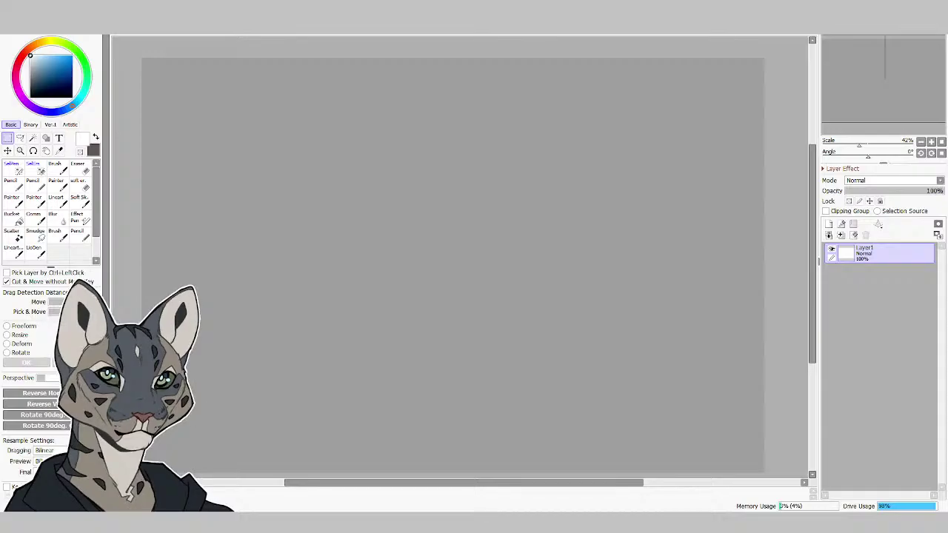
Choose the Lineart brush with black as the drawing colour.
click(13, 249)
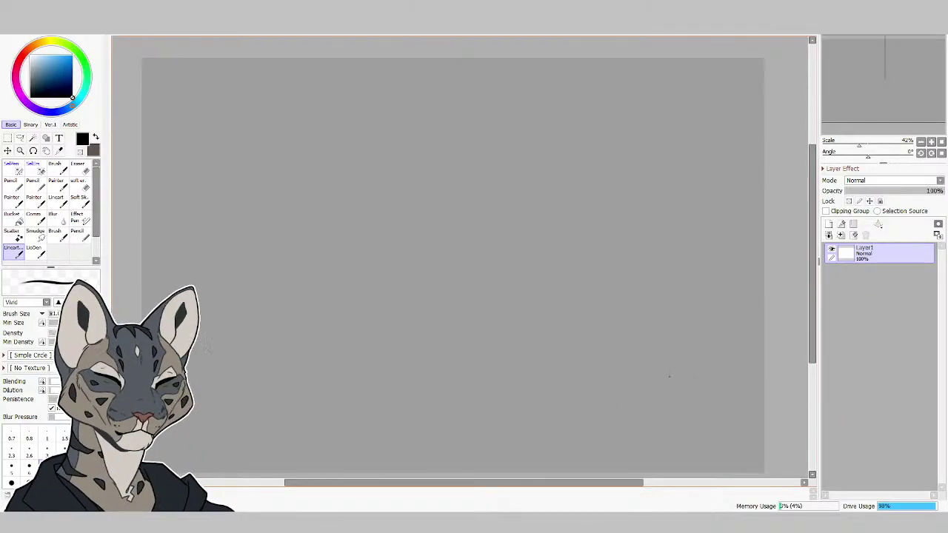
mouse_move(434, 162)
mouse_down()
mouse_move(529, 215)
mouse_move(750, 239)
mouse_up()
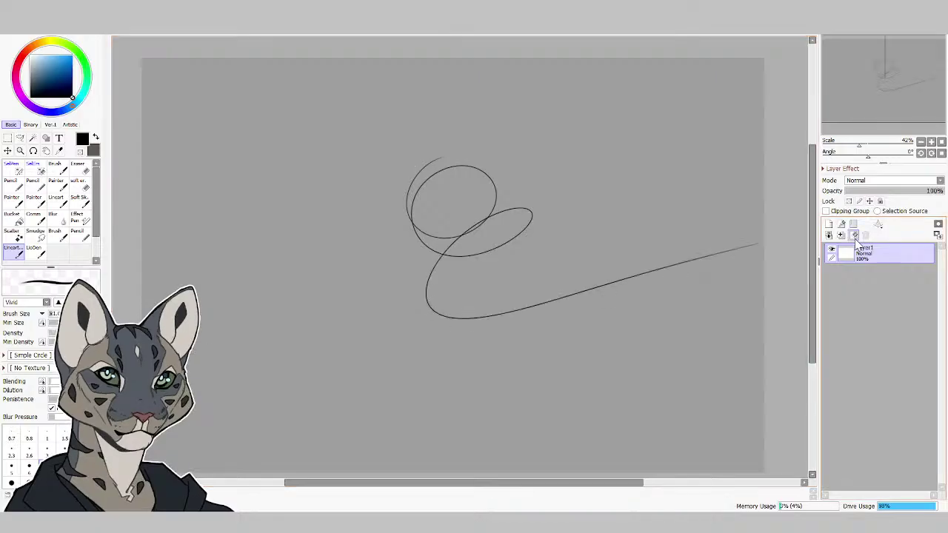
key(ctrl+z)
mouse_move(527, 120)
mouse_down()
mouse_move(546, 239)
mouse_move(659, 259)
mouse_move(726, 257)
mouse_up()
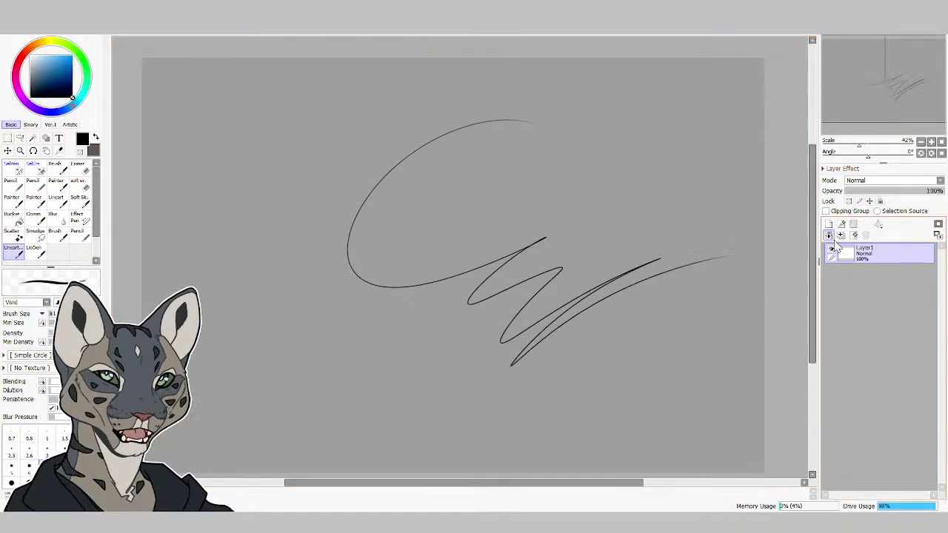
click(842, 236)
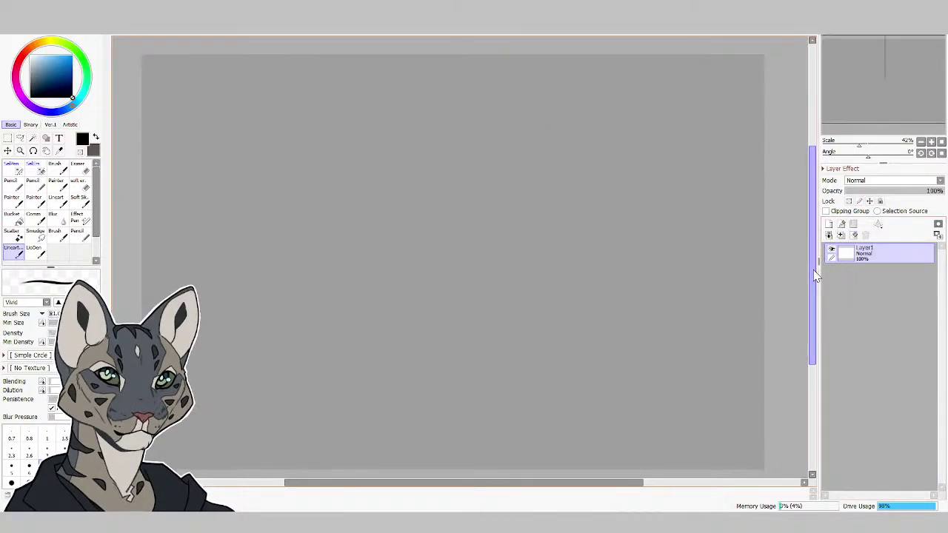
drag(815, 274, 814, 269)
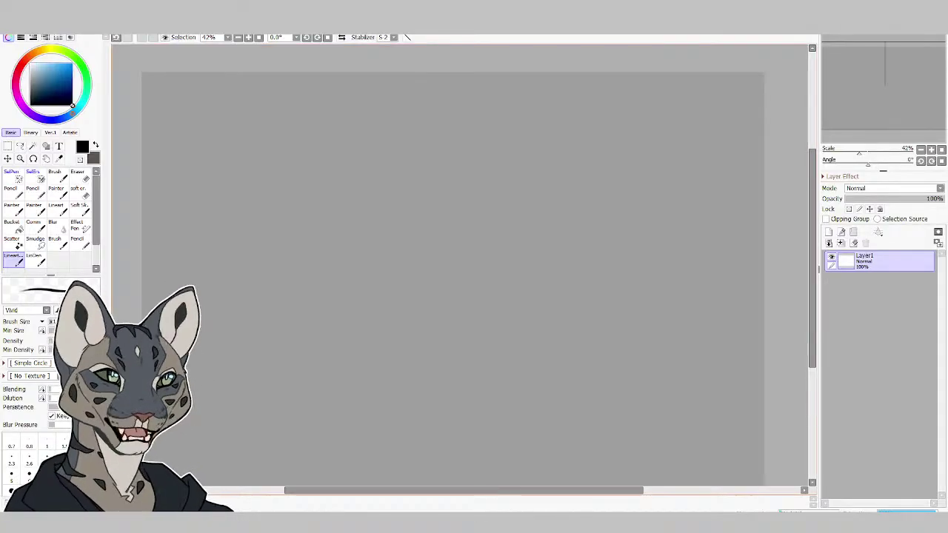
mouse_move(413, 157)
mouse_down()
mouse_move(472, 228)
mouse_move(603, 254)
mouse_move(560, 304)
mouse_up()
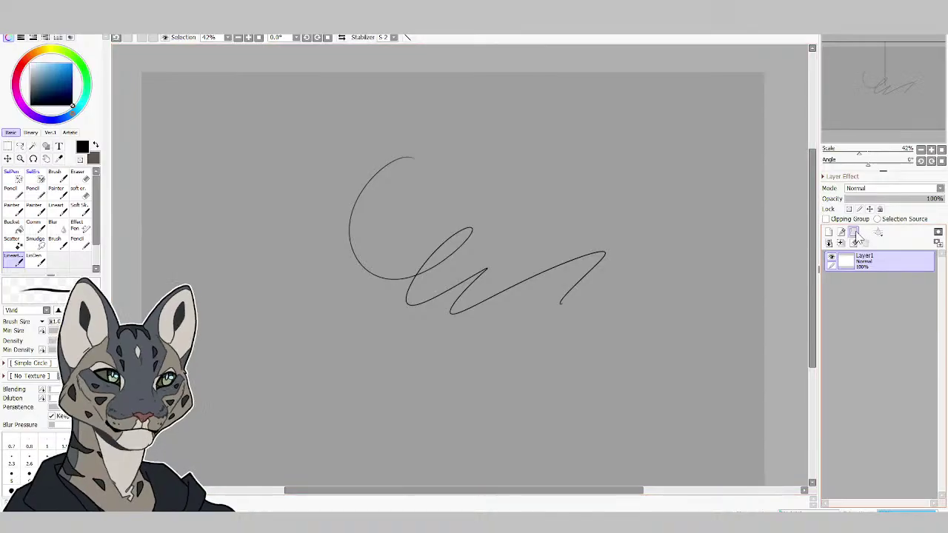
click(853, 232)
mouse_move(453, 161)
mouse_down()
mouse_move(483, 222)
mouse_move(603, 200)
mouse_move(596, 228)
mouse_move(574, 248)
mouse_move(603, 260)
mouse_move(645, 254)
mouse_up()
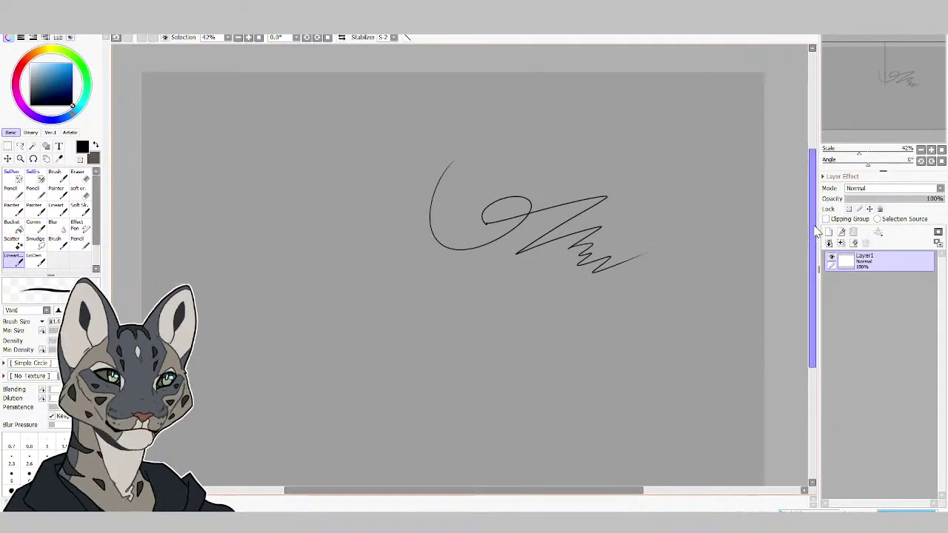
click(853, 244)
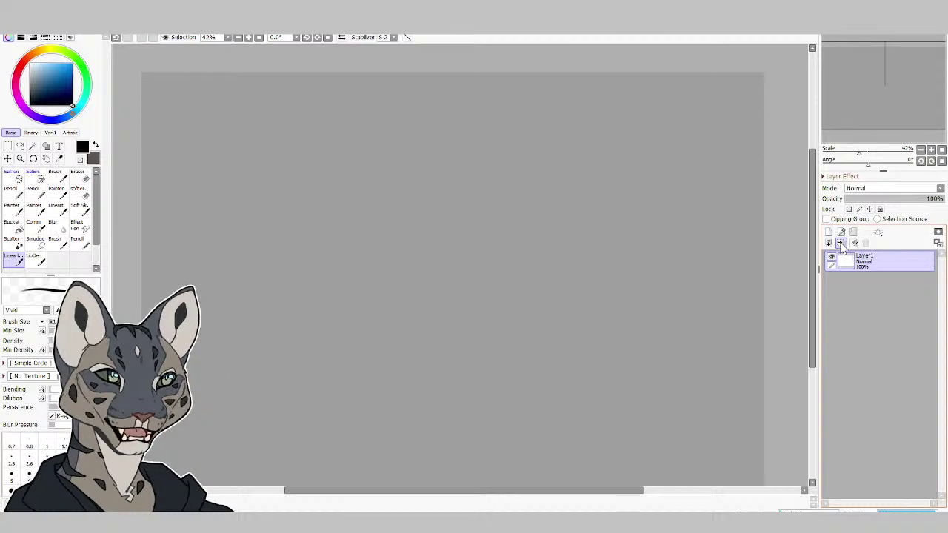
Sketch a three-quarter head on Layer1 from overlapping ovals with a jawline, and rough in an ear on its left side.
mouse_move(383, 142)
mouse_down()
mouse_move(423, 238)
mouse_move(447, 233)
mouse_up()
mouse_move(388, 183)
mouse_down()
mouse_move(407, 243)
mouse_move(466, 257)
mouse_move(483, 151)
mouse_move(381, 146)
mouse_move(414, 115)
mouse_move(483, 215)
mouse_up()
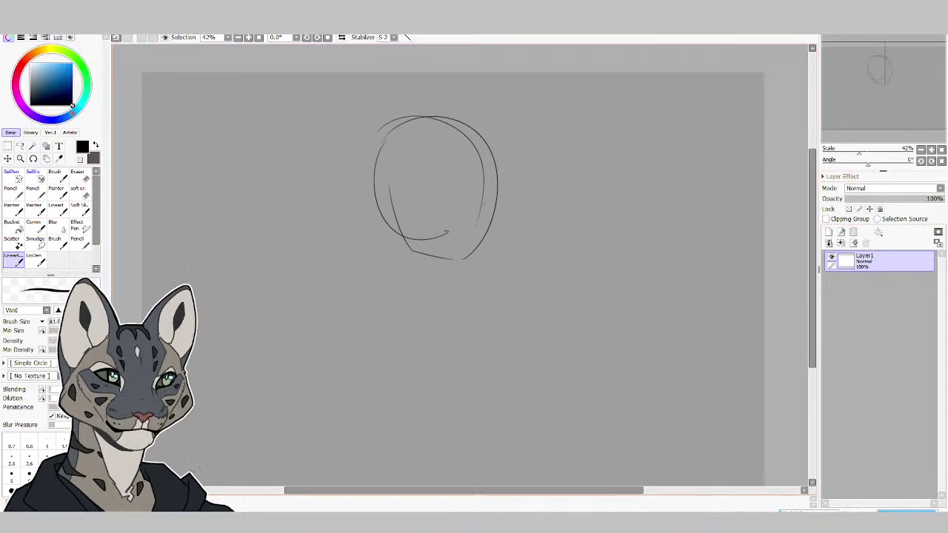
drag(493, 162, 475, 252)
mouse_move(485, 217)
mouse_down()
mouse_move(464, 259)
mouse_move(480, 146)
mouse_move(443, 123)
mouse_up()
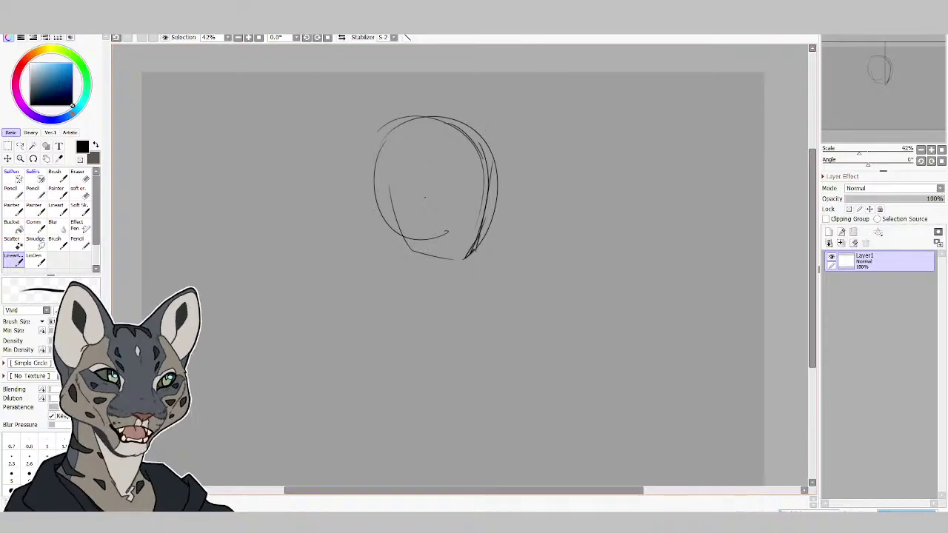
drag(384, 194, 399, 224)
mouse_move(376, 194)
mouse_down()
mouse_move(399, 223)
mouse_move(372, 194)
mouse_move(393, 189)
mouse_up()
mouse_move(382, 180)
mouse_down()
mouse_move(390, 189)
mouse_move(391, 121)
mouse_move(413, 170)
mouse_up()
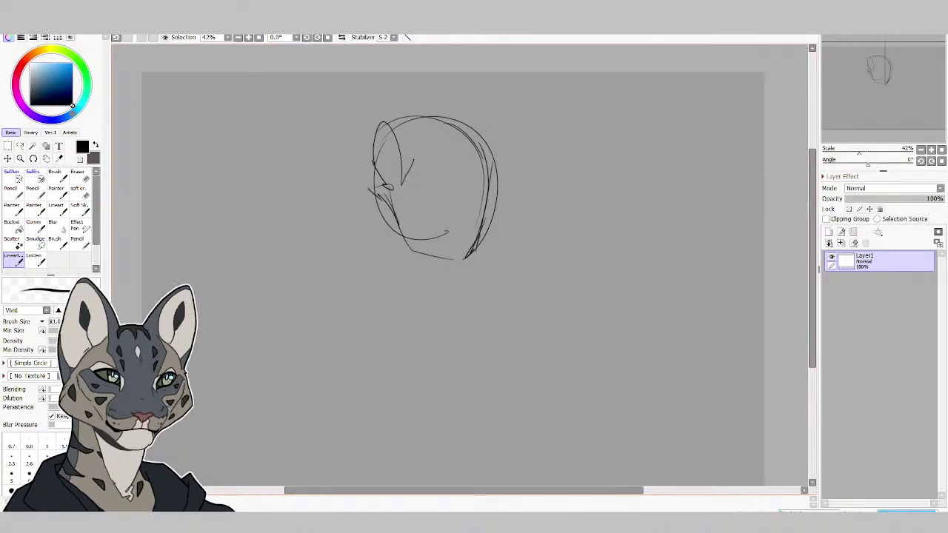
Sketch the neck below the jaw with a slanted collar band, and rough in the lines of both shoulders.
mouse_move(379, 215)
mouse_down()
mouse_move(381, 265)
mouse_move(392, 282)
mouse_move(437, 272)
mouse_move(436, 300)
mouse_up()
mouse_move(379, 276)
mouse_down()
mouse_move(355, 311)
mouse_move(435, 297)
mouse_up()
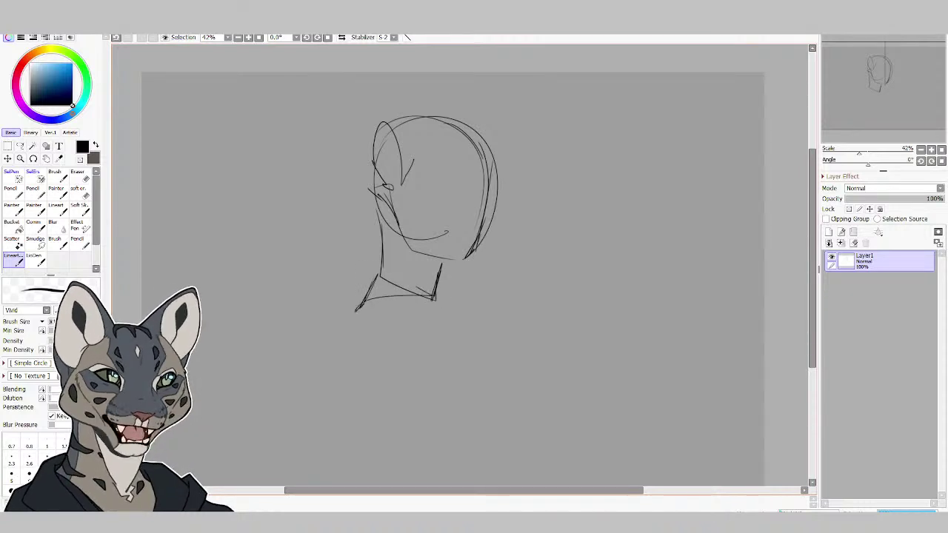
mouse_move(371, 258)
mouse_down()
mouse_move(438, 293)
mouse_move(435, 305)
mouse_move(490, 308)
mouse_move(521, 299)
mouse_up()
mouse_move(370, 285)
mouse_down()
mouse_move(326, 342)
mouse_move(385, 372)
mouse_up()
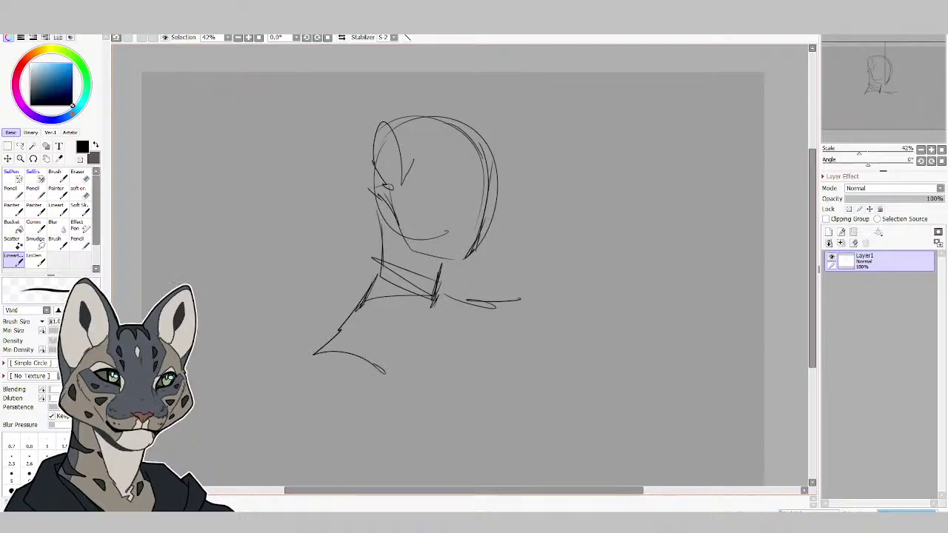
Block in the right shoulder with its upper arm curve, and add the chest lines along the bust's lower edge.
mouse_move(445, 294)
mouse_down()
mouse_move(519, 299)
mouse_move(493, 353)
mouse_up()
drag(502, 303, 526, 311)
mouse_move(527, 314)
mouse_down()
mouse_move(534, 345)
mouse_move(463, 386)
mouse_up()
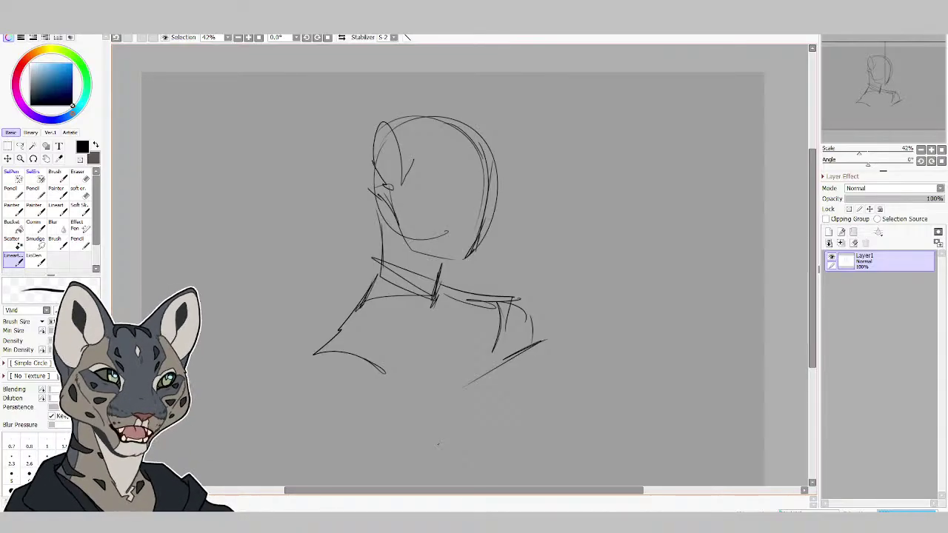
mouse_move(352, 355)
mouse_down()
mouse_move(379, 339)
mouse_move(440, 350)
mouse_move(430, 324)
mouse_move(454, 368)
mouse_up()
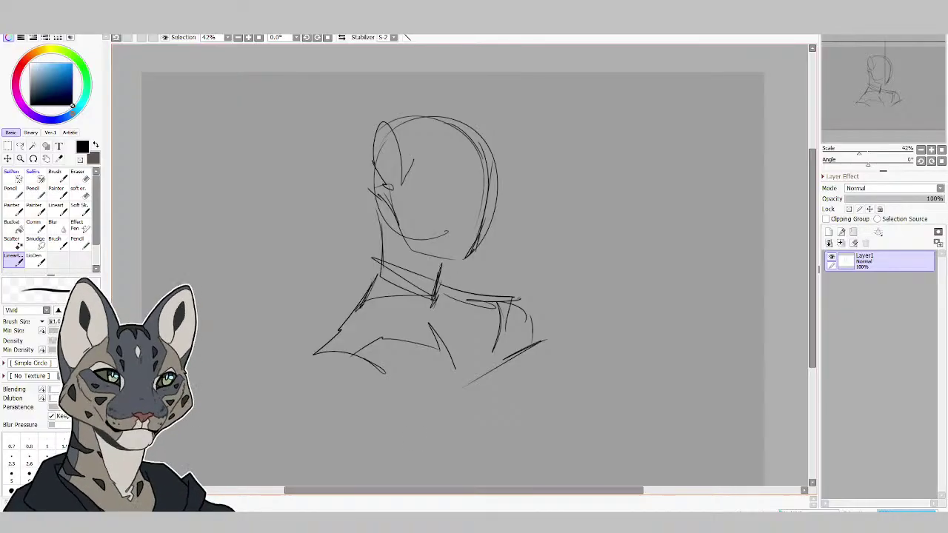
Reinforce the neck and head contours, and erase the rough ear and the excess outer head lines.
drag(442, 259, 432, 309)
mouse_move(465, 253)
mouse_down()
mouse_move(484, 180)
mouse_move(445, 133)
mouse_move(382, 172)
mouse_move(375, 263)
mouse_up()
key(e)
mouse_move(368, 166)
mouse_down()
mouse_move(379, 128)
mouse_move(468, 115)
mouse_move(492, 163)
mouse_move(491, 250)
mouse_move(478, 254)
mouse_move(483, 237)
mouse_move(451, 221)
mouse_move(436, 230)
mouse_move(399, 195)
mouse_move(385, 208)
mouse_move(383, 163)
mouse_up()
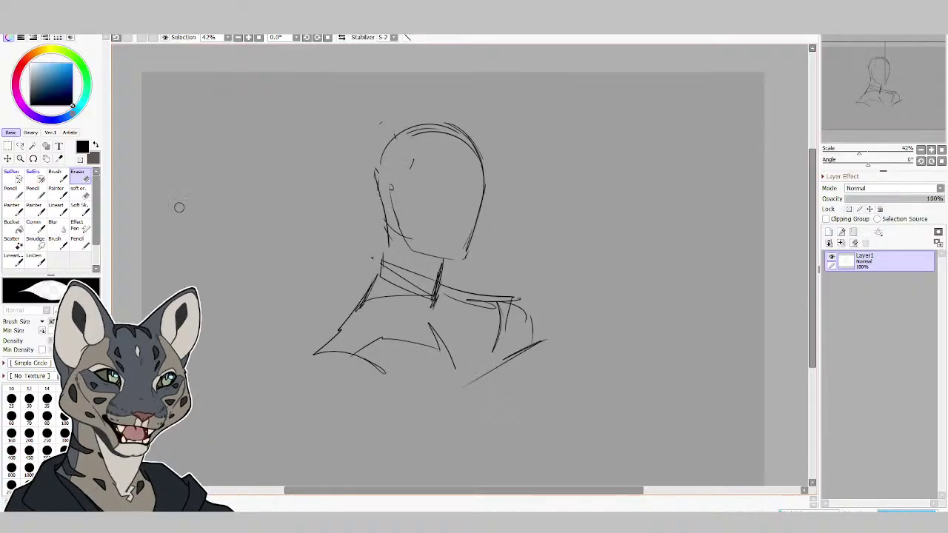
Draw the face plane lines with the Lineart brush: an angled cheekbone, a brow line and the far face edge.
click(12, 256)
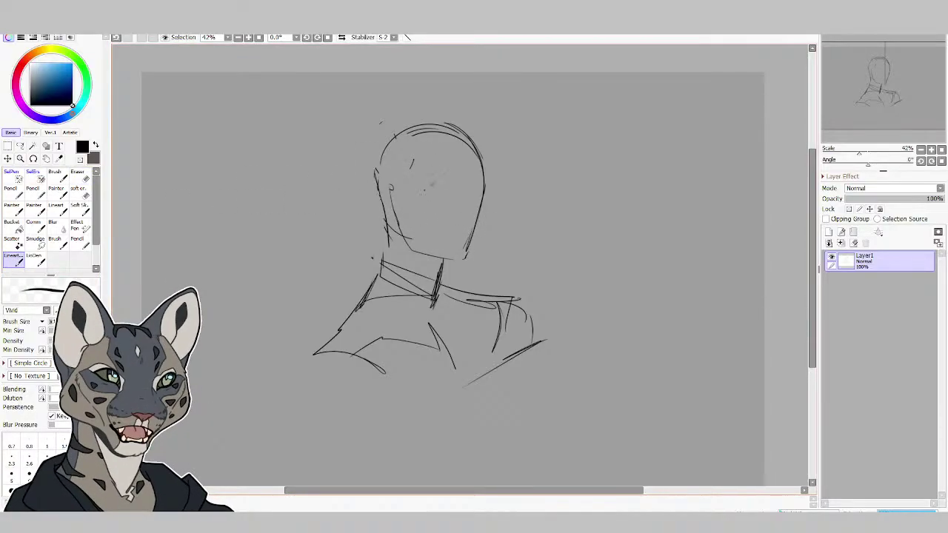
mouse_move(434, 183)
mouse_down()
mouse_move(441, 210)
mouse_move(441, 257)
mouse_up()
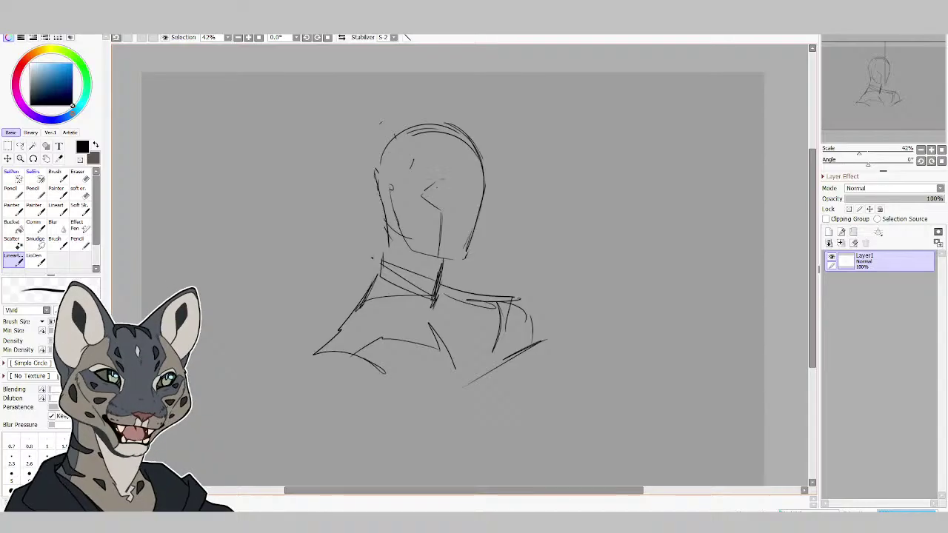
mouse_move(443, 179)
mouse_down()
mouse_move(483, 177)
mouse_move(483, 206)
mouse_up()
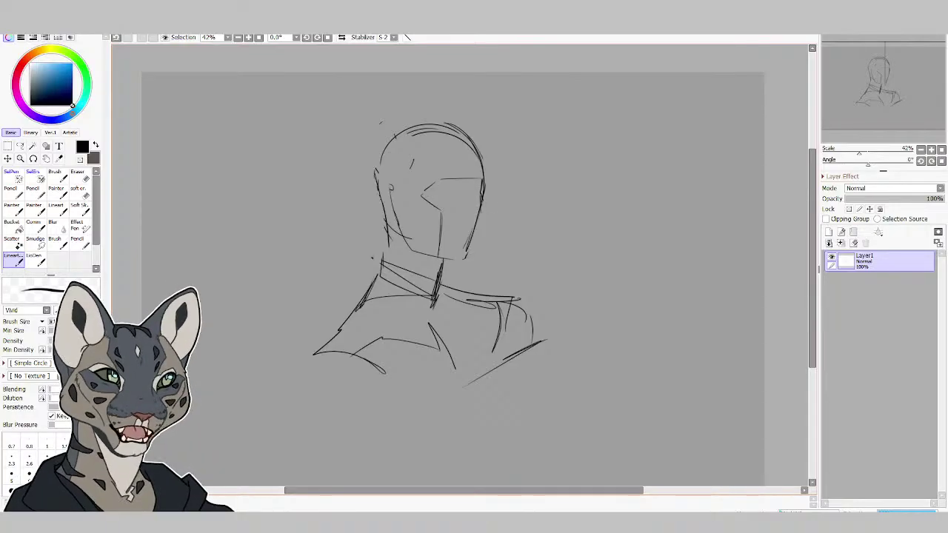
Erase the overlapping line at the far edge of the face and the stray marks beside the head and neck.
key(e)
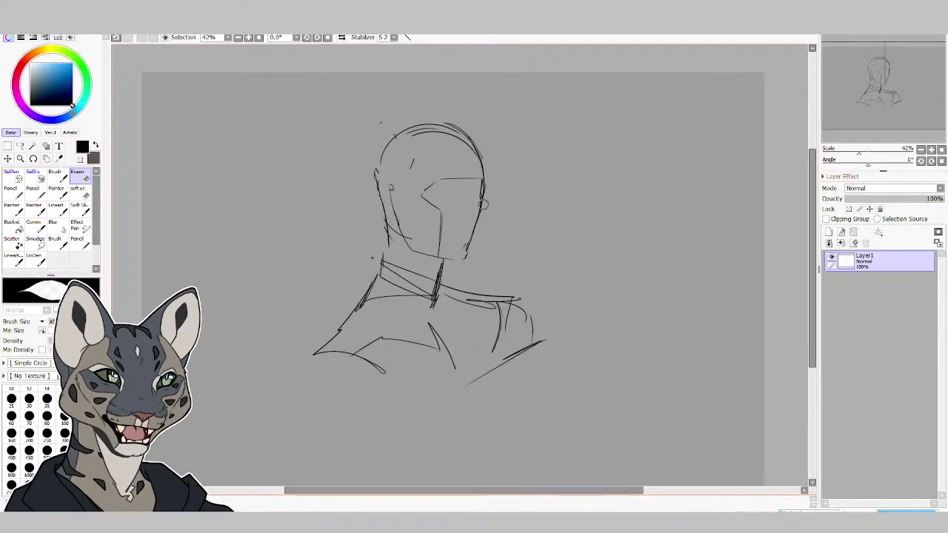
mouse_move(484, 201)
mouse_down()
mouse_move(488, 183)
mouse_move(487, 197)
mouse_up()
click(380, 123)
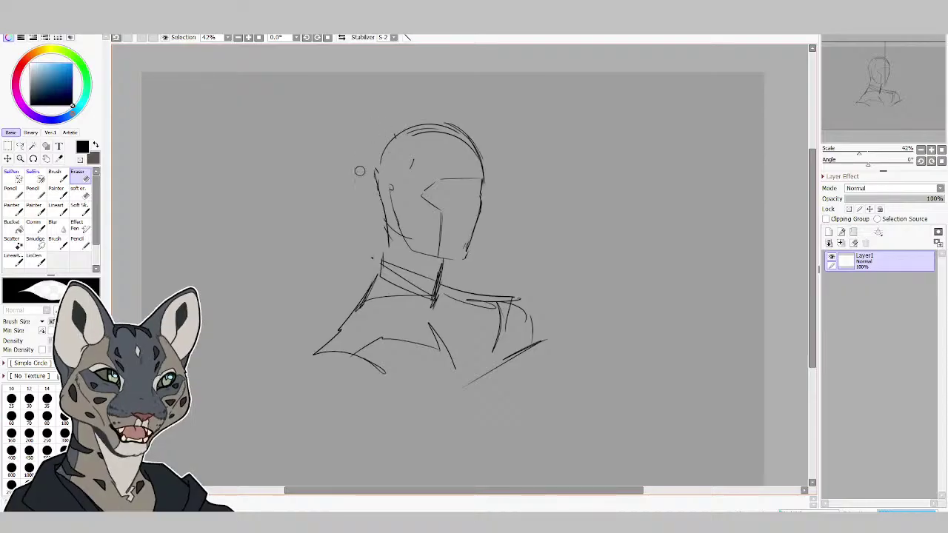
click(371, 261)
Sketch two pointed cat ears on top of the head, refine their bases, and strengthen the cheekbone angle.
key(n)
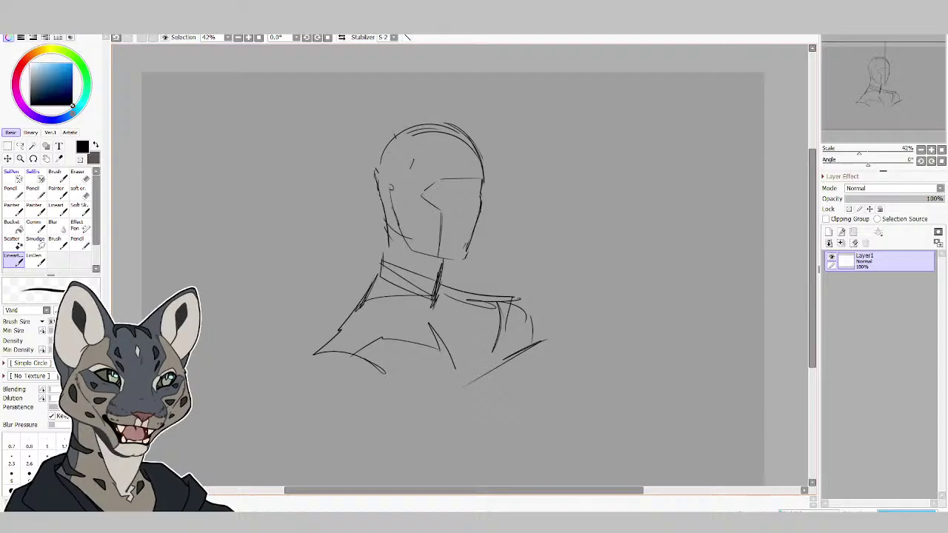
drag(392, 212, 376, 149)
mouse_move(376, 154)
mouse_down()
mouse_move(405, 104)
mouse_move(367, 164)
mouse_up()
mouse_move(446, 126)
mouse_down()
mouse_move(500, 86)
mouse_move(468, 142)
mouse_up()
drag(411, 125, 404, 83)
drag(401, 87, 372, 130)
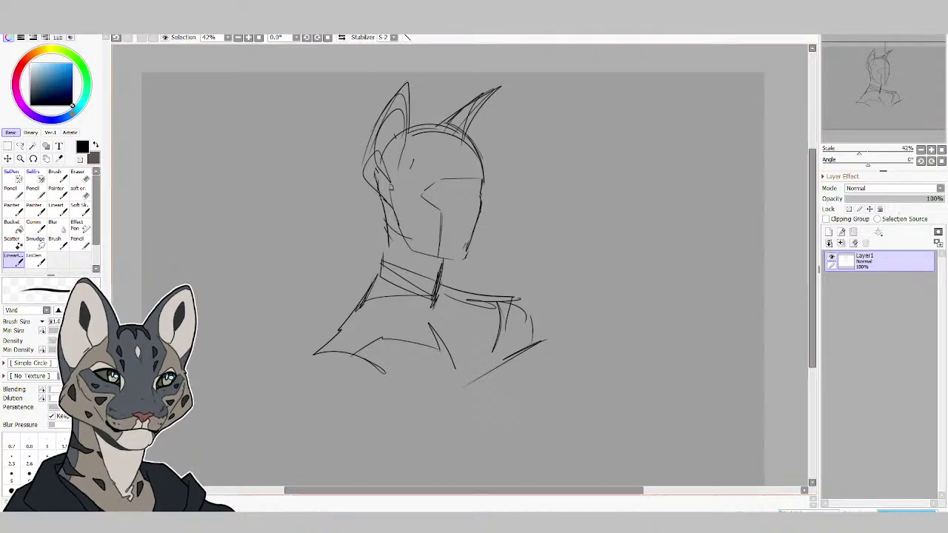
drag(408, 126, 413, 166)
drag(425, 135, 462, 123)
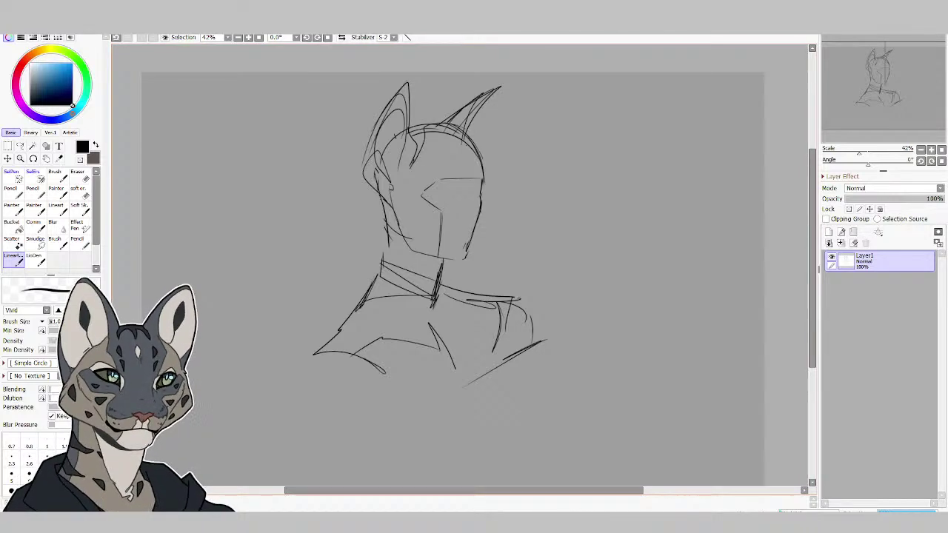
mouse_move(437, 184)
mouse_down()
mouse_move(446, 191)
mouse_move(425, 195)
mouse_up()
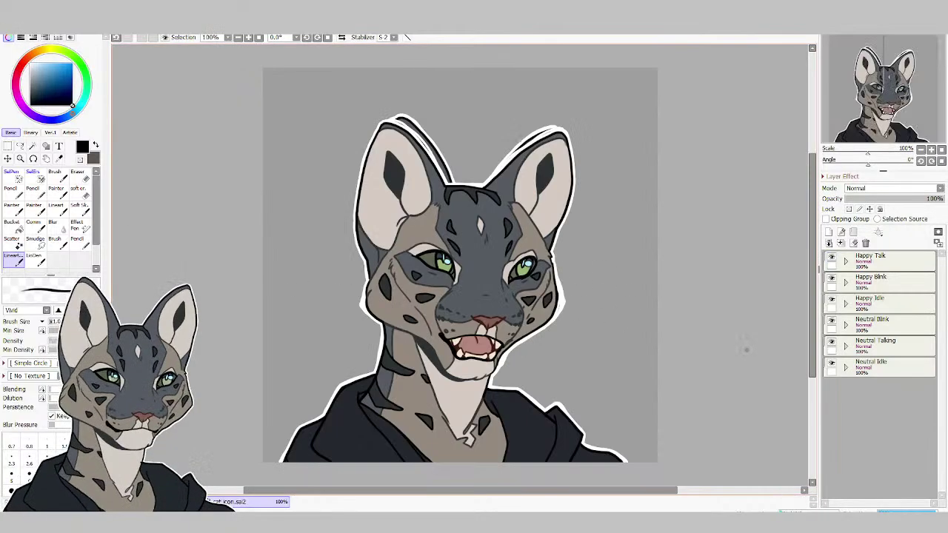
Hide the Happy Talk, Happy Blink, Happy Idle, Neutral Blink and Neutral Talking folders in the cat icon file, leaving Neutral Idle visible.
click(830, 257)
click(836, 282)
click(831, 300)
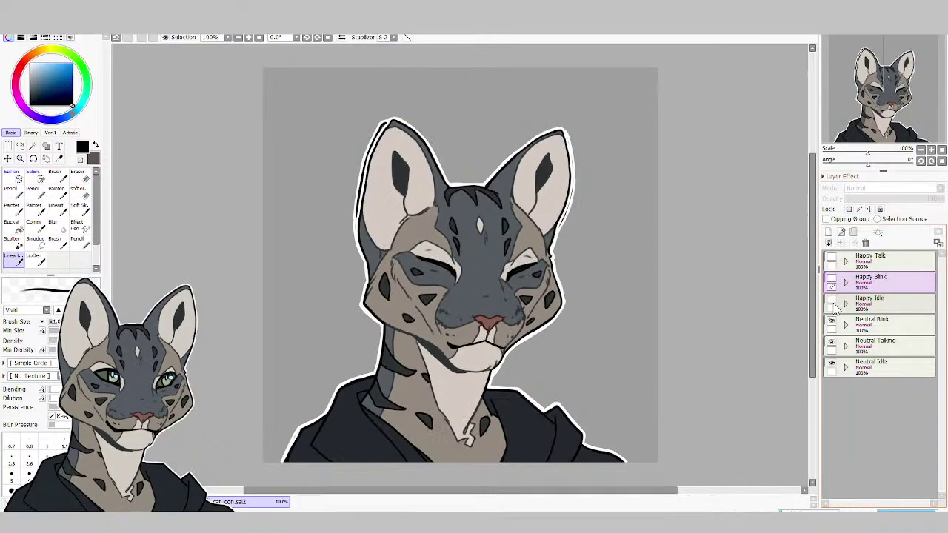
click(830, 320)
click(830, 342)
Examine the layers of folder 3 inside Neutral Idle, toggling Folder13 off and on, and collapse both folders.
click(846, 366)
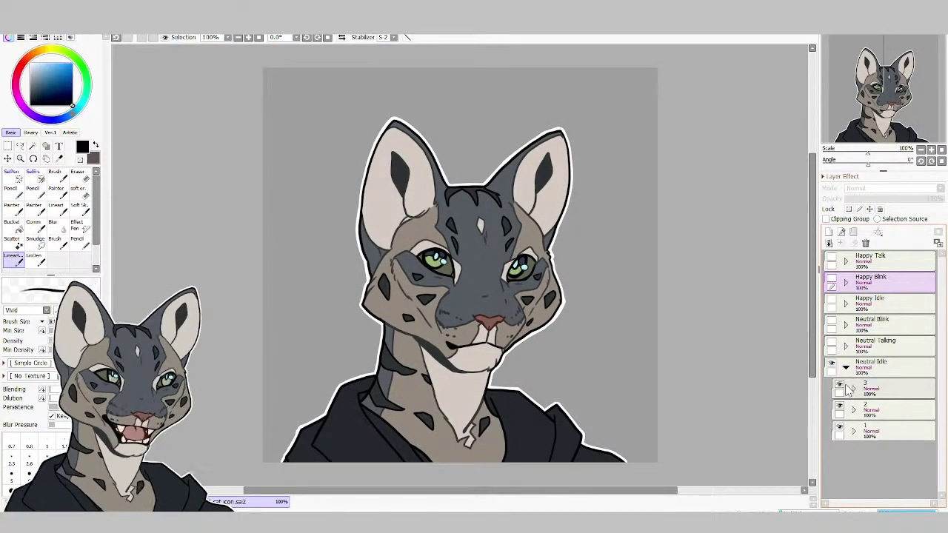
click(852, 388)
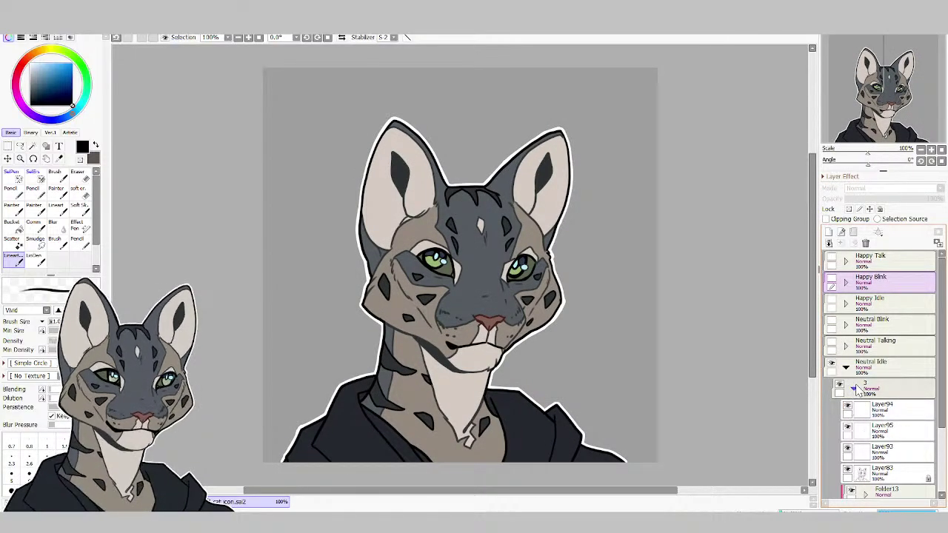
scroll(856, 396, down, 3)
click(850, 415)
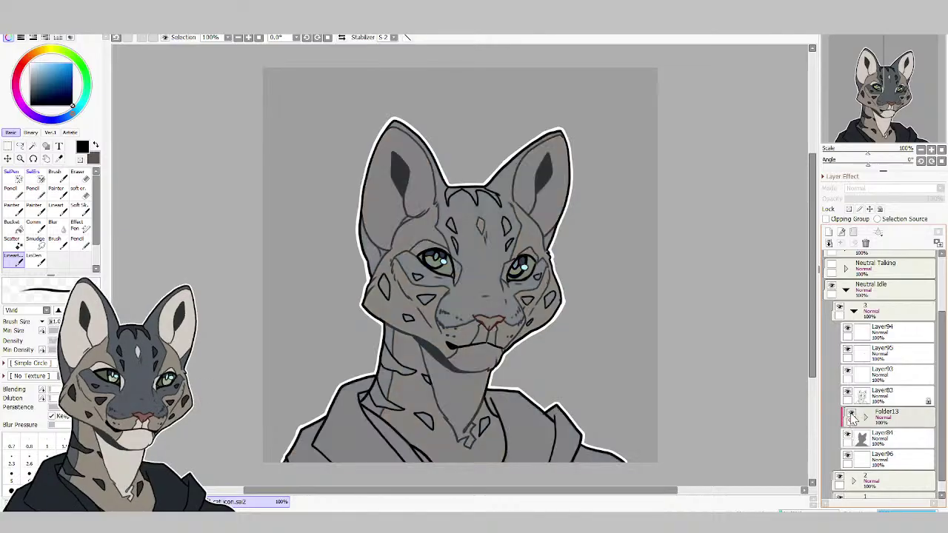
click(851, 415)
click(853, 310)
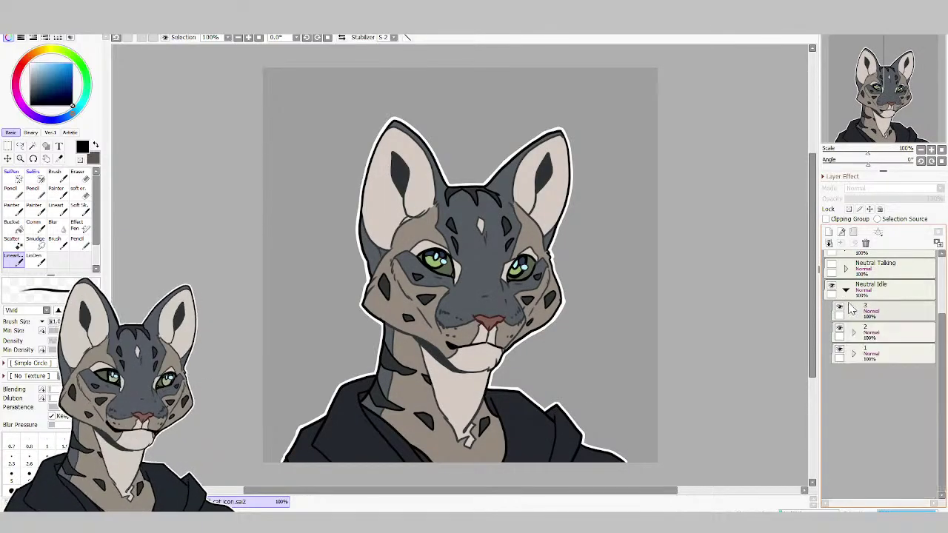
click(845, 289)
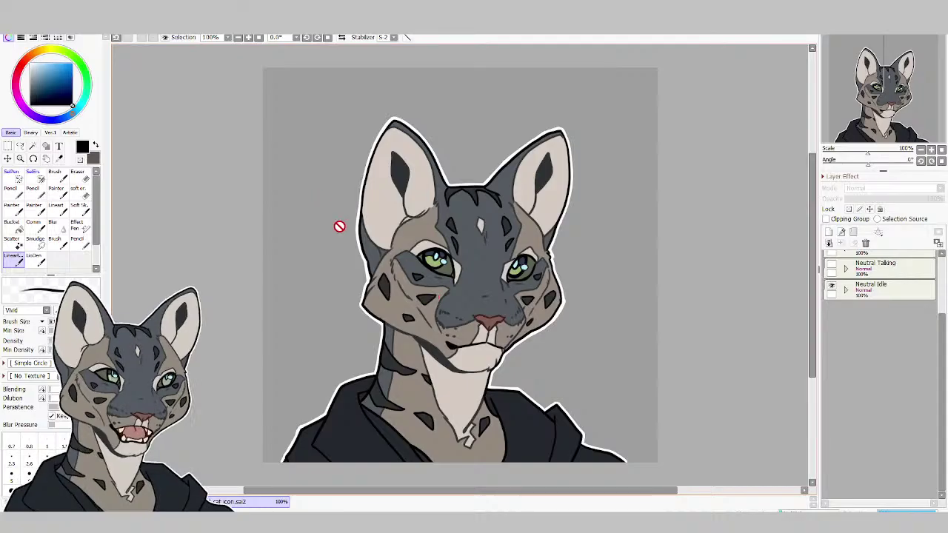
Zoom the avatar to 108%, toggle the Neutral Idle folder's visibility, and expand it to view its numbered subfolders.
key(ctrl+space)
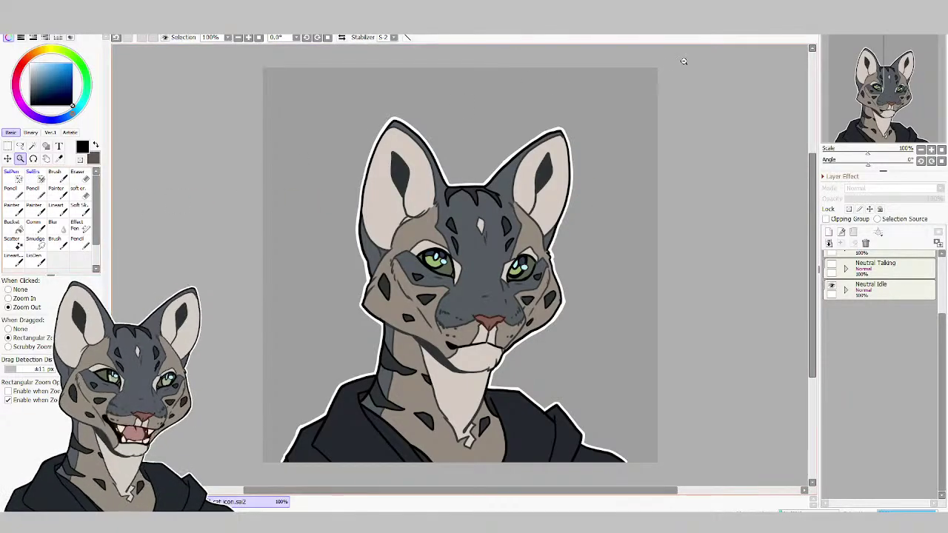
drag(683, 61, 259, 467)
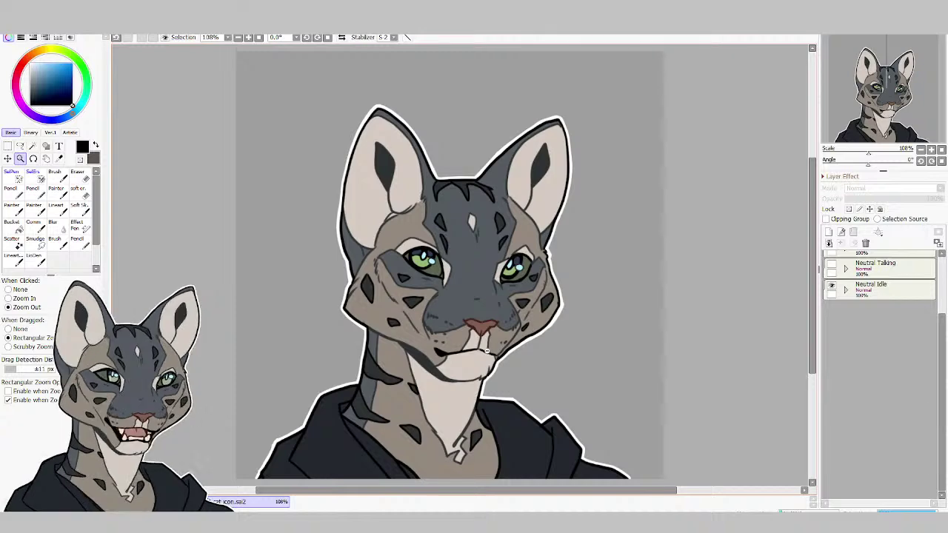
click(833, 288)
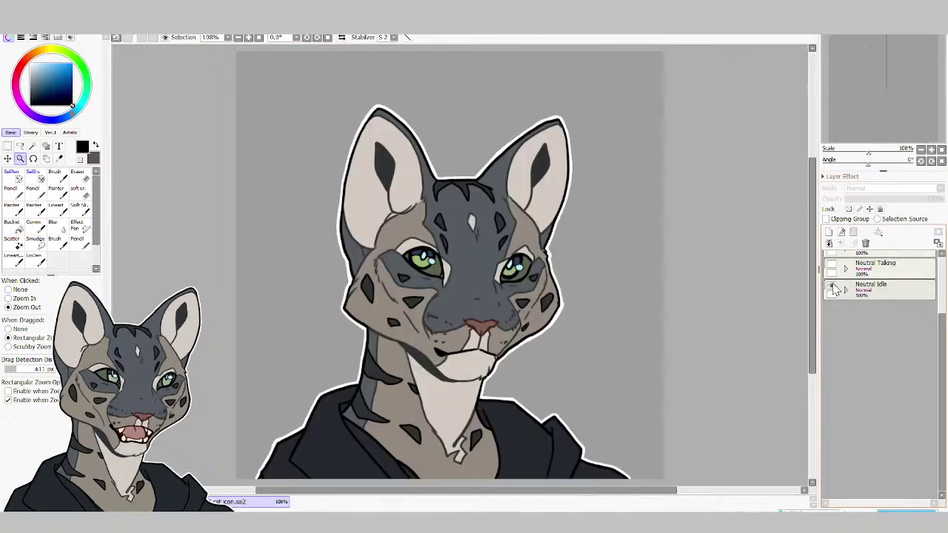
click(845, 289)
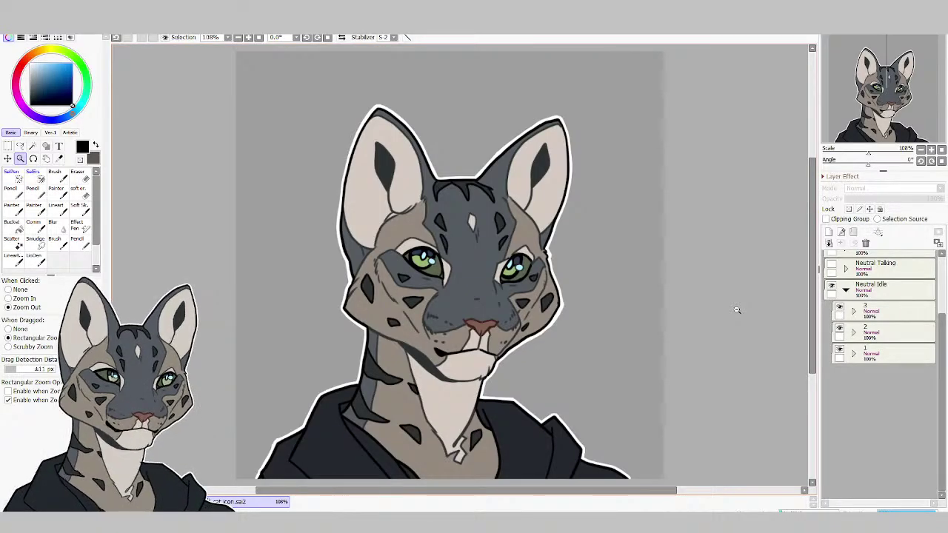
Return to the bust sketch and strengthen the back of the neck and the near shoulder's slope with the lineart brush.
click(695, 210)
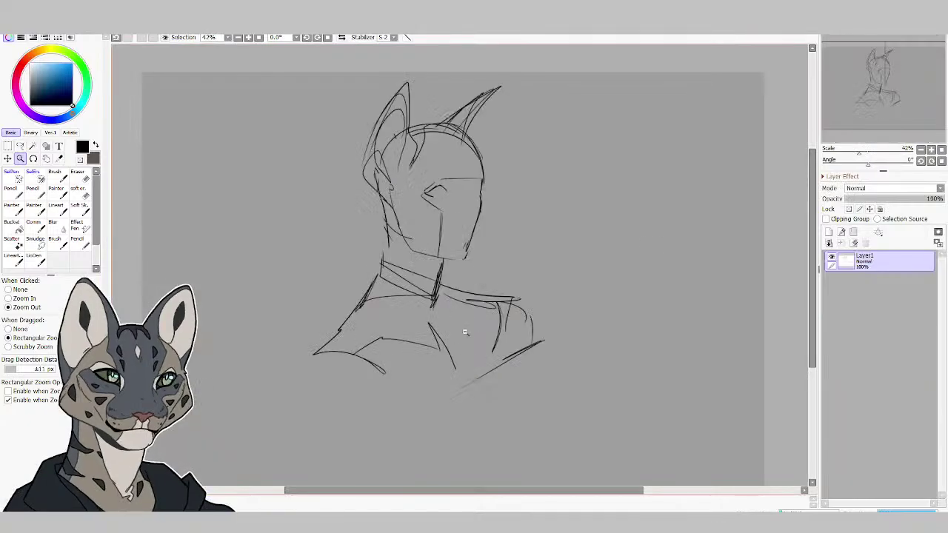
click(14, 259)
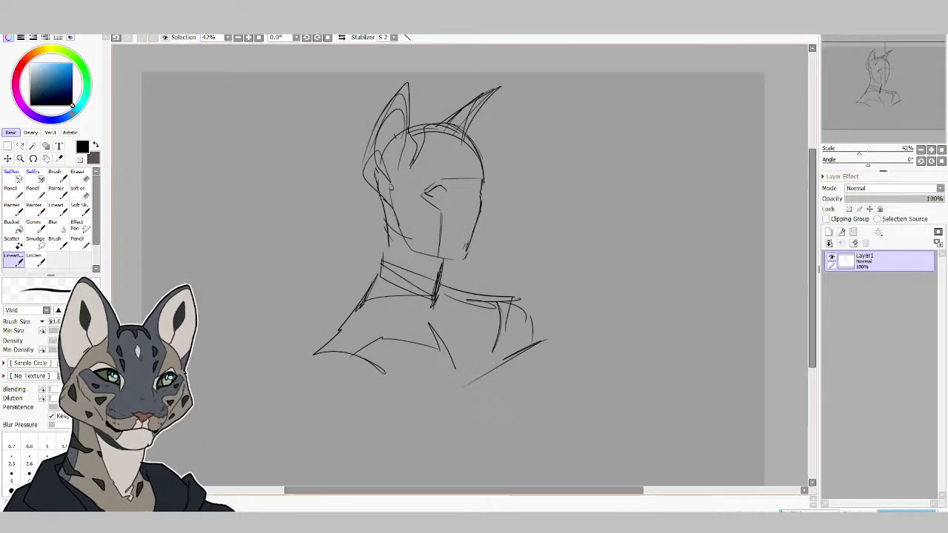
mouse_move(386, 220)
mouse_down()
mouse_move(378, 266)
mouse_move(380, 259)
mouse_up()
mouse_move(384, 226)
mouse_down()
mouse_move(374, 279)
mouse_move(358, 302)
mouse_up()
mouse_move(377, 278)
mouse_down()
mouse_move(305, 357)
mouse_move(359, 339)
mouse_up()
mouse_move(360, 323)
mouse_down()
mouse_move(342, 348)
mouse_move(403, 354)
mouse_up()
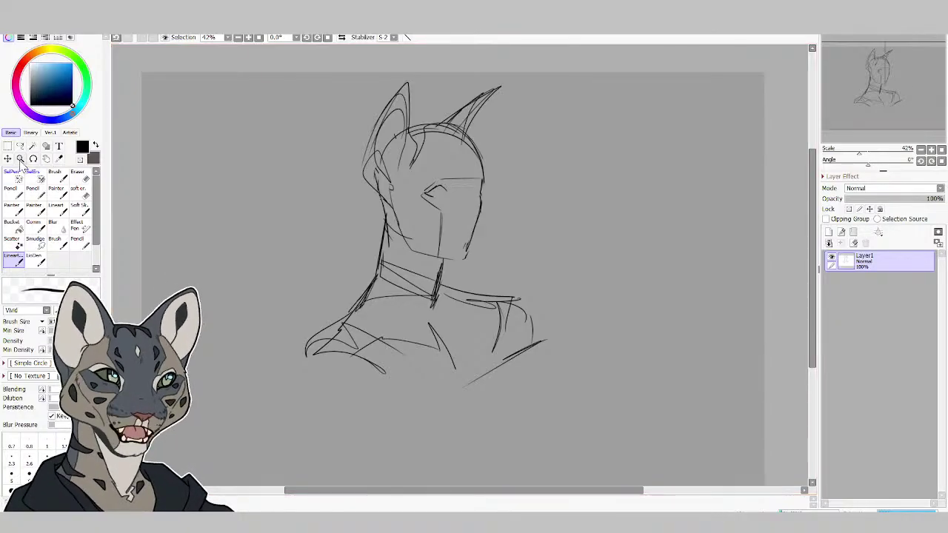
Sketch the rounded near shoulder cap with its underside, and rough in the chest's lower curve and far side.
key(ctrl+space)
click(589, 253)
drag(712, 105, 225, 447)
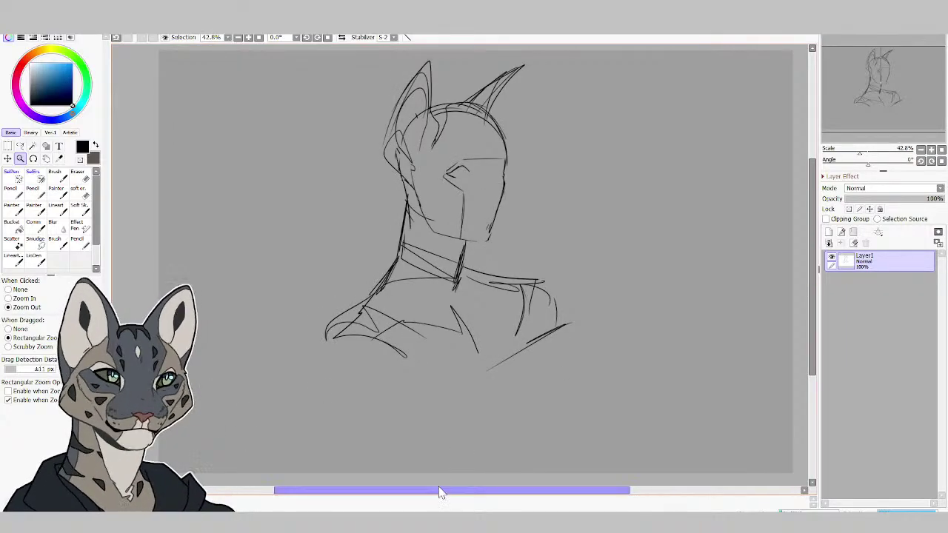
drag(440, 493, 454, 493)
drag(812, 344, 814, 340)
drag(635, 491, 619, 501)
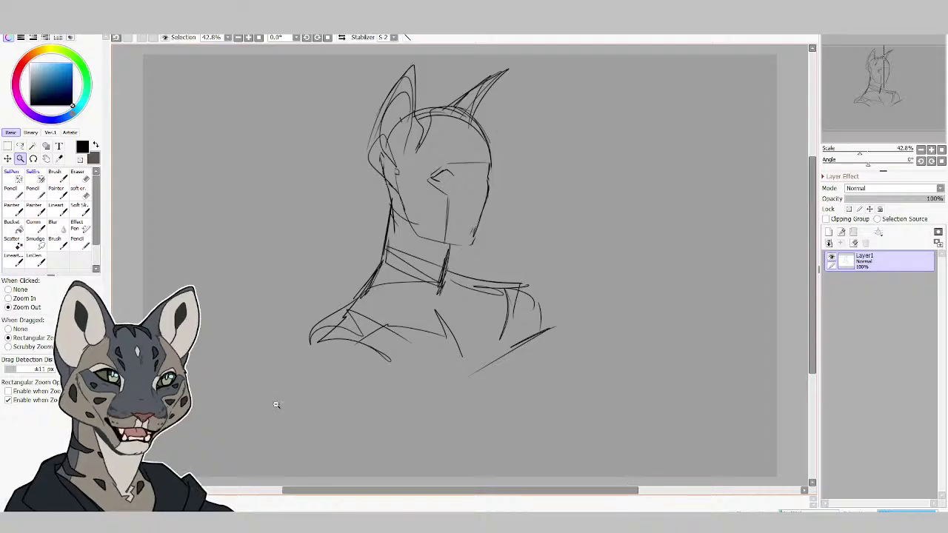
click(14, 258)
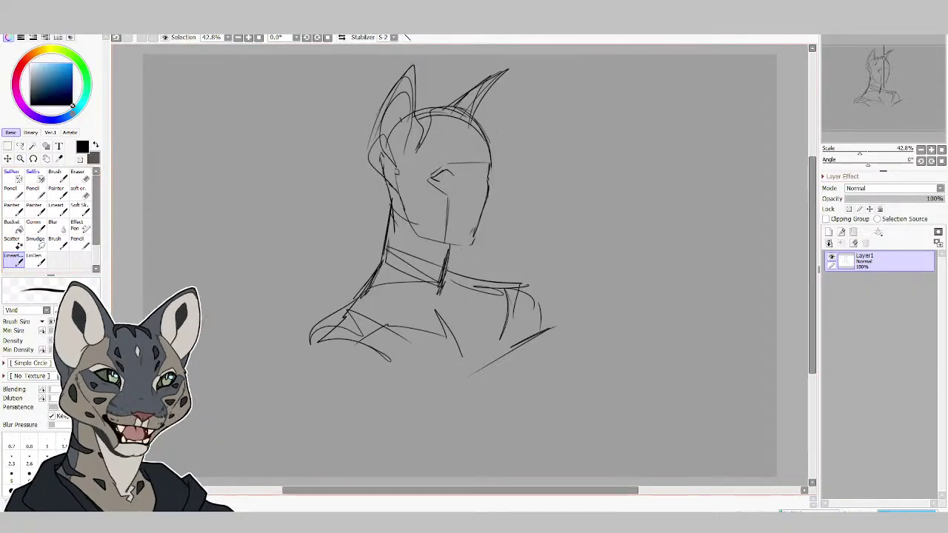
drag(326, 320, 311, 372)
mouse_move(302, 357)
mouse_down()
mouse_move(358, 391)
mouse_move(377, 412)
mouse_up()
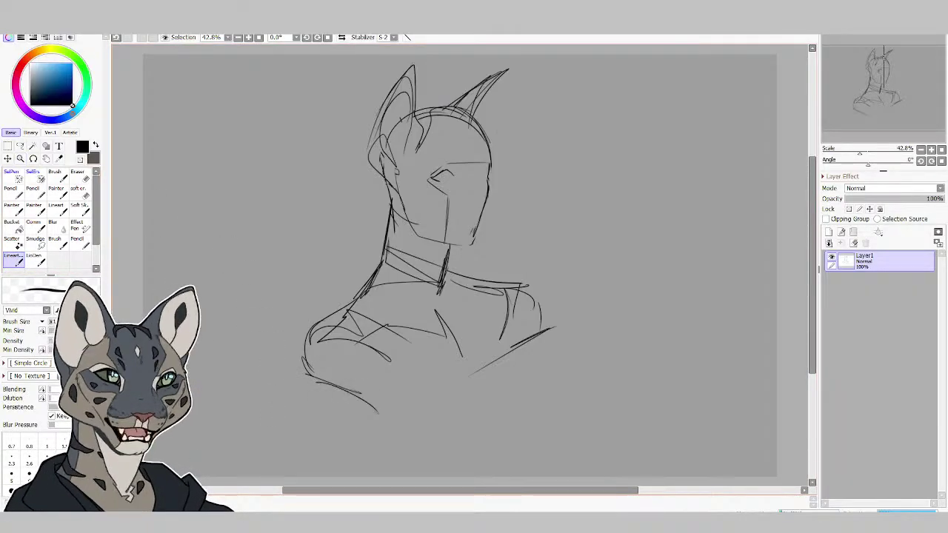
mouse_move(340, 383)
mouse_down()
mouse_move(413, 471)
mouse_move(402, 468)
mouse_move(446, 459)
mouse_up()
drag(512, 341, 505, 427)
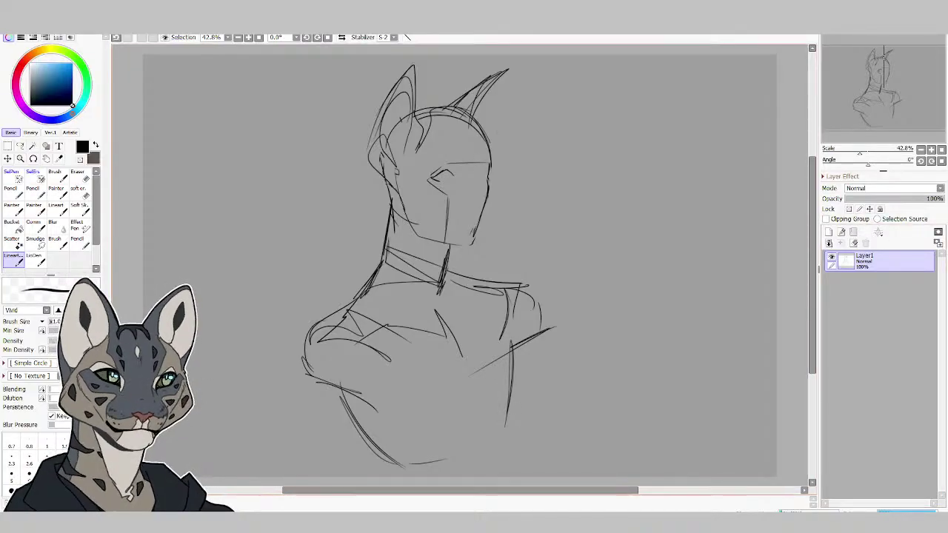
Flip the canvas view horizontally and add a curved centre line and a small far-eye mark to the face.
key(h)
drag(457, 122, 446, 211)
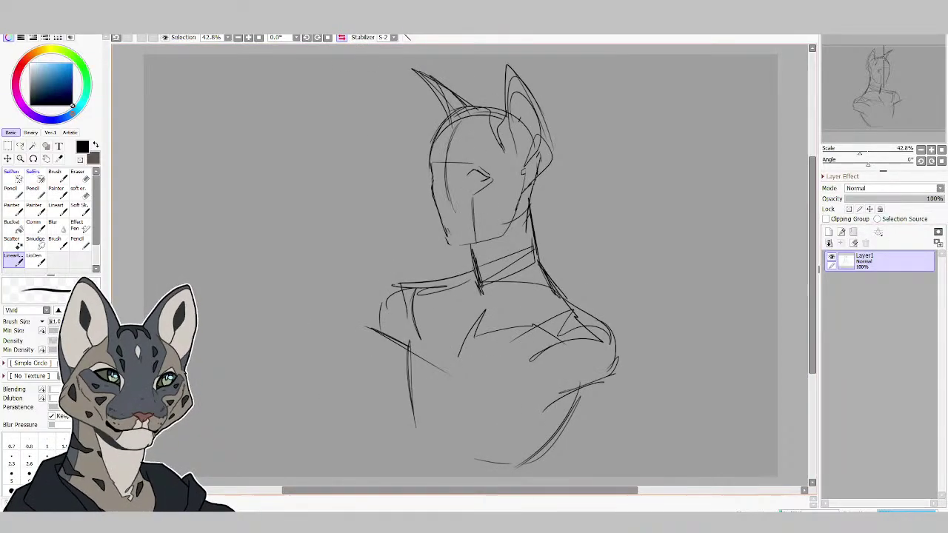
drag(431, 173, 441, 181)
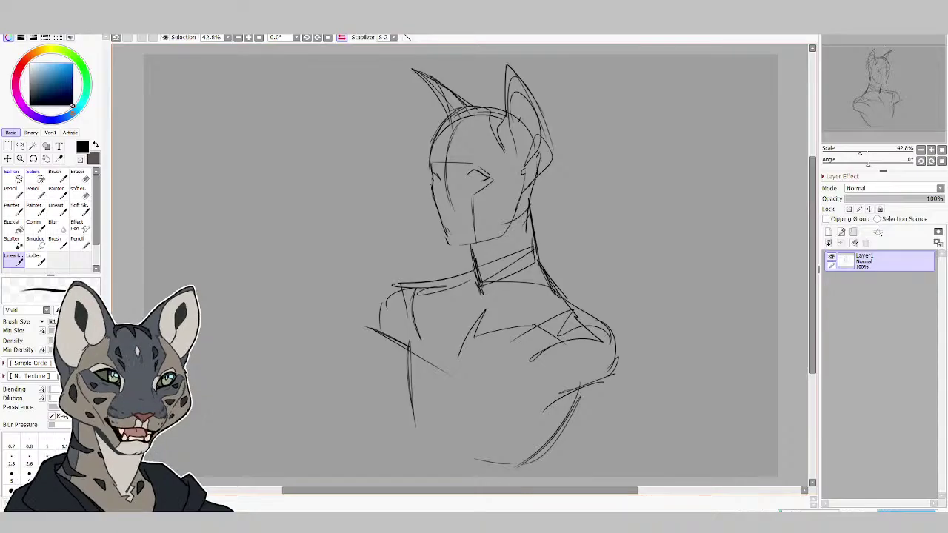
Zoom the sketch out to 37% and draw the far shoulder's rounded contour with a short upper arm below it.
click(20, 158)
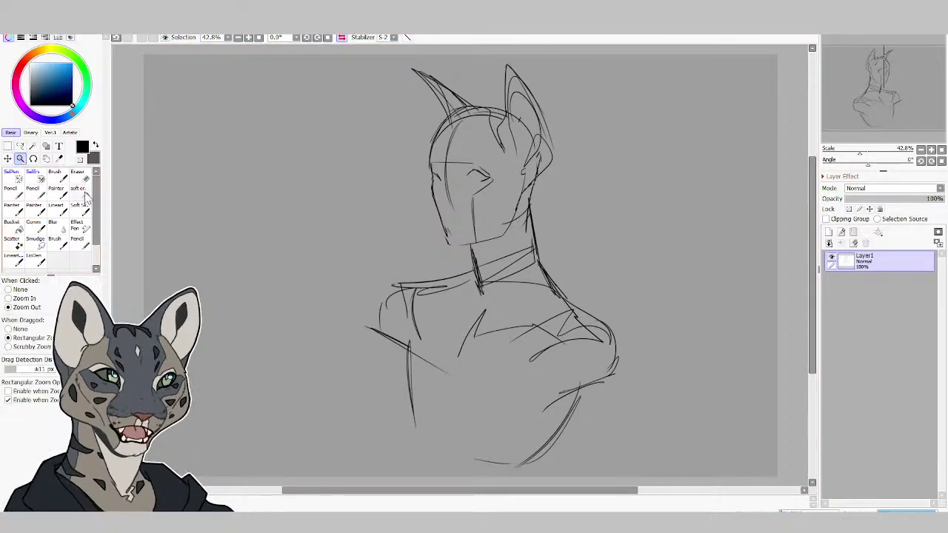
click(457, 344)
click(457, 342)
click(458, 341)
mouse_move(588, 205)
mouse_down()
mouse_move(349, 410)
mouse_move(311, 400)
mouse_move(326, 403)
mouse_up()
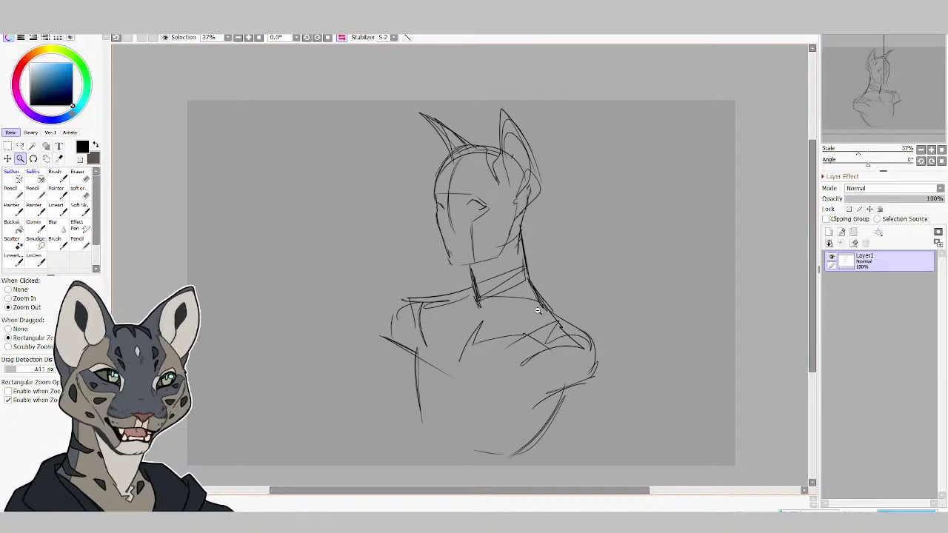
click(18, 258)
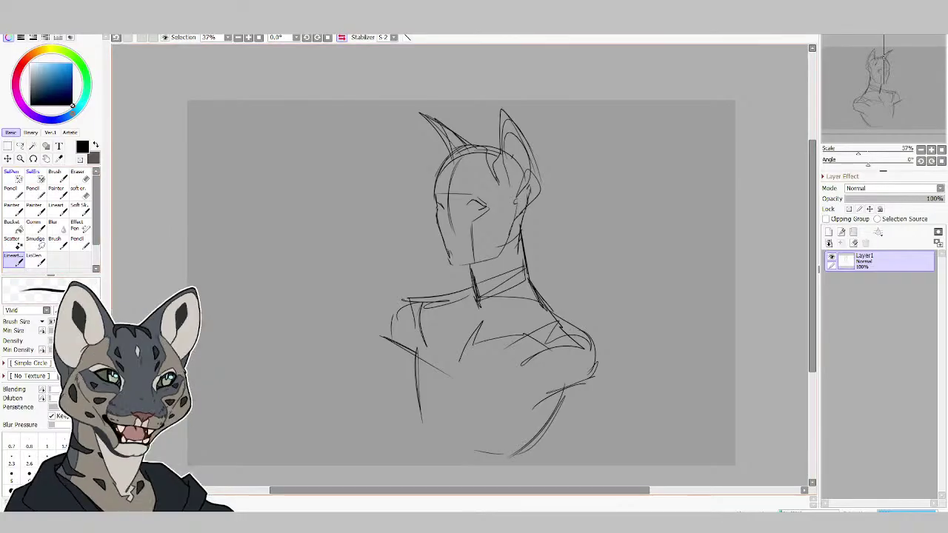
mouse_move(407, 300)
mouse_down()
mouse_move(389, 348)
mouse_move(402, 361)
mouse_up()
mouse_move(396, 308)
mouse_down()
mouse_move(392, 373)
mouse_move(413, 401)
mouse_up()
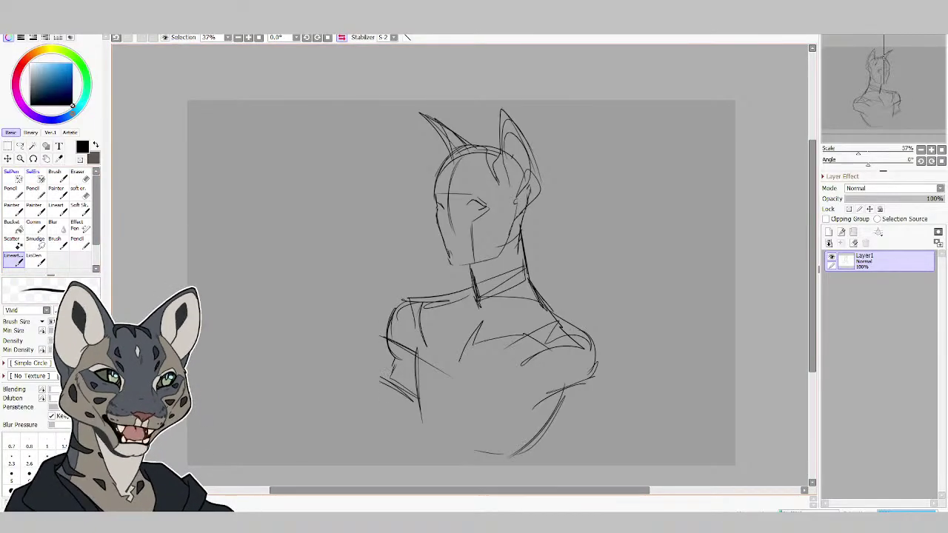
Sketch the near upper arm as a short cylinder and reinforce the rounded outer contour of the near shoulder.
mouse_move(550, 385)
mouse_down()
mouse_move(576, 433)
mouse_move(601, 431)
mouse_up()
drag(596, 370, 599, 396)
drag(608, 400, 610, 423)
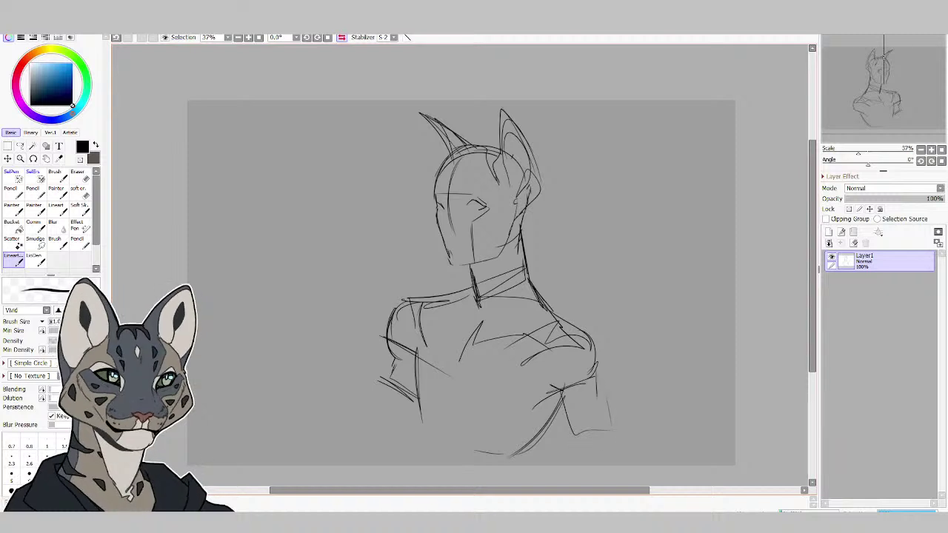
drag(598, 363, 601, 434)
drag(558, 311, 595, 337)
drag(556, 312, 598, 366)
drag(591, 333, 600, 371)
drag(559, 315, 583, 323)
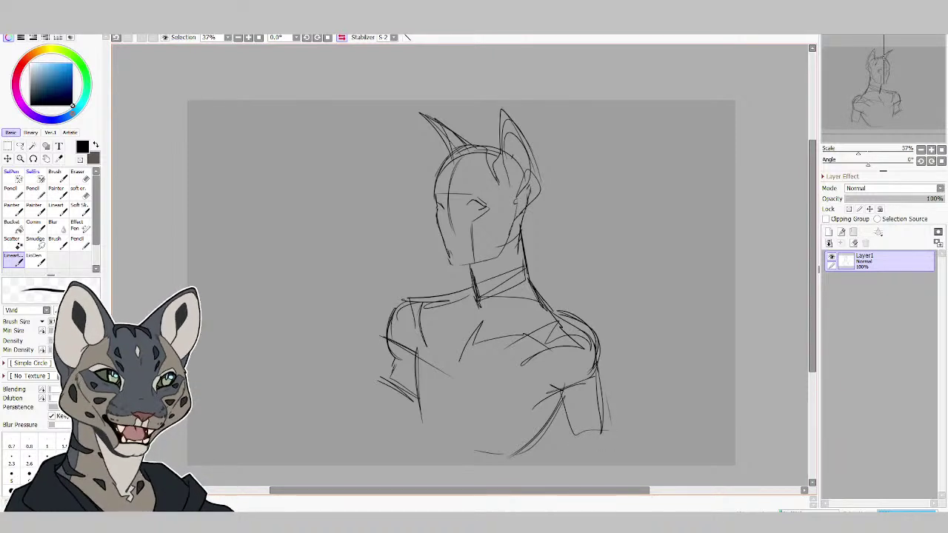
Erase the rough inner chest lines and redraw the near collarbone, pectoral curve and curved chest centre line.
mouse_move(524, 290)
mouse_down()
mouse_move(564, 314)
mouse_move(561, 329)
mouse_move(581, 334)
mouse_up()
key(e)
drag(533, 335, 505, 348)
mouse_move(557, 341)
mouse_down()
mouse_move(526, 351)
mouse_move(588, 341)
mouse_move(527, 338)
mouse_move(463, 356)
mouse_up()
drag(481, 324, 460, 365)
mouse_move(512, 335)
mouse_down()
mouse_move(548, 324)
mouse_move(483, 326)
mouse_move(555, 375)
mouse_up()
key(b)
mouse_move(494, 309)
mouse_down()
mouse_move(465, 403)
mouse_move(475, 343)
mouse_up()
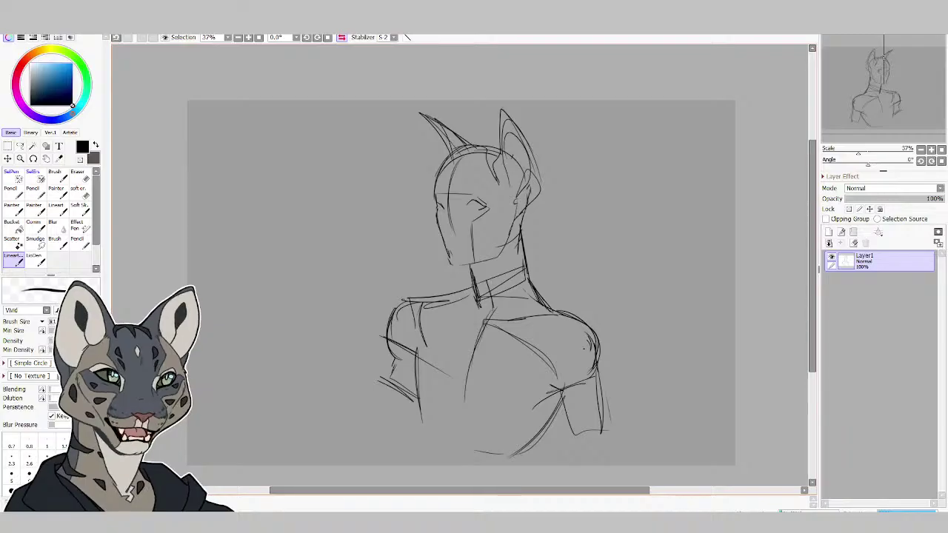
Draw the throat line, the far side of the chest, and the far collarbone meeting at the base of the neck.
drag(491, 281, 494, 324)
mouse_move(432, 327)
mouse_down()
mouse_move(412, 385)
mouse_move(423, 415)
mouse_up()
drag(420, 342, 416, 364)
drag(434, 325, 428, 343)
drag(478, 310, 417, 340)
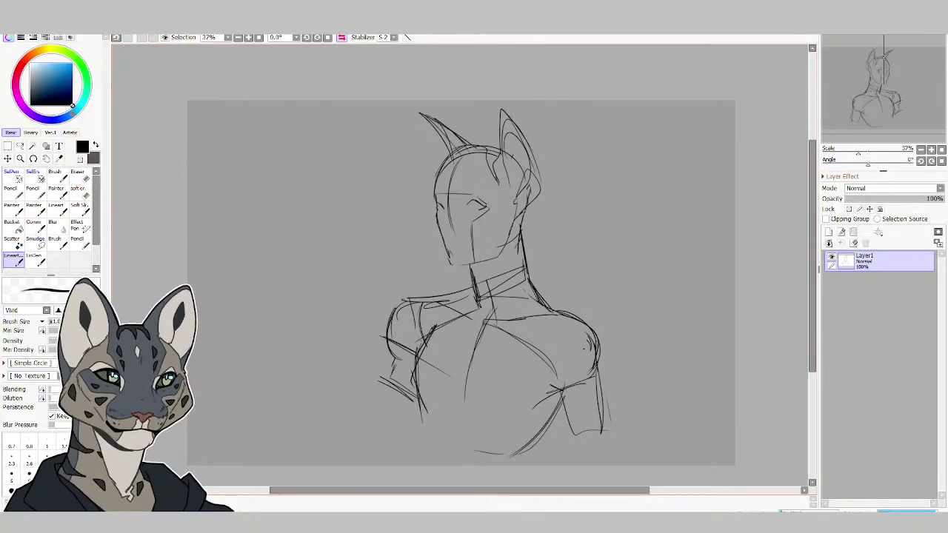
drag(484, 320, 441, 324)
mouse_move(473, 305)
mouse_down()
mouse_move(484, 321)
mouse_move(453, 296)
mouse_up()
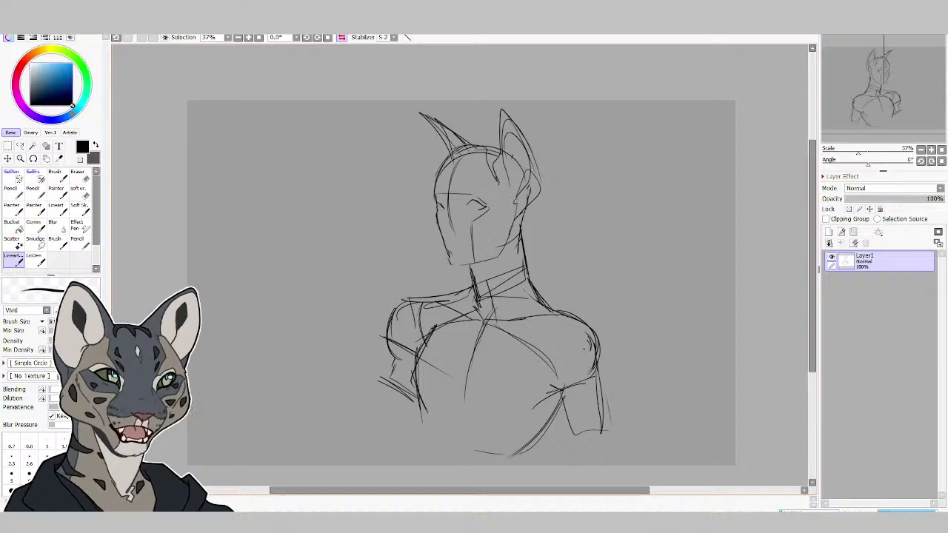
Erase the stray lines along the near neck-to-shoulder slope and around the base of the throat.
click(78, 176)
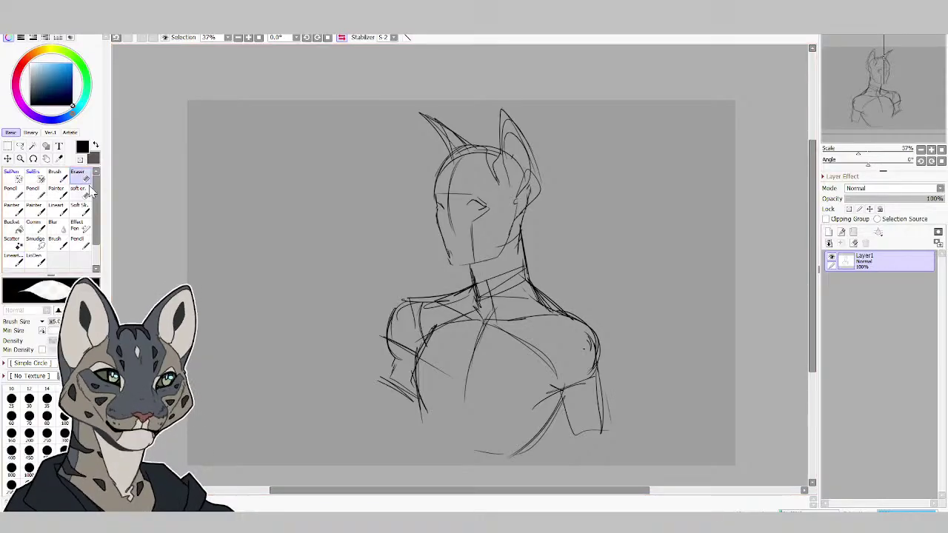
drag(529, 286, 561, 315)
mouse_move(460, 294)
mouse_down()
mouse_move(447, 299)
mouse_move(466, 299)
mouse_move(481, 323)
mouse_up()
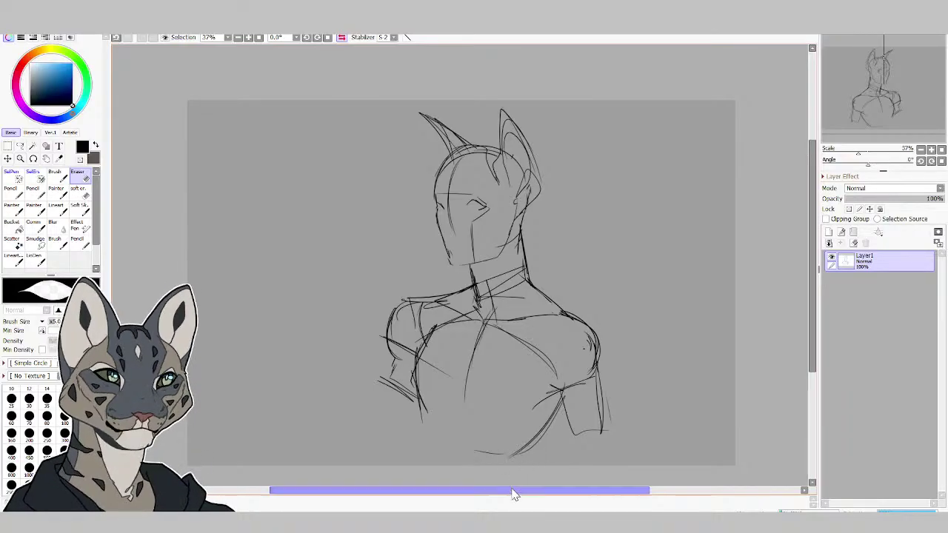
Extend the far upper arm with a long outer contour and clear away its old short lower edge.
scroll(513, 490, right, 2)
key(n)
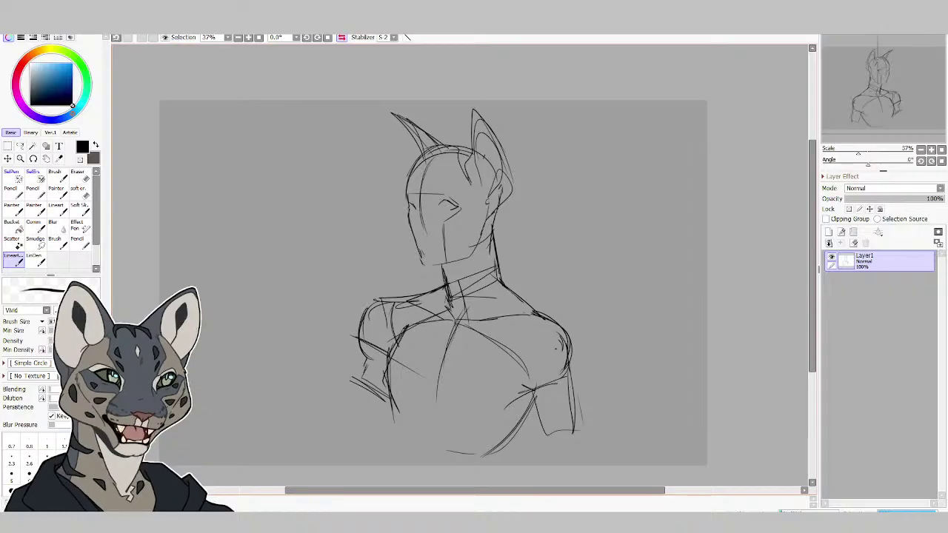
mouse_move(390, 301)
mouse_down()
mouse_move(370, 311)
mouse_move(362, 381)
mouse_move(354, 377)
mouse_move(367, 377)
mouse_move(368, 356)
mouse_move(377, 392)
mouse_move(348, 367)
mouse_move(354, 440)
mouse_up()
click(77, 177)
click(13, 256)
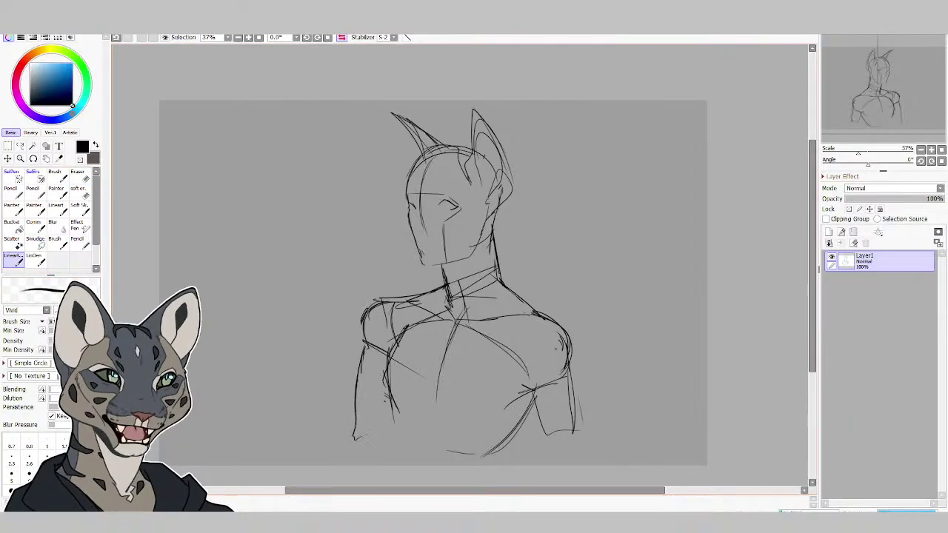
Lengthen both contours of the near upper arm and firm up the jaw and chin outline.
drag(538, 406, 551, 456)
mouse_move(527, 369)
mouse_down()
mouse_move(535, 388)
mouse_move(543, 376)
mouse_move(570, 379)
mouse_move(582, 449)
mouse_up()
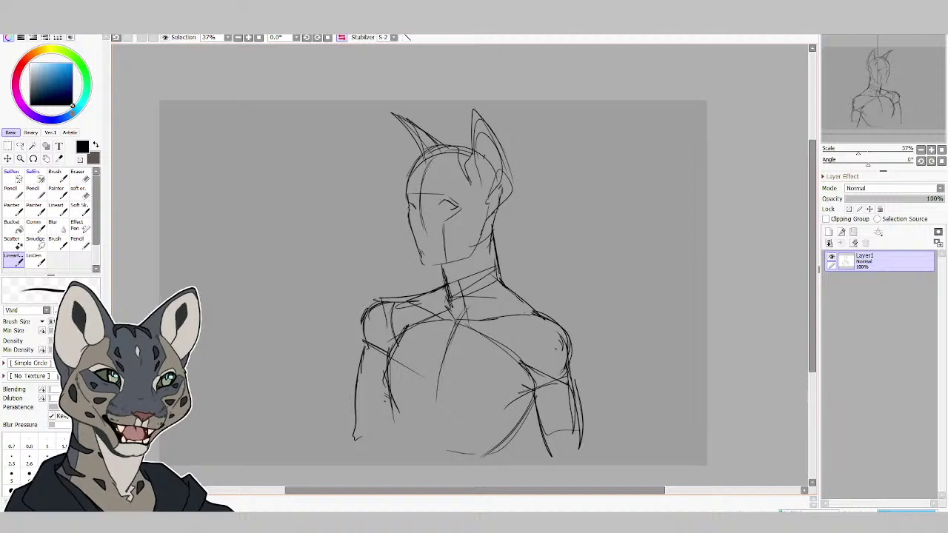
drag(575, 387, 578, 402)
mouse_move(410, 241)
mouse_down()
mouse_move(425, 266)
mouse_move(423, 259)
mouse_up()
drag(423, 262, 427, 268)
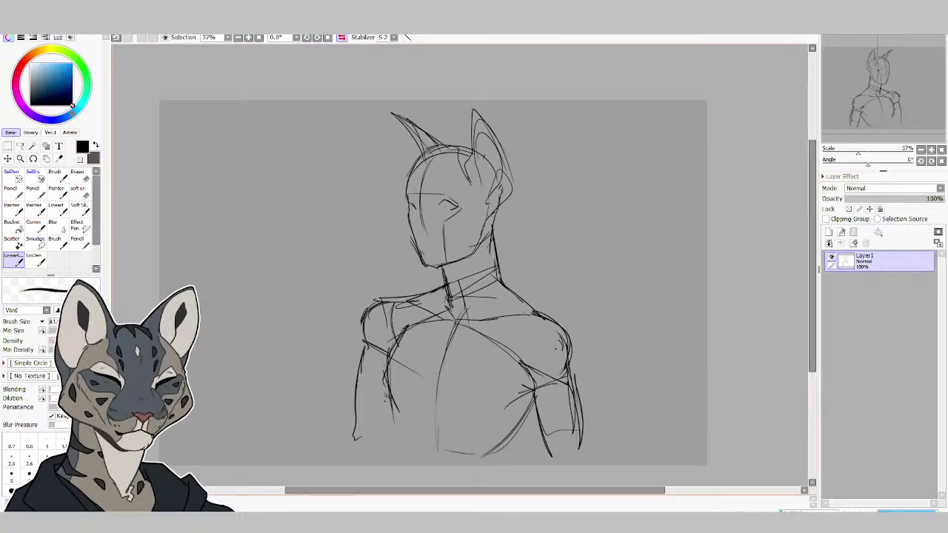
Extend both sides of the torso down to the canvas edge and round off the bottom of the ribcage.
drag(396, 415, 430, 466)
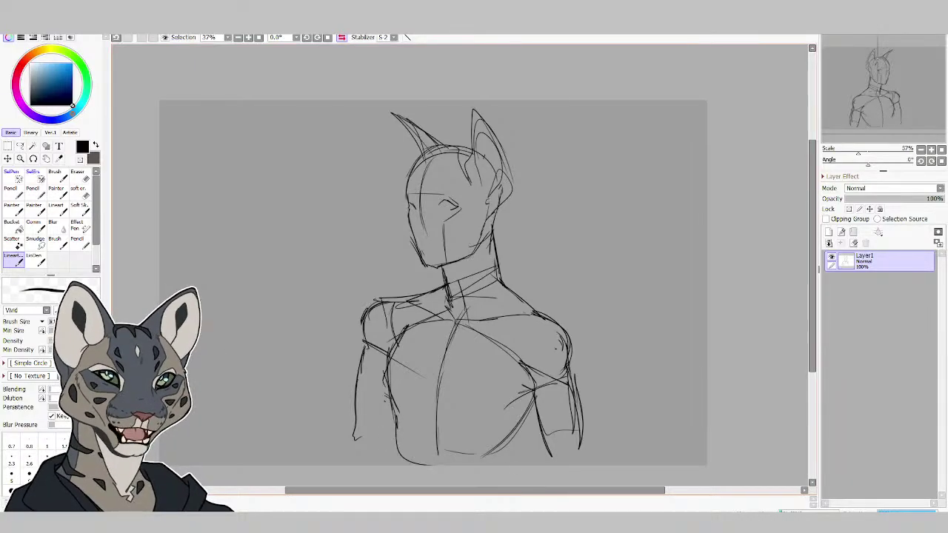
drag(530, 427, 469, 465)
mouse_move(532, 424)
mouse_down()
mouse_move(508, 464)
mouse_move(494, 466)
mouse_up()
drag(532, 403, 518, 433)
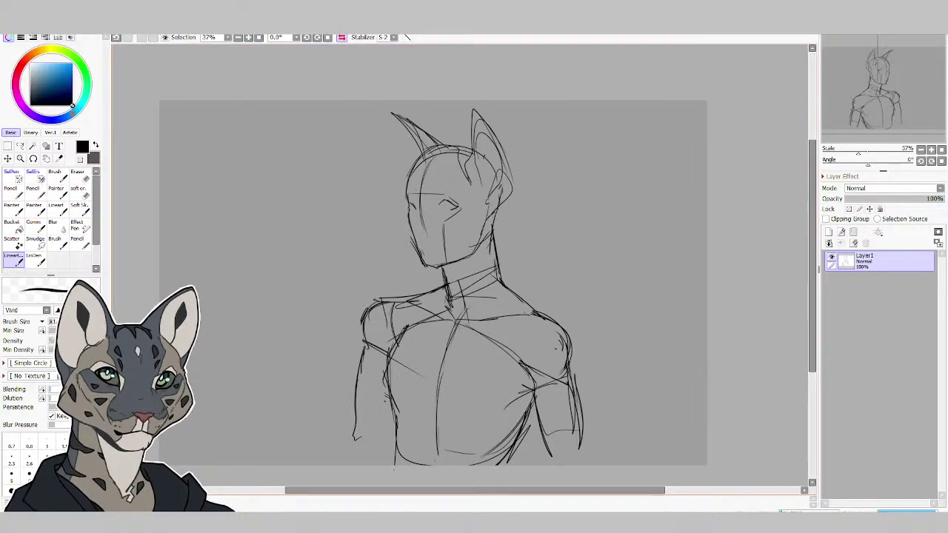
drag(400, 435, 394, 466)
Draw angled rib arch lines and crossing diagonal guide lines over the lower chest.
mouse_move(417, 409)
mouse_down()
mouse_move(463, 435)
mouse_move(465, 455)
mouse_up()
drag(478, 428, 452, 452)
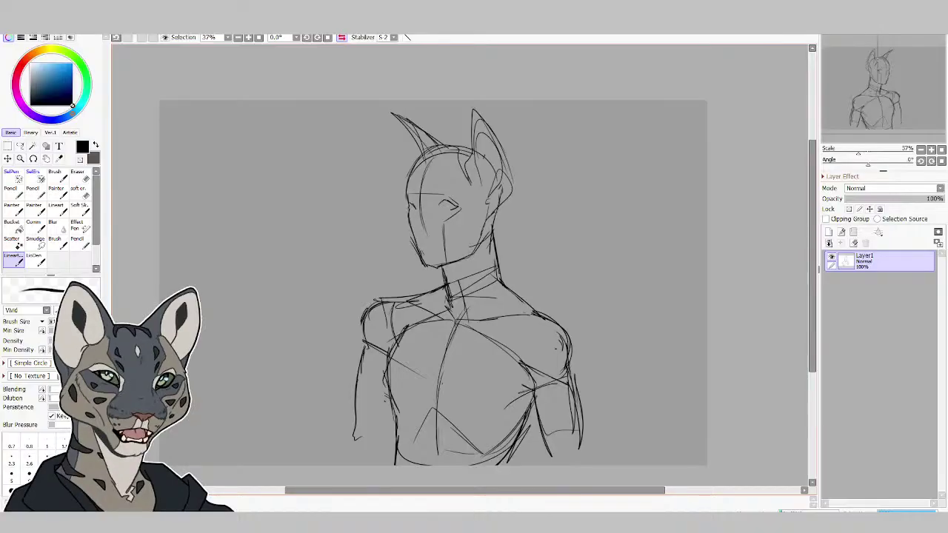
drag(437, 383, 500, 423)
drag(523, 390, 466, 437)
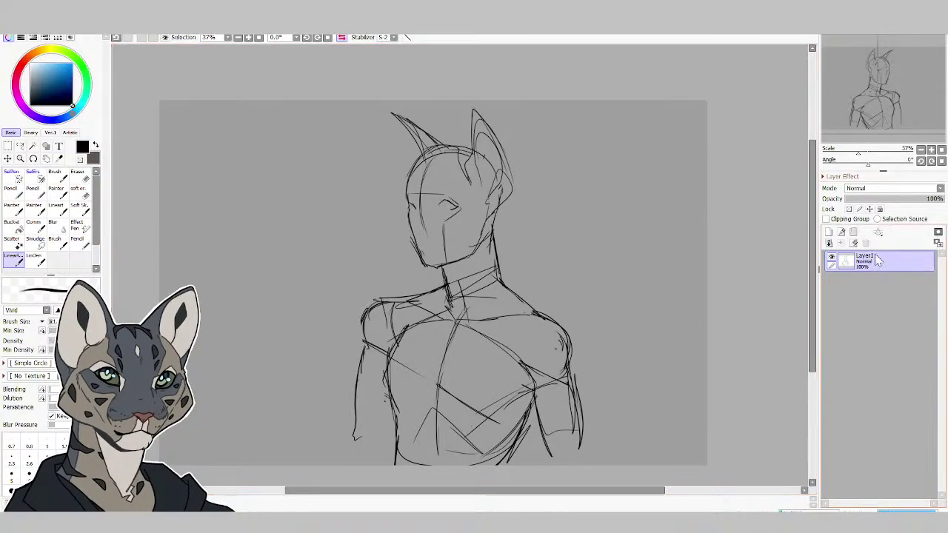
Toggle the sketch layer's visibility off and on, and draw the far arm's inner contour down to a rounded elbow.
click(830, 257)
click(831, 257)
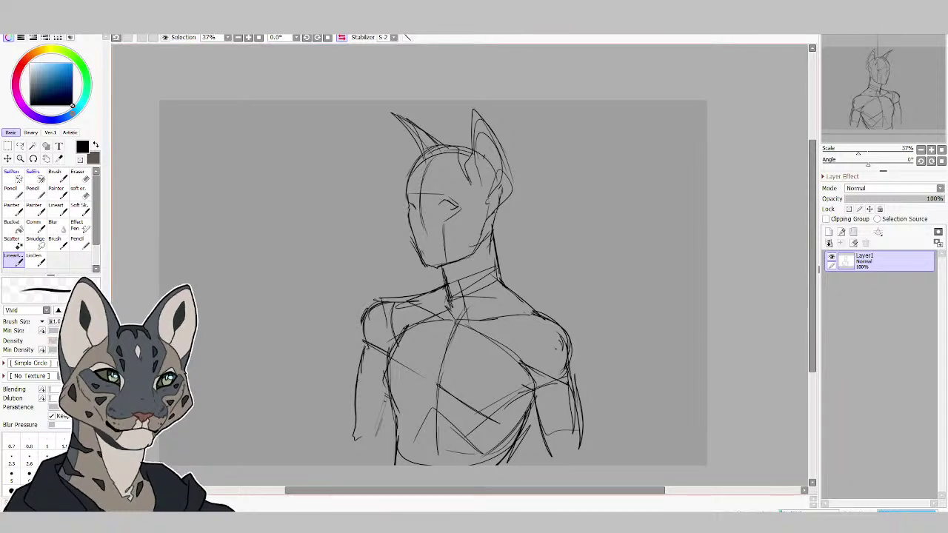
mouse_move(387, 397)
mouse_down()
mouse_move(374, 449)
mouse_move(345, 464)
mouse_move(380, 465)
mouse_up()
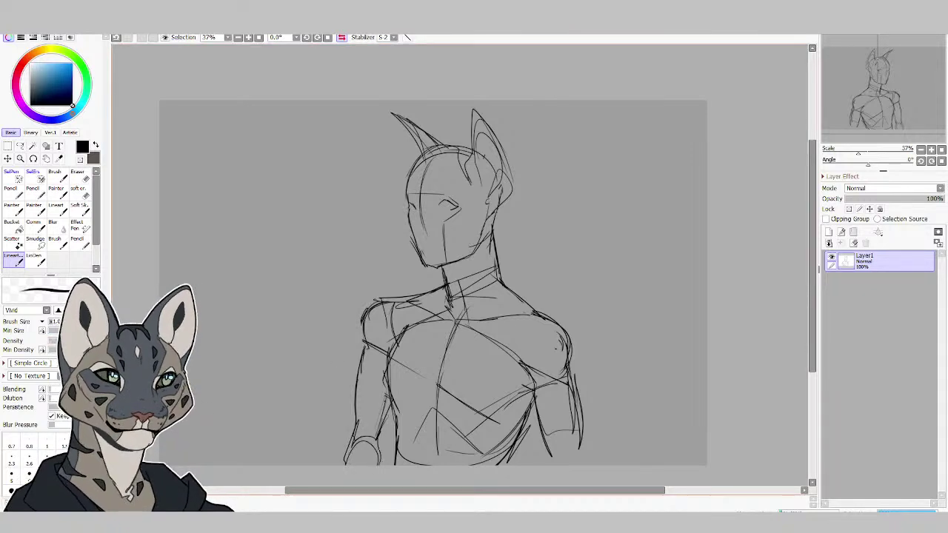
Sketch a parted hair fringe sweeping from the crown across both sides of the forehead.
mouse_move(427, 151)
mouse_down()
mouse_move(412, 191)
mouse_move(412, 158)
mouse_move(391, 188)
mouse_move(407, 204)
mouse_up()
mouse_move(416, 169)
mouse_down()
mouse_move(437, 147)
mouse_move(448, 183)
mouse_up()
drag(449, 191, 490, 186)
drag(434, 148, 489, 191)
mouse_move(431, 168)
mouse_down()
mouse_move(419, 209)
mouse_move(483, 231)
mouse_up()
drag(469, 189, 484, 216)
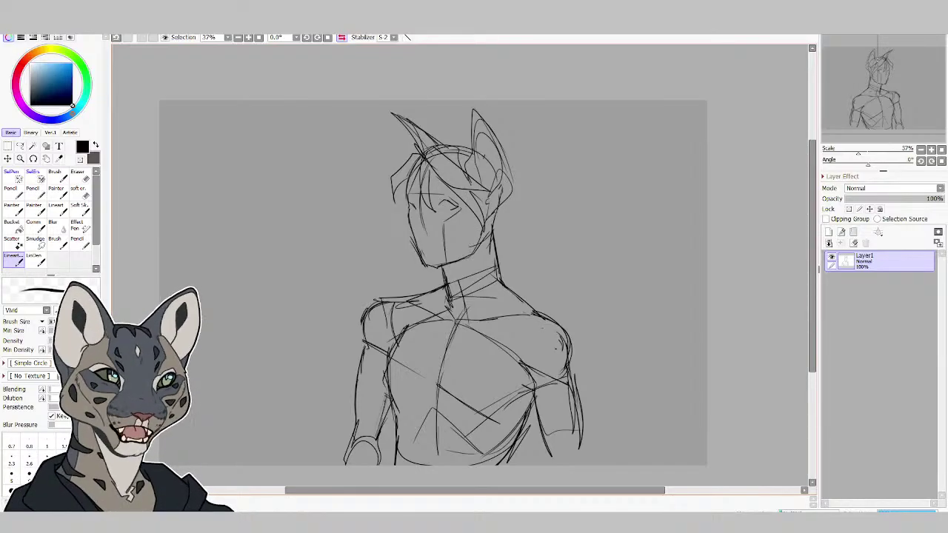
Add long pointed hair locks framing both sides of the face and flicking out behind the neck.
mouse_move(407, 206)
mouse_down()
mouse_move(391, 242)
mouse_move(426, 287)
mouse_up()
drag(483, 220, 464, 284)
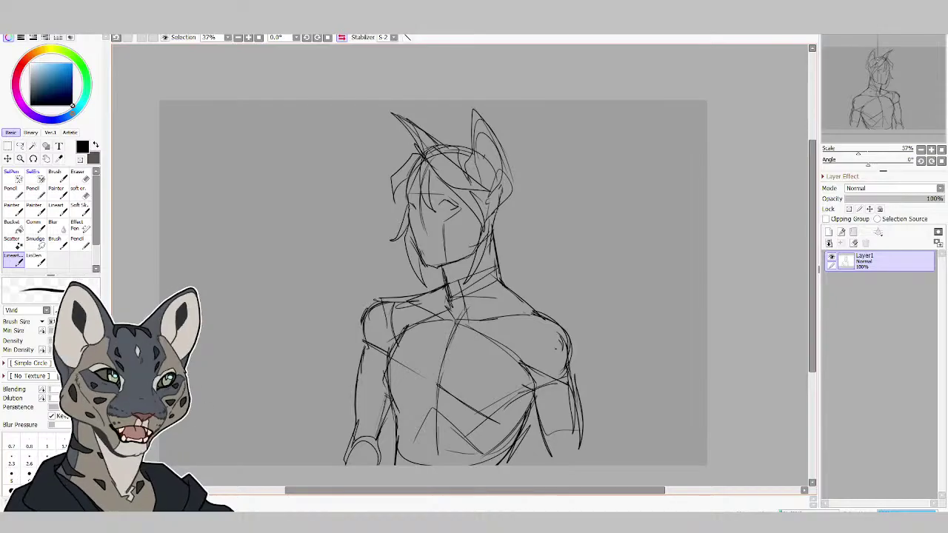
mouse_move(495, 221)
mouse_down()
mouse_move(524, 247)
mouse_move(499, 274)
mouse_up()
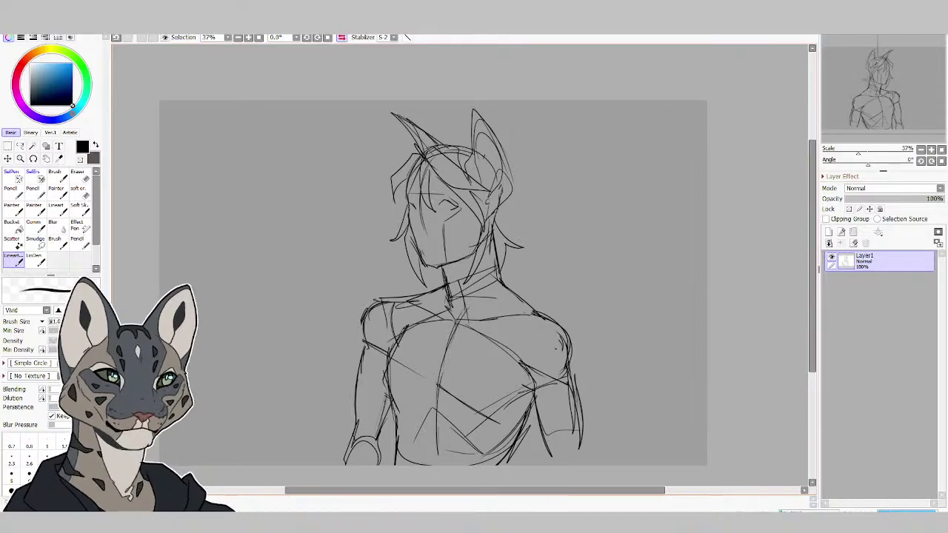
drag(510, 221, 510, 240)
drag(503, 191, 510, 222)
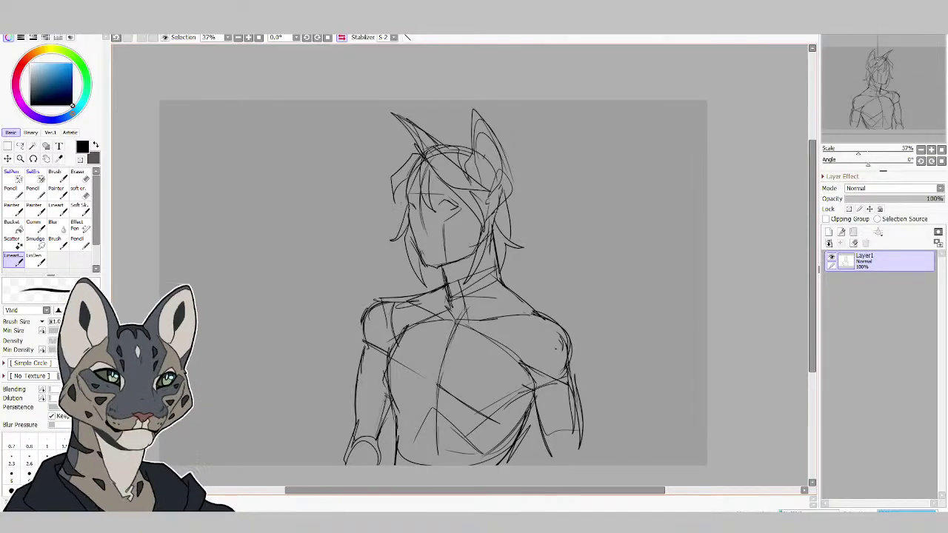
Add a small hair tuft beside the far cheek, hide the character sketch, and create a new layer above it.
drag(407, 196, 391, 211)
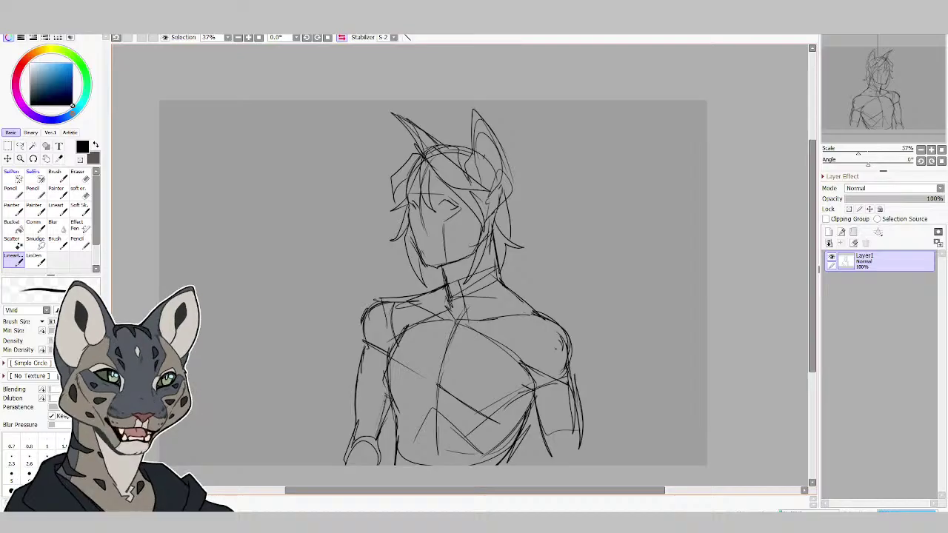
click(831, 257)
click(828, 232)
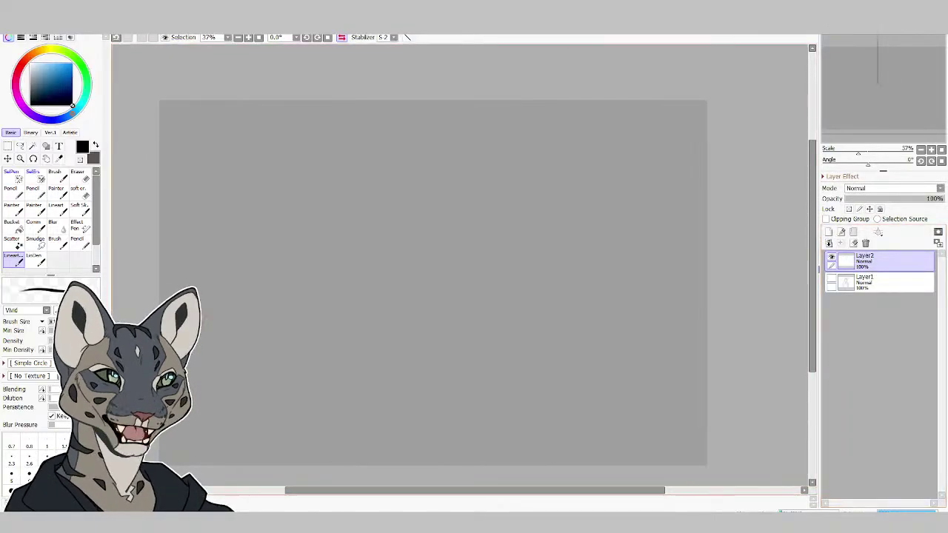
Paint solid black rounded blobs and tapering strokes across the empty Layer2 with the Painter brush.
click(13, 225)
click(13, 210)
drag(499, 194, 480, 214)
mouse_move(301, 226)
mouse_down()
mouse_move(310, 293)
mouse_move(289, 279)
mouse_up()
mouse_move(486, 208)
mouse_down()
mouse_move(478, 242)
mouse_move(488, 281)
mouse_move(346, 319)
mouse_move(294, 316)
mouse_move(195, 337)
mouse_move(229, 318)
mouse_move(208, 111)
mouse_up()
drag(237, 302, 254, 152)
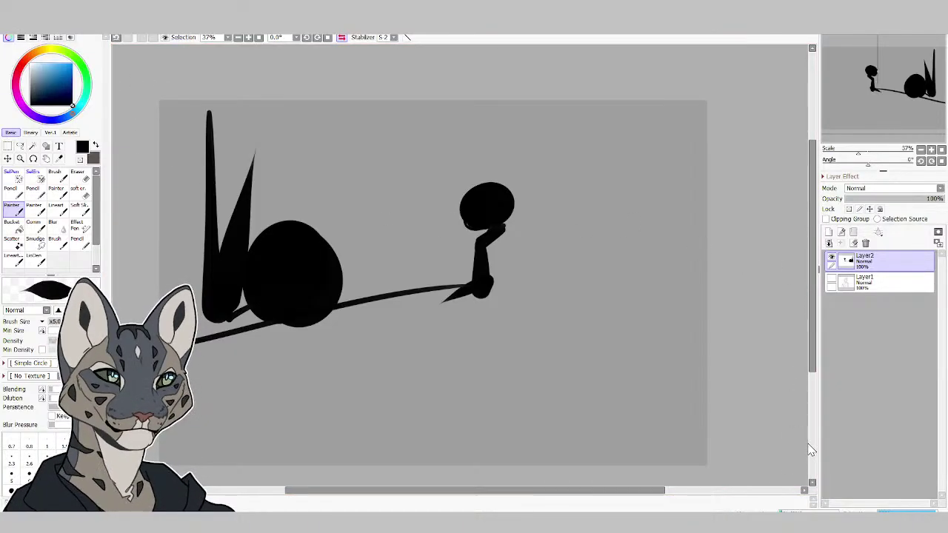
Clear the black shapes from Layer2 and show the Layer1 character sketch again, keeping Layer2 active.
click(831, 256)
click(830, 278)
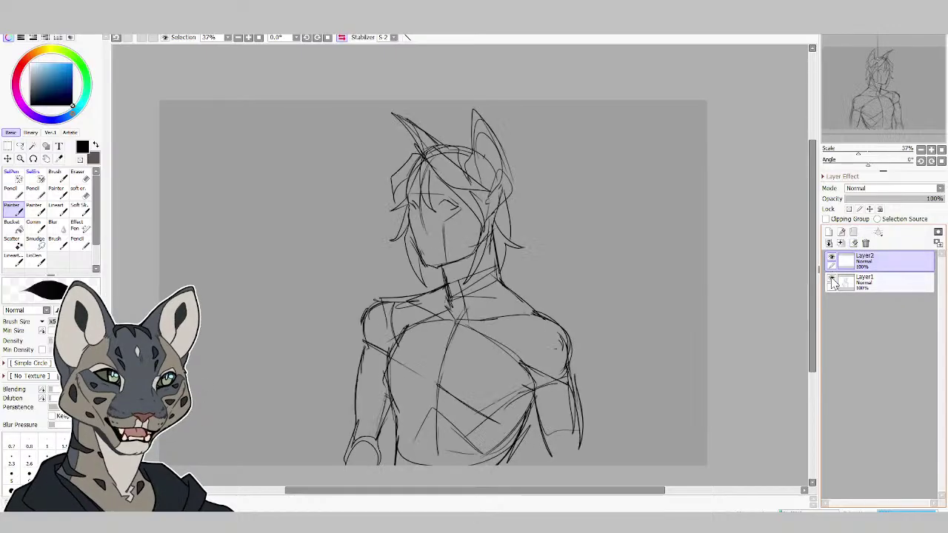
click(860, 283)
click(869, 262)
Sketch a small rounded head outline with a flat chin beside the character on Layer2, and clear the layer.
click(13, 257)
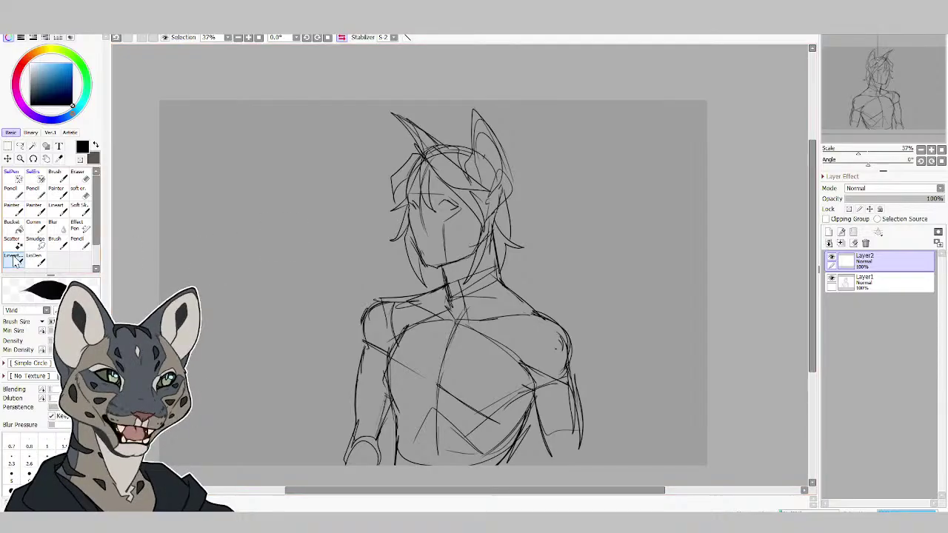
mouse_move(256, 184)
mouse_down()
mouse_move(280, 233)
mouse_move(301, 214)
mouse_up()
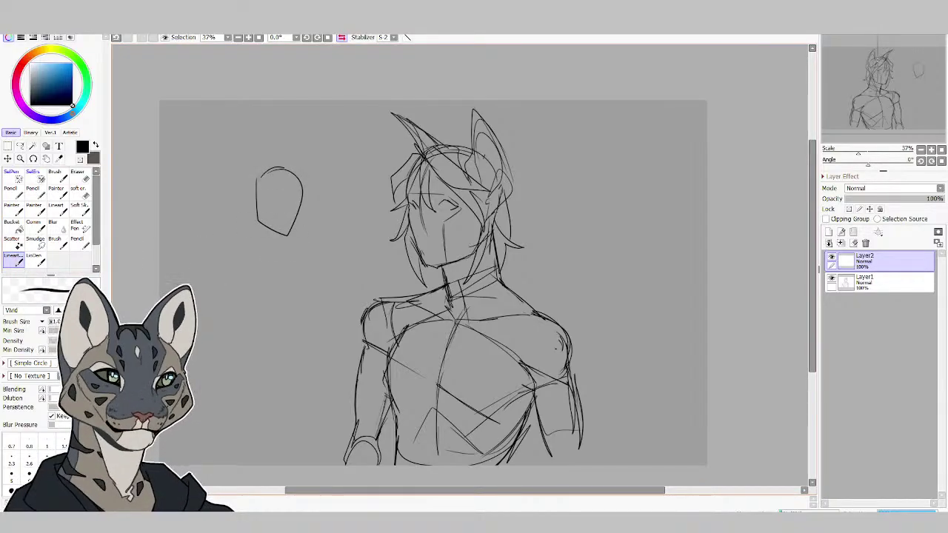
mouse_move(288, 169)
mouse_down()
mouse_move(290, 232)
mouse_move(256, 212)
mouse_move(278, 242)
mouse_up()
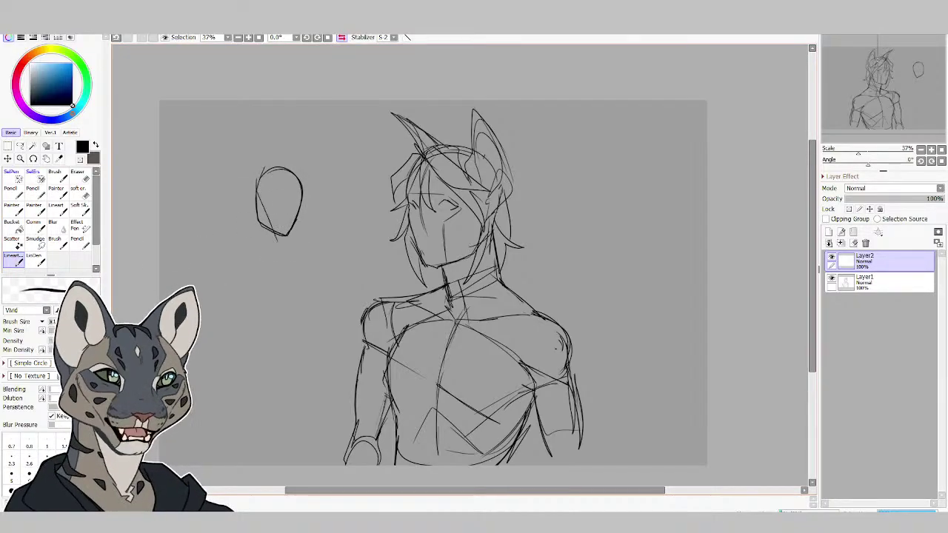
drag(302, 197, 290, 230)
click(853, 243)
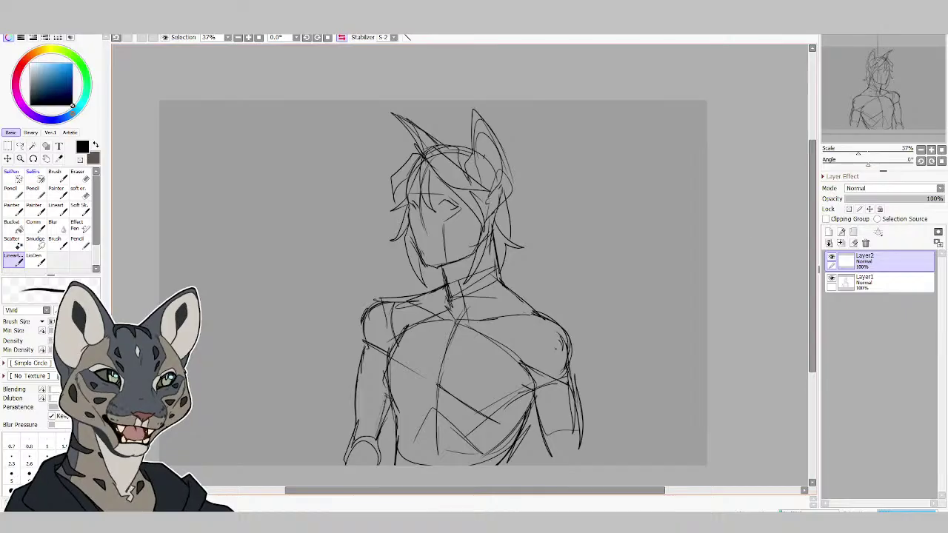
Sketch a small mannequin's oval head, neck, shoulders and upper torso on Layer2 beside the character.
mouse_move(289, 145)
mouse_down()
mouse_move(276, 215)
mouse_move(295, 223)
mouse_up()
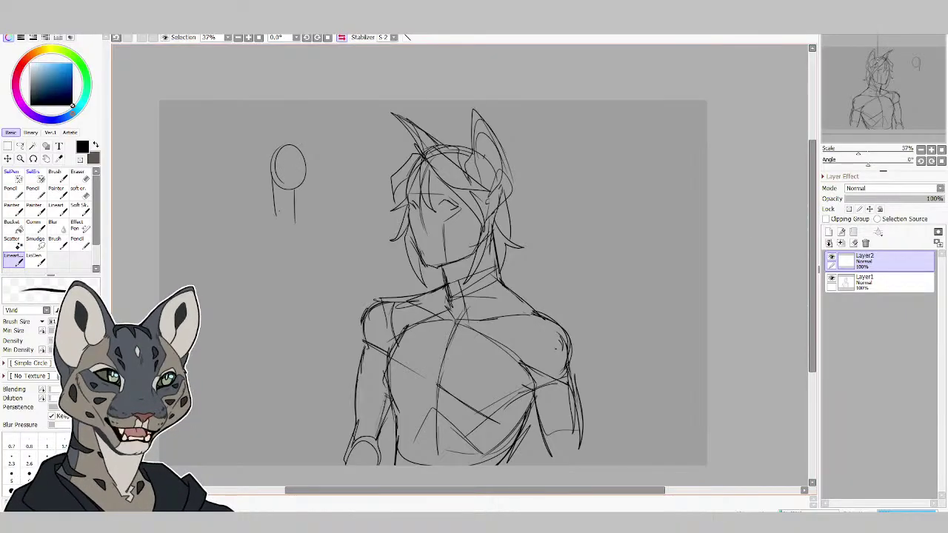
mouse_move(275, 186)
mouse_down()
mouse_move(253, 230)
mouse_move(272, 194)
mouse_move(250, 239)
mouse_move(274, 237)
mouse_move(275, 222)
mouse_move(301, 222)
mouse_move(320, 237)
mouse_up()
drag(288, 210, 303, 270)
drag(250, 243, 275, 300)
Draw the mannequin's remaining torso side, hip block and tapering legs, and clear the whole figure from Layer2.
mouse_move(320, 239)
mouse_down()
mouse_move(305, 283)
mouse_move(274, 314)
mouse_move(325, 320)
mouse_up()
drag(306, 275, 319, 341)
drag(267, 281, 294, 402)
drag(301, 302, 293, 417)
drag(272, 339, 271, 409)
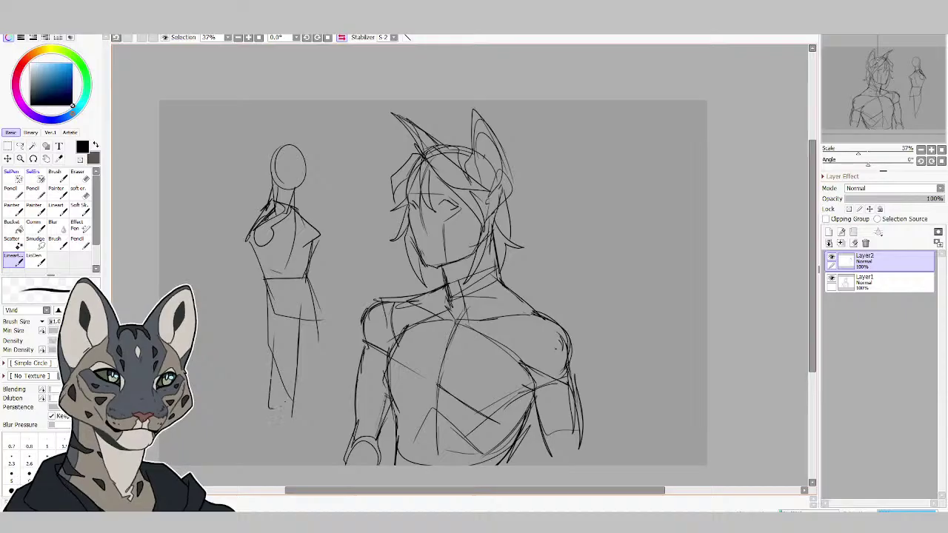
drag(294, 362, 273, 409)
drag(317, 295, 305, 412)
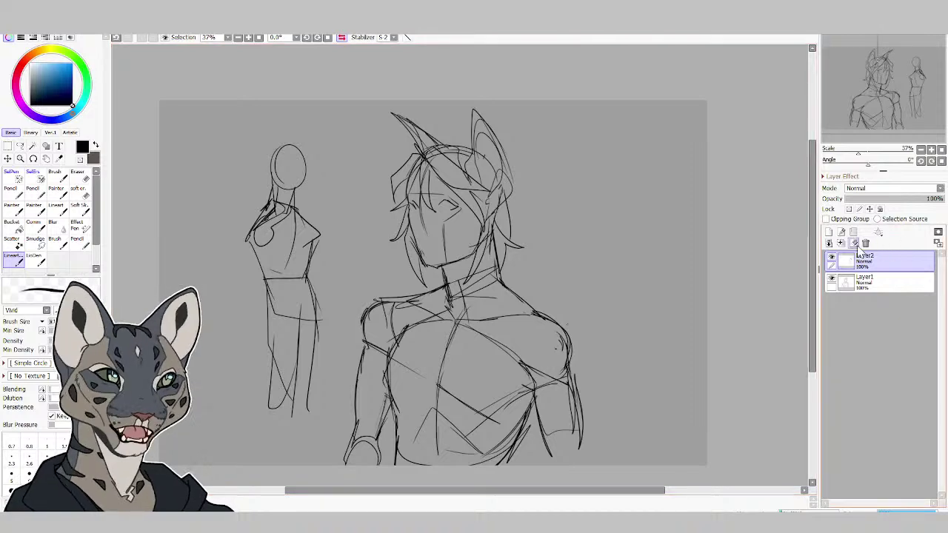
key(Delete)
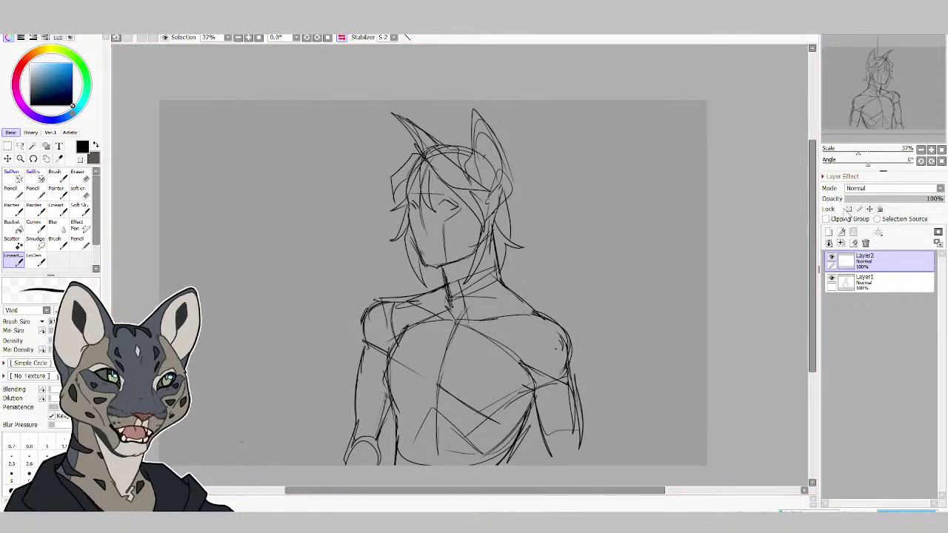
Shrink the Layer1 character sketch, move it to the canvas's left side, and draw narrowed eyes with angled brows under the fringe.
click(848, 278)
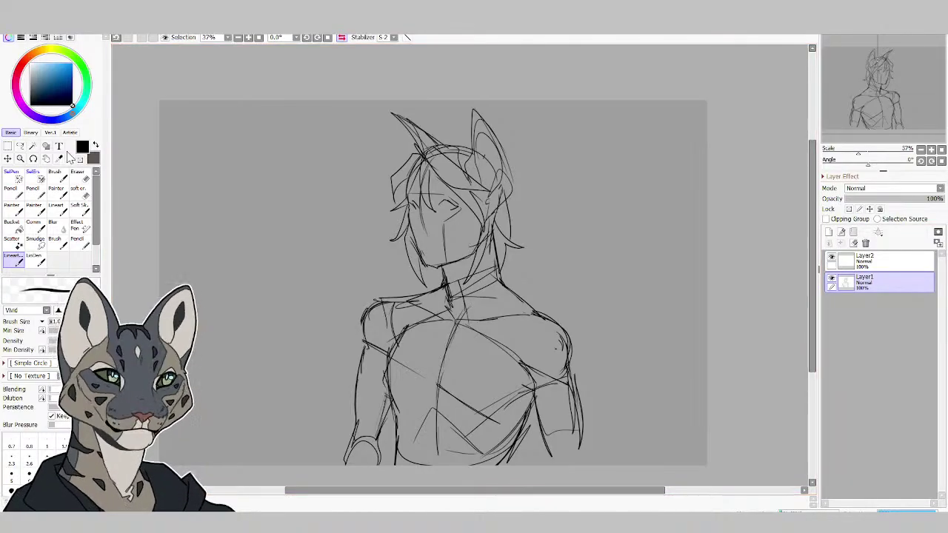
click(8, 156)
key(ctrl+t)
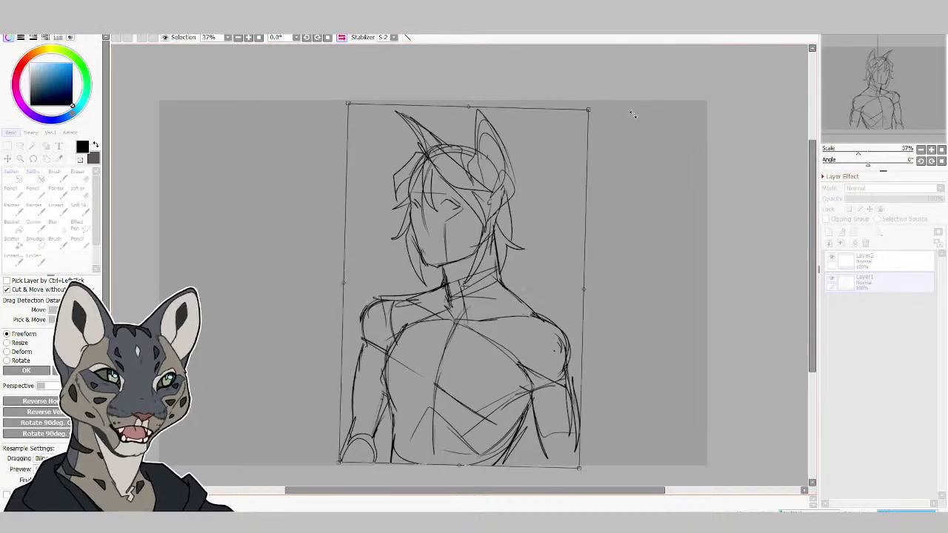
mouse_move(532, 164)
mouse_down()
mouse_move(385, 157)
mouse_move(349, 173)
mouse_up()
drag(386, 126, 359, 182)
drag(315, 218, 343, 163)
click(30, 371)
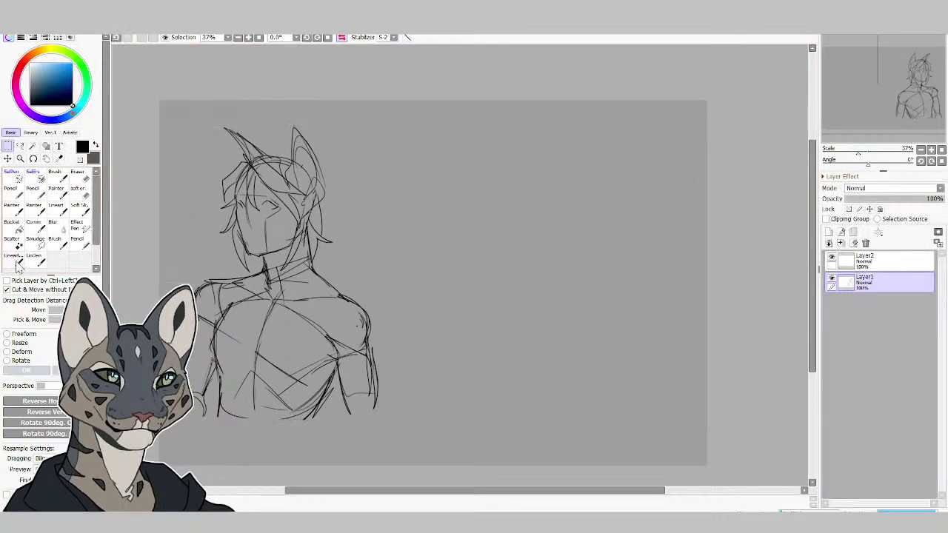
click(18, 262)
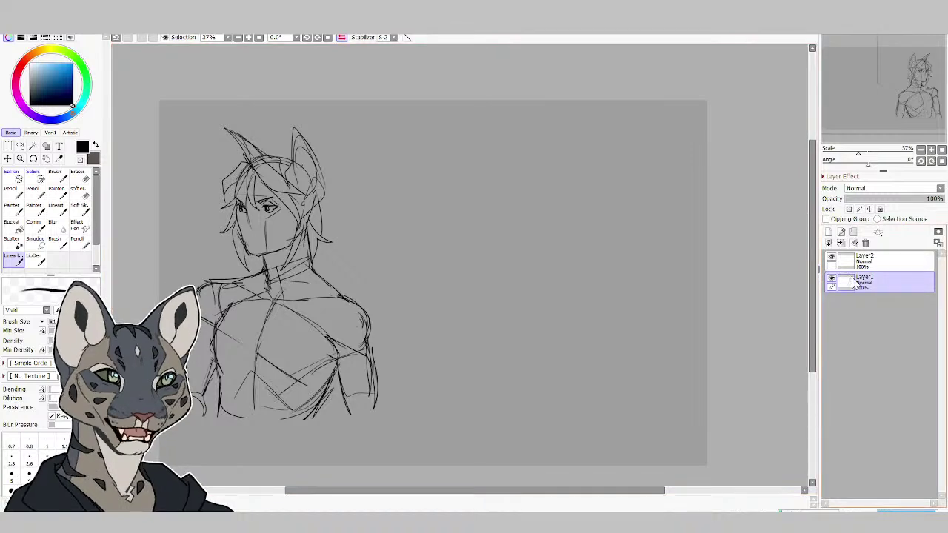
Sketch a rounded head with a jaw and slanting neck lines on Layer2 in the empty space beside the character.
click(869, 261)
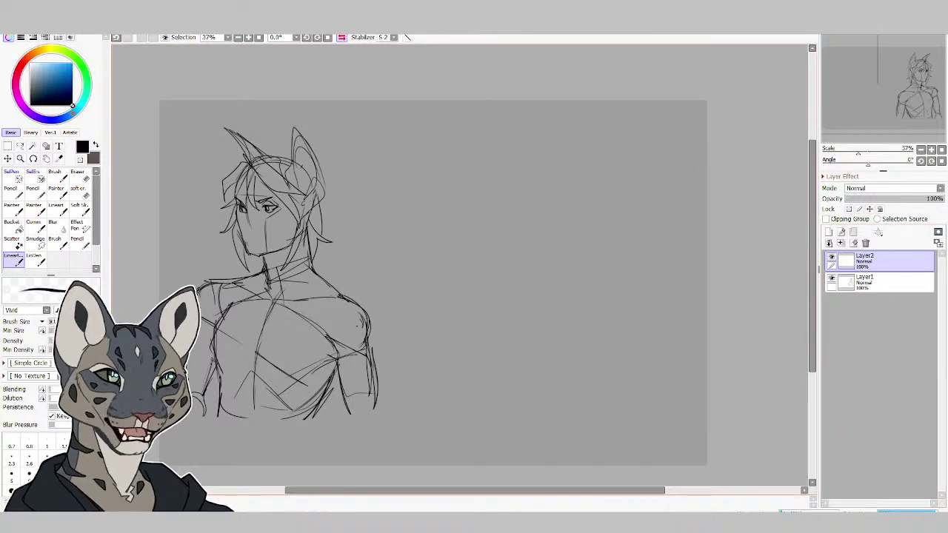
mouse_move(451, 164)
mouse_down()
mouse_move(451, 199)
mouse_move(518, 219)
mouse_move(439, 158)
mouse_up()
mouse_move(423, 153)
mouse_down()
mouse_move(493, 121)
mouse_move(450, 194)
mouse_up()
mouse_move(447, 196)
mouse_down()
mouse_move(464, 219)
mouse_move(437, 214)
mouse_move(416, 234)
mouse_up()
mouse_move(419, 234)
mouse_down()
mouse_move(469, 215)
mouse_move(451, 259)
mouse_up()
mouse_move(489, 219)
mouse_down()
mouse_move(453, 260)
mouse_move(509, 217)
mouse_up()
Refine the new head's front face contour and add a small angular eye with a brow line.
mouse_move(515, 178)
mouse_down()
mouse_move(516, 219)
mouse_move(514, 179)
mouse_up()
mouse_move(517, 163)
mouse_down()
mouse_move(516, 228)
mouse_move(516, 202)
mouse_up()
key(e)
click(13, 255)
mouse_move(518, 159)
mouse_down()
mouse_move(511, 198)
mouse_move(453, 166)
mouse_move(497, 168)
mouse_up()
mouse_move(492, 145)
mouse_down()
mouse_move(481, 157)
mouse_move(502, 159)
mouse_up()
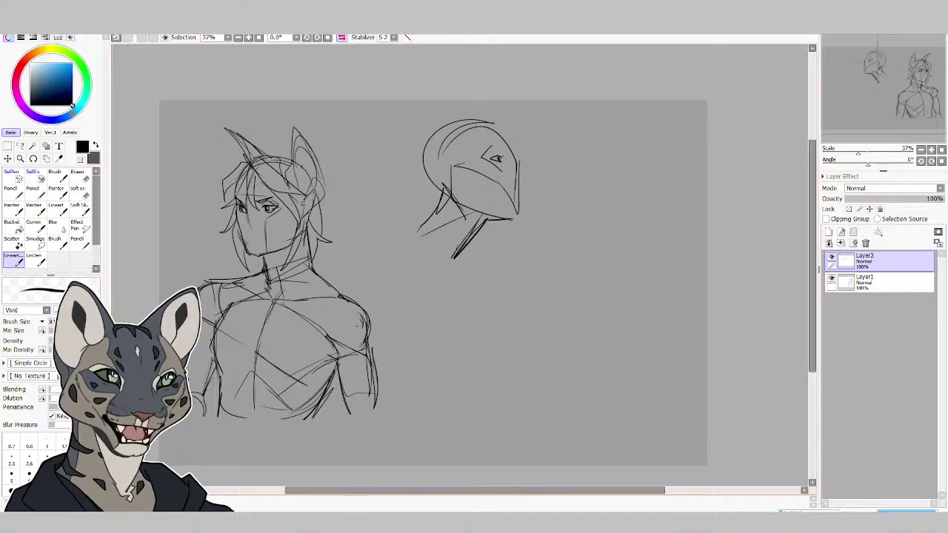
Draw the new figure's sloping shoulders, round shoulder joint, back line and lower chest edge beneath the neck.
drag(429, 219, 367, 265)
mouse_move(370, 259)
mouse_down()
mouse_move(436, 258)
mouse_move(465, 274)
mouse_up()
mouse_move(441, 223)
mouse_down()
mouse_move(471, 268)
mouse_move(444, 311)
mouse_move(500, 302)
mouse_move(458, 257)
mouse_move(385, 212)
mouse_up()
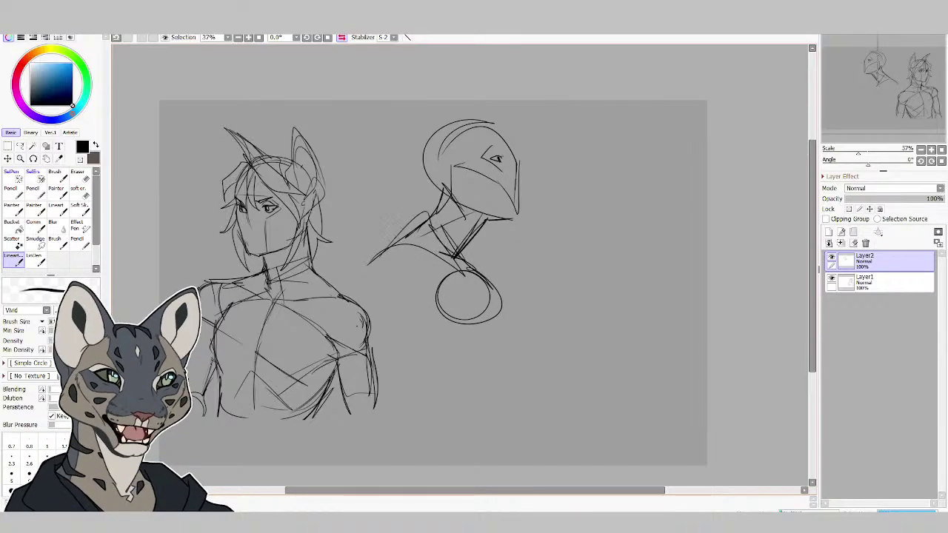
drag(337, 310, 445, 212)
mouse_move(369, 257)
mouse_down()
mouse_move(397, 238)
mouse_move(360, 346)
mouse_move(365, 393)
mouse_up()
mouse_move(364, 390)
mouse_down()
mouse_move(439, 364)
mouse_move(471, 335)
mouse_up()
drag(409, 387, 438, 363)
Draw the arm hanging from the round shoulder joint, reinforce the shoulder line, and clear the figure from Layer2.
mouse_move(465, 326)
mouse_down()
mouse_move(440, 363)
mouse_move(489, 402)
mouse_up()
drag(497, 314, 530, 413)
drag(519, 376, 533, 413)
drag(454, 262, 489, 278)
key(Delete)
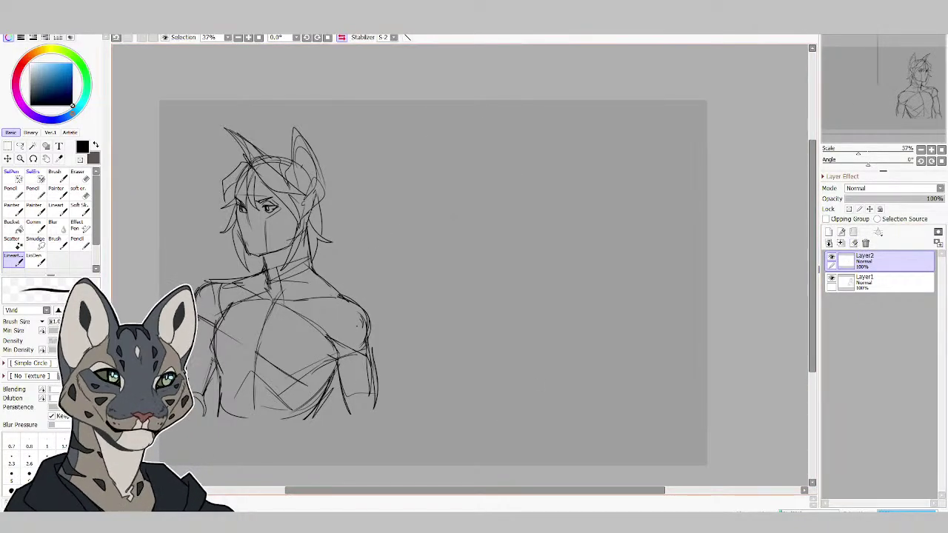
Sketch a tilted oval body form with an angular front opening and a curved rump behind it on Layer2.
mouse_move(481, 200)
mouse_down()
mouse_move(504, 209)
mouse_move(508, 198)
mouse_up()
mouse_move(429, 216)
mouse_down()
mouse_move(467, 203)
mouse_move(432, 251)
mouse_move(445, 253)
mouse_up()
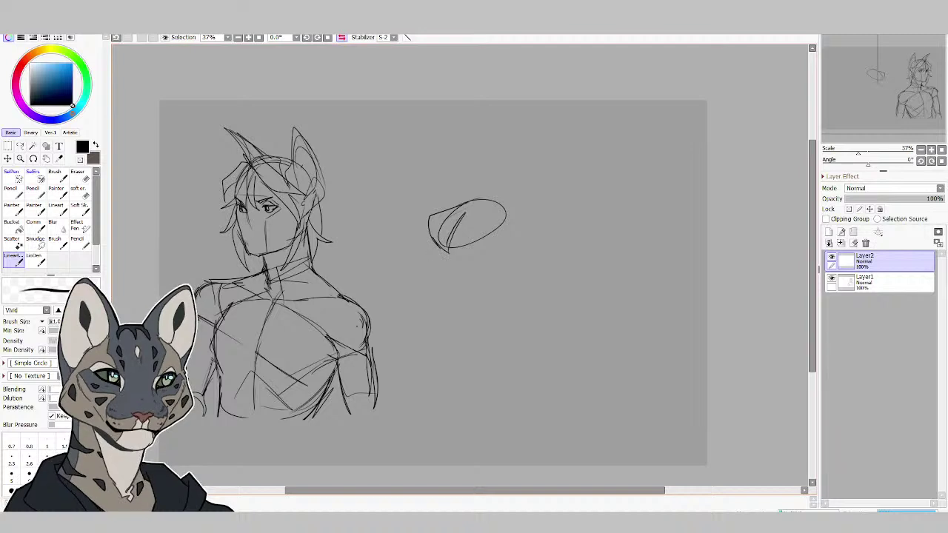
drag(465, 212, 446, 246)
mouse_move(475, 206)
mouse_down()
mouse_move(447, 246)
mouse_move(529, 186)
mouse_move(546, 207)
mouse_up()
mouse_move(546, 209)
mouse_down()
mouse_move(508, 208)
mouse_move(549, 209)
mouse_up()
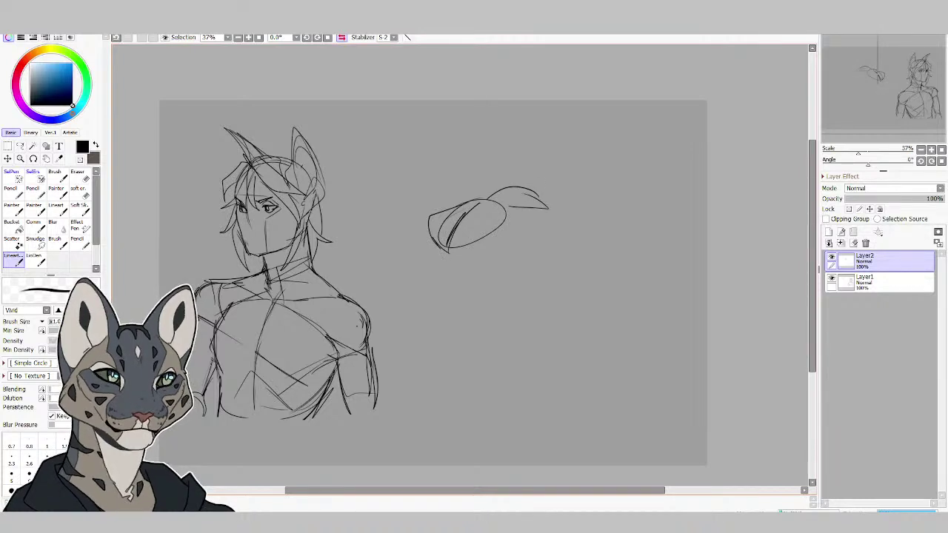
Join the rump to the oval body, add a pointed tail base and bent hind leg, and clear Layer2.
drag(498, 194, 481, 219)
mouse_move(486, 226)
mouse_down()
mouse_move(520, 209)
mouse_move(567, 214)
mouse_up()
mouse_move(541, 203)
mouse_down()
mouse_move(567, 214)
mouse_move(545, 204)
mouse_up()
mouse_move(512, 189)
mouse_down()
mouse_move(547, 204)
mouse_move(511, 216)
mouse_up()
drag(509, 217, 491, 255)
mouse_move(497, 244)
mouse_down()
mouse_move(478, 264)
mouse_move(478, 280)
mouse_up()
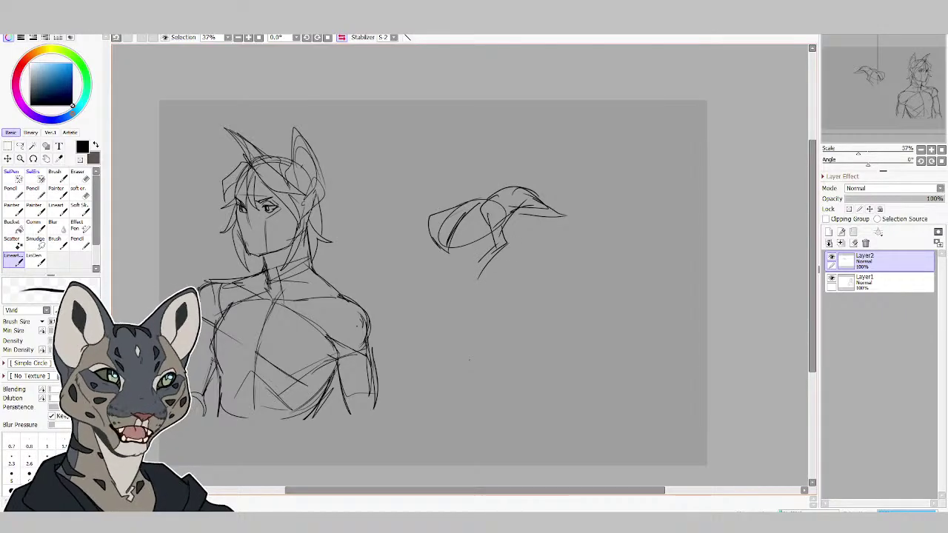
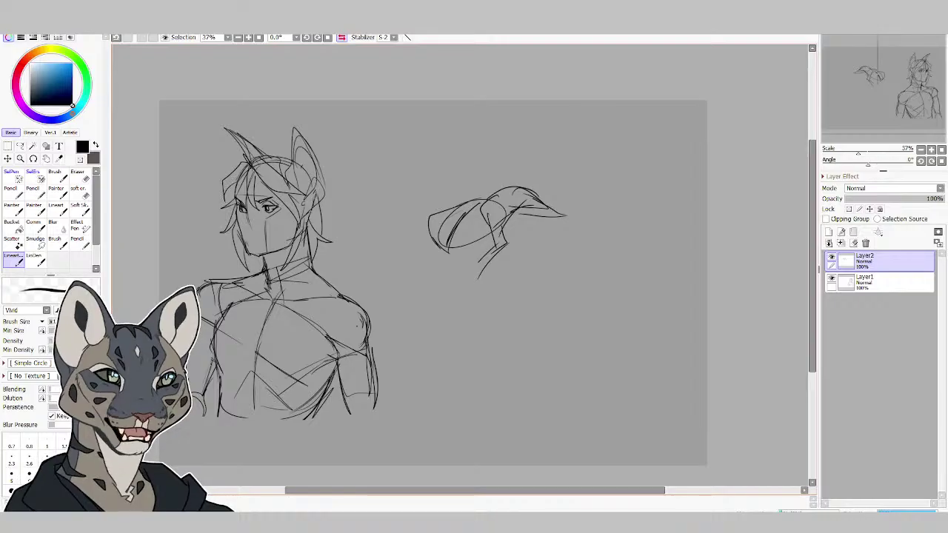
key(Delete)
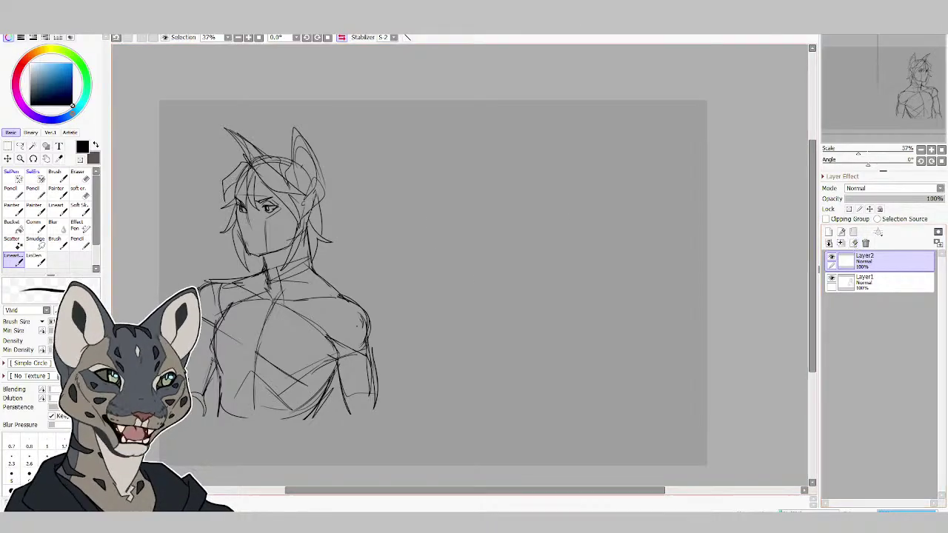
Sketch a four-legged cat's shoulder, back, belly and haunch on Layer2, with a long tail curving down behind.
drag(413, 197, 404, 222)
mouse_move(419, 194)
mouse_down()
mouse_move(412, 236)
mouse_move(445, 198)
mouse_move(508, 204)
mouse_move(474, 248)
mouse_move(489, 222)
mouse_up()
mouse_move(428, 238)
mouse_down()
mouse_move(474, 249)
mouse_move(535, 201)
mouse_move(539, 231)
mouse_up()
mouse_move(516, 195)
mouse_down()
mouse_move(609, 200)
mouse_move(624, 209)
mouse_up()
mouse_move(521, 194)
mouse_down()
mouse_move(573, 194)
mouse_move(631, 224)
mouse_move(616, 260)
mouse_up()
mouse_move(628, 215)
mouse_down()
mouse_move(626, 265)
mouse_move(604, 274)
mouse_up()
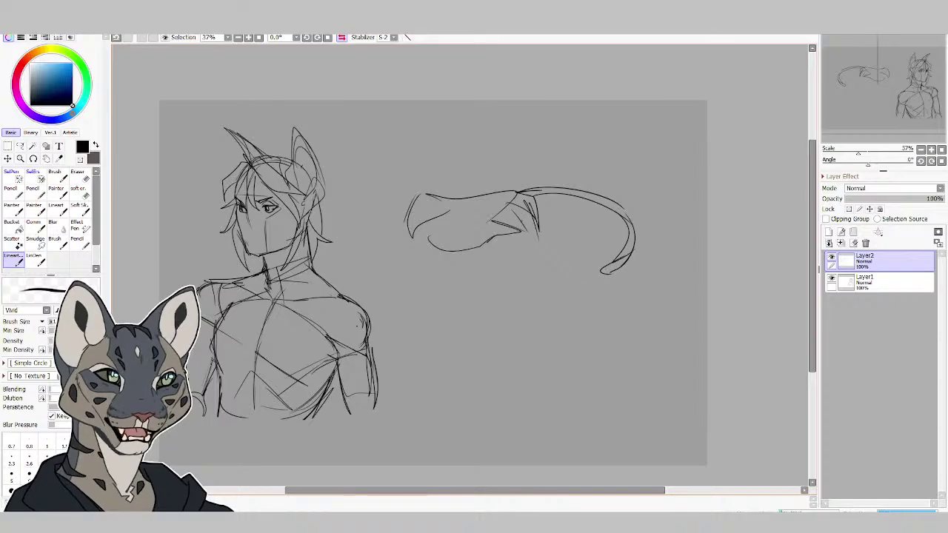
Draw the cat's two hind legs with bent hocks and small paws.
drag(518, 235, 511, 257)
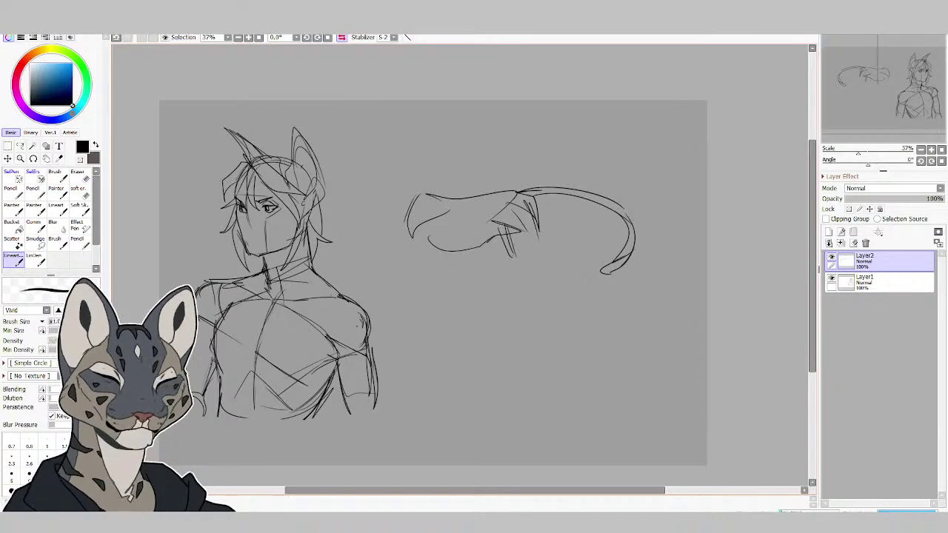
drag(527, 214, 517, 259)
mouse_move(494, 199)
mouse_down()
mouse_move(490, 236)
mouse_move(557, 257)
mouse_move(530, 265)
mouse_move(520, 299)
mouse_move(500, 296)
mouse_move(519, 262)
mouse_move(558, 272)
mouse_move(572, 281)
mouse_move(566, 290)
mouse_up()
drag(569, 272, 575, 291)
Mirror the canvas view and draw the cat's leading foreleg with its paw, chest contour and start of the neck.
key(h)
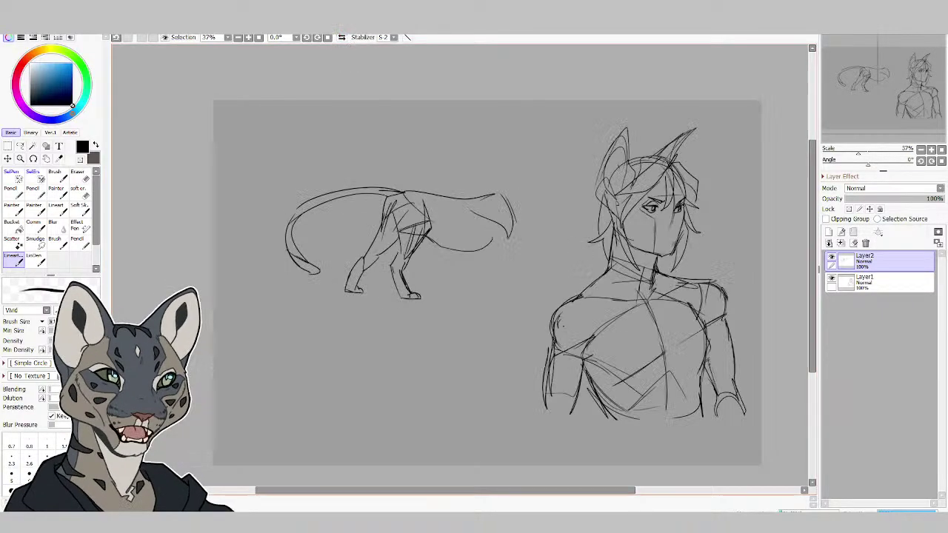
mouse_move(487, 226)
mouse_down()
mouse_move(494, 247)
mouse_move(510, 235)
mouse_move(476, 261)
mouse_up()
mouse_move(505, 230)
mouse_down()
mouse_move(496, 256)
mouse_move(510, 259)
mouse_move(517, 301)
mouse_move(528, 294)
mouse_move(510, 263)
mouse_move(522, 197)
mouse_move(501, 186)
mouse_up()
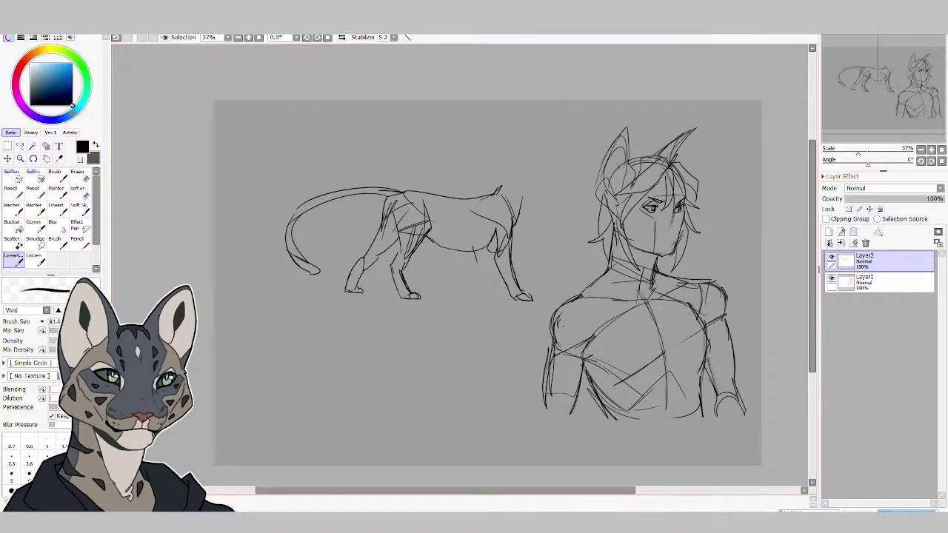
Draw the cat's second foreleg with its paw below the rear of the chest and reinforce its contours.
drag(462, 248, 454, 259)
drag(459, 249, 455, 291)
drag(471, 253, 473, 299)
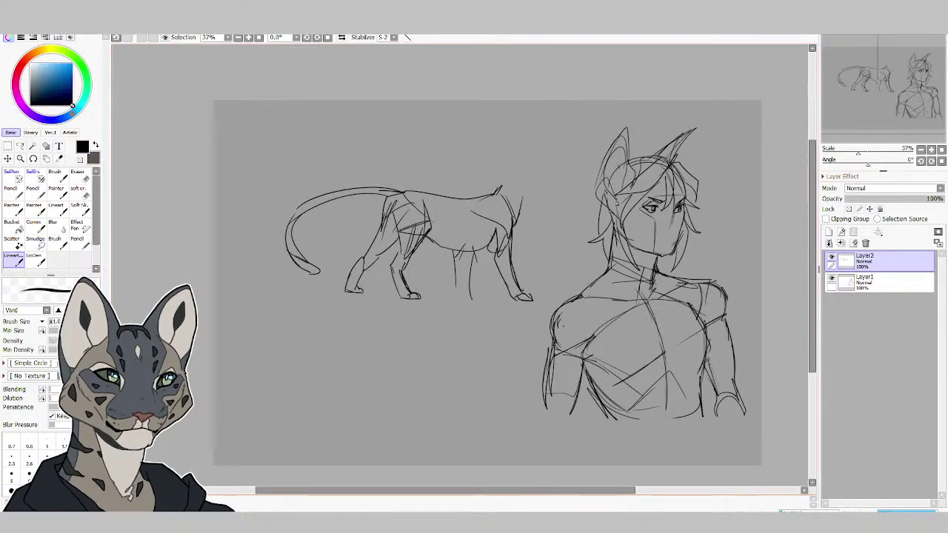
drag(467, 248, 468, 296)
drag(473, 256, 469, 292)
drag(491, 239, 477, 250)
Draw the cat's neck and narrow head with two pointed ears, and reinforce its back line.
mouse_move(495, 189)
mouse_down()
mouse_move(505, 164)
mouse_move(524, 206)
mouse_up()
mouse_move(496, 174)
mouse_down()
mouse_move(512, 163)
mouse_move(505, 153)
mouse_move(491, 166)
mouse_up()
mouse_move(490, 169)
mouse_down()
mouse_move(496, 147)
mouse_move(507, 163)
mouse_up()
drag(511, 161, 532, 180)
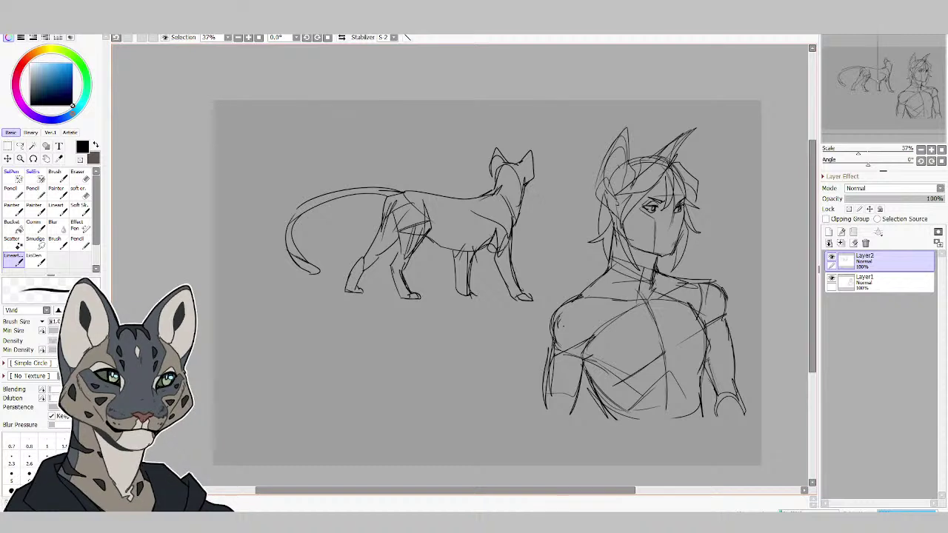
drag(408, 191, 466, 197)
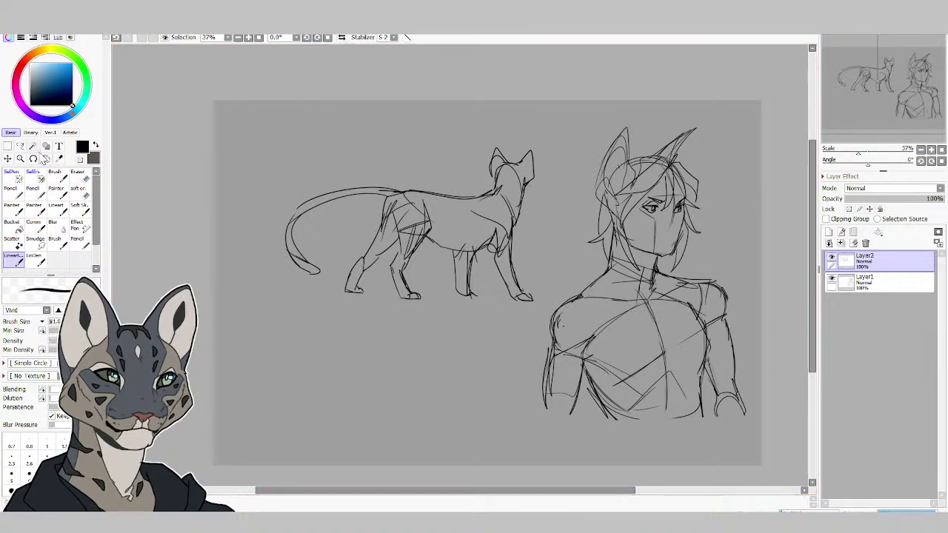
Shrink the four-legged cat sketch, tilt it slightly, and move it to the canvas's upper left corner.
click(8, 159)
key(ctrl+t)
mouse_move(533, 147)
mouse_down()
mouse_move(514, 164)
mouse_move(514, 152)
mouse_move(423, 138)
mouse_move(438, 127)
mouse_move(425, 135)
mouse_up()
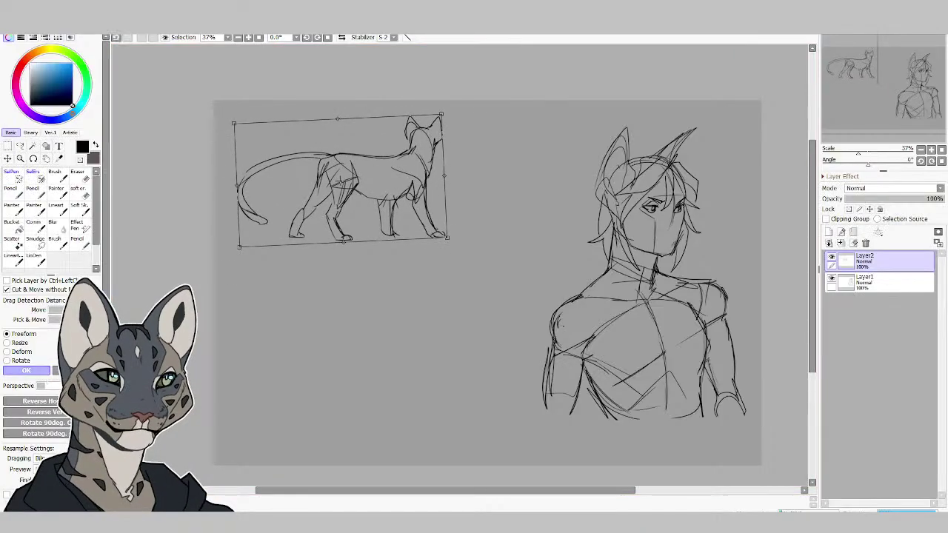
key(Return)
Draw a nose and mouth on the Layer1 character's face and add jagged hair tufts behind the jaw.
click(881, 281)
click(13, 258)
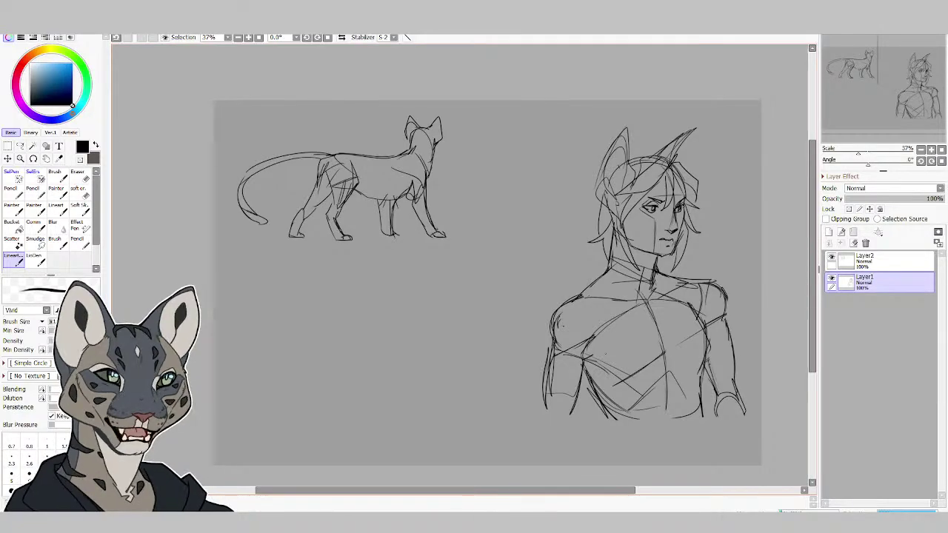
drag(598, 212, 587, 223)
drag(604, 220, 593, 257)
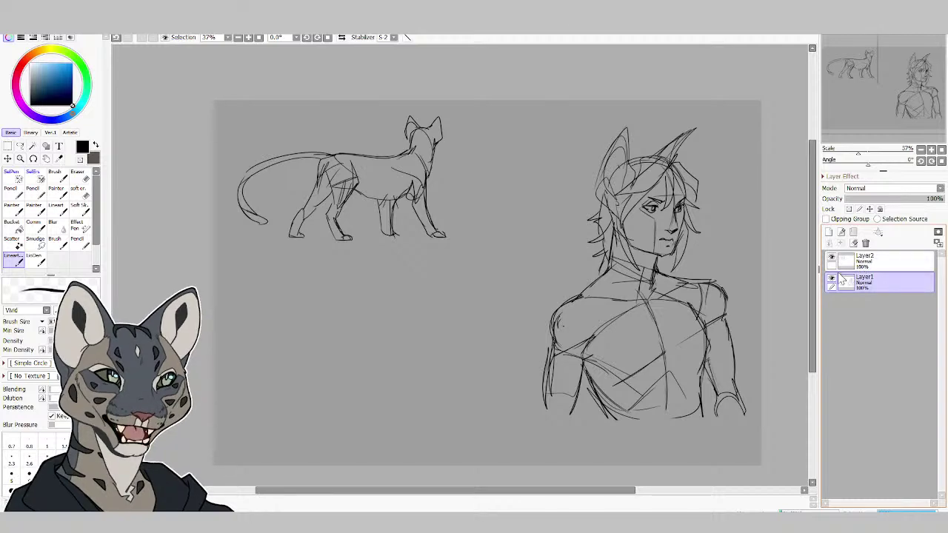
Shrink the Layer1 character sketch, tilt it slightly, and move it to the canvas's lower left corner below the four-legged cat.
key(ctrl+t)
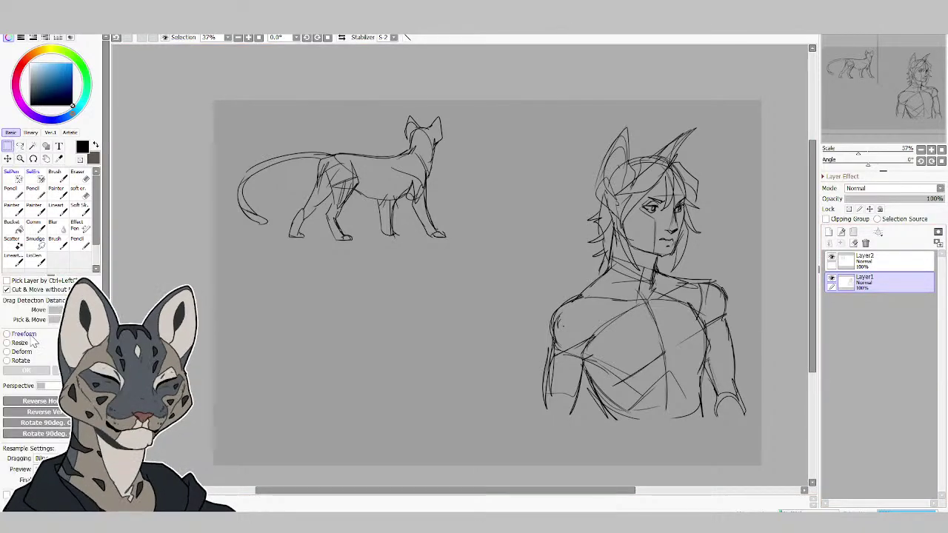
mouse_move(740, 134)
mouse_down()
mouse_move(723, 150)
mouse_move(569, 181)
mouse_move(382, 203)
mouse_up()
mouse_move(384, 232)
mouse_down()
mouse_move(404, 215)
mouse_move(390, 230)
mouse_up()
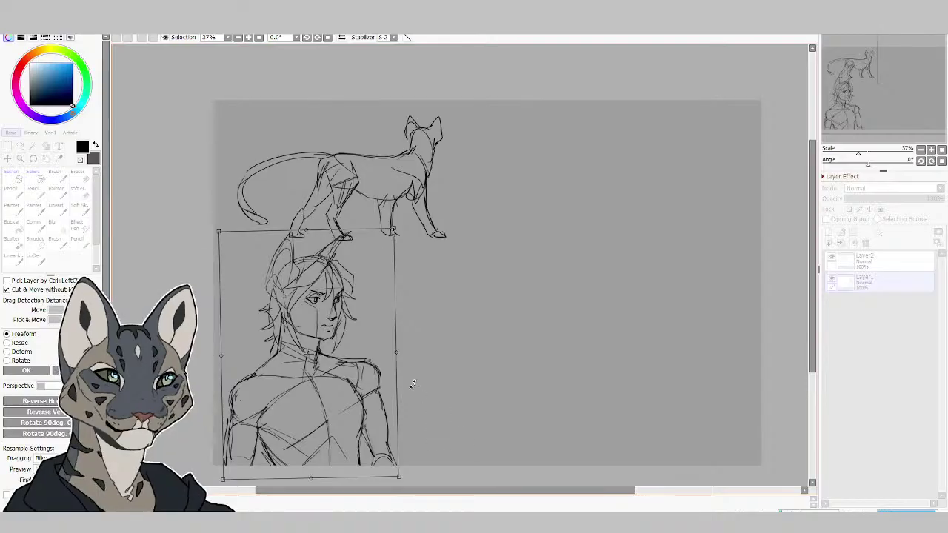
mouse_move(399, 219)
mouse_down()
mouse_move(422, 218)
mouse_move(388, 228)
mouse_move(366, 252)
mouse_up()
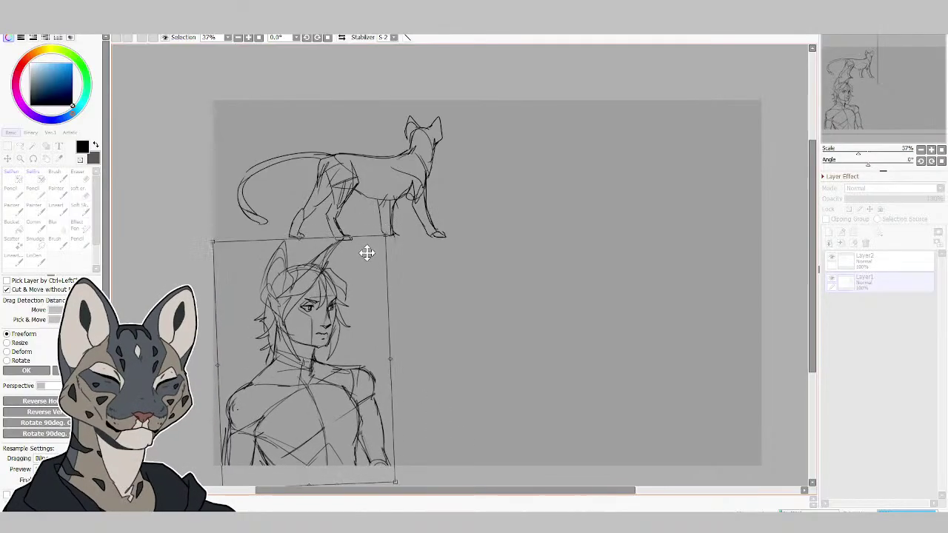
click(26, 370)
click(13, 241)
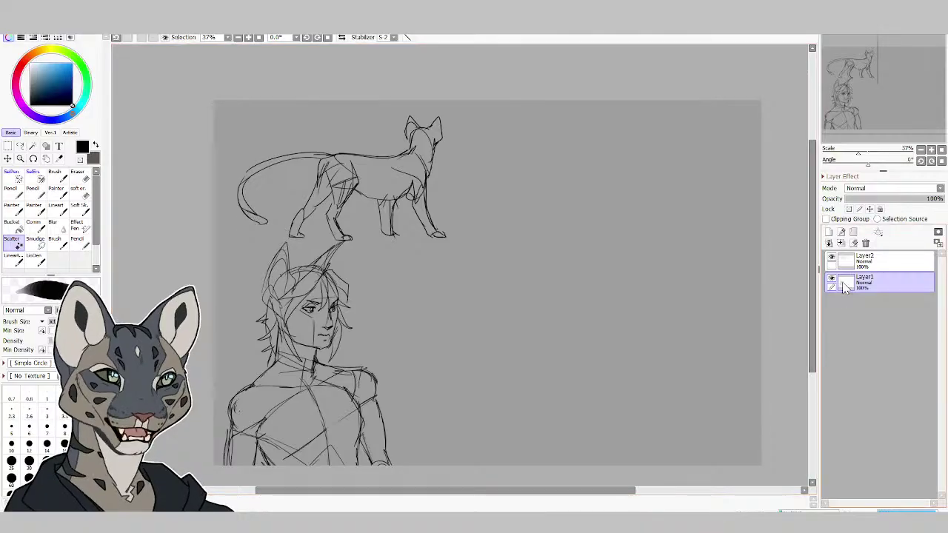
Add a new empty layer above Layer2 and choose the lineart brush for sketching.
click(860, 264)
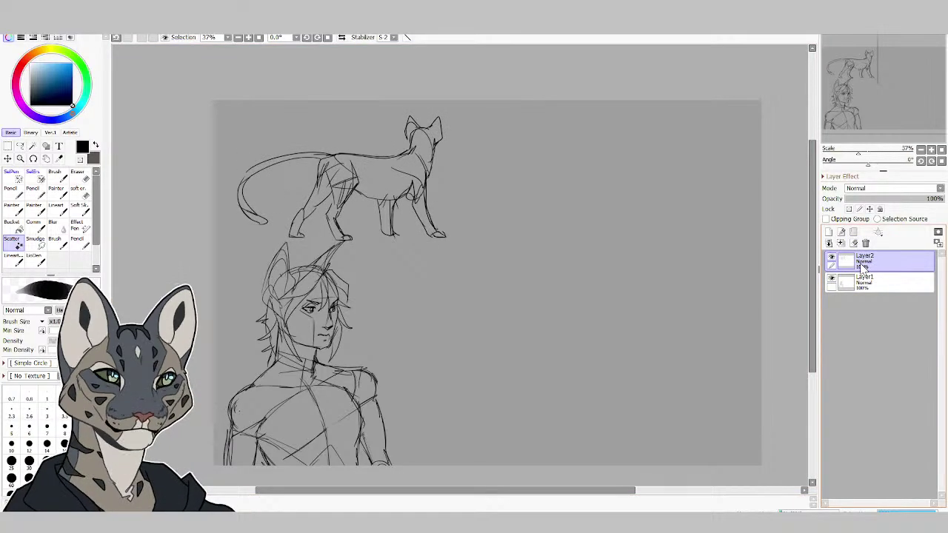
click(828, 232)
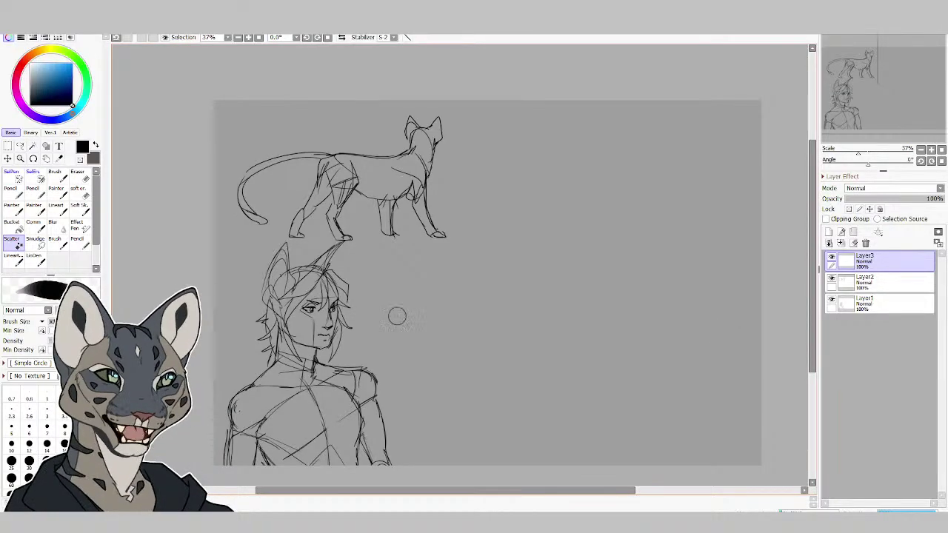
click(13, 256)
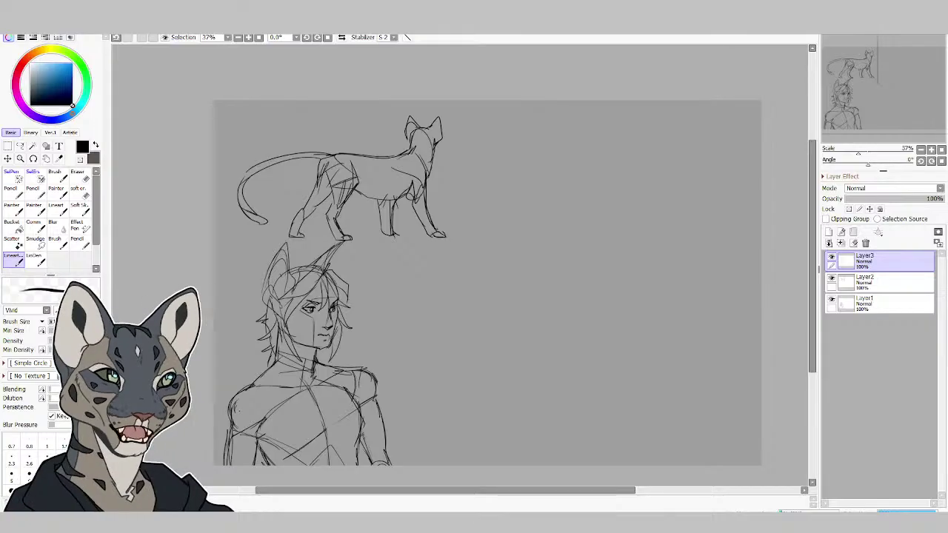
Briefly hide and reshow Layer2 and Layer3 to check what each layer holds.
ctrl+click(852, 280)
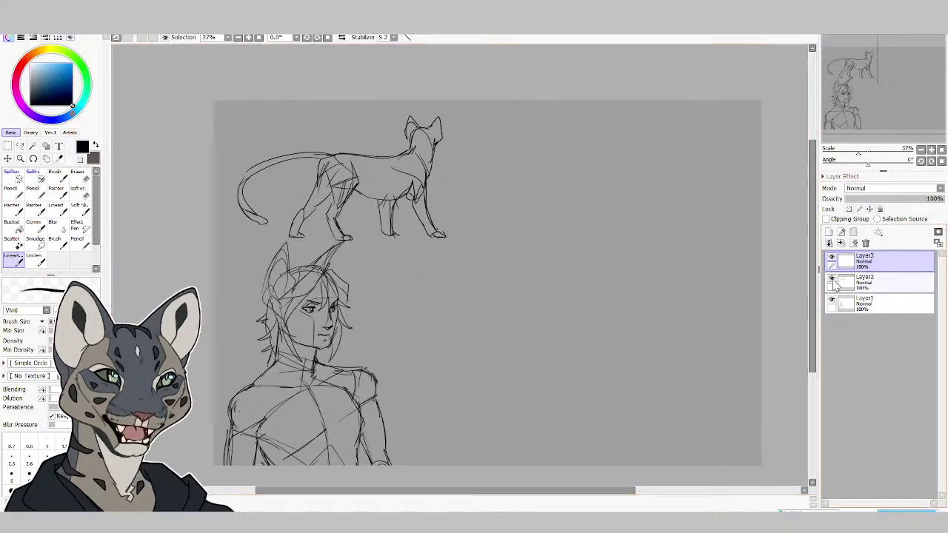
click(831, 279)
click(831, 278)
click(831, 257)
click(832, 257)
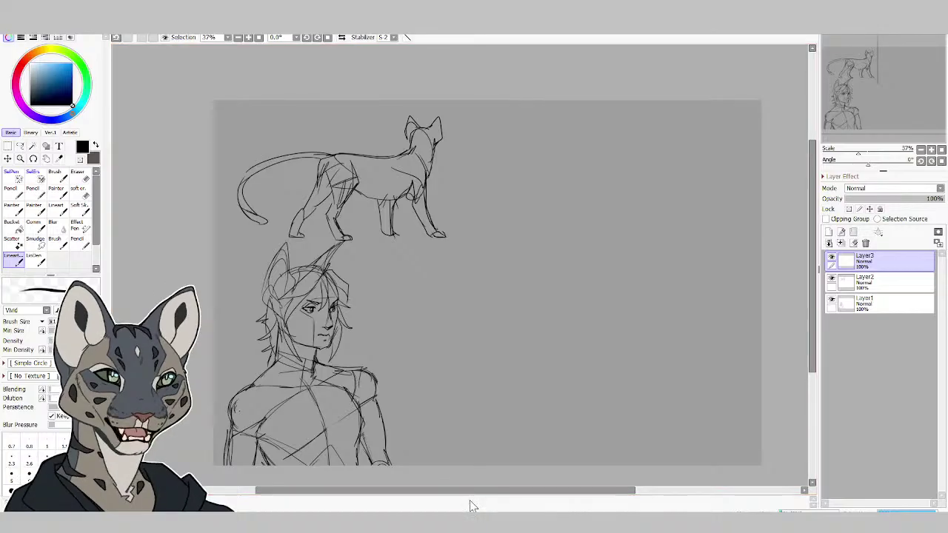
Draw a canine head in the empty area beside the cat, with a round skull, an eye, and a long snout with nose and jaw.
drag(473, 491, 487, 490)
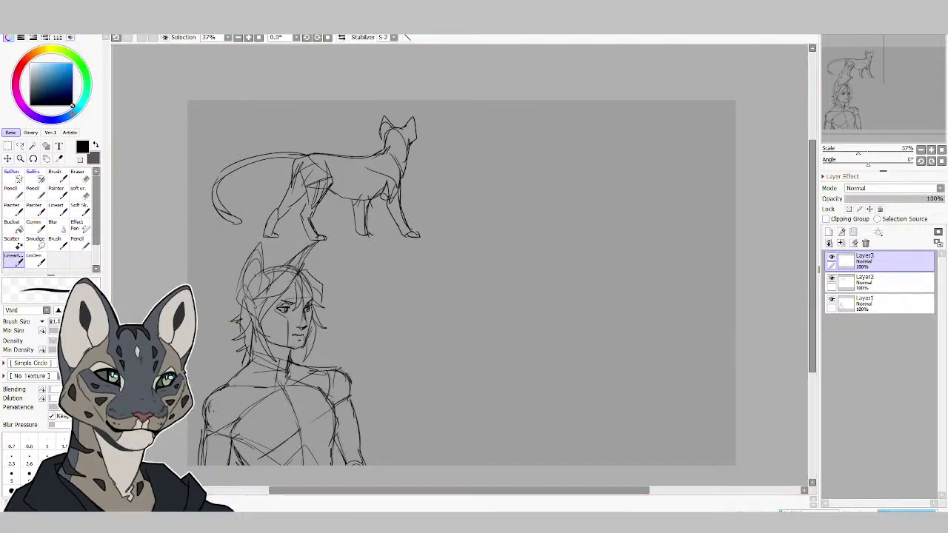
drag(363, 490, 411, 490)
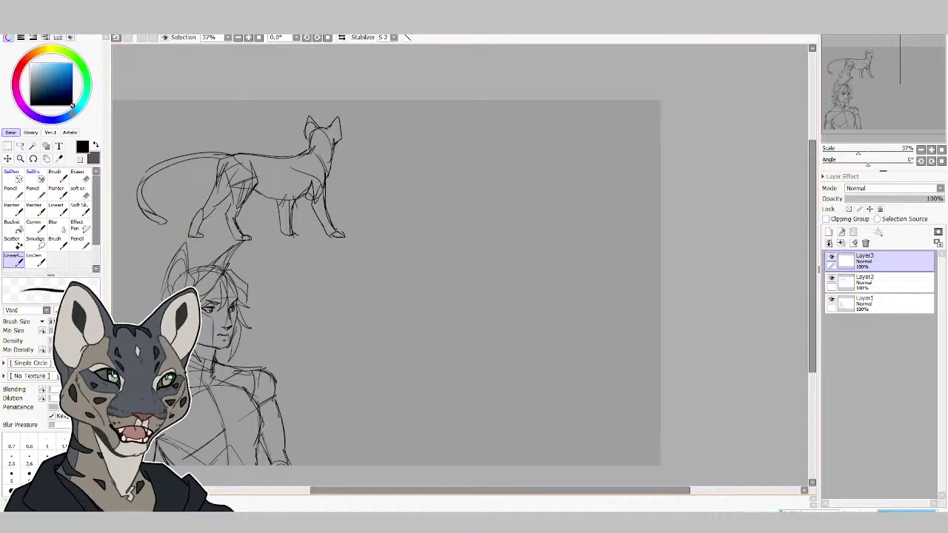
mouse_move(489, 194)
mouse_down()
mouse_move(500, 268)
mouse_move(511, 207)
mouse_up()
mouse_move(435, 206)
mouse_down()
mouse_move(427, 246)
mouse_move(411, 260)
mouse_move(440, 252)
mouse_up()
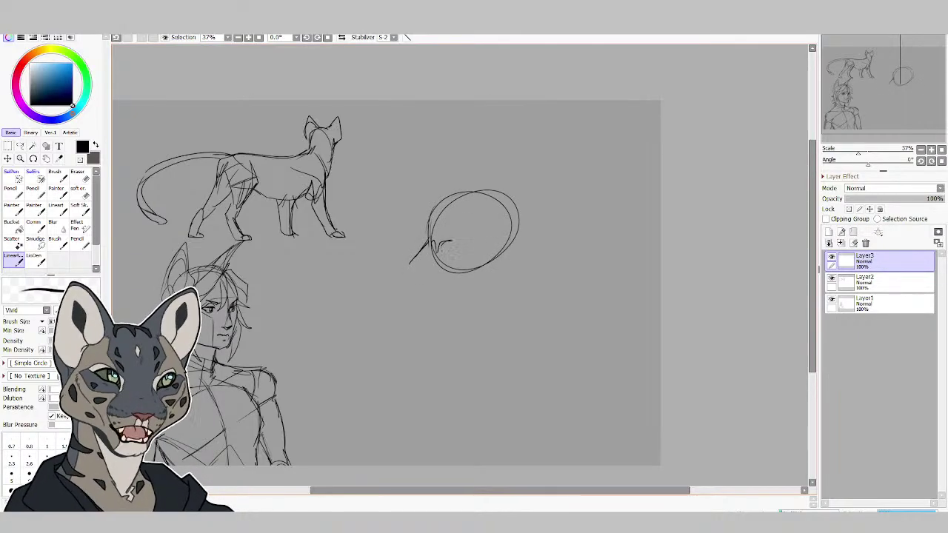
mouse_move(432, 219)
mouse_down()
mouse_move(422, 236)
mouse_move(496, 191)
mouse_move(487, 256)
mouse_move(461, 282)
mouse_up()
drag(413, 260, 394, 277)
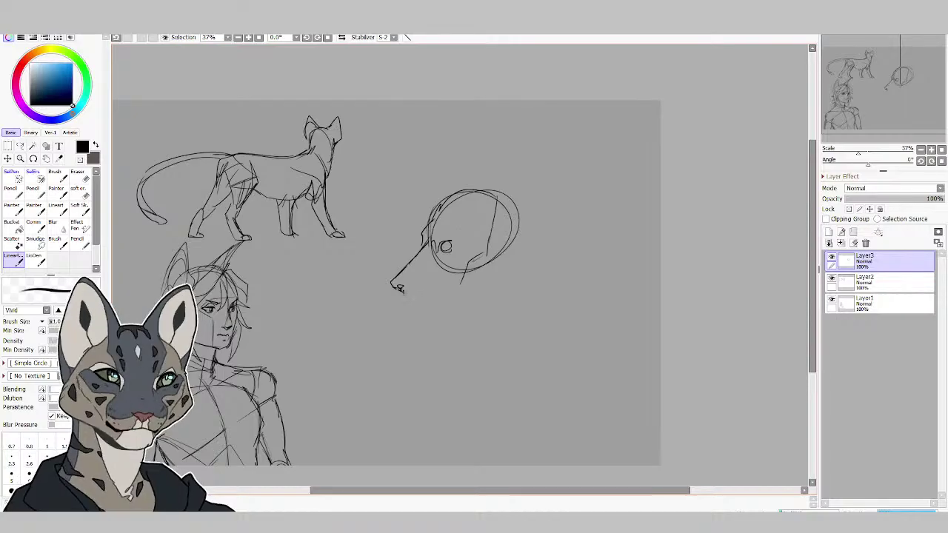
mouse_move(403, 292)
mouse_down()
mouse_move(447, 300)
mouse_move(451, 287)
mouse_move(491, 266)
mouse_up()
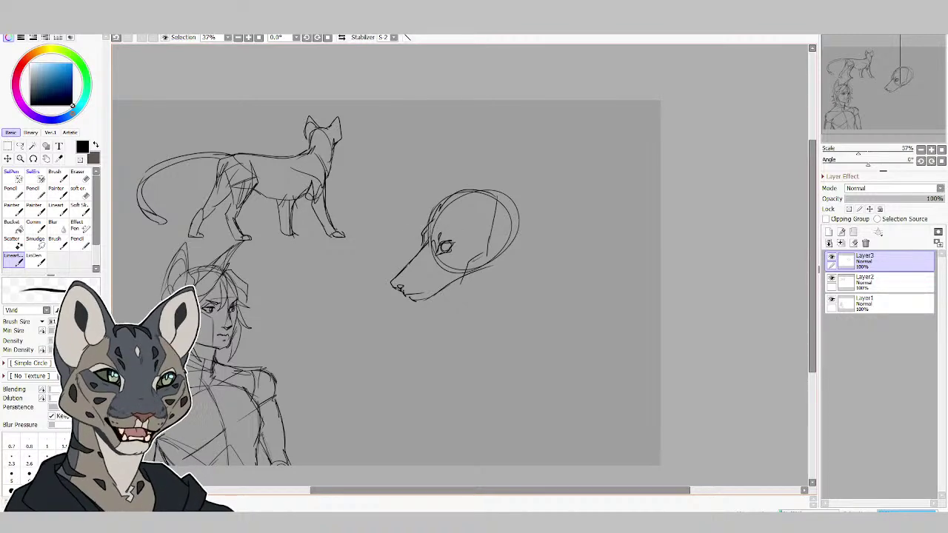
Draw the brow contour and two pointed ears on the canine head, and erase the skull lines crossing the ears.
drag(421, 234, 423, 246)
drag(435, 211, 424, 228)
mouse_move(427, 180)
mouse_down()
mouse_move(456, 194)
mouse_move(435, 215)
mouse_up()
mouse_move(407, 165)
mouse_down()
mouse_move(423, 190)
mouse_move(457, 159)
mouse_move(501, 224)
mouse_move(455, 215)
mouse_move(455, 155)
mouse_up()
key(e)
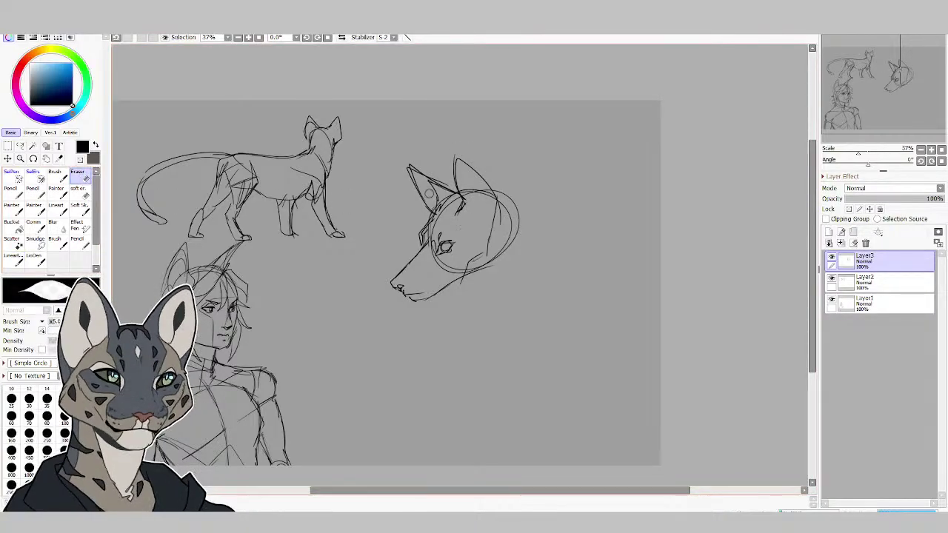
mouse_move(428, 193)
mouse_down()
mouse_move(448, 205)
mouse_move(474, 194)
mouse_move(491, 208)
mouse_up()
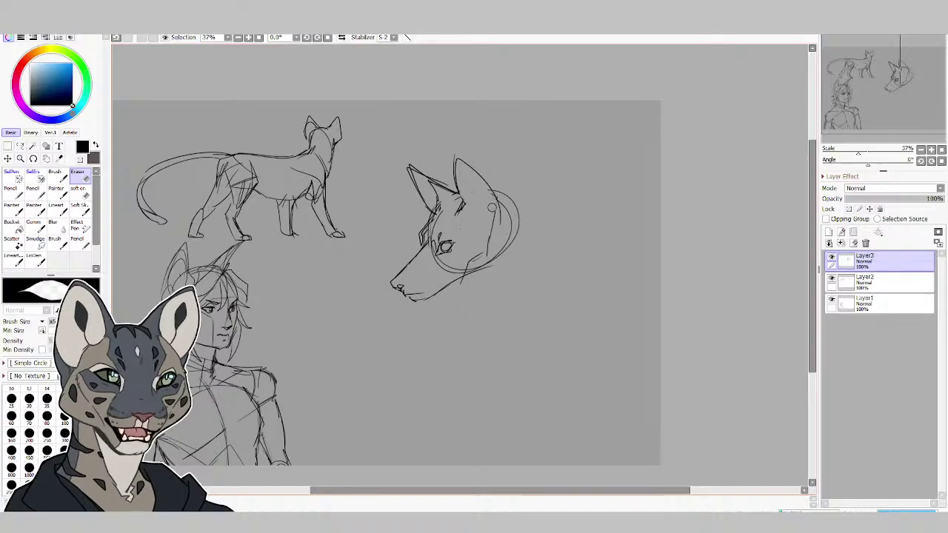
Add inner-ear detail and cheek fur to the canine head, and draw the back contour of its neck.
click(12, 259)
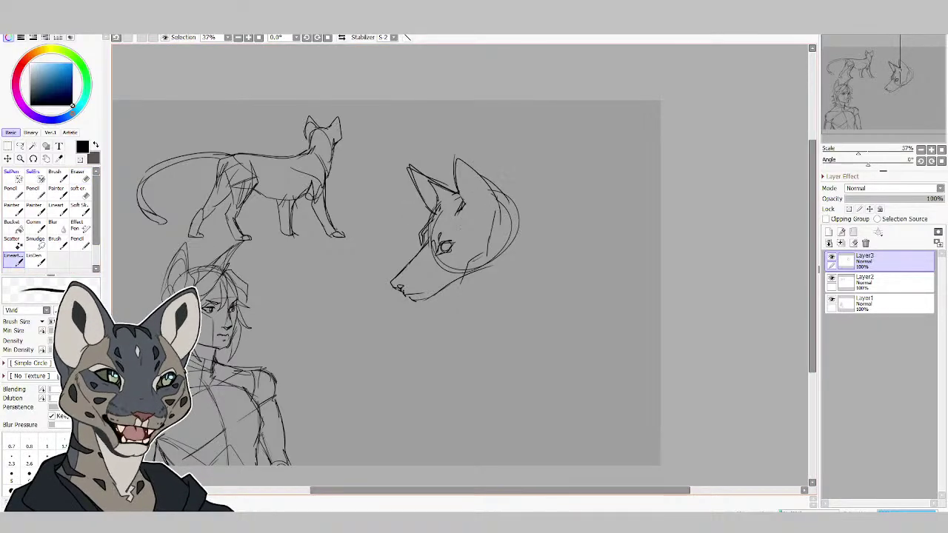
drag(506, 208, 493, 247)
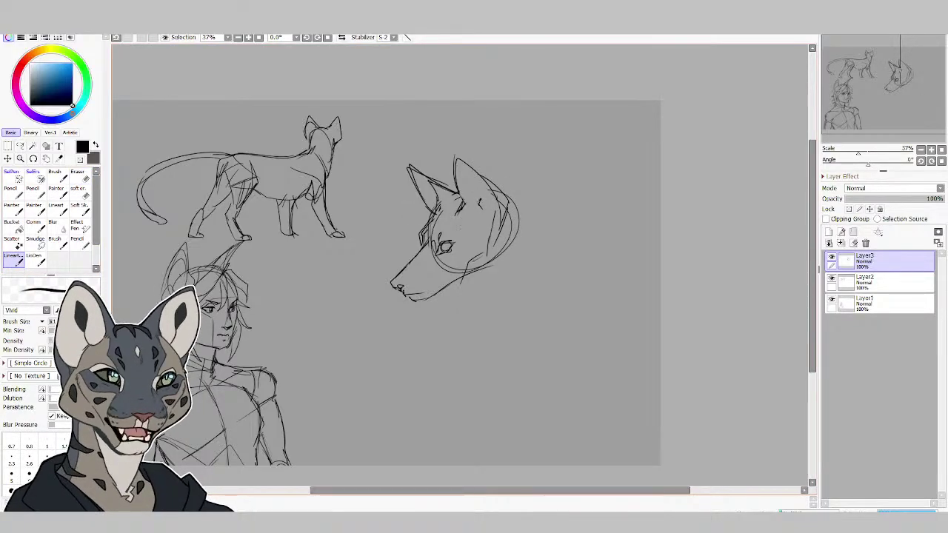
drag(472, 183, 490, 210)
mouse_move(501, 215)
mouse_down()
mouse_move(491, 234)
mouse_move(507, 265)
mouse_move(493, 286)
mouse_up()
drag(492, 268, 500, 282)
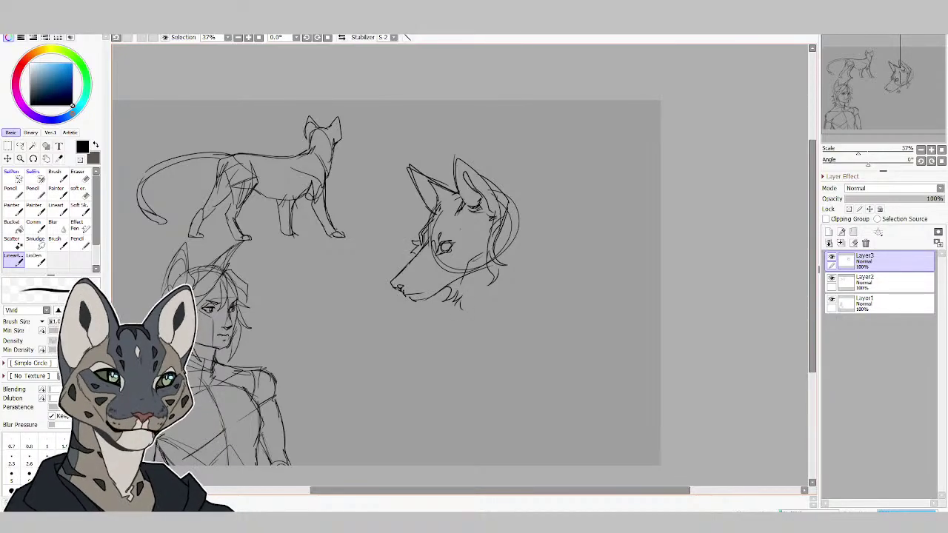
drag(539, 286, 509, 316)
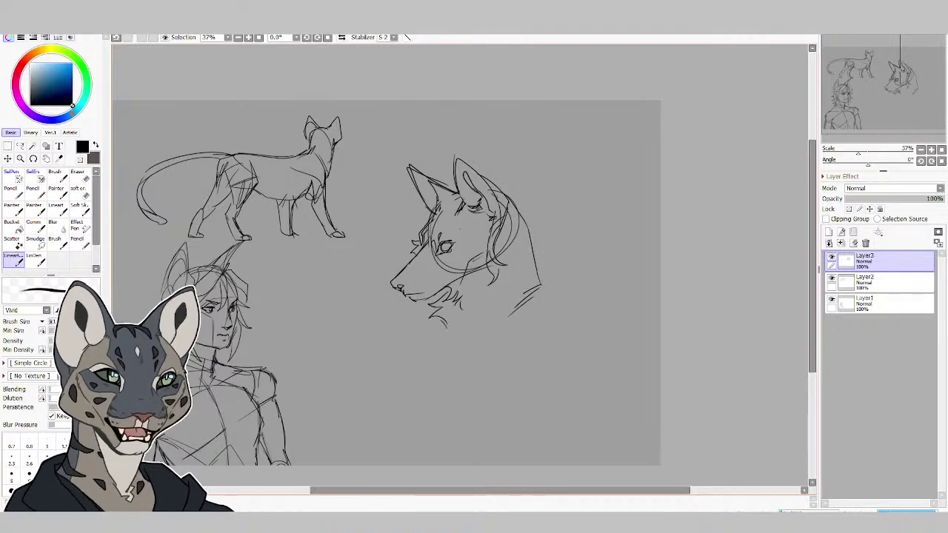
Draw jagged fur tufts along the throat, the lower edge of the ruff, and behind the cheek.
drag(448, 325, 445, 353)
mouse_move(447, 348)
mouse_down()
mouse_move(483, 320)
mouse_move(472, 341)
mouse_up()
drag(475, 326, 472, 342)
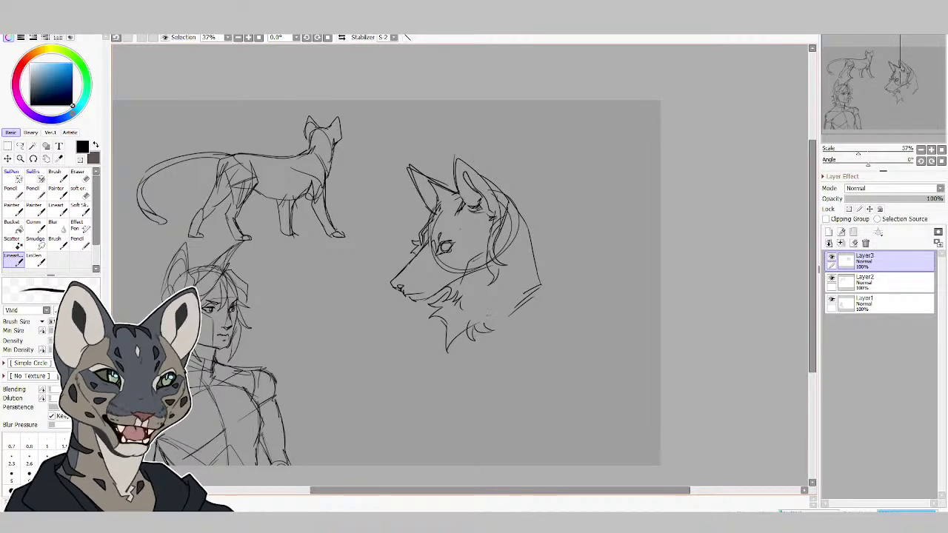
drag(511, 314, 491, 320)
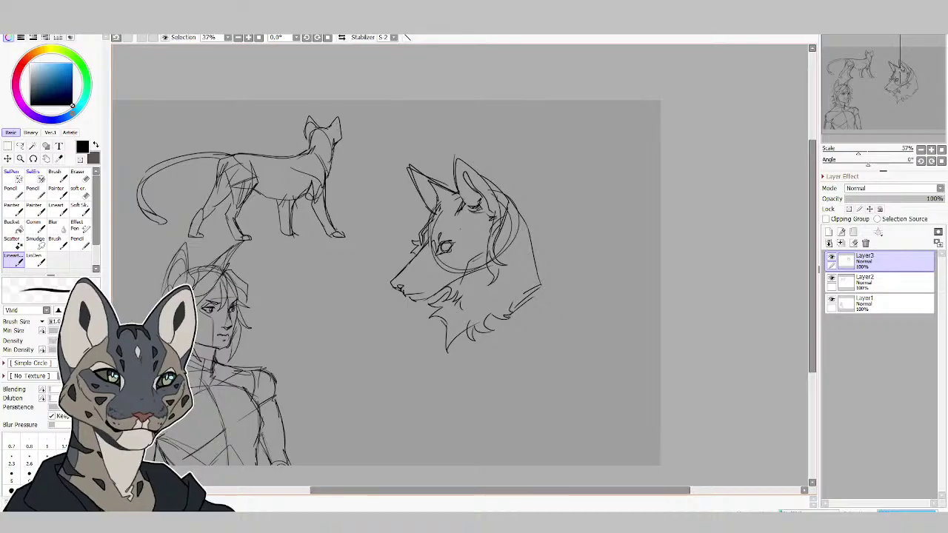
mouse_move(523, 277)
mouse_down()
mouse_move(508, 293)
mouse_move(504, 286)
mouse_up()
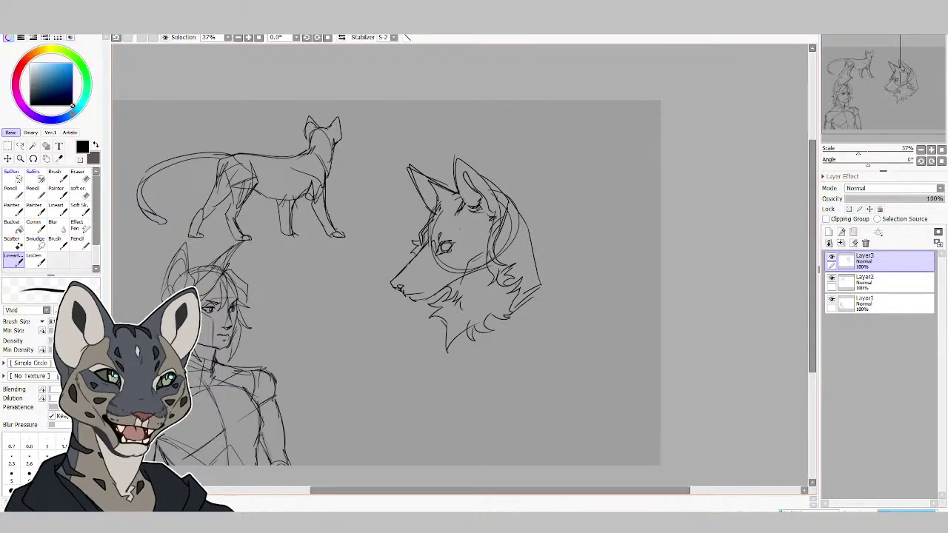
Draw the canine's neck base, sloping shoulders and lower bust edge, and erase the stray curves across the near shoulder.
mouse_move(467, 324)
mouse_down()
mouse_move(445, 351)
mouse_move(408, 352)
mouse_move(426, 381)
mouse_up()
drag(466, 400, 575, 352)
drag(496, 391, 570, 354)
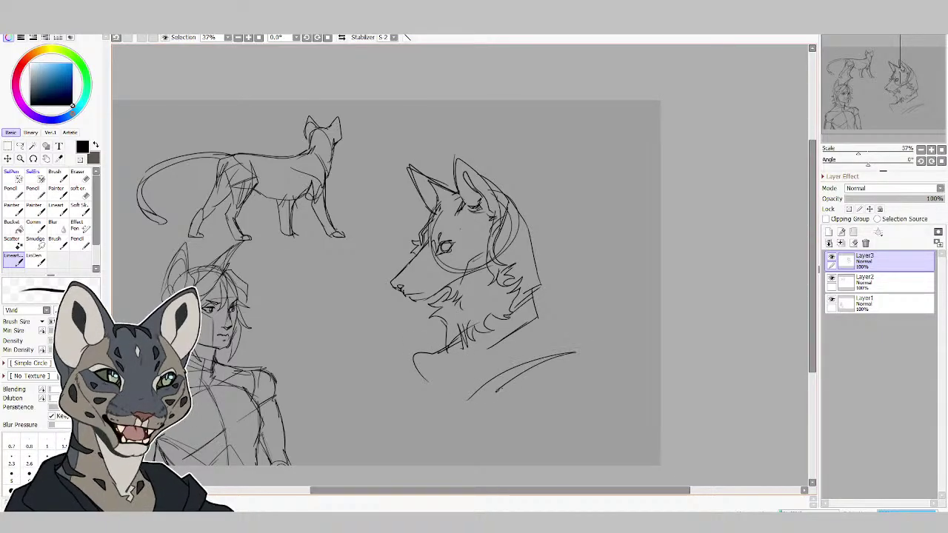
drag(537, 320, 585, 352)
mouse_move(437, 345)
mouse_down()
mouse_move(402, 349)
mouse_move(396, 375)
mouse_move(387, 353)
mouse_move(371, 386)
mouse_up()
mouse_move(375, 383)
mouse_down()
mouse_move(419, 410)
mouse_move(407, 402)
mouse_move(502, 422)
mouse_move(567, 388)
mouse_move(592, 352)
mouse_up()
mouse_move(552, 400)
mouse_down()
mouse_move(583, 370)
mouse_move(591, 382)
mouse_up()
drag(589, 376, 601, 389)
drag(538, 409, 614, 389)
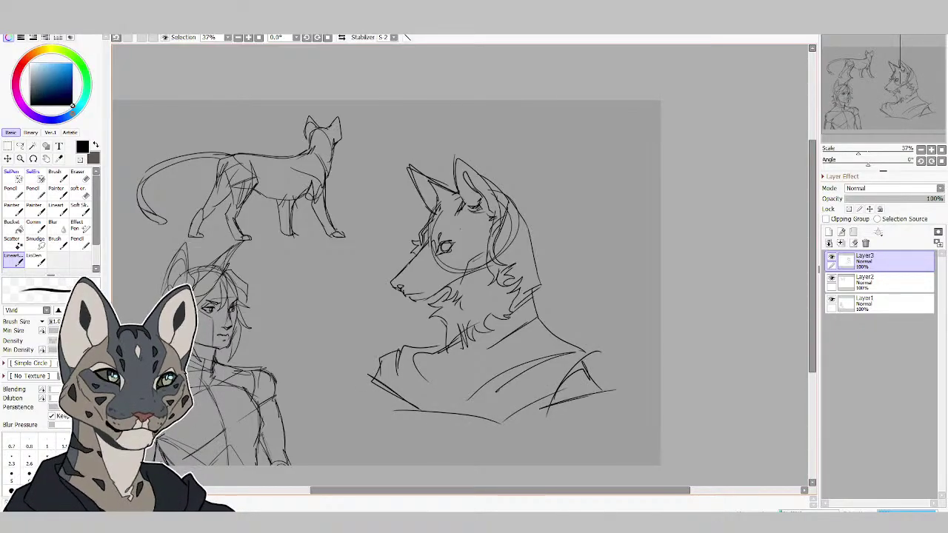
key(e)
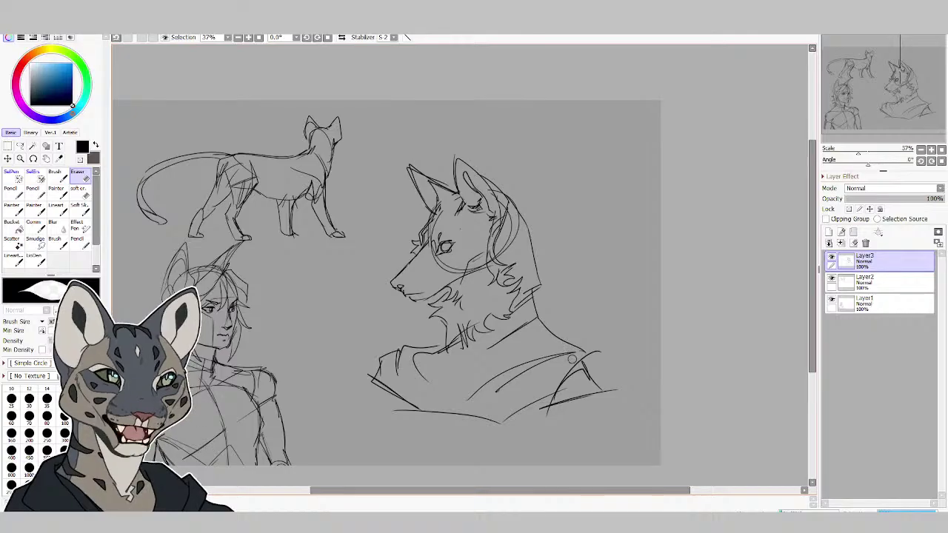
mouse_move(567, 352)
mouse_down()
mouse_move(491, 387)
mouse_move(510, 384)
mouse_move(497, 393)
mouse_up()
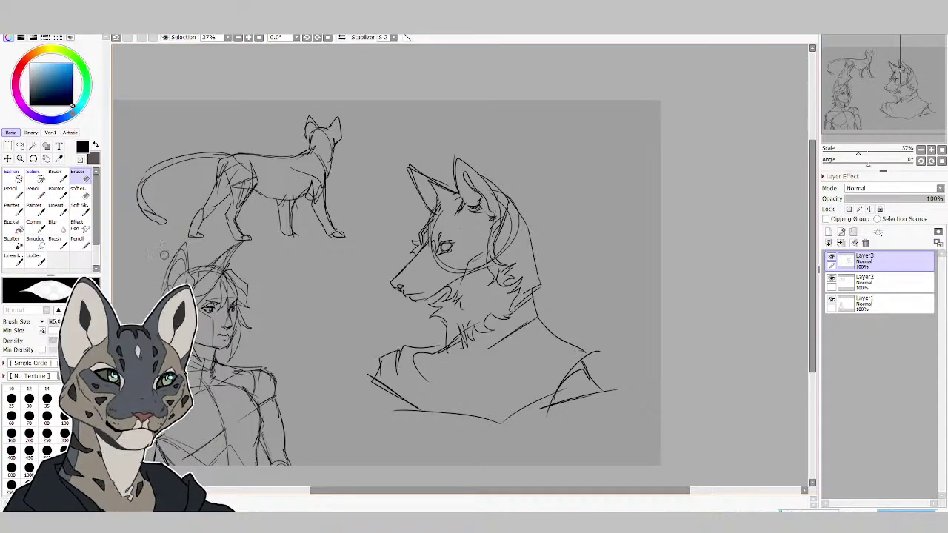
Reinforce the canine's throat lines and add shaggy fur tufts down the back of its neck.
click(15, 261)
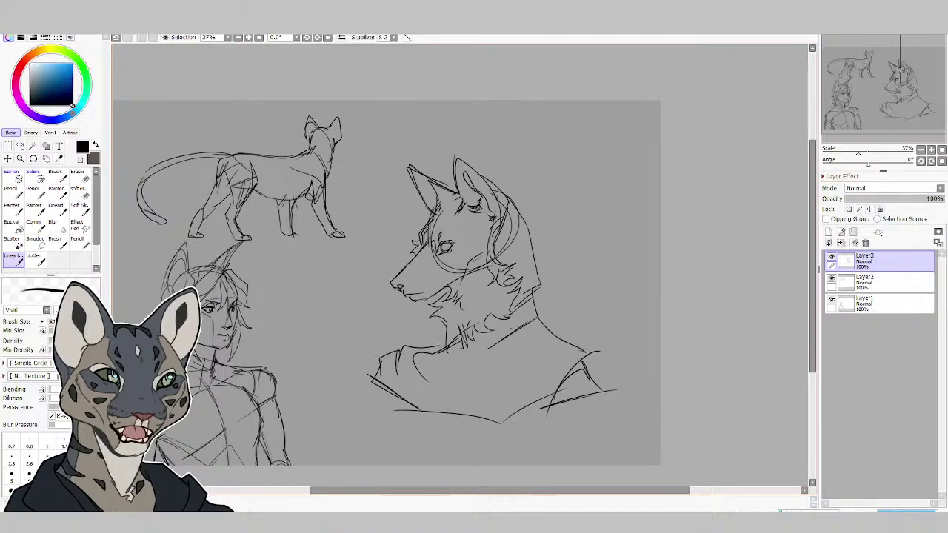
mouse_move(481, 335)
mouse_down()
mouse_move(462, 348)
mouse_move(455, 337)
mouse_up()
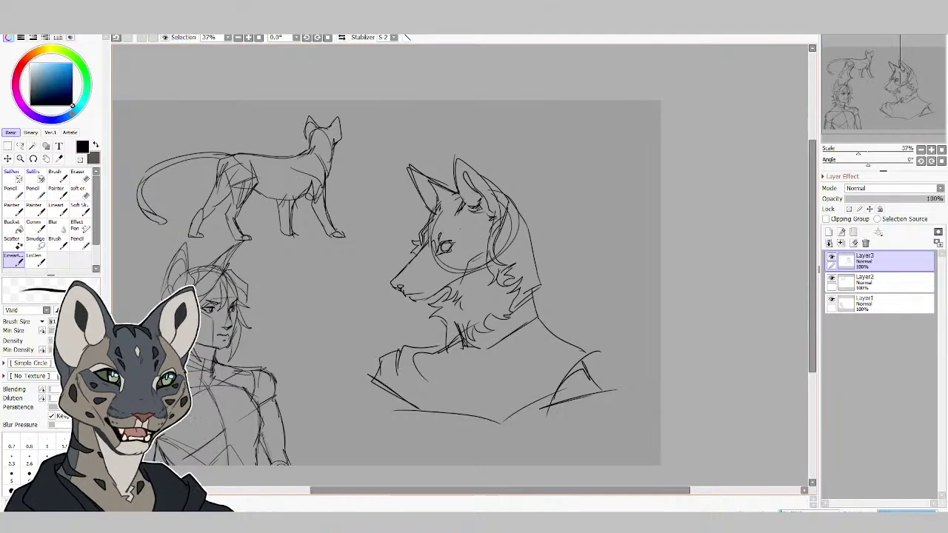
drag(459, 298, 448, 326)
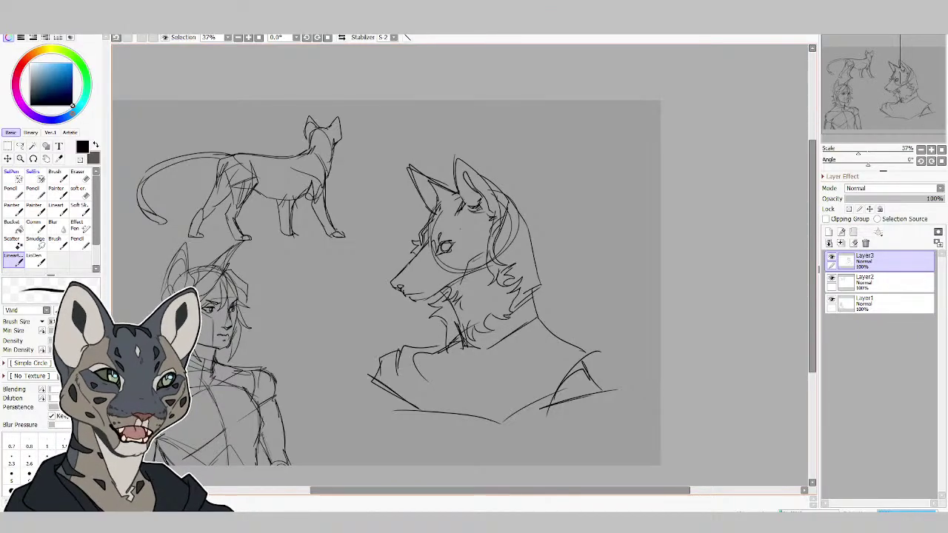
mouse_move(518, 233)
mouse_down()
mouse_move(532, 304)
mouse_move(553, 285)
mouse_up()
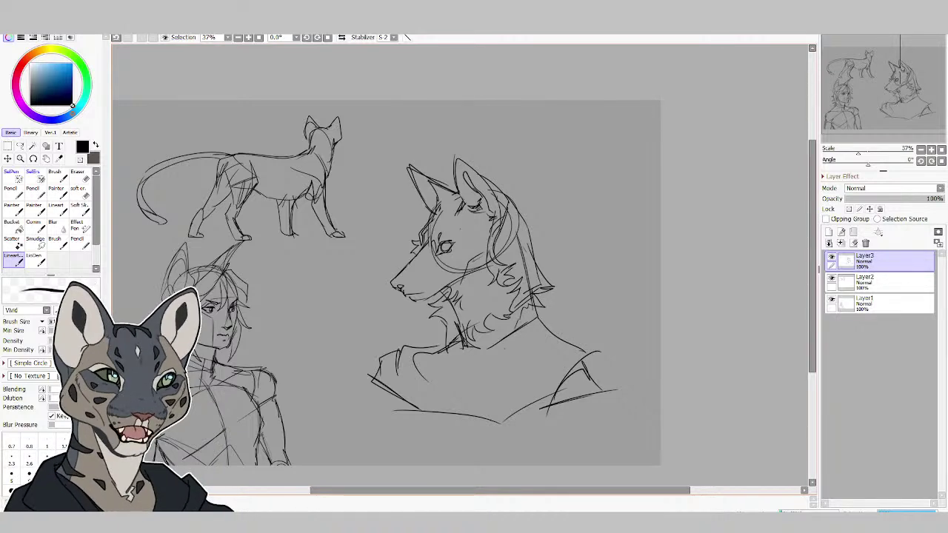
Draw the collarbone line across the bust and slanted contours marking both sides of the chest.
mouse_move(466, 354)
mouse_down()
mouse_move(475, 373)
mouse_move(530, 351)
mouse_up()
drag(529, 351, 509, 424)
mouse_move(535, 353)
mouse_down()
mouse_move(527, 369)
mouse_move(536, 355)
mouse_up()
drag(537, 356, 509, 427)
drag(434, 348, 406, 400)
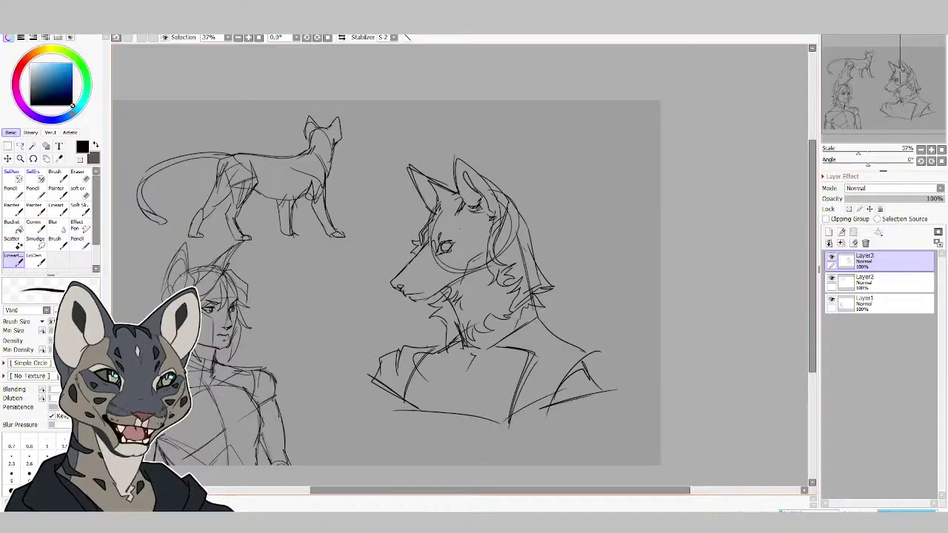
Reinforce the cut-off upper arms on both sides of the bust, and erase the overlapping lines beside the near arm.
mouse_move(396, 356)
mouse_down()
mouse_move(393, 382)
mouse_move(374, 372)
mouse_up()
drag(374, 373, 398, 399)
drag(390, 360, 386, 380)
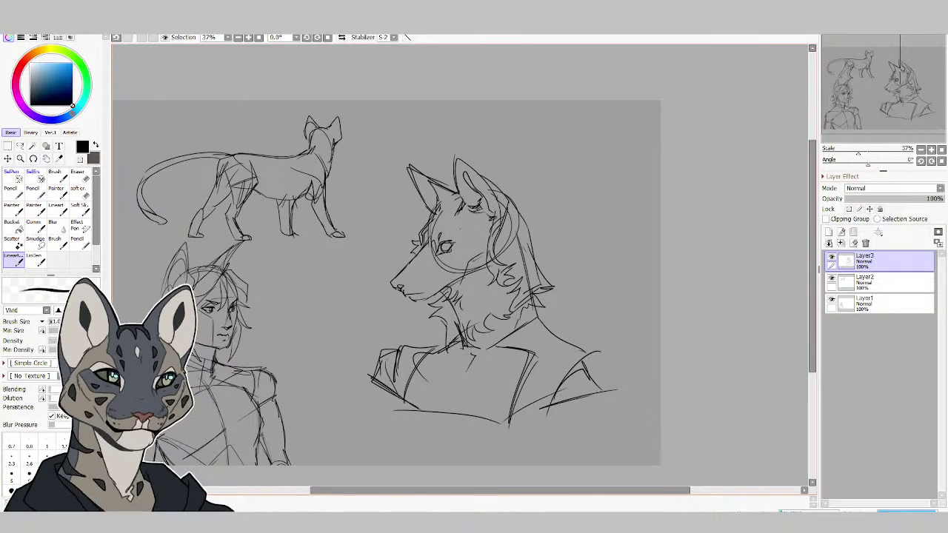
mouse_move(545, 400)
mouse_down()
mouse_move(590, 367)
mouse_move(613, 389)
mouse_move(536, 402)
mouse_up()
click(79, 178)
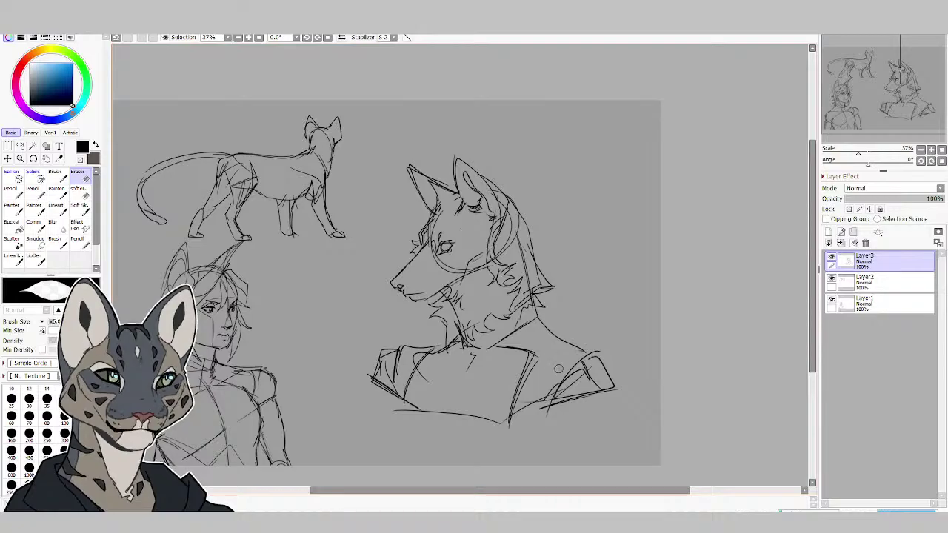
mouse_move(556, 373)
mouse_down()
mouse_move(550, 393)
mouse_move(518, 416)
mouse_up()
click(14, 255)
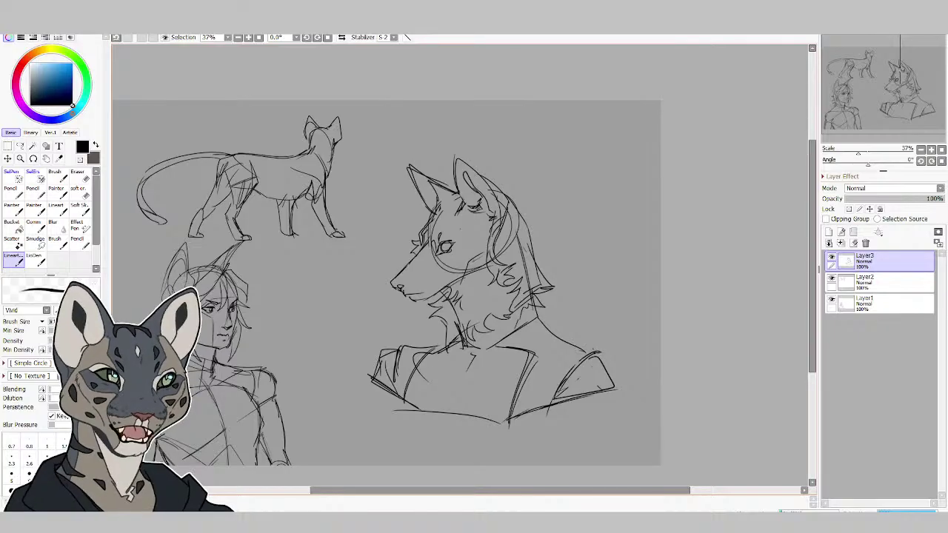
Square off the outer corner of the canine bust's near shoulder, erase the overlapping strokes, and darken the shoulder's upper slope.
drag(577, 345, 606, 358)
key(e)
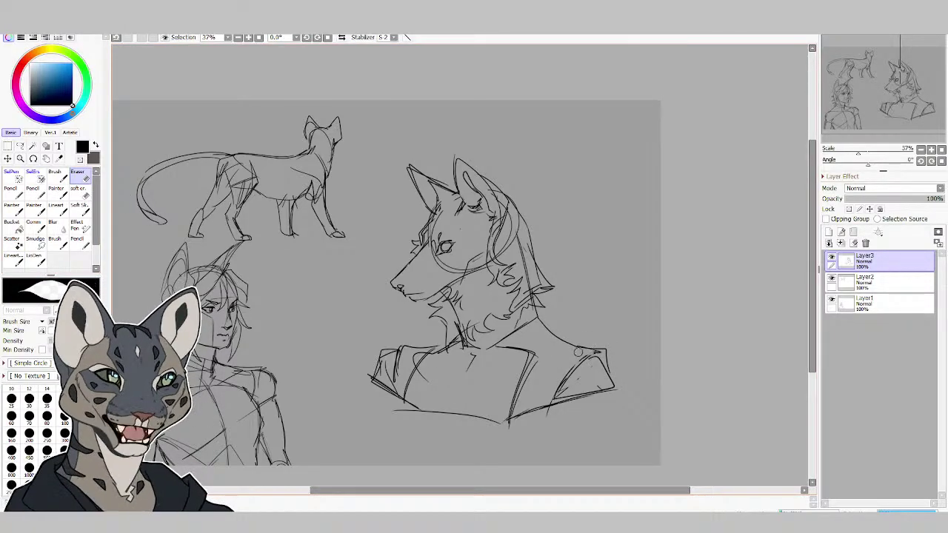
click(13, 256)
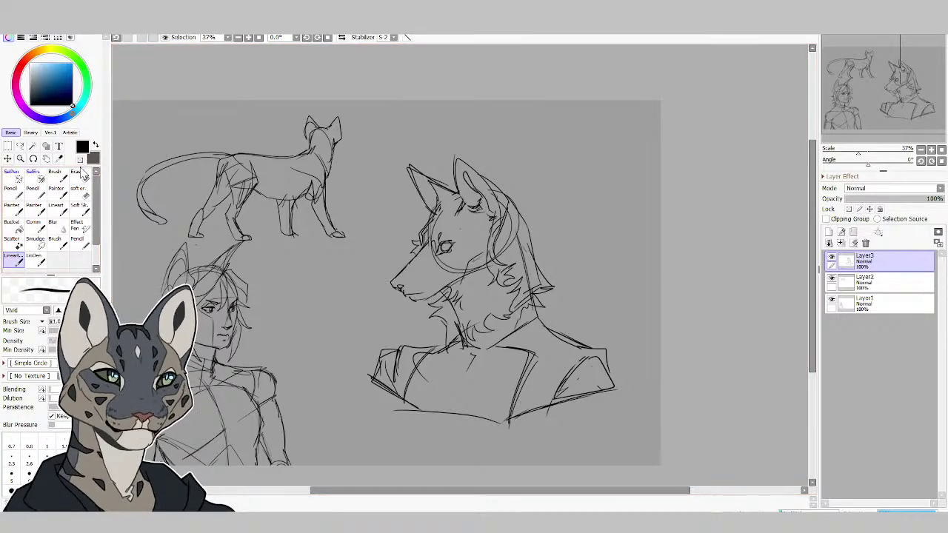
key(e)
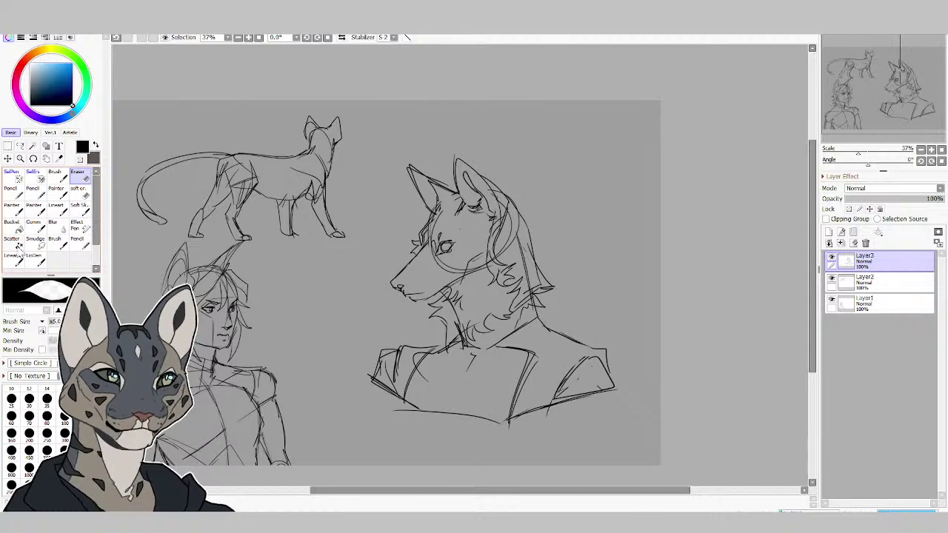
click(12, 258)
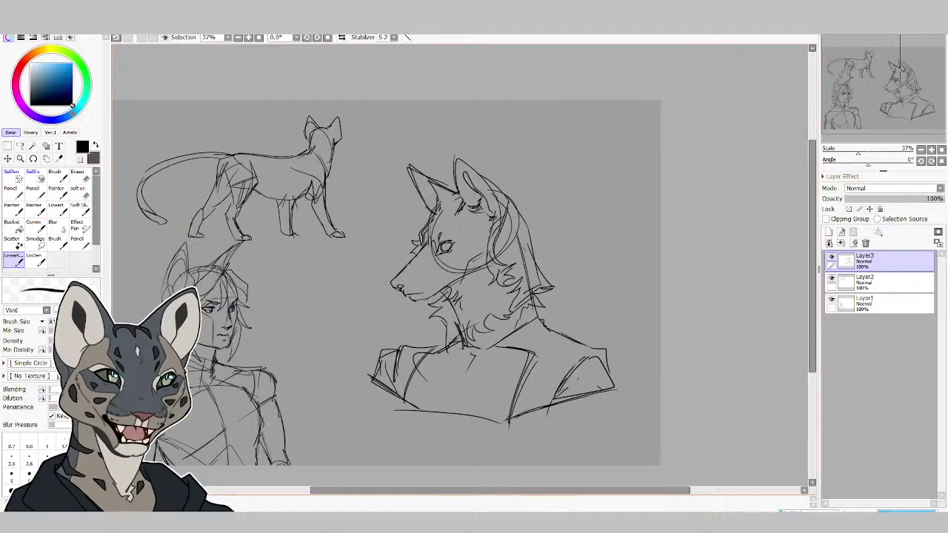
Erase the construction circle and stray guide lines from the canine's head, and clean up the contour behind its near ear.
click(90, 185)
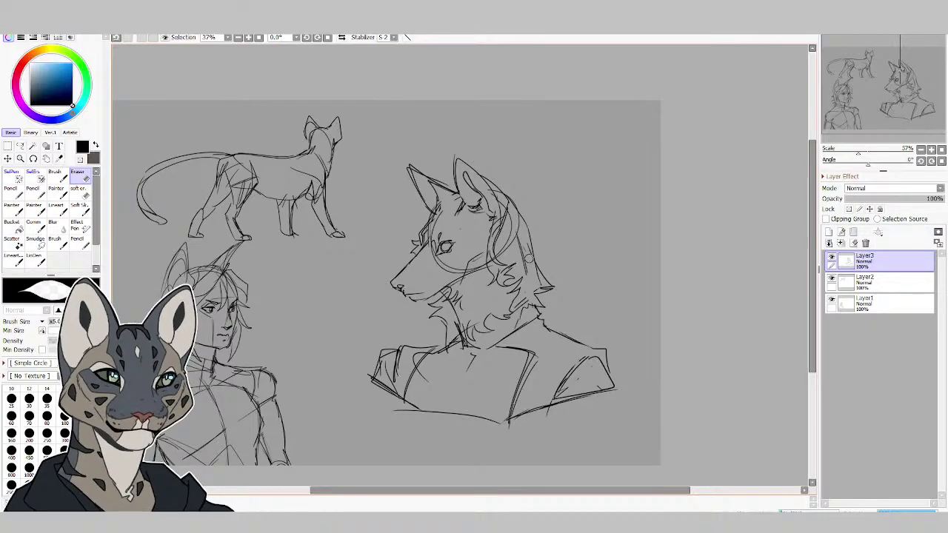
click(13, 257)
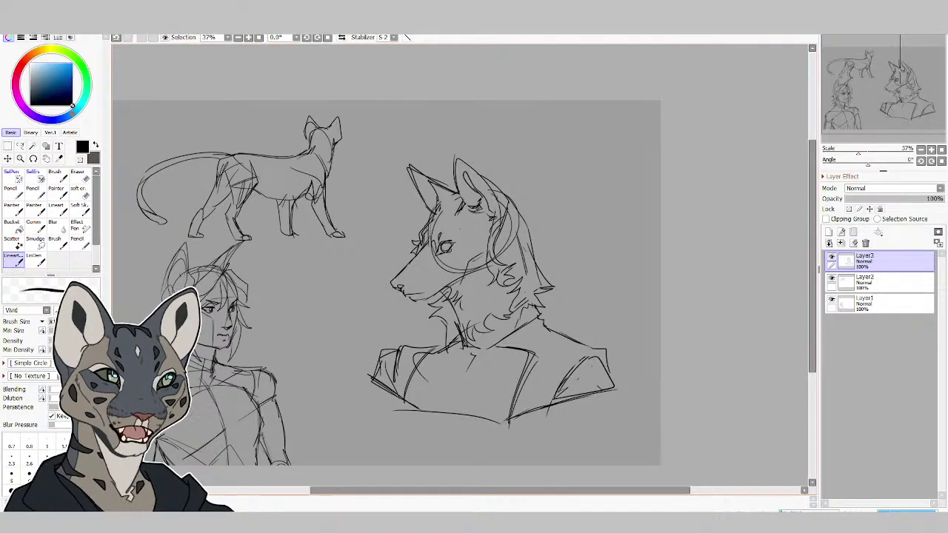
key(e)
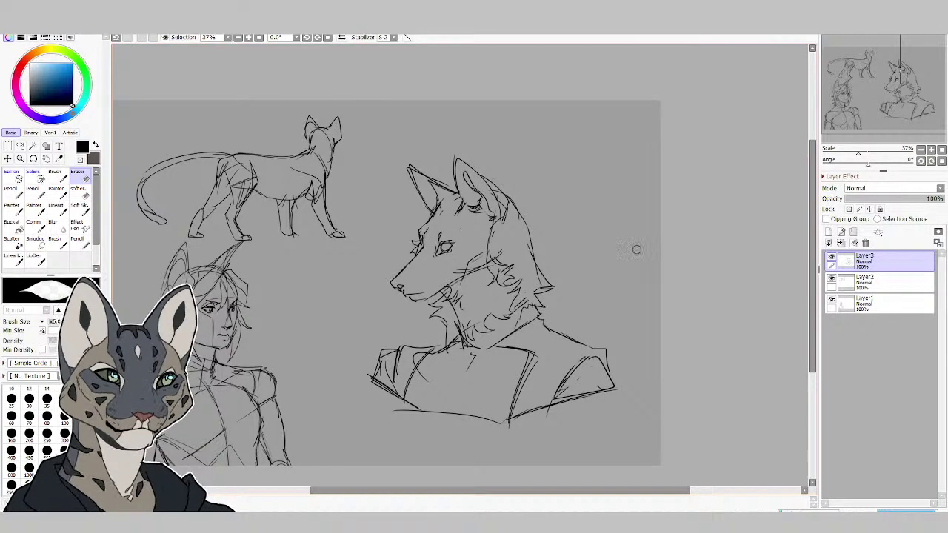
Define the corner of the canine's mouth, erase the guide line across its cheek, and sketch shaggy cheek fur there.
click(20, 158)
drag(656, 100, 290, 495)
key(b)
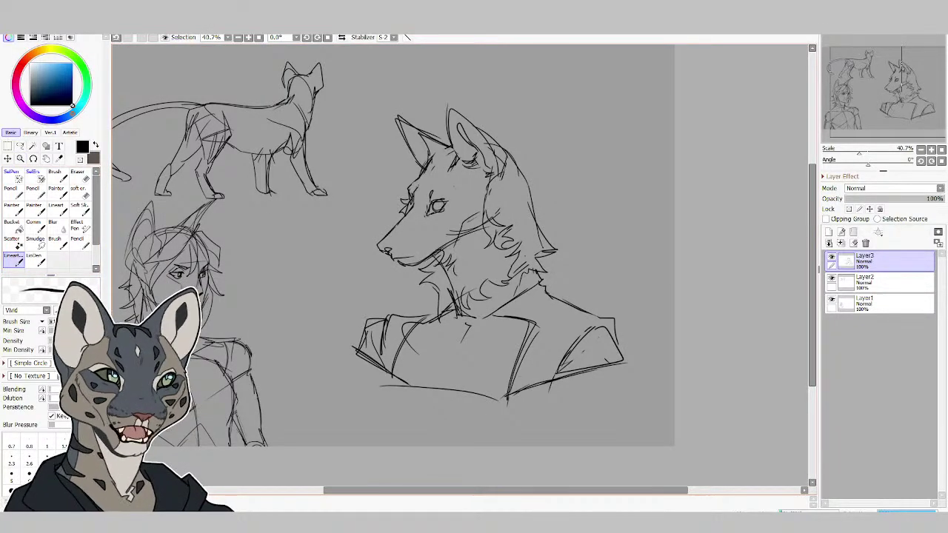
key(e)
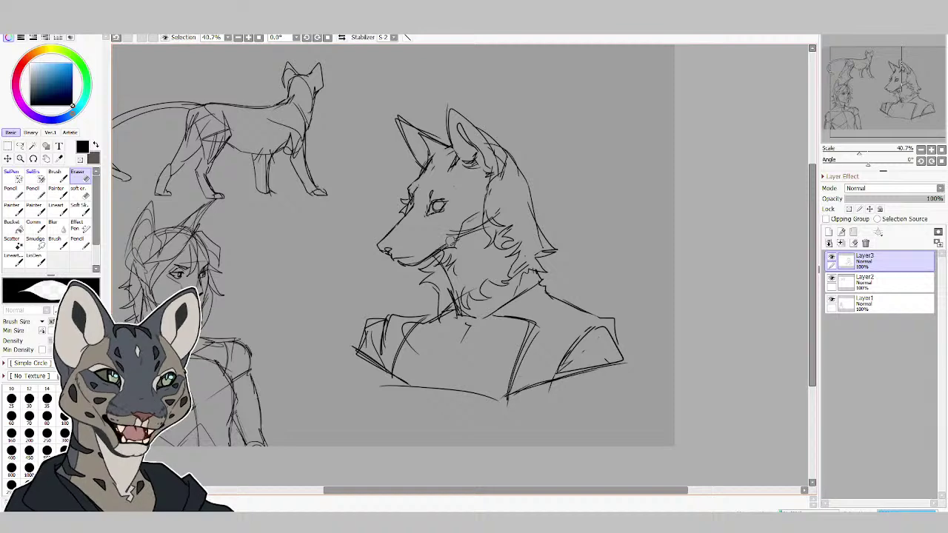
click(13, 257)
mouse_move(433, 255)
mouse_down()
mouse_move(464, 246)
mouse_move(478, 265)
mouse_move(492, 256)
mouse_move(478, 222)
mouse_move(499, 224)
mouse_move(492, 221)
mouse_up()
key(e)
click(21, 256)
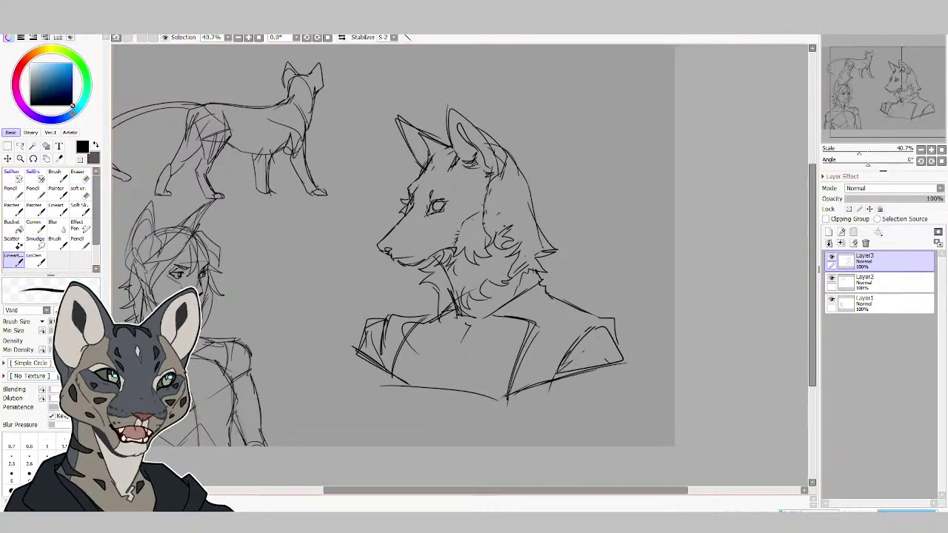
Add pointed fur tufts behind the canine's near ear and down its neck, and erase the smooth outline they overlap.
mouse_move(510, 205)
mouse_down()
mouse_move(522, 212)
mouse_move(510, 190)
mouse_up()
drag(520, 155, 514, 166)
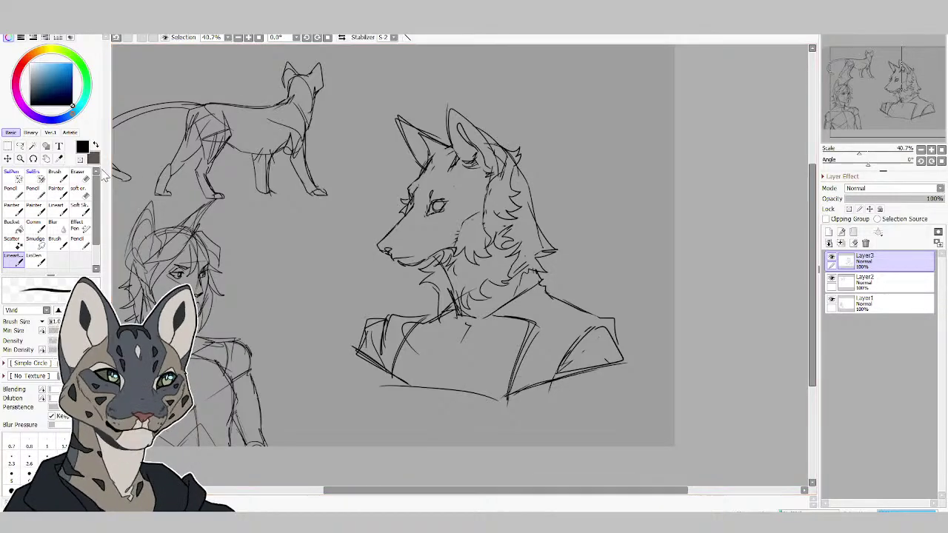
key(e)
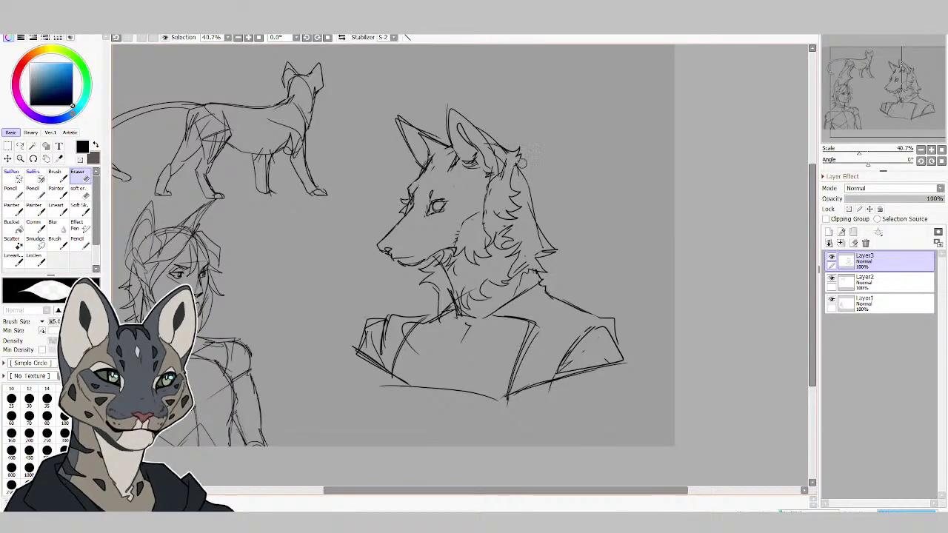
key(n)
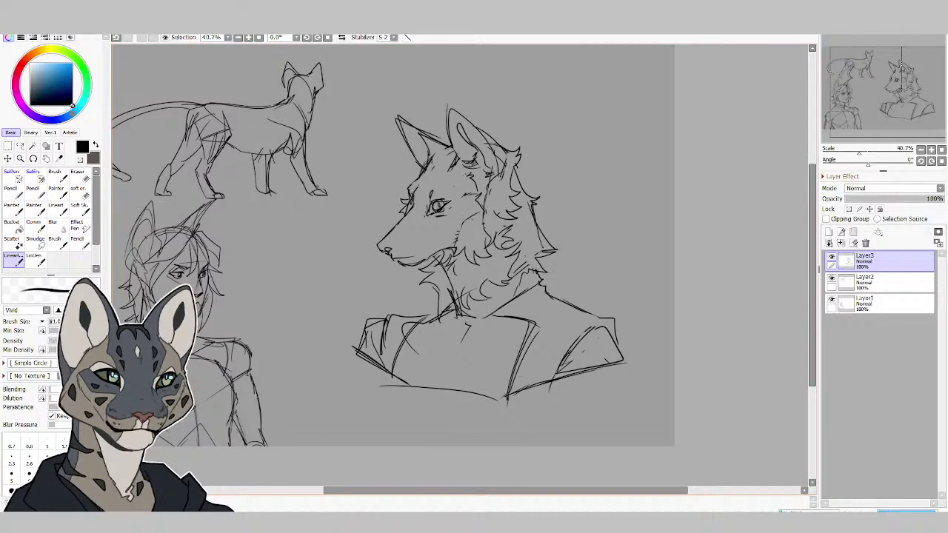
Draw short fur strands across the canine's forehead between the ears and above the eye.
drag(471, 170, 464, 177)
drag(466, 171, 454, 180)
drag(457, 166, 448, 180)
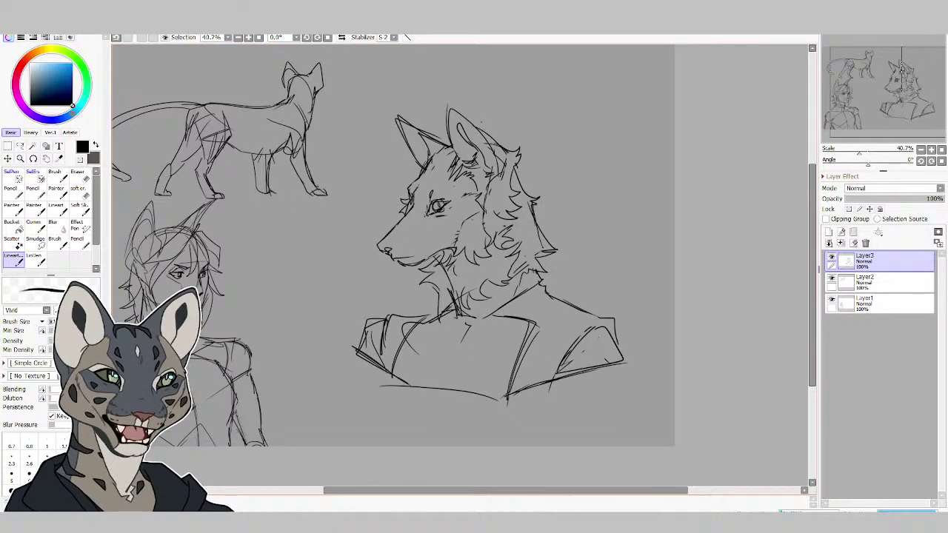
drag(449, 142, 428, 167)
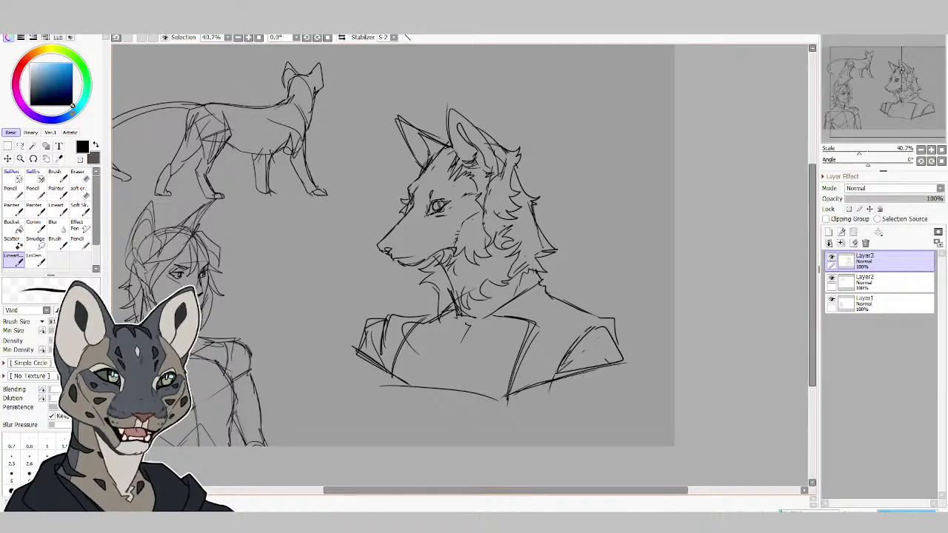
Enlarge the canvas downward and to the right to make room for more sketches.
click(258, 37)
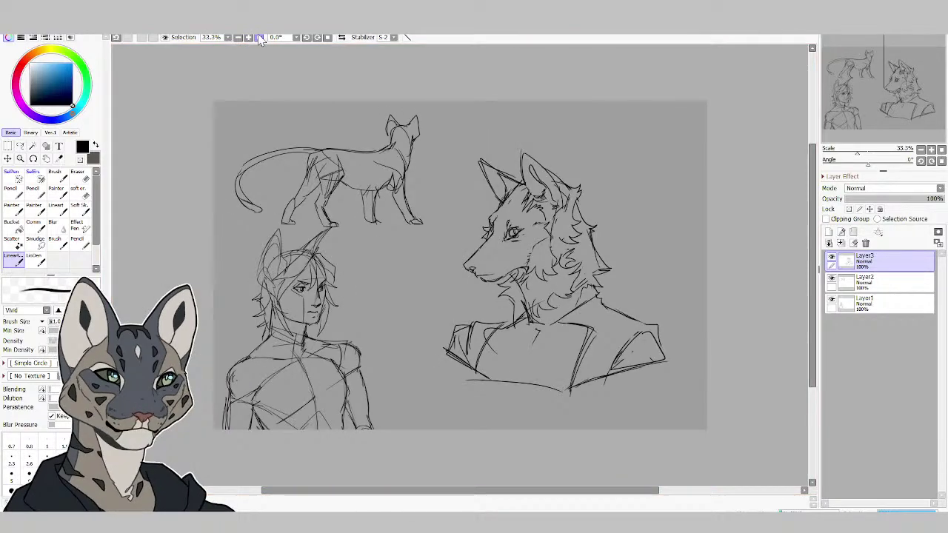
click(8, 146)
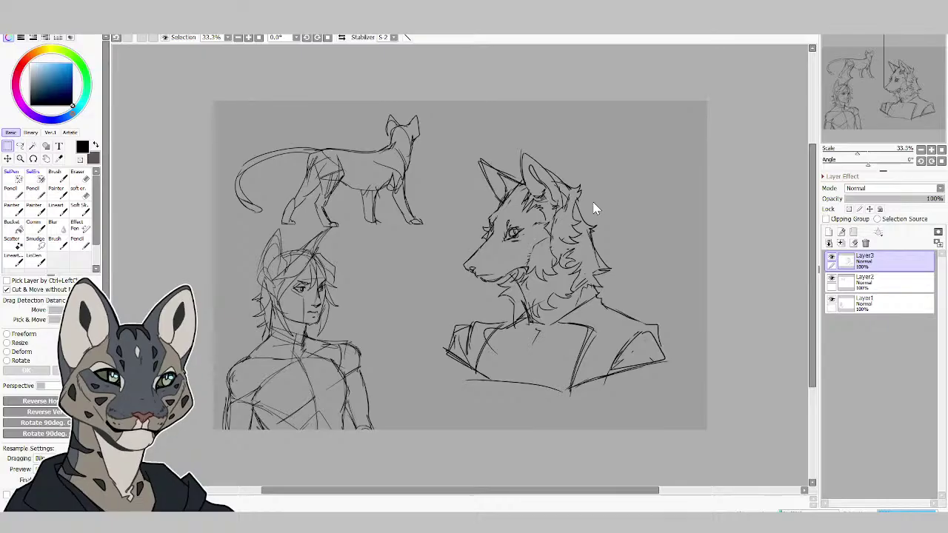
key(ctrl+z)
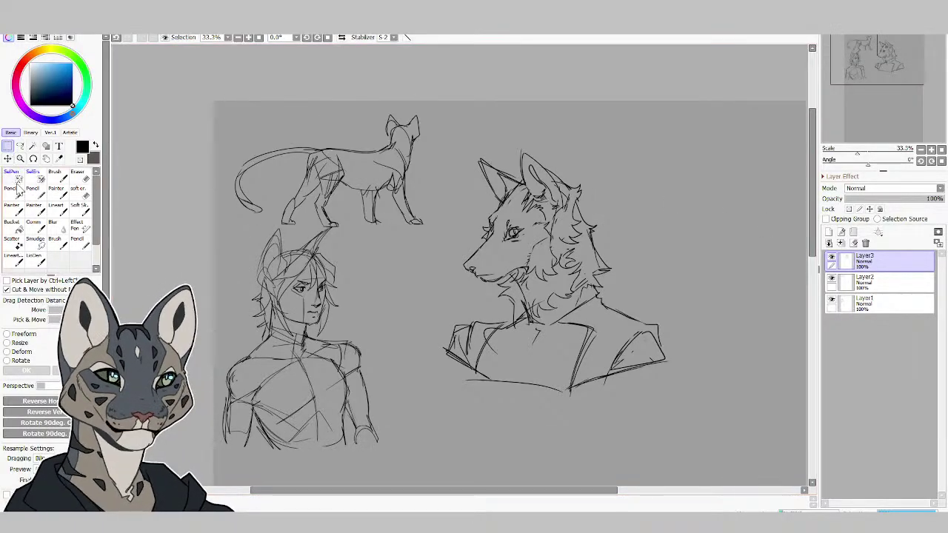
Scale down the canine bust and move it up beside the four-legged cat.
key(ctrl+t)
drag(670, 146, 620, 206)
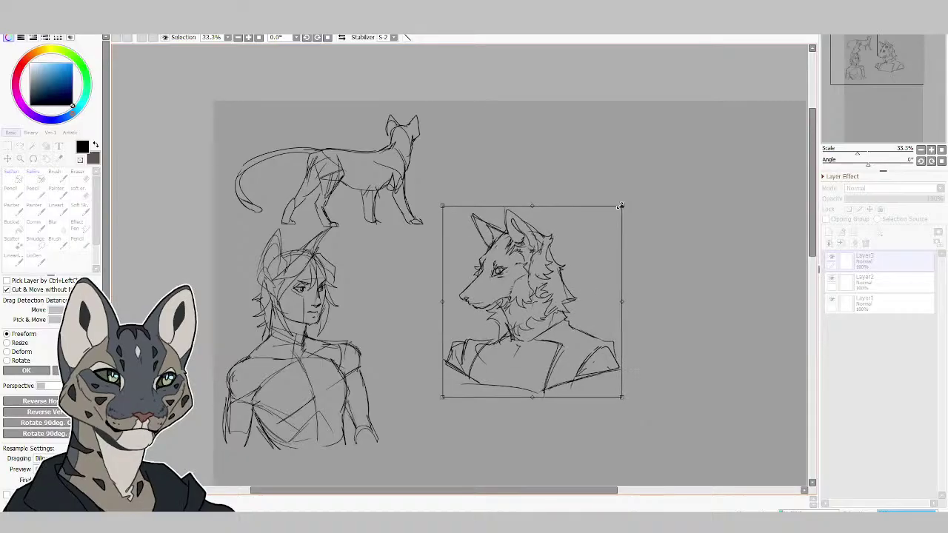
drag(576, 241, 543, 152)
key(Return)
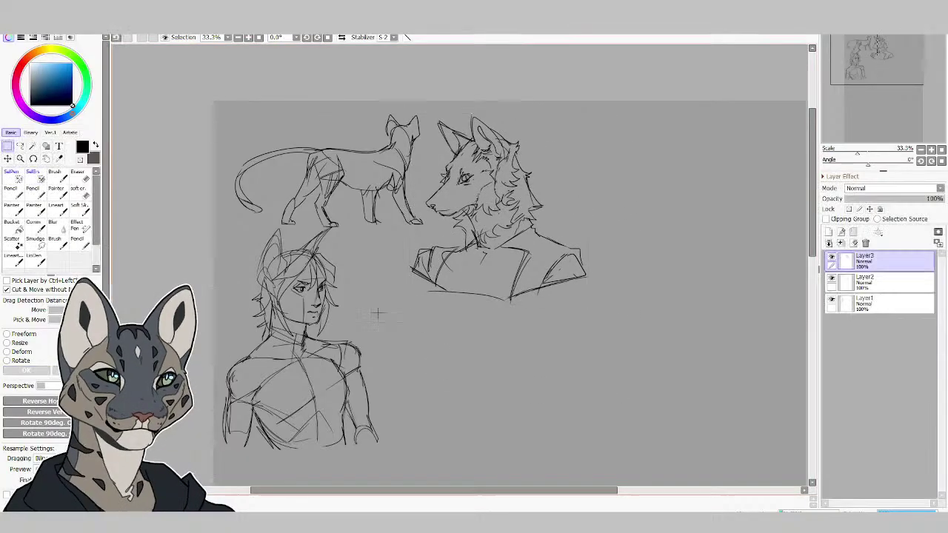
Add a new layer and draw a large construction circle for another head in the empty area beside the canine bust.
click(827, 232)
click(20, 159)
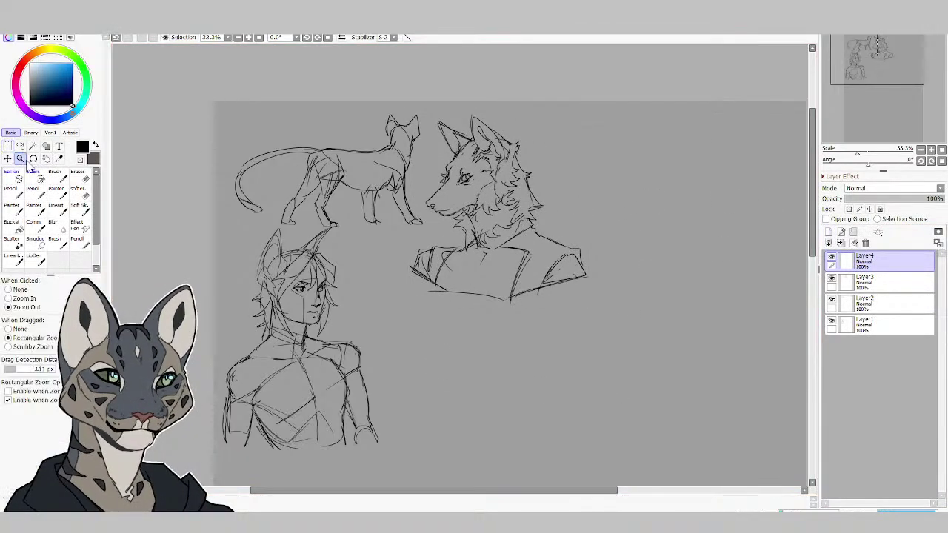
click(259, 38)
drag(607, 70, 375, 246)
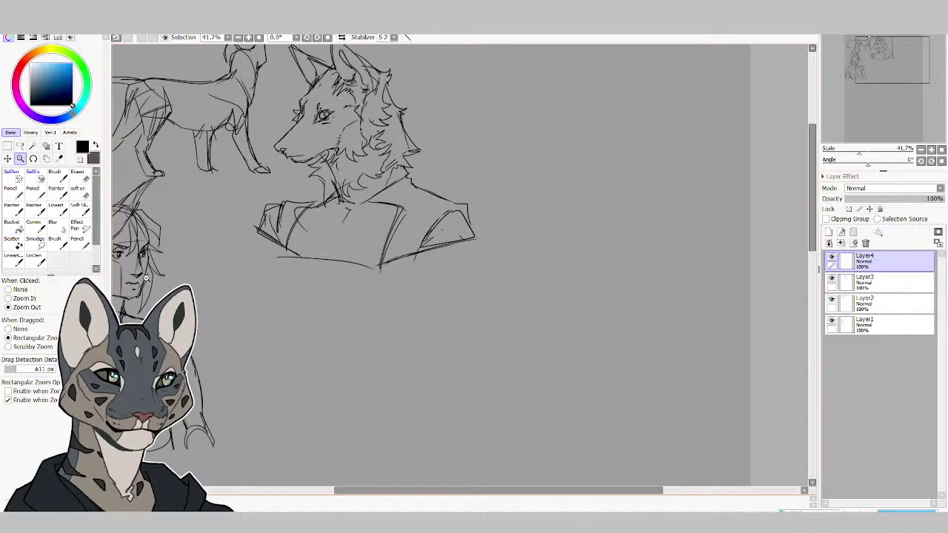
click(13, 256)
mouse_move(597, 153)
mouse_down()
mouse_move(527, 222)
mouse_move(592, 154)
mouse_up()
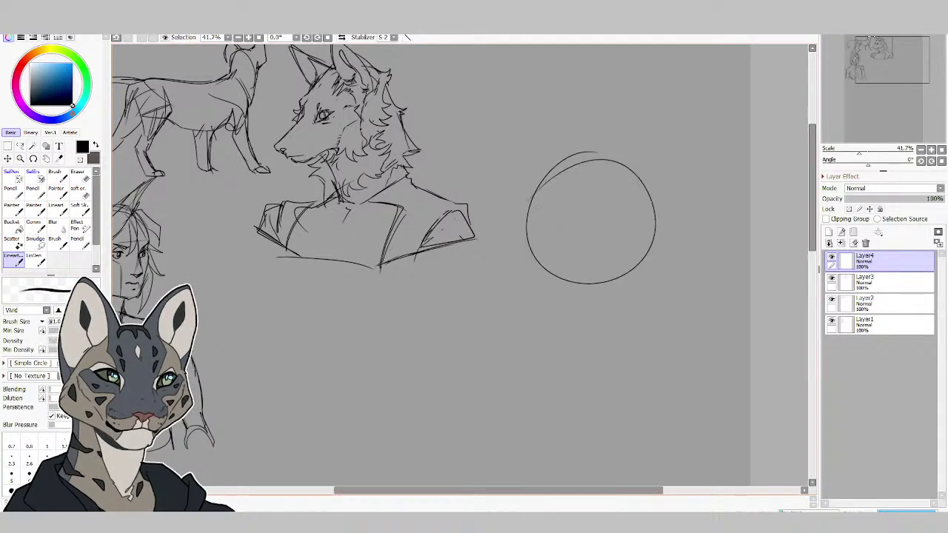
Sketch the upper muzzle with nose and fang extending from the circle, erase overlapping guide lines, and redraw the nostril and snout bridge.
mouse_move(526, 221)
mouse_down()
mouse_move(466, 265)
mouse_move(489, 287)
mouse_move(497, 272)
mouse_move(521, 291)
mouse_up()
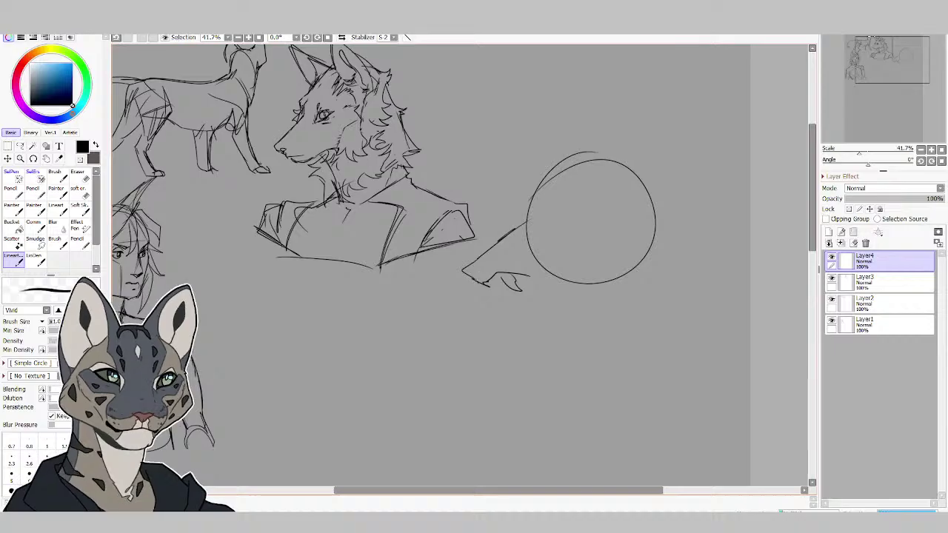
mouse_move(466, 268)
mouse_down()
mouse_move(457, 275)
mouse_move(598, 159)
mouse_up()
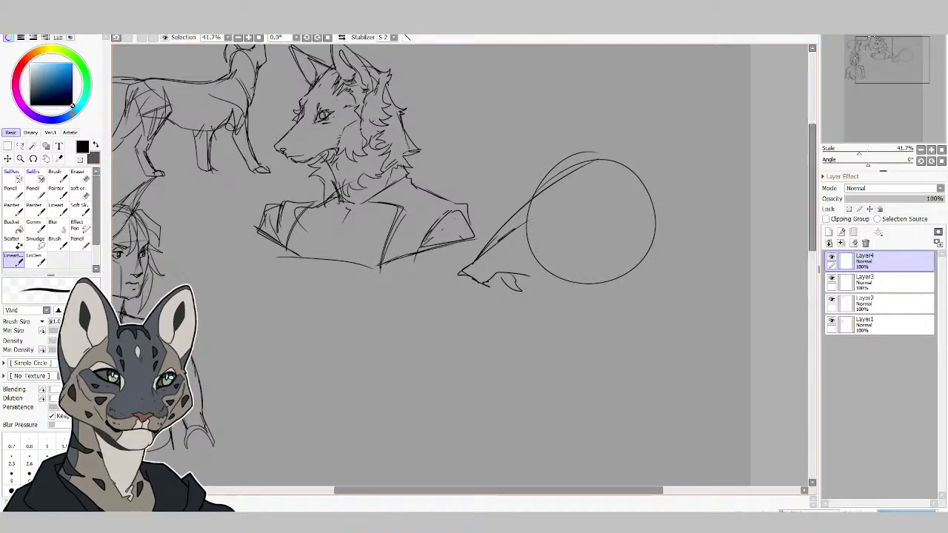
click(85, 182)
mouse_move(537, 210)
mouse_down()
mouse_move(488, 244)
mouse_move(555, 220)
mouse_up()
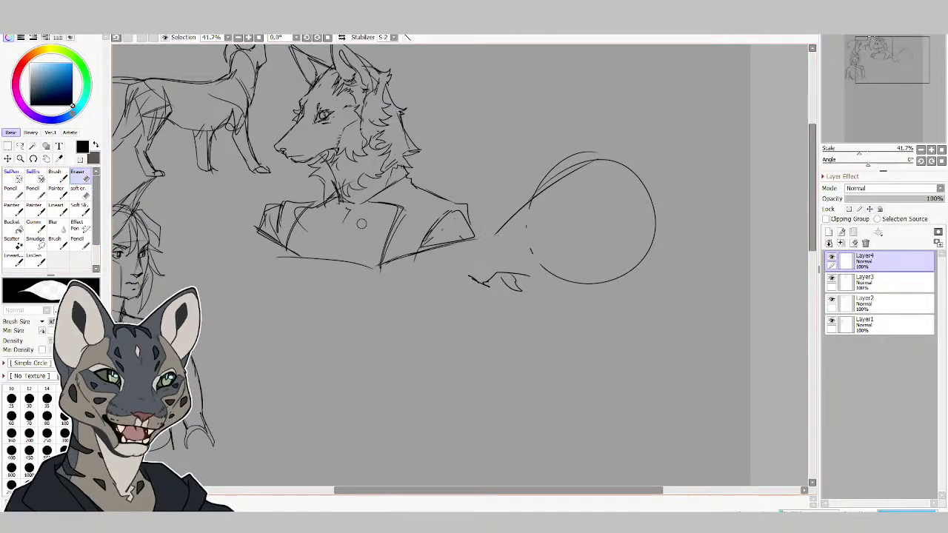
click(14, 258)
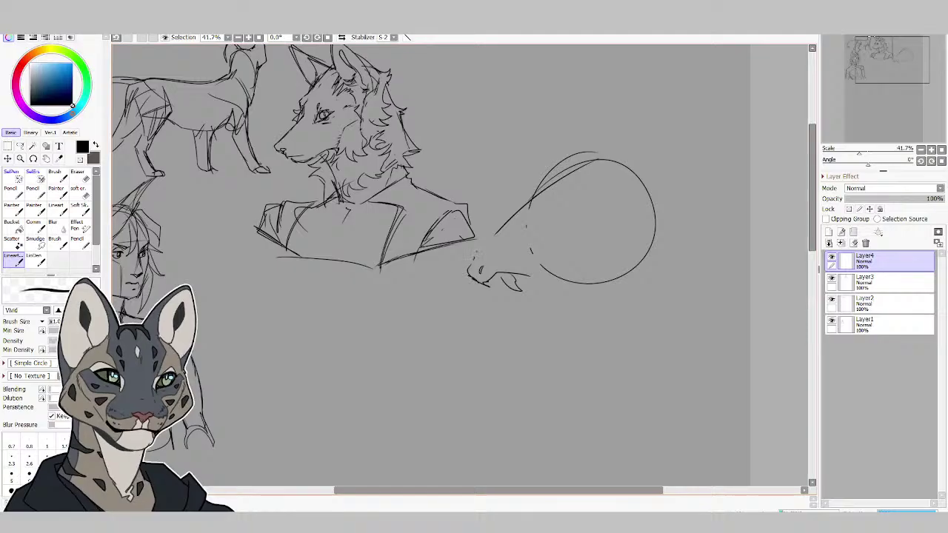
mouse_move(474, 259)
mouse_down()
mouse_move(497, 224)
mouse_move(522, 212)
mouse_move(499, 243)
mouse_up()
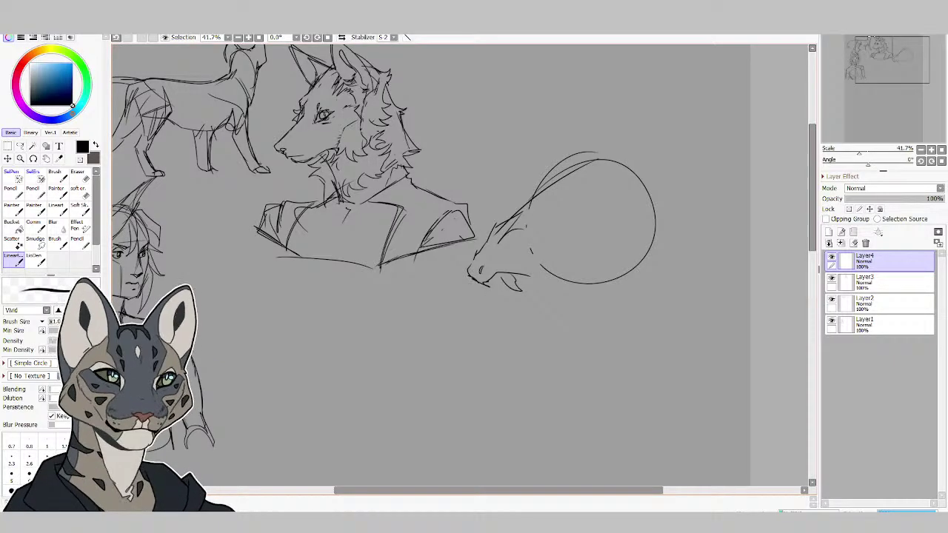
Draw the new head's round eye, brow and raised skull outline, and erase the unneeded upper and lower parts of the circle.
mouse_move(533, 224)
mouse_down()
mouse_move(548, 212)
mouse_move(544, 226)
mouse_move(549, 214)
mouse_move(515, 212)
mouse_move(551, 168)
mouse_move(637, 147)
mouse_move(562, 172)
mouse_up()
key(e)
drag(635, 170, 643, 188)
mouse_move(596, 259)
mouse_down()
mouse_move(545, 270)
mouse_move(570, 282)
mouse_up()
click(16, 259)
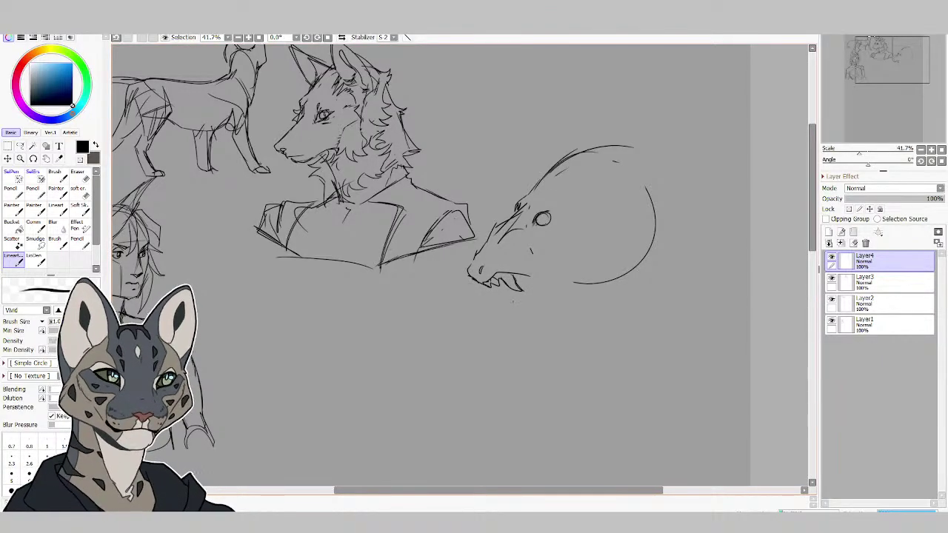
Sketch the new head's open lower jaw with teeth and a line sweeping from the chin back to the circle.
mouse_move(512, 301)
mouse_down()
mouse_move(521, 308)
mouse_move(501, 285)
mouse_move(537, 291)
mouse_up()
drag(528, 291, 538, 307)
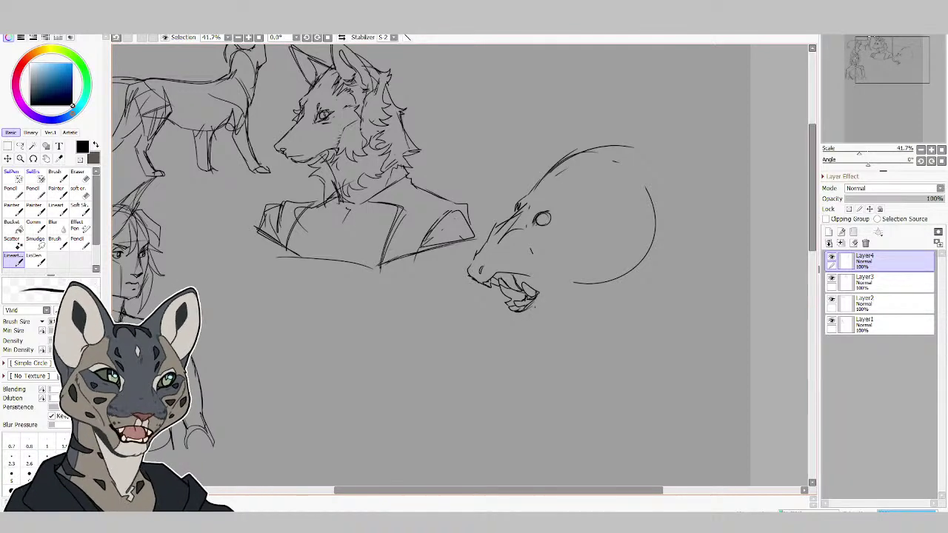
mouse_move(533, 300)
mouse_down()
mouse_move(515, 316)
mouse_move(531, 326)
mouse_up()
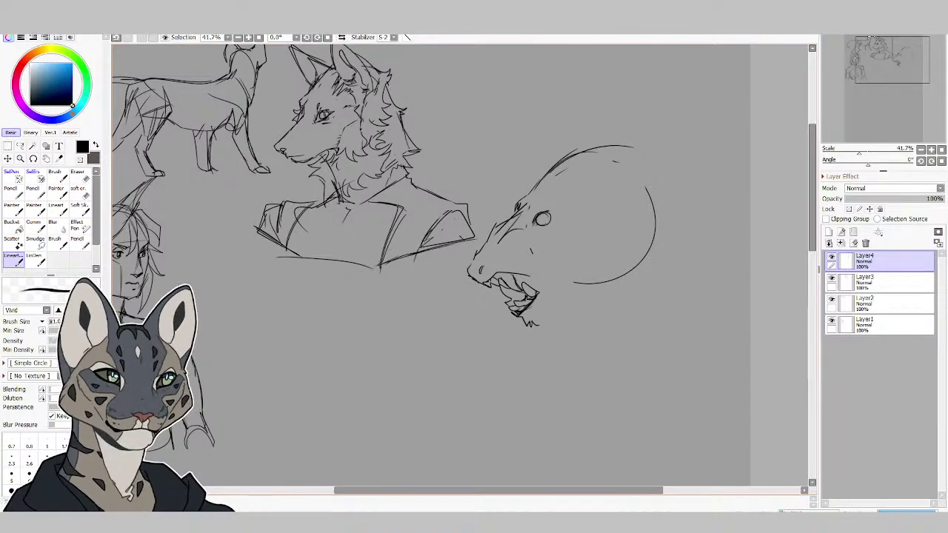
mouse_move(536, 324)
mouse_down()
mouse_move(558, 303)
mouse_move(634, 266)
mouse_up()
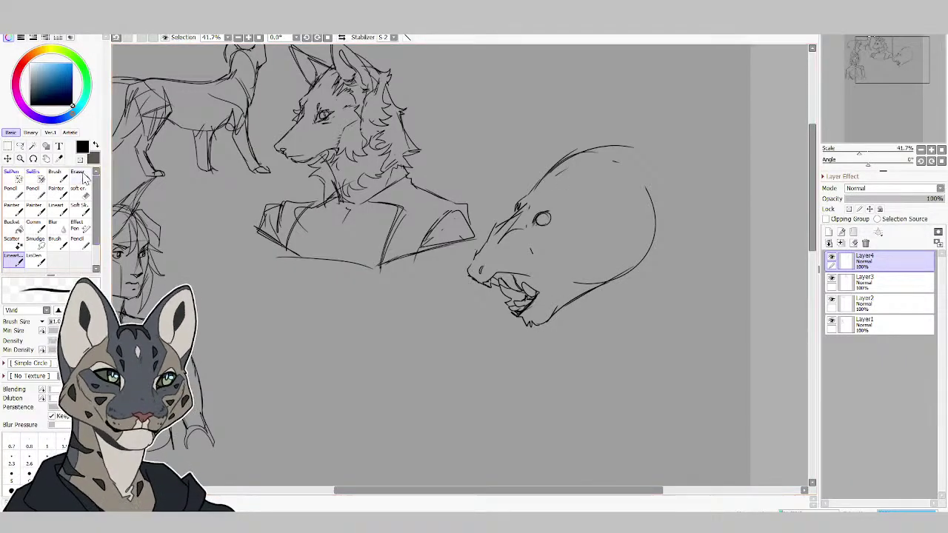
Erase the chin and the front part of the lower jaw's underside on the new head.
key(e)
drag(532, 312, 599, 296)
drag(533, 317, 519, 305)
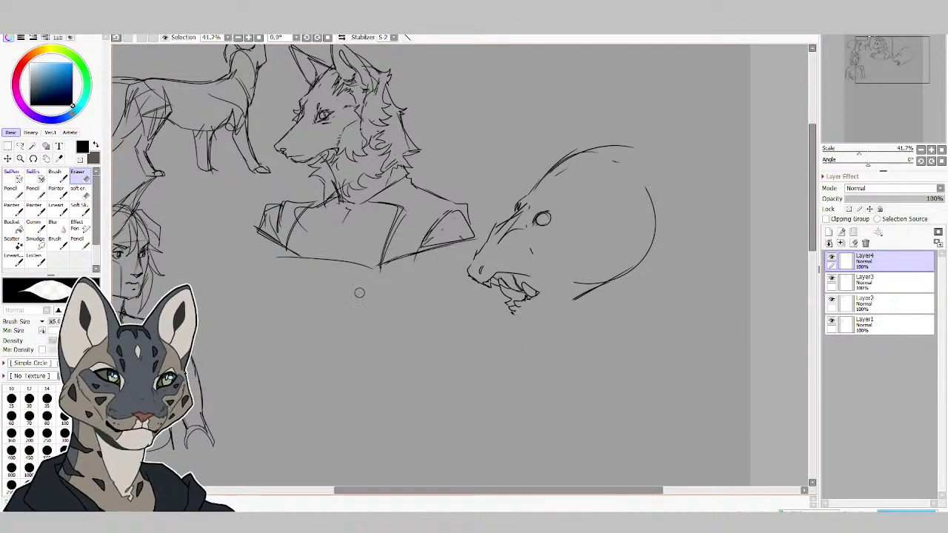
Sketch the long mouth corner sweeping back across the cheek, and reshape the head's round eye into a narrow slanted one.
click(12, 256)
mouse_move(516, 271)
mouse_down()
mouse_move(593, 216)
mouse_move(602, 229)
mouse_move(547, 285)
mouse_up()
mouse_move(601, 218)
mouse_down()
mouse_move(510, 272)
mouse_move(579, 252)
mouse_move(498, 261)
mouse_move(496, 271)
mouse_up()
key(e)
key(e)
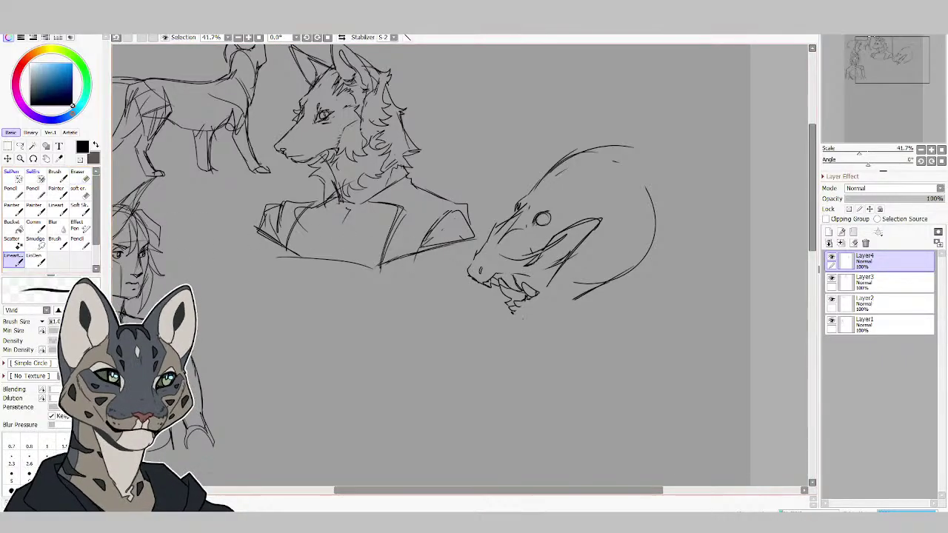
drag(563, 259, 504, 272)
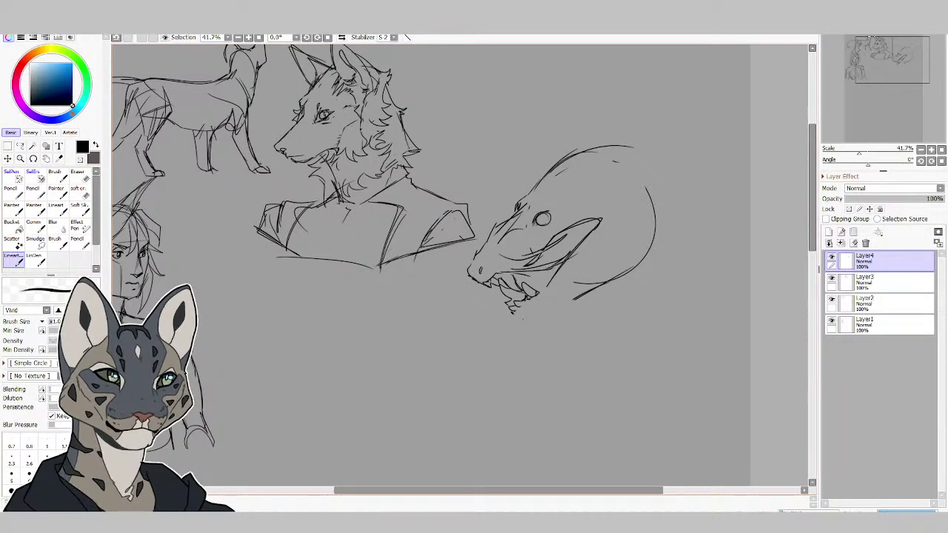
drag(550, 208, 530, 223)
key(e)
click(13, 255)
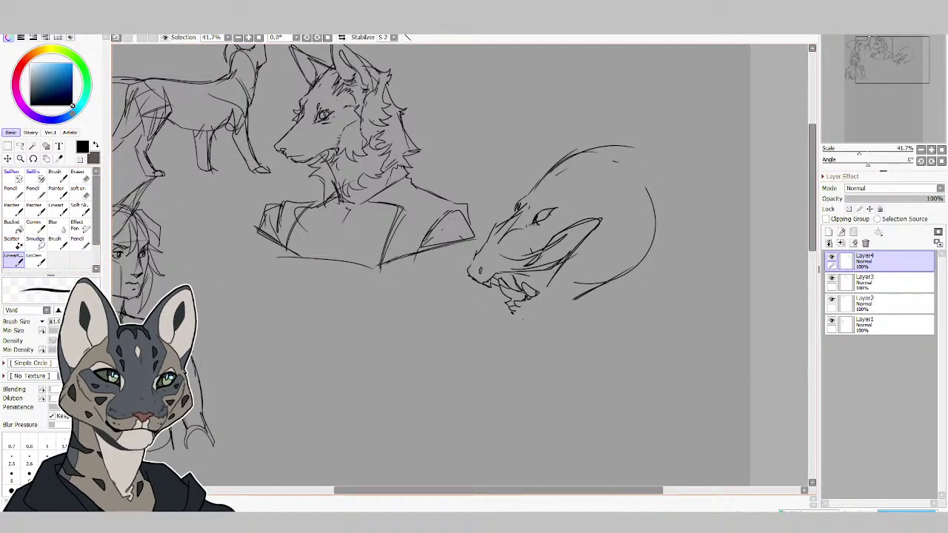
Draw the inner gum lines and rows of pointed teeth along the head's open mouth.
drag(543, 277, 541, 288)
mouse_move(549, 273)
mouse_down()
mouse_move(566, 252)
mouse_move(561, 233)
mouse_move(577, 233)
mouse_move(568, 252)
mouse_move(603, 215)
mouse_up()
mouse_move(583, 218)
mouse_down()
mouse_move(607, 212)
mouse_move(529, 301)
mouse_up()
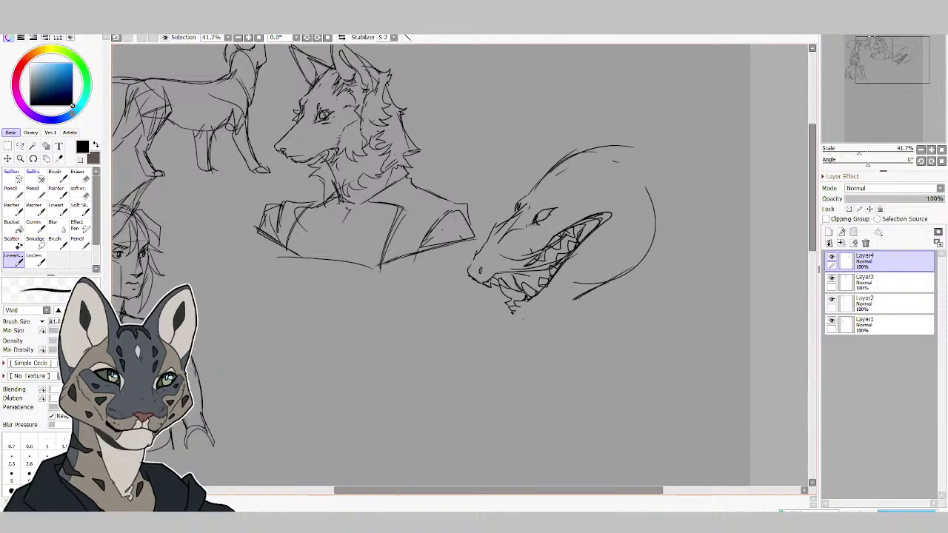
Outline the lower jaw's underside and its curved rear edge, and erase the leftover back of the construction circle.
mouse_move(522, 296)
mouse_down()
mouse_move(558, 288)
mouse_move(557, 305)
mouse_move(623, 267)
mouse_up()
drag(638, 208, 620, 271)
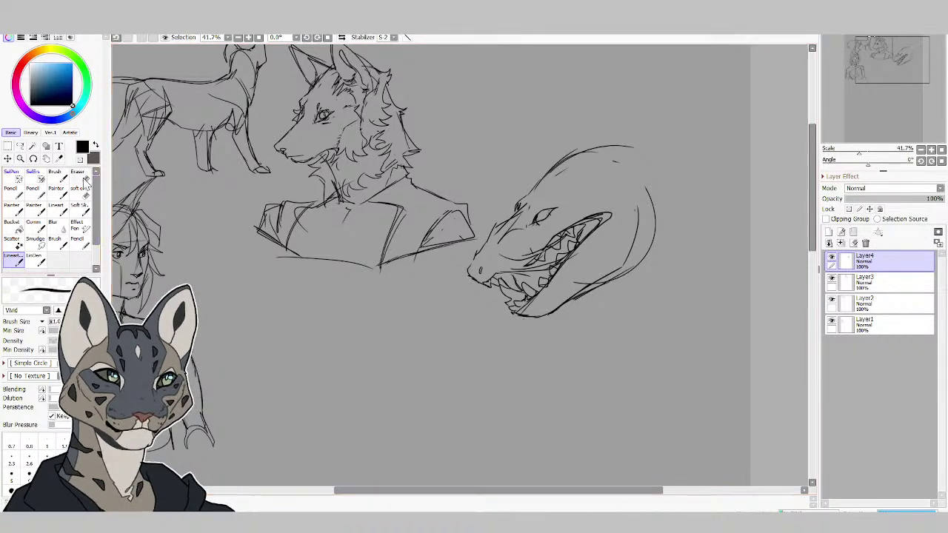
key(e)
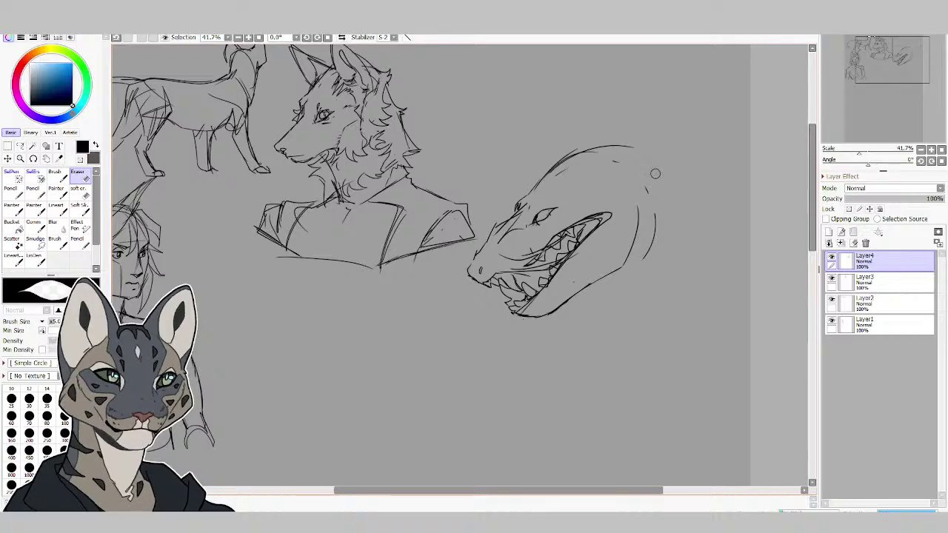
drag(654, 174, 642, 287)
key(n)
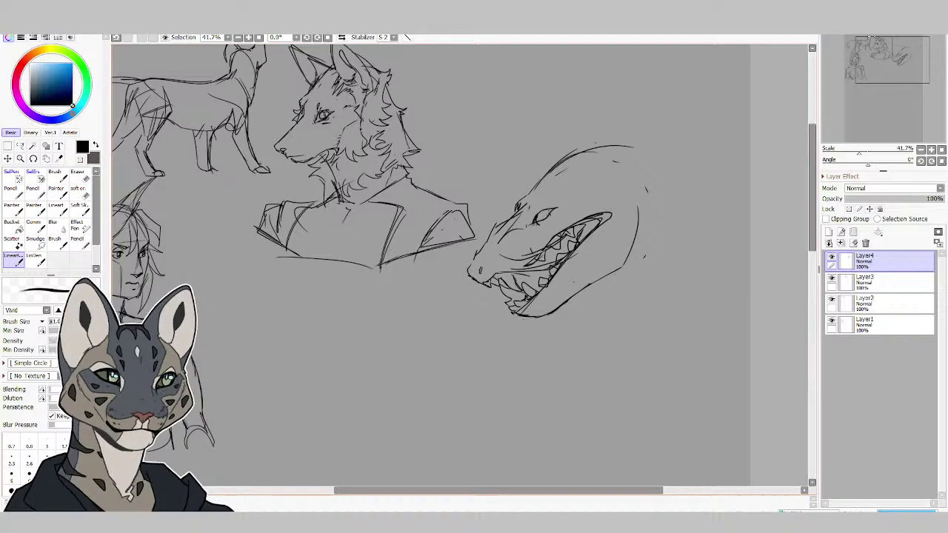
Sketch a crest of long spikes swept back from the skull, darken the brow and eye, and check the head in mirrored view.
mouse_move(559, 157)
mouse_down()
mouse_move(624, 97)
mouse_move(587, 146)
mouse_move(667, 76)
mouse_move(603, 140)
mouse_up()
drag(583, 158, 668, 104)
mouse_move(667, 105)
mouse_down()
mouse_move(632, 128)
mouse_move(592, 178)
mouse_move(639, 175)
mouse_move(531, 217)
mouse_up()
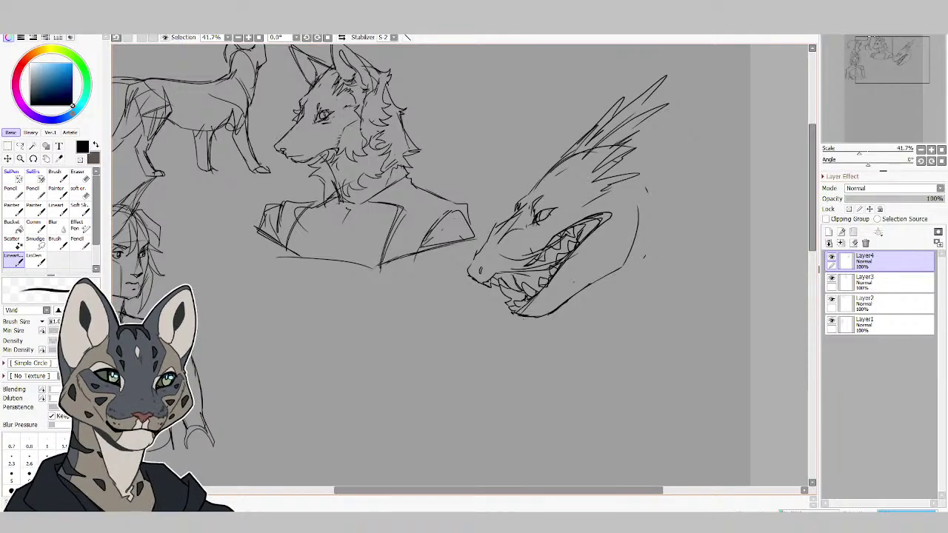
key(h)
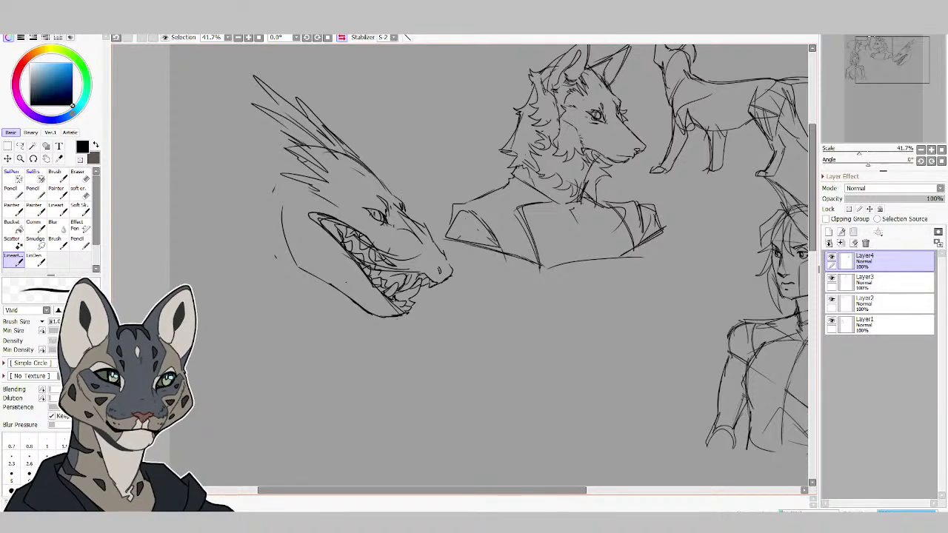
key(h)
Draw the throat line, neck muscle lines and upper neck contour extending back from the creature's head.
mouse_move(573, 295)
mouse_down()
mouse_move(613, 274)
mouse_move(698, 258)
mouse_up()
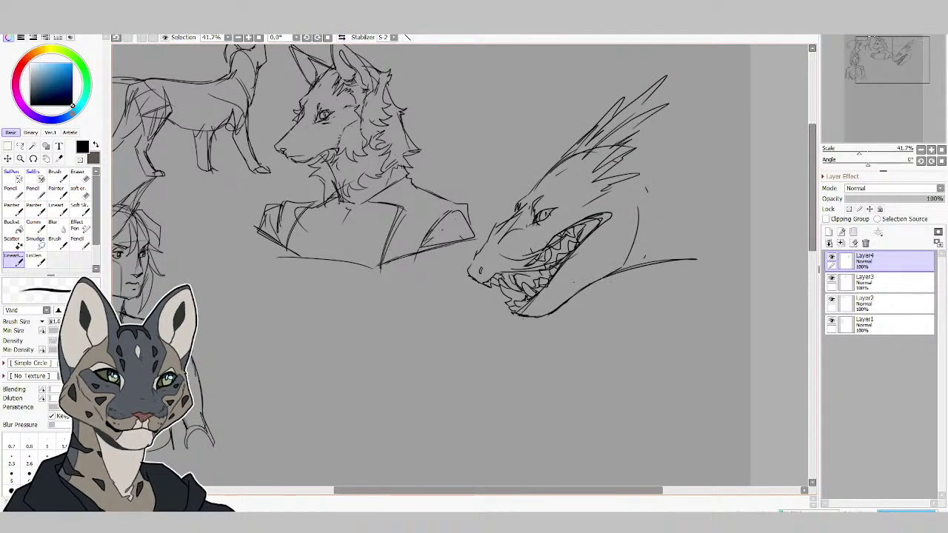
drag(605, 277, 698, 194)
drag(690, 205, 602, 278)
mouse_move(629, 141)
mouse_down()
mouse_move(657, 128)
mouse_move(638, 186)
mouse_move(662, 139)
mouse_move(732, 130)
mouse_move(654, 209)
mouse_up()
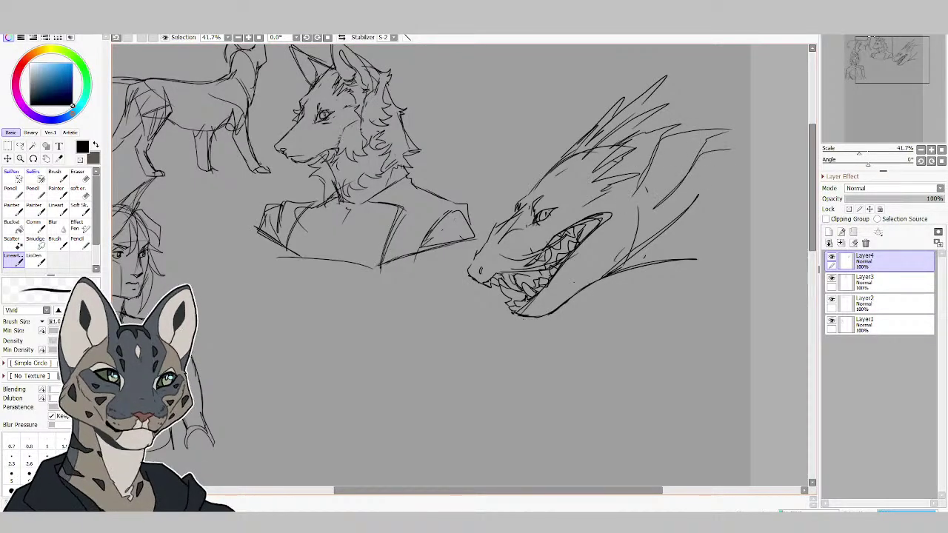
drag(728, 154, 740, 149)
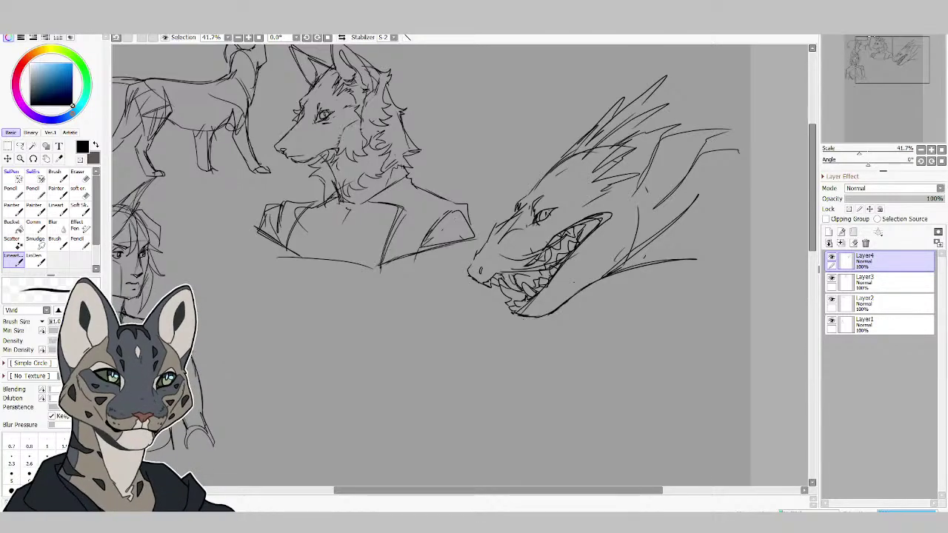
Move the creature's head sketch into the empty space below the canine bust.
click(258, 37)
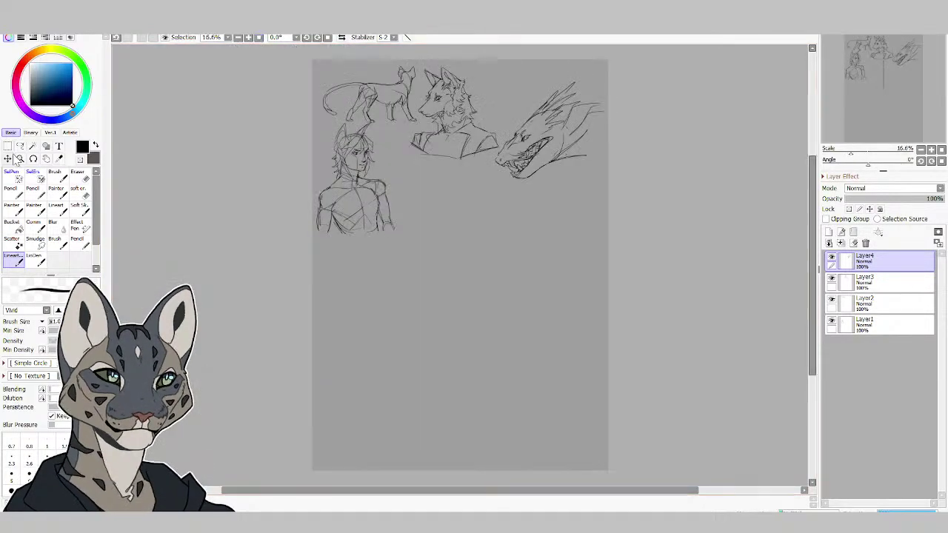
click(8, 158)
mouse_move(633, 200)
mouse_down()
mouse_move(555, 268)
mouse_move(541, 265)
mouse_up()
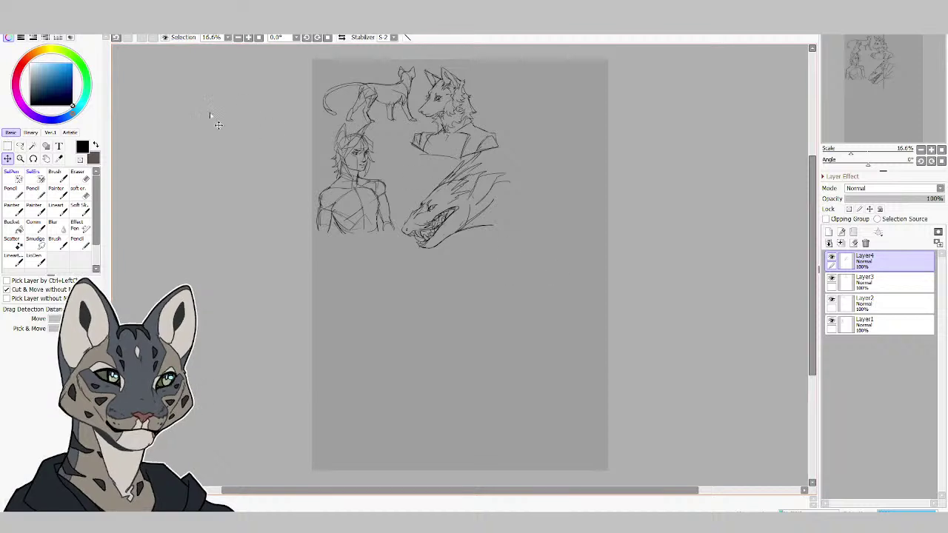
Extend the throat into a chest line, add neck muscle lines, and draw the long curve of the creature's back.
click(20, 159)
mouse_move(320, 89)
mouse_down()
mouse_move(669, 302)
mouse_move(697, 333)
mouse_up()
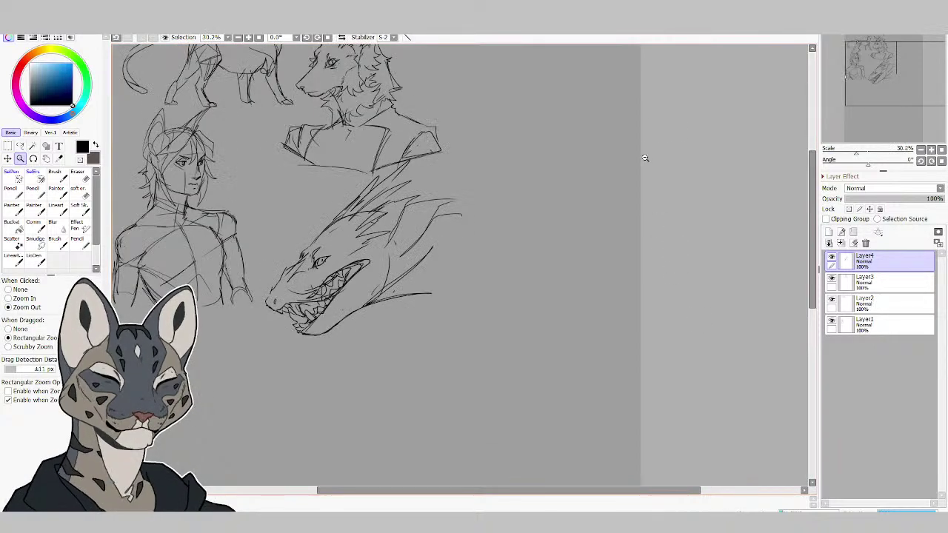
drag(675, 89, 174, 449)
click(12, 262)
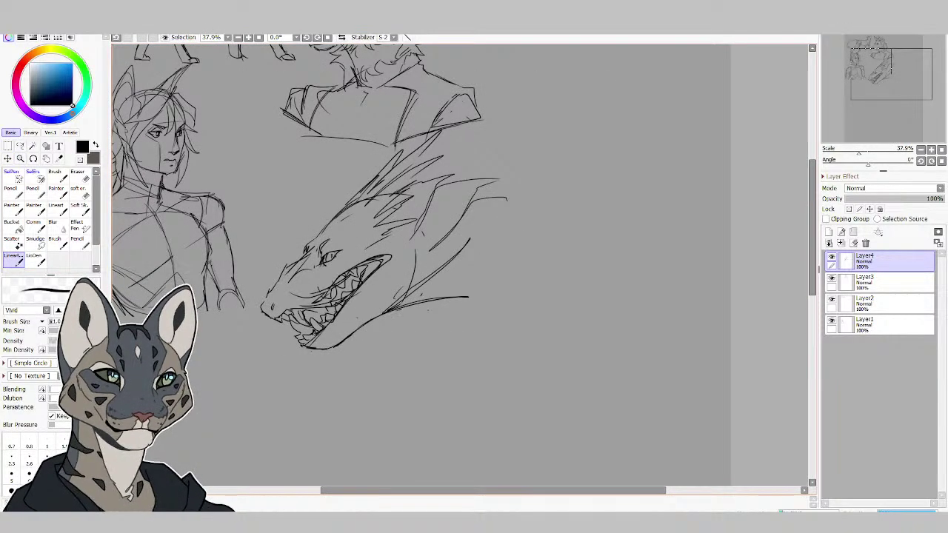
mouse_move(456, 310)
mouse_down()
mouse_move(511, 344)
mouse_move(478, 290)
mouse_up()
drag(522, 212, 478, 268)
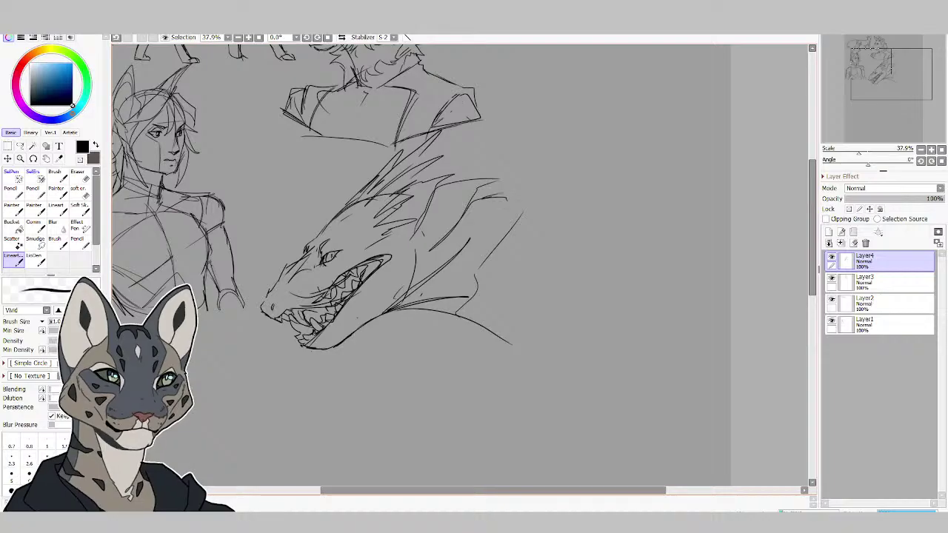
mouse_move(477, 191)
mouse_down()
mouse_move(517, 195)
mouse_move(614, 265)
mouse_up()
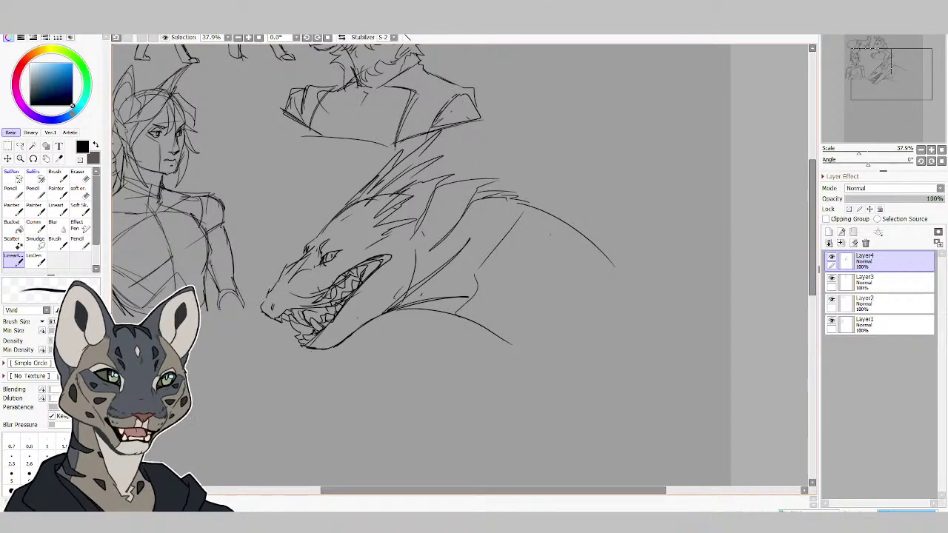
Sketch the chest fur tuft and the curved shoulder line behind it, and clean up the throat line.
mouse_move(429, 283)
mouse_down()
mouse_move(507, 346)
mouse_move(479, 365)
mouse_up()
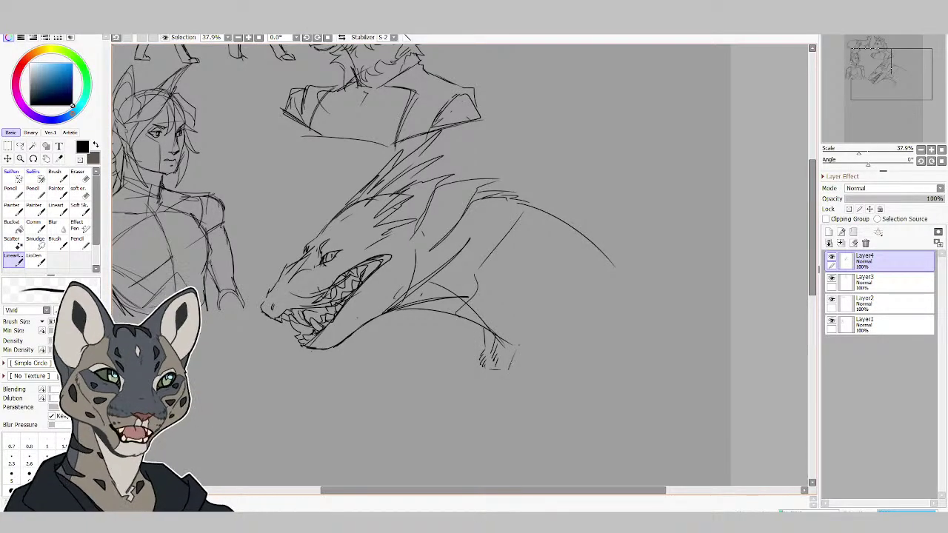
drag(552, 288, 510, 353)
drag(549, 291, 603, 279)
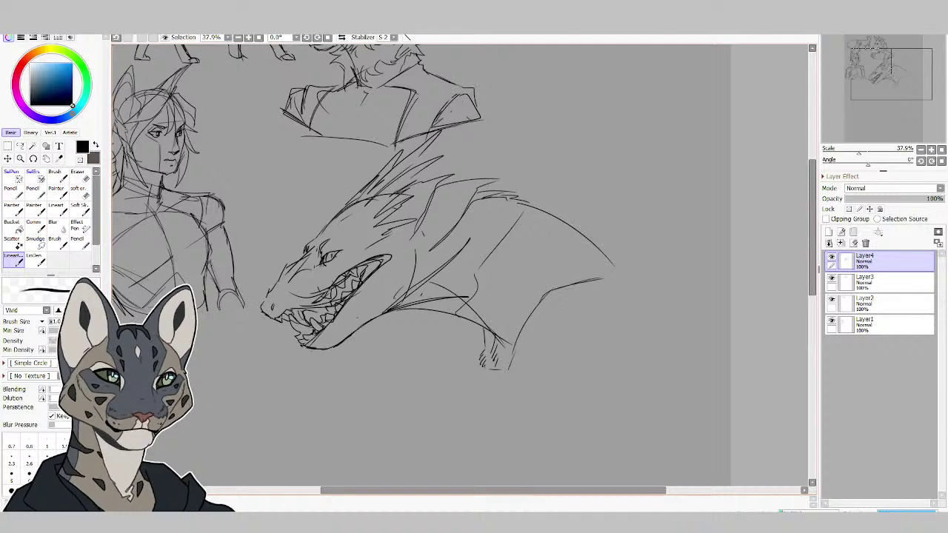
key(e)
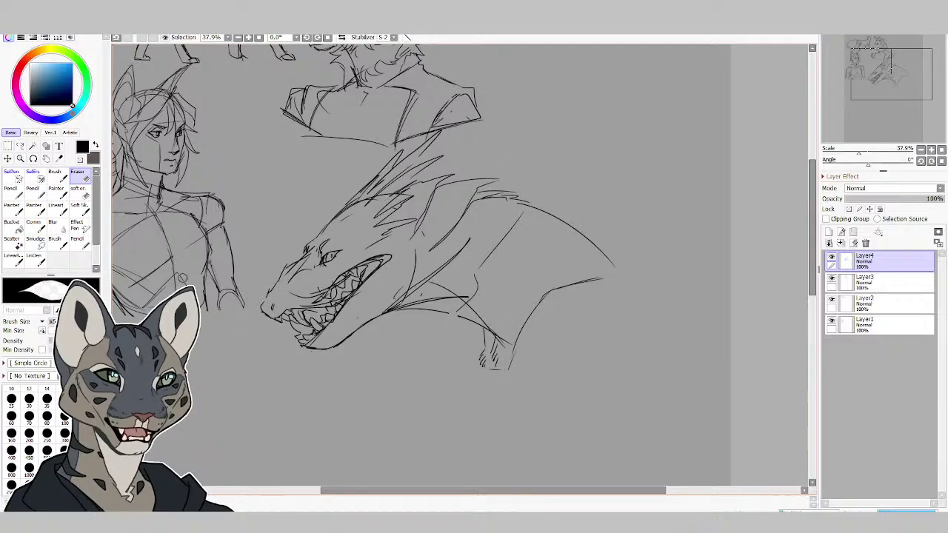
click(14, 259)
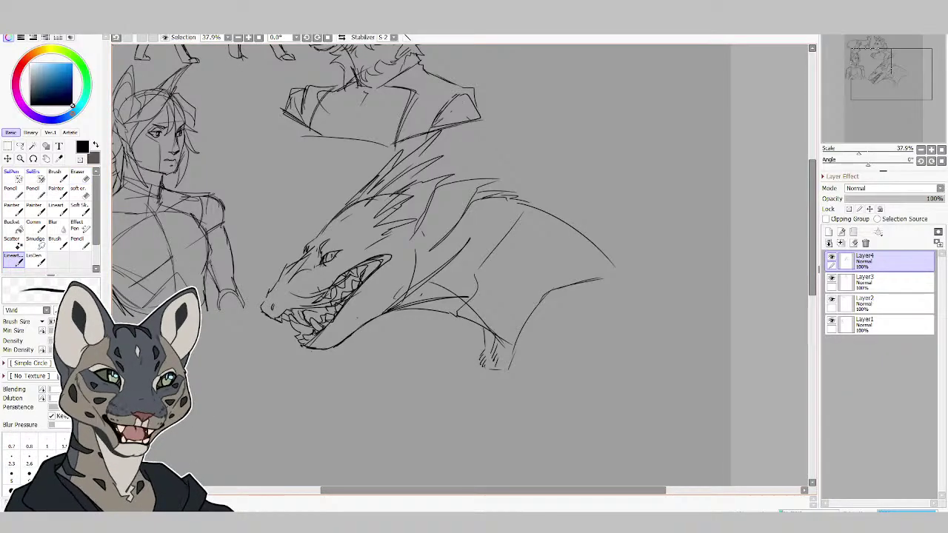
Add curved contour lines behind the jaw and across the base of the neck to show its volume.
drag(425, 240, 426, 282)
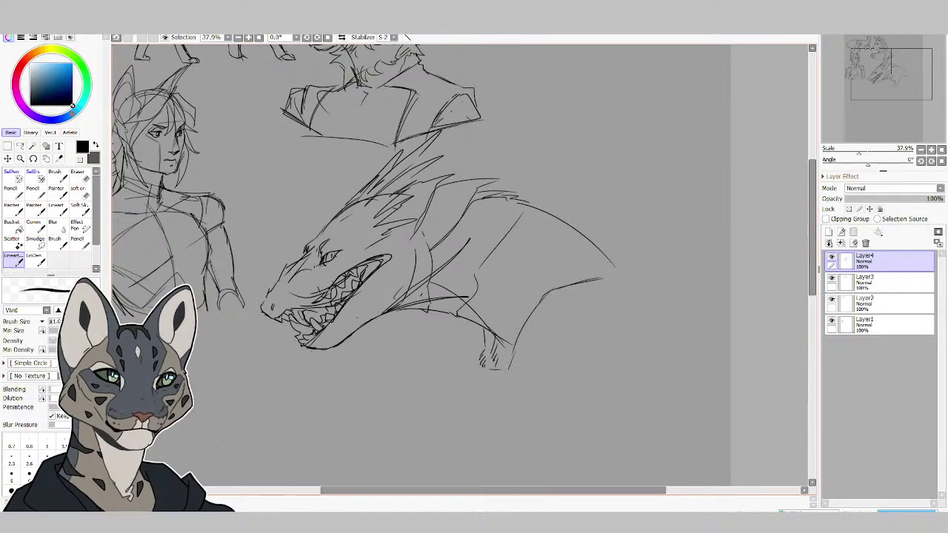
mouse_move(508, 329)
mouse_down()
mouse_move(507, 299)
mouse_move(556, 239)
mouse_move(481, 268)
mouse_move(512, 216)
mouse_up()
key(e)
key(n)
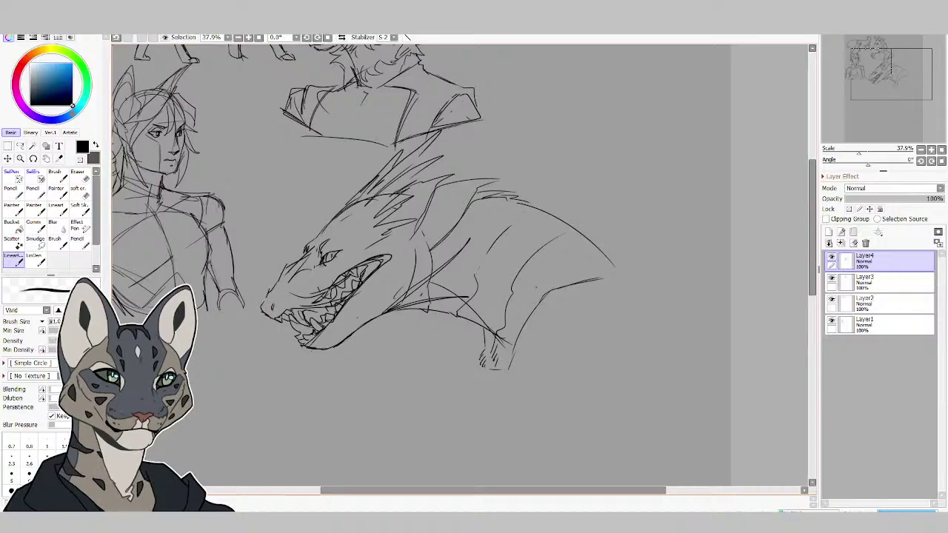
Sketch the far foreleg, the shoulder circle and the tufted back tapering to the rear, and view the canvas mirrored.
mouse_move(493, 372)
mouse_down()
mouse_move(473, 404)
mouse_move(491, 391)
mouse_up()
mouse_move(569, 333)
mouse_down()
mouse_move(511, 370)
mouse_move(527, 432)
mouse_move(592, 334)
mouse_move(497, 402)
mouse_up()
mouse_move(484, 353)
mouse_down()
mouse_move(460, 384)
mouse_move(462, 442)
mouse_move(493, 432)
mouse_up()
mouse_move(610, 272)
mouse_down()
mouse_move(634, 283)
mouse_move(645, 354)
mouse_move(707, 370)
mouse_move(569, 456)
mouse_up()
click(342, 37)
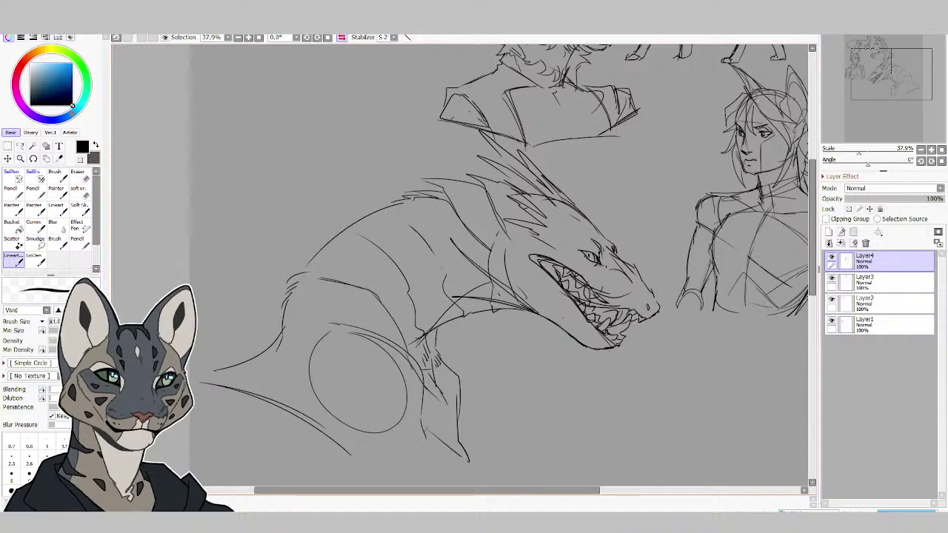
Draw the near foreleg's rounded outline below the shoulder circle.
scroll(459, 266, down, 3)
mouse_move(316, 357)
mouse_down()
mouse_move(328, 437)
mouse_move(407, 379)
mouse_move(372, 449)
mouse_up()
drag(316, 406, 309, 457)
mouse_move(319, 439)
mouse_down()
mouse_move(315, 467)
mouse_move(697, 117)
mouse_up()
Scale down the creature sketch with a freeform transform and place it below the cat-eared figure.
key(Home)
click(20, 159)
drag(721, 75, 260, 433)
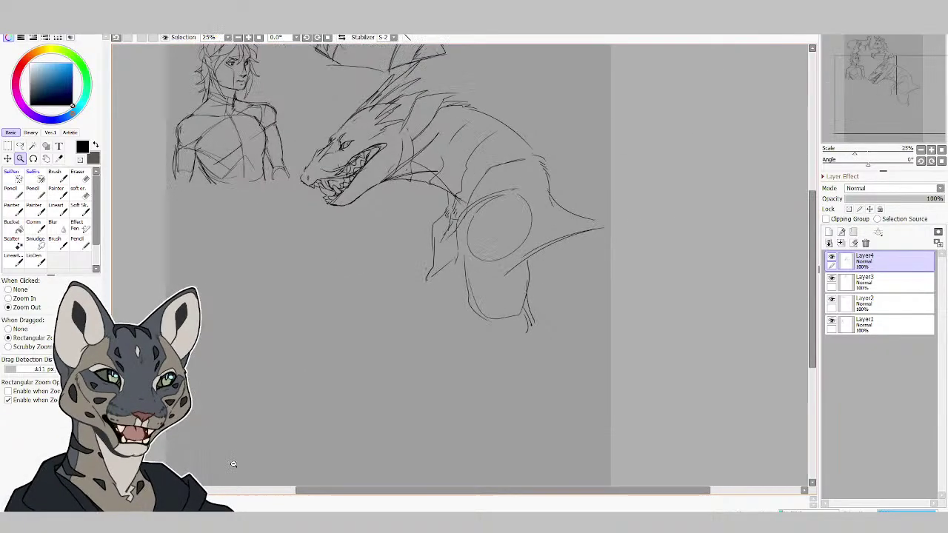
click(8, 158)
key(ctrl+t)
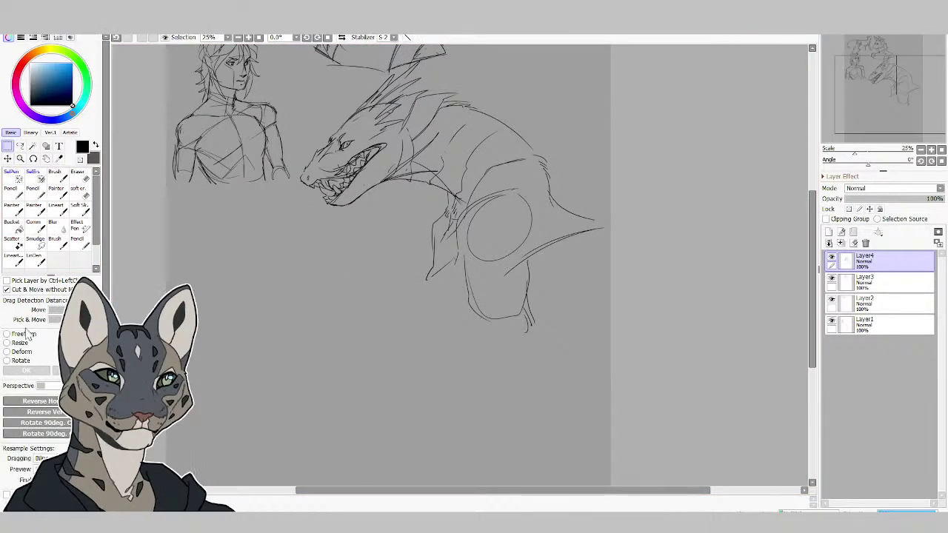
drag(601, 64, 558, 106)
drag(511, 134, 412, 203)
drag(457, 175, 445, 184)
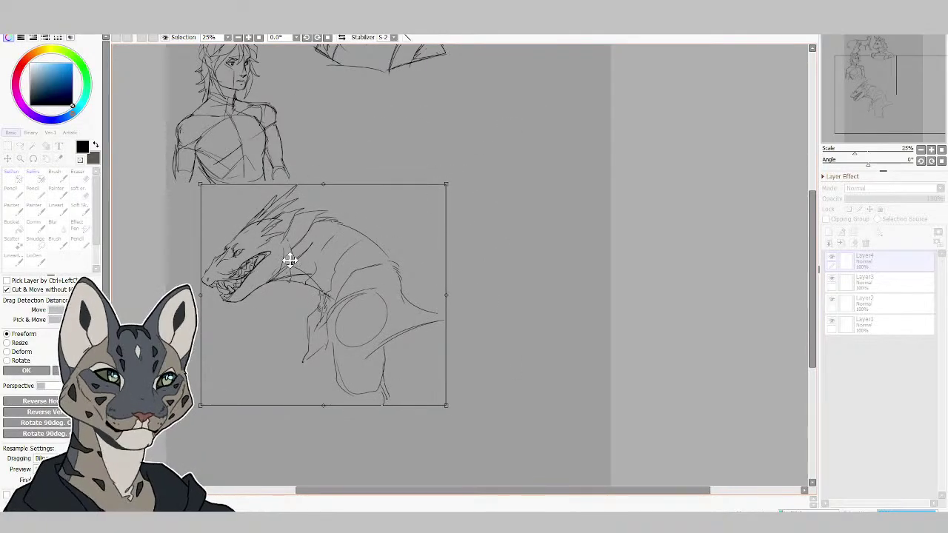
click(32, 373)
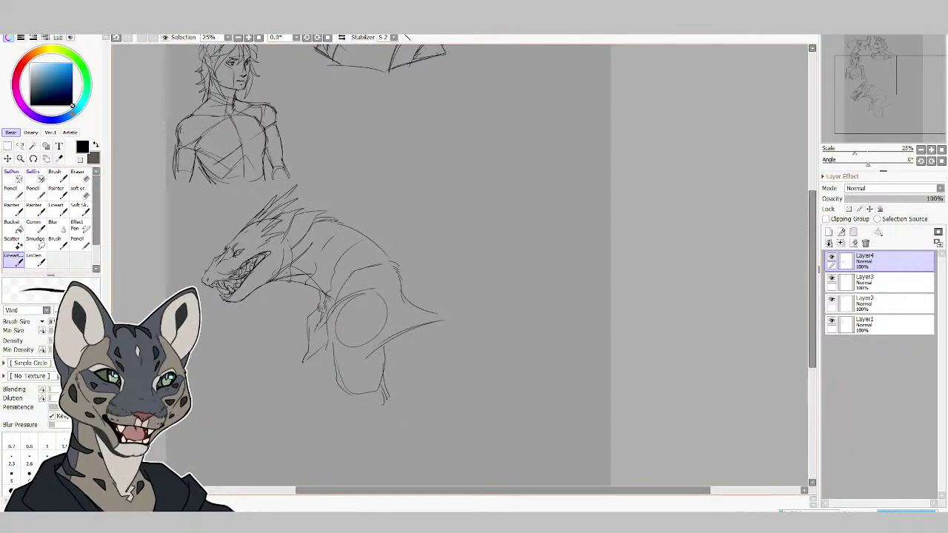
Draw spiky fur along the creature's neck and back, and rough in sweeping curves for the hindquarters.
mouse_move(321, 207)
mouse_down()
mouse_move(343, 199)
mouse_move(331, 206)
mouse_up()
drag(329, 210, 351, 208)
drag(326, 219, 362, 214)
mouse_move(343, 220)
mouse_down()
mouse_move(363, 216)
mouse_move(378, 228)
mouse_move(410, 266)
mouse_move(410, 298)
mouse_move(425, 290)
mouse_move(419, 299)
mouse_up()
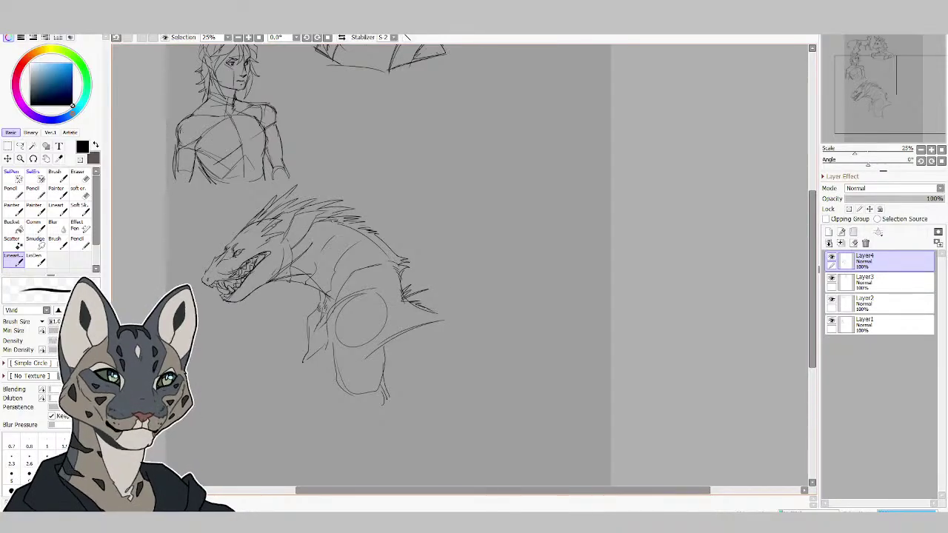
mouse_move(418, 312)
mouse_down()
mouse_move(495, 320)
mouse_move(461, 340)
mouse_up()
mouse_move(426, 362)
mouse_down()
mouse_move(441, 405)
mouse_move(500, 382)
mouse_up()
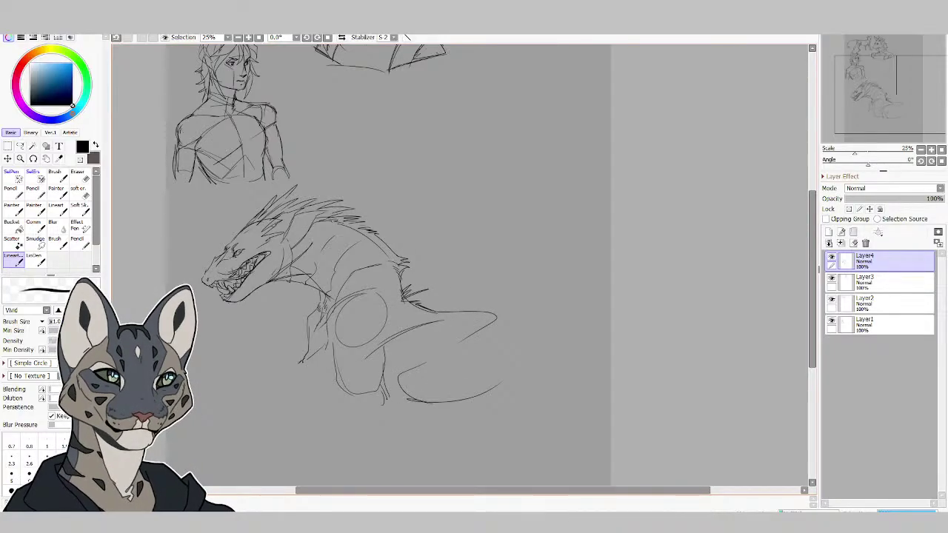
Sketch a pair of pointed, membrane-like wings rising from the creature's back.
mouse_move(401, 273)
mouse_down()
mouse_move(351, 295)
mouse_move(421, 288)
mouse_move(491, 256)
mouse_move(489, 244)
mouse_move(456, 304)
mouse_move(485, 318)
mouse_up()
mouse_move(444, 268)
mouse_down()
mouse_move(521, 250)
mouse_move(431, 262)
mouse_move(530, 217)
mouse_move(366, 123)
mouse_up()
drag(326, 170, 345, 213)
drag(286, 146, 342, 190)
mouse_move(345, 191)
mouse_down()
mouse_move(364, 230)
mouse_move(412, 247)
mouse_up()
drag(324, 152, 402, 215)
drag(357, 177, 391, 248)
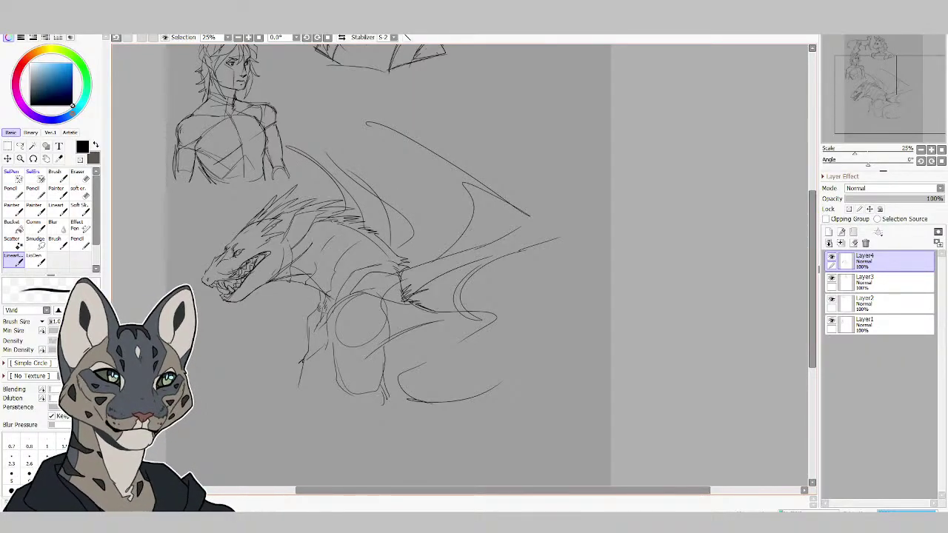
Scale down and slightly rotate the winged creature with a freeform transform, repositioning it below the cat-eared figure.
key(h)
key(ctrl+t)
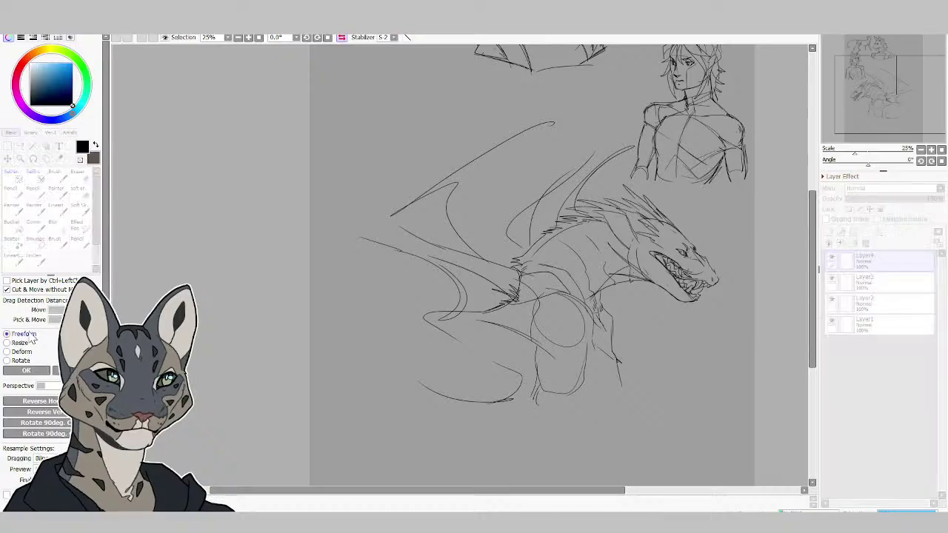
drag(720, 121, 641, 183)
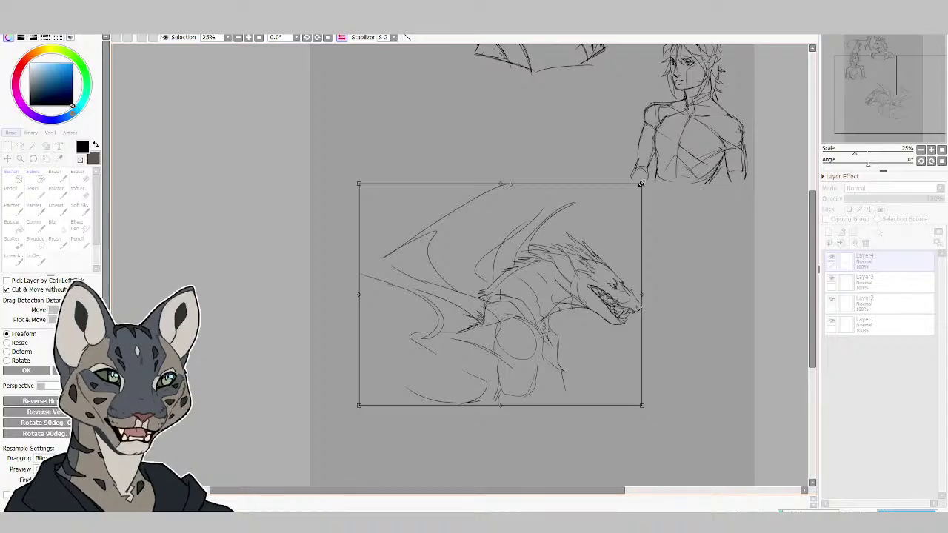
drag(640, 184, 636, 176)
drag(559, 246, 606, 195)
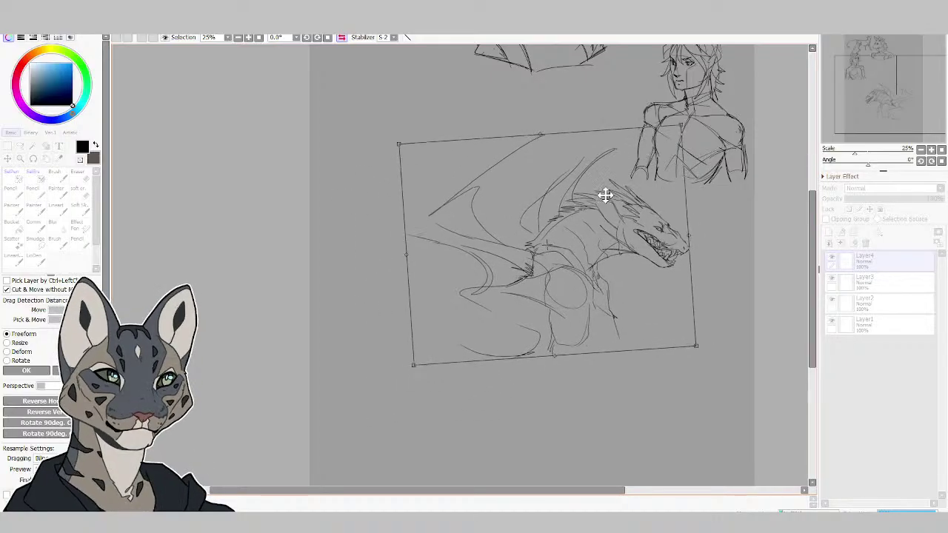
drag(681, 125, 677, 122)
drag(613, 179, 633, 164)
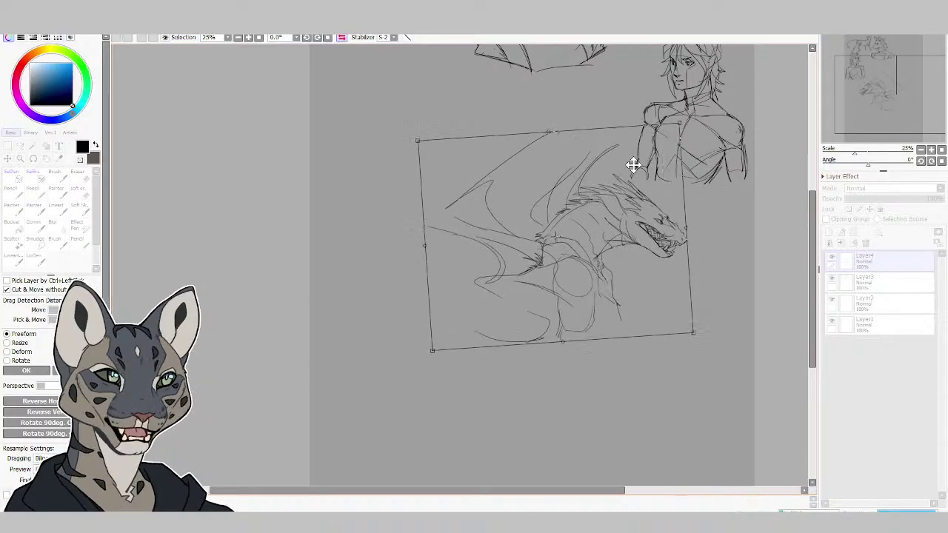
click(26, 370)
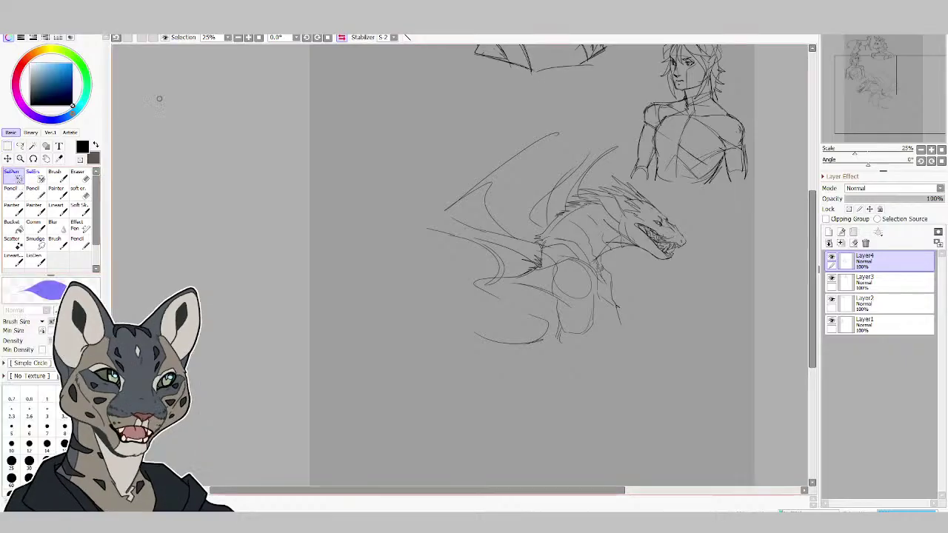
key(h)
Select the creature's head, rotate it and move it forward away from the body with a freeform transform, and clear the selection.
click(20, 159)
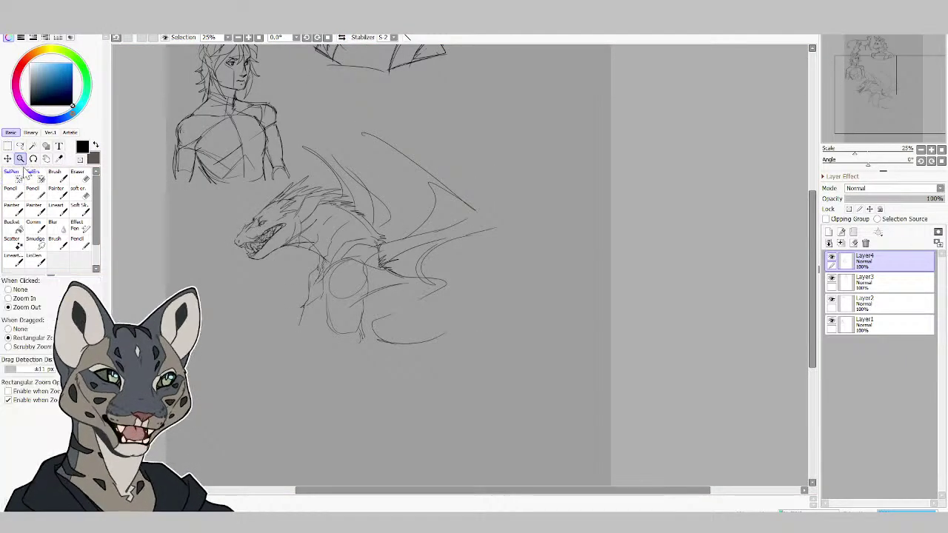
drag(144, 417, 624, 76)
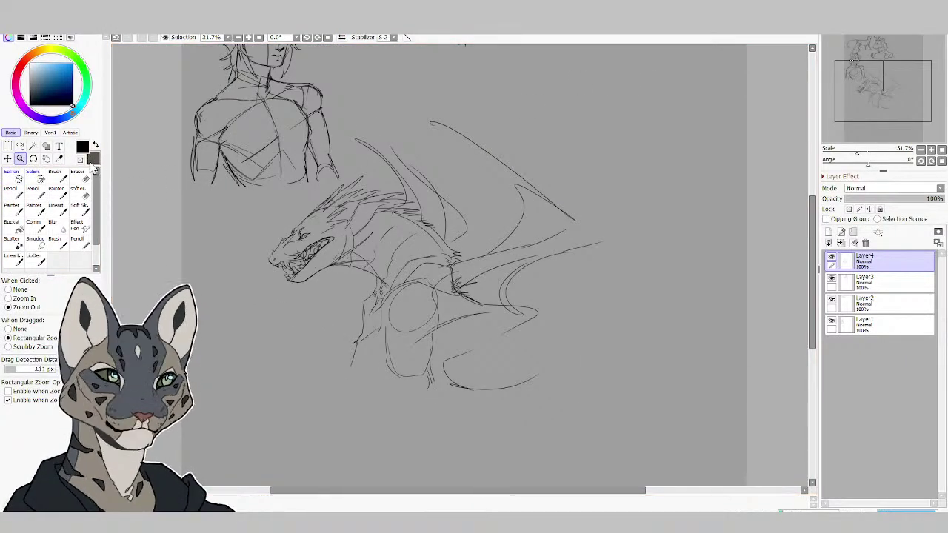
click(11, 174)
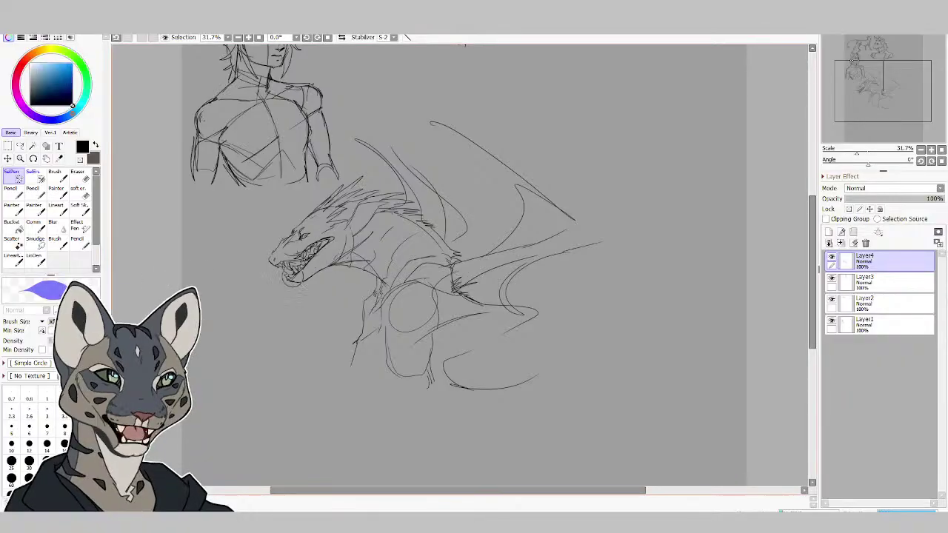
mouse_move(285, 285)
mouse_down()
mouse_move(365, 233)
mouse_move(318, 273)
mouse_move(339, 263)
mouse_move(372, 216)
mouse_move(300, 248)
mouse_move(337, 222)
mouse_move(315, 217)
mouse_move(259, 244)
mouse_up()
key(ctrl+t)
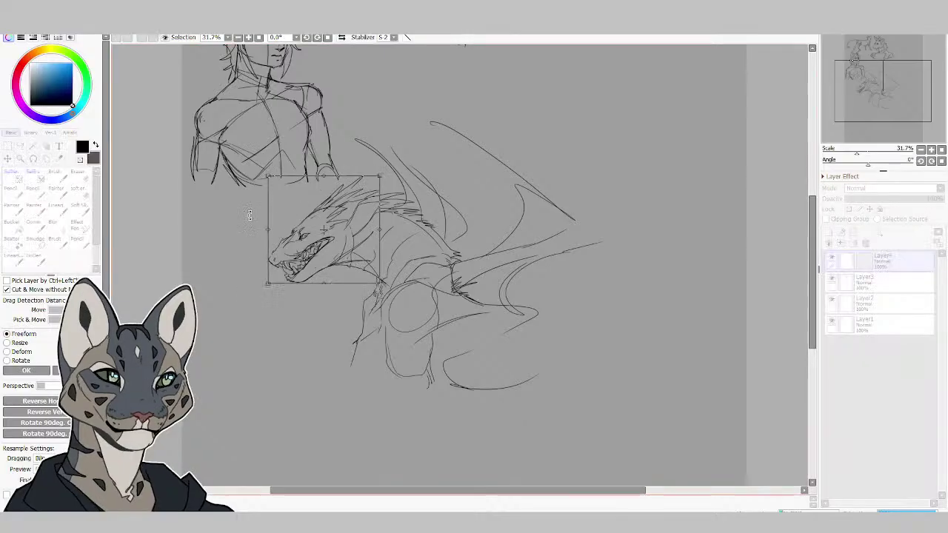
mouse_move(380, 176)
mouse_down()
mouse_move(369, 185)
mouse_move(378, 162)
mouse_up()
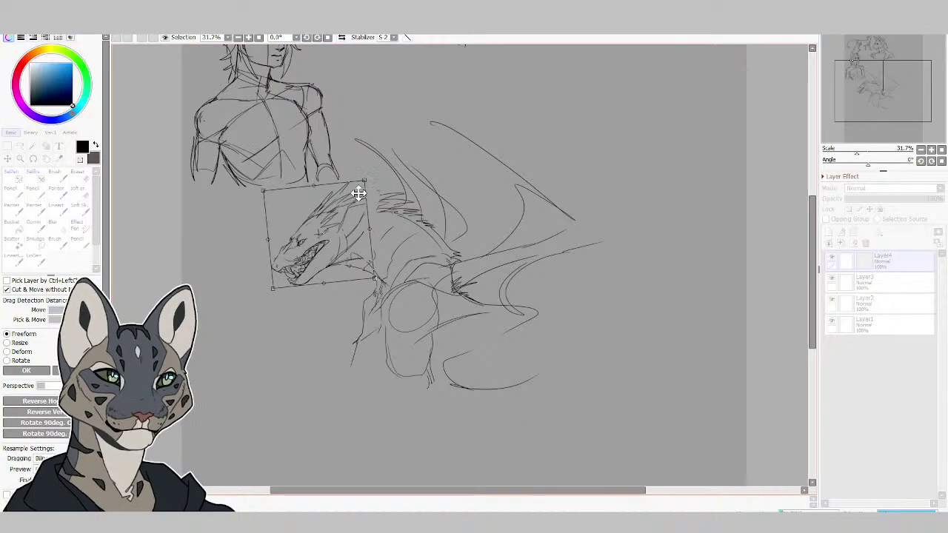
drag(358, 192, 307, 226)
click(26, 370)
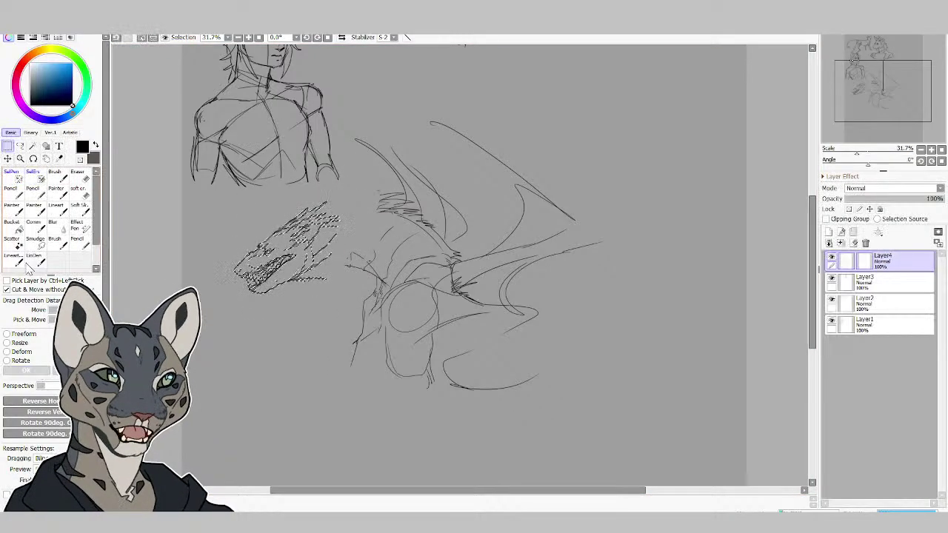
click(16, 259)
key(ctrl+d)
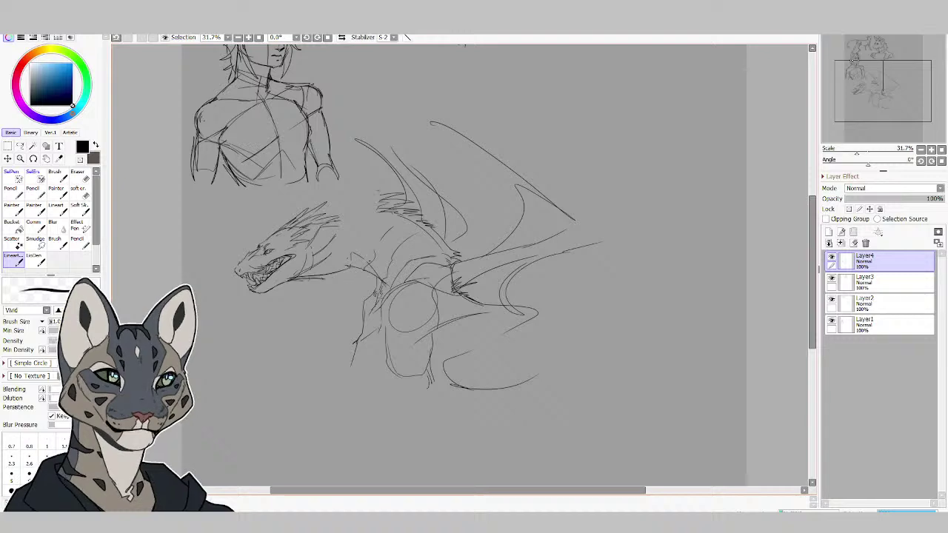
Draw the lengthened neck joining head and body, and fill its upper edge with spiky fur strokes.
drag(302, 279, 375, 266)
drag(303, 221, 396, 208)
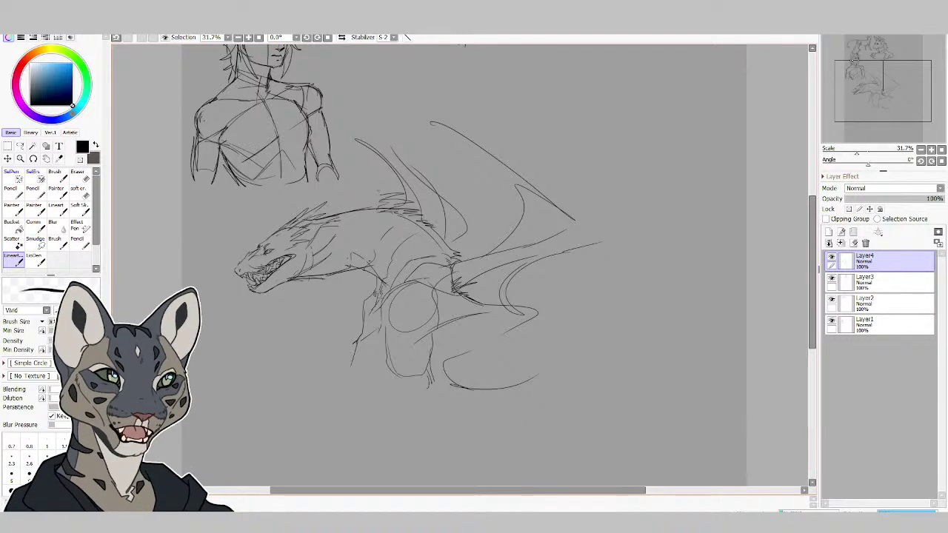
drag(338, 207, 385, 192)
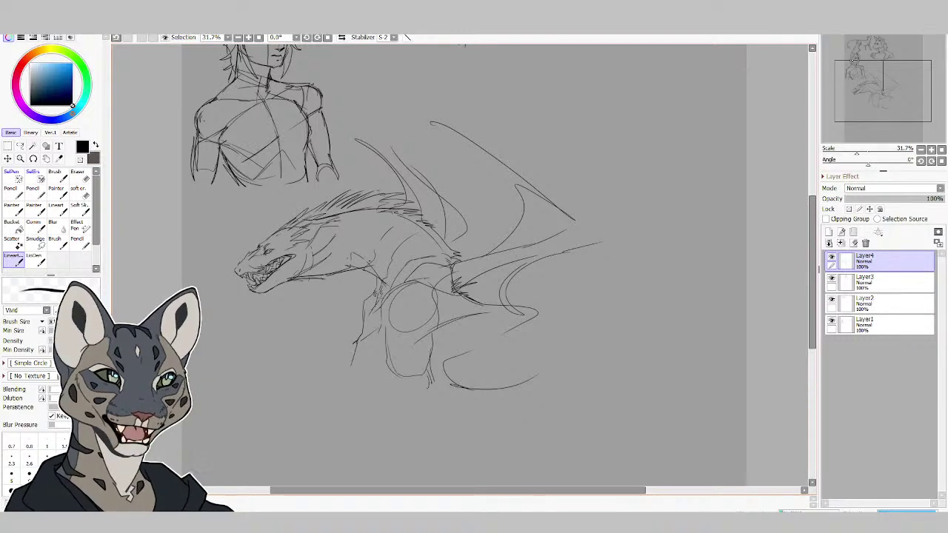
drag(342, 216, 388, 200)
drag(361, 213, 382, 205)
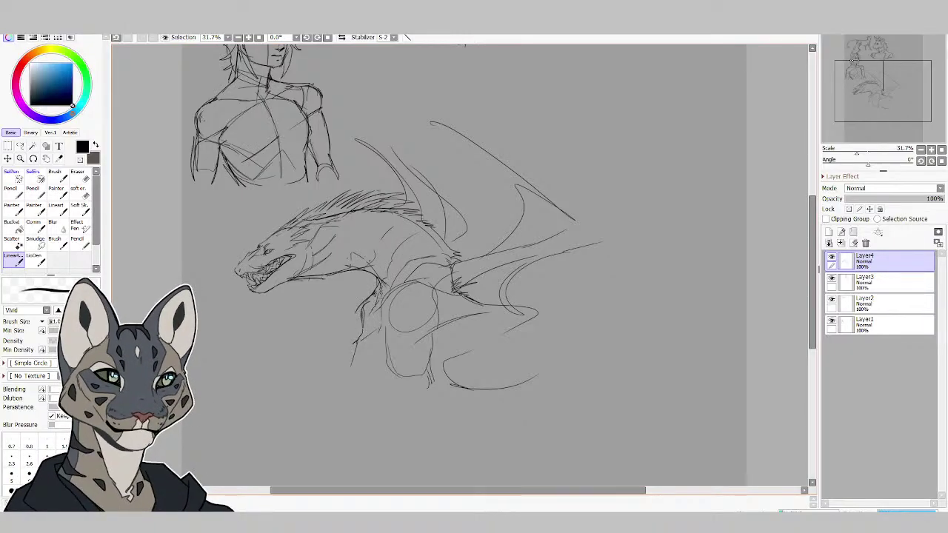
Sketch a long bent foreleg with a paw reaching forward beneath the creature's shoulder.
mouse_move(359, 335)
mouse_down()
mouse_move(364, 324)
mouse_move(383, 331)
mouse_move(394, 376)
mouse_move(428, 378)
mouse_up()
mouse_move(403, 373)
mouse_down()
mouse_move(428, 379)
mouse_move(440, 356)
mouse_move(446, 383)
mouse_move(413, 400)
mouse_move(365, 388)
mouse_move(339, 424)
mouse_move(347, 416)
mouse_move(338, 413)
mouse_move(345, 444)
mouse_up()
drag(360, 429, 363, 447)
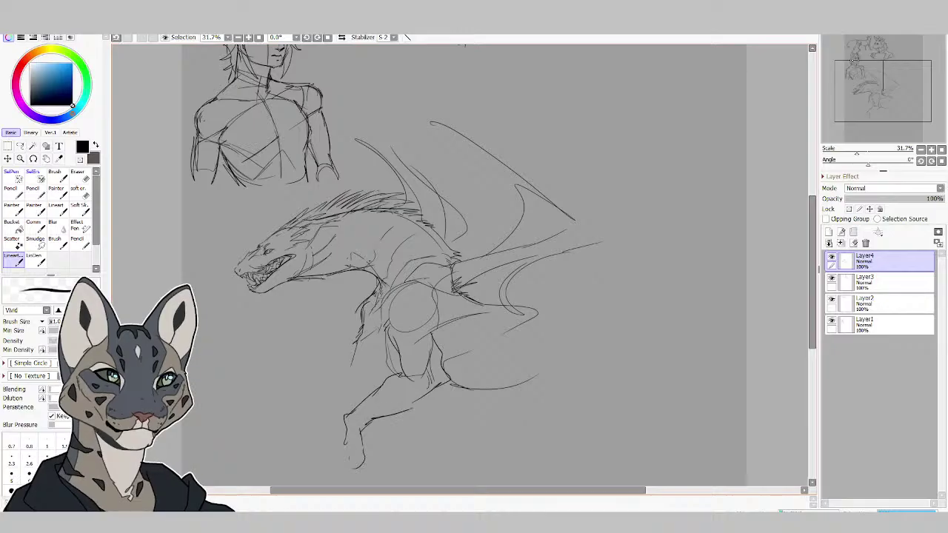
Erase the forelegs and shoulder circle, and redraw the creature's deep chest, belly and back as long sweeping lines.
key(e)
mouse_move(419, 298)
mouse_down()
mouse_move(411, 393)
mouse_move(379, 361)
mouse_move(375, 319)
mouse_up()
click(13, 259)
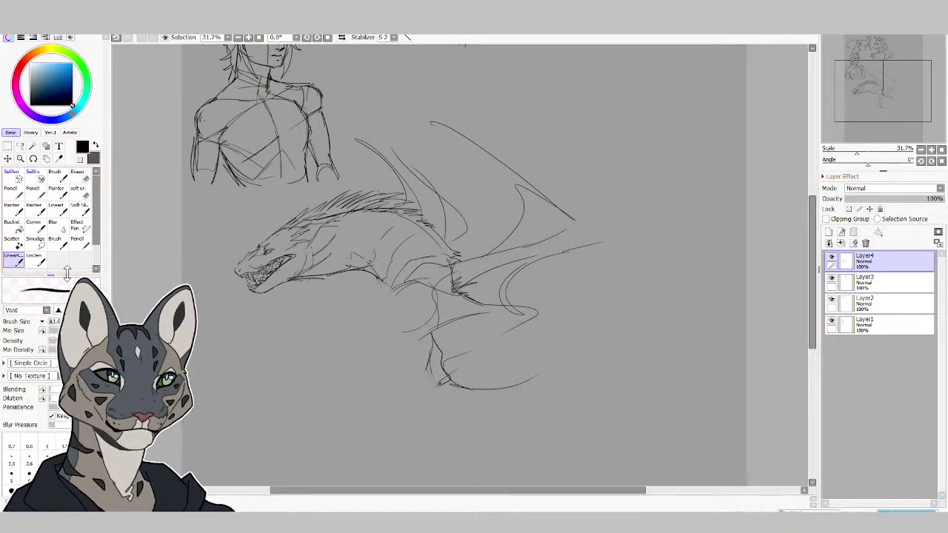
mouse_move(379, 279)
mouse_down()
mouse_move(446, 380)
mouse_move(538, 374)
mouse_move(579, 385)
mouse_up()
drag(489, 299, 585, 385)
Draw a large wing with a curved trailing edge, arching over the creature's back and forward past its head.
mouse_move(599, 388)
mouse_down()
mouse_move(579, 363)
mouse_move(659, 299)
mouse_up()
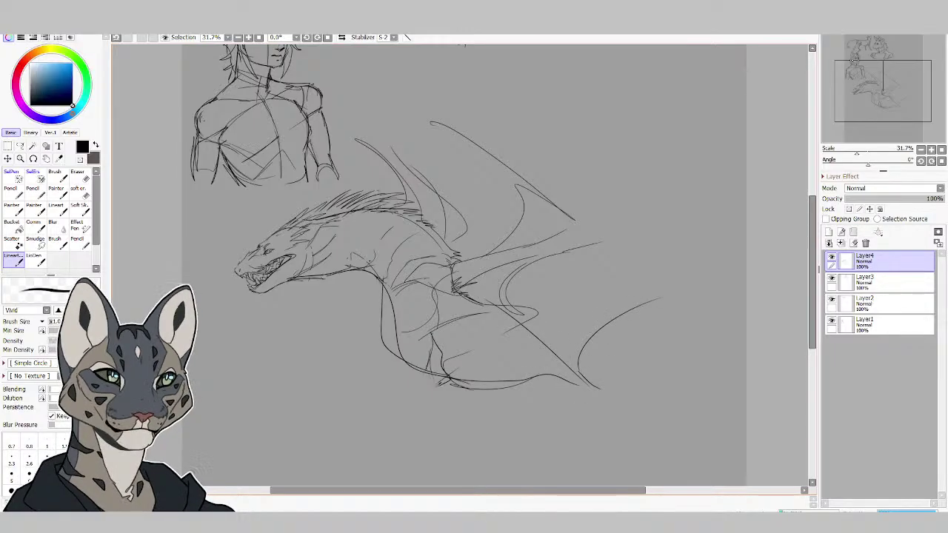
key(h)
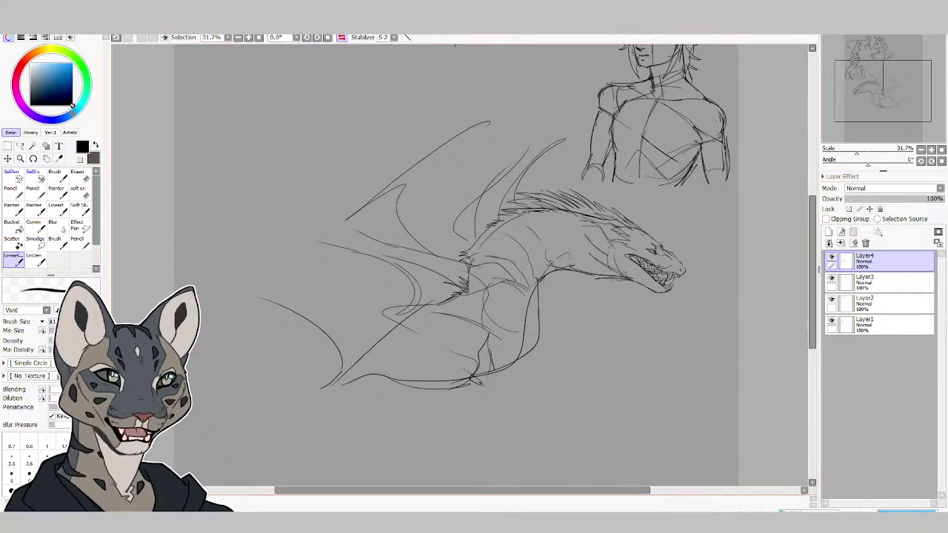
mouse_move(322, 339)
mouse_down()
mouse_move(292, 318)
mouse_move(331, 197)
mouse_up()
drag(268, 308, 528, 85)
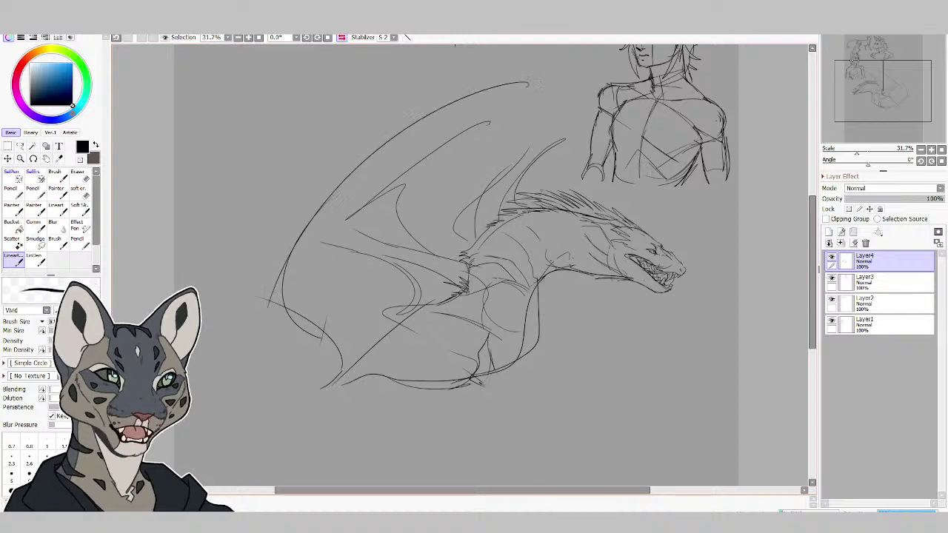
drag(292, 265, 627, 90)
drag(501, 85, 733, 93)
drag(516, 174, 702, 108)
mouse_move(627, 104)
mouse_down()
mouse_move(741, 97)
mouse_move(633, 132)
mouse_move(598, 159)
mouse_up()
Scale down and slightly rotate the whole creature with a freeform transform, shifting it clear of the cat-eared figure.
key(ctrl+t)
drag(519, 244, 429, 138)
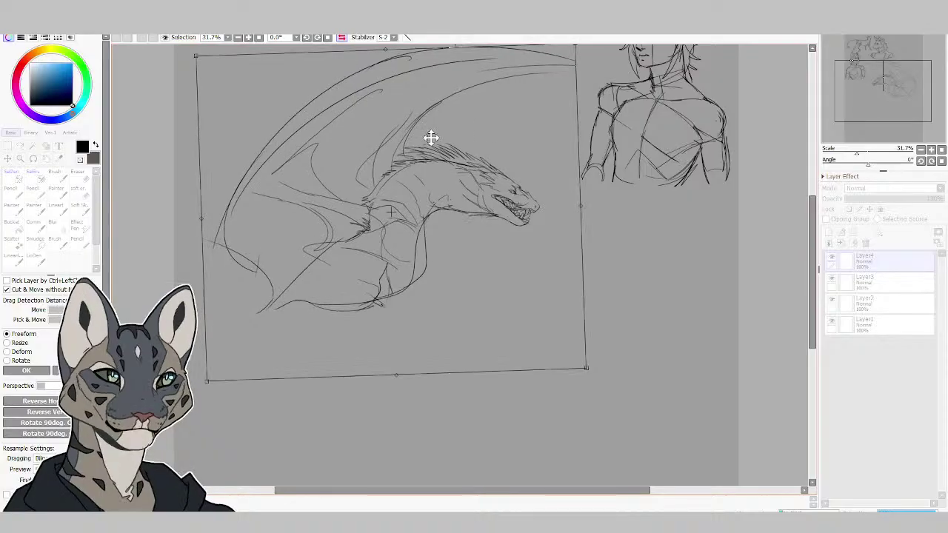
click(27, 371)
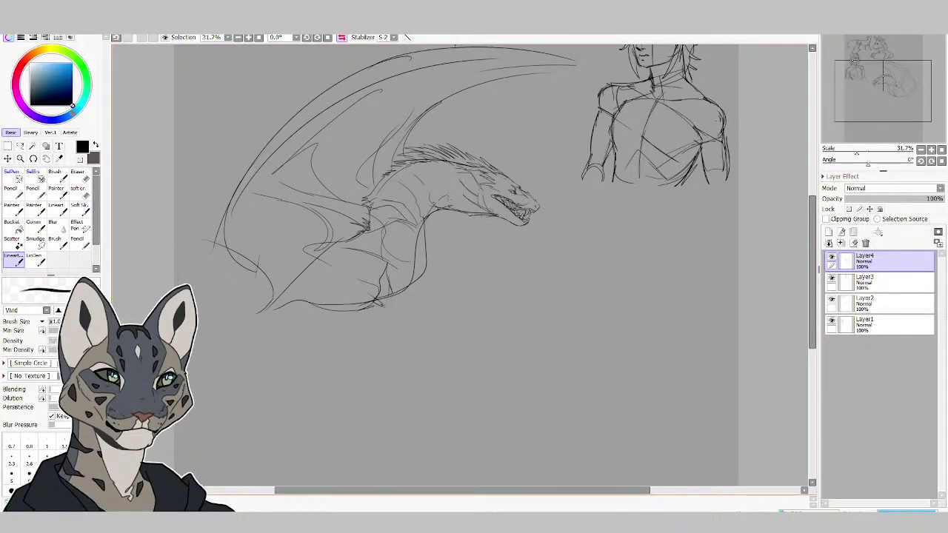
Draw the creature's near foreleg hanging forward below the chest, ending in a clawed paw.
mouse_move(360, 283)
mouse_down()
mouse_move(380, 299)
mouse_move(395, 221)
mouse_move(431, 252)
mouse_move(416, 278)
mouse_move(347, 304)
mouse_move(372, 304)
mouse_move(351, 335)
mouse_up()
mouse_move(379, 309)
mouse_down()
mouse_move(395, 339)
mouse_move(383, 348)
mouse_move(423, 371)
mouse_up()
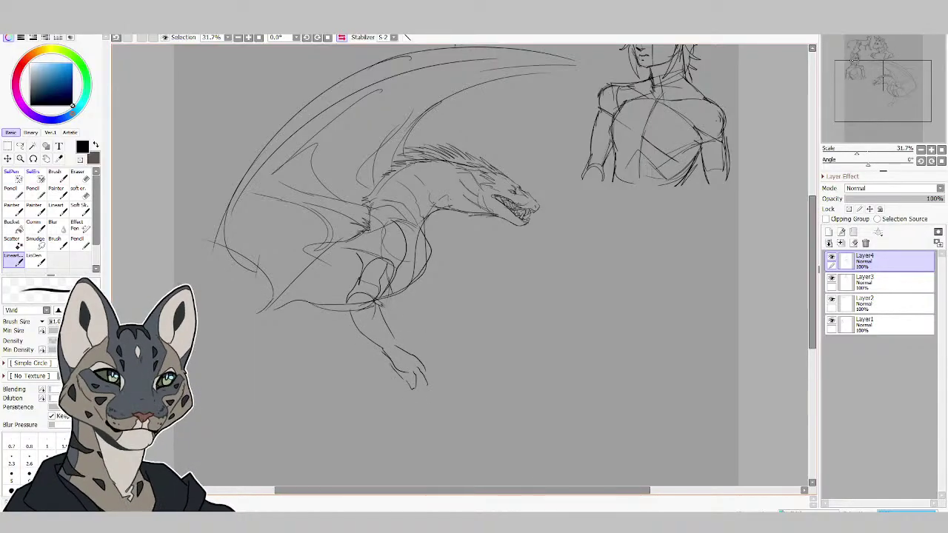
mouse_move(383, 349)
mouse_down()
mouse_move(406, 346)
mouse_move(351, 314)
mouse_up()
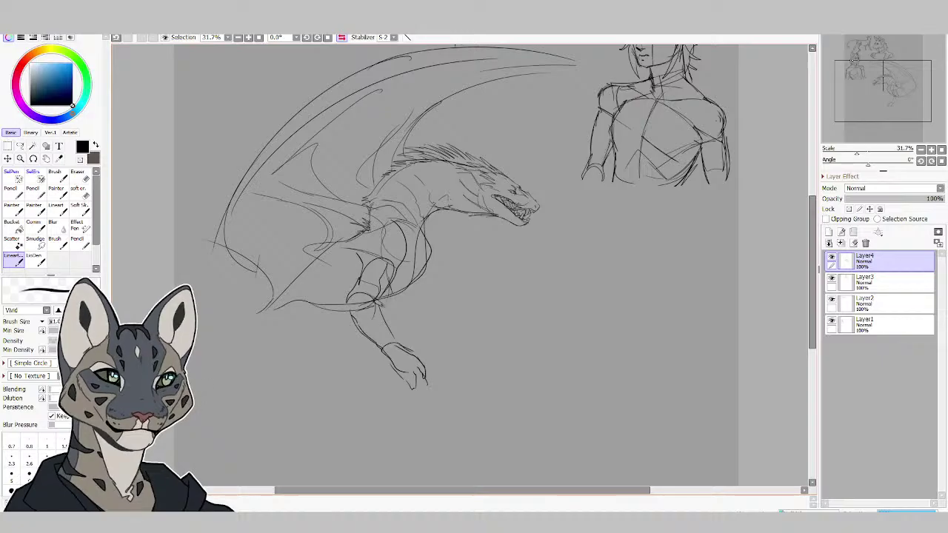
drag(361, 234, 295, 280)
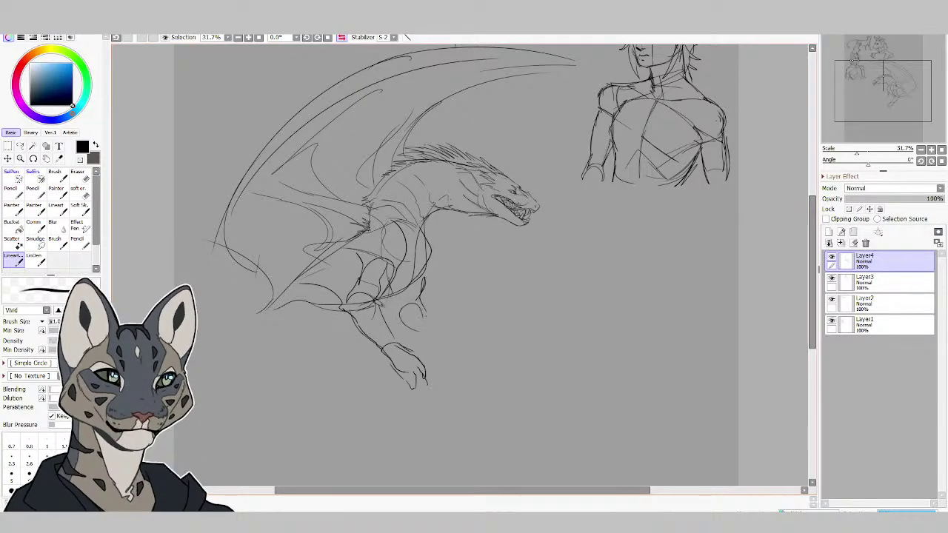
Draw the far foreleg beside the near one, with a wrist and curled, clawed toes.
mouse_move(425, 312)
mouse_down()
mouse_move(440, 337)
mouse_move(429, 361)
mouse_move(439, 370)
mouse_up()
mouse_move(445, 357)
mouse_down()
mouse_move(449, 381)
mouse_move(435, 378)
mouse_move(448, 398)
mouse_move(438, 408)
mouse_move(430, 402)
mouse_up()
drag(418, 337, 433, 356)
drag(398, 308, 409, 327)
drag(379, 296, 395, 311)
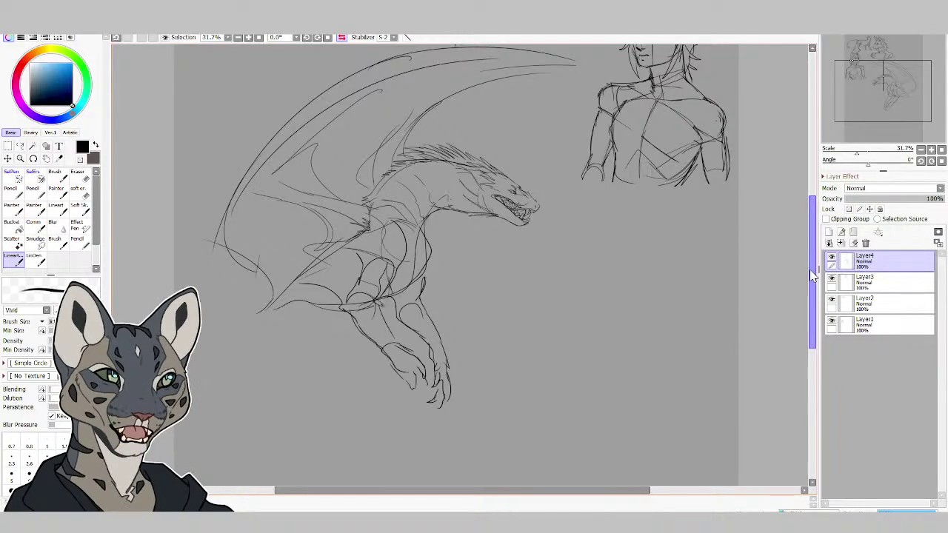
Move the creature layer towards the page centre so its wing tip overlaps the cat-eared figure's shoulder.
mouse_move(813, 275)
mouse_down()
mouse_move(818, 254)
mouse_move(818, 271)
mouse_up()
click(7, 158)
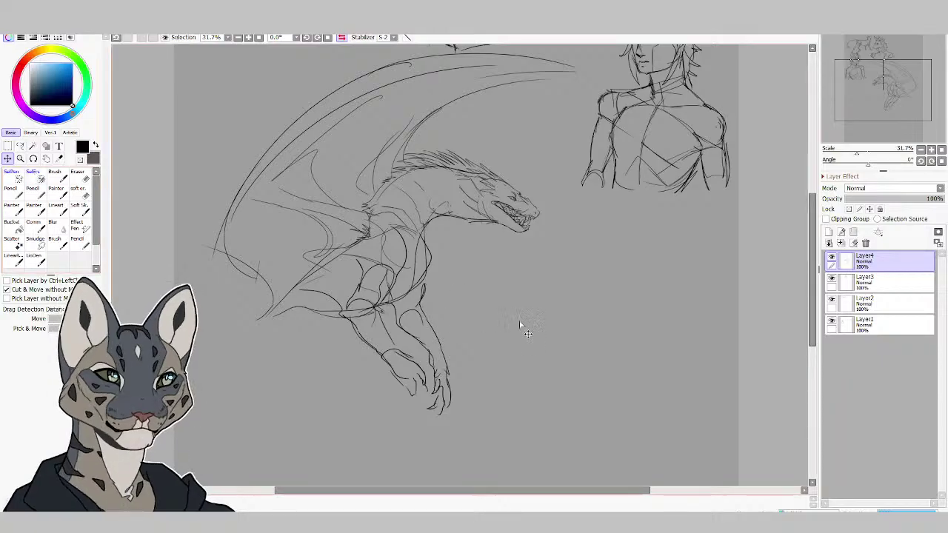
mouse_move(519, 320)
mouse_down()
mouse_move(589, 319)
mouse_move(600, 338)
mouse_move(623, 342)
mouse_move(610, 347)
mouse_up()
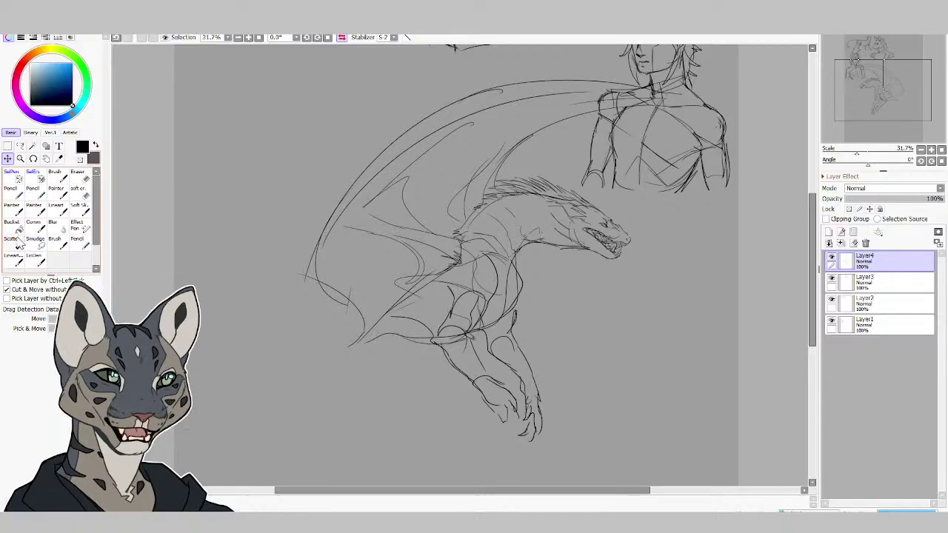
Redraw the wing's outer edge as one long, downward-curving line and erase the old scalloped edge.
click(20, 261)
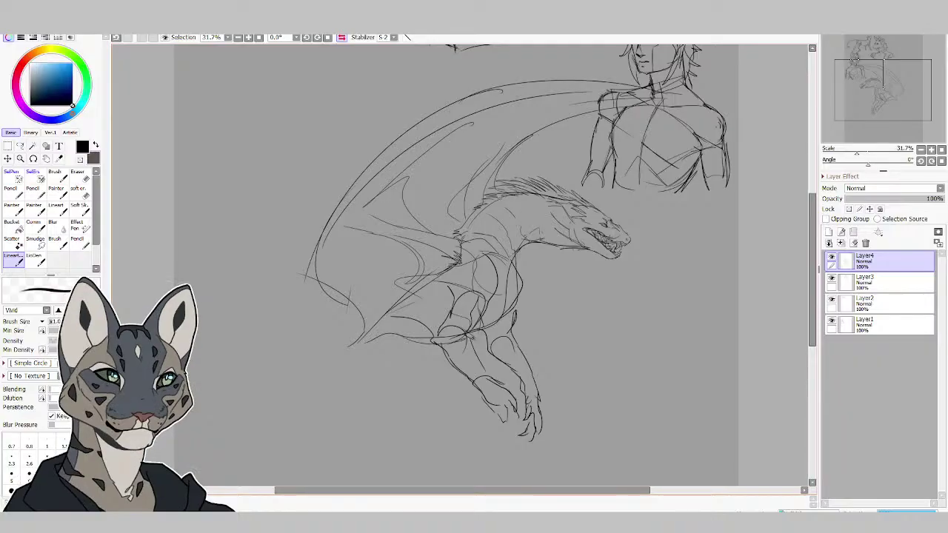
drag(342, 221, 332, 364)
drag(339, 274, 326, 363)
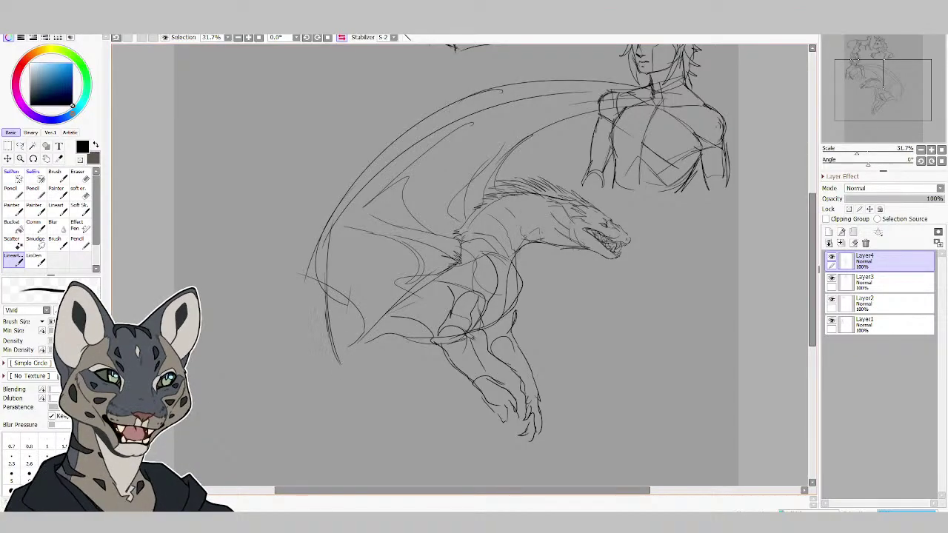
drag(330, 311, 324, 337)
drag(377, 147, 323, 313)
click(78, 177)
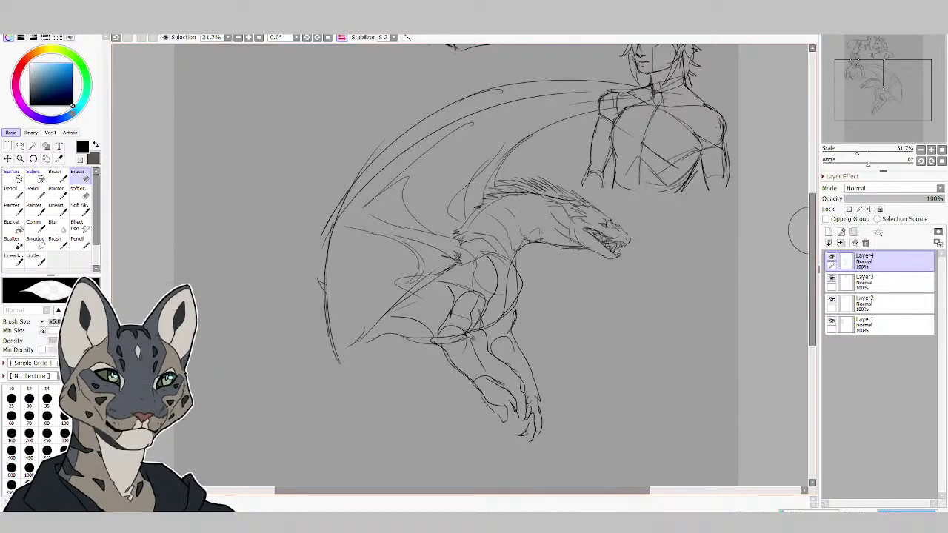
Sketch the creature's lower torso tapering down and back from the ribcage into an angular hip block.
drag(813, 243, 812, 163)
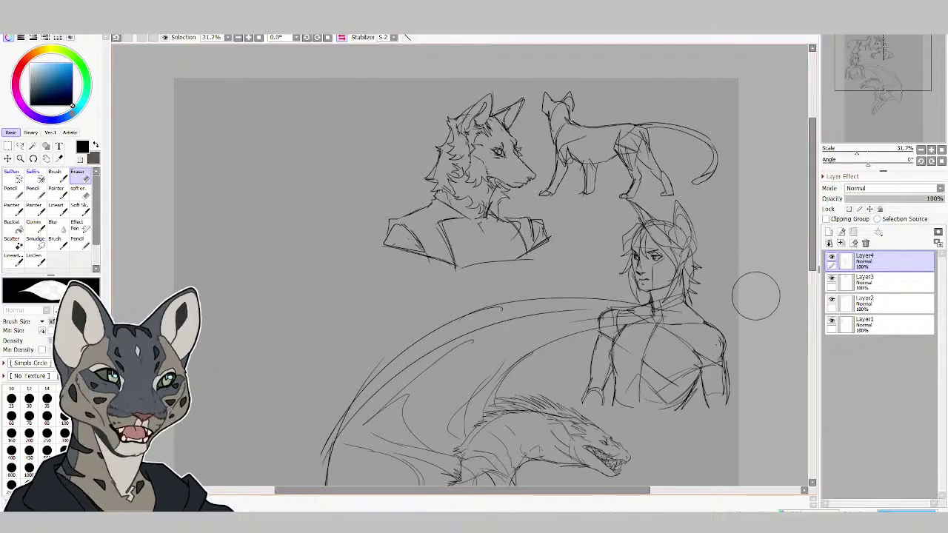
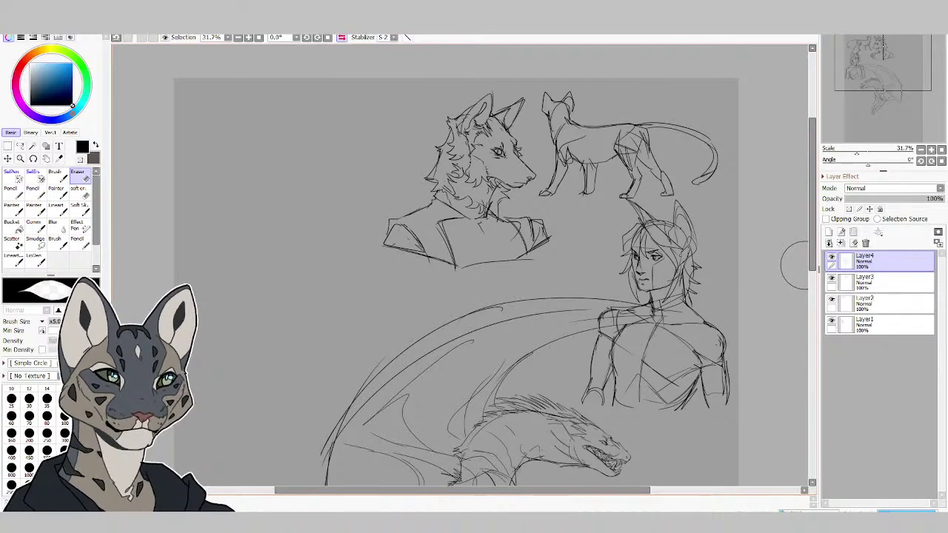
drag(811, 193, 812, 270)
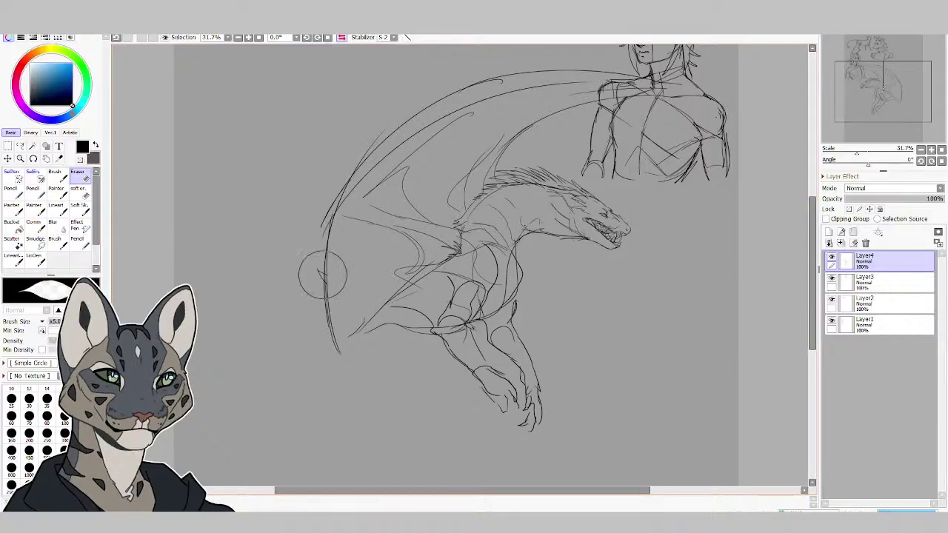
click(15, 259)
mouse_move(391, 298)
mouse_down()
mouse_move(335, 357)
mouse_move(400, 385)
mouse_move(433, 341)
mouse_move(407, 356)
mouse_up()
drag(384, 364, 368, 416)
drag(366, 390, 322, 428)
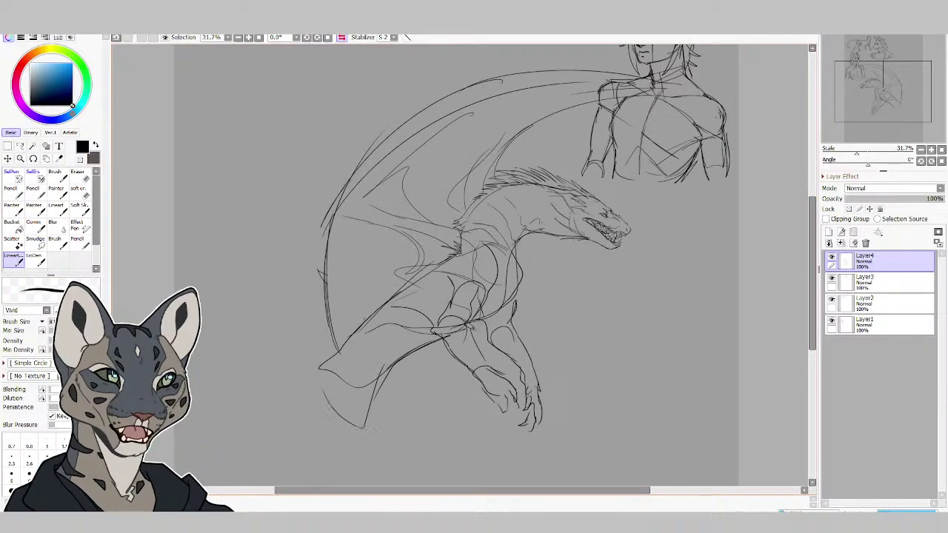
mouse_move(315, 359)
mouse_down()
mouse_move(347, 442)
mouse_move(355, 437)
mouse_up()
Sketch the far thigh beneath the hips, add the haunch contours, and clean up the doubled back line.
drag(369, 402, 404, 394)
mouse_move(404, 383)
mouse_down()
mouse_move(404, 397)
mouse_move(425, 408)
mouse_move(428, 397)
mouse_up()
mouse_move(397, 340)
mouse_down()
mouse_move(425, 373)
mouse_move(424, 354)
mouse_up()
drag(392, 360, 402, 372)
drag(397, 333, 363, 389)
drag(370, 368, 363, 407)
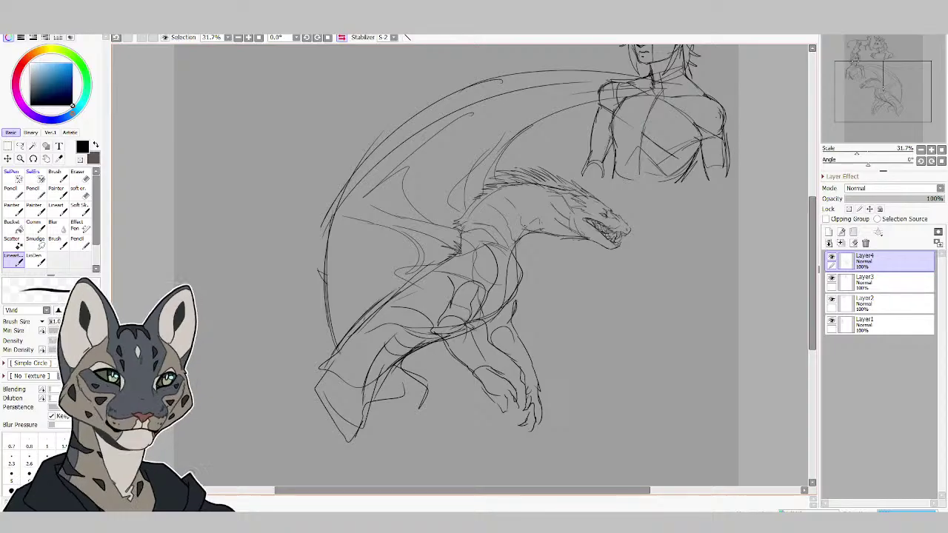
key(e)
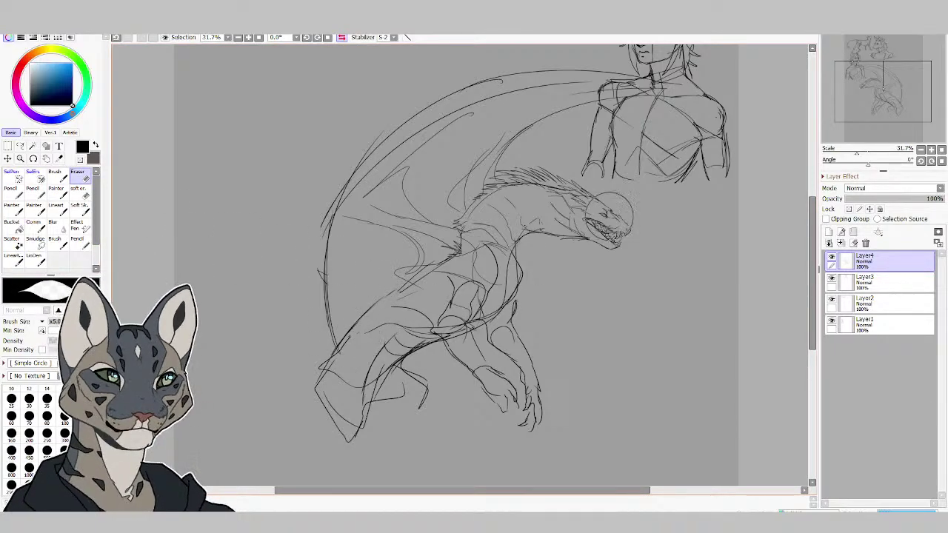
Draw a long tail sweeping down from the hips, curving under the body and rising to a hooked tip.
click(341, 37)
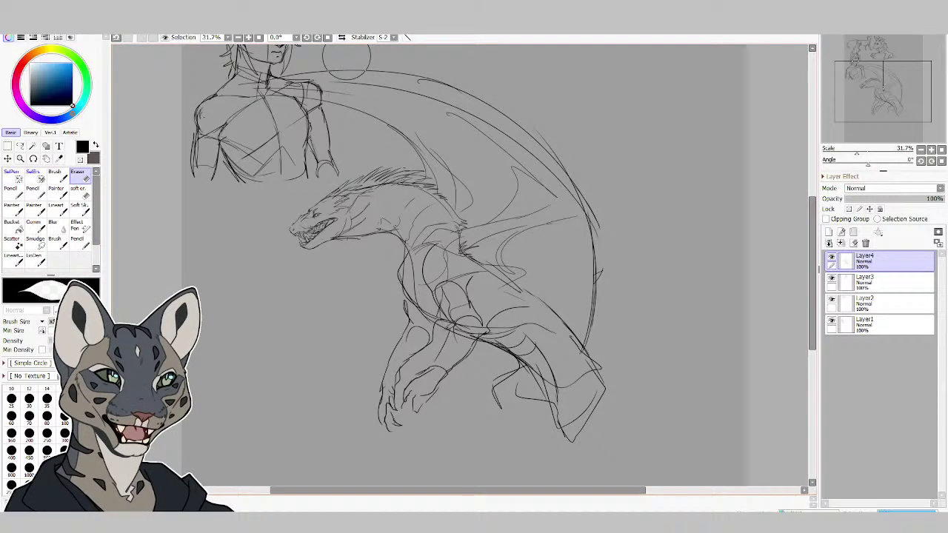
click(238, 37)
click(20, 158)
drag(271, 89, 733, 435)
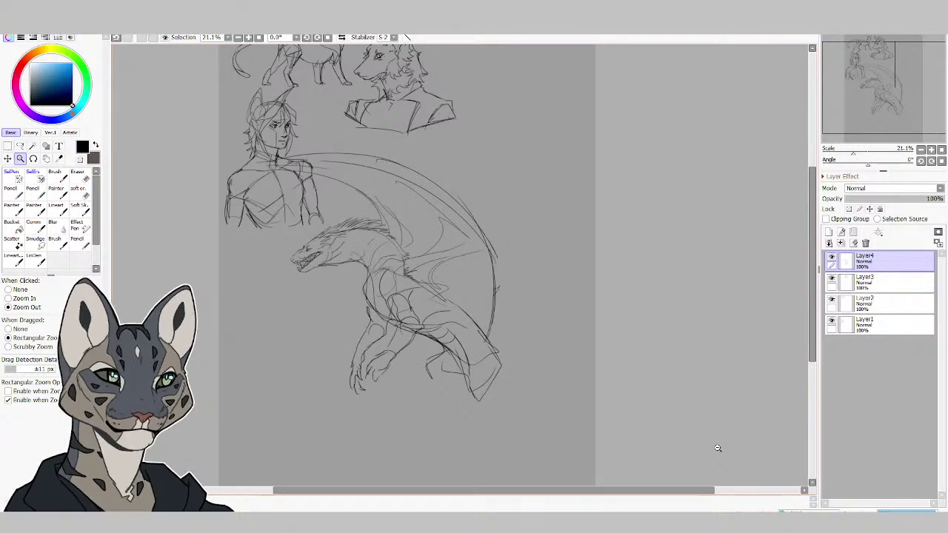
drag(811, 347, 811, 363)
click(15, 258)
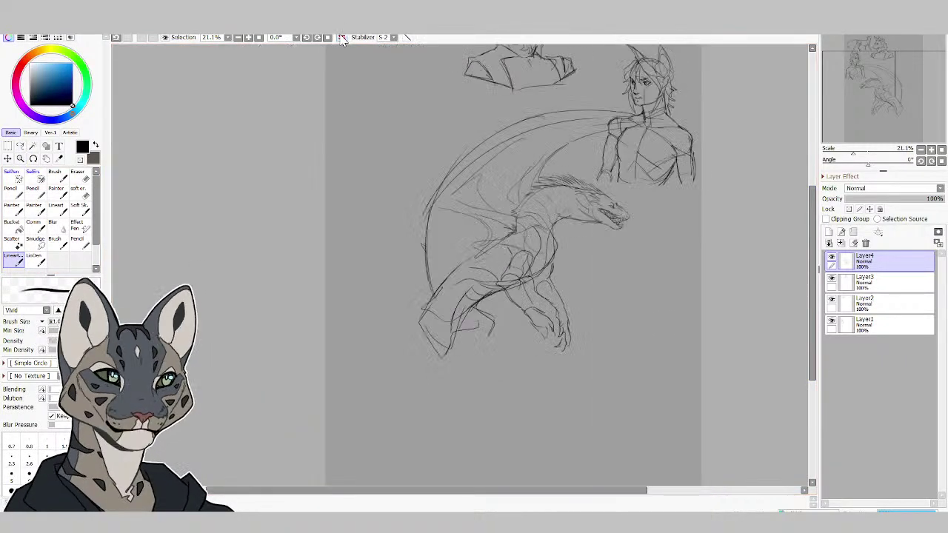
key(h)
drag(438, 293, 403, 447)
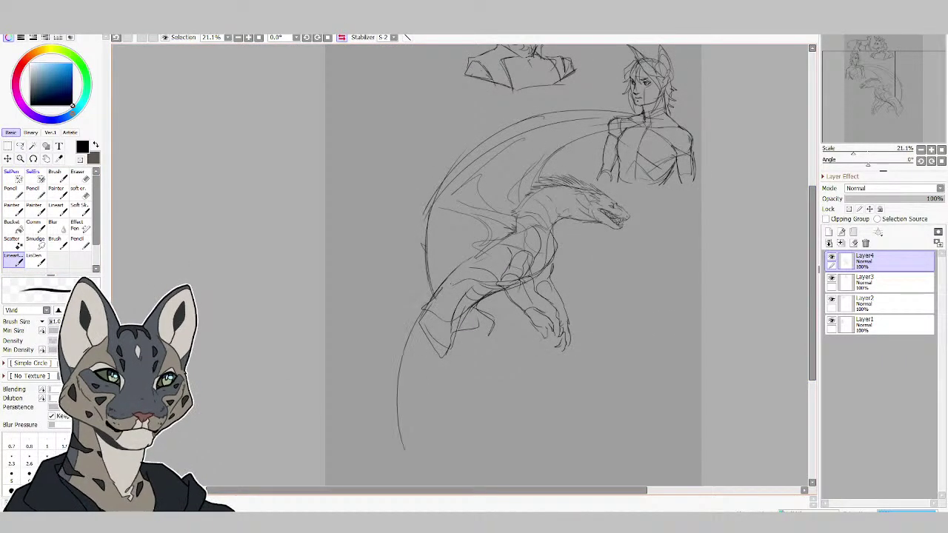
mouse_move(442, 327)
mouse_down()
mouse_move(421, 437)
mouse_move(443, 470)
mouse_up()
drag(400, 437, 456, 474)
mouse_move(426, 428)
mouse_down()
mouse_move(480, 468)
mouse_move(515, 457)
mouse_move(638, 324)
mouse_move(662, 315)
mouse_move(679, 340)
mouse_up()
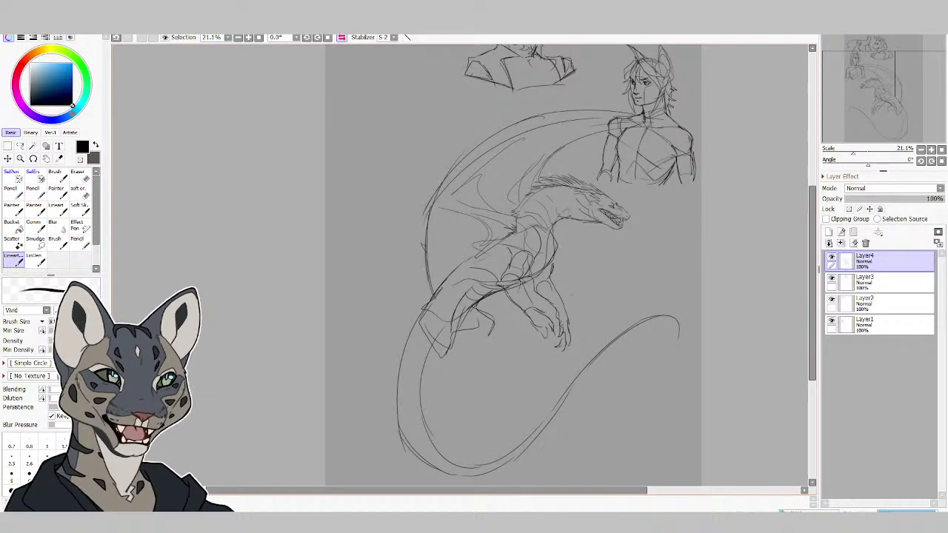
Draw the creature's two hind legs hanging below the hips, the far one reaching forward to a clawed paw.
mouse_move(434, 344)
mouse_down()
mouse_move(430, 377)
mouse_move(447, 358)
mouse_up()
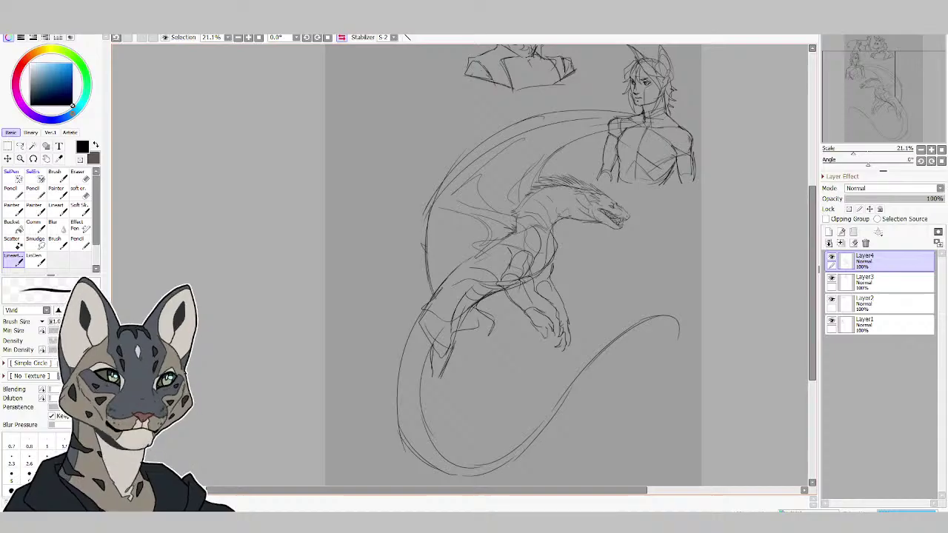
mouse_move(462, 297)
mouse_down()
mouse_move(453, 346)
mouse_move(464, 357)
mouse_up()
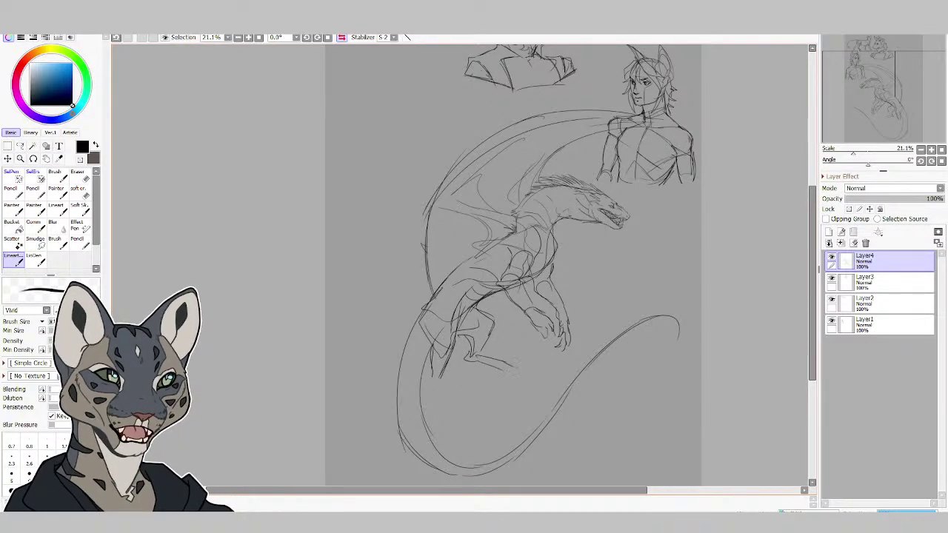
drag(514, 370, 526, 390)
mouse_move(432, 362)
mouse_down()
mouse_move(424, 379)
mouse_move(446, 410)
mouse_up()
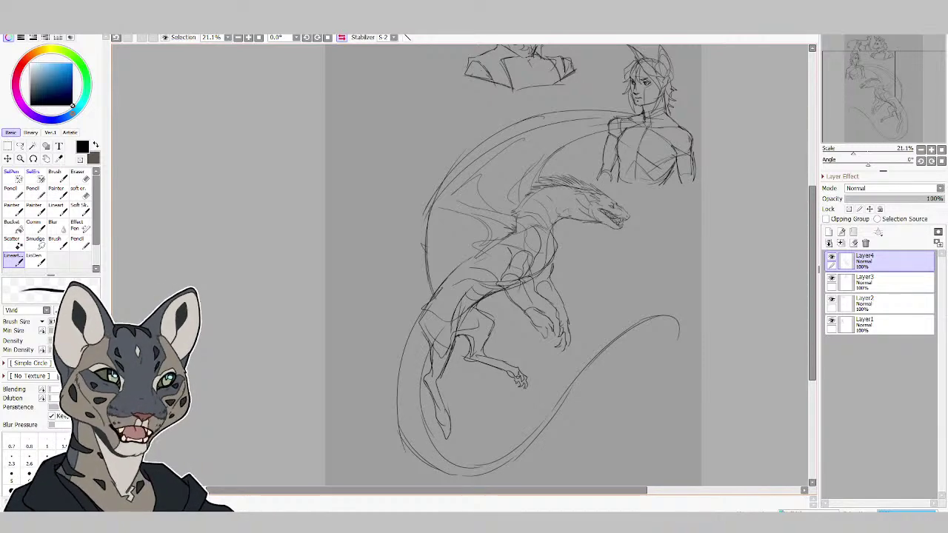
Erase the hindquarters, hind legs and tail, and redraw a curled-under rump with a folded thigh and hind leg.
key(e)
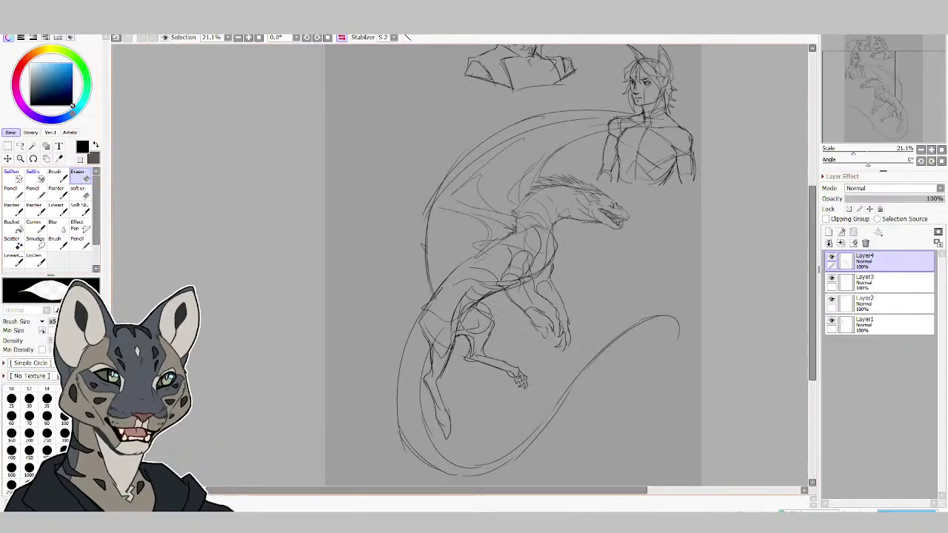
mouse_move(425, 319)
mouse_down()
mouse_move(423, 352)
mouse_move(467, 304)
mouse_move(434, 424)
mouse_move(444, 445)
mouse_move(503, 342)
mouse_move(485, 445)
mouse_move(490, 481)
mouse_move(536, 414)
mouse_move(635, 332)
mouse_move(609, 355)
mouse_up()
click(13, 256)
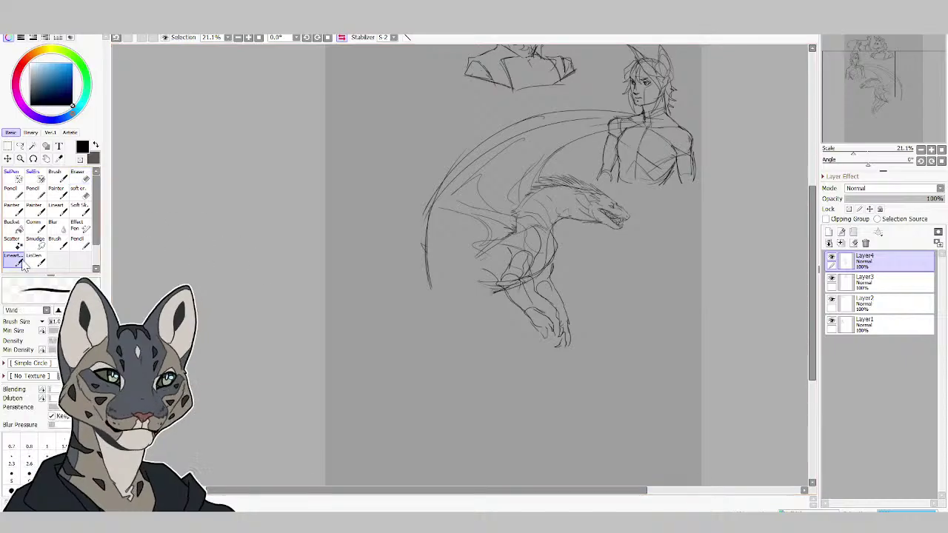
mouse_move(483, 244)
mouse_down()
mouse_move(452, 301)
mouse_move(451, 326)
mouse_move(472, 293)
mouse_move(485, 305)
mouse_move(468, 314)
mouse_move(466, 348)
mouse_move(512, 304)
mouse_move(515, 339)
mouse_move(503, 330)
mouse_up()
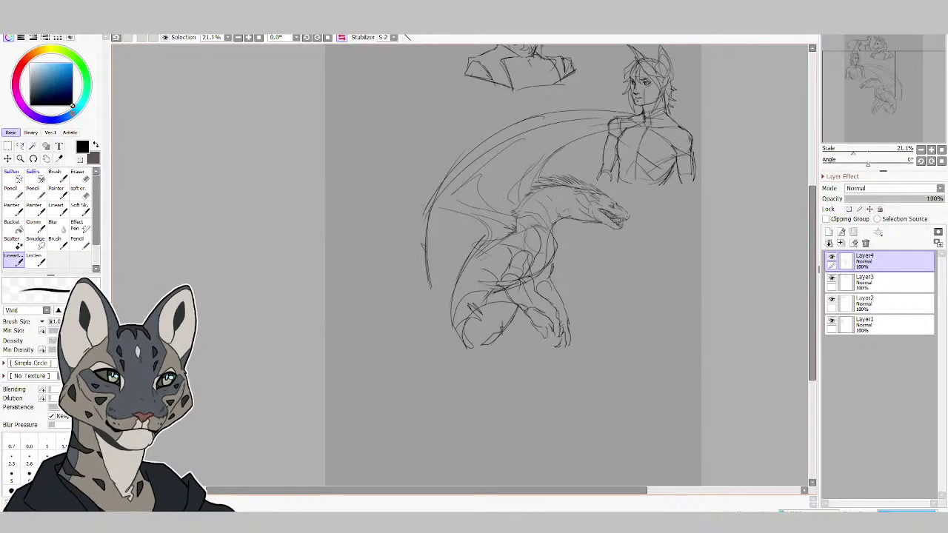
mouse_move(499, 333)
mouse_down()
mouse_move(508, 361)
mouse_move(569, 362)
mouse_up()
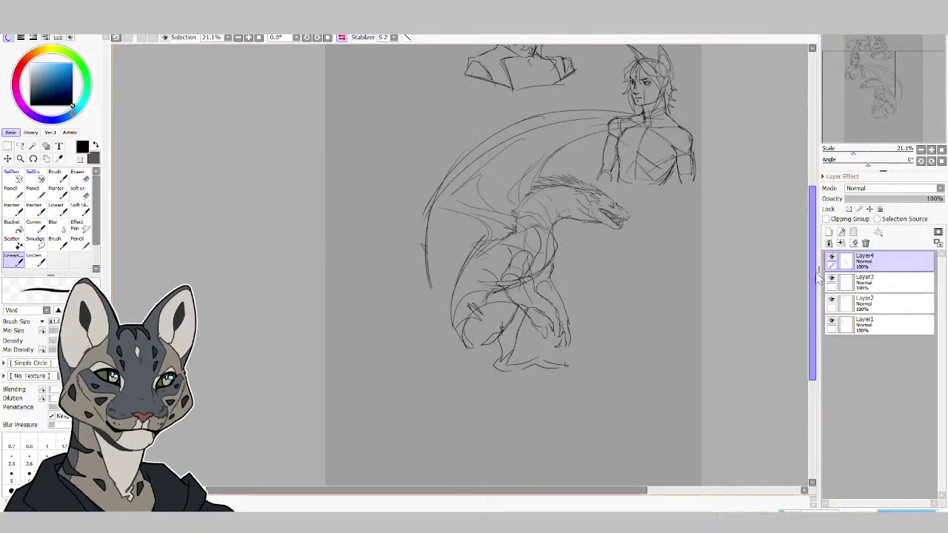
Erase the creature's wing, legs and hindquarters, and move the remaining head and neck up beside the canine bust.
scroll(811, 241, up, 5)
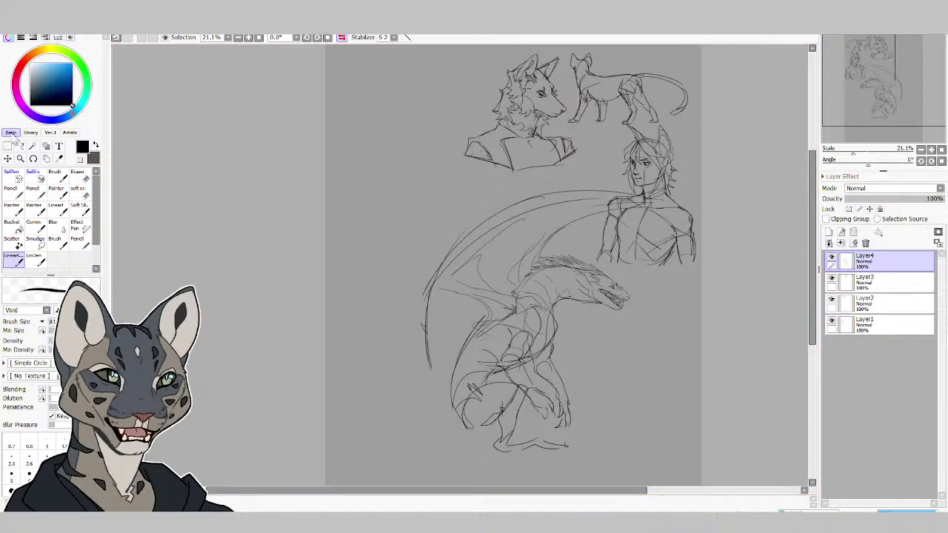
key(ctrl+t)
click(77, 175)
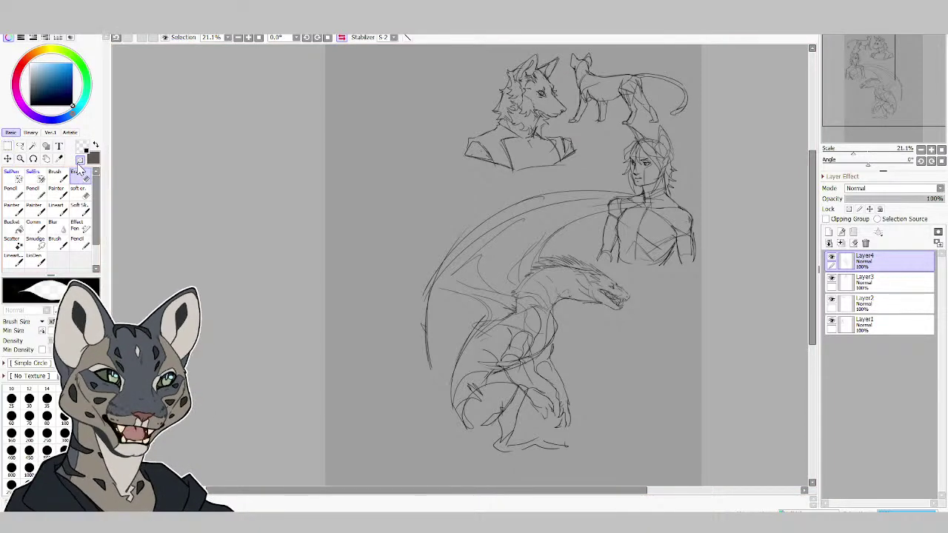
mouse_move(417, 222)
mouse_down()
mouse_move(322, 371)
mouse_move(407, 427)
mouse_move(496, 439)
mouse_move(495, 391)
mouse_move(654, 413)
mouse_up()
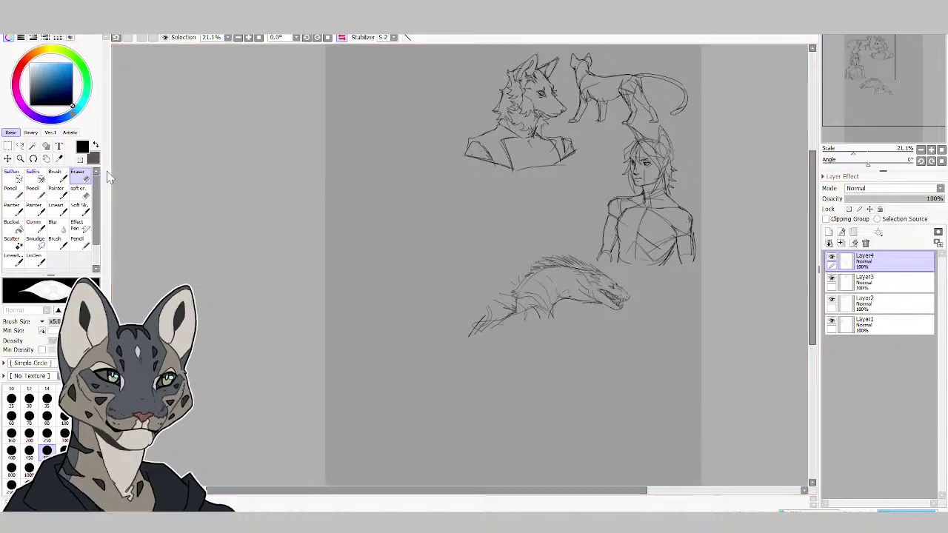
click(8, 158)
mouse_move(619, 337)
mouse_down()
mouse_move(503, 133)
mouse_move(489, 148)
mouse_up()
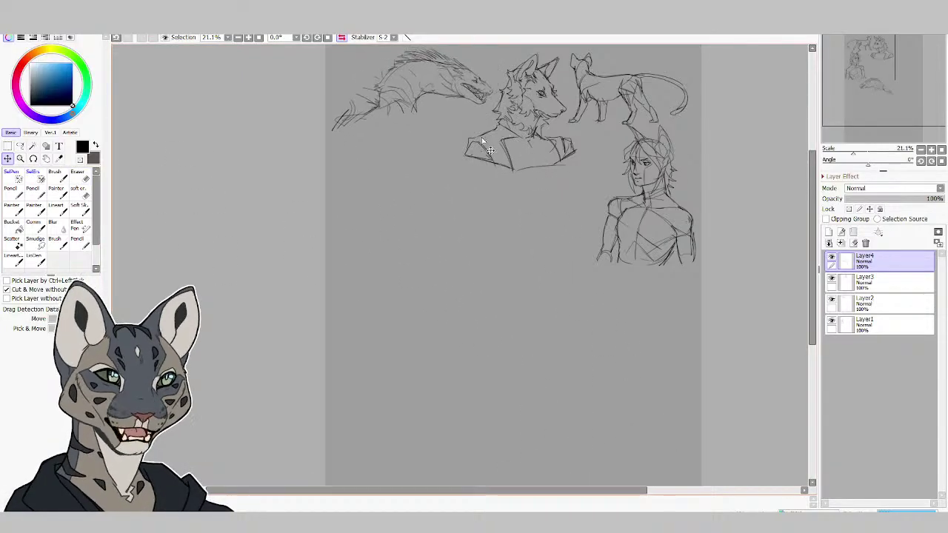
Add a new layer above the creature's layer and mirror the canvas view.
click(828, 232)
key(h)
key(minus)
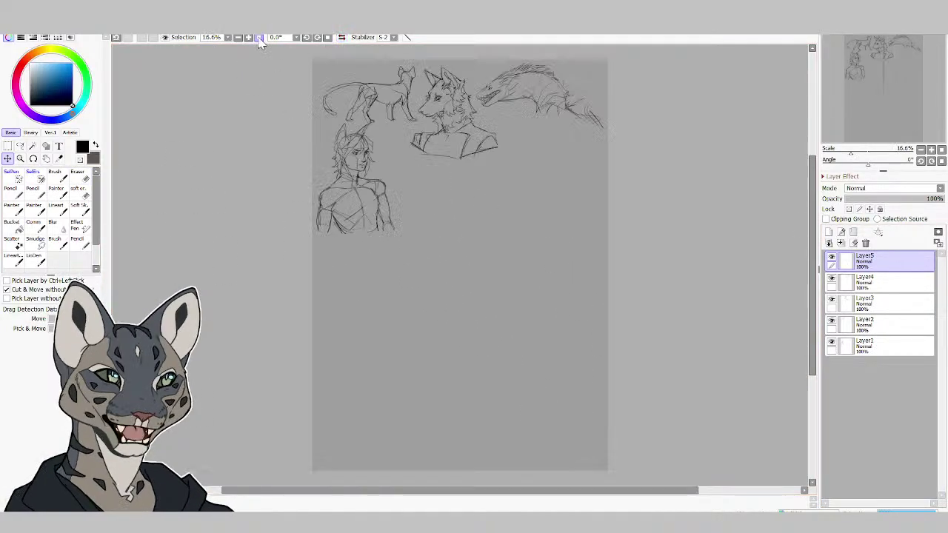
click(20, 159)
drag(267, 337, 676, 78)
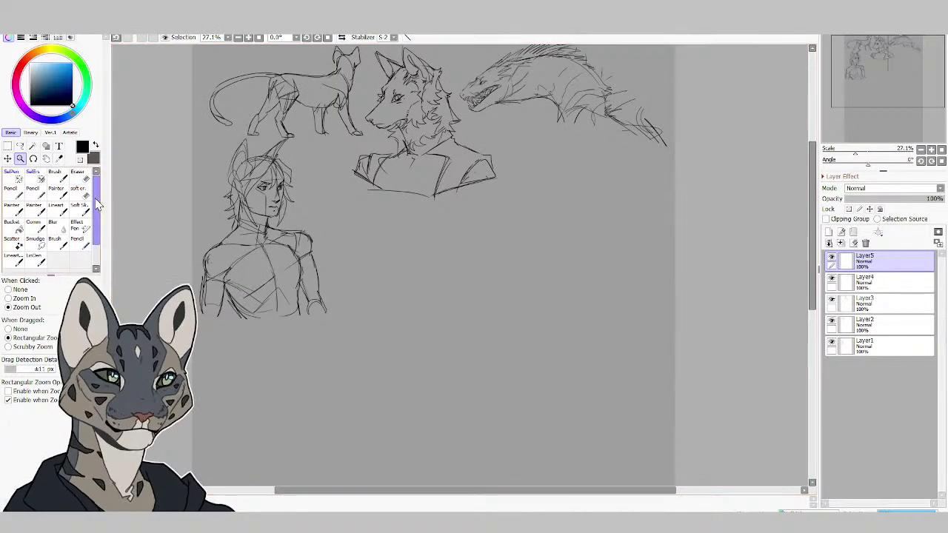
Sketch a low, stretched-out animal body below the bust, with a humped shoulder and a foreleg reaching forward to a paw.
click(13, 259)
mouse_move(455, 228)
mouse_down()
mouse_move(388, 268)
mouse_move(495, 241)
mouse_up()
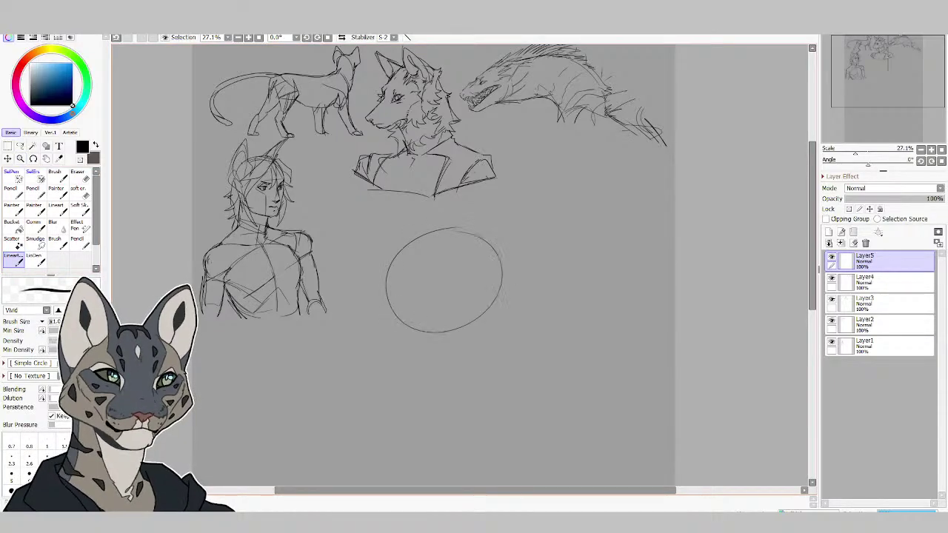
key(ctrl+z)
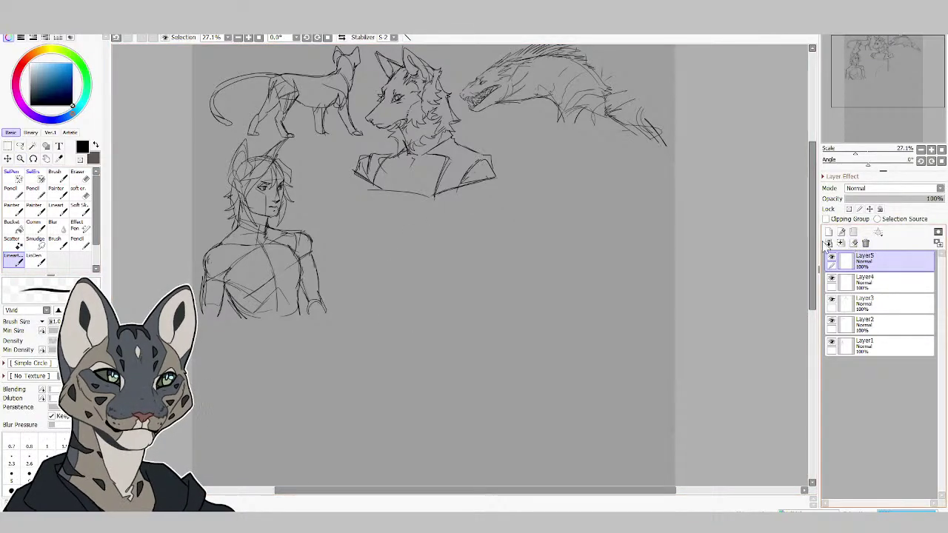
drag(409, 286, 386, 342)
mouse_move(407, 307)
mouse_down()
mouse_move(490, 324)
mouse_move(533, 291)
mouse_up()
drag(465, 286, 515, 304)
mouse_move(406, 271)
mouse_down()
mouse_move(449, 272)
mouse_move(383, 313)
mouse_move(426, 326)
mouse_up()
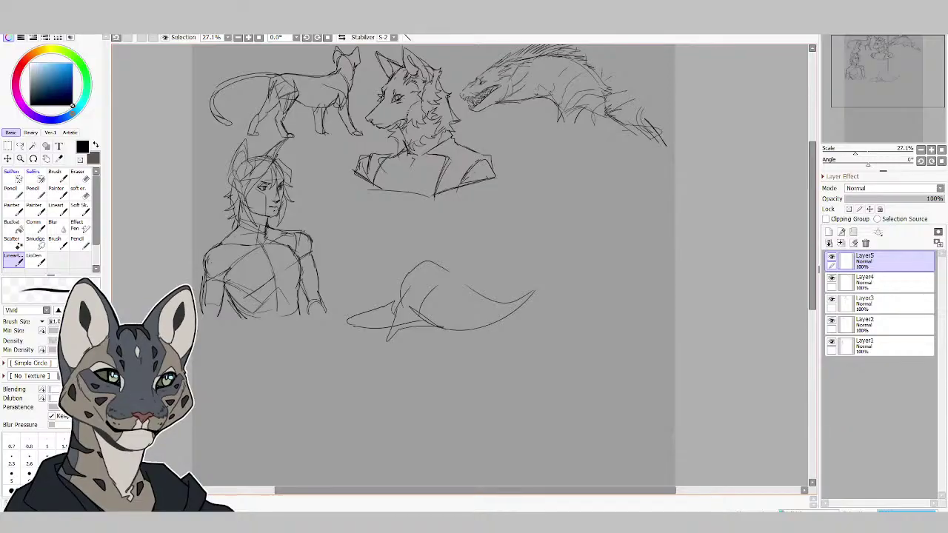
mouse_move(337, 319)
mouse_down()
mouse_move(346, 324)
mouse_move(322, 353)
mouse_move(330, 332)
mouse_up()
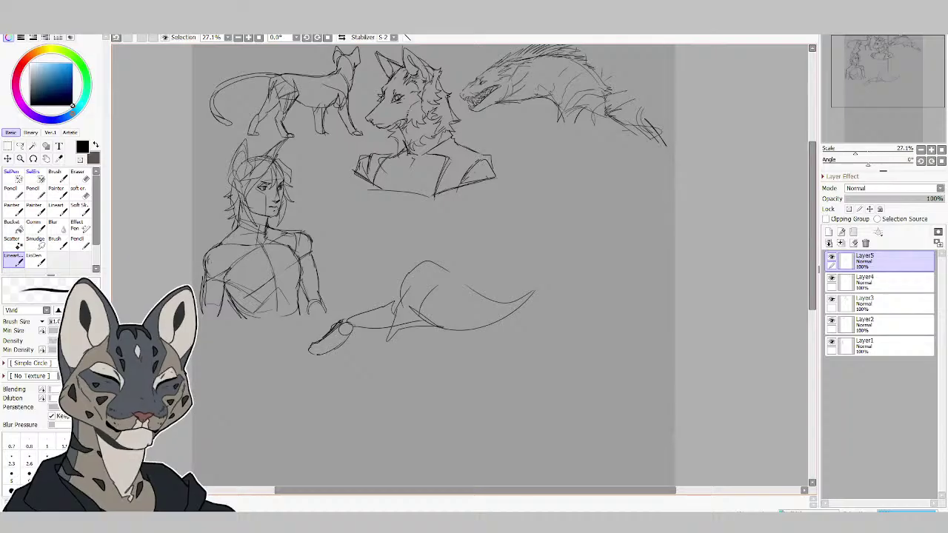
Add the chest and belly contours, the dipped back rising into a rounded rump, and the base of the tail.
key(e)
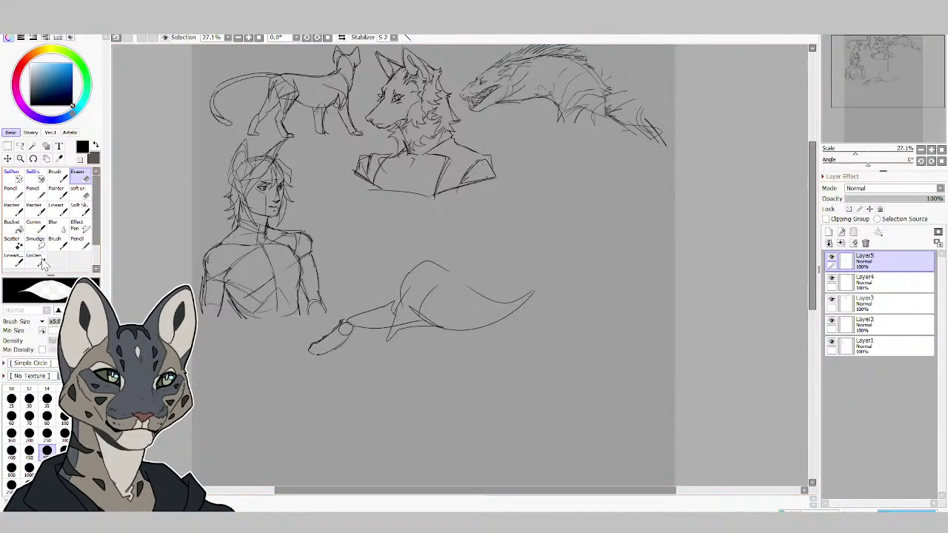
click(12, 258)
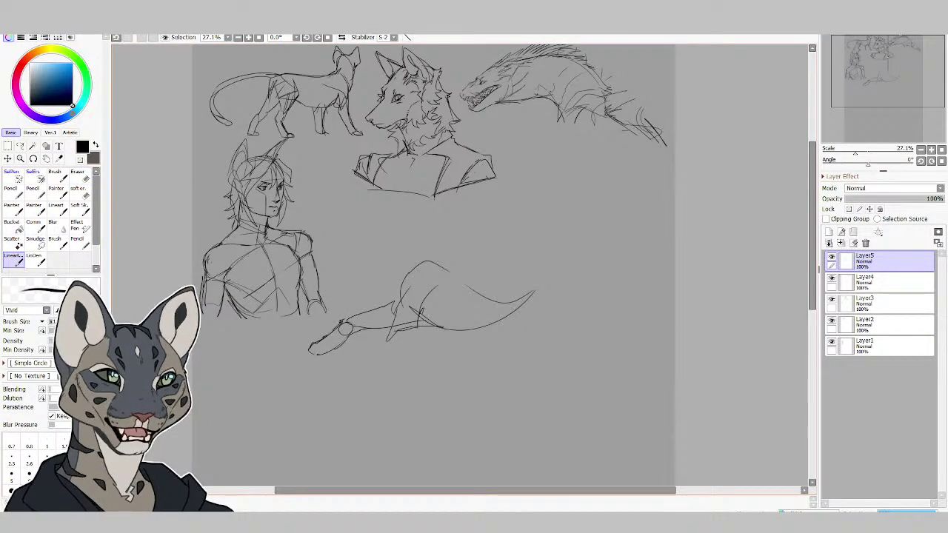
drag(419, 316, 456, 312)
mouse_move(395, 295)
mouse_down()
mouse_move(428, 264)
mouse_move(538, 305)
mouse_move(436, 337)
mouse_up()
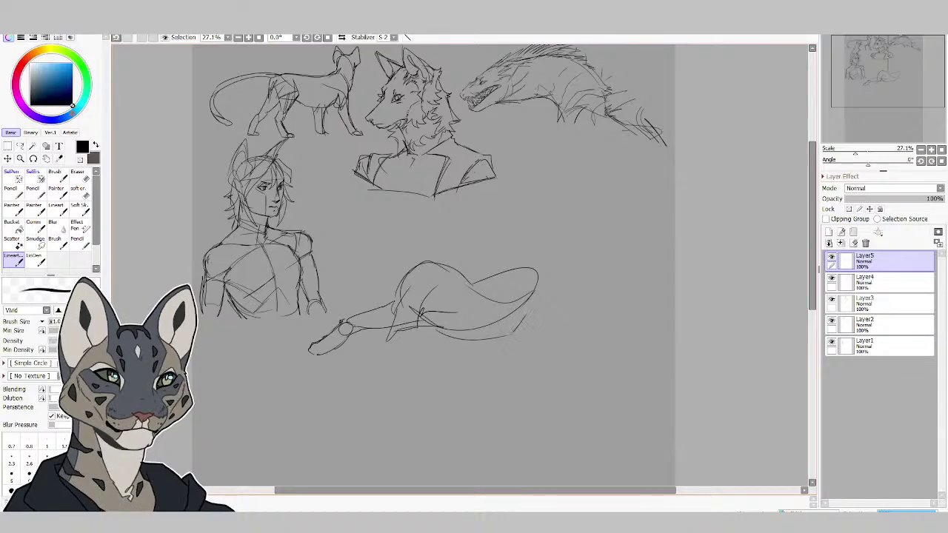
drag(519, 256, 542, 298)
drag(489, 264, 533, 256)
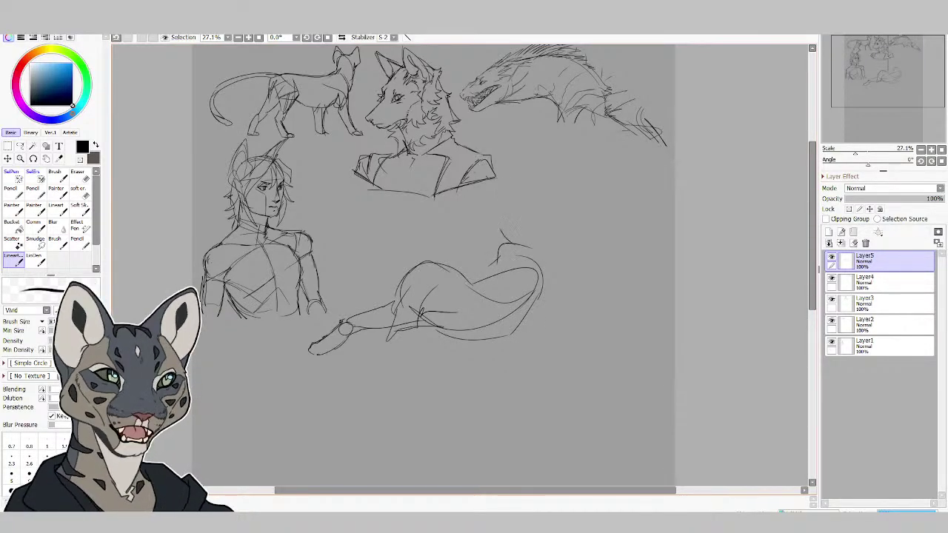
Draw a long tail arching high above the rump, thicken it towards its hooked tip, and erase the stray lines.
mouse_move(506, 179)
mouse_down()
mouse_move(492, 248)
mouse_move(555, 164)
mouse_move(579, 182)
mouse_up()
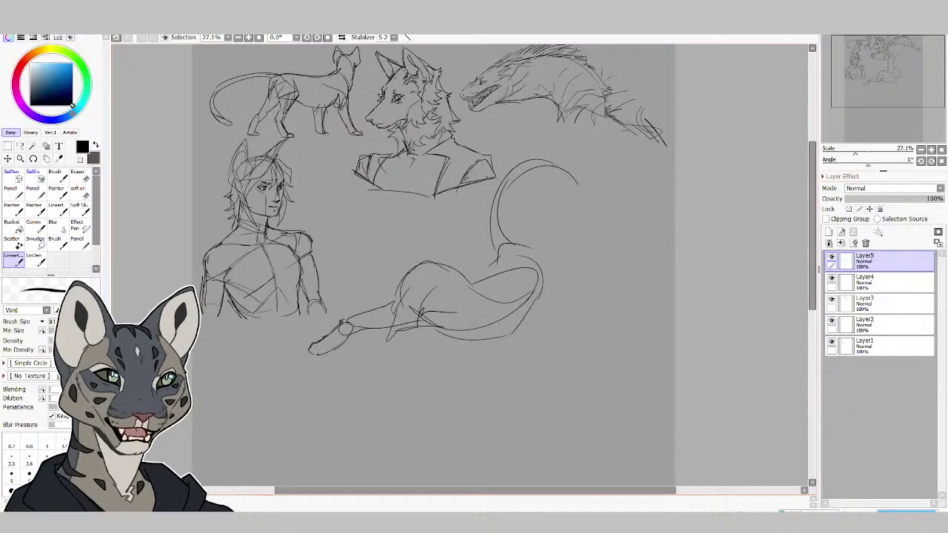
drag(536, 160, 590, 211)
mouse_move(577, 174)
mouse_down()
mouse_move(572, 232)
mouse_move(552, 238)
mouse_move(582, 262)
mouse_up()
drag(564, 238, 582, 262)
drag(556, 172, 574, 230)
mouse_move(497, 197)
mouse_down()
mouse_move(547, 165)
mouse_move(579, 224)
mouse_up()
click(78, 176)
drag(583, 180, 581, 234)
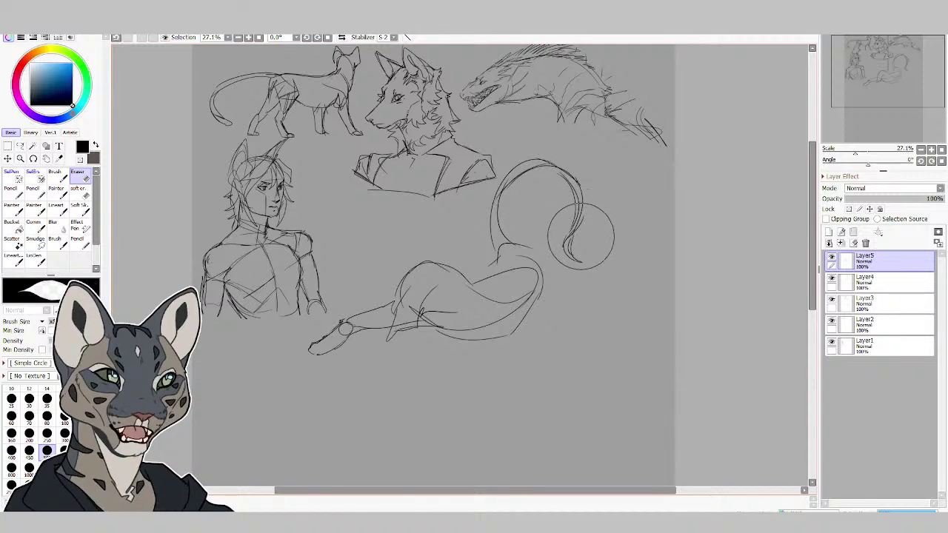
click(13, 256)
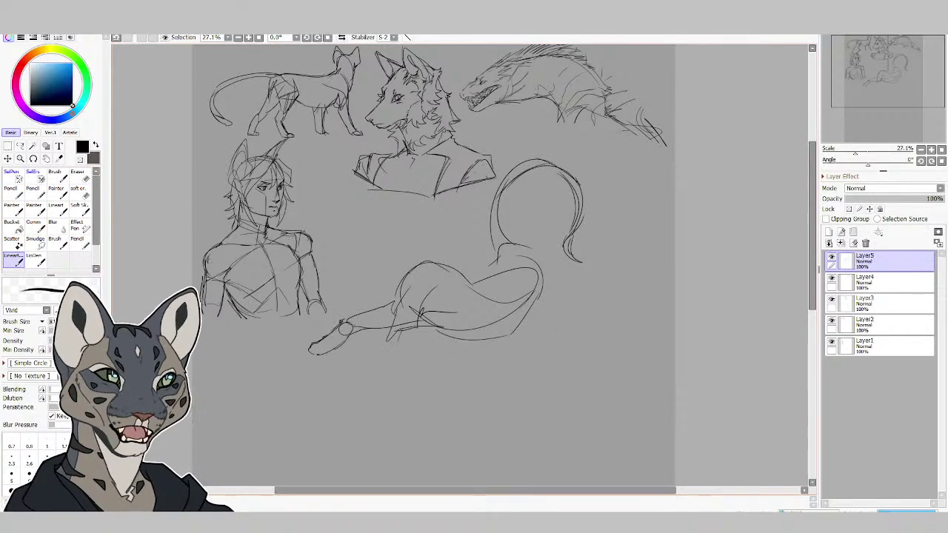
Sketch a second foreleg below the first, bent at the elbow and reaching forward to a toed paw.
mouse_move(392, 330)
mouse_down()
mouse_move(401, 340)
mouse_move(391, 359)
mouse_up()
mouse_move(398, 337)
mouse_down()
mouse_move(370, 341)
mouse_move(364, 356)
mouse_move(419, 350)
mouse_up()
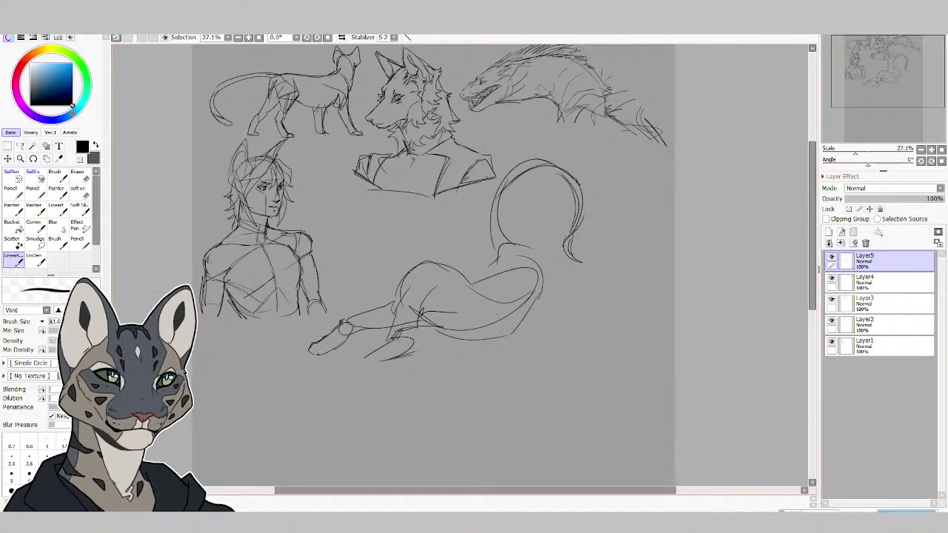
mouse_move(356, 361)
mouse_down()
mouse_move(342, 382)
mouse_move(326, 382)
mouse_move(338, 396)
mouse_move(376, 355)
mouse_move(418, 346)
mouse_move(434, 315)
mouse_up()
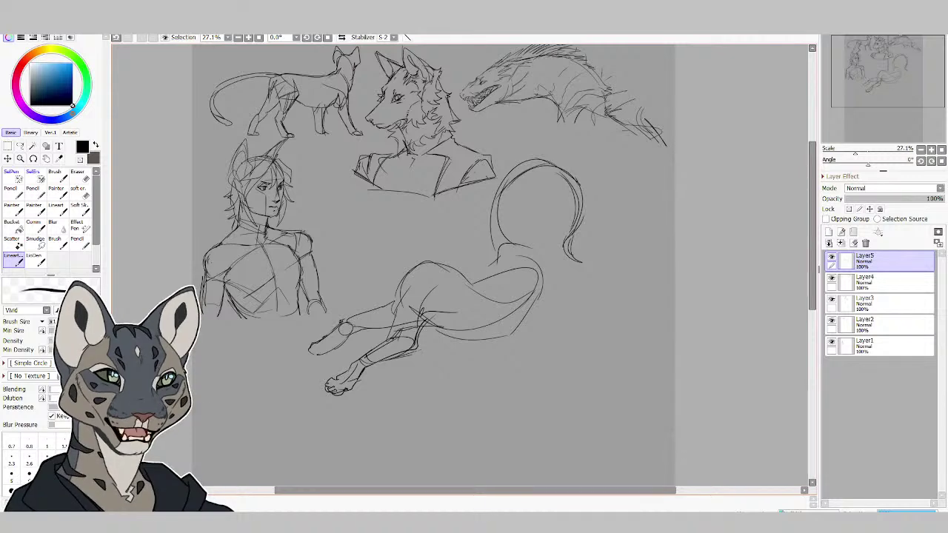
Draw the animal's neck and profile head with a blunt muzzle, eye, jaw line and swept-back pointed ears.
mouse_move(355, 315)
mouse_down()
mouse_move(401, 298)
mouse_move(412, 271)
mouse_move(447, 260)
mouse_up()
drag(376, 268, 392, 289)
mouse_move(382, 228)
mouse_down()
mouse_move(426, 260)
mouse_move(395, 234)
mouse_move(334, 244)
mouse_move(356, 256)
mouse_move(330, 256)
mouse_move(328, 268)
mouse_move(350, 276)
mouse_move(385, 264)
mouse_up()
mouse_move(340, 236)
mouse_down()
mouse_move(385, 228)
mouse_move(365, 222)
mouse_move(420, 198)
mouse_move(370, 214)
mouse_up()
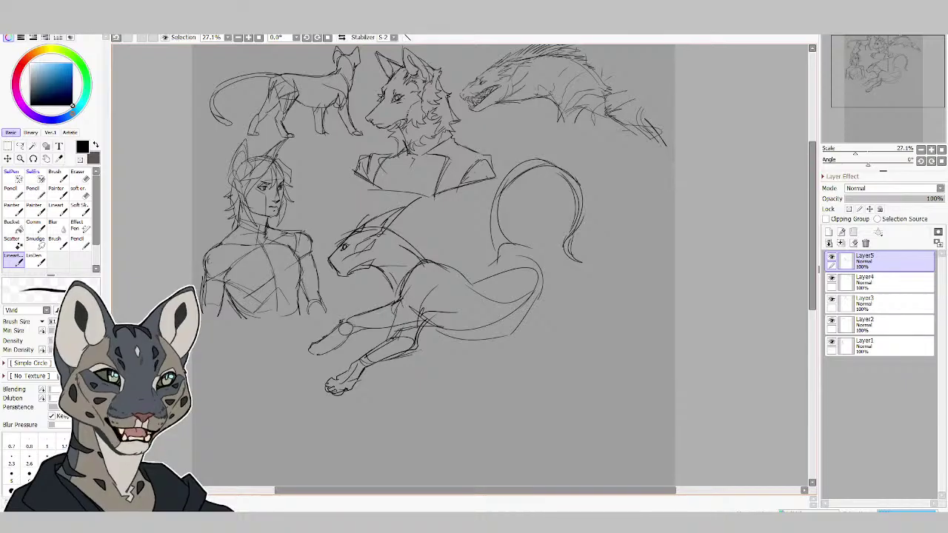
drag(391, 256, 424, 226)
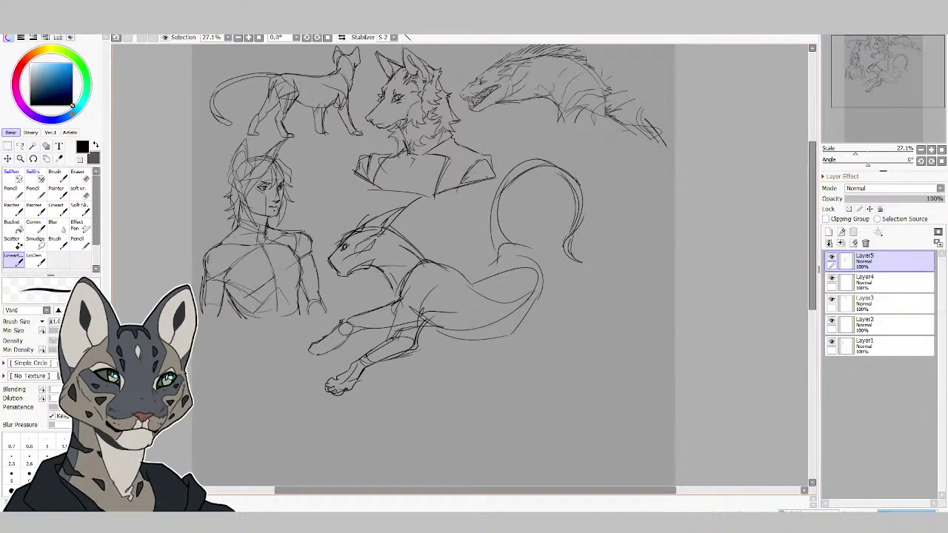
drag(370, 293, 394, 270)
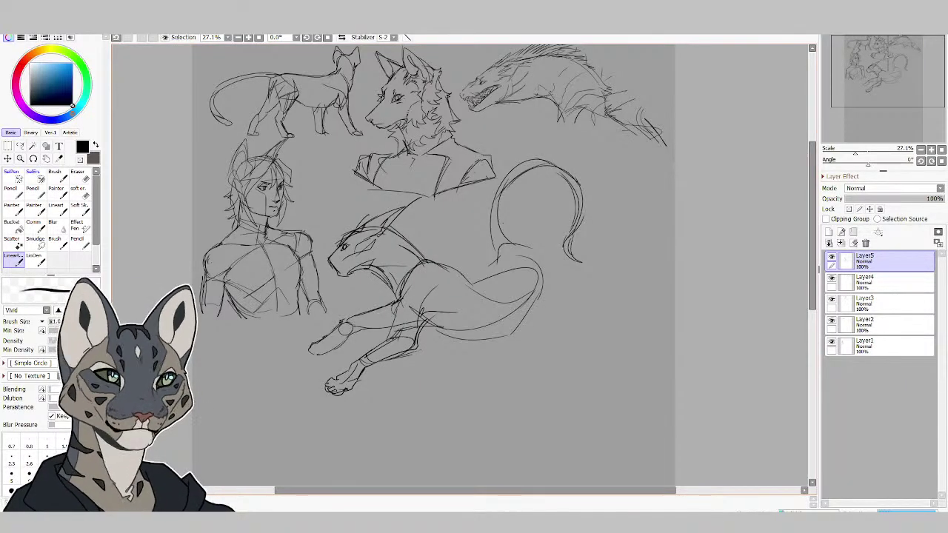
Mirror the canvas view, reshape the rump into the tail base, and sketch the far hind leg down to its foot.
key(h)
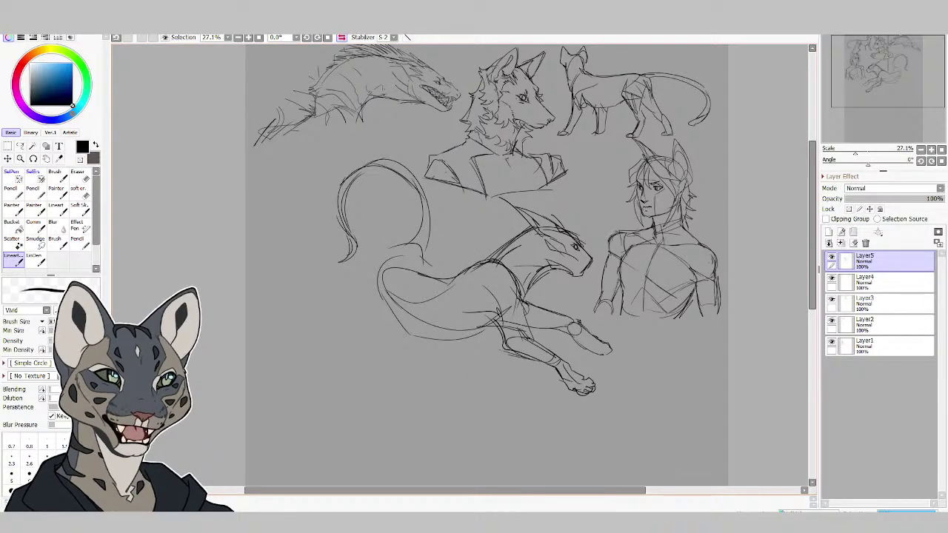
mouse_move(460, 341)
mouse_down()
mouse_move(384, 296)
mouse_move(411, 234)
mouse_move(441, 284)
mouse_up()
drag(398, 241, 376, 323)
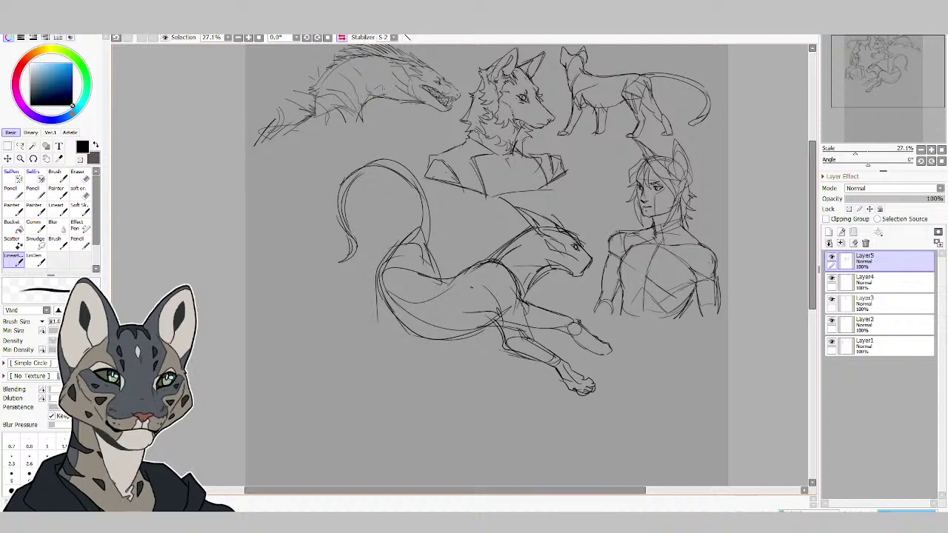
drag(374, 283, 376, 329)
drag(382, 370, 354, 376)
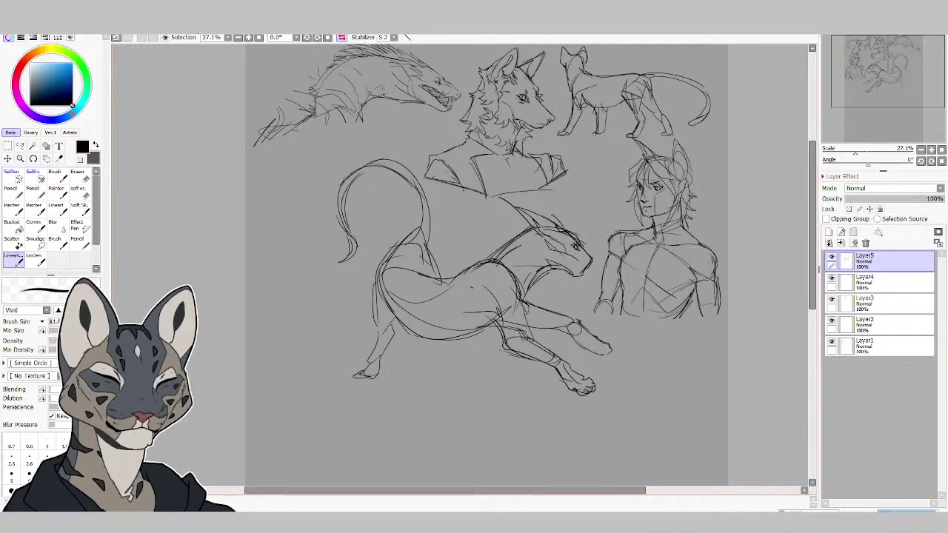
Sketch the near hind leg with a planted foot under the belly and strengthen the lines at the tail base.
drag(412, 334, 392, 372)
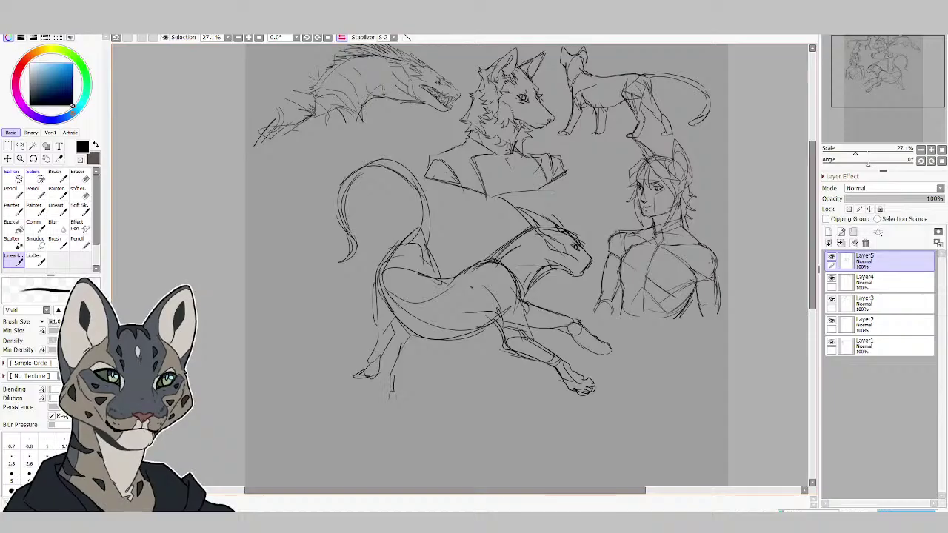
mouse_move(390, 389)
mouse_down()
mouse_move(394, 400)
mouse_move(409, 393)
mouse_move(406, 339)
mouse_up()
mouse_move(396, 366)
mouse_down()
mouse_move(396, 341)
mouse_move(406, 338)
mouse_up()
drag(418, 331, 407, 348)
drag(435, 256, 430, 283)
drag(434, 224, 426, 272)
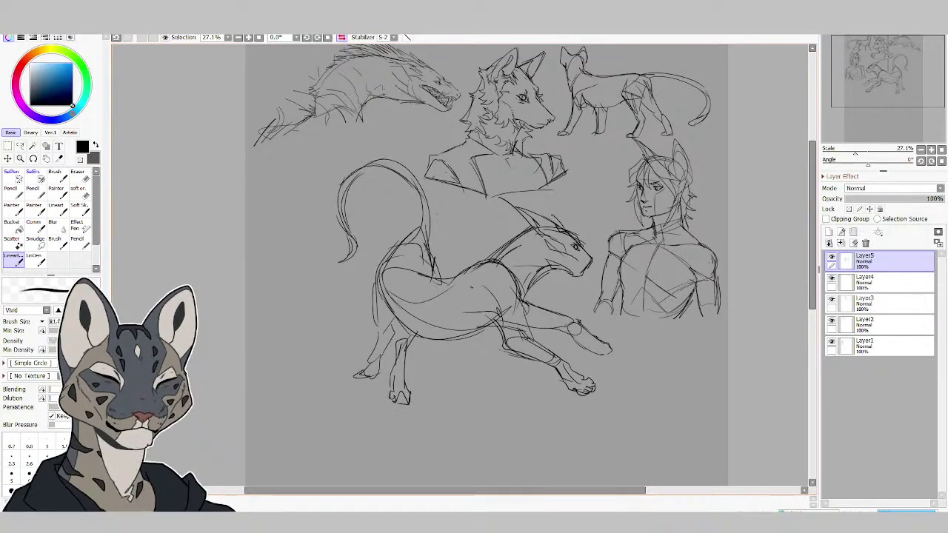
Mirror the canvas view back and erase both outstretched forelegs together with the shoulder.
key(h)
click(87, 176)
mouse_move(326, 370)
mouse_down()
mouse_move(348, 363)
mouse_move(407, 308)
mouse_move(377, 337)
mouse_move(422, 301)
mouse_move(439, 312)
mouse_move(305, 315)
mouse_move(431, 321)
mouse_up()
Redraw the shoulder and deep chest contours below the neck, and begin the front of the upper foreleg.
click(12, 256)
drag(413, 286, 412, 319)
drag(416, 268, 436, 340)
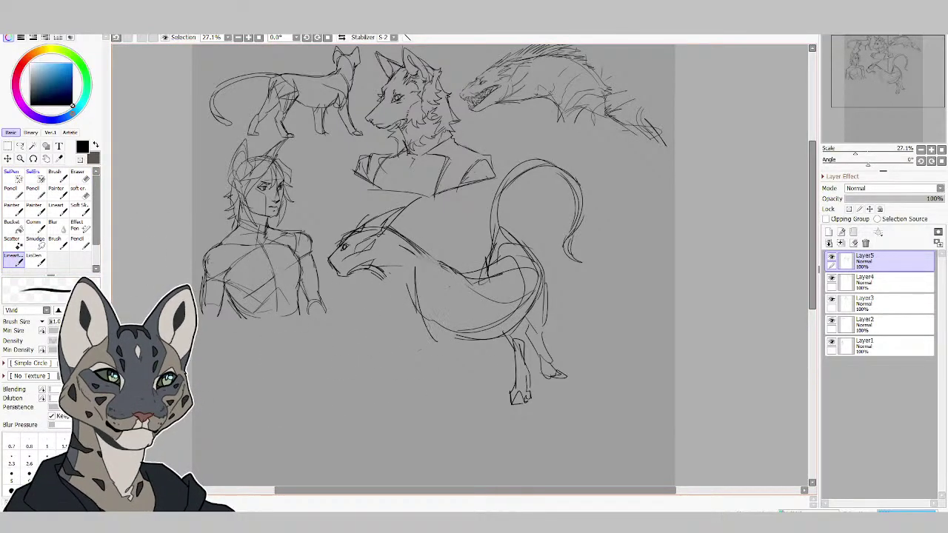
mouse_move(399, 295)
mouse_down()
mouse_move(384, 334)
mouse_move(389, 328)
mouse_up()
mouse_move(402, 279)
mouse_down()
mouse_move(386, 316)
mouse_move(437, 315)
mouse_up()
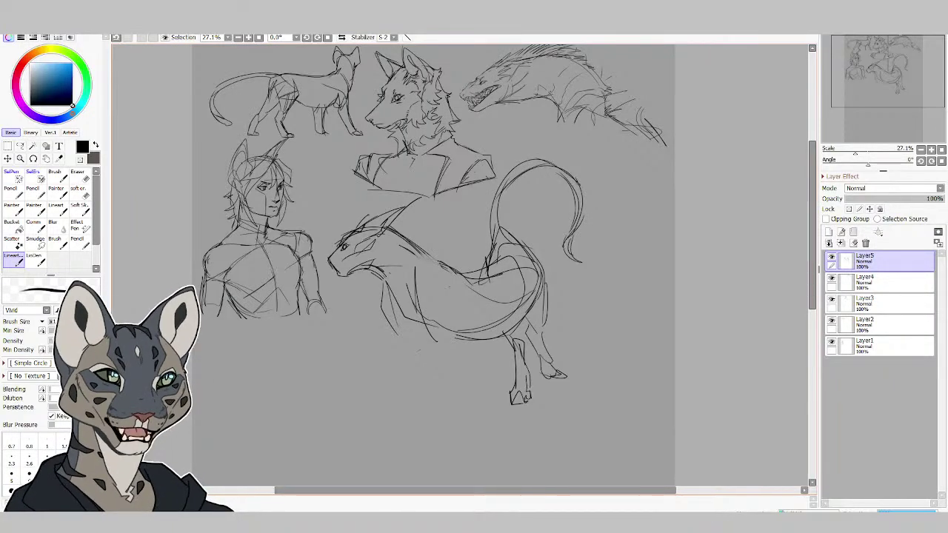
Draw the leading foreleg down through the knee to a forward-set paw, erasing the rough lower-leg lines.
mouse_move(384, 294)
mouse_down()
mouse_move(392, 331)
mouse_move(413, 345)
mouse_move(400, 345)
mouse_move(418, 361)
mouse_up()
drag(417, 356, 393, 390)
mouse_move(397, 345)
mouse_down()
mouse_move(370, 420)
mouse_move(360, 418)
mouse_move(378, 416)
mouse_move(386, 391)
mouse_move(391, 409)
mouse_up()
mouse_move(405, 368)
mouse_down()
mouse_move(399, 390)
mouse_move(370, 391)
mouse_move(324, 437)
mouse_up()
key(e)
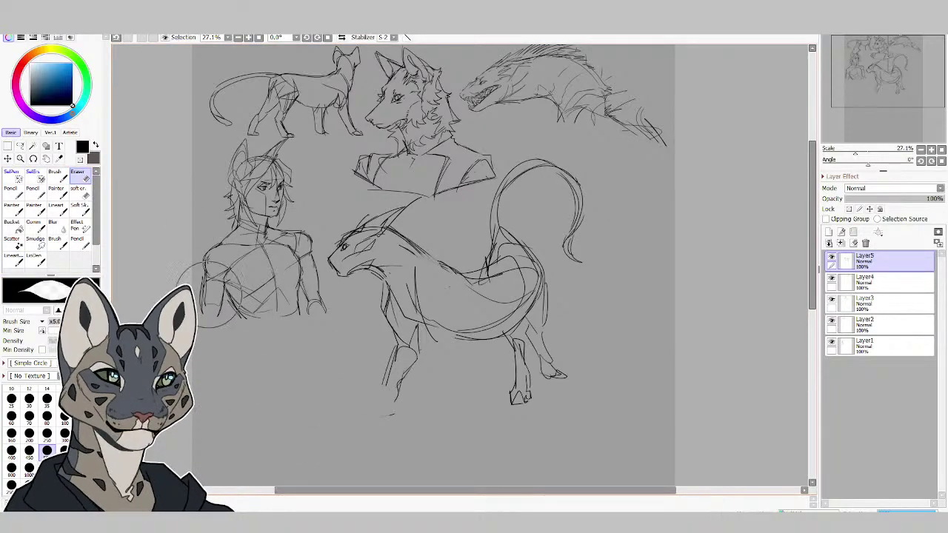
mouse_move(396, 385)
mouse_down()
mouse_move(368, 424)
mouse_move(353, 423)
mouse_up()
drag(416, 361, 399, 383)
drag(423, 333, 407, 376)
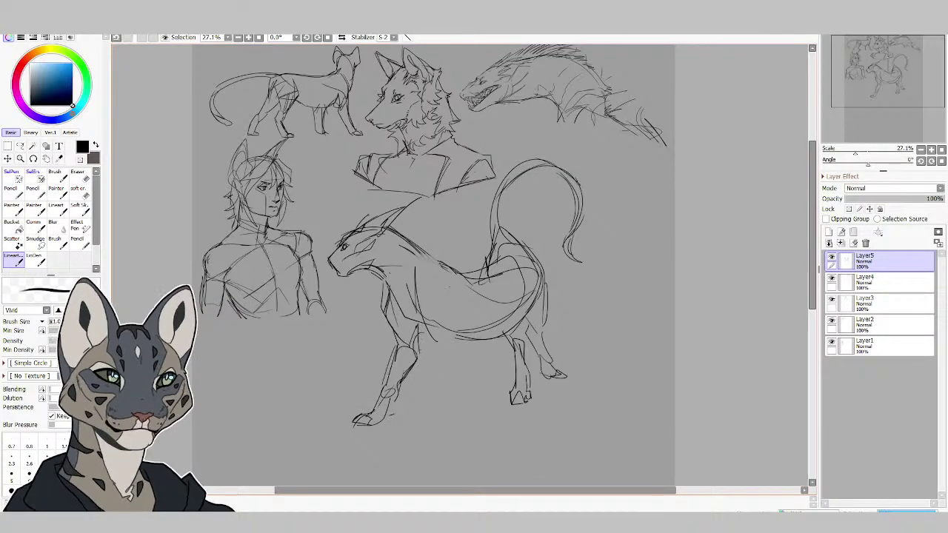
Draw the second foreleg standing straight beneath the chest with an elbow, knee and planted foot, and reinforce its rear contour.
mouse_move(447, 315)
mouse_down()
mouse_move(416, 344)
mouse_move(468, 365)
mouse_move(466, 410)
mouse_up()
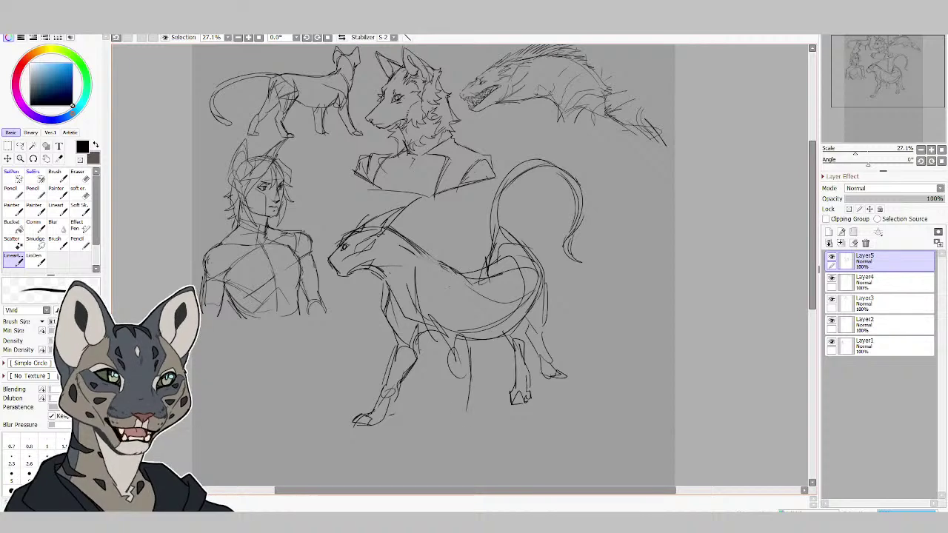
mouse_move(449, 369)
mouse_down()
mouse_move(465, 422)
mouse_move(450, 441)
mouse_up()
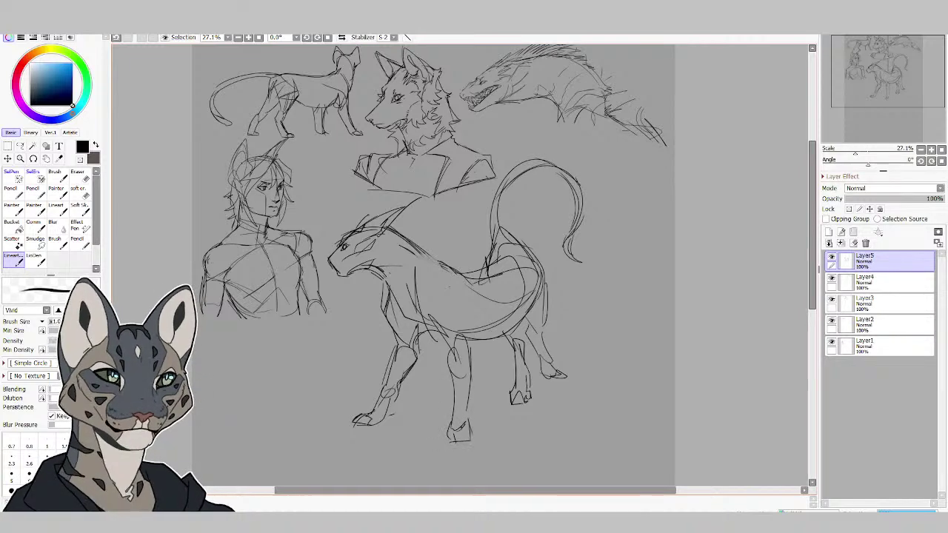
drag(468, 396, 477, 441)
drag(473, 354, 468, 409)
drag(471, 305, 468, 352)
drag(470, 326, 548, 263)
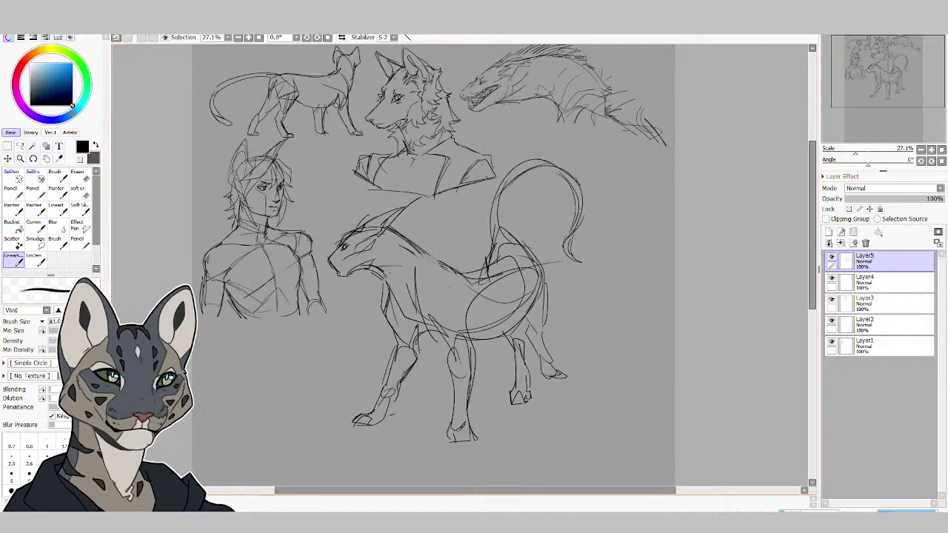
Erase the hindquarters and tail, and redraw the trunk as a longer barrel with a rough hip and thigh outline.
click(77, 175)
mouse_move(490, 273)
mouse_down()
mouse_move(543, 410)
mouse_move(521, 286)
mouse_move(561, 289)
mouse_move(555, 183)
mouse_up()
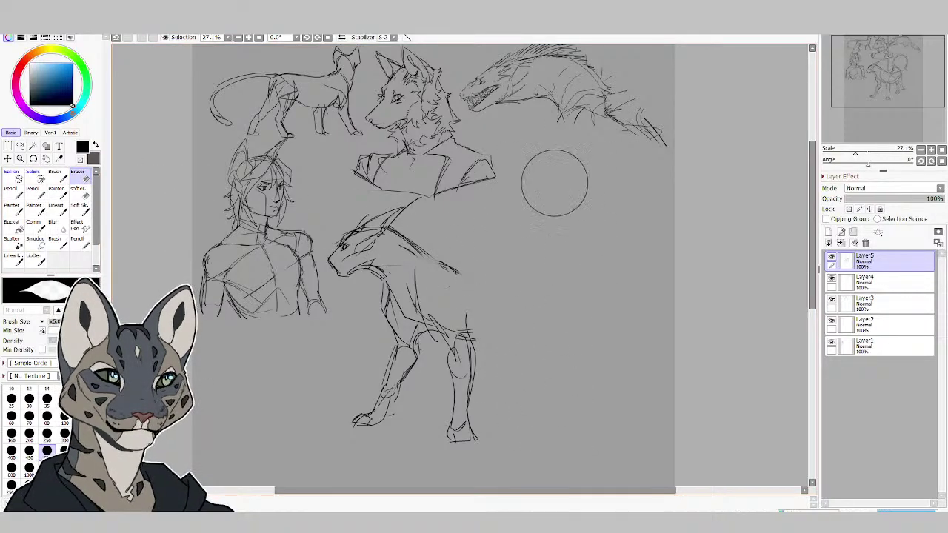
click(13, 258)
mouse_move(447, 263)
mouse_down()
mouse_move(561, 297)
mouse_move(474, 335)
mouse_up()
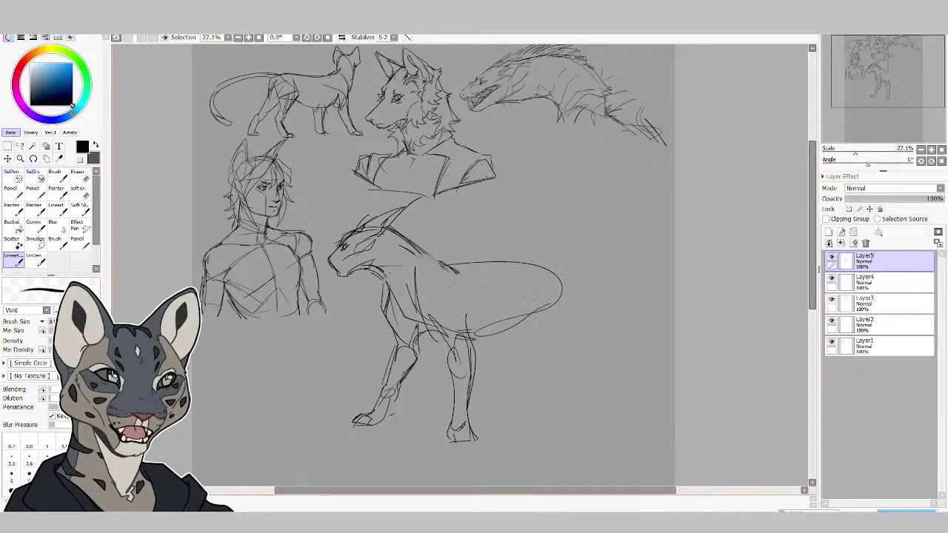
mouse_move(536, 274)
mouse_down()
mouse_move(582, 300)
mouse_move(570, 301)
mouse_move(576, 348)
mouse_up()
drag(576, 307, 578, 345)
drag(579, 311, 609, 354)
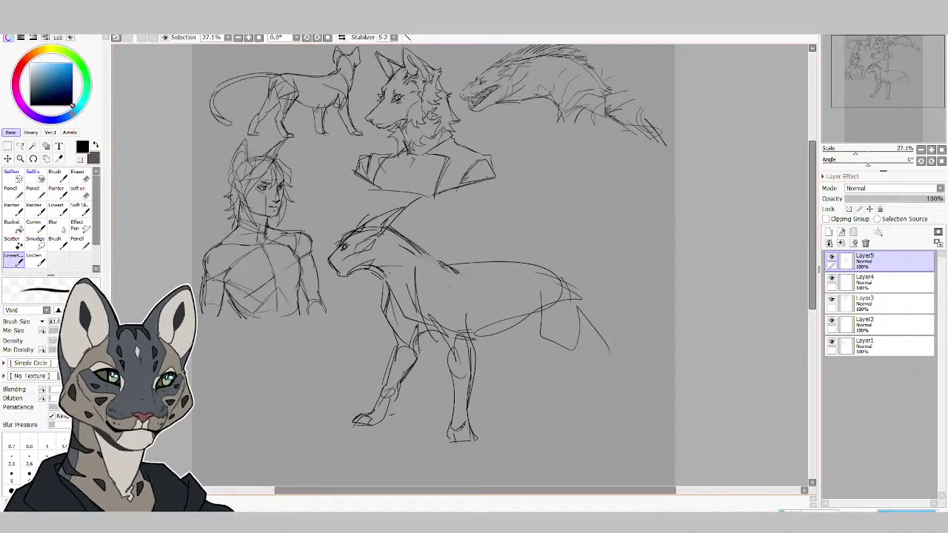
Select the rectangular canvas area enclosing all the sketches and open a new blank canvas.
scroll(459, 266, down, 2)
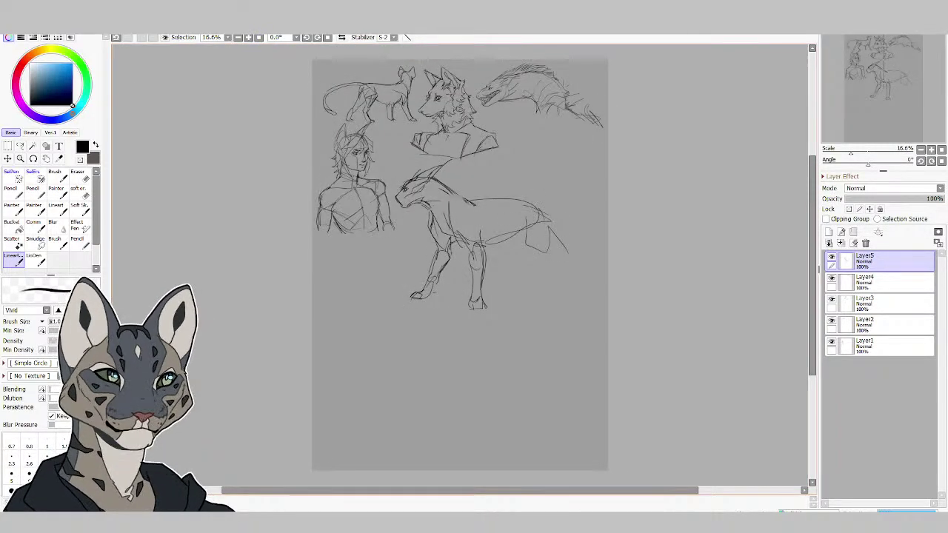
click(21, 158)
drag(239, 332, 707, 84)
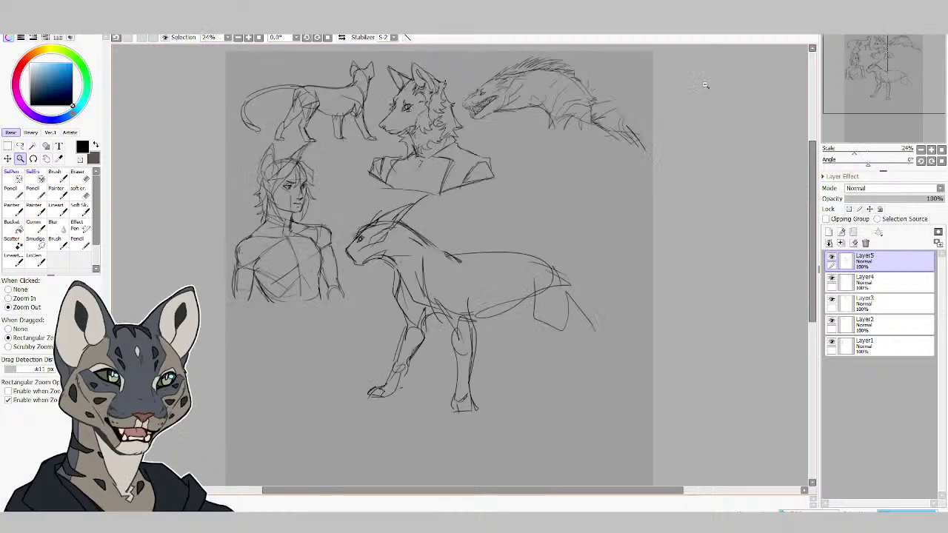
click(7, 145)
drag(226, 50, 664, 418)
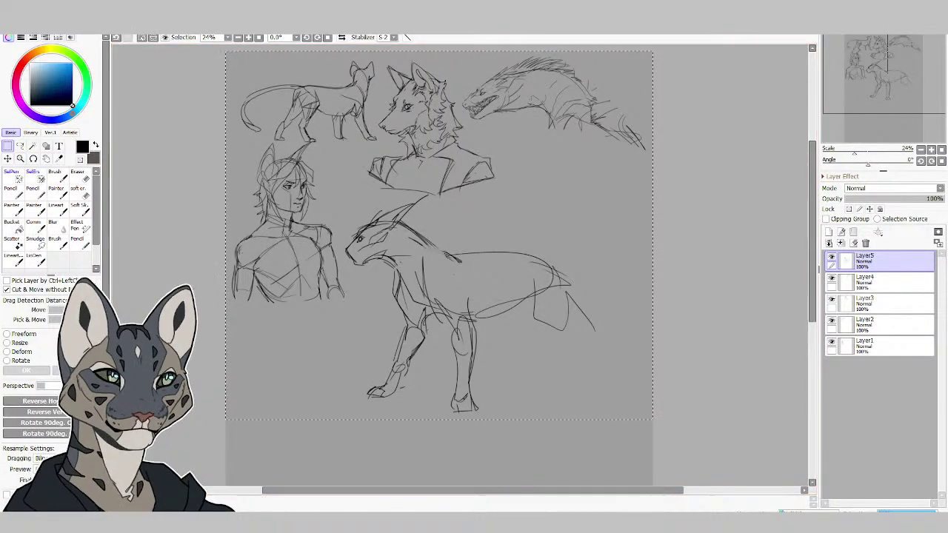
click(93, 62)
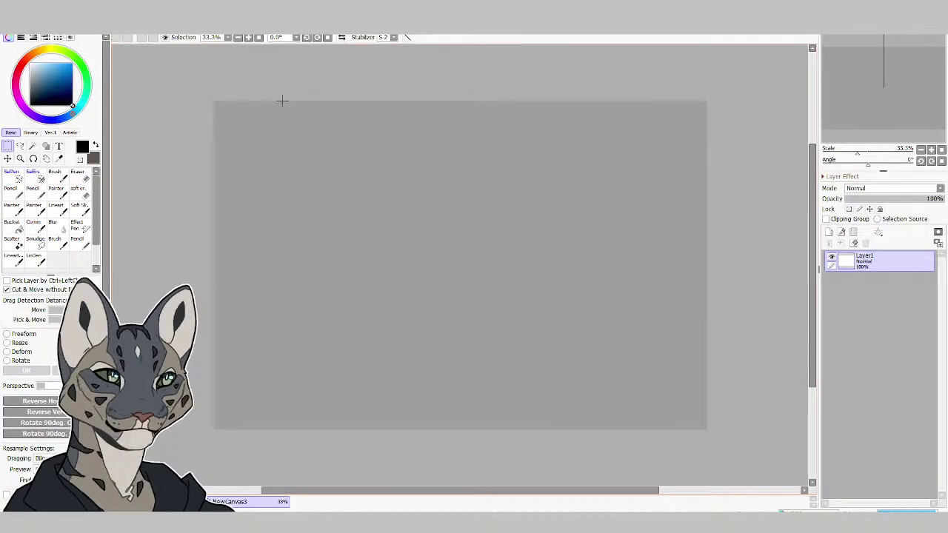
Sketch a circular head with two pointed, tufted ears on the upper part of the new canvas.
click(15, 260)
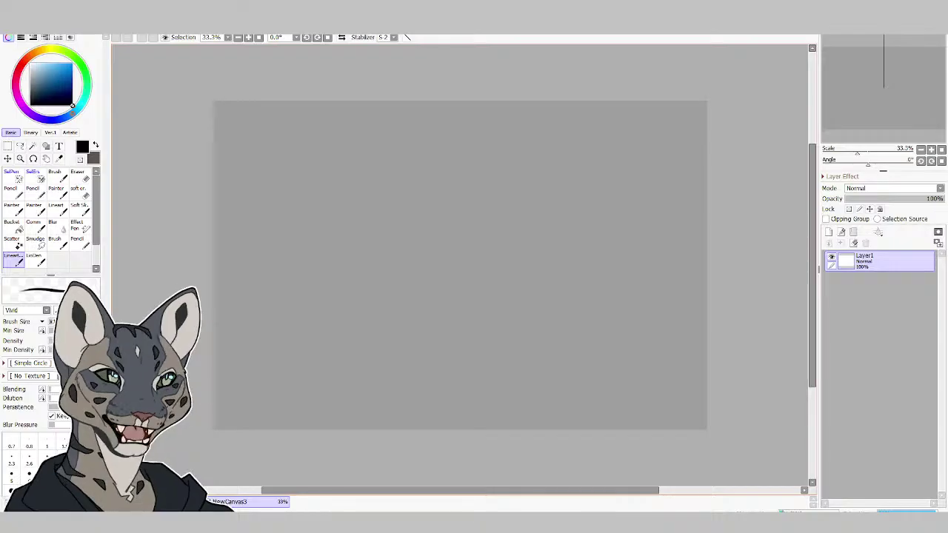
click(20, 158)
mouse_move(192, 86)
mouse_down()
mouse_move(744, 438)
mouse_move(721, 442)
mouse_up()
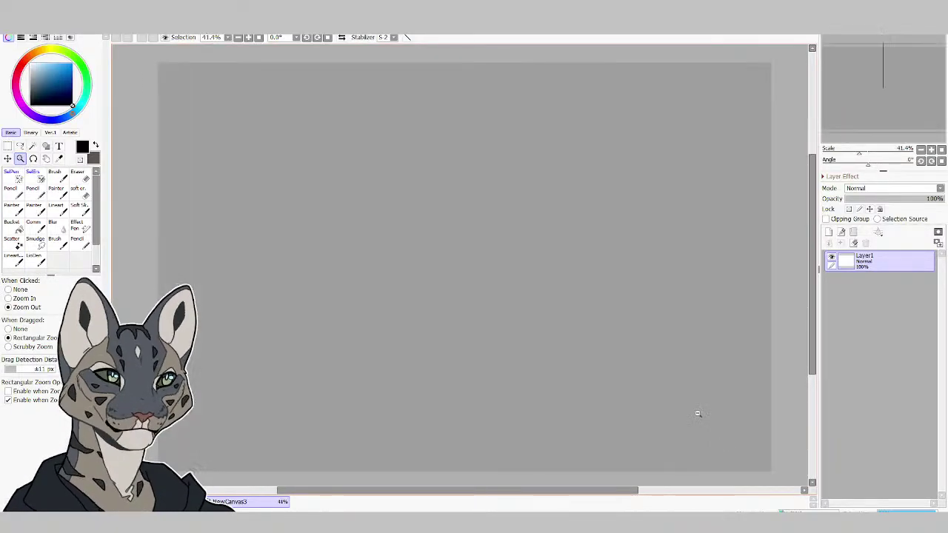
click(13, 257)
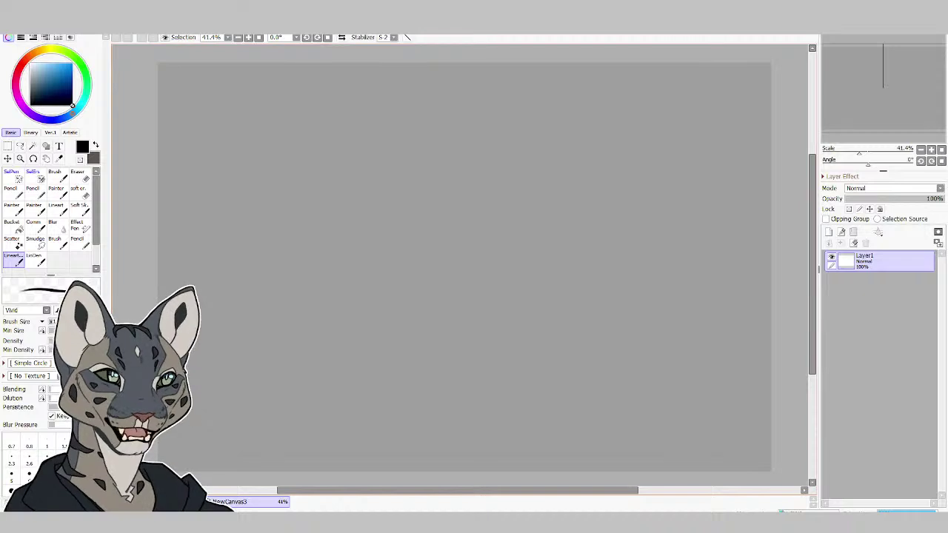
mouse_move(391, 142)
mouse_down()
mouse_move(399, 218)
mouse_move(364, 139)
mouse_up()
mouse_move(359, 143)
mouse_down()
mouse_move(335, 199)
mouse_move(323, 179)
mouse_move(365, 143)
mouse_move(418, 124)
mouse_move(419, 164)
mouse_up()
drag(422, 115, 416, 164)
drag(409, 130, 400, 146)
mouse_move(412, 129)
mouse_down()
mouse_move(400, 164)
mouse_move(348, 171)
mouse_move(342, 130)
mouse_move(339, 175)
mouse_move(349, 194)
mouse_up()
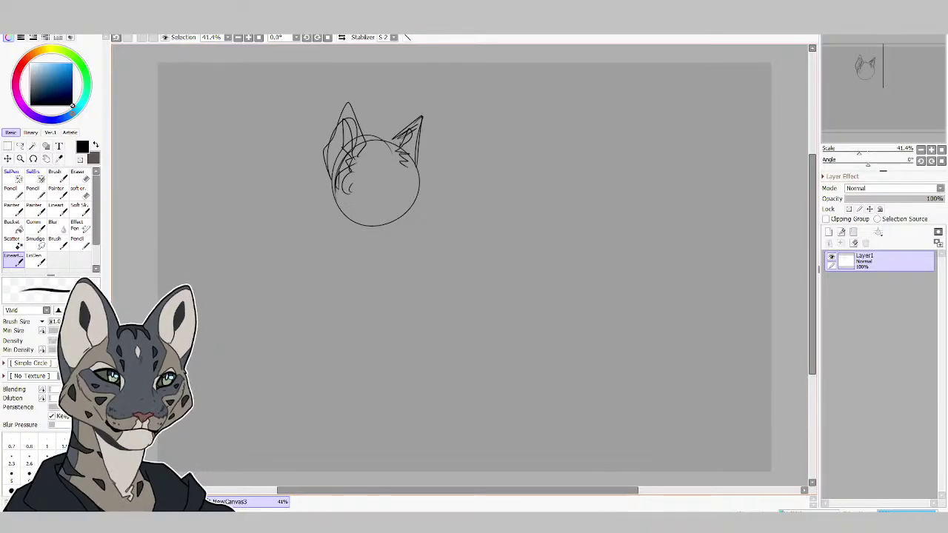
Clear the head sketch and draw a small open oval in its place.
key(Delete)
mouse_move(333, 123)
mouse_down()
mouse_move(313, 167)
mouse_move(370, 144)
mouse_up()
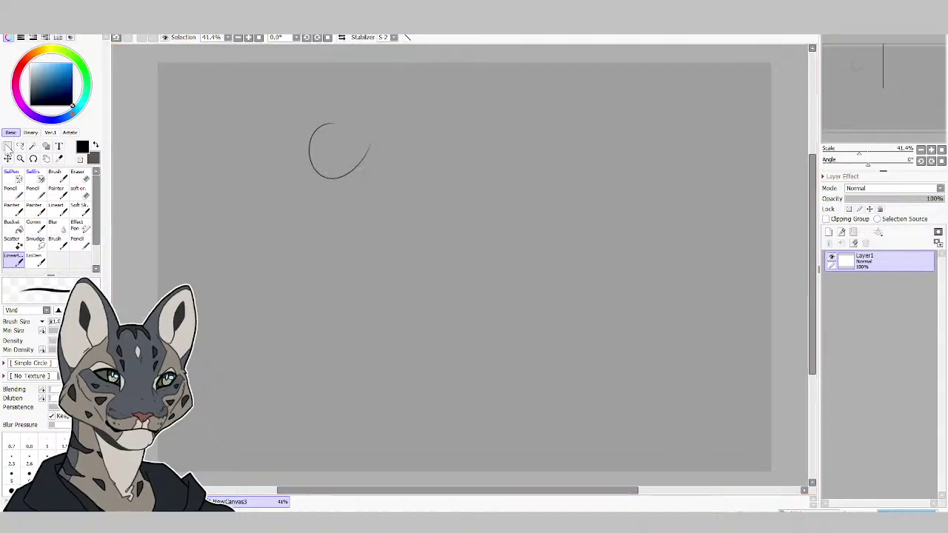
Add a new layer, fill a full-width strip along the canvas's bottom edge with black, and extend it upward.
key(m)
drag(152, 477, 778, 449)
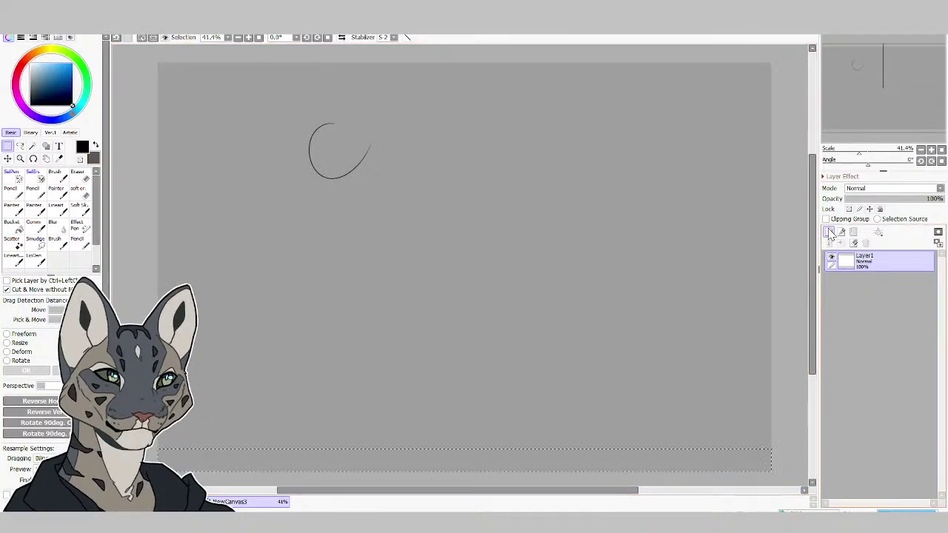
click(829, 232)
click(11, 225)
click(207, 207)
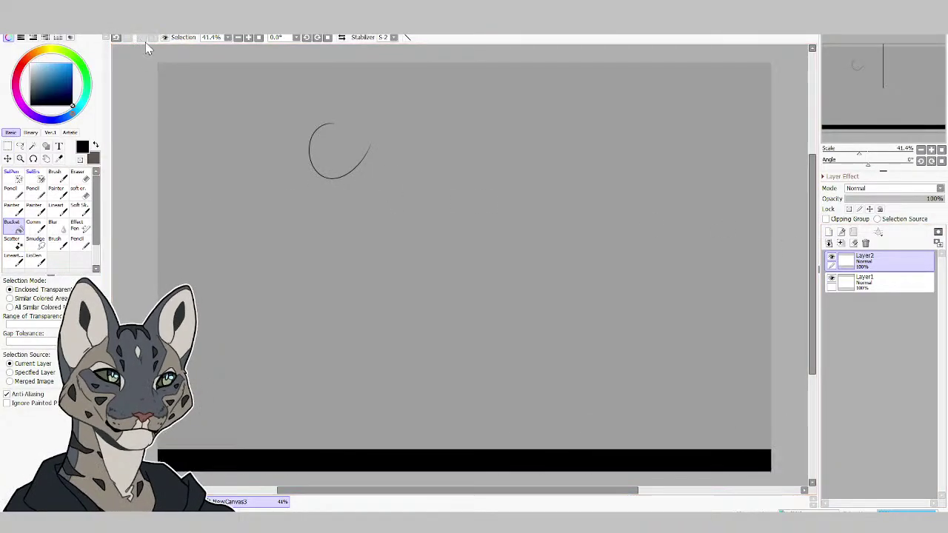
key(ctrl+t)
drag(422, 447, 422, 427)
key(Return)
Fill a large rectangle covering the left part of the canvas above the strip with black.
drag(180, 84, 517, 409)
click(11, 224)
click(270, 203)
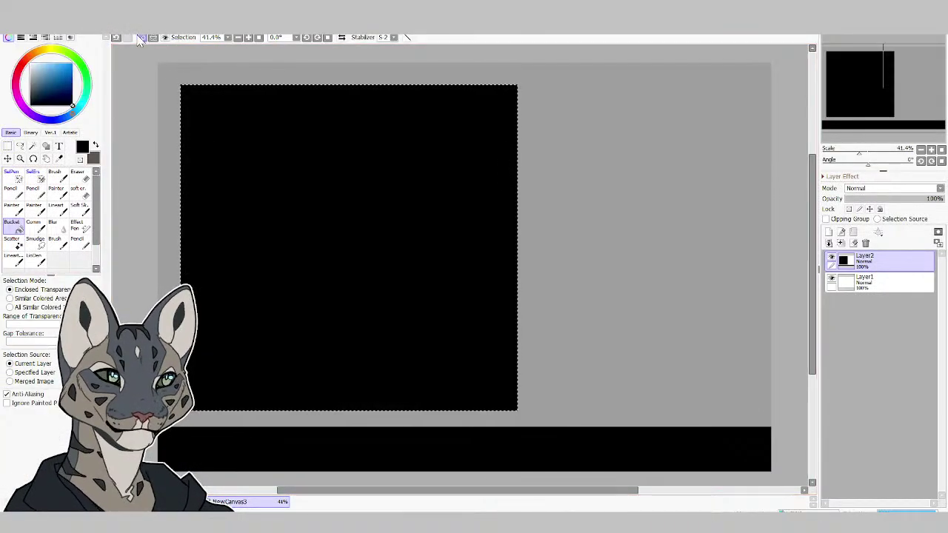
Fill a narrower black rectangle beside the large one, deselect it, and lower the layer's opacity to 14%.
key(m)
drag(762, 81, 524, 408)
click(11, 225)
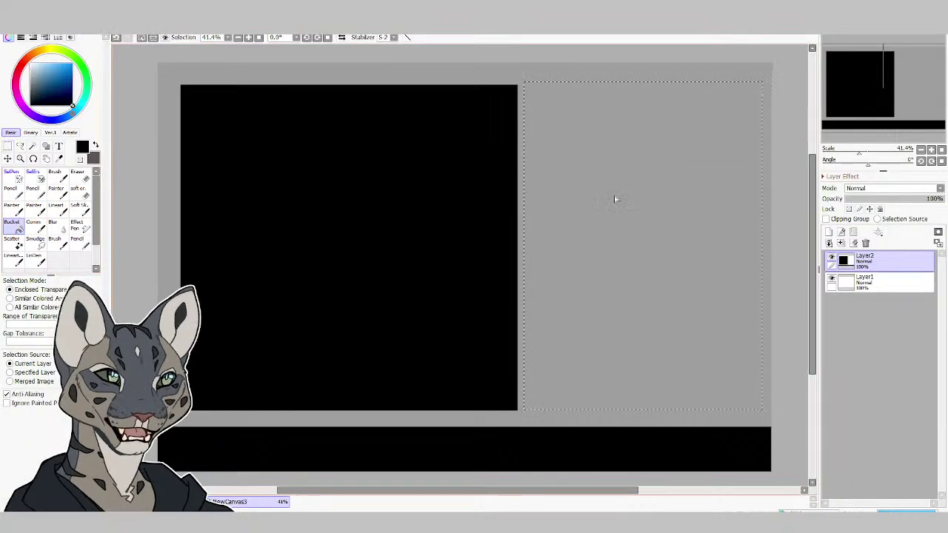
click(616, 194)
click(147, 39)
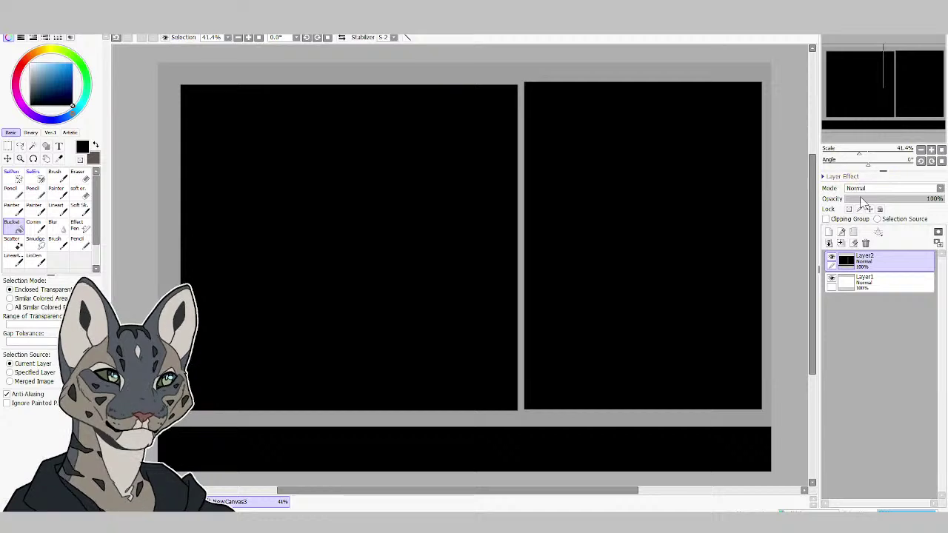
click(858, 200)
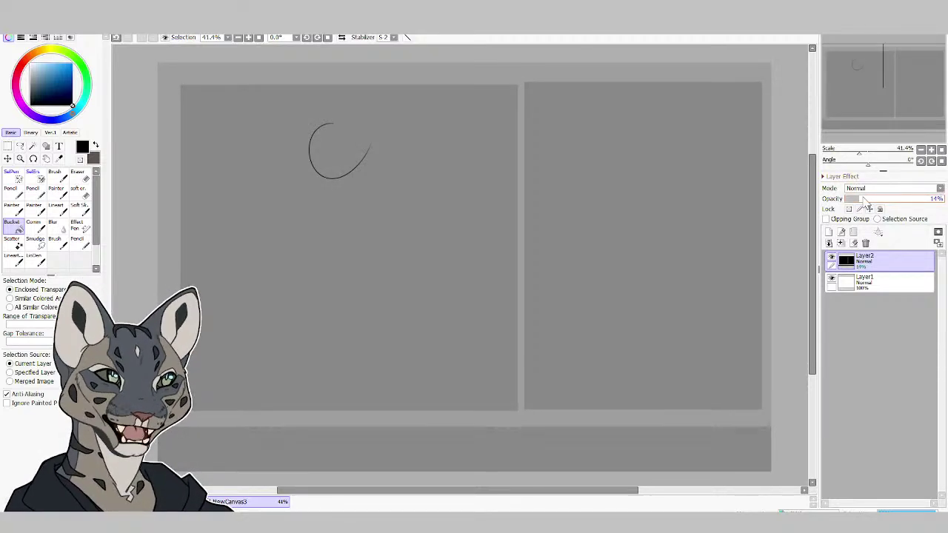
Move the dark panel layer beneath the sketch layer, and ready the sketch layer for drawing with the lineart brush.
drag(877, 260, 876, 286)
click(873, 260)
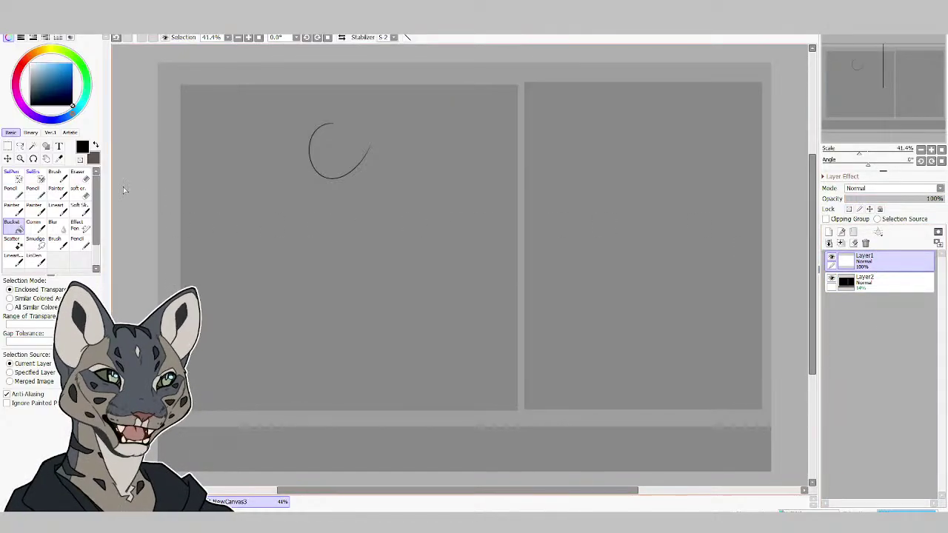
click(16, 258)
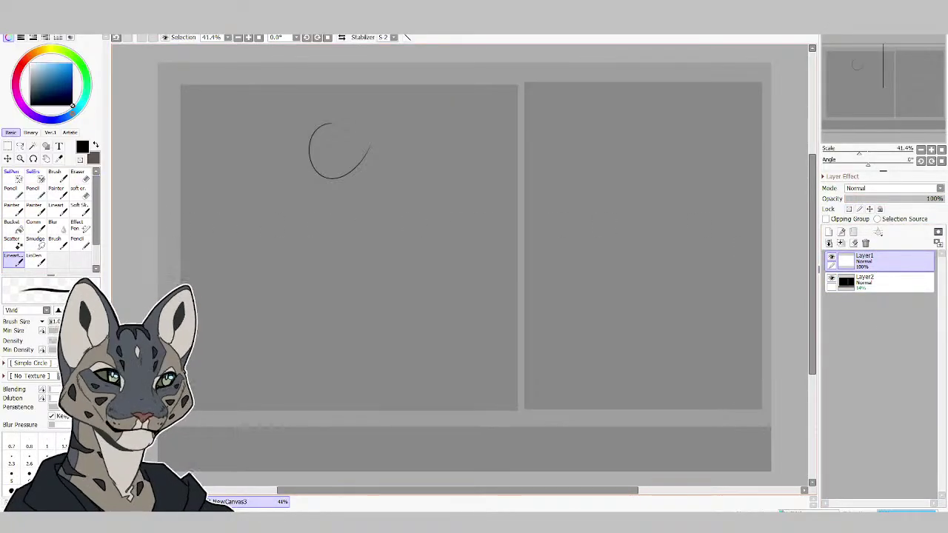
Sketch an animal head with pointed ears, a muzzle and a short neck around the open oval.
mouse_move(310, 118)
mouse_down()
mouse_move(356, 112)
mouse_move(365, 134)
mouse_up()
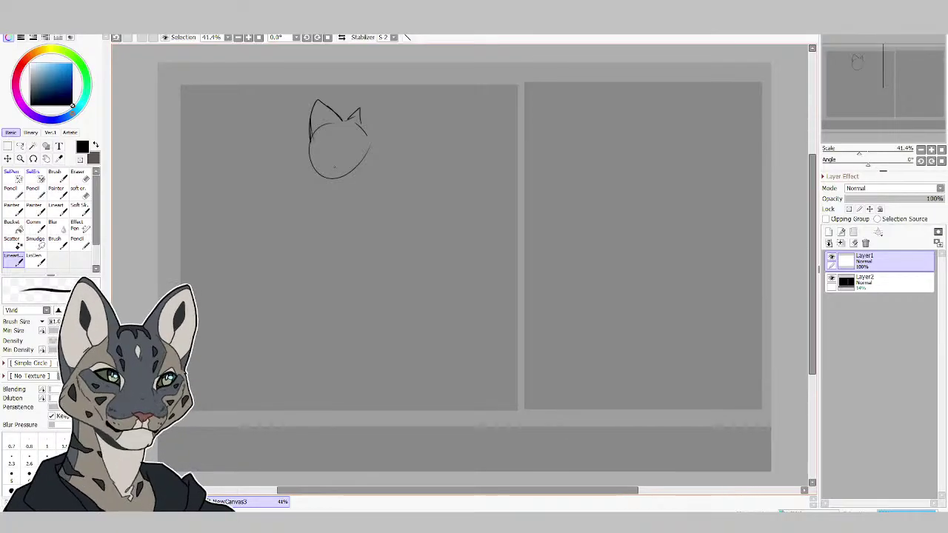
drag(326, 169, 326, 190)
mouse_move(316, 153)
mouse_down()
mouse_move(316, 196)
mouse_move(351, 206)
mouse_up()
drag(355, 173, 356, 202)
drag(333, 152, 357, 178)
mouse_move(327, 148)
mouse_down()
mouse_move(333, 163)
mouse_move(377, 168)
mouse_move(378, 151)
mouse_move(334, 122)
mouse_move(334, 139)
mouse_move(319, 127)
mouse_move(300, 160)
mouse_move(314, 190)
mouse_up()
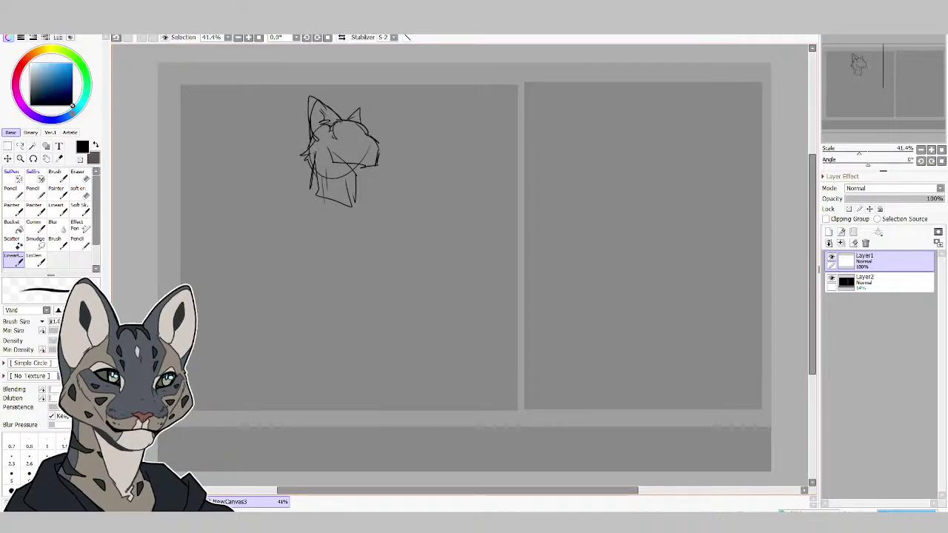
Clear the head sketch and draw overlapping ribcage circles with long torso lines running down from them.
key(Delete)
mouse_move(303, 130)
mouse_down()
mouse_move(343, 158)
mouse_move(314, 177)
mouse_move(323, 148)
mouse_move(319, 187)
mouse_move(290, 159)
mouse_move(301, 260)
mouse_up()
drag(291, 179, 301, 276)
drag(335, 169, 336, 250)
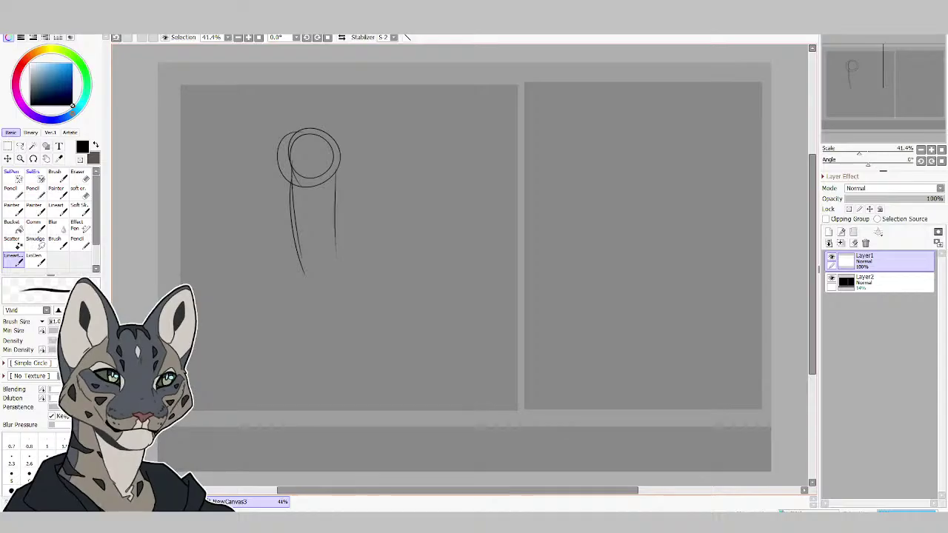
Sketch a hip line and two long tapering legs reaching down to the large panel's lower edge.
mouse_move(280, 233)
mouse_down()
mouse_move(342, 234)
mouse_move(304, 355)
mouse_up()
drag(335, 242, 331, 360)
drag(288, 255, 300, 362)
drag(310, 274, 307, 363)
mouse_move(294, 317)
mouse_down()
mouse_move(304, 360)
mouse_move(286, 346)
mouse_move(294, 403)
mouse_up()
drag(303, 332, 301, 403)
drag(293, 355, 293, 409)
drag(317, 331, 326, 414)
drag(337, 300, 328, 408)
drag(341, 236, 330, 400)
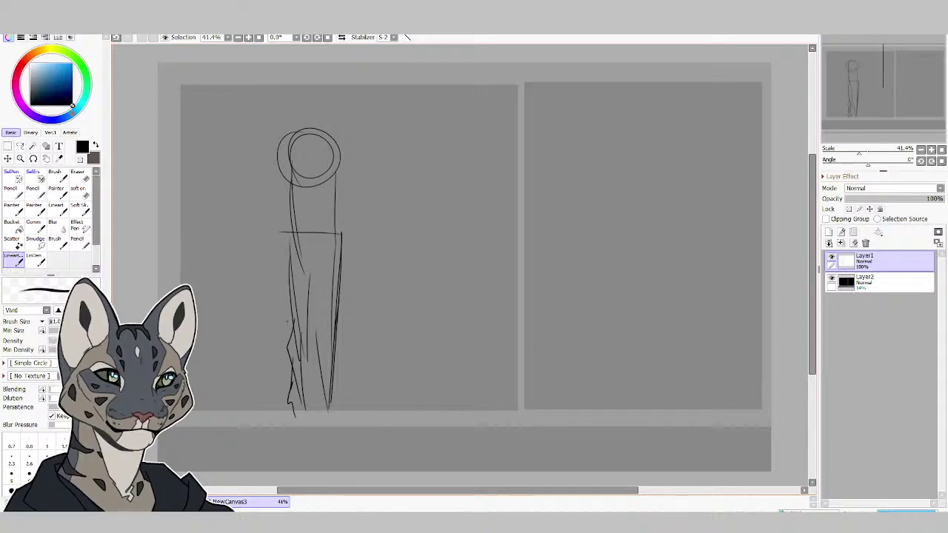
Block in the pelvis and waist with cross lines between the torso and the legs.
drag(287, 296, 289, 326)
drag(286, 250, 345, 267)
mouse_move(287, 217)
mouse_down()
mouse_move(288, 249)
mouse_move(348, 213)
mouse_up()
drag(341, 180, 345, 218)
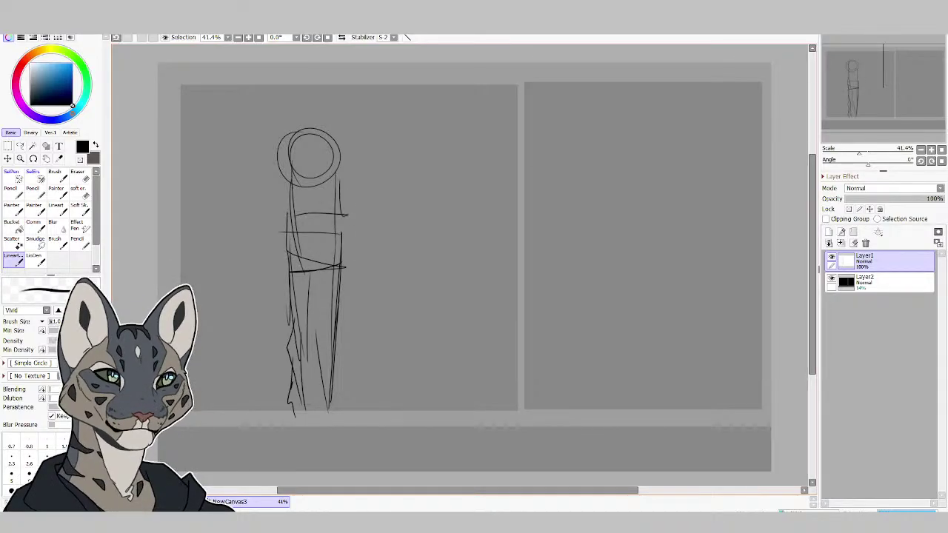
Outline the shoulders and draw arm lines hanging down both sides of the torso.
drag(337, 160, 339, 186)
drag(285, 140, 287, 190)
mouse_move(289, 134)
mouse_down()
mouse_move(266, 145)
mouse_move(272, 201)
mouse_up()
drag(348, 148, 350, 225)
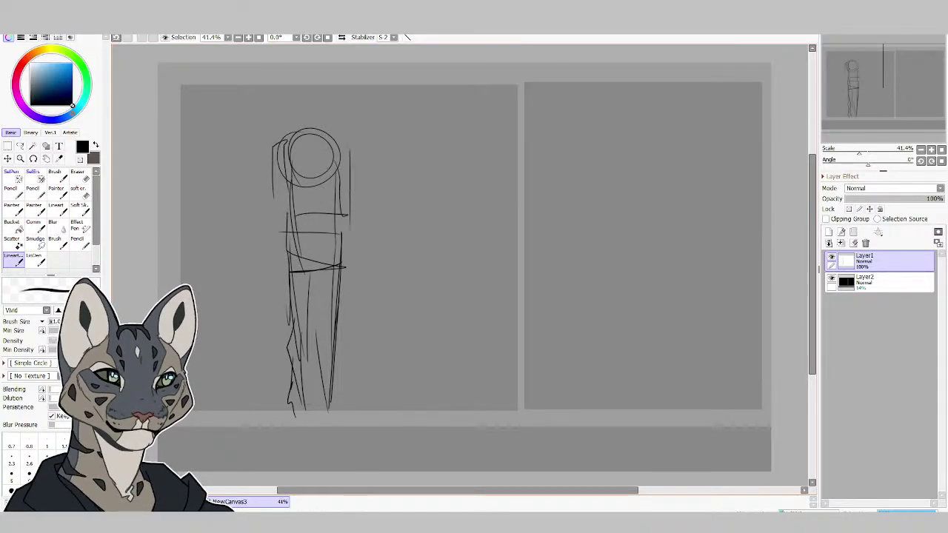
drag(348, 190, 346, 246)
drag(272, 202, 272, 249)
Shift the figure down and left so its feet overlap the bottom strip, and refine its shoulders, neck base, ribcage and arms.
click(7, 158)
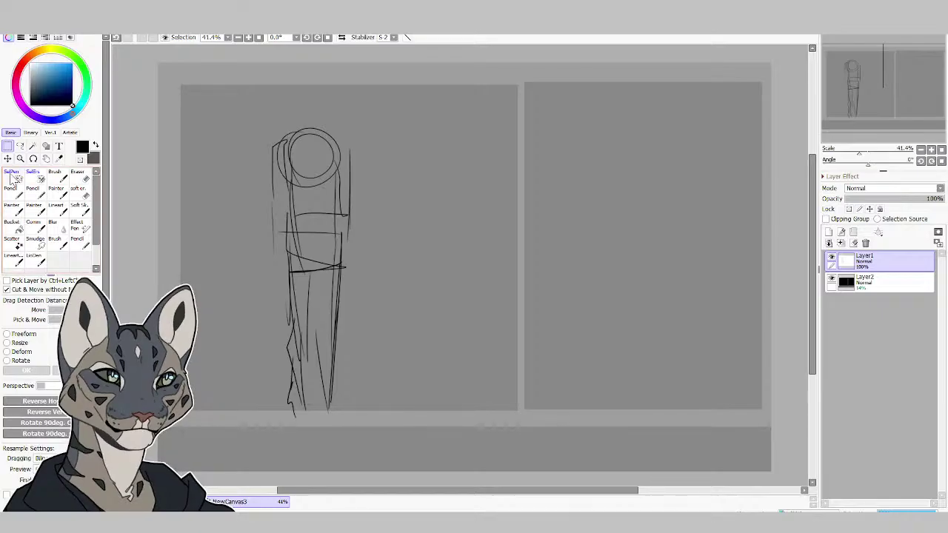
drag(366, 180, 338, 217)
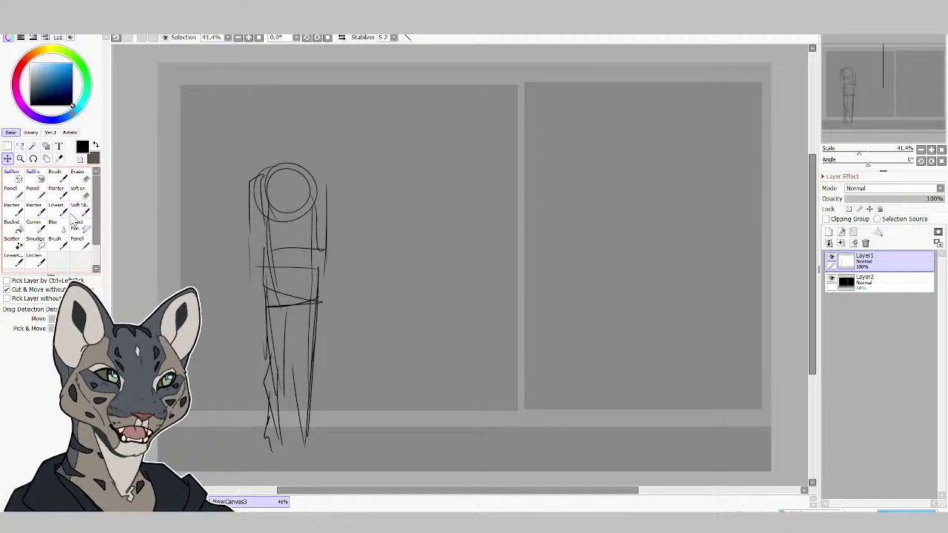
click(14, 255)
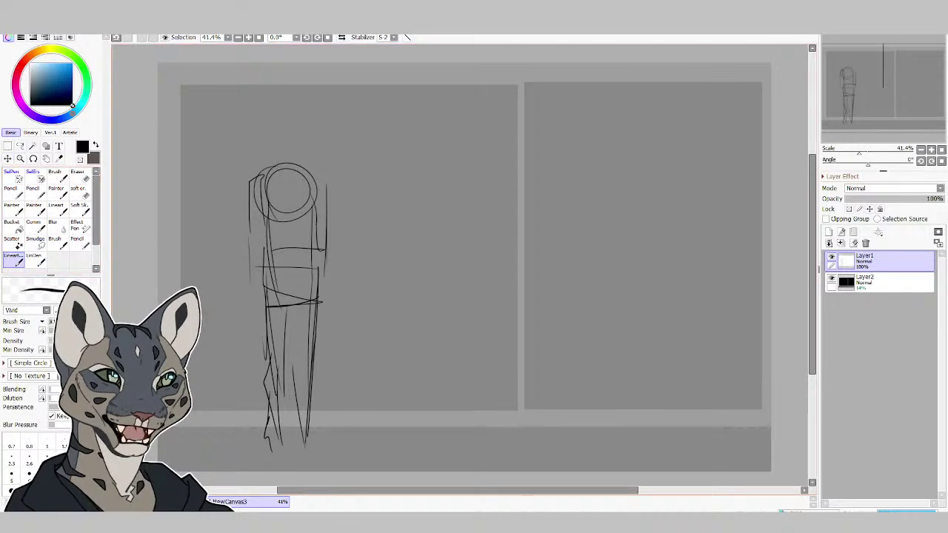
mouse_move(249, 220)
mouse_down()
mouse_move(262, 254)
mouse_move(251, 289)
mouse_move(259, 278)
mouse_up()
mouse_move(261, 194)
mouse_down()
mouse_move(244, 234)
mouse_move(245, 198)
mouse_move(278, 148)
mouse_move(299, 171)
mouse_move(330, 179)
mouse_move(332, 204)
mouse_move(320, 196)
mouse_up()
drag(318, 188, 327, 209)
drag(275, 170, 257, 203)
mouse_move(272, 210)
mouse_down()
mouse_move(318, 204)
mouse_move(258, 227)
mouse_move(265, 236)
mouse_move(320, 224)
mouse_up()
drag(316, 205, 316, 267)
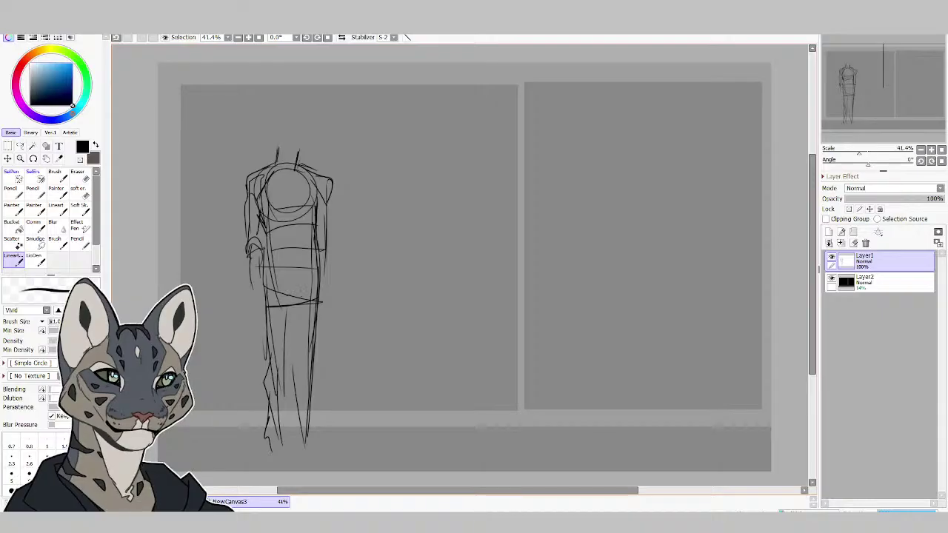
Redraw the figure's thighs, knees, calves and feet with more defined contours.
mouse_move(307, 290)
mouse_down()
mouse_move(290, 297)
mouse_move(283, 366)
mouse_up()
mouse_move(270, 292)
mouse_down()
mouse_move(264, 370)
mouse_move(269, 228)
mouse_move(301, 251)
mouse_move(322, 305)
mouse_move(318, 365)
mouse_up()
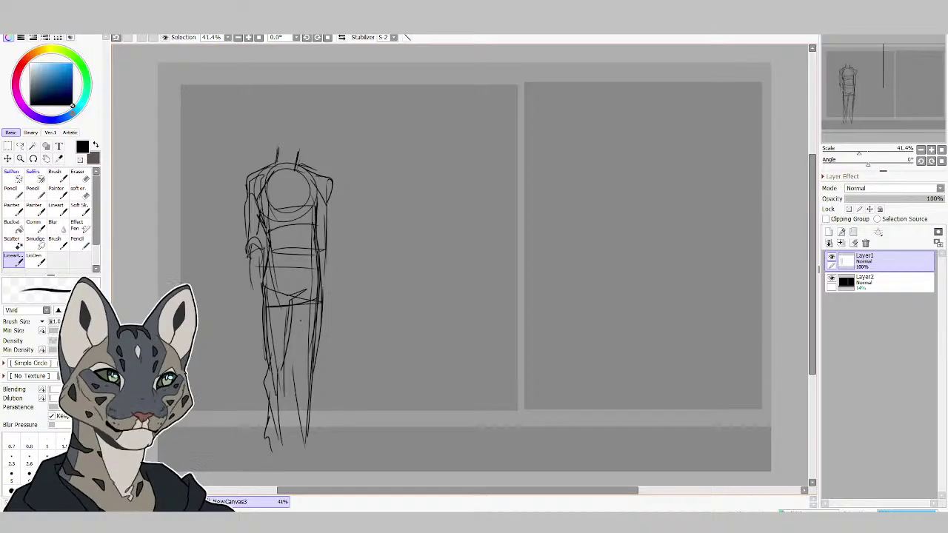
mouse_move(289, 310)
mouse_down()
mouse_move(299, 373)
mouse_move(309, 376)
mouse_move(305, 427)
mouse_up()
mouse_move(300, 368)
mouse_down()
mouse_move(300, 420)
mouse_move(318, 443)
mouse_up()
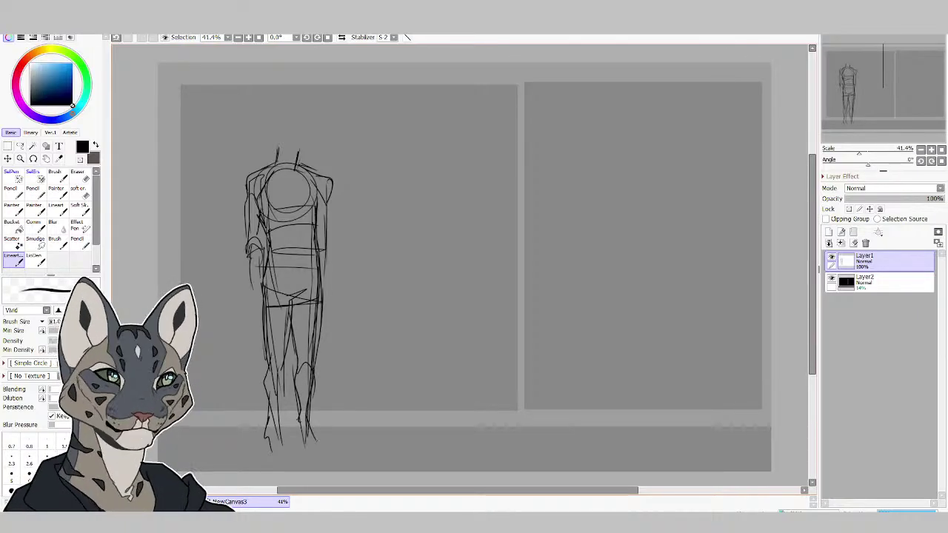
drag(293, 411, 299, 427)
drag(295, 393, 290, 435)
drag(299, 434, 311, 459)
drag(303, 410, 292, 445)
Lower the rough figure layer's opacity to 17% and add a new layer above it.
drag(872, 198, 859, 198)
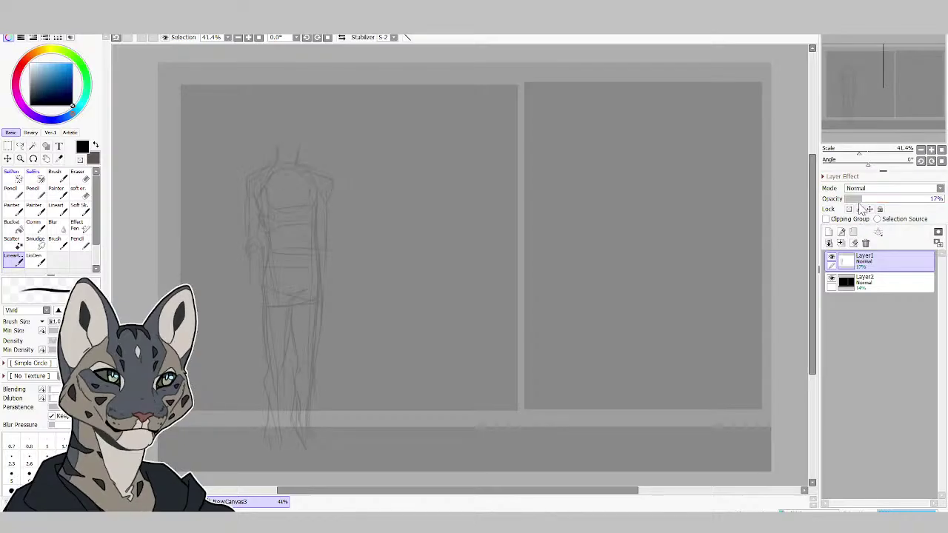
click(829, 231)
Draw the head, neck, shoulders and one side of the chest over the faded rough figure.
mouse_move(296, 116)
mouse_down()
mouse_move(299, 152)
mouse_move(276, 142)
mouse_move(316, 135)
mouse_move(250, 188)
mouse_move(279, 186)
mouse_up()
drag(303, 152, 299, 167)
mouse_move(300, 148)
mouse_down()
mouse_move(296, 171)
mouse_move(318, 188)
mouse_move(324, 210)
mouse_move(313, 226)
mouse_up()
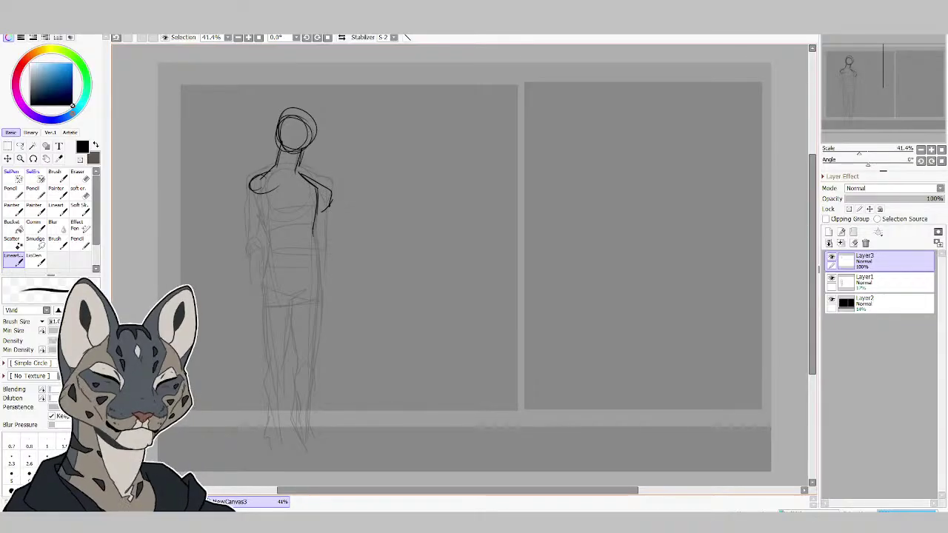
Sketch both side contours of the figure's torso from below the arms down to the hips.
drag(256, 212, 268, 284)
drag(319, 225, 323, 287)
drag(267, 254, 261, 286)
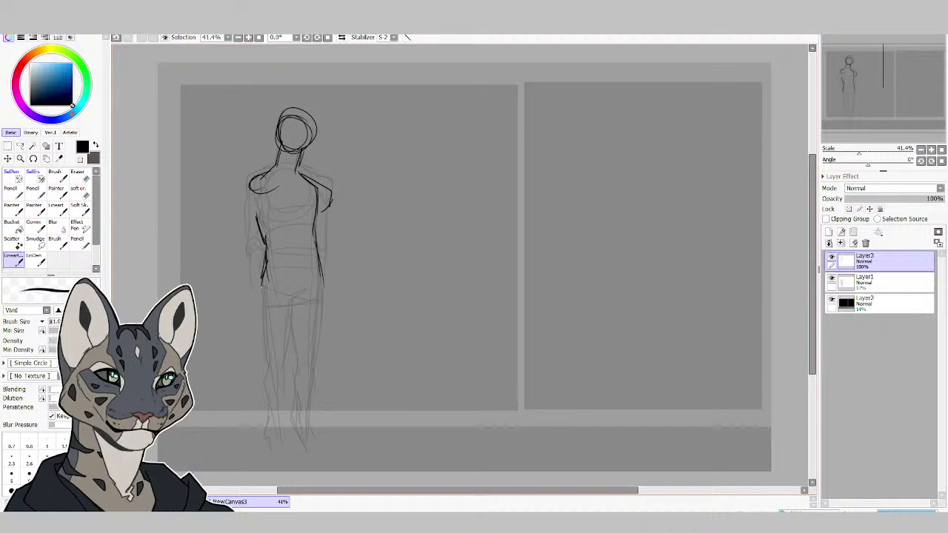
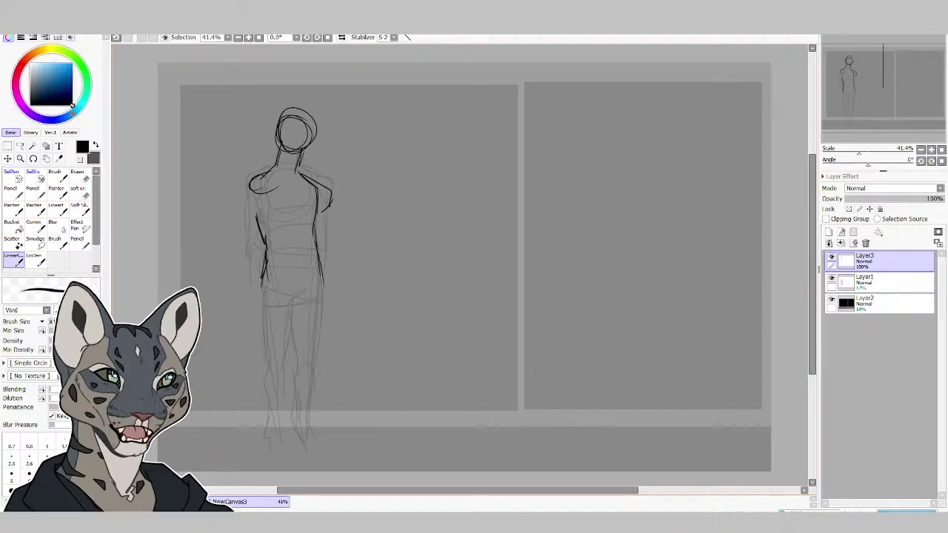
Sketch the thigh and knee of the viewer's-left leg over the faint guide, including the hip line.
drag(358, 496, 342, 492)
mouse_move(287, 293)
mouse_down()
mouse_move(305, 303)
mouse_move(295, 371)
mouse_move(311, 376)
mouse_move(299, 386)
mouse_up()
drag(293, 348, 296, 376)
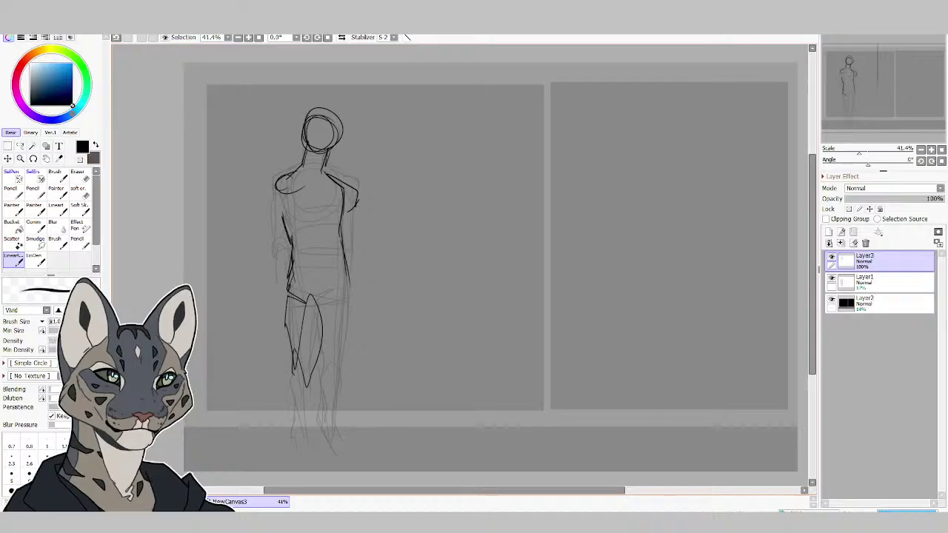
drag(320, 333, 290, 385)
Sketch the crotch line and the whole viewer's-right leg, ending in an outward-pointing foot with toes.
mouse_move(325, 294)
mouse_down()
mouse_move(317, 310)
mouse_move(332, 302)
mouse_up()
drag(351, 267, 348, 360)
drag(353, 302, 351, 374)
drag(321, 302, 334, 397)
mouse_move(348, 351)
mouse_down()
mouse_move(348, 406)
mouse_move(339, 409)
mouse_move(375, 452)
mouse_move(389, 453)
mouse_move(386, 446)
mouse_up()
drag(342, 393, 352, 419)
drag(361, 430, 371, 440)
drag(345, 381, 351, 428)
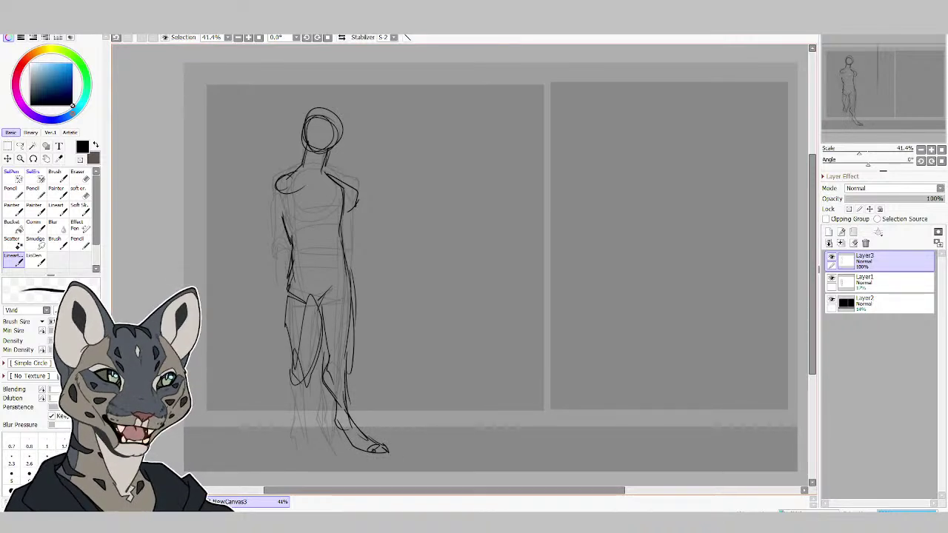
Add the knee marks and sketch the viewer's-left lower leg with a front-facing, toed foot.
mouse_move(348, 351)
mouse_down()
mouse_move(342, 370)
mouse_move(352, 292)
mouse_move(286, 410)
mouse_up()
drag(308, 379, 306, 427)
drag(294, 403, 289, 427)
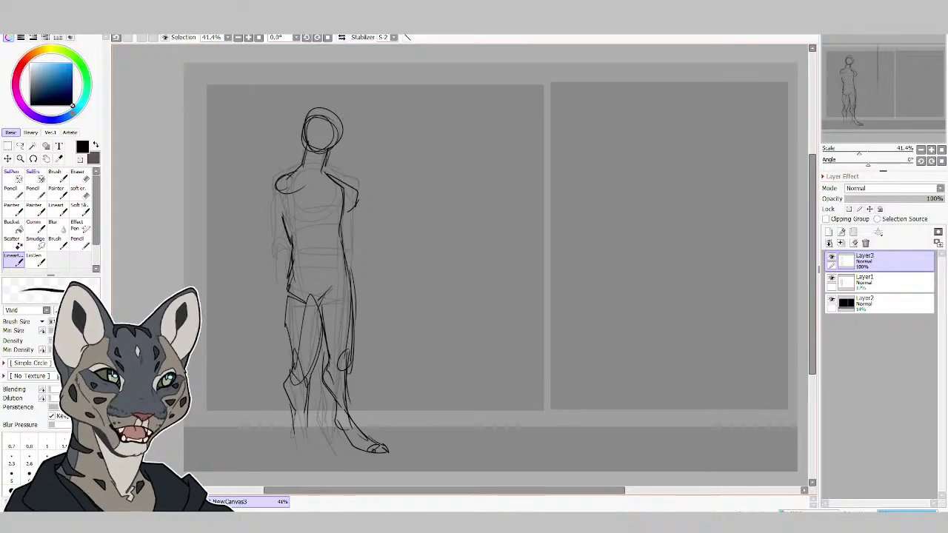
drag(293, 414, 293, 451)
mouse_move(299, 416)
mouse_down()
mouse_move(303, 465)
mouse_move(285, 457)
mouse_up()
mouse_move(287, 454)
mouse_down()
mouse_move(282, 467)
mouse_move(290, 455)
mouse_up()
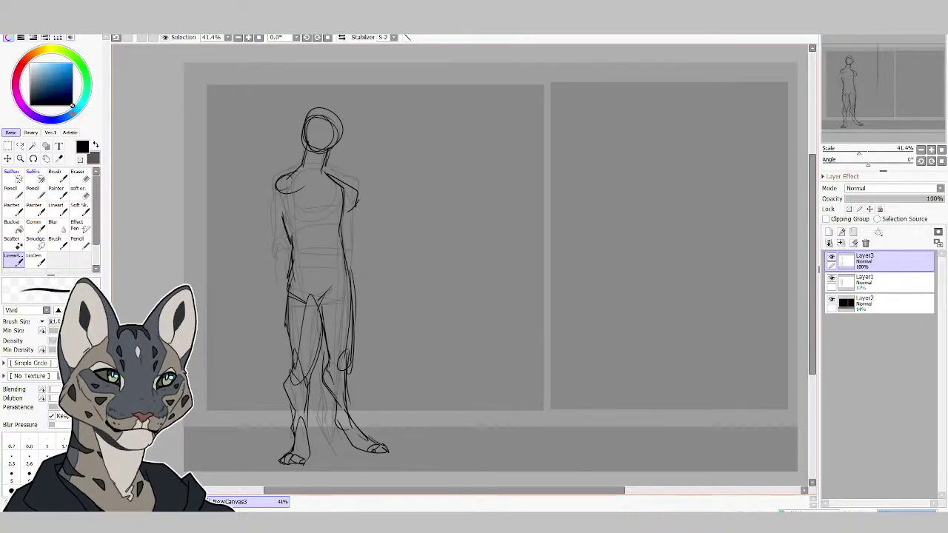
Sketch the shirt hem and waistband, plus the open coat's lapel and front edge on the viewer's-left side.
drag(294, 258, 351, 264)
drag(304, 166, 290, 191)
mouse_move(302, 170)
mouse_down()
mouse_move(315, 204)
mouse_move(305, 204)
mouse_move(292, 262)
mouse_up()
mouse_move(288, 278)
mouse_down()
mouse_move(277, 311)
mouse_move(285, 331)
mouse_up()
Sketch the coat's flared outer edges and lower hem corners on both sides of the hips.
mouse_move(347, 198)
mouse_down()
mouse_move(376, 319)
mouse_move(360, 331)
mouse_up()
drag(270, 339, 293, 345)
drag(274, 268, 270, 330)
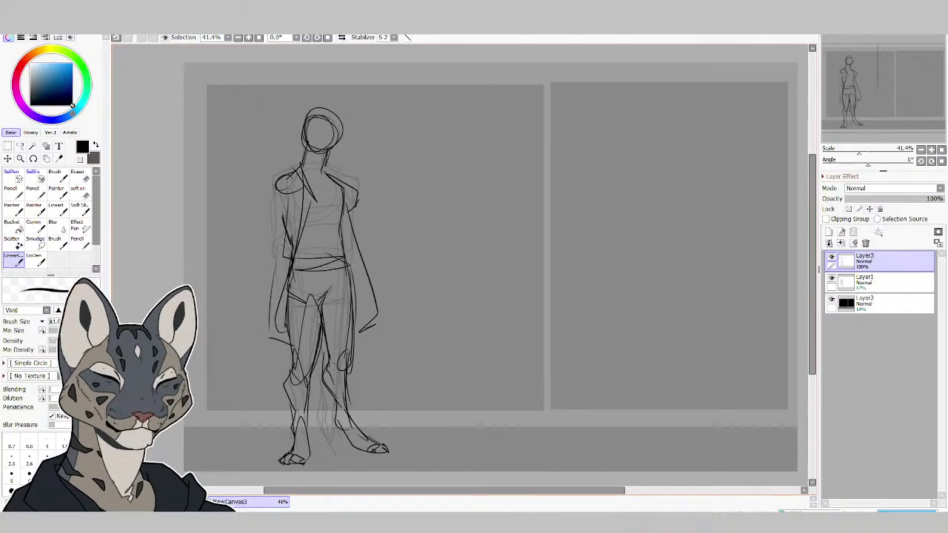
drag(272, 322, 268, 339)
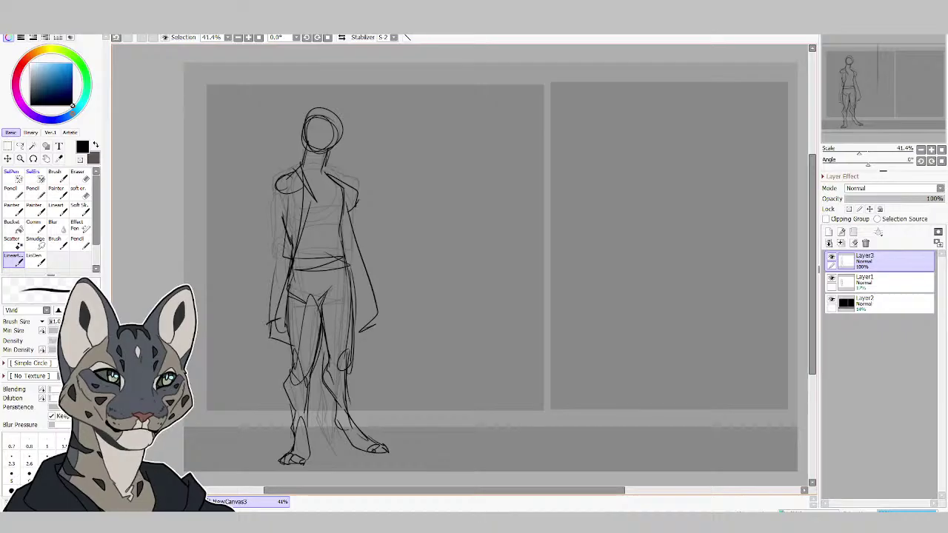
drag(379, 320, 357, 334)
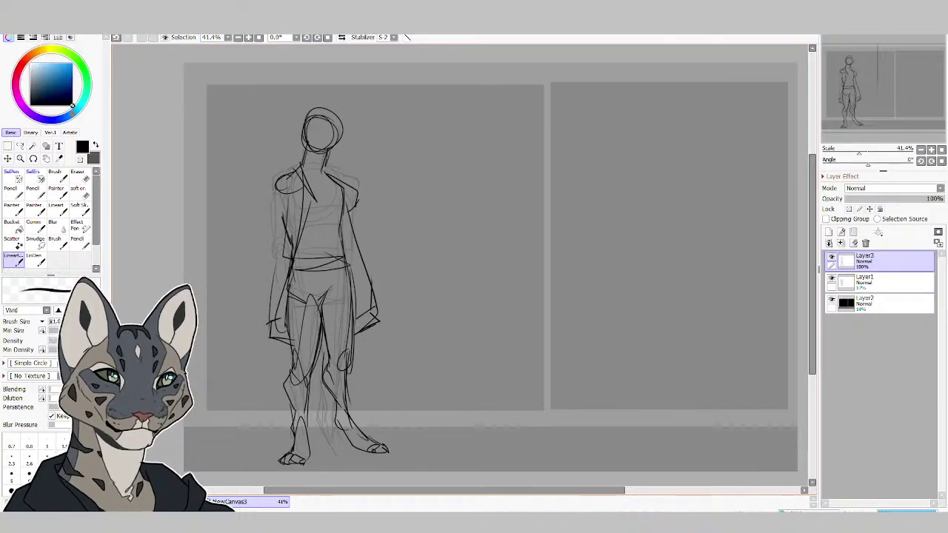
Erase part of the coat's outer edge beside the viewer's-right hip with a smaller eraser.
key(e)
key(bracketleft)
key(bracketleft)
key(bracketleft)
key(bracketleft)
key(bracketleft)
key(bracketleft)
key(bracketleft)
key(bracketleft)
key(bracketleft)
key(bracketleft)
key(bracketleft)
key(bracketleft)
key(bracketleft)
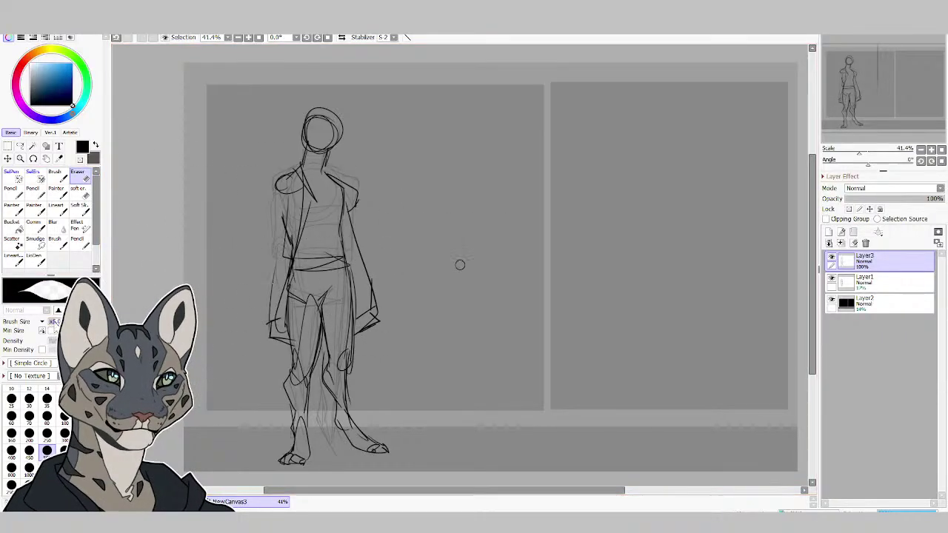
drag(374, 303, 376, 312)
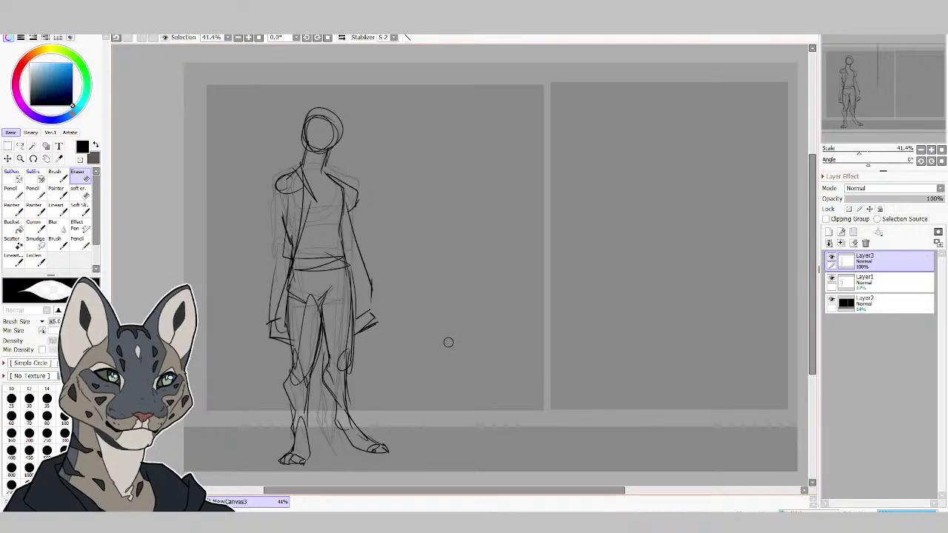
Sketch the coat's shoulders and elbow-length sleeves with cuffs on both arms using the lineart brush.
click(15, 259)
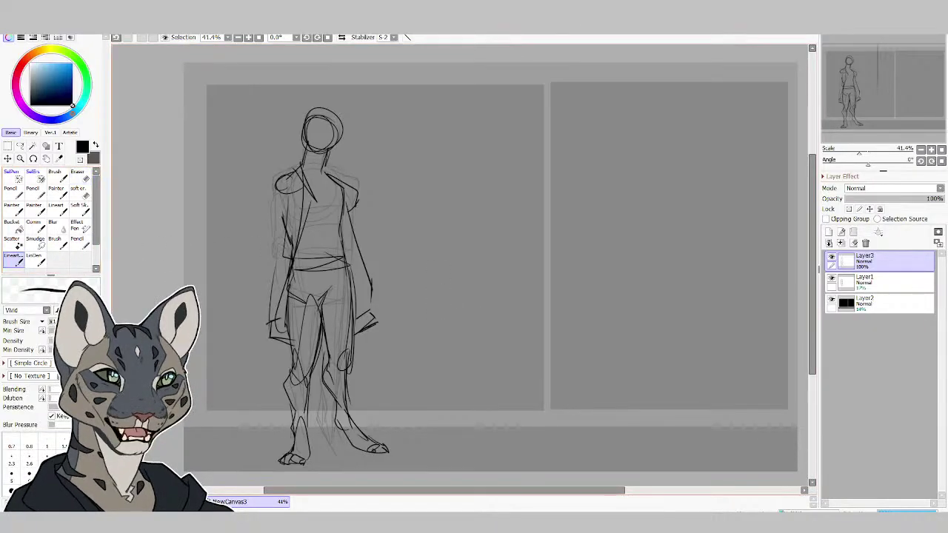
mouse_move(287, 184)
mouse_down()
mouse_move(273, 204)
mouse_move(268, 185)
mouse_move(263, 242)
mouse_move(285, 254)
mouse_up()
mouse_move(267, 223)
mouse_down()
mouse_move(279, 239)
mouse_move(256, 245)
mouse_move(270, 258)
mouse_up()
drag(268, 258, 254, 276)
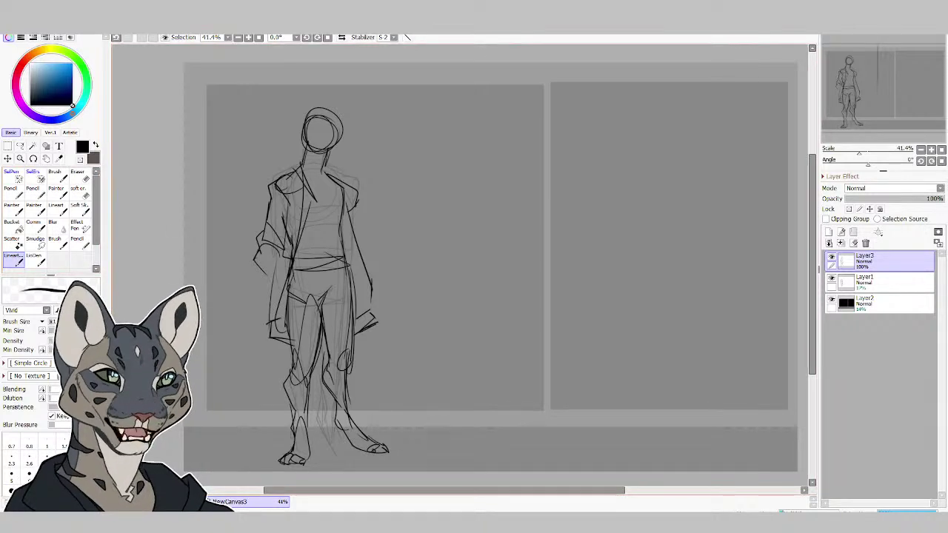
mouse_move(329, 174)
mouse_down()
mouse_move(366, 194)
mouse_move(359, 257)
mouse_up()
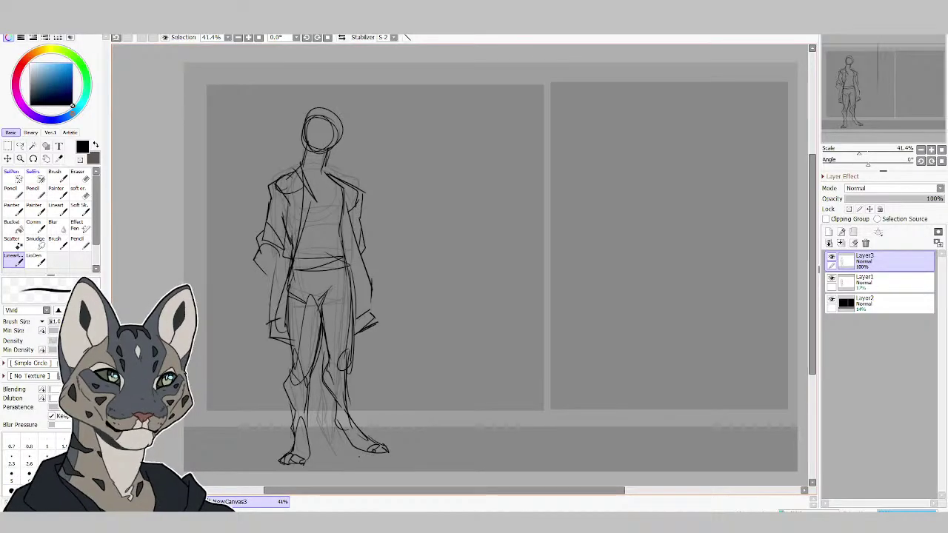
Erase the top of the round head and redraw it with cheek fur and two pointed cat ears.
drag(297, 123, 302, 141)
mouse_move(316, 95)
mouse_down()
mouse_move(316, 115)
mouse_move(314, 89)
mouse_up()
mouse_move(316, 90)
mouse_down()
mouse_move(324, 112)
mouse_move(346, 101)
mouse_move(345, 117)
mouse_move(313, 85)
mouse_move(299, 124)
mouse_move(311, 98)
mouse_up()
key(e)
key(n)
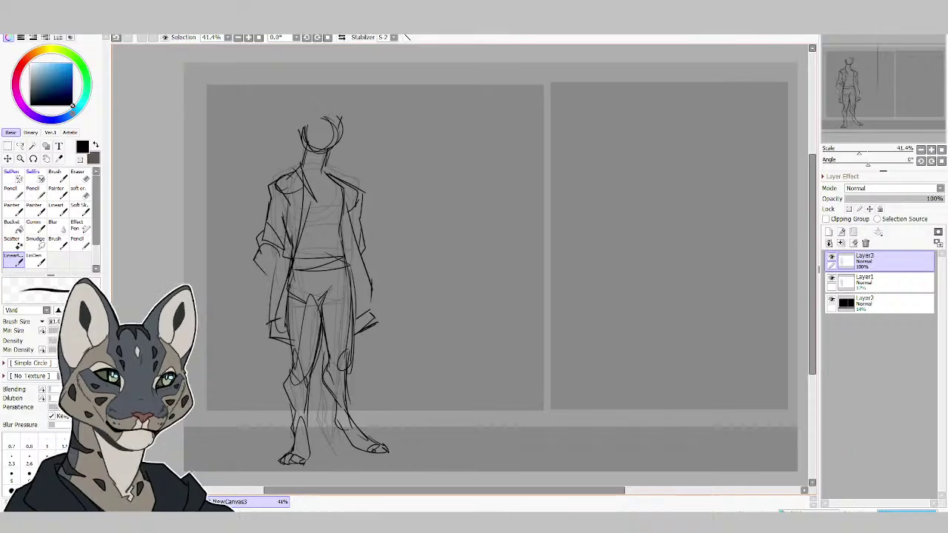
mouse_move(316, 109)
mouse_down()
mouse_move(295, 121)
mouse_move(296, 76)
mouse_move(350, 94)
mouse_move(346, 126)
mouse_up()
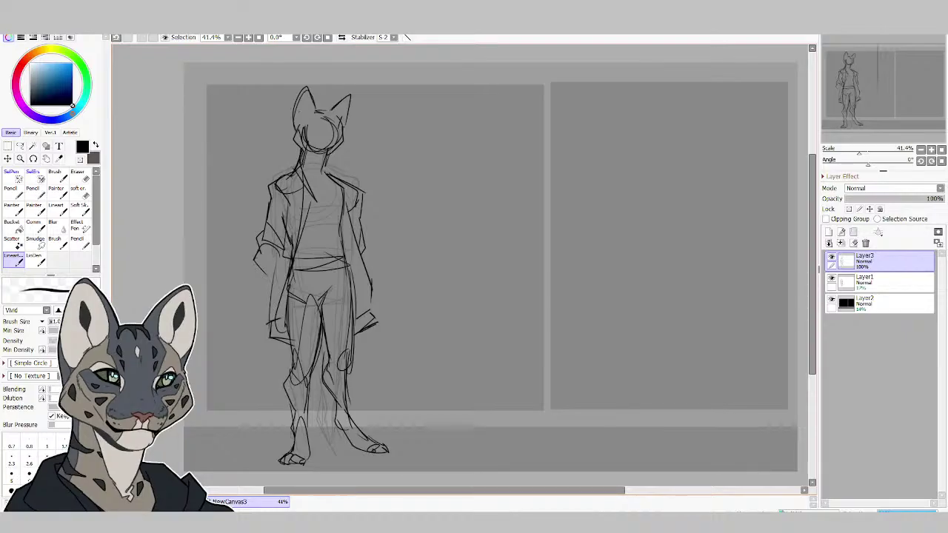
Sketch a V-shaped collar and diagonal shirt folds, and reinforce the coat's front edges down past the hips.
mouse_move(300, 157)
mouse_down()
mouse_move(306, 177)
mouse_move(334, 182)
mouse_move(319, 199)
mouse_move(318, 182)
mouse_move(330, 237)
mouse_up()
mouse_move(326, 208)
mouse_down()
mouse_move(342, 223)
mouse_move(346, 267)
mouse_up()
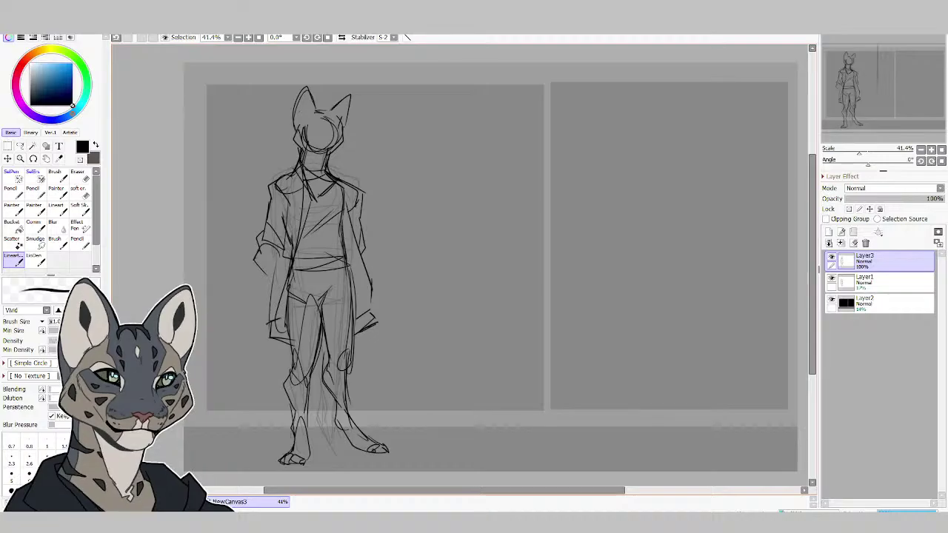
drag(344, 231, 353, 294)
drag(348, 250, 355, 375)
drag(287, 260, 282, 351)
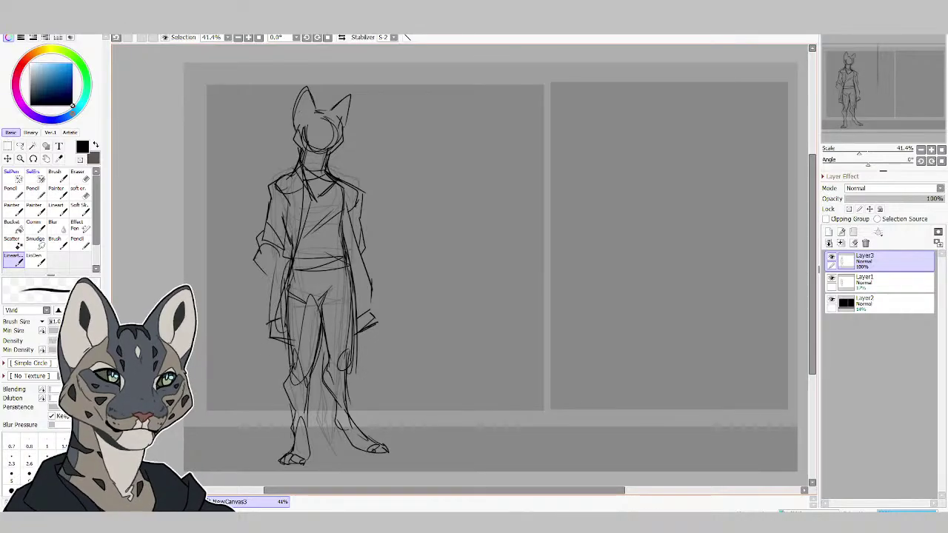
Erase the old leg lines and redraw them as loose trousers gathered at the shins, extending the coat's viewer's-right edge downward.
key(e)
mouse_move(317, 287)
mouse_down()
mouse_move(305, 381)
mouse_move(306, 321)
mouse_move(301, 333)
mouse_up()
drag(326, 292, 306, 393)
mouse_move(288, 346)
mouse_down()
mouse_move(279, 399)
mouse_move(291, 413)
mouse_move(319, 404)
mouse_up()
drag(311, 369, 309, 404)
drag(359, 385, 323, 406)
drag(359, 334, 364, 422)
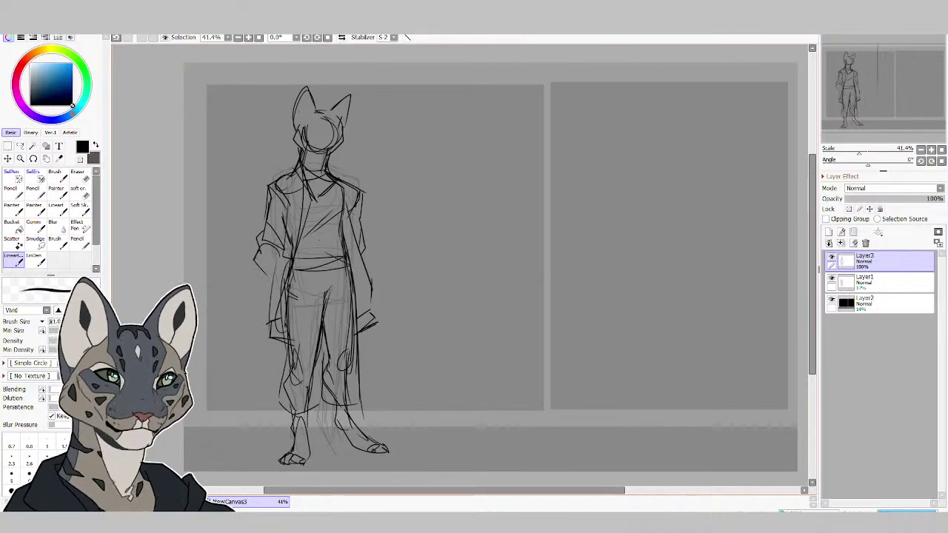
Sketch the viewer's-left forearm and hand below the cuff, and the outer line of the opposite forearm.
drag(271, 258, 256, 281)
mouse_move(274, 262)
mouse_down()
mouse_move(278, 290)
mouse_move(264, 302)
mouse_up()
drag(277, 279, 259, 304)
drag(277, 277, 255, 288)
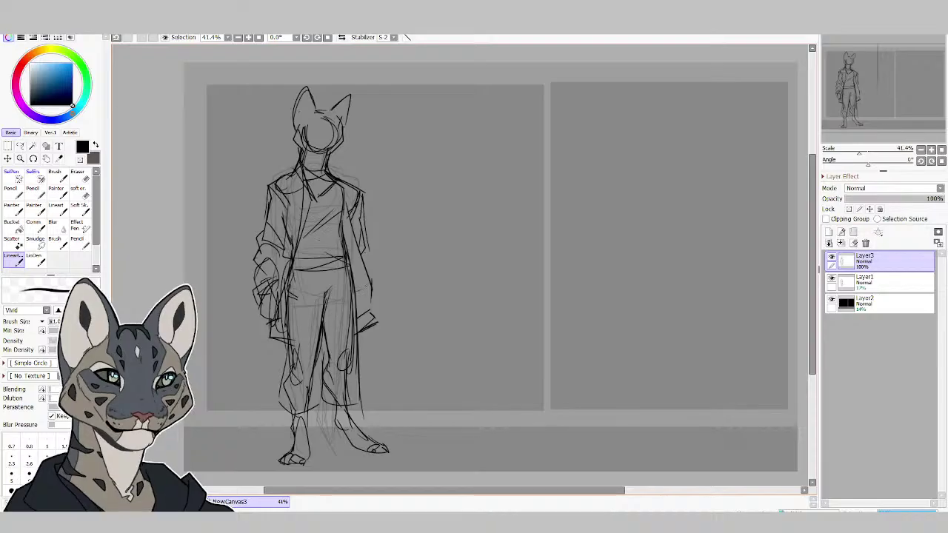
drag(365, 247, 373, 280)
drag(372, 285, 375, 296)
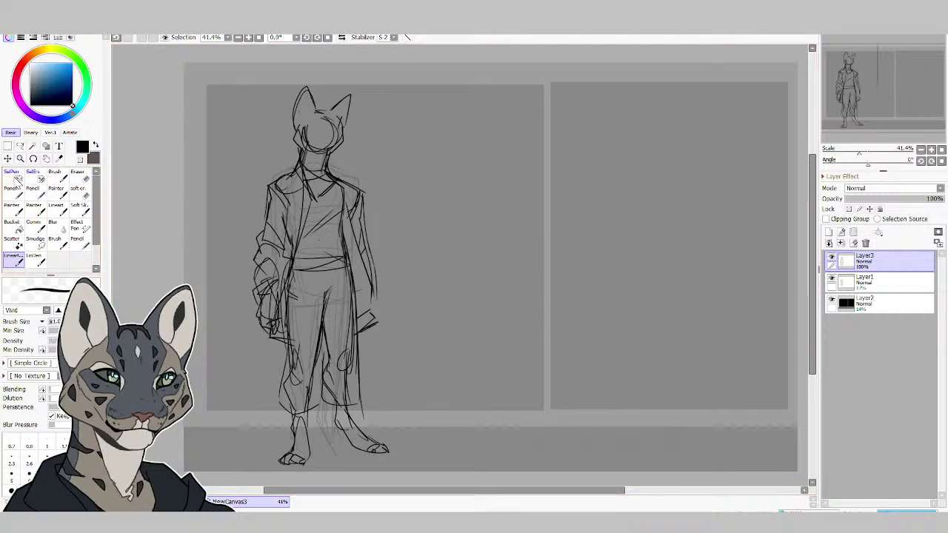
Mask the head and ears with the selection pen and transform them to a slightly smaller, lower head.
click(13, 176)
mouse_move(311, 148)
mouse_down()
mouse_move(303, 120)
mouse_move(315, 140)
mouse_move(308, 87)
mouse_move(358, 113)
mouse_move(316, 119)
mouse_up()
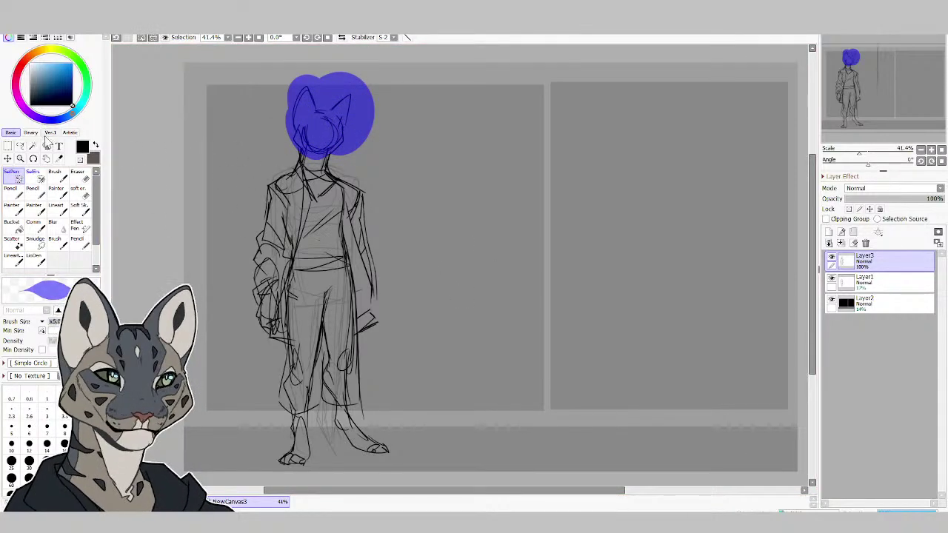
key(ctrl+t)
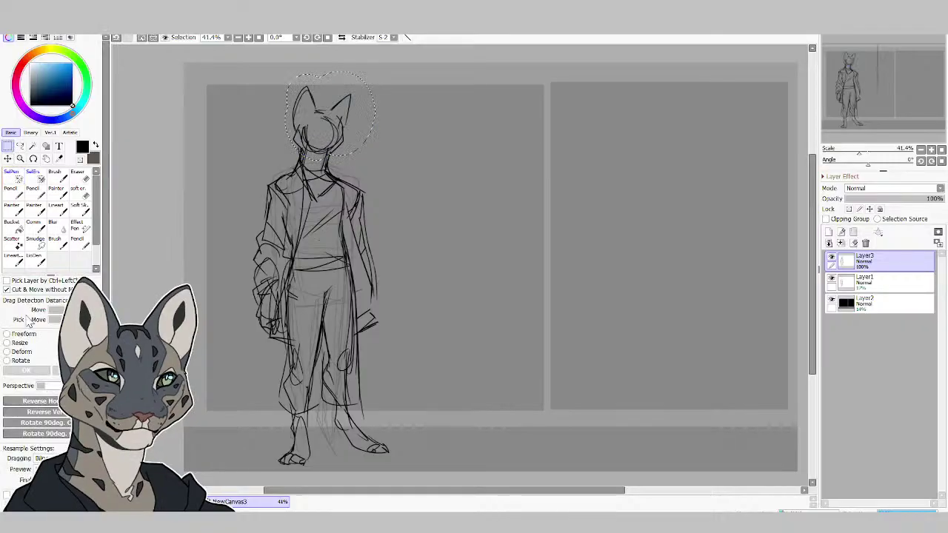
mouse_move(321, 107)
mouse_down()
mouse_move(318, 121)
mouse_move(370, 104)
mouse_up()
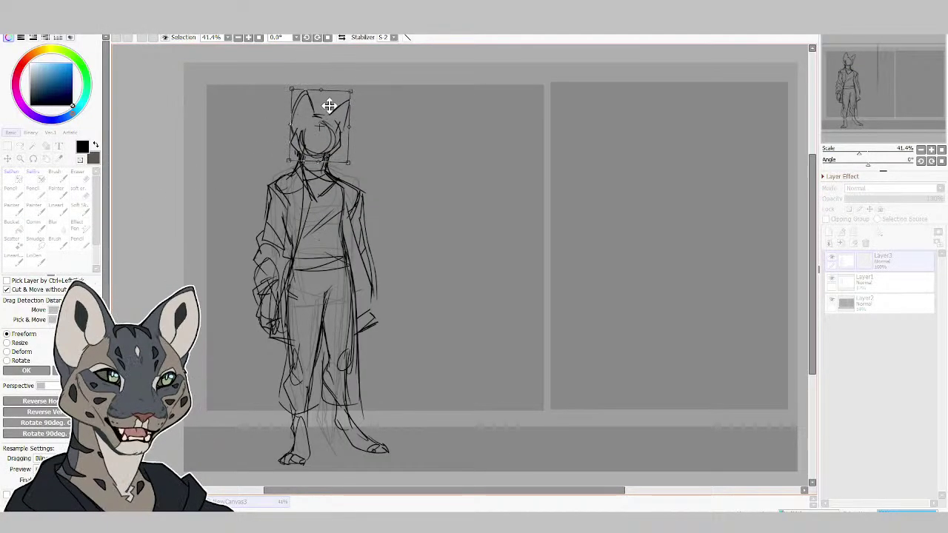
key(Return)
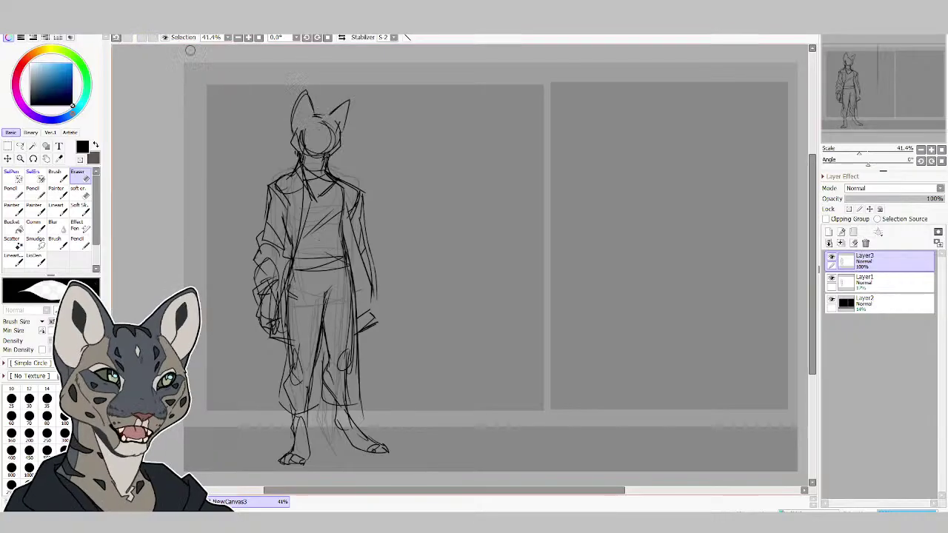
Erase the construction lines inside the head and the V-shaped collar, and redraw a simple round neckline.
mouse_move(301, 146)
mouse_down()
mouse_move(305, 154)
mouse_move(330, 142)
mouse_move(323, 153)
mouse_up()
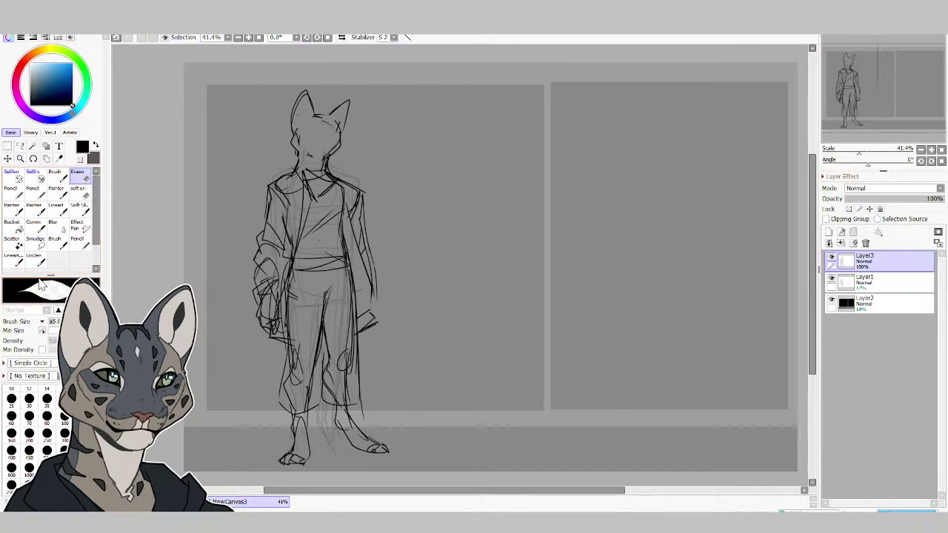
click(13, 257)
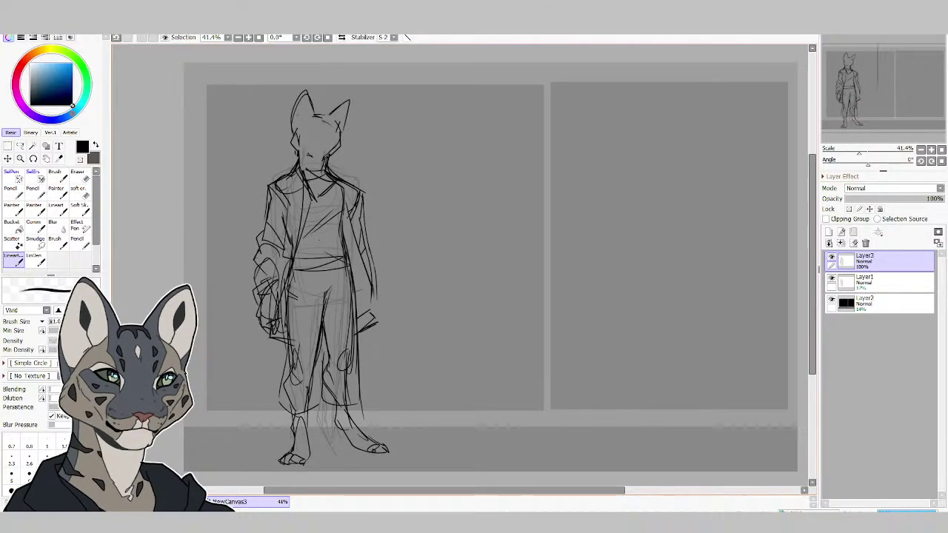
key(e)
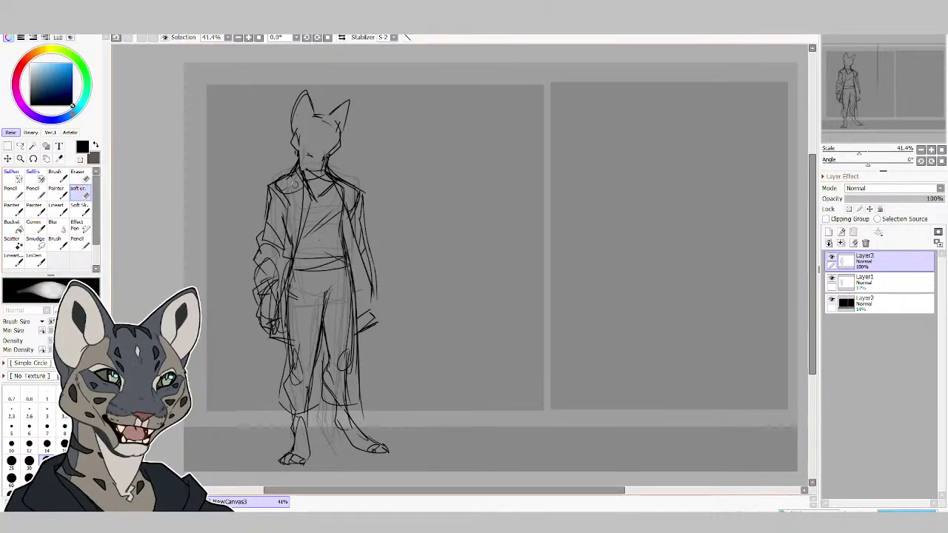
click(89, 173)
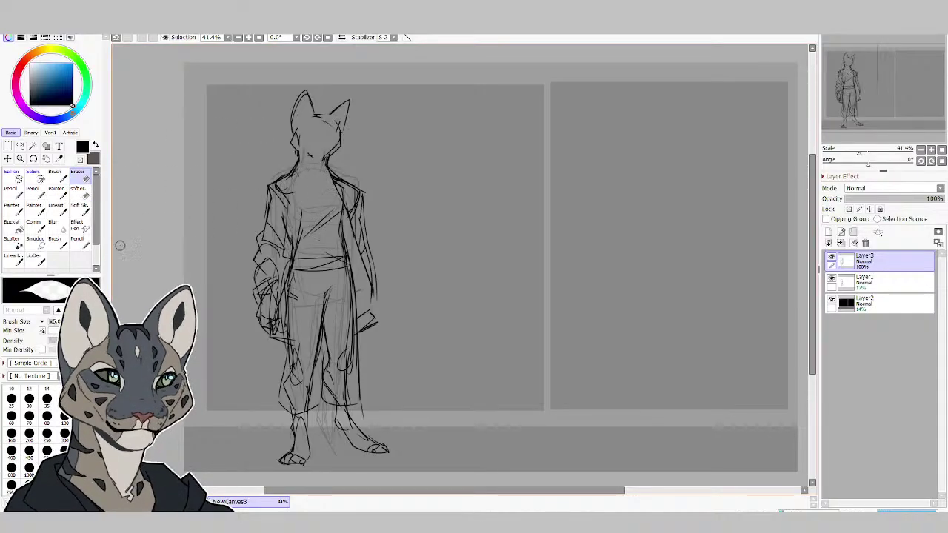
key(n)
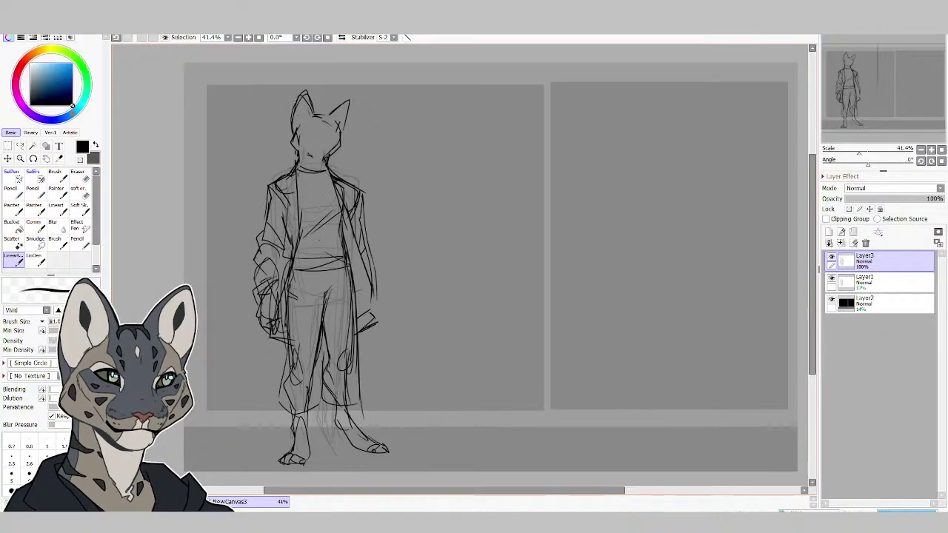
Erase the old ear lines and redraw the ears, forehead and face contour with cleaner strokes.
mouse_move(326, 116)
mouse_down()
mouse_move(347, 102)
mouse_move(343, 129)
mouse_up()
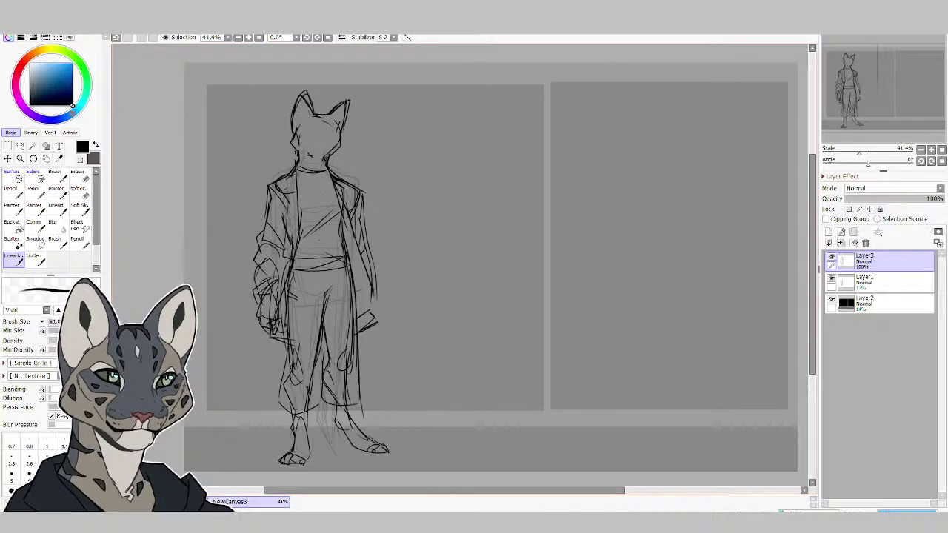
key(e)
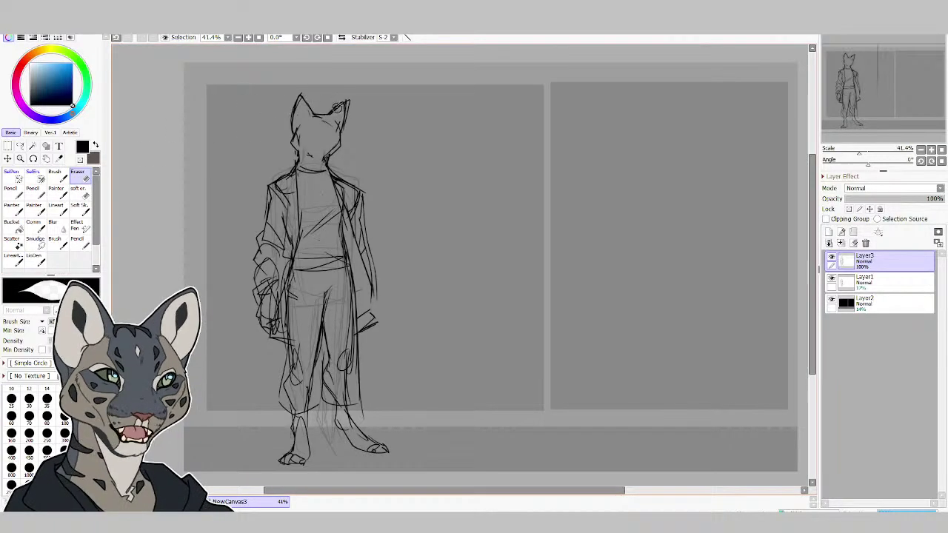
drag(337, 107, 332, 133)
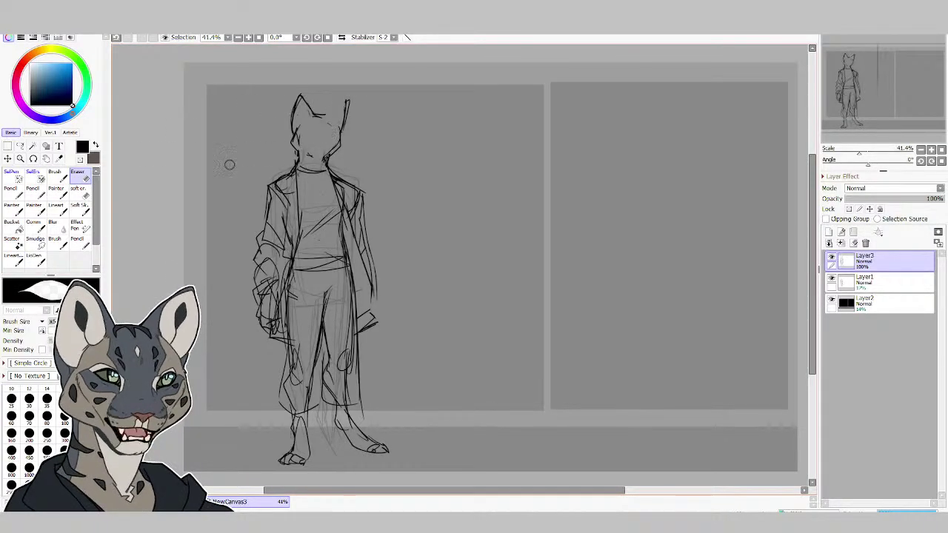
click(13, 259)
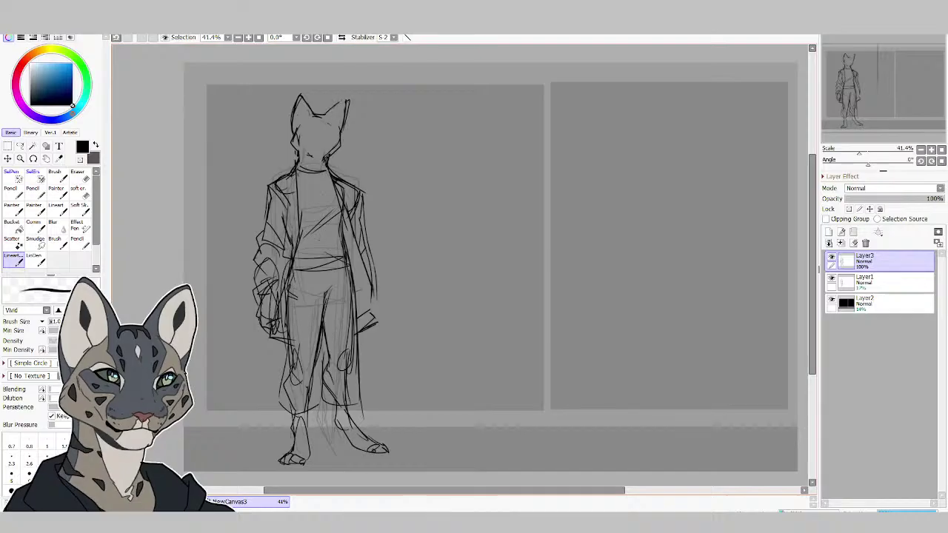
mouse_move(338, 131)
mouse_down()
mouse_move(340, 151)
mouse_move(338, 133)
mouse_move(298, 132)
mouse_up()
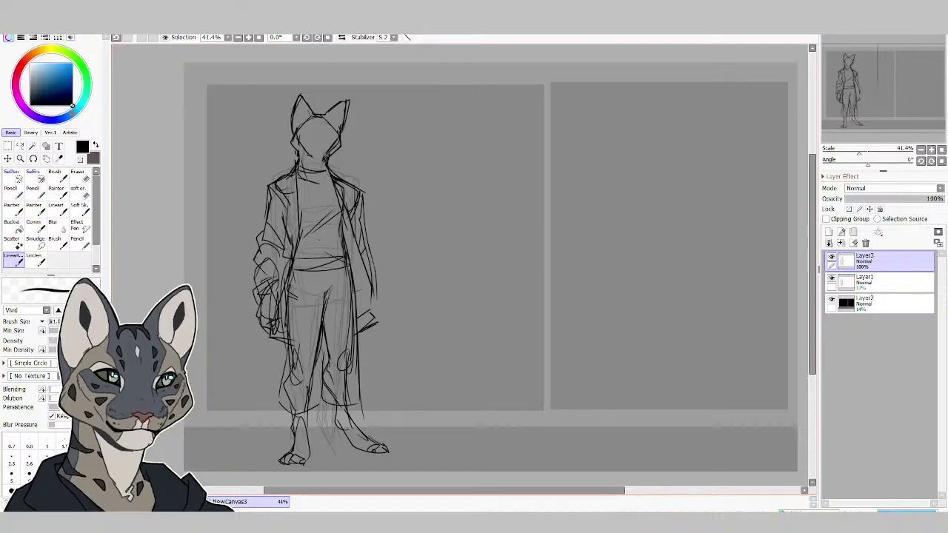
Strengthen the coat's front edge on the viewer's right from shoulder to hip, and erase stray lines around the torso.
key(e)
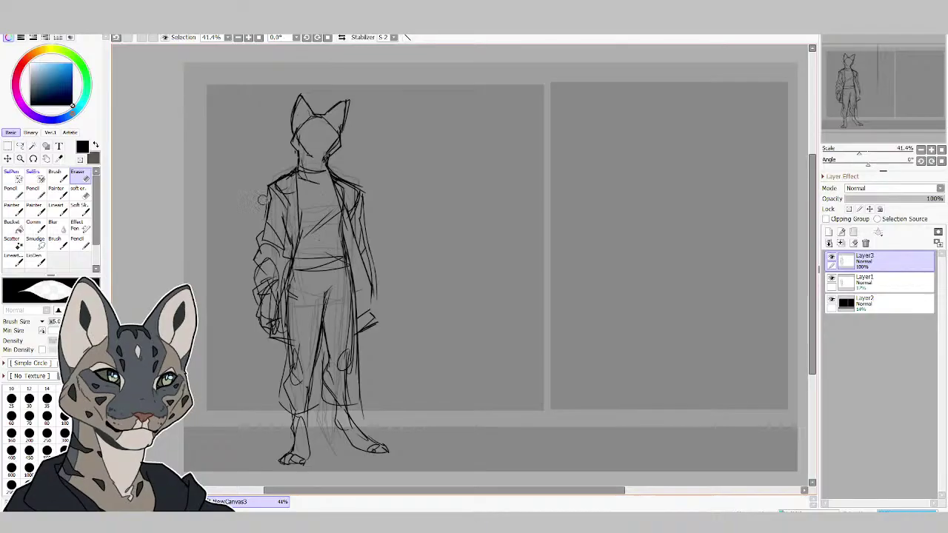
click(15, 257)
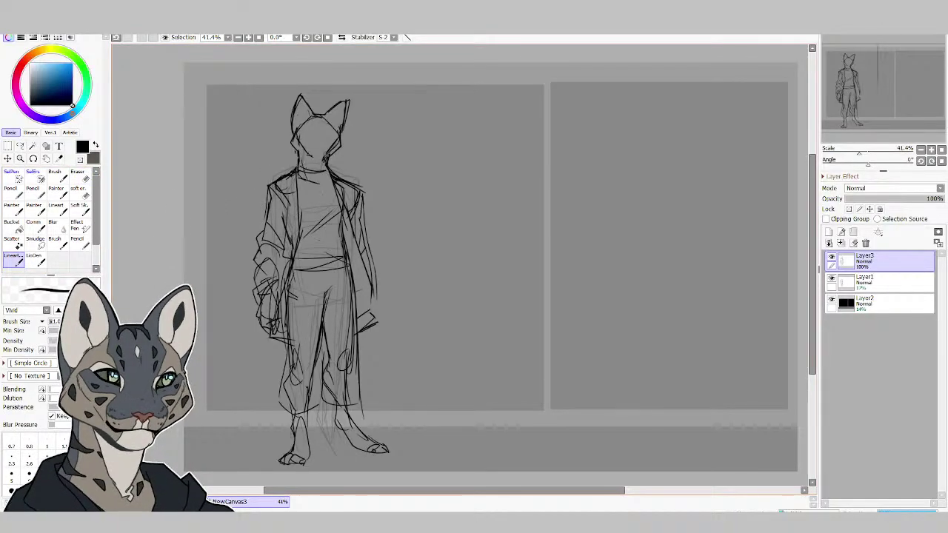
drag(361, 188, 360, 204)
mouse_move(347, 218)
mouse_down()
mouse_move(345, 236)
mouse_move(345, 228)
mouse_up()
drag(350, 268, 348, 297)
key(e)
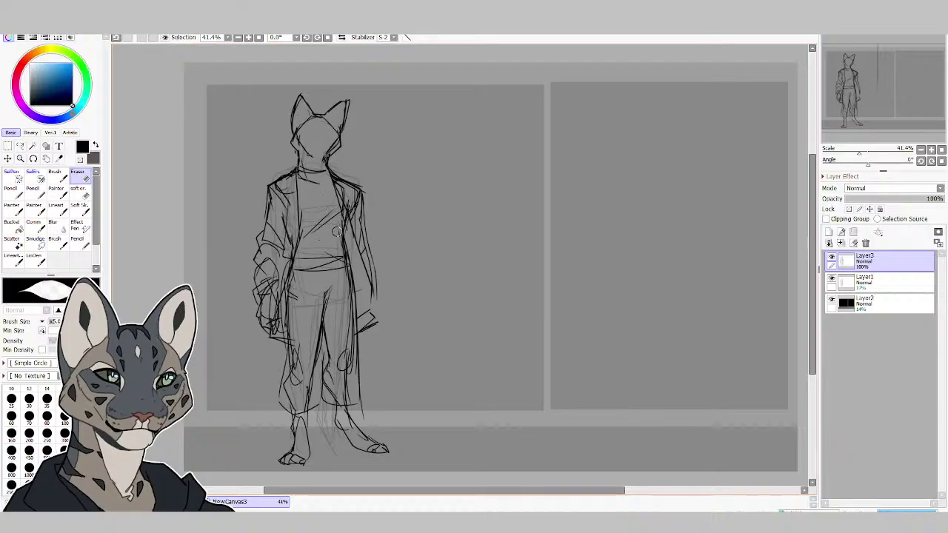
key(e)
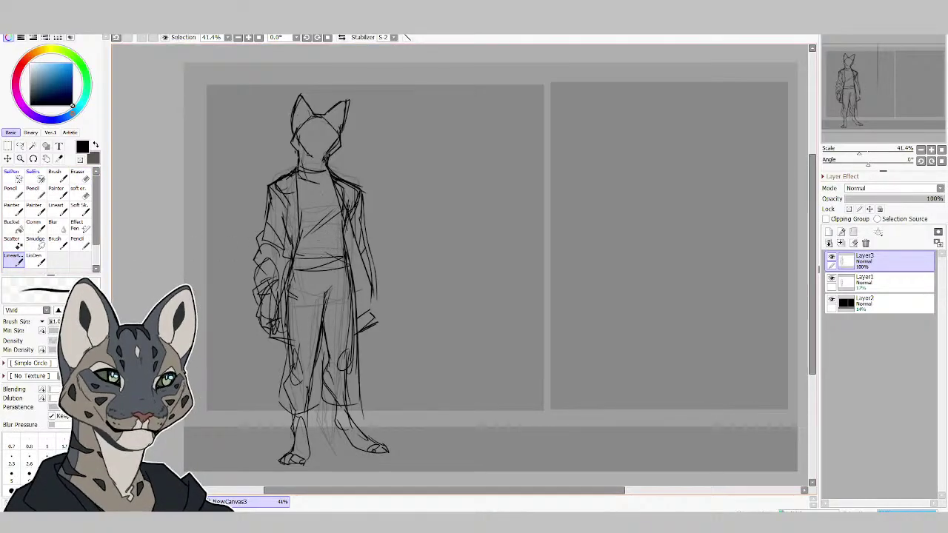
Sketch the shirt hem and waistband, and add long fold lines running down both trouser legs.
mouse_move(302, 258)
mouse_down()
mouse_move(341, 255)
mouse_move(333, 253)
mouse_up()
mouse_move(332, 259)
mouse_down()
mouse_move(354, 263)
mouse_move(298, 377)
mouse_move(296, 405)
mouse_move(348, 330)
mouse_up()
drag(347, 360, 348, 391)
drag(296, 276, 289, 306)
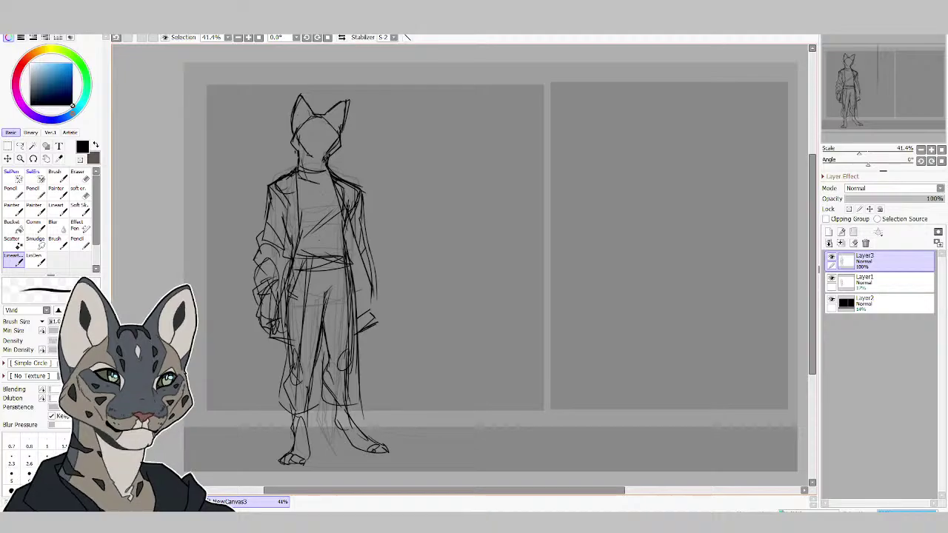
mouse_move(349, 259)
mouse_down()
mouse_move(355, 316)
mouse_move(293, 347)
mouse_move(289, 378)
mouse_up()
drag(342, 275, 325, 316)
mouse_move(328, 256)
mouse_down()
mouse_move(326, 299)
mouse_move(331, 291)
mouse_up()
mouse_move(298, 252)
mouse_down()
mouse_move(344, 246)
mouse_move(345, 258)
mouse_move(342, 245)
mouse_up()
drag(345, 207, 340, 232)
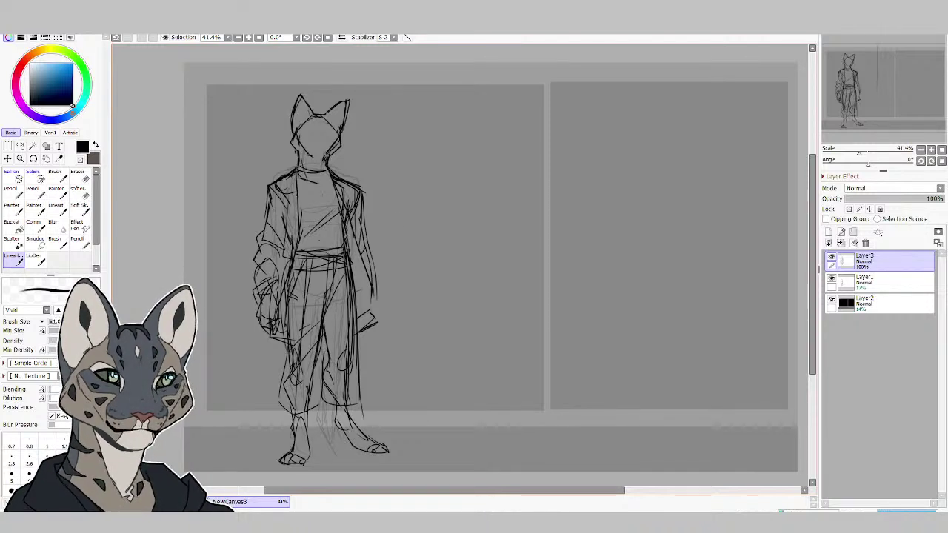
Sketch a raised, turned-back coat collar on both sides of the neck, joined to the shoulder lines.
mouse_move(296, 182)
mouse_down()
mouse_move(280, 203)
mouse_move(268, 185)
mouse_up()
mouse_move(268, 179)
mouse_down()
mouse_move(280, 167)
mouse_move(281, 201)
mouse_up()
drag(295, 179, 285, 195)
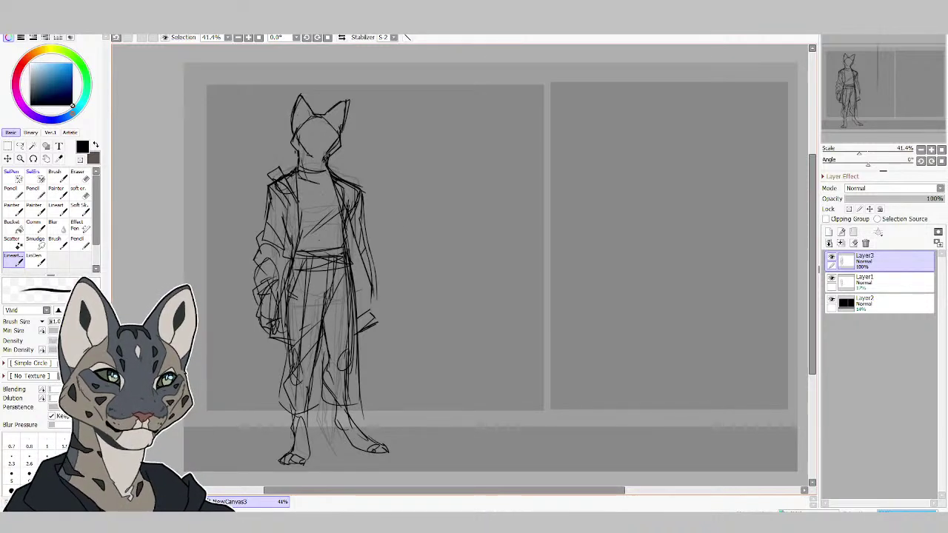
drag(294, 156, 281, 182)
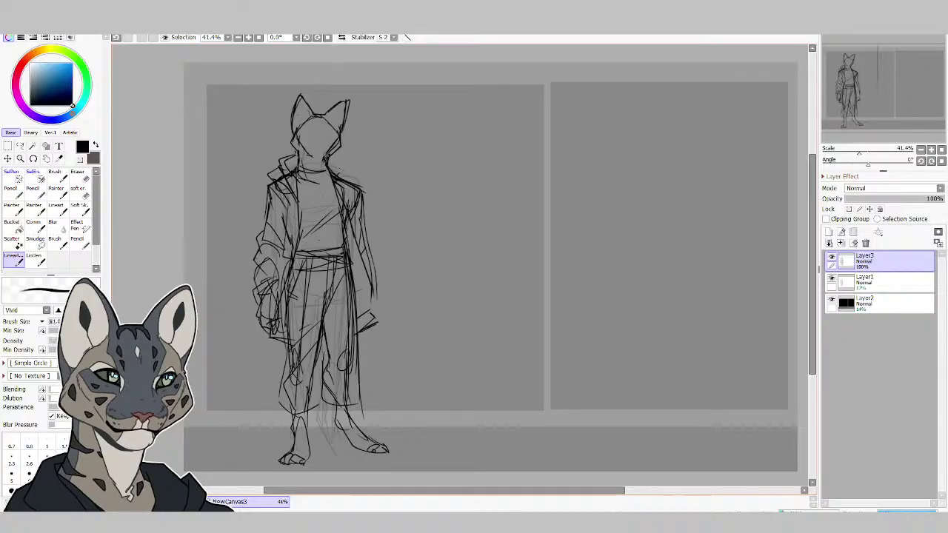
drag(333, 164, 342, 175)
drag(339, 168, 355, 203)
drag(275, 178, 264, 194)
Redraw the viewer's-left lower leg and ankle, and add a fold line to the opposite coat sleeve.
drag(293, 377, 291, 450)
mouse_move(307, 394)
mouse_down()
mouse_move(305, 450)
mouse_move(283, 459)
mouse_move(303, 465)
mouse_up()
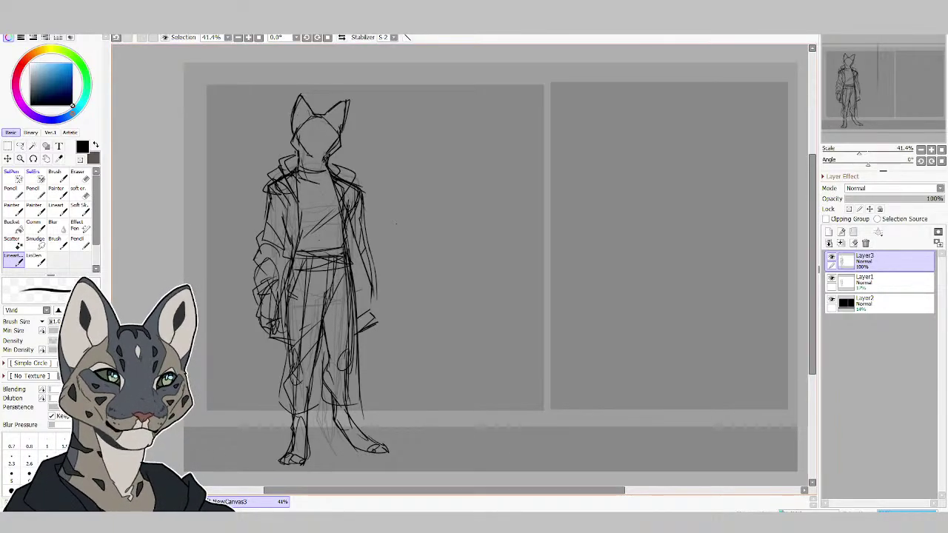
drag(368, 262, 361, 282)
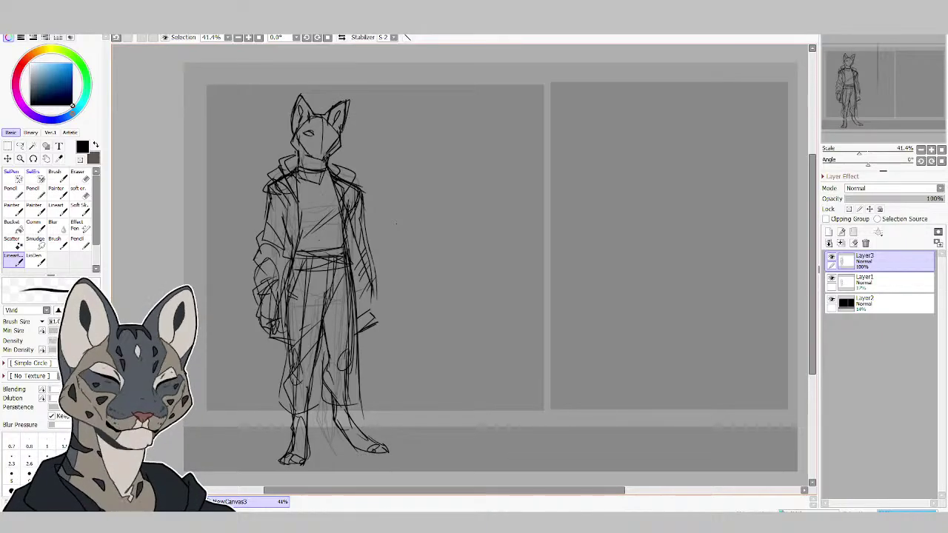
Clean up the ear outlines with the eraser and sketch the eyes, nose and mouth on the cat's face.
key(e)
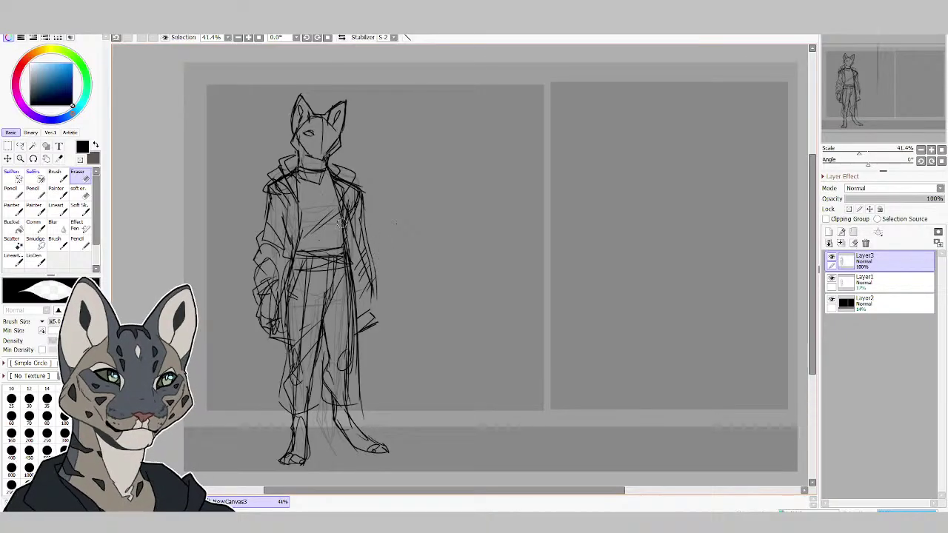
click(14, 256)
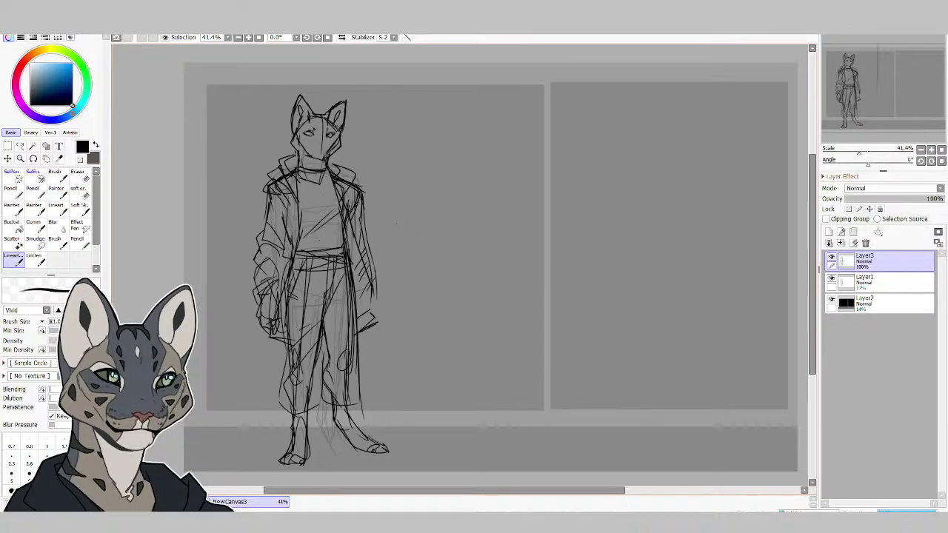
key(e)
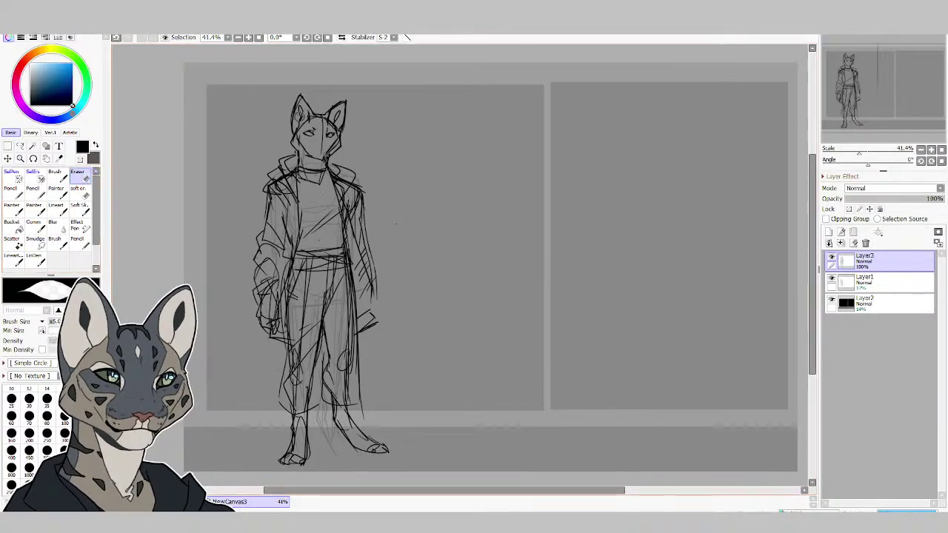
click(13, 256)
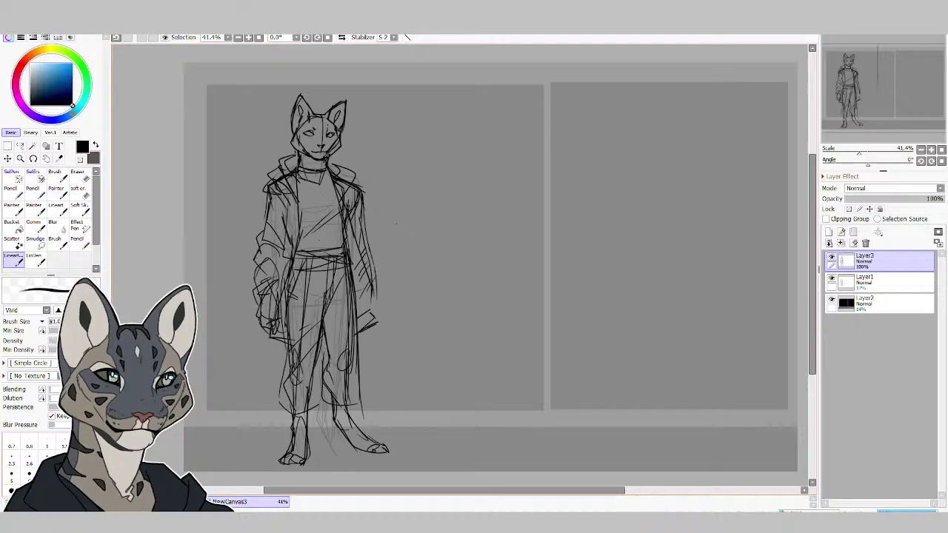
Add fold lines across the shirt, and erase and redraw the overlapping lines at the coat's shoulders and collar.
drag(320, 168, 348, 189)
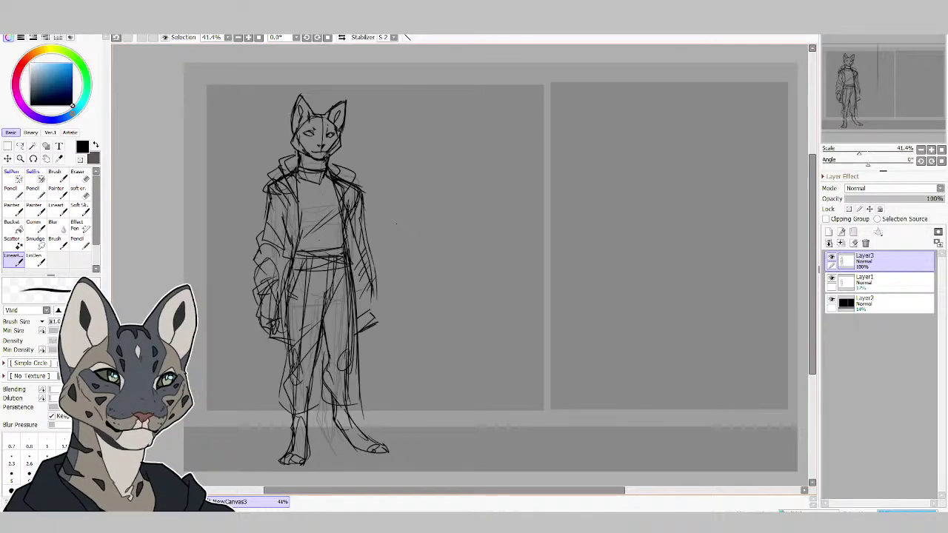
drag(309, 242, 337, 233)
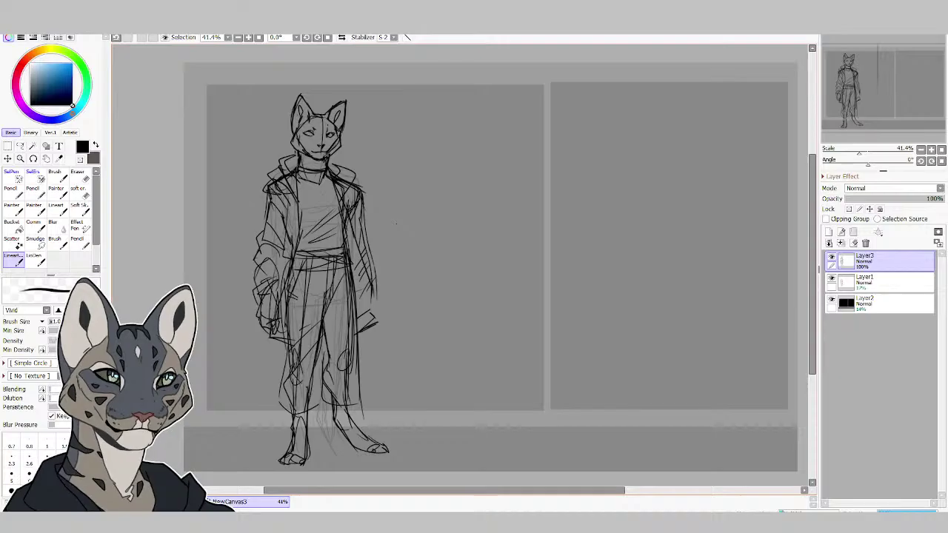
click(77, 174)
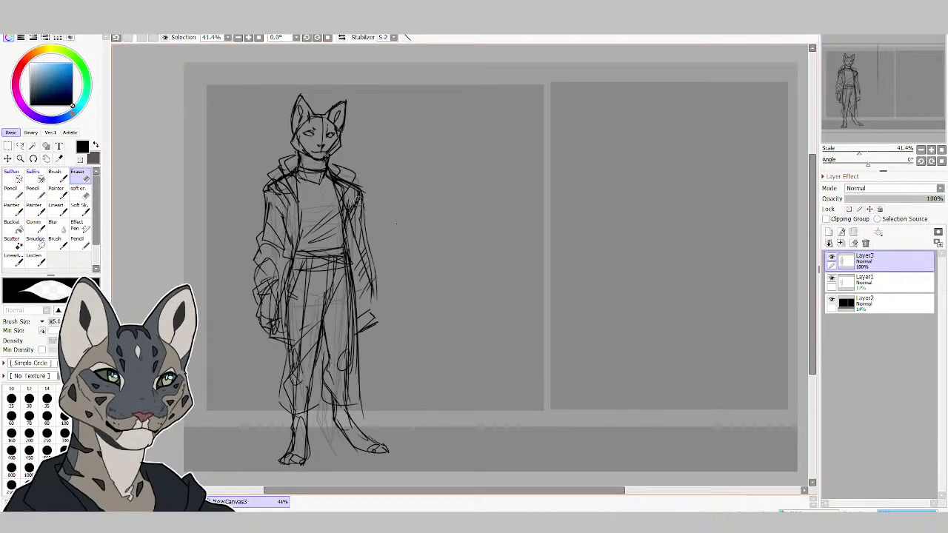
click(14, 254)
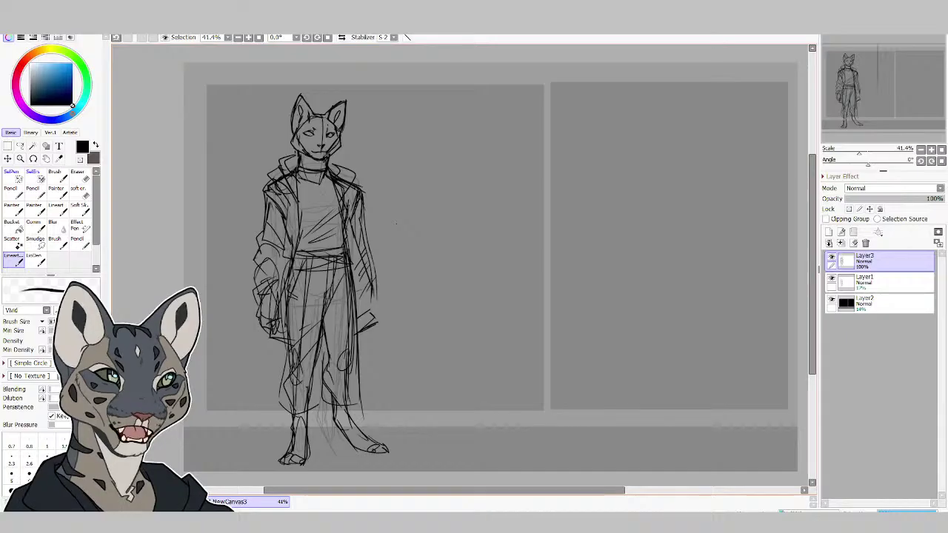
key(e)
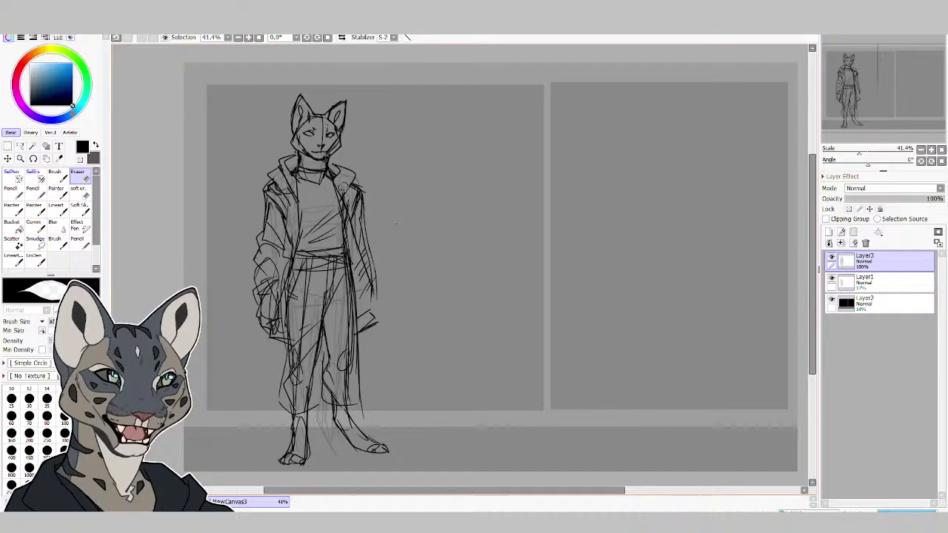
click(16, 262)
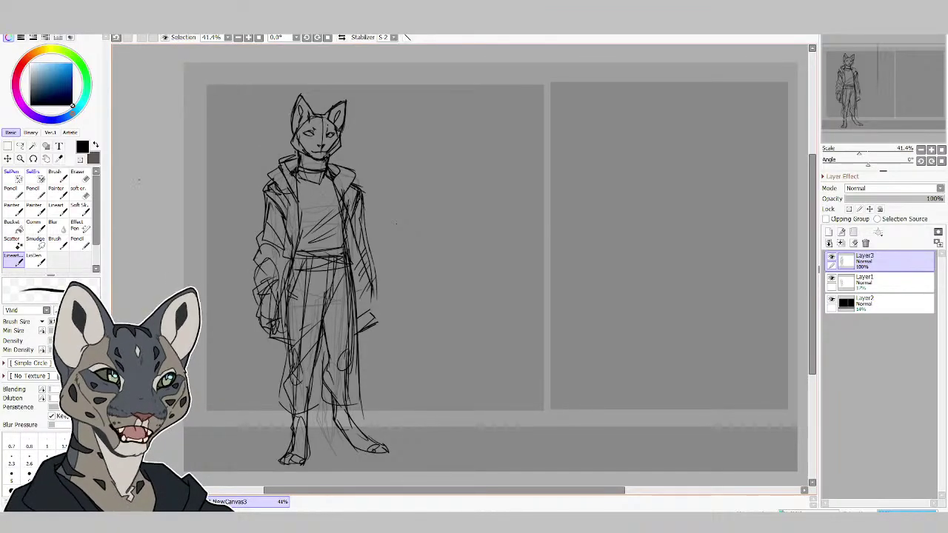
Darken the eyes with firmer strokes and erase stray lines between and inside the ears.
key(e)
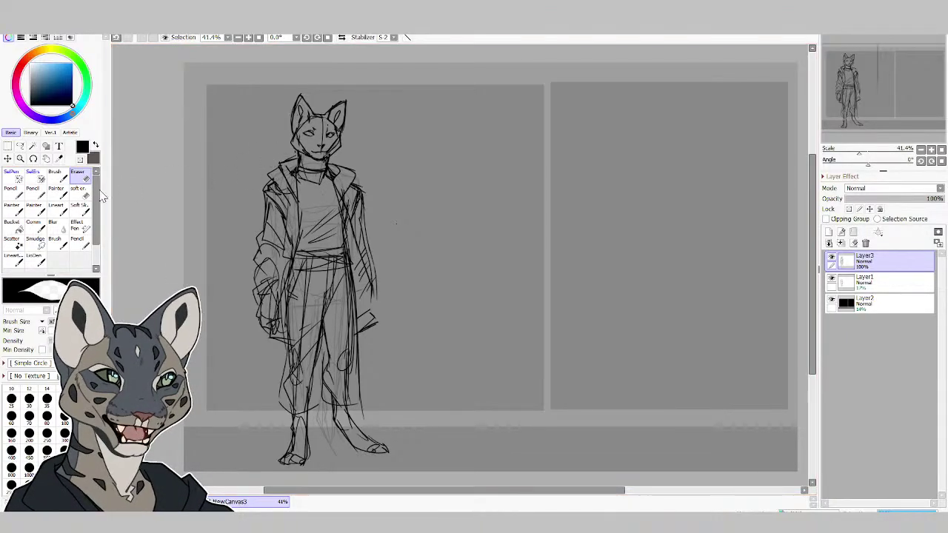
click(13, 258)
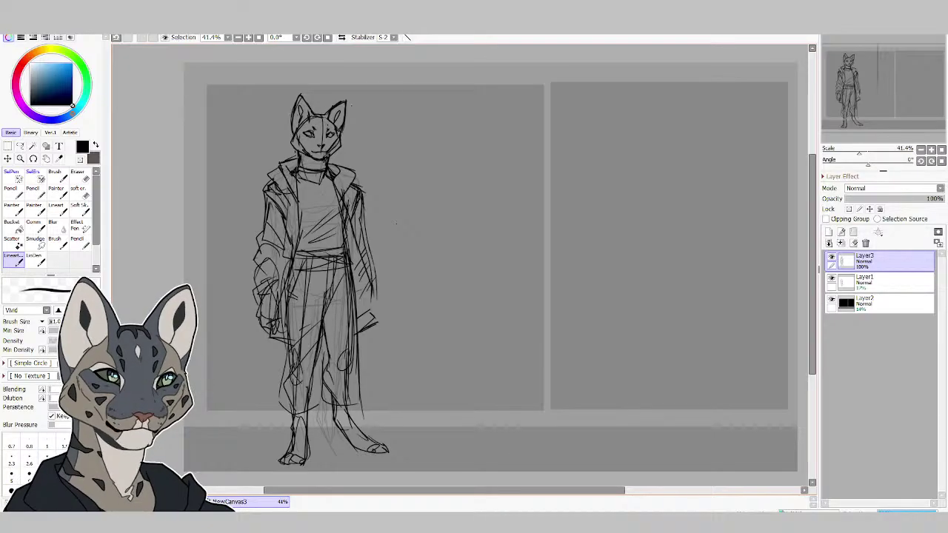
key(e)
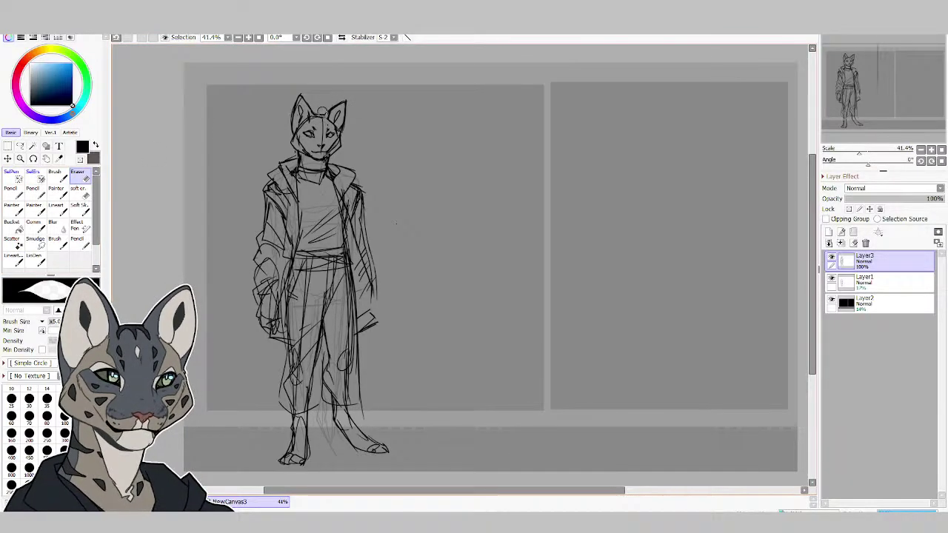
click(12, 256)
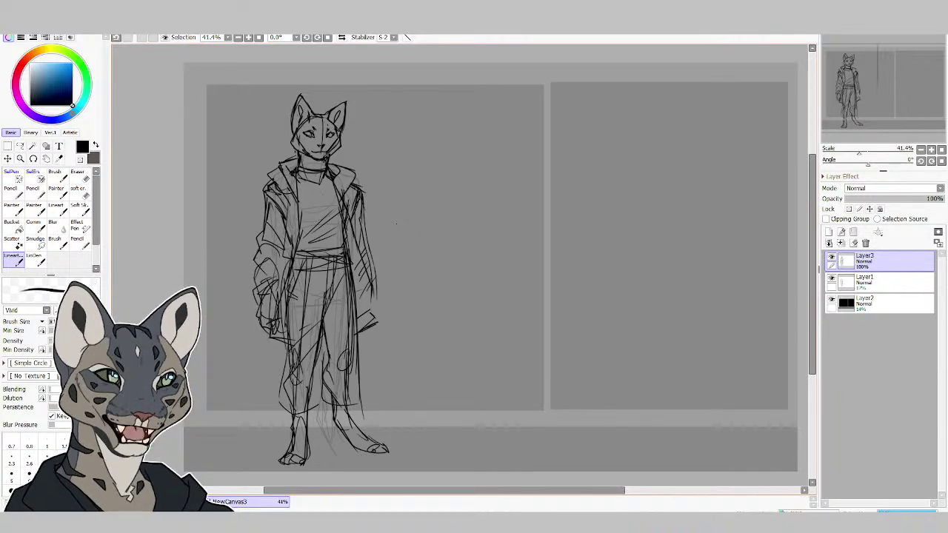
Add a new layer and draw a boxy side-view cat beside the figure, with a rectangular body, square eared head and tail.
drag(399, 490, 451, 483)
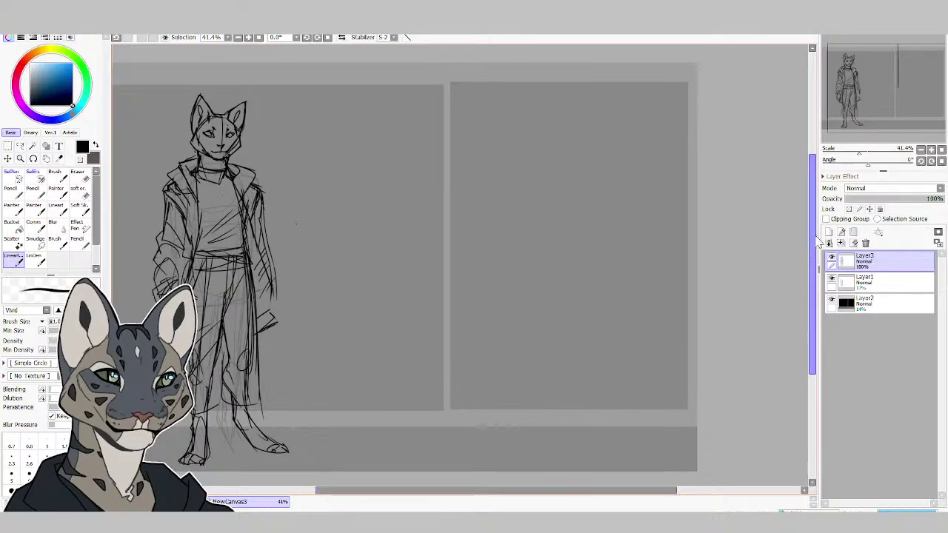
click(828, 232)
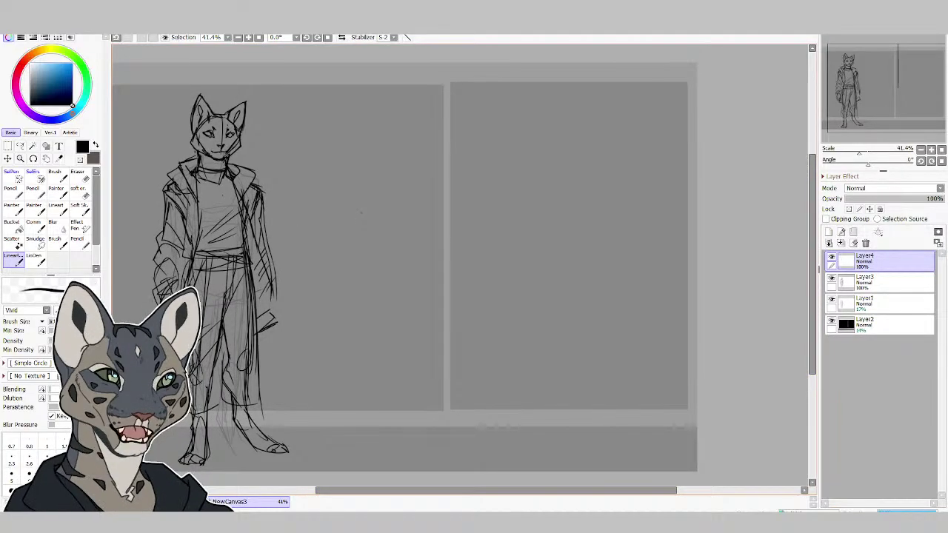
mouse_move(362, 219)
mouse_down()
mouse_move(363, 248)
mouse_move(438, 246)
mouse_move(439, 199)
mouse_move(364, 194)
mouse_move(362, 207)
mouse_up()
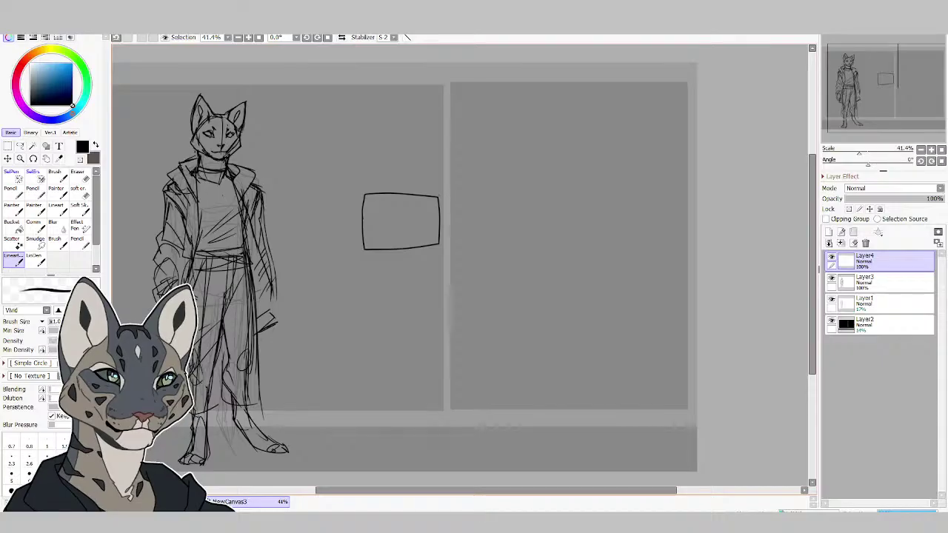
mouse_move(439, 199)
mouse_down()
mouse_move(480, 199)
mouse_move(441, 204)
mouse_up()
mouse_move(336, 194)
mouse_down()
mouse_move(341, 218)
mouse_move(363, 217)
mouse_move(357, 190)
mouse_up()
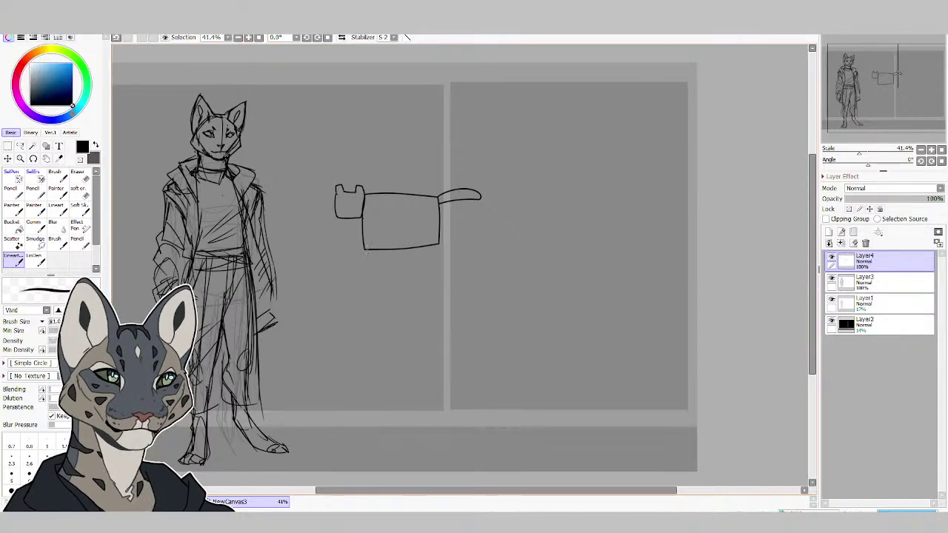
Draw four short legs with paws under the boxy cat, and decorate it with face details and vertical body stripes.
drag(367, 249, 368, 271)
drag(376, 250, 369, 274)
drag(386, 250, 396, 276)
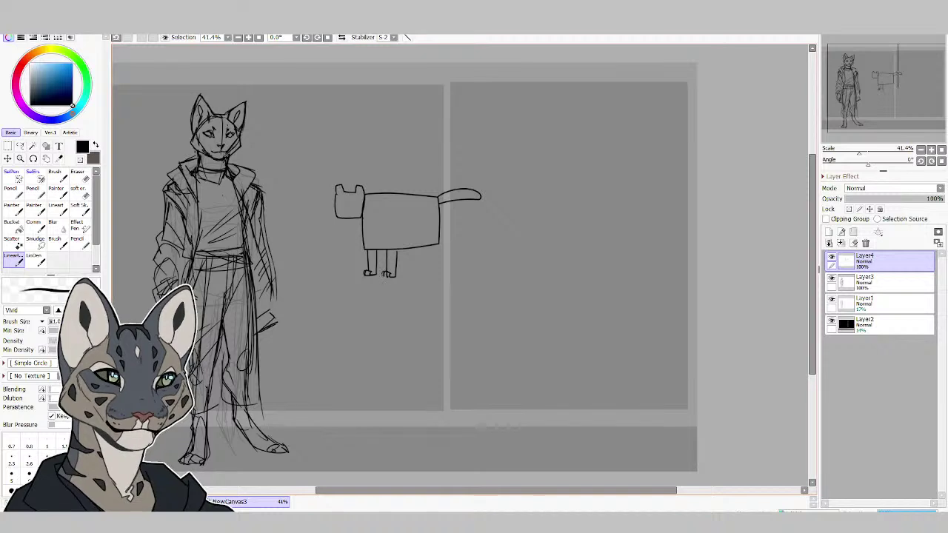
mouse_move(418, 233)
mouse_down()
mouse_move(433, 269)
mouse_move(442, 268)
mouse_move(442, 246)
mouse_up()
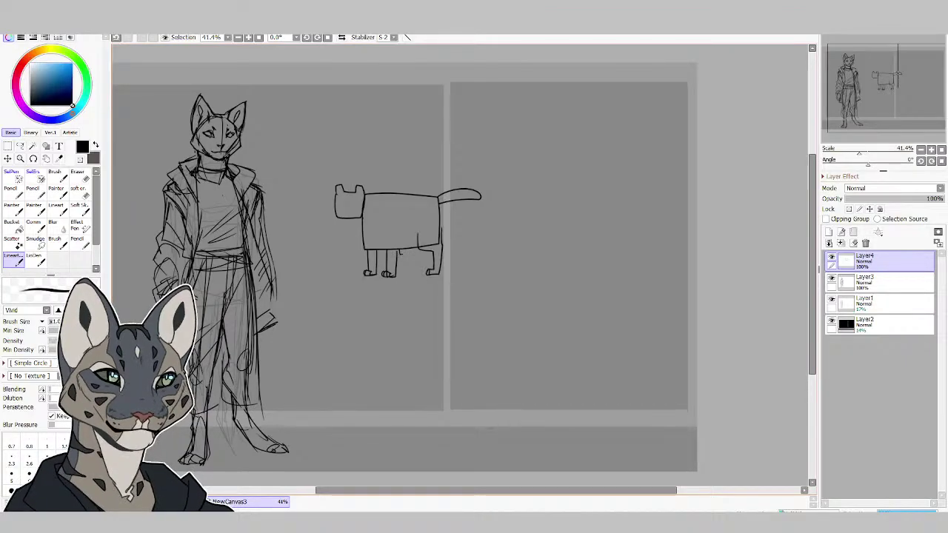
drag(400, 253, 418, 275)
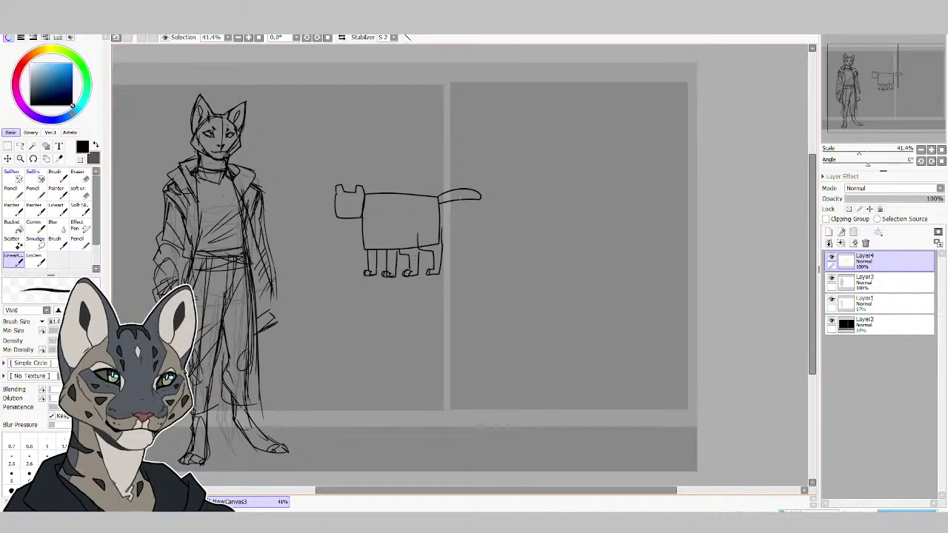
mouse_move(377, 194)
mouse_down()
mouse_move(382, 237)
mouse_move(385, 195)
mouse_move(396, 237)
mouse_move(400, 196)
mouse_move(414, 228)
mouse_move(422, 195)
mouse_move(433, 230)
mouse_move(438, 194)
mouse_up()
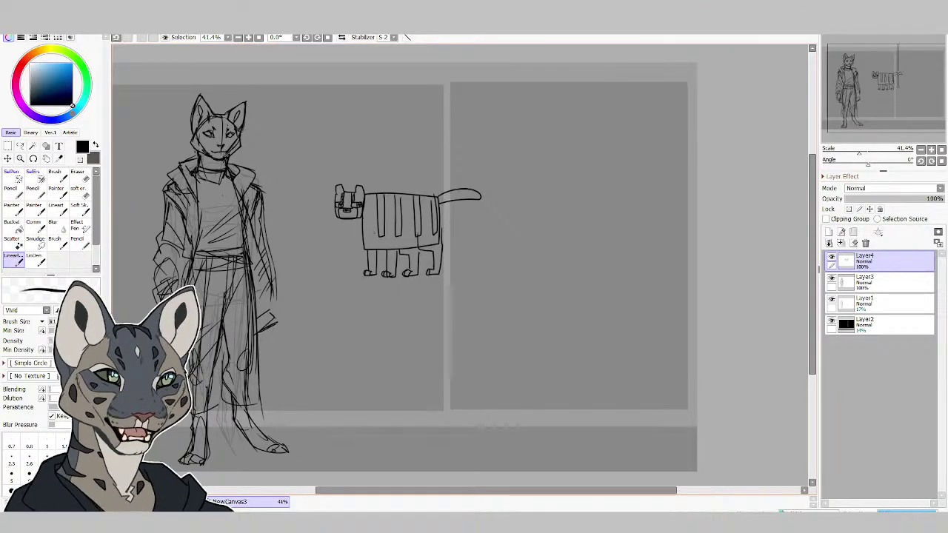
Select the boxy cat's legs and lower body with a rectangular selection, move them up to shorten the body, and deselect.
click(8, 146)
drag(320, 301, 468, 228)
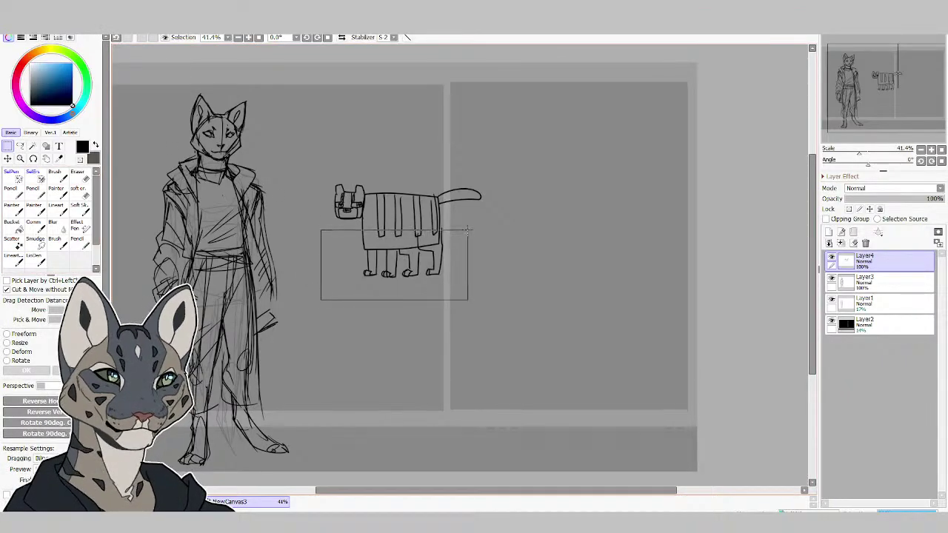
click(8, 159)
drag(392, 306, 393, 265)
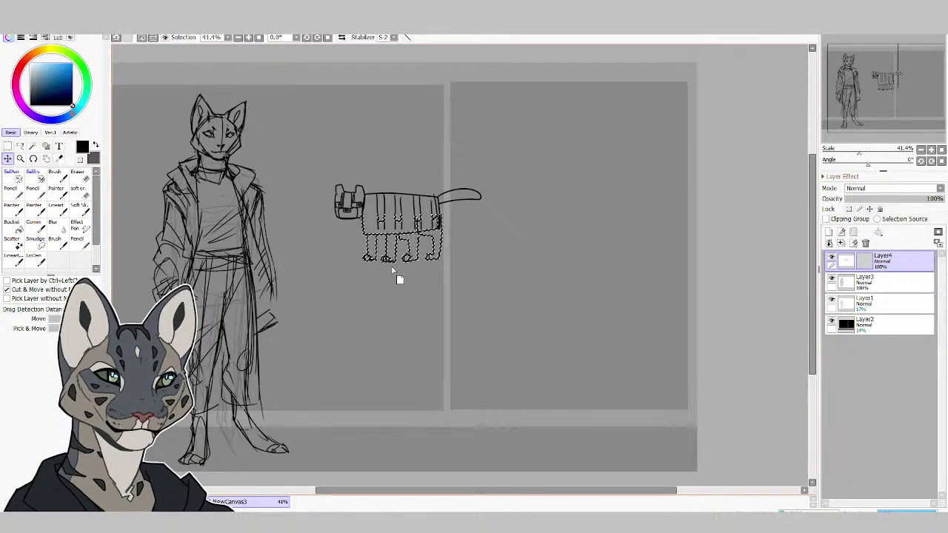
key(ctrl+d)
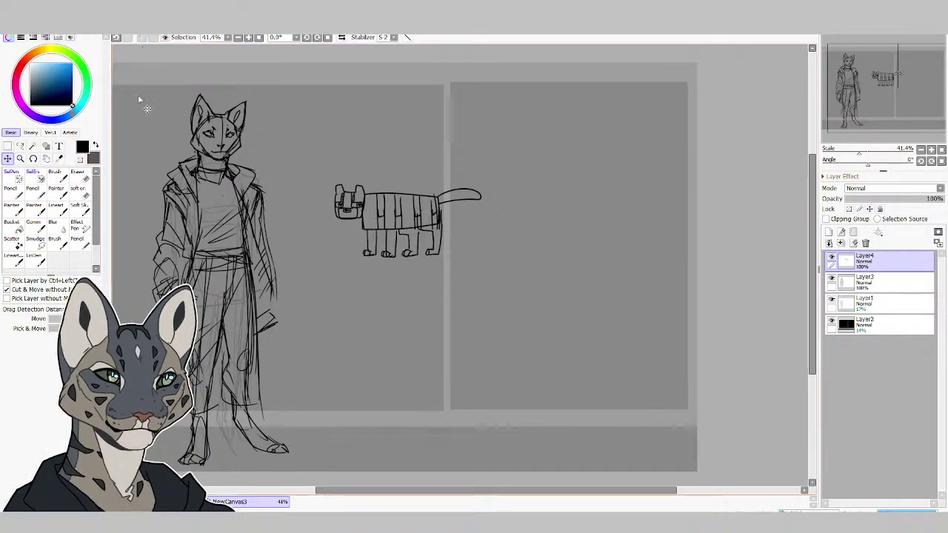
Draw a small rectangular cheek on each side of the boxy cat's face and erase the face outlines overlapping them.
click(20, 158)
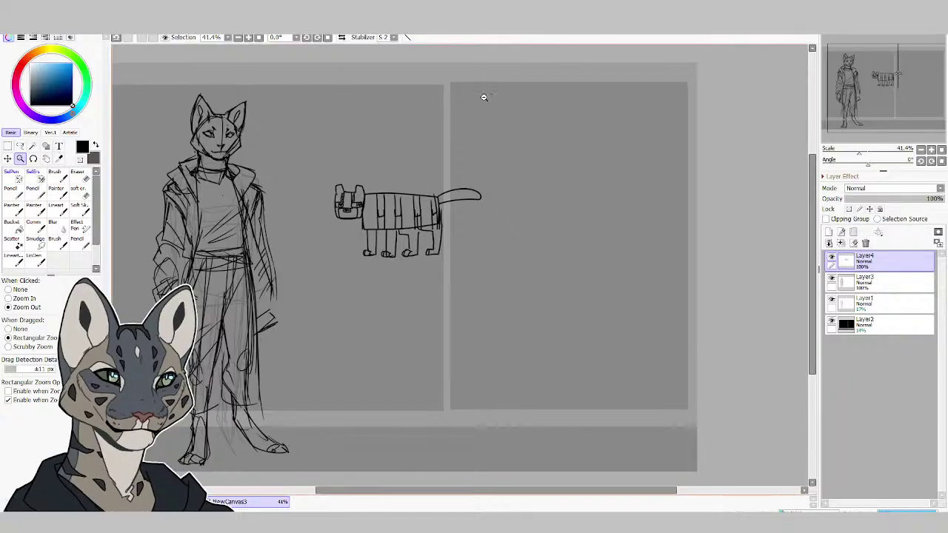
drag(527, 82, 249, 403)
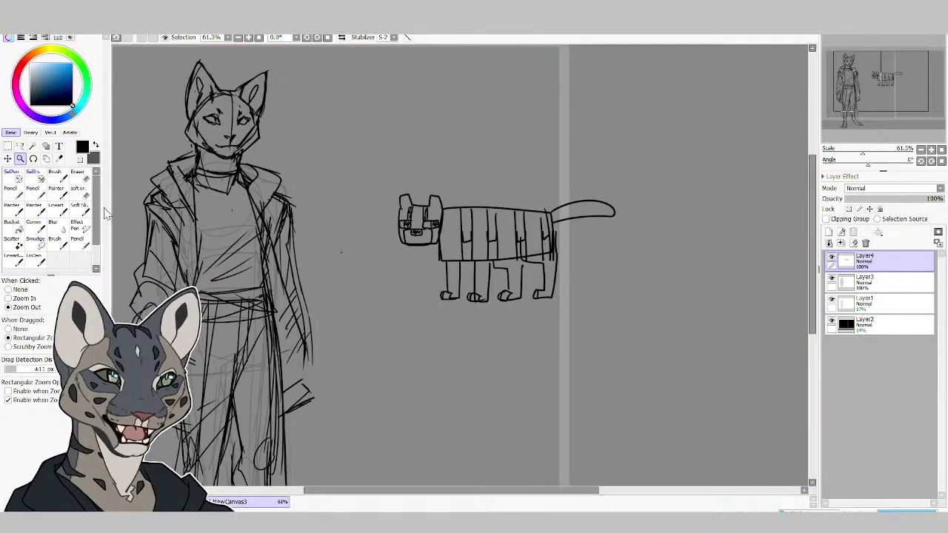
click(13, 256)
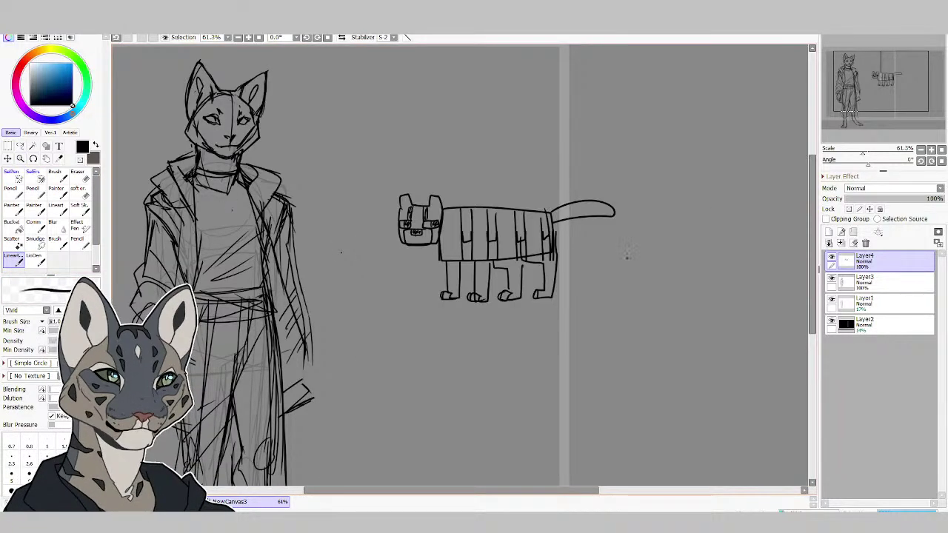
drag(475, 490, 497, 457)
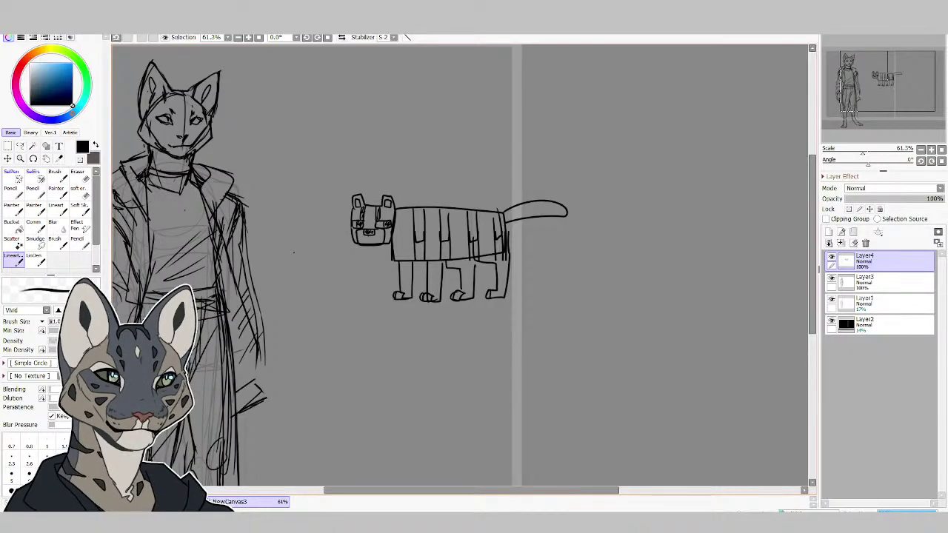
mouse_move(346, 225)
mouse_down()
mouse_move(345, 235)
mouse_move(392, 232)
mouse_up()
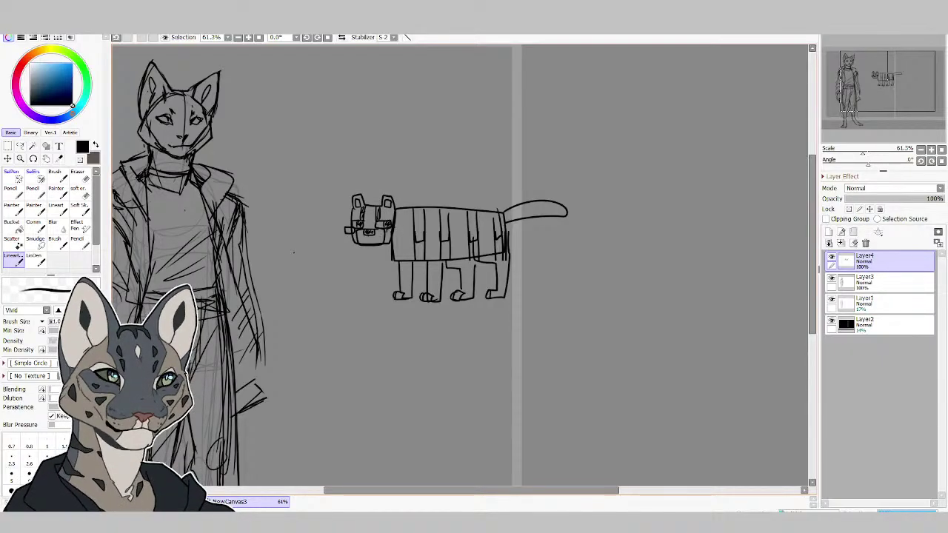
key(e)
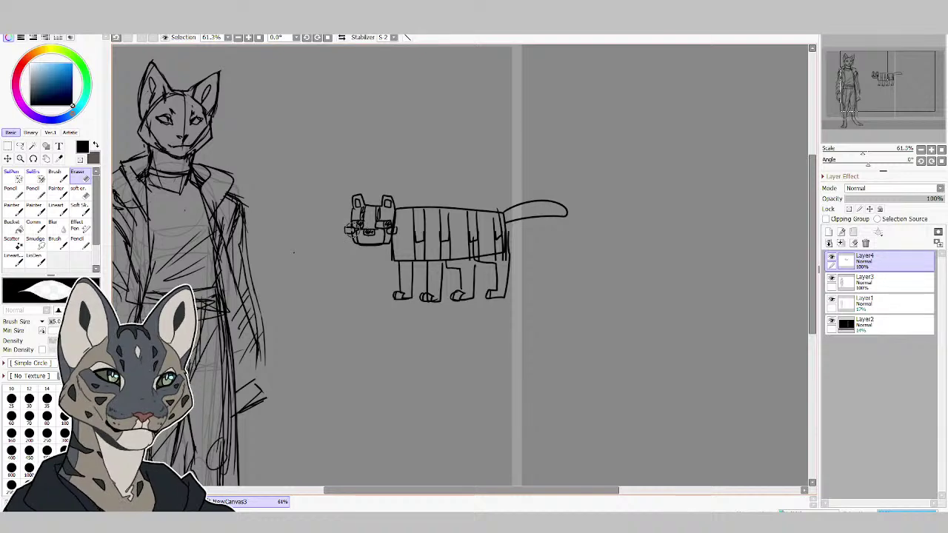
Paint the boxy cat's two cheeks pink and add white highlights to its eyes.
click(13, 211)
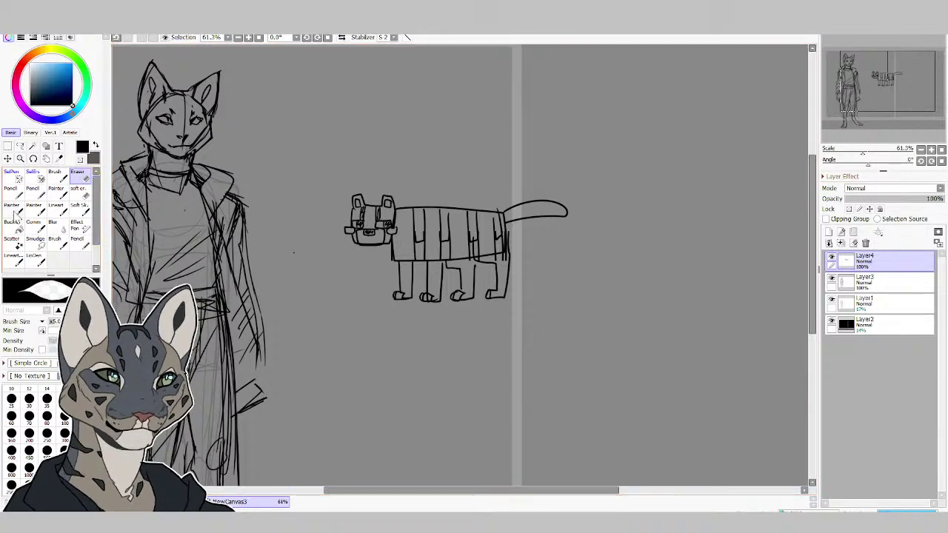
click(33, 64)
click(47, 63)
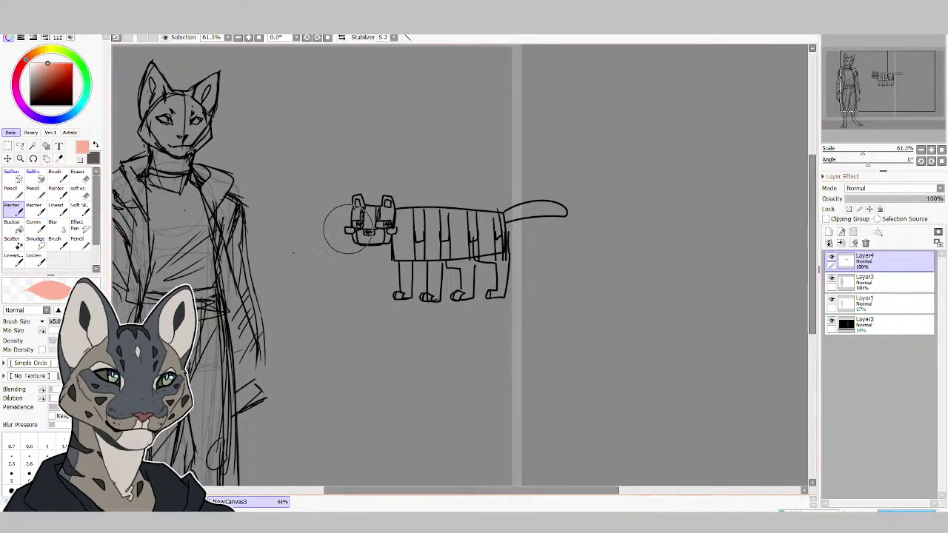
click(18, 73)
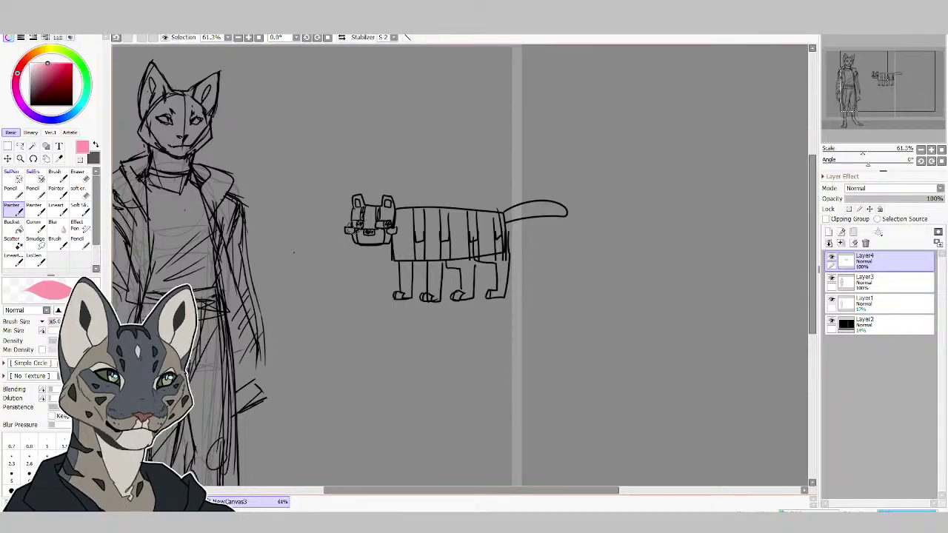
drag(346, 228, 394, 230)
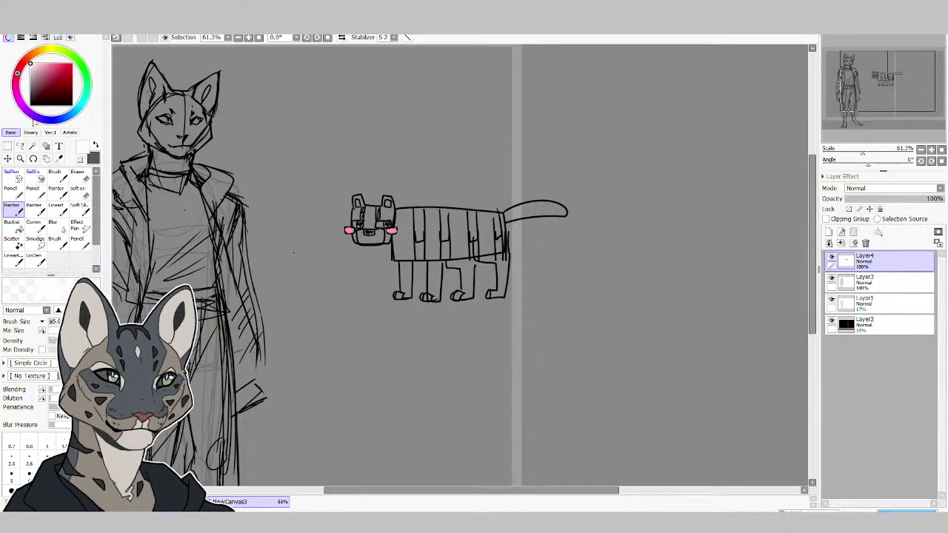
click(56, 206)
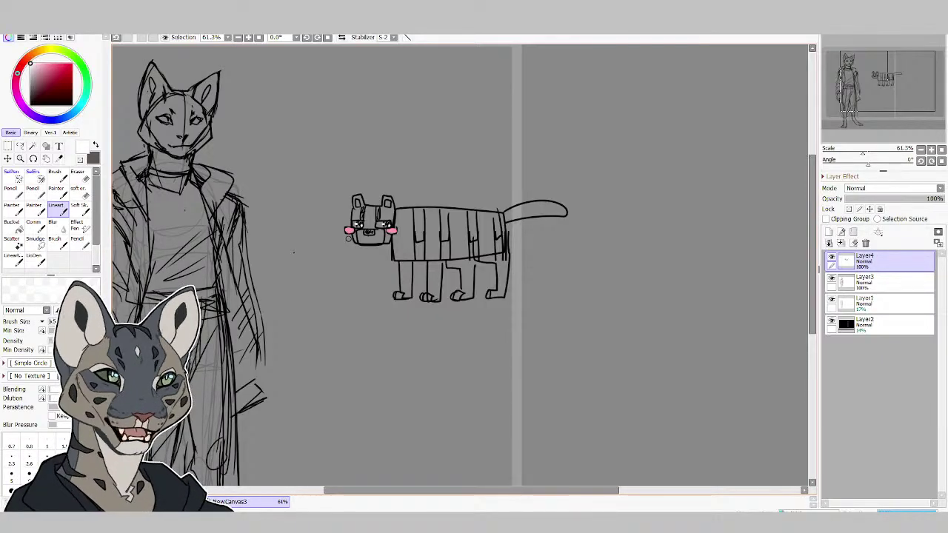
Erase the rearmost body stripes of the boxy cat and draw a boxy haunch in black above the hind leg.
mouse_move(422, 490)
mouse_down()
mouse_move(385, 491)
mouse_move(438, 490)
mouse_up()
click(77, 175)
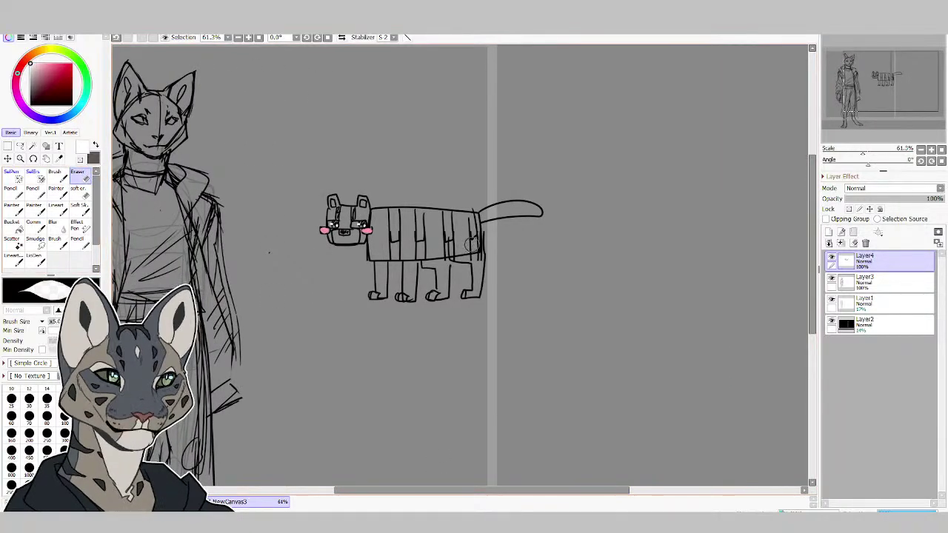
drag(457, 252, 474, 226)
click(12, 256)
drag(46, 90, 73, 105)
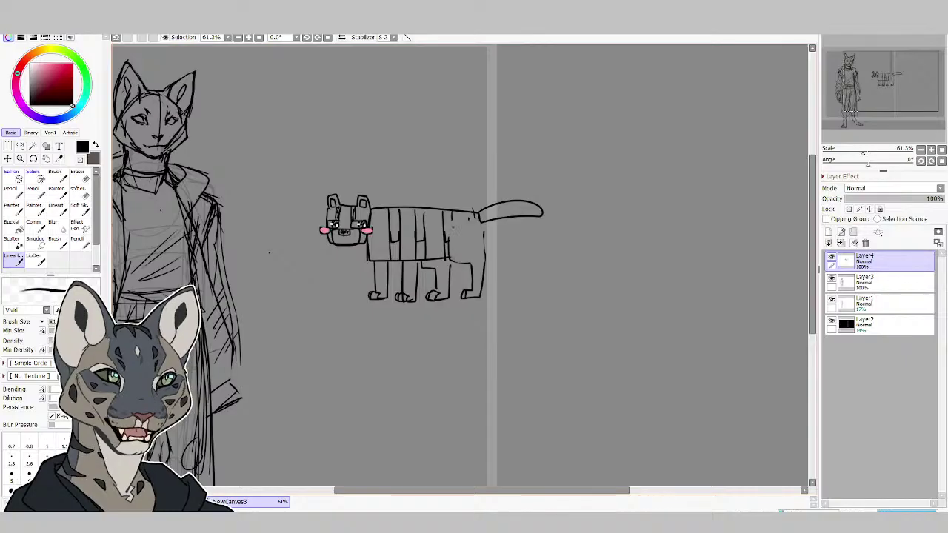
mouse_move(451, 219)
mouse_down()
mouse_move(449, 252)
mouse_move(485, 230)
mouse_move(472, 216)
mouse_move(482, 285)
mouse_up()
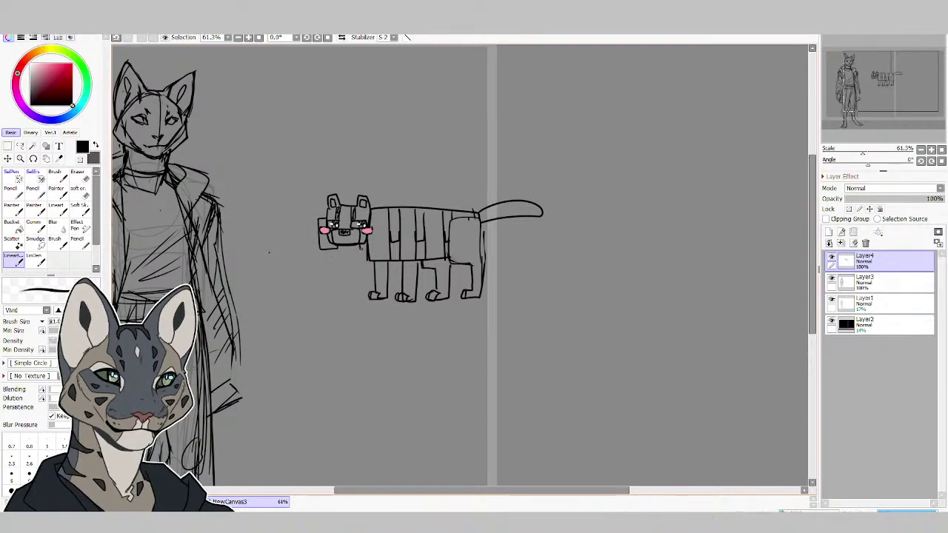
Finish boxy, lined fur ruffs around the cat's cheeks with small tufts beside the ears, erasing overlapping lines.
key(e)
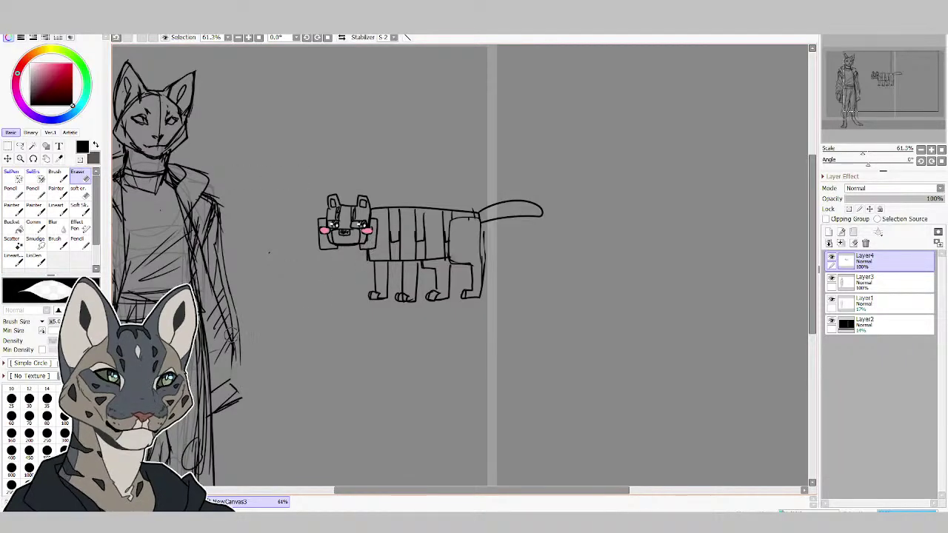
click(13, 256)
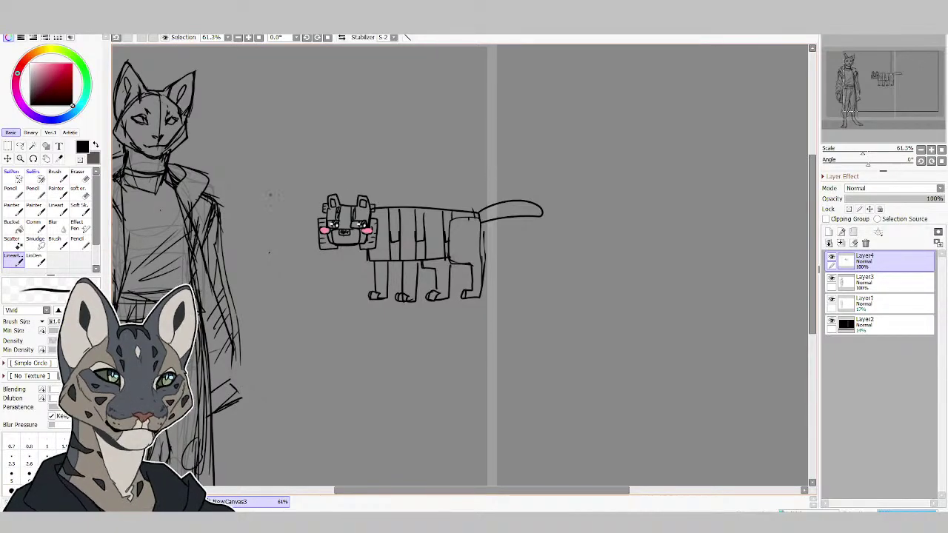
key(e)
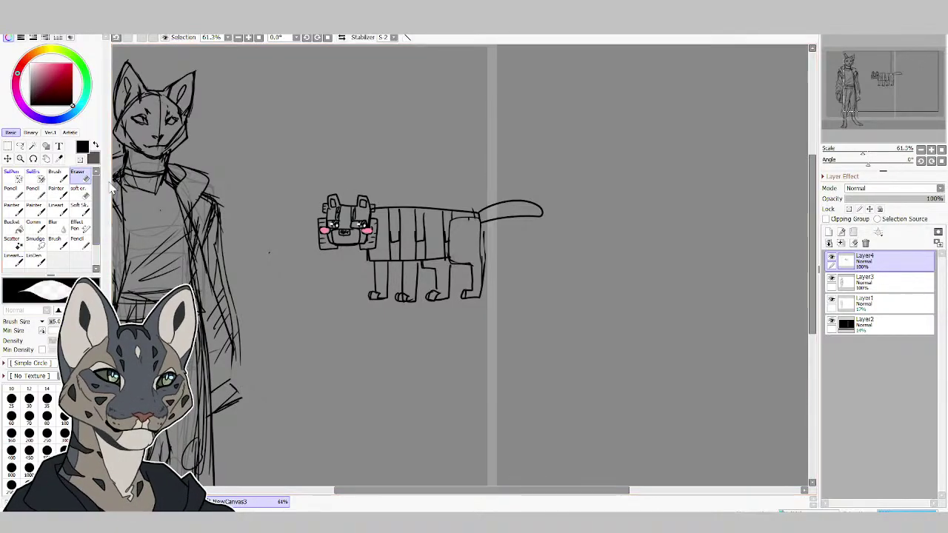
click(17, 254)
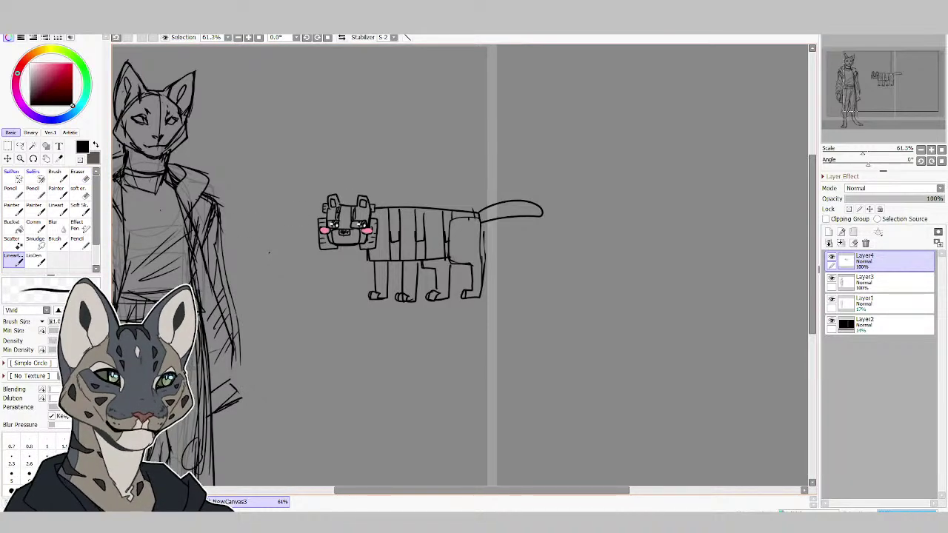
drag(339, 205, 381, 187)
key(ctrl+z)
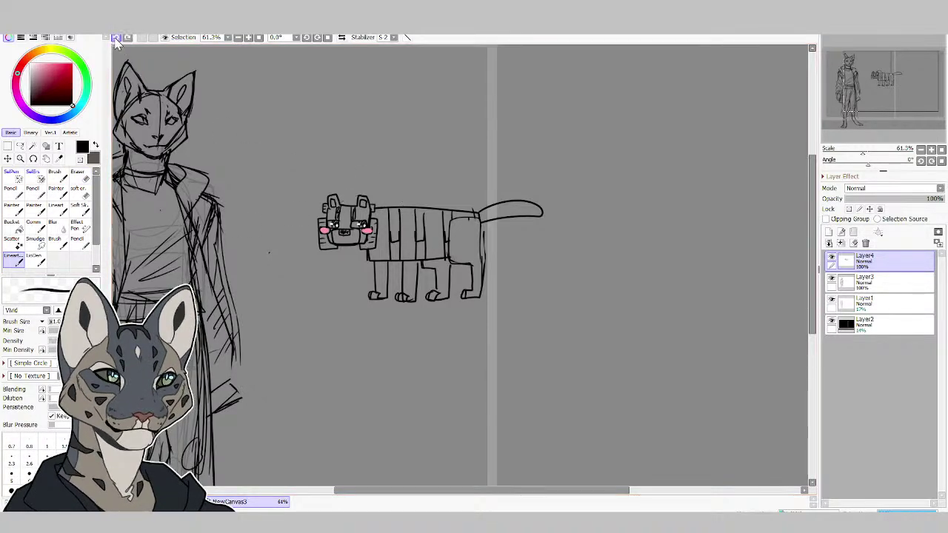
drag(343, 196, 392, 195)
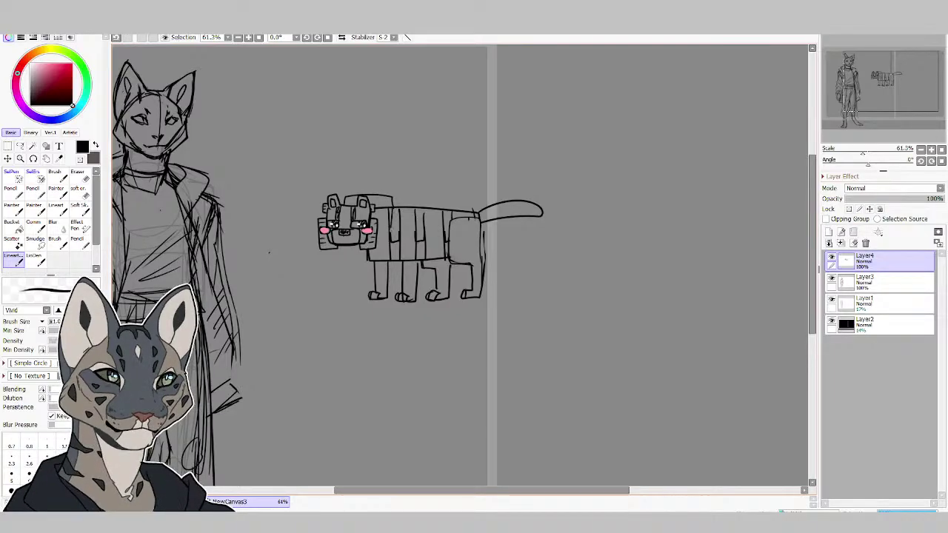
key(ctrl+z)
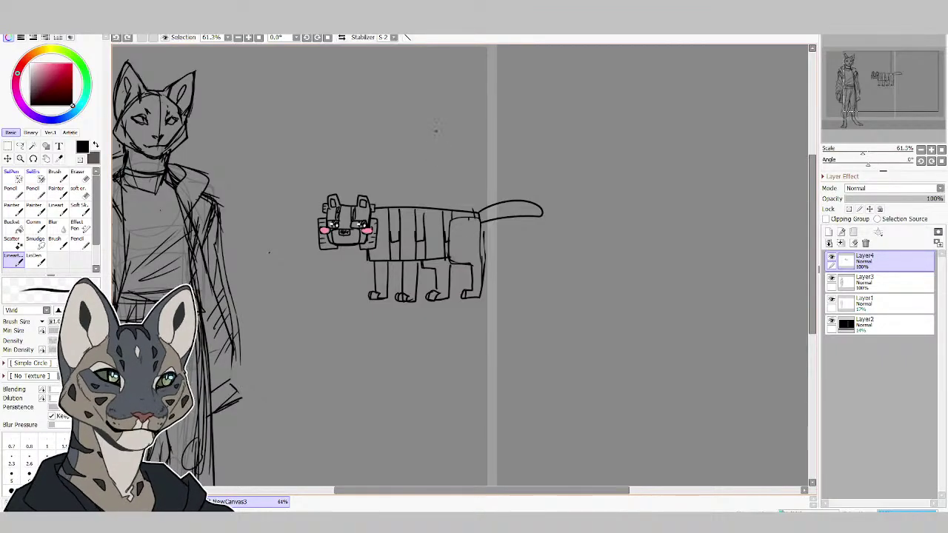
Draw a stripe on the boxy cat's haunch and fill the body stripes with solid black.
drag(461, 216, 466, 262)
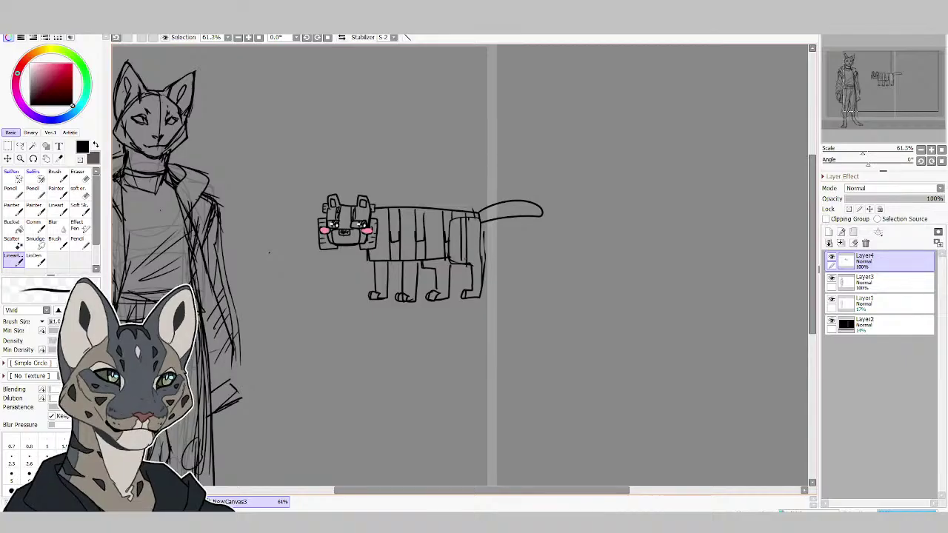
drag(464, 225, 464, 258)
click(12, 205)
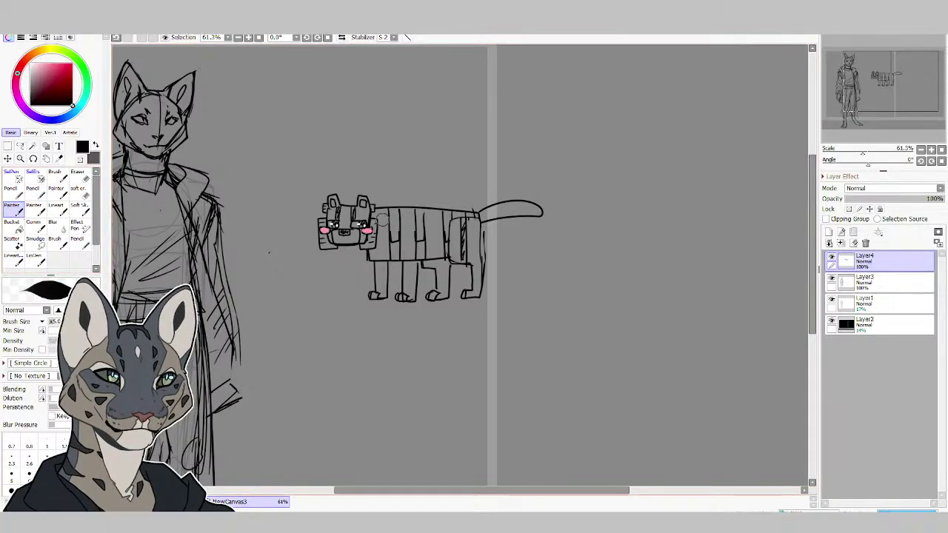
drag(393, 211, 394, 259)
drag(425, 208, 424, 257)
mouse_move(446, 206)
mouse_down()
mouse_move(444, 242)
mouse_move(461, 222)
mouse_move(465, 262)
mouse_up()
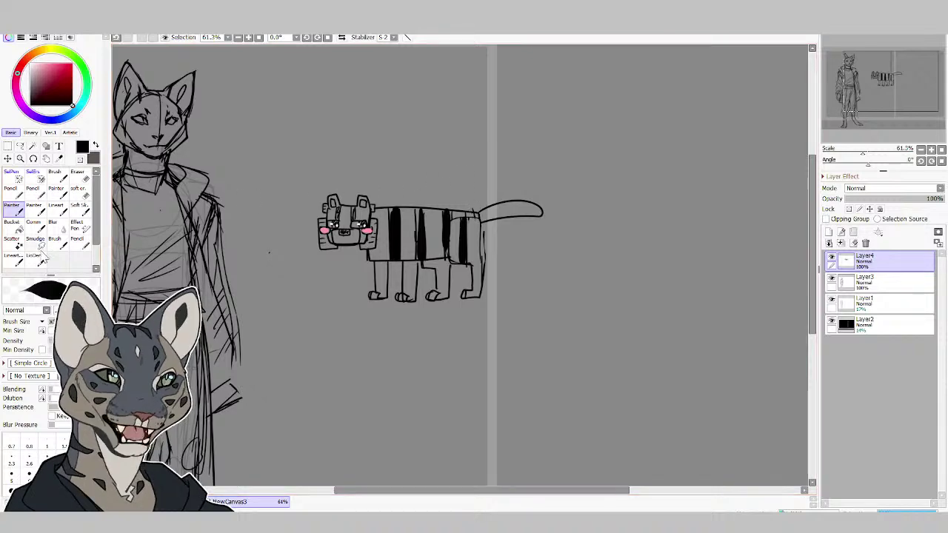
Draw two angular wings with jagged veins on the cat's back, and add bands filled with black to its tail.
click(12, 256)
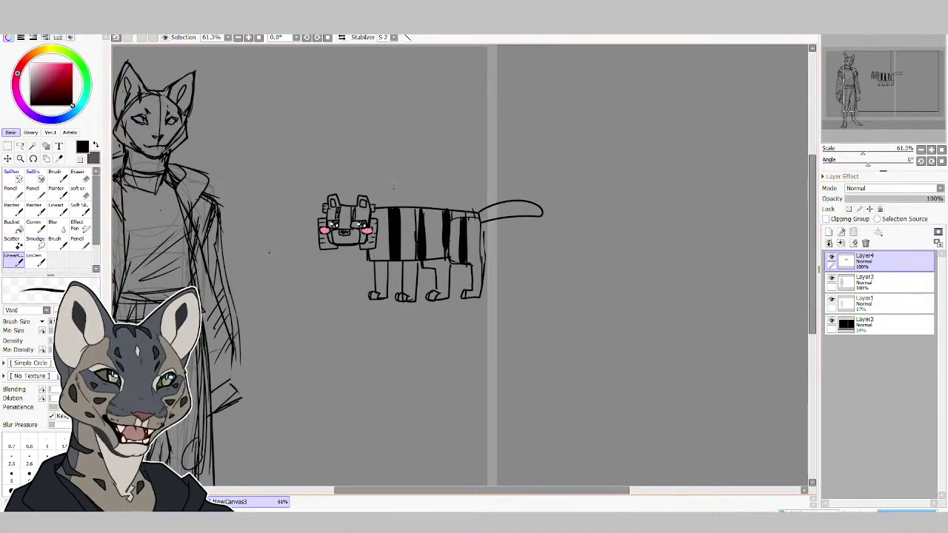
mouse_move(386, 202)
mouse_down()
mouse_move(421, 150)
mouse_move(449, 176)
mouse_move(419, 206)
mouse_up()
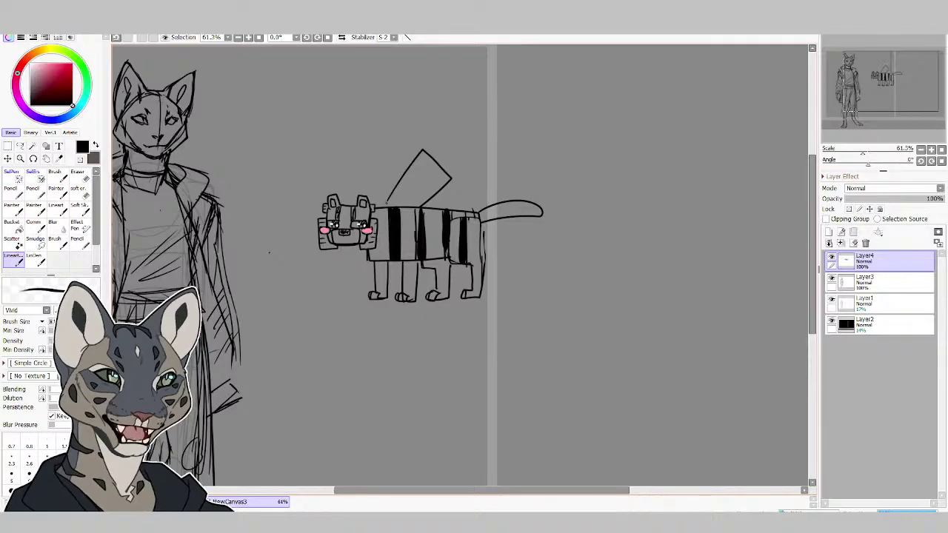
mouse_move(358, 181)
mouse_down()
mouse_move(392, 151)
mouse_move(389, 199)
mouse_move(376, 197)
mouse_move(384, 209)
mouse_up()
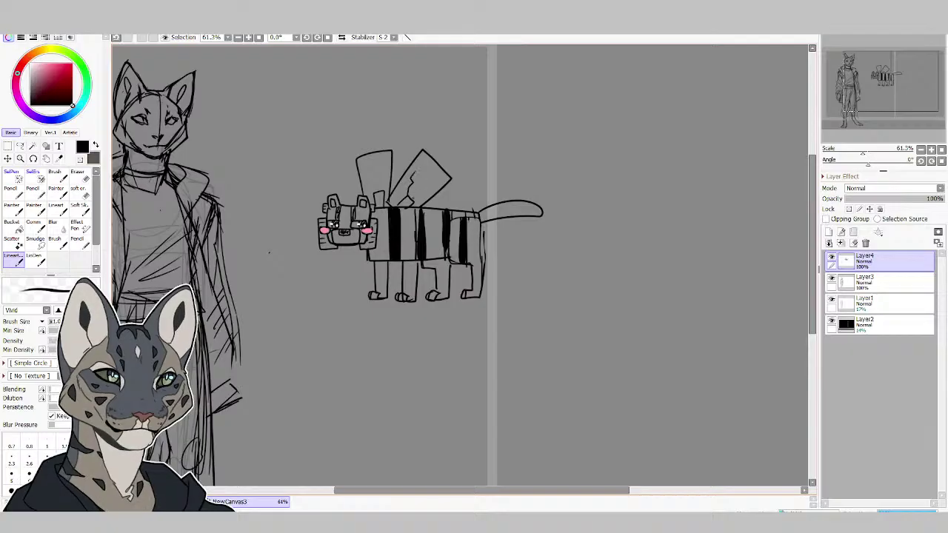
mouse_move(421, 190)
mouse_down()
mouse_move(411, 199)
mouse_move(427, 191)
mouse_up()
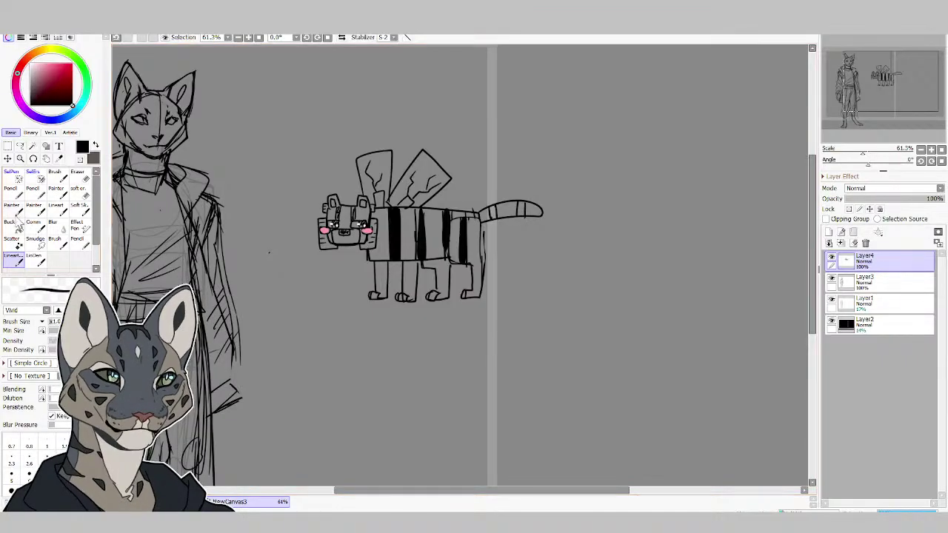
click(14, 211)
drag(491, 214, 523, 214)
key(ctrl+t)
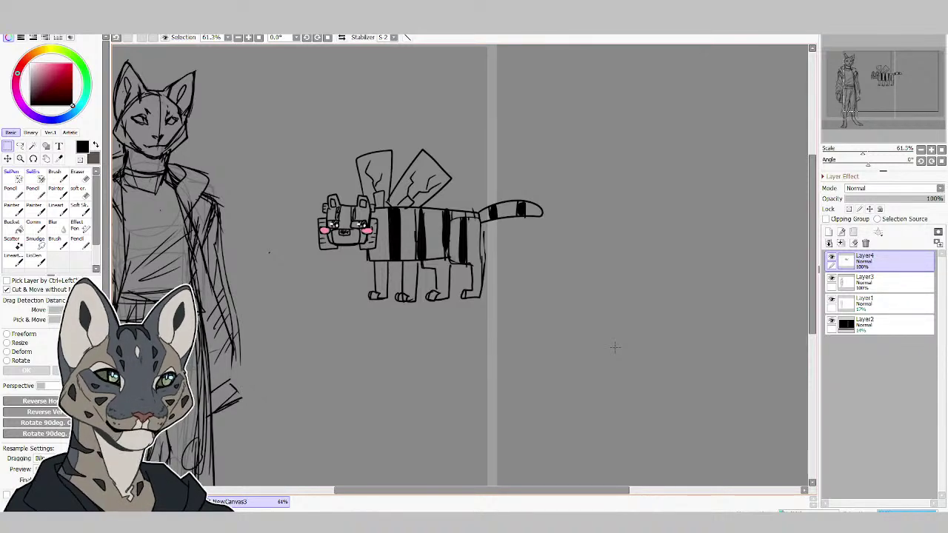
key(ctrl+minus)
key(ctrl+space)
drag(252, 110, 634, 381)
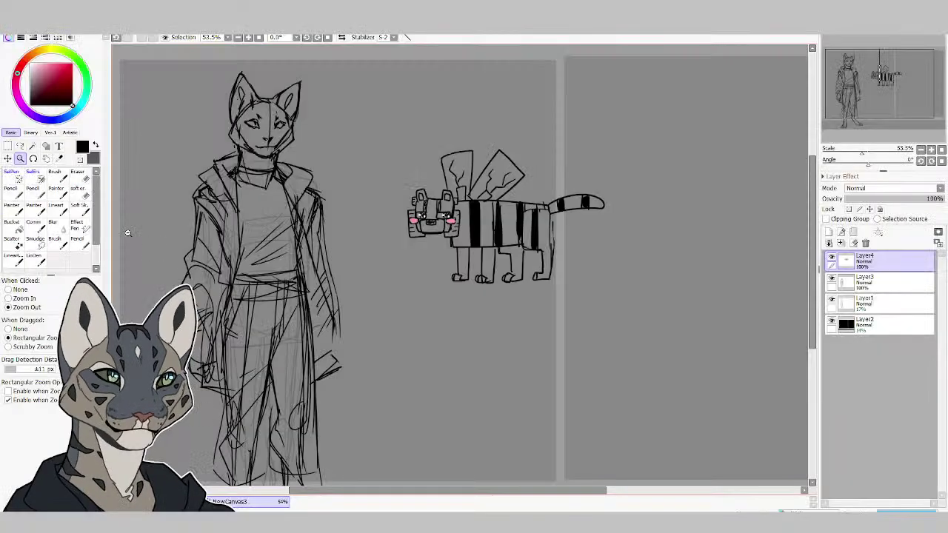
click(21, 263)
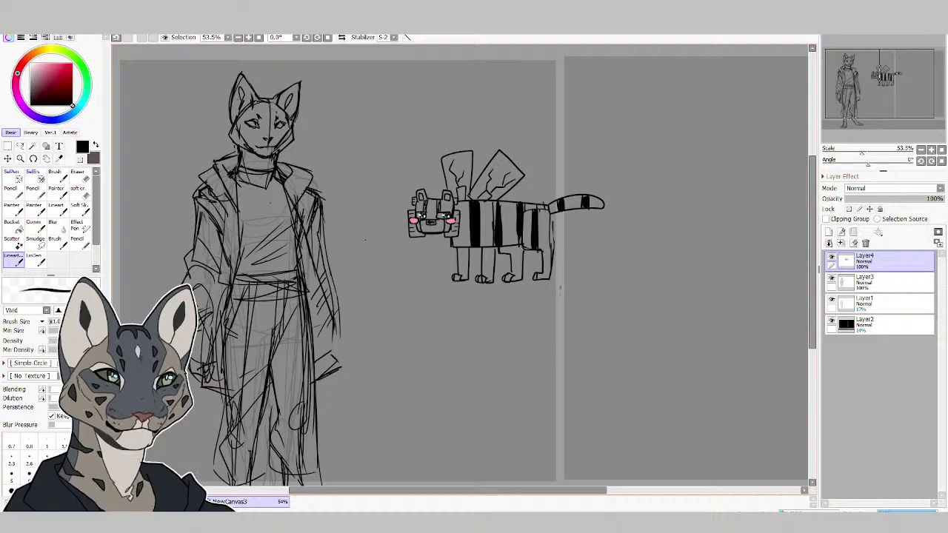
key(minus)
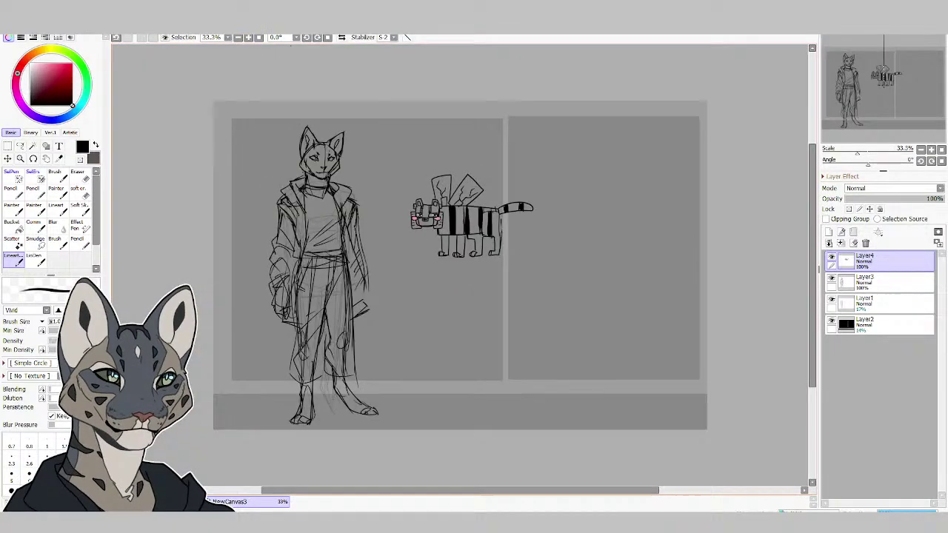
click(866, 244)
click(116, 37)
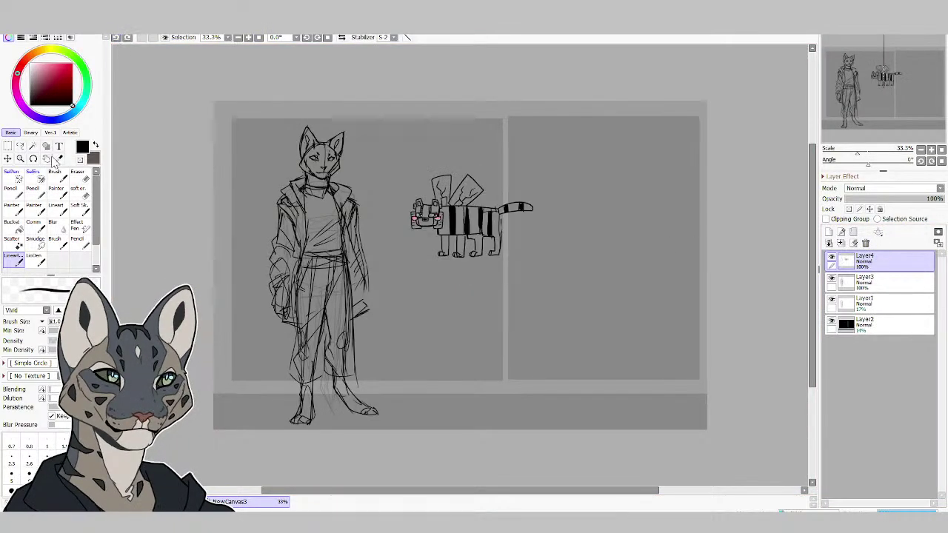
Move the winged cat doodle to the lower right corner of the canvas, and make Layer3 active with the line-art brush.
click(7, 158)
drag(501, 257, 656, 413)
click(20, 158)
drag(641, 111, 185, 368)
click(836, 275)
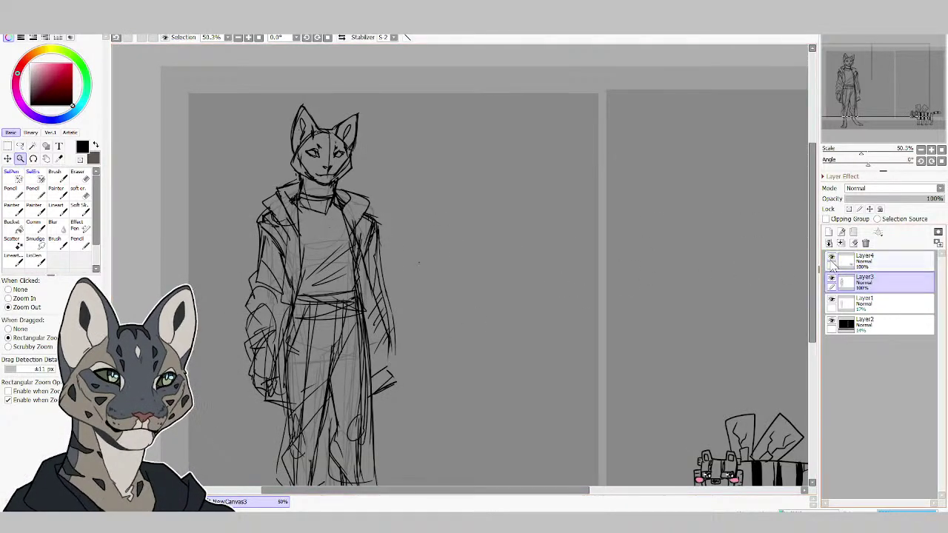
click(13, 256)
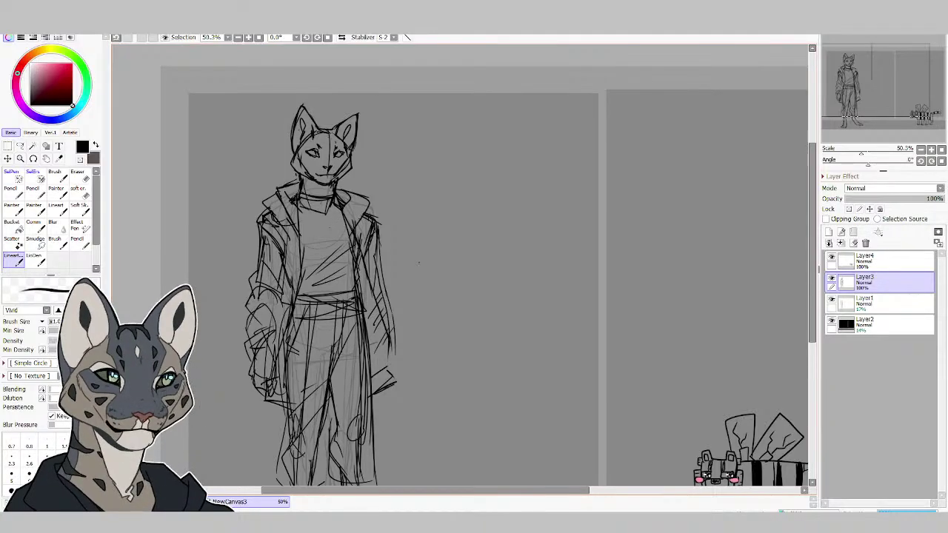
Sketch a bent forearm reaching to the hip, with a hand resting over the front of the trousers.
mouse_move(260, 299)
mouse_down()
mouse_move(286, 327)
mouse_move(306, 331)
mouse_up()
mouse_move(280, 333)
mouse_down()
mouse_move(317, 350)
mouse_move(320, 366)
mouse_up()
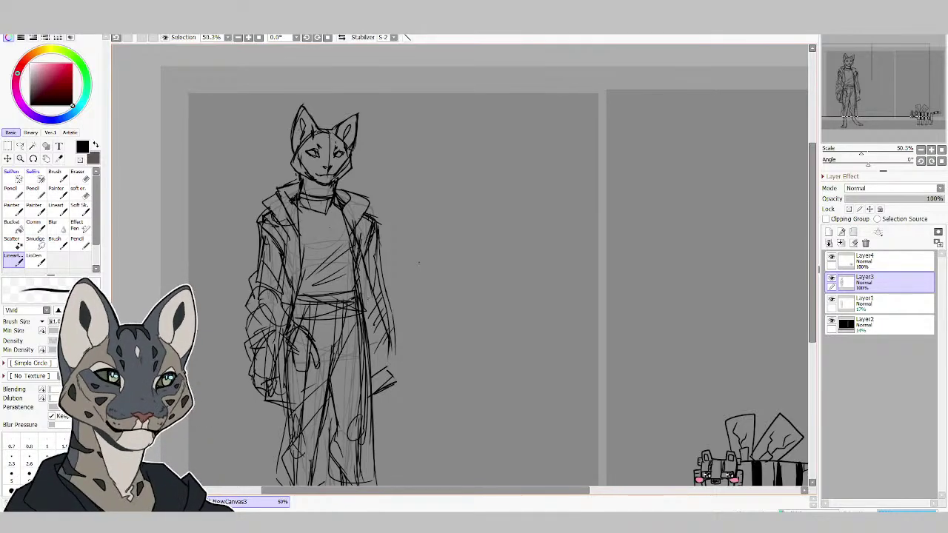
drag(373, 297, 397, 316)
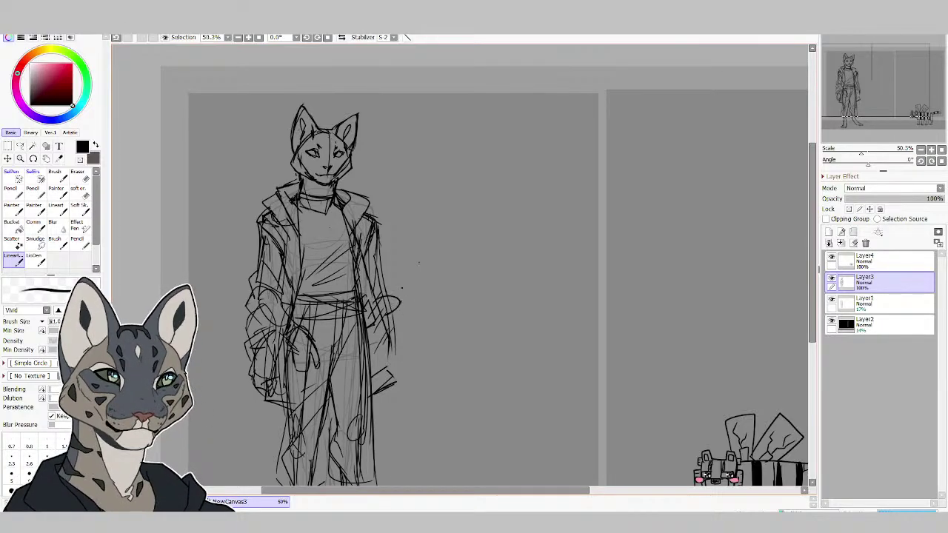
drag(402, 281, 397, 302)
drag(380, 241, 398, 292)
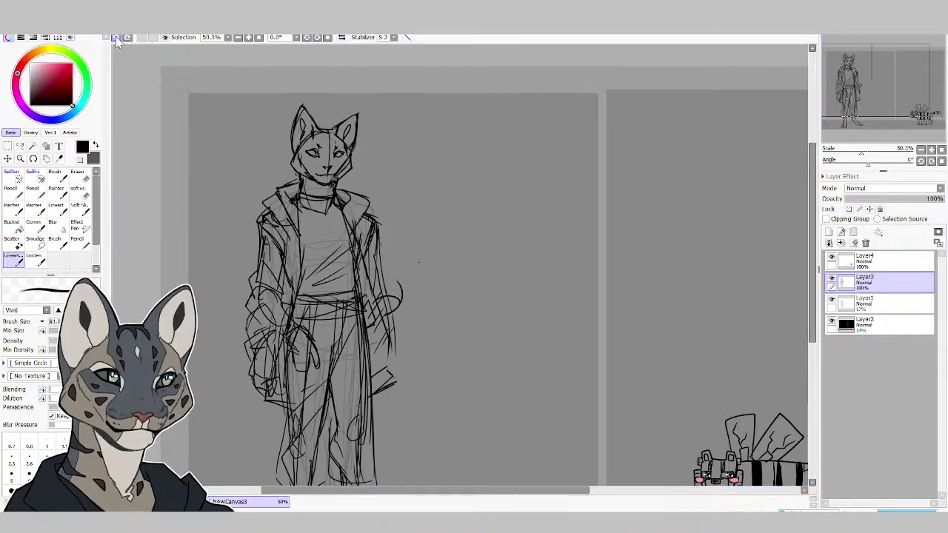
key(ctrl+z)
key(ctrl+z)
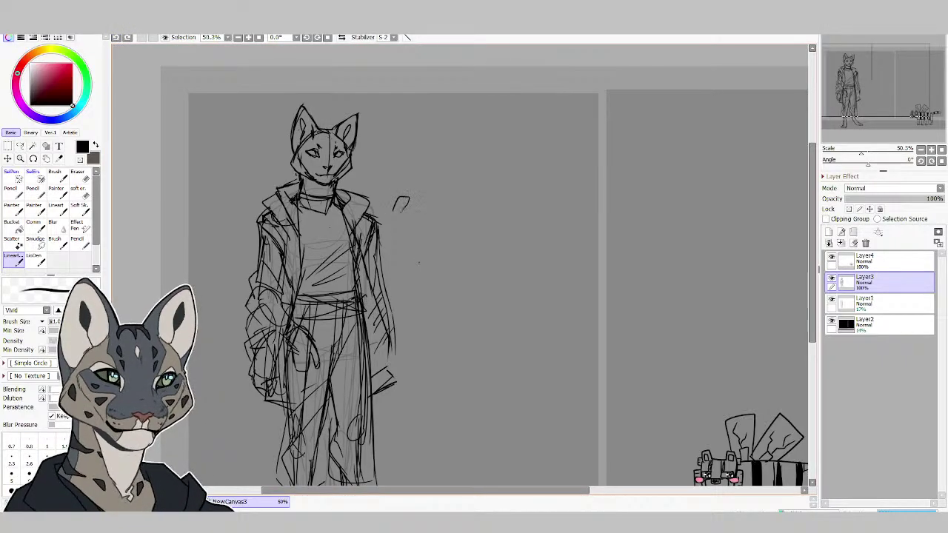
Sketch a raised open hand beside the chest and join it to the shoulder with a bent forearm and upper arm.
mouse_move(400, 214)
mouse_down()
mouse_move(438, 222)
mouse_move(399, 216)
mouse_move(406, 230)
mouse_move(406, 198)
mouse_move(389, 222)
mouse_up()
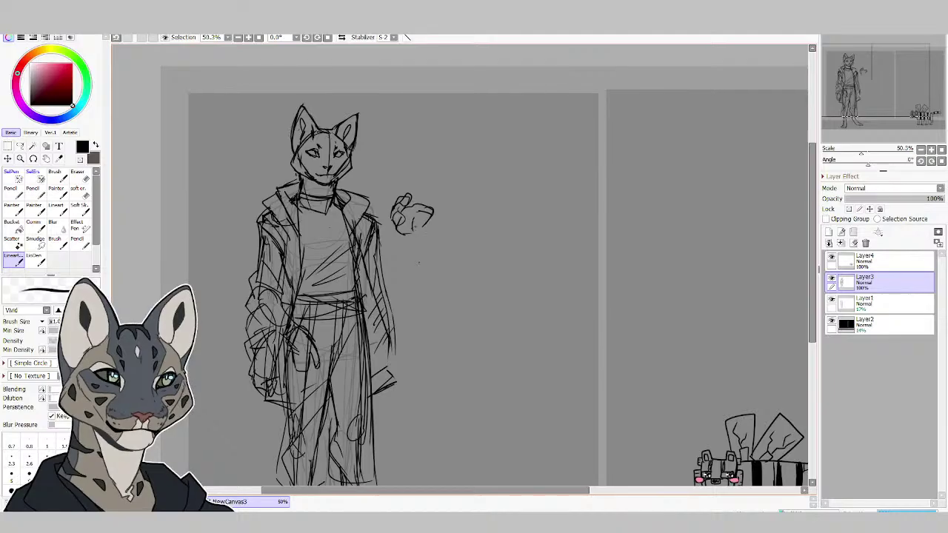
drag(393, 219, 394, 272)
mouse_move(404, 237)
mouse_down()
mouse_move(407, 283)
mouse_move(393, 276)
mouse_move(408, 279)
mouse_up()
drag(363, 248, 388, 275)
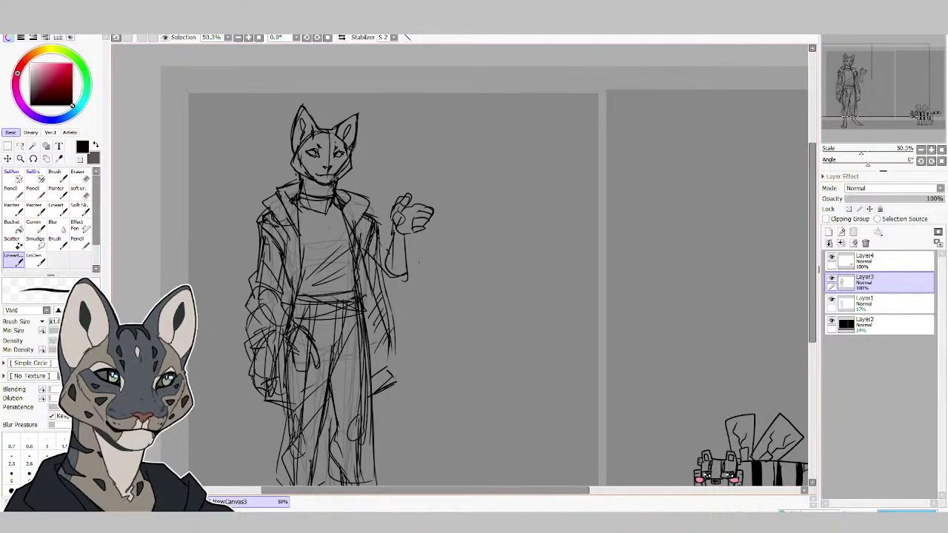
drag(373, 228, 391, 251)
drag(348, 202, 372, 215)
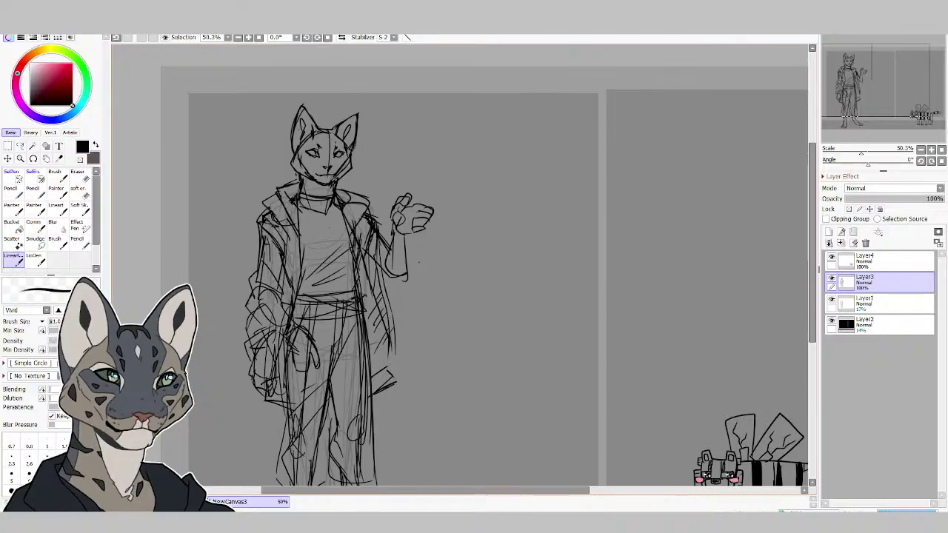
Erase most of the hanging arm around its raised hand sketch, and redraw the arm bent at waist height with a wide flared sleeve.
key(h)
drag(429, 490, 497, 491)
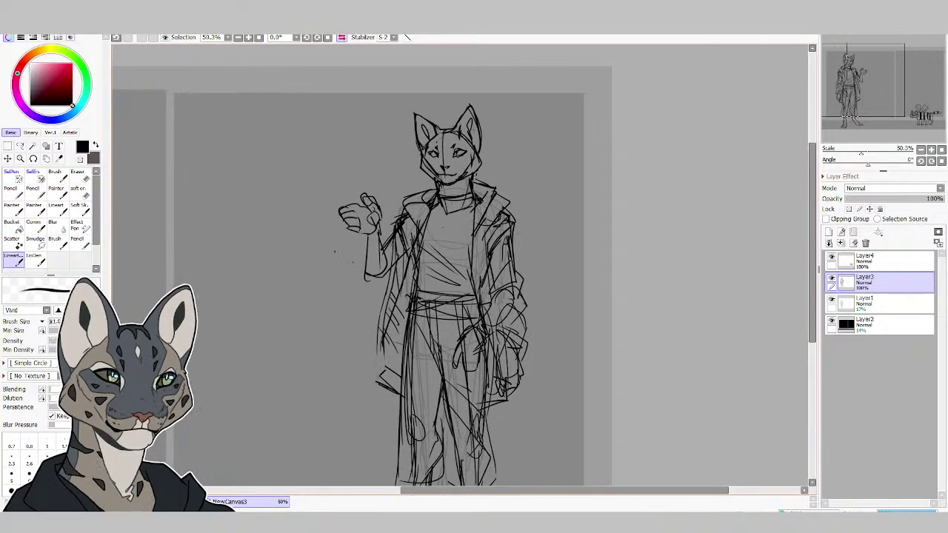
key(e)
mouse_move(505, 287)
mouse_down()
mouse_move(515, 359)
mouse_move(524, 312)
mouse_move(507, 283)
mouse_move(507, 310)
mouse_up()
key(b)
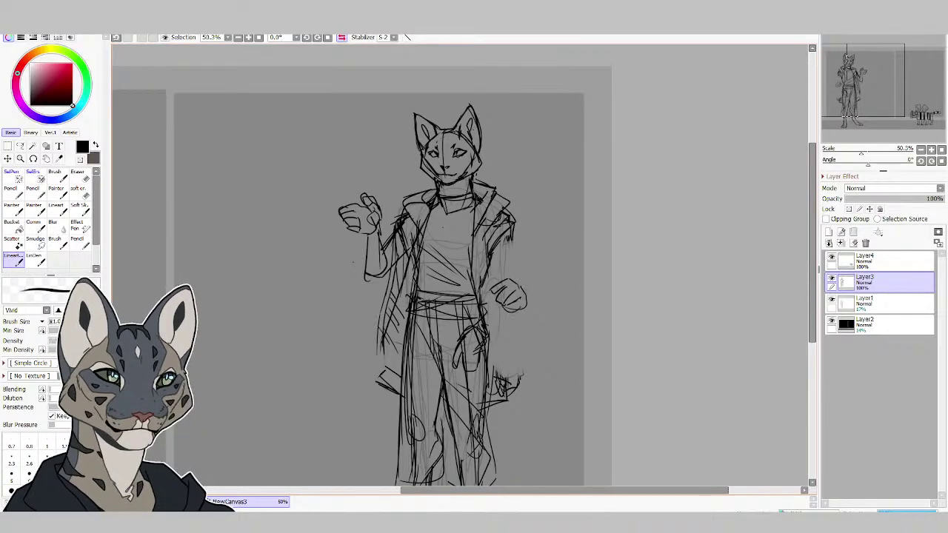
mouse_move(515, 232)
mouse_down()
mouse_move(523, 308)
mouse_move(527, 292)
mouse_move(549, 309)
mouse_move(549, 299)
mouse_up()
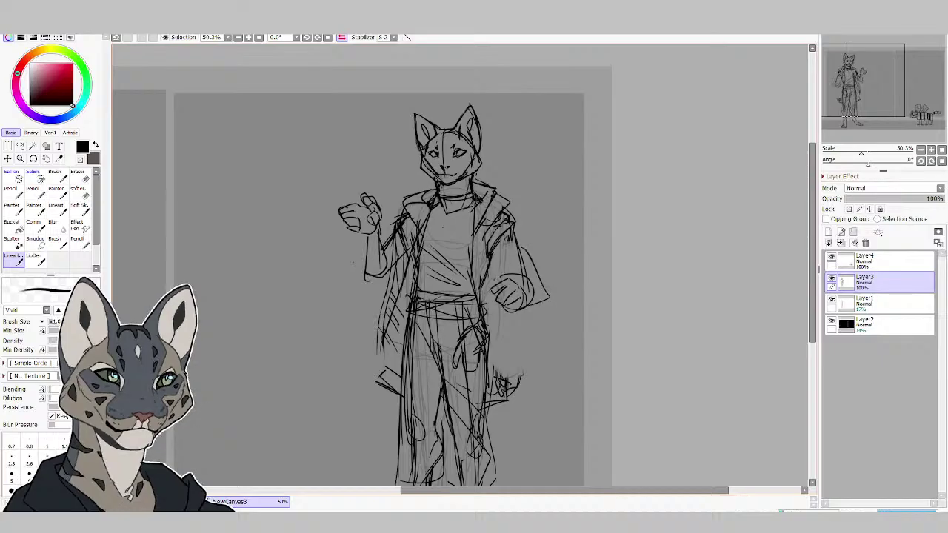
drag(519, 248, 495, 280)
drag(521, 225, 514, 252)
Draw a loose sleeve cuff gathered around the elbow of the raised arm.
drag(382, 249, 376, 285)
drag(375, 248, 357, 287)
drag(378, 283, 371, 290)
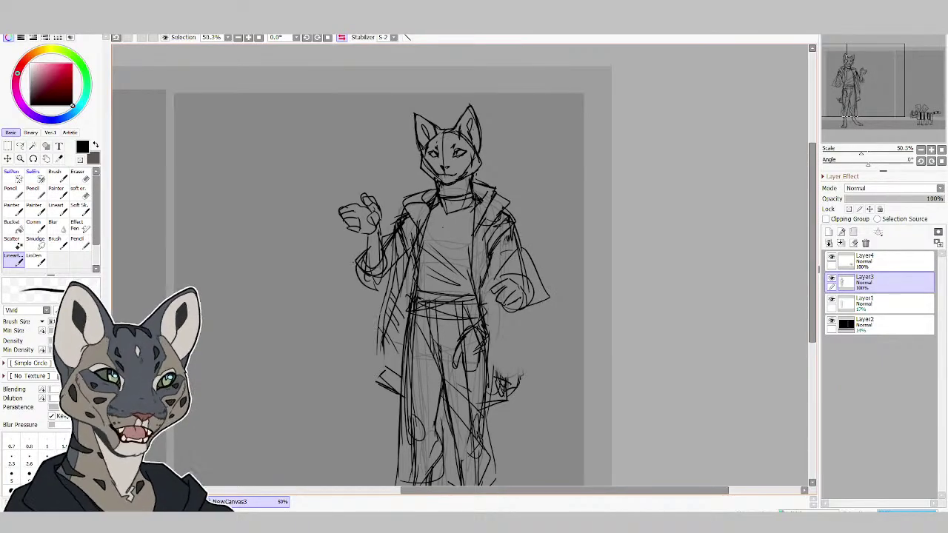
key(h)
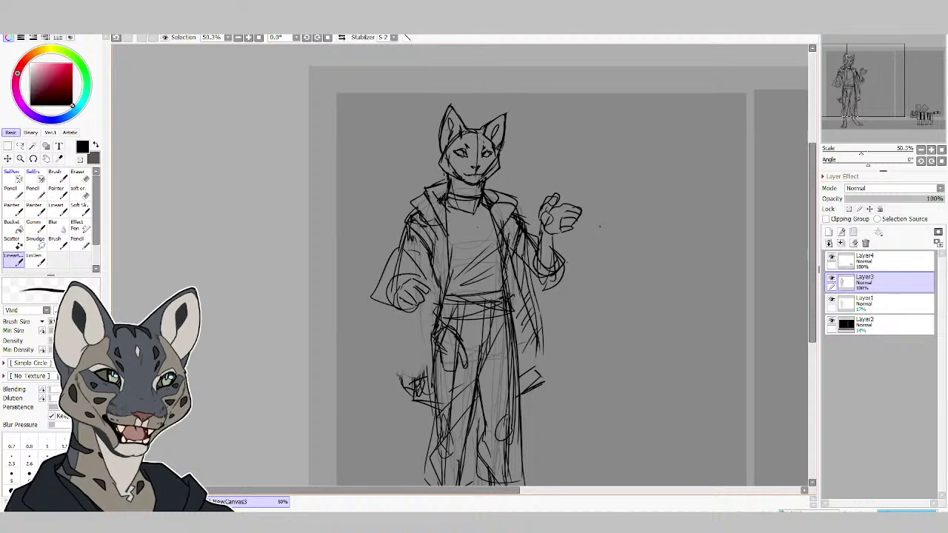
Move the winged cat doodle on Layer4 above the raised hand and scale it down.
drag(413, 490, 490, 484)
click(880, 259)
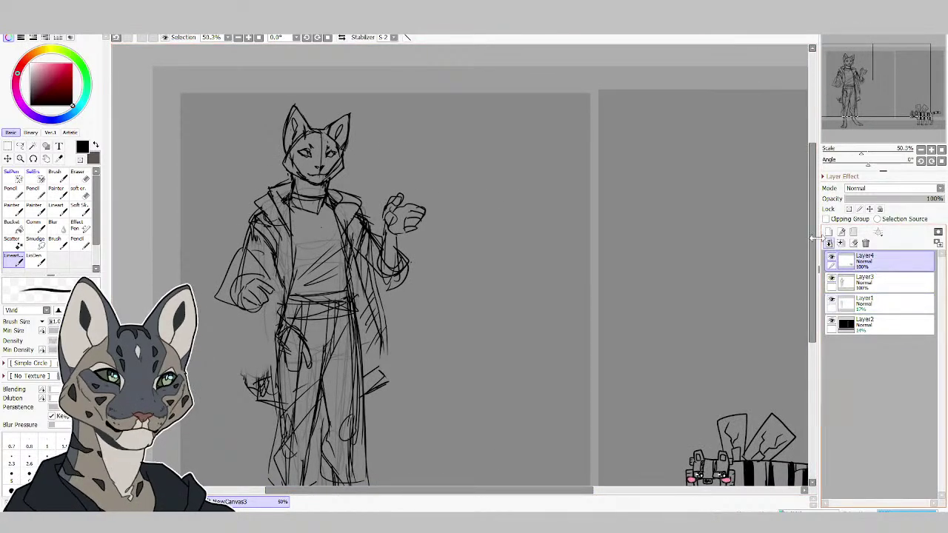
drag(666, 400, 374, 73)
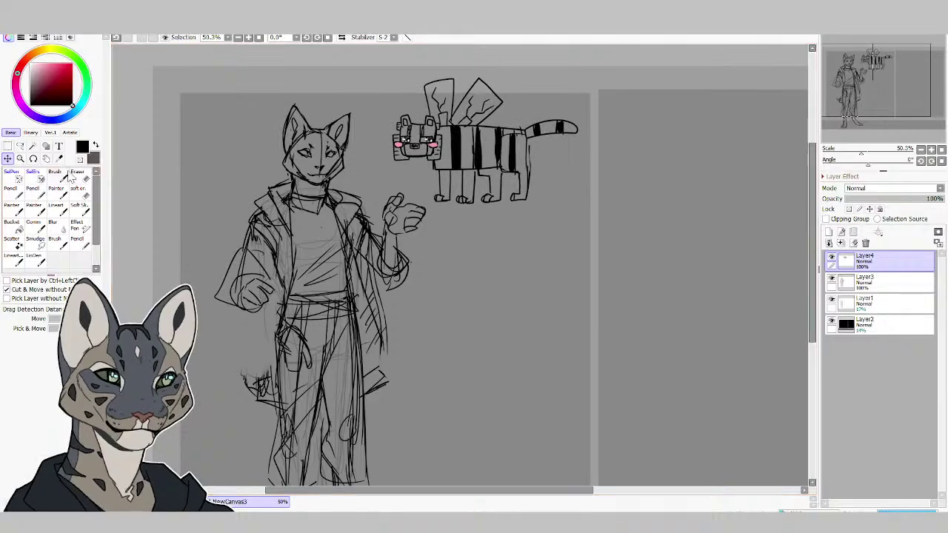
click(17, 334)
drag(577, 78, 483, 115)
key(Return)
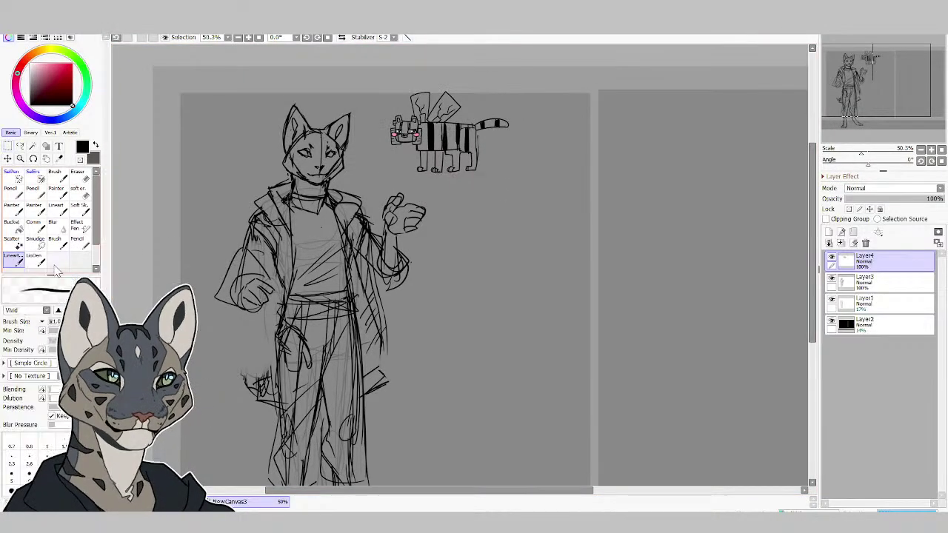
click(831, 280)
click(831, 280)
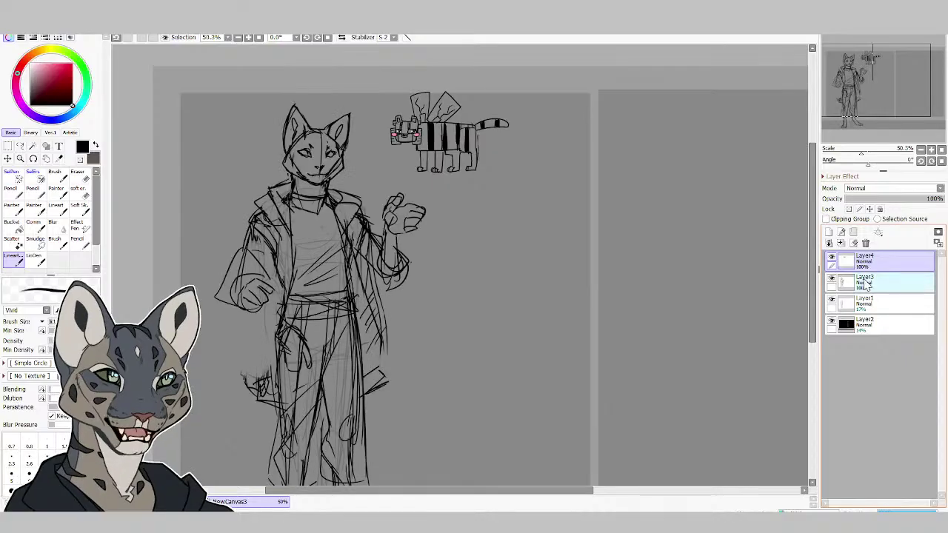
On Layer3, sketch the underside of the lowered sleeve and both outer coat edges down to the hem, erasing stray lines beside the hem.
click(862, 285)
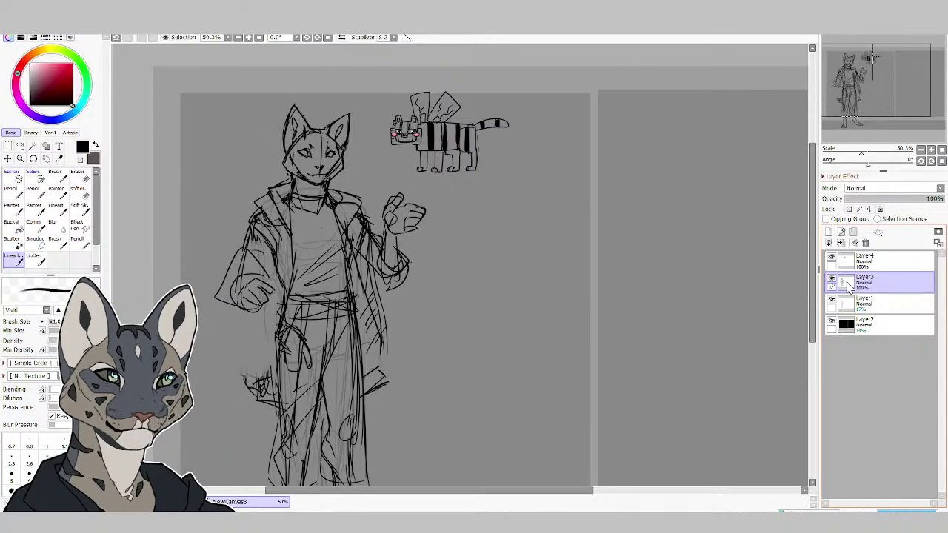
drag(430, 490, 400, 490)
click(831, 278)
click(831, 279)
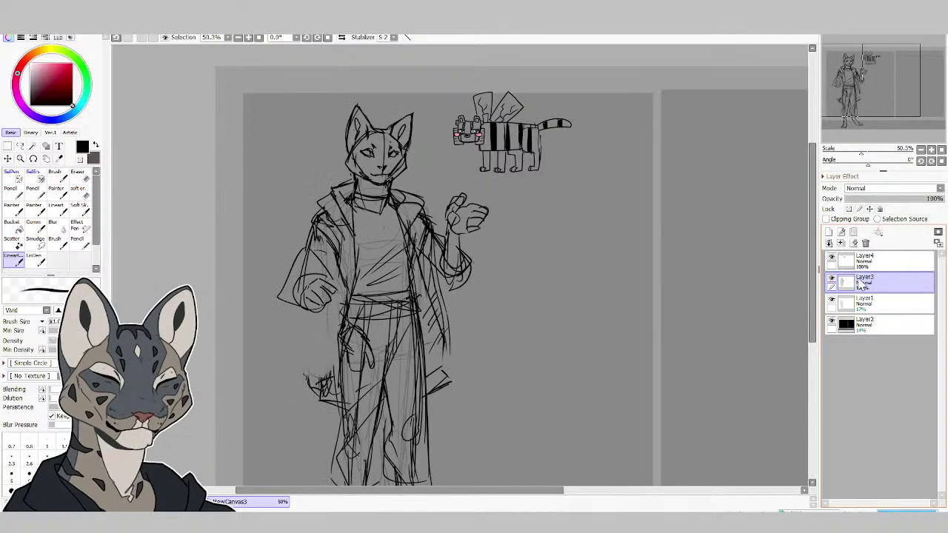
drag(334, 287, 331, 315)
mouse_move(294, 317)
mouse_down()
mouse_move(334, 318)
mouse_move(319, 336)
mouse_up()
mouse_move(319, 336)
mouse_down()
mouse_move(341, 311)
mouse_move(323, 373)
mouse_up()
drag(423, 286, 453, 387)
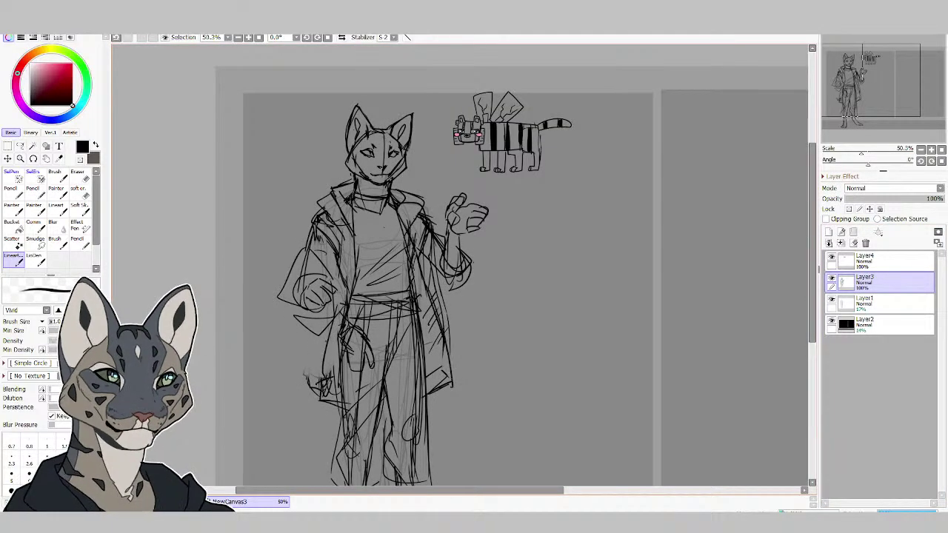
drag(322, 330, 318, 393)
click(87, 178)
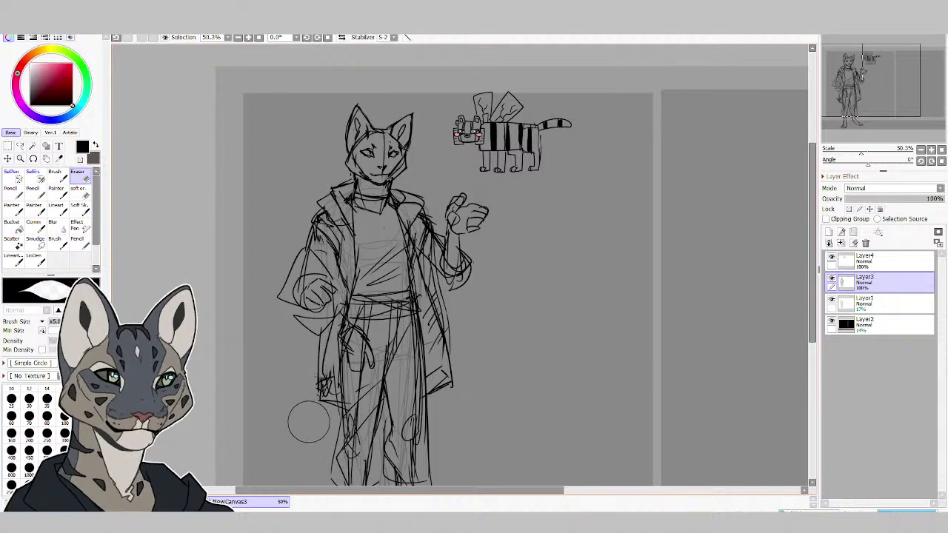
click(12, 255)
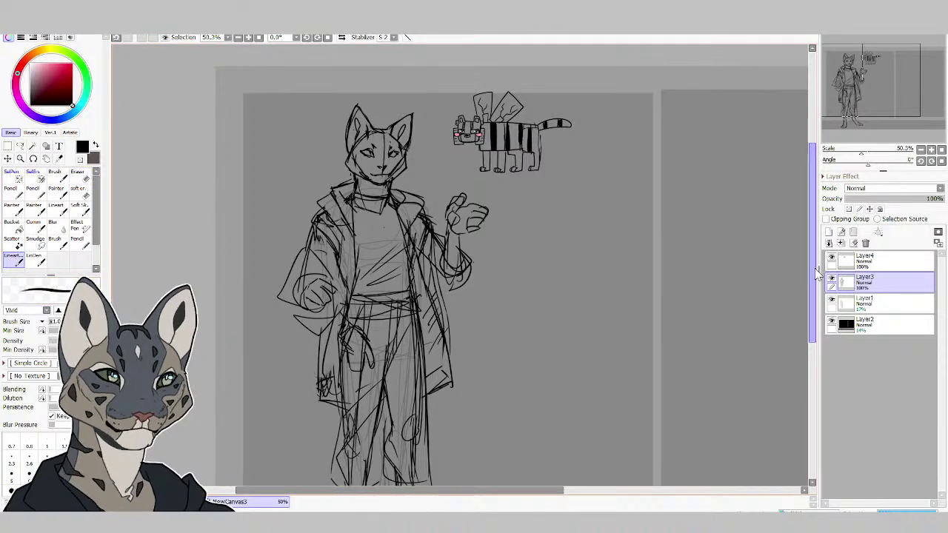
Redraw the straight lower leg under the lowered arm, erase its old toes, and sketch a narrower, front-facing paw.
drag(813, 271, 815, 329)
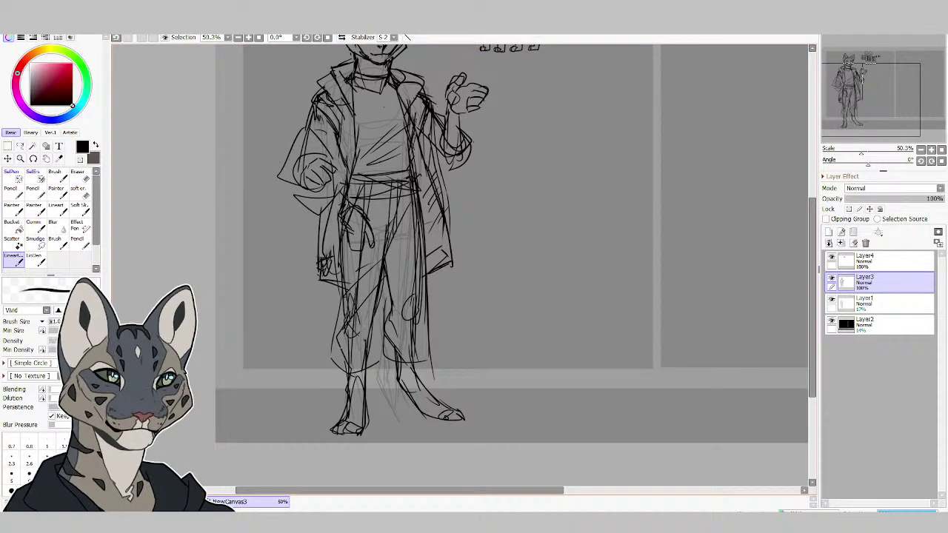
mouse_move(339, 333)
mouse_down()
mouse_move(349, 376)
mouse_move(369, 309)
mouse_up()
drag(368, 318, 363, 427)
drag(347, 392, 344, 435)
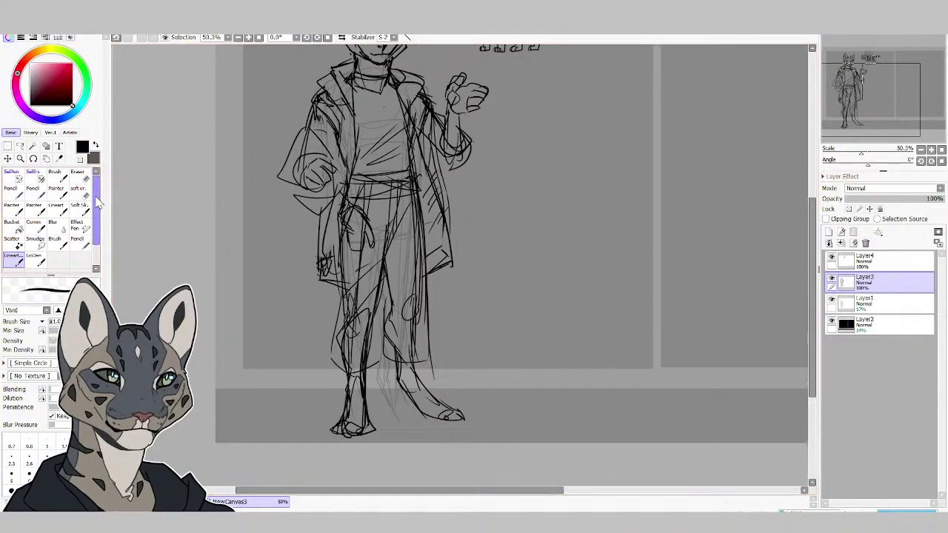
click(77, 174)
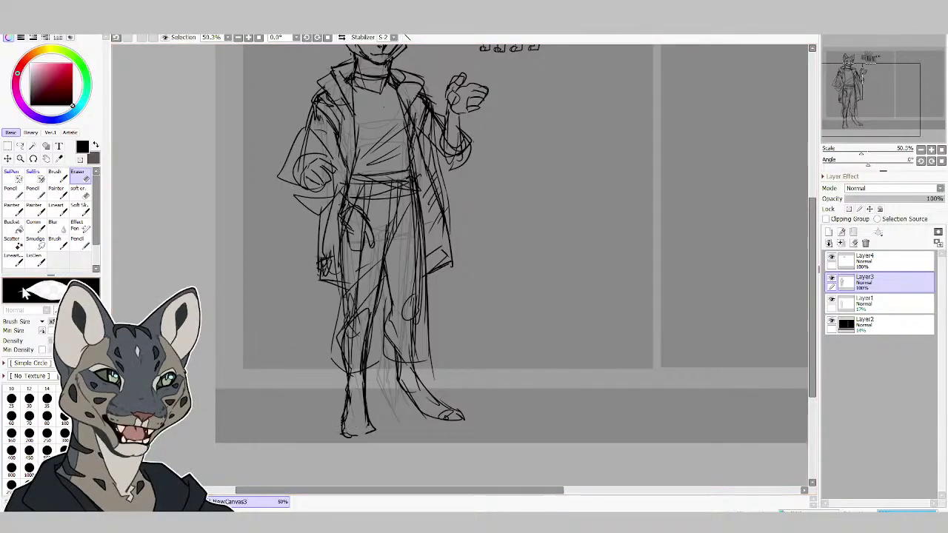
click(13, 256)
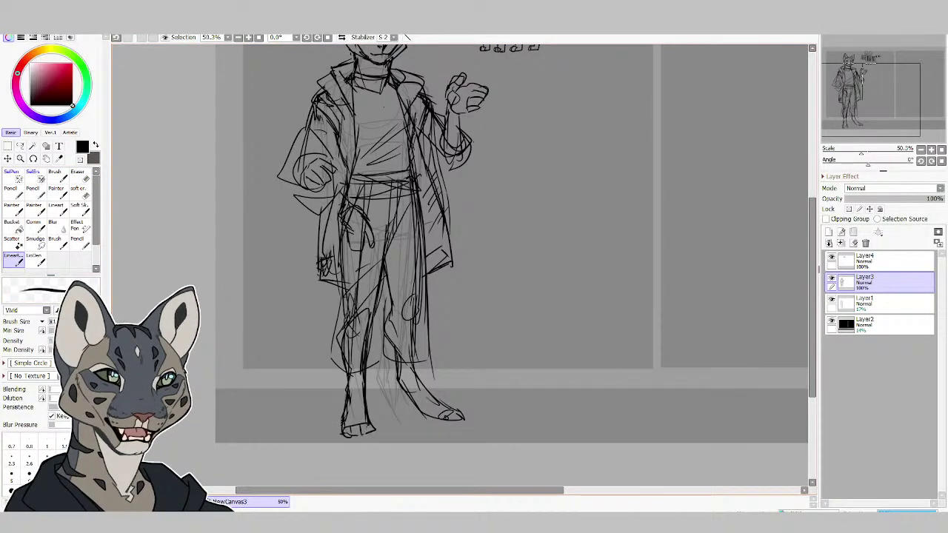
drag(367, 425, 376, 434)
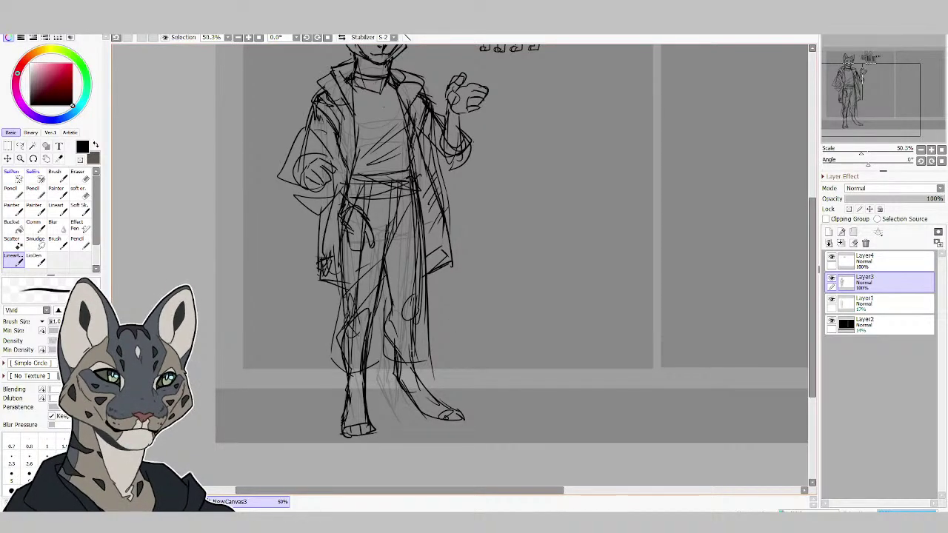
Reinforce the trousers' inner leg contour and add long vertical fold lines down both legs.
drag(388, 330, 387, 248)
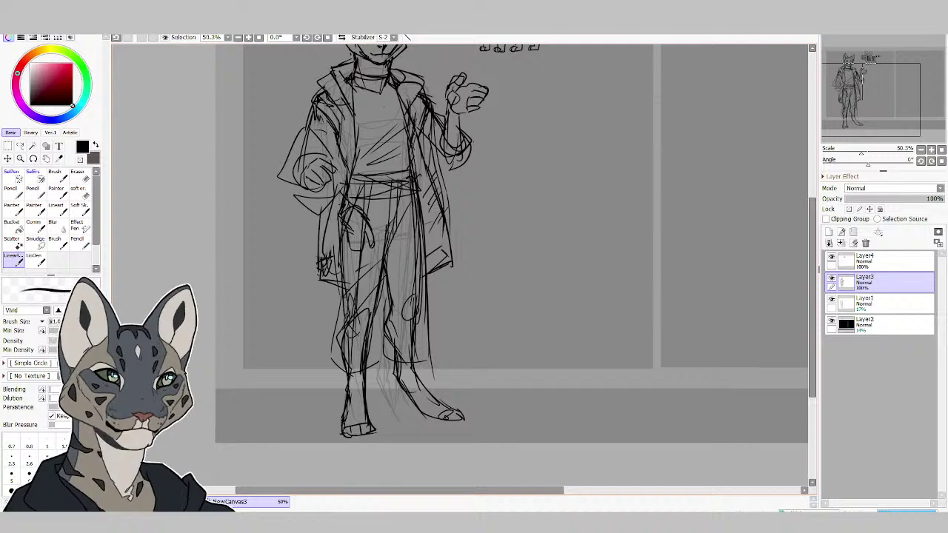
key(e)
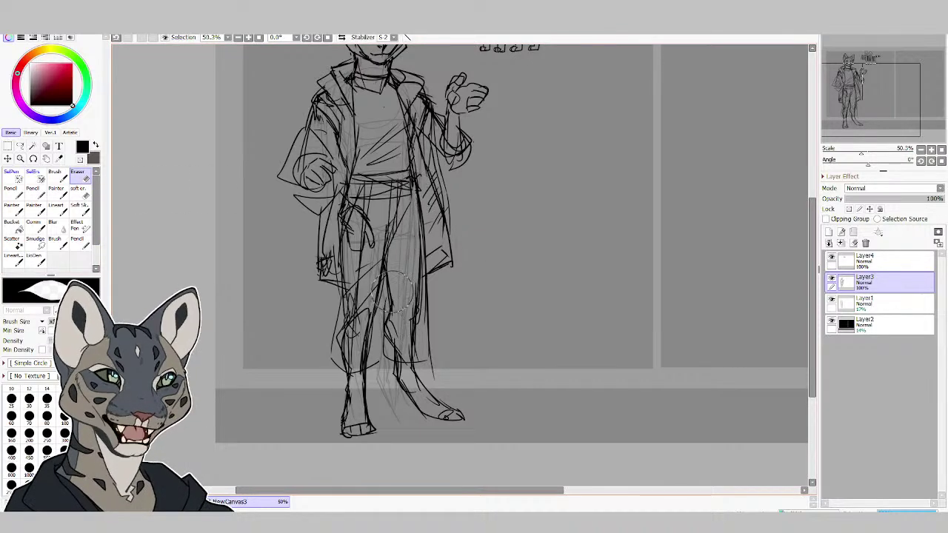
key(n)
drag(411, 334, 412, 188)
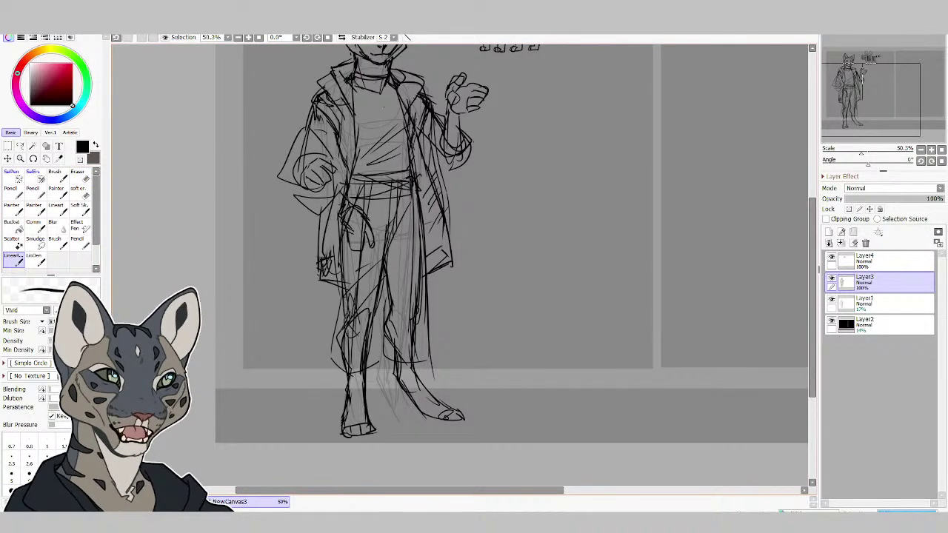
drag(365, 221, 359, 326)
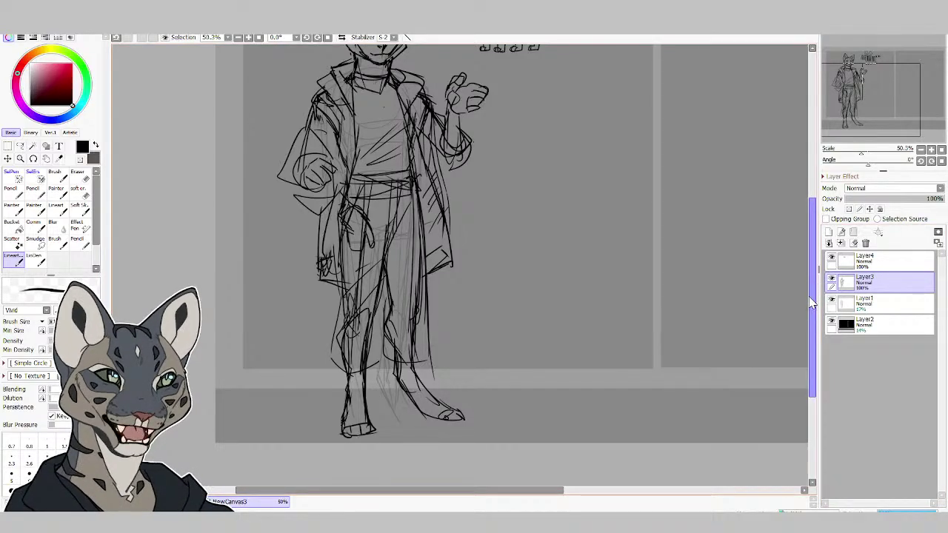
Round off the opening of the lowered sleeve beneath the hand and darken the outline of the curled fingers.
drag(812, 296, 812, 238)
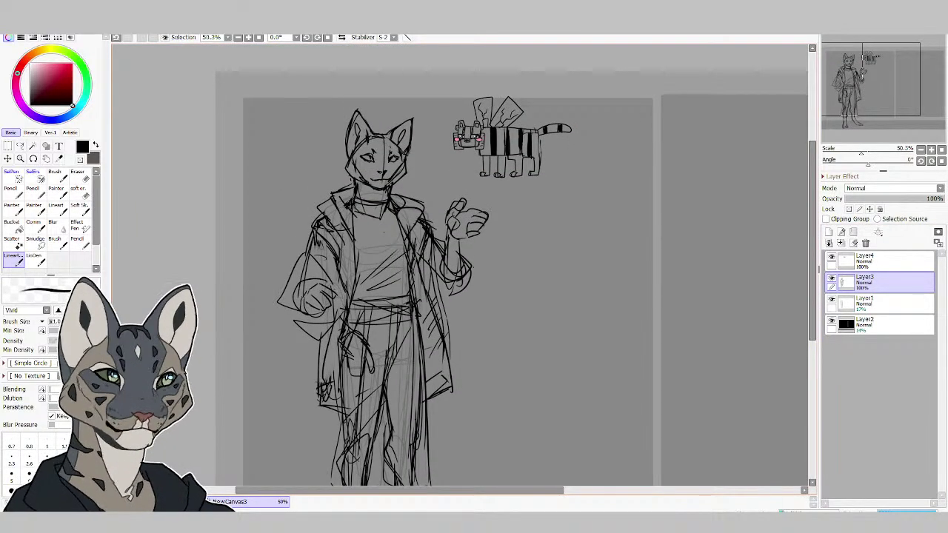
mouse_move(299, 288)
mouse_down()
mouse_move(290, 315)
mouse_move(345, 318)
mouse_up()
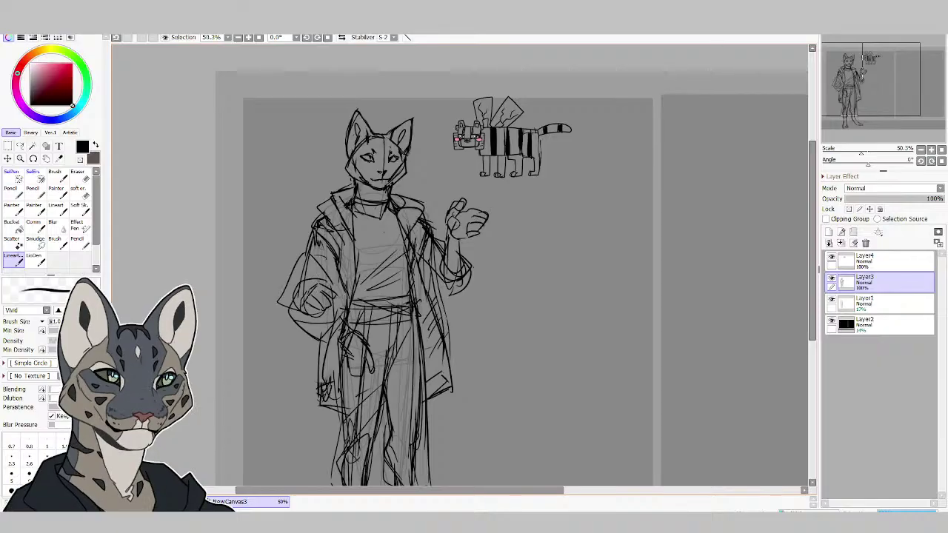
drag(318, 281, 301, 305)
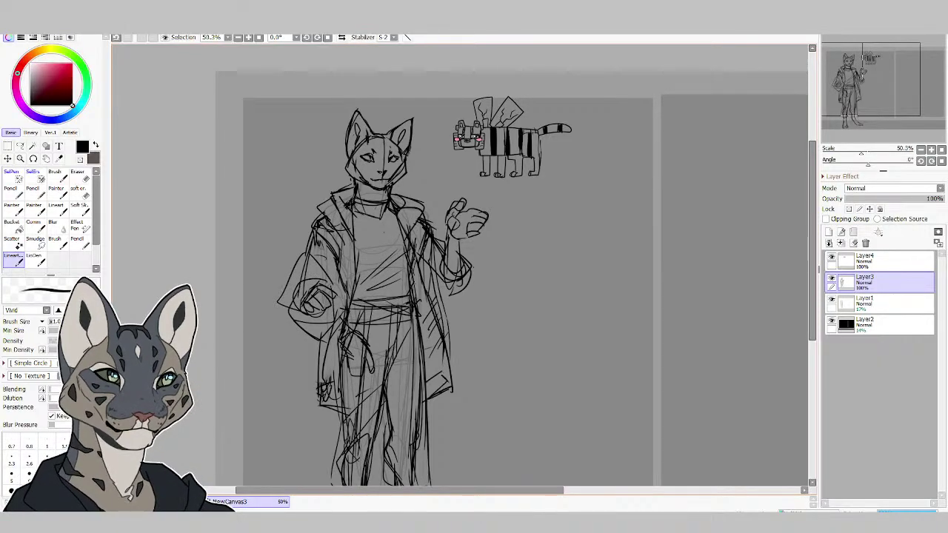
Sketch a straighter lower leg and forward-angled paw for the leg beneath the raised hand, inside the old outward-turned one.
drag(810, 244, 806, 319)
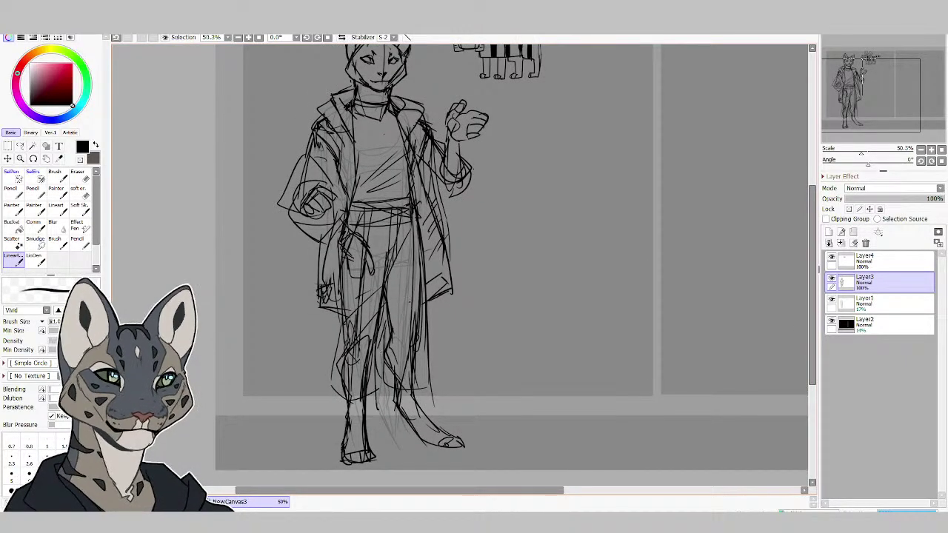
drag(405, 300, 404, 406)
mouse_move(404, 280)
mouse_down()
mouse_move(404, 388)
mouse_move(404, 373)
mouse_up()
mouse_move(393, 374)
mouse_down()
mouse_move(392, 419)
mouse_move(370, 409)
mouse_up()
mouse_move(375, 406)
mouse_down()
mouse_move(375, 441)
mouse_move(387, 428)
mouse_up()
drag(401, 426, 400, 448)
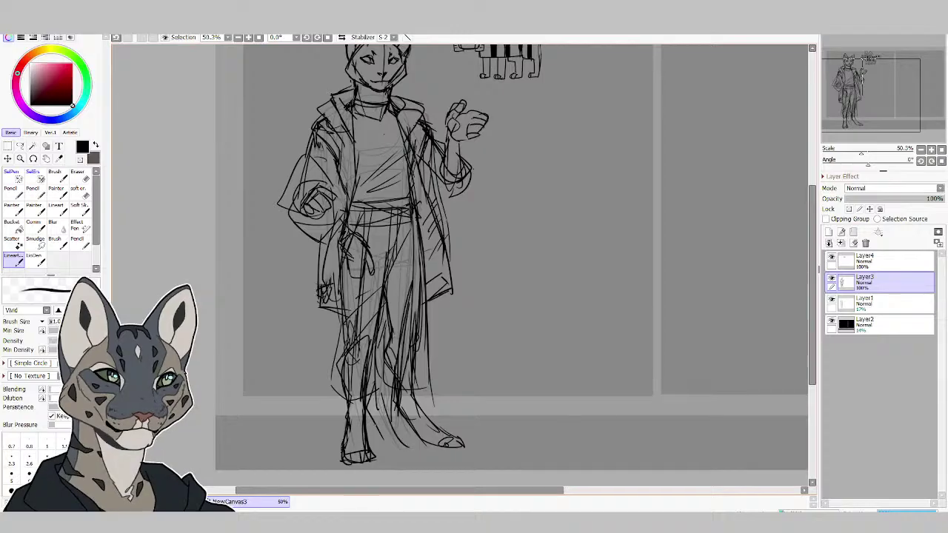
drag(374, 416, 374, 436)
drag(377, 437, 406, 453)
drag(388, 415, 391, 429)
drag(396, 430, 418, 455)
Erase the old outward-turned lower leg and paw together with the stray trouser and coat lines beside them.
key(e)
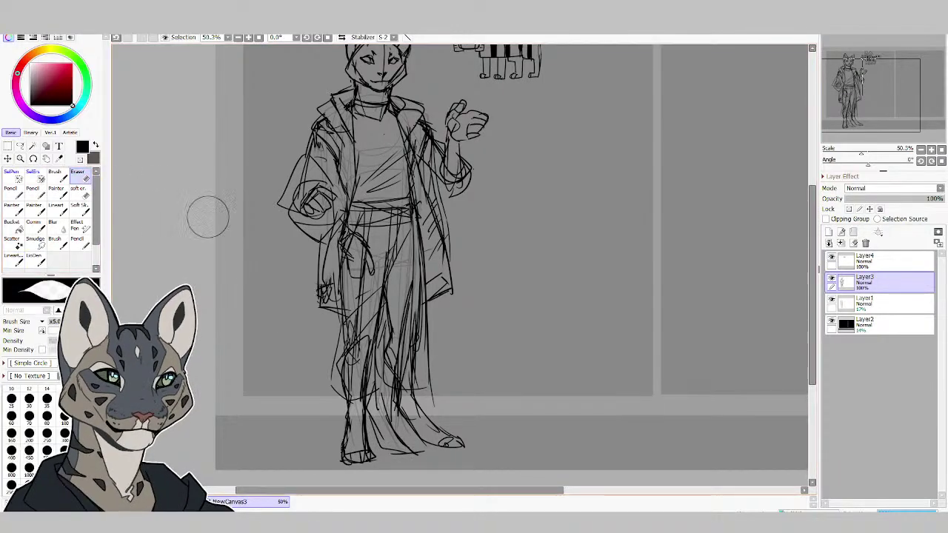
drag(419, 348, 400, 416)
mouse_move(409, 326)
mouse_down()
mouse_move(422, 437)
mouse_move(477, 474)
mouse_up()
mouse_move(385, 346)
mouse_down()
mouse_move(373, 369)
mouse_move(414, 371)
mouse_up()
Redraw the outer trouser edge beneath the raised hand, square off both trouser cuffs, and mark rounded folds around the knees.
key(e)
drag(411, 311, 409, 366)
drag(415, 292, 407, 406)
mouse_move(378, 407)
mouse_down()
mouse_move(395, 404)
mouse_move(362, 400)
mouse_up()
drag(340, 361, 346, 403)
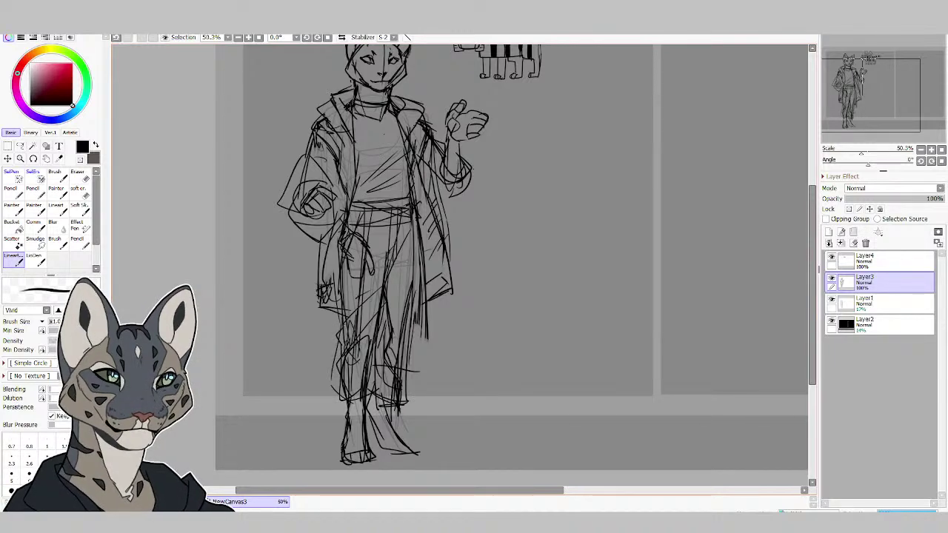
mouse_move(359, 311)
mouse_down()
mouse_move(369, 347)
mouse_move(358, 345)
mouse_move(408, 334)
mouse_up()
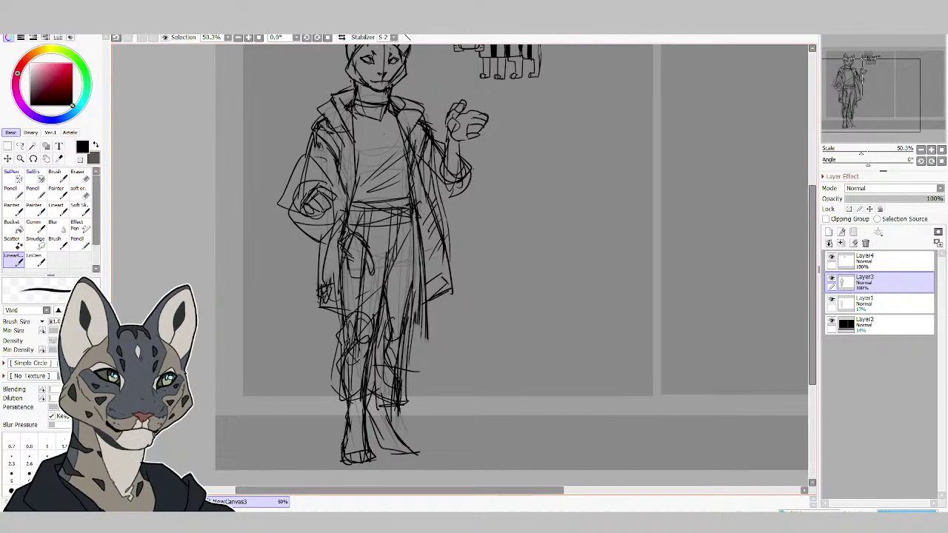
drag(412, 280, 404, 380)
Sketch a long tail sweeping down and outward from behind the coat hem on the lowered-arm side, ending in a bent tip.
scroll(812, 259, down, 1)
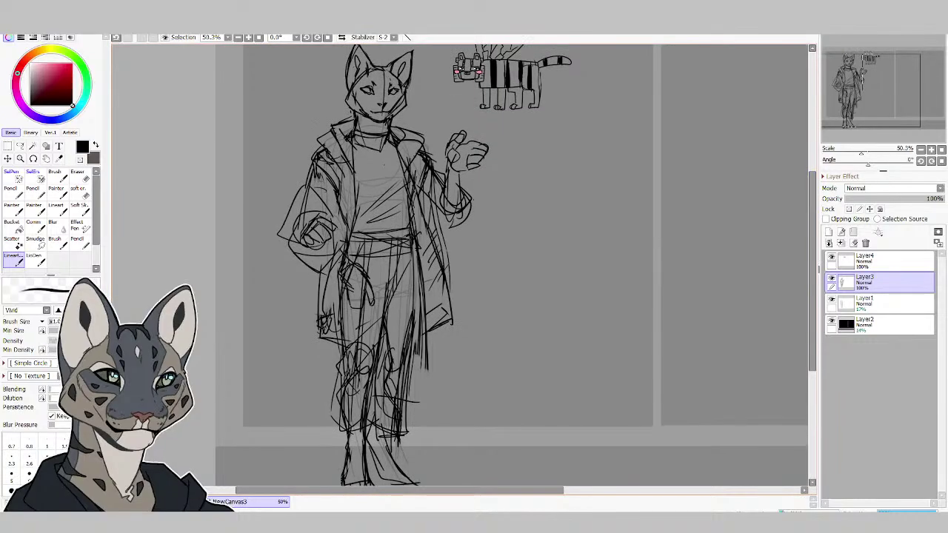
drag(337, 280, 319, 369)
mouse_move(327, 337)
mouse_down()
mouse_move(289, 405)
mouse_move(255, 419)
mouse_up()
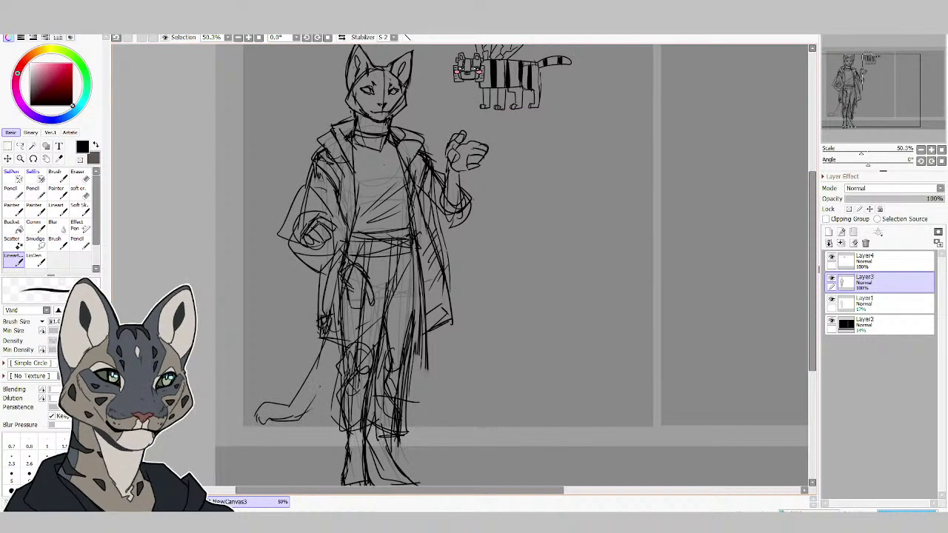
mouse_move(338, 333)
mouse_down()
mouse_move(310, 412)
mouse_move(323, 385)
mouse_up()
drag(354, 291, 345, 330)
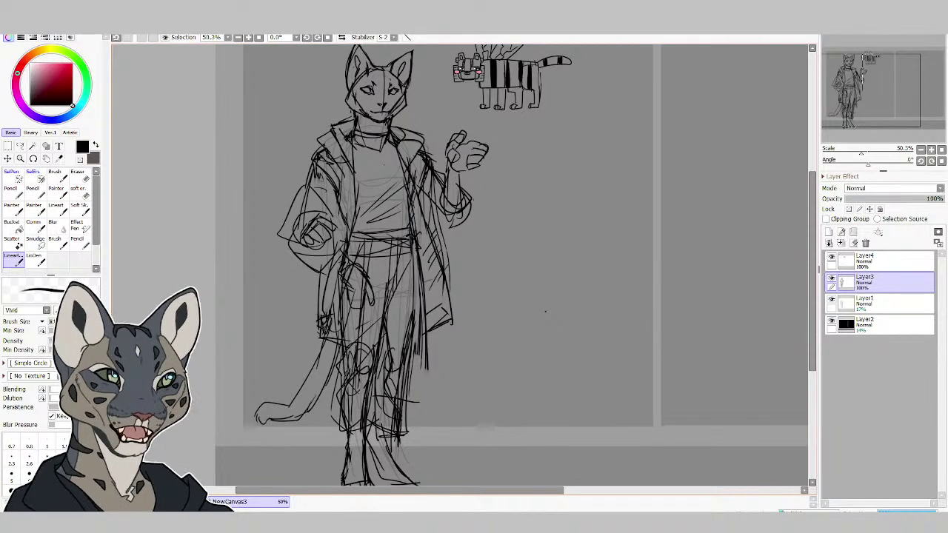
Merge the Layer3 sketch down into Layer1 and set the merged layer's opacity to 15%.
drag(812, 270, 812, 238)
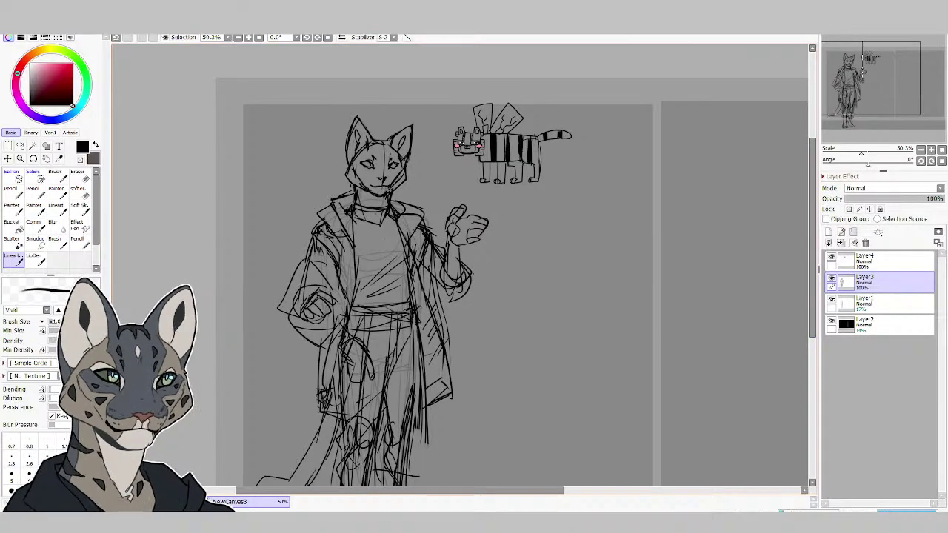
click(841, 244)
click(864, 199)
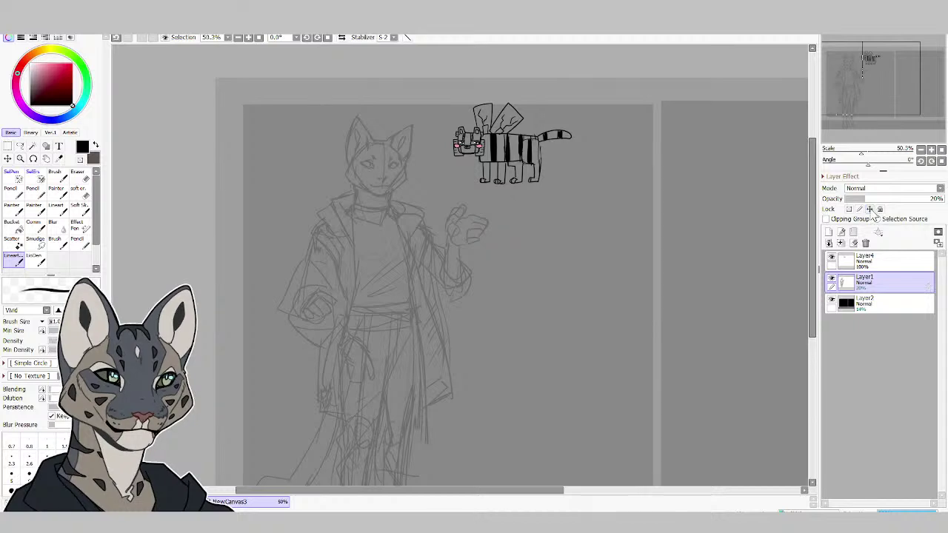
click(859, 198)
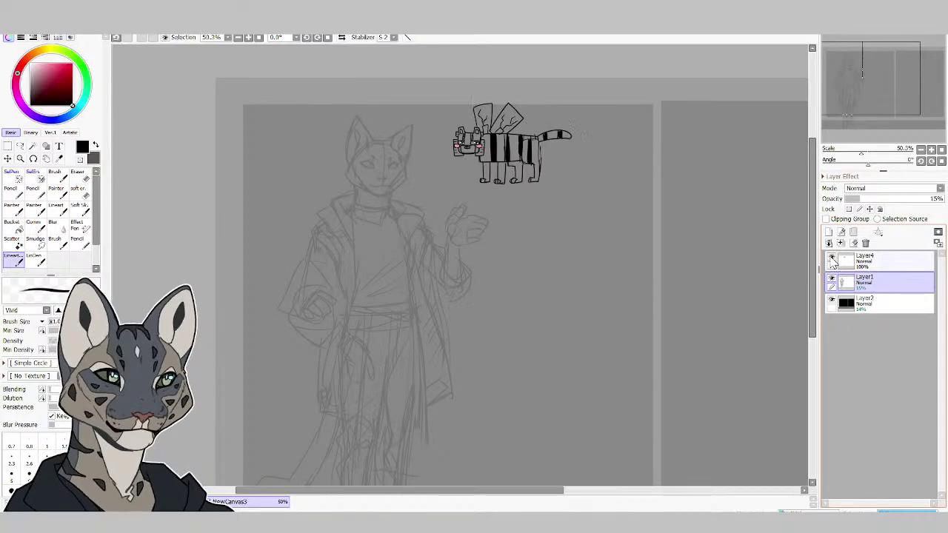
Outline the cat's jaw, muzzle and eye on a new layer above the faded sketch, and mirror the canvas view.
click(828, 232)
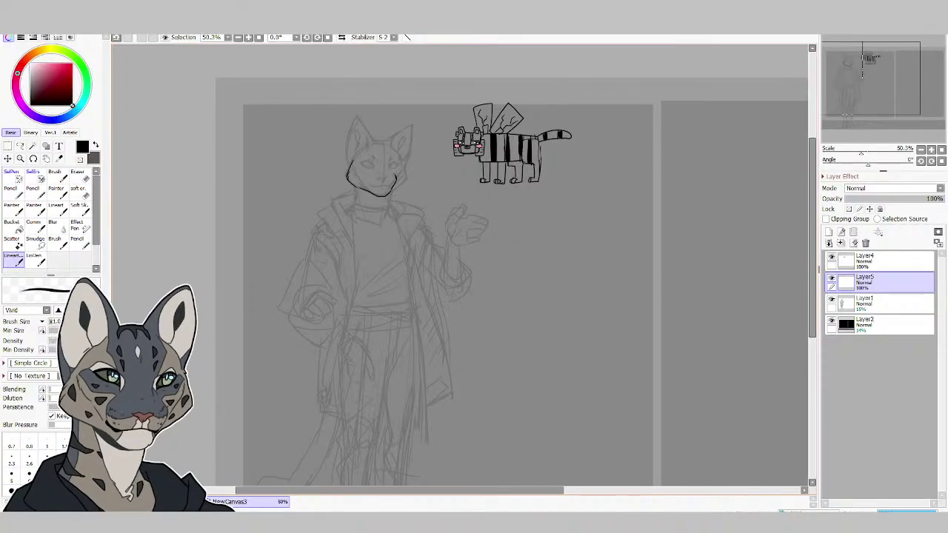
key(h)
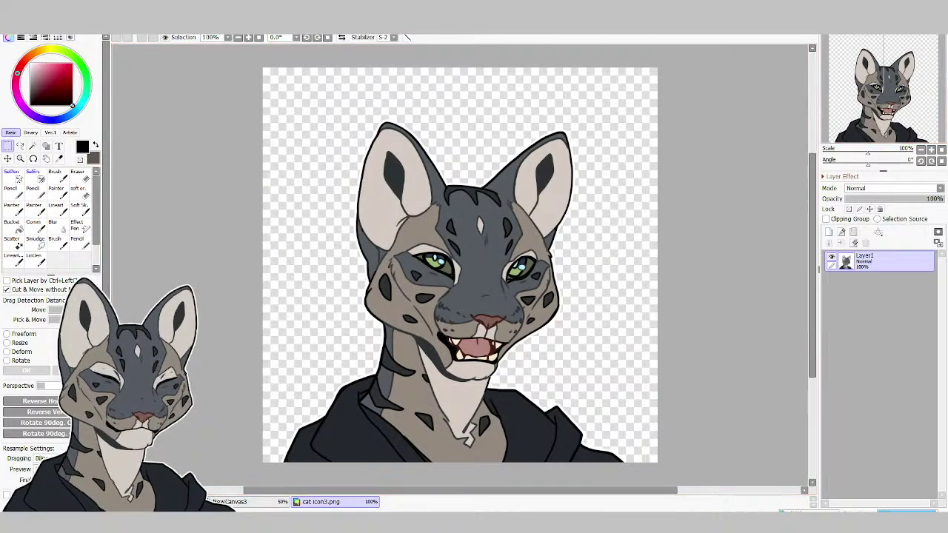
Float the cat icon3.png reference in a small window at 61.8% zoom and arrange the NewCanvas3 window beside it.
click(920, 34)
mouse_move(342, 158)
mouse_down()
mouse_move(429, 84)
mouse_move(640, 66)
mouse_move(627, 55)
mouse_up()
key(z)
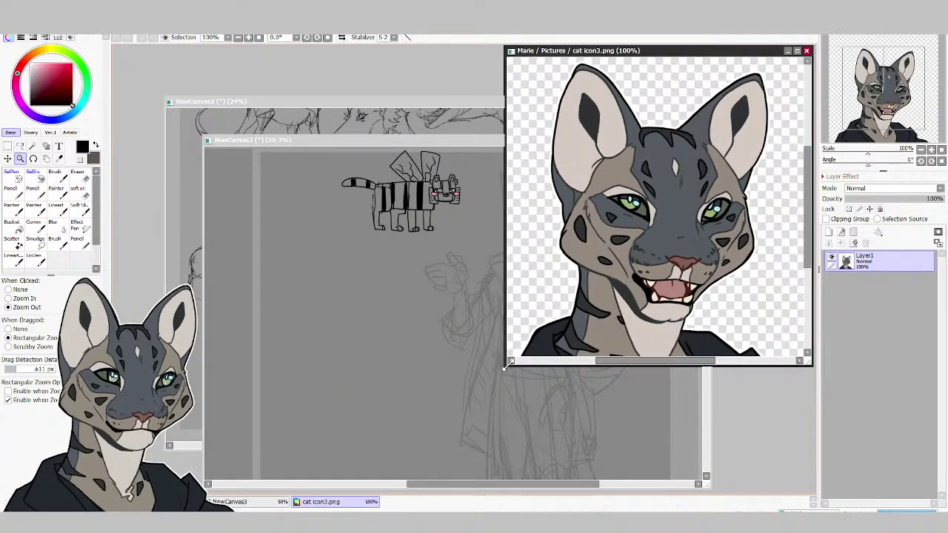
drag(501, 363, 637, 285)
click(674, 144)
click(674, 144)
click(674, 144)
drag(674, 144, 762, 263)
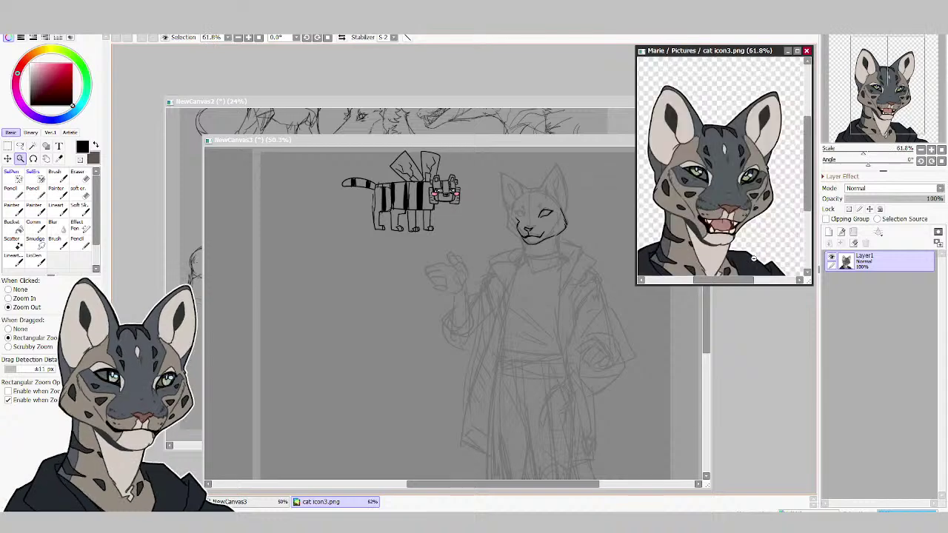
drag(566, 141, 481, 62)
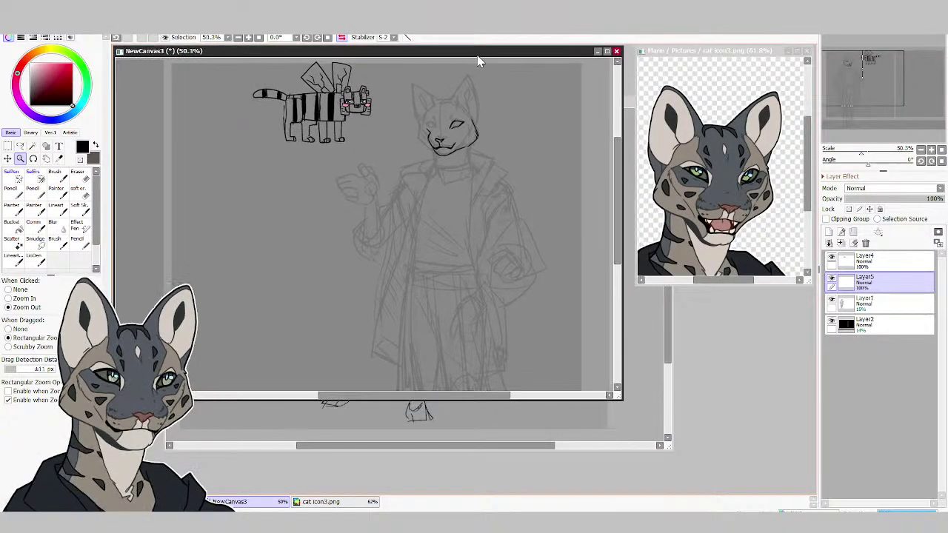
drag(623, 399, 641, 489)
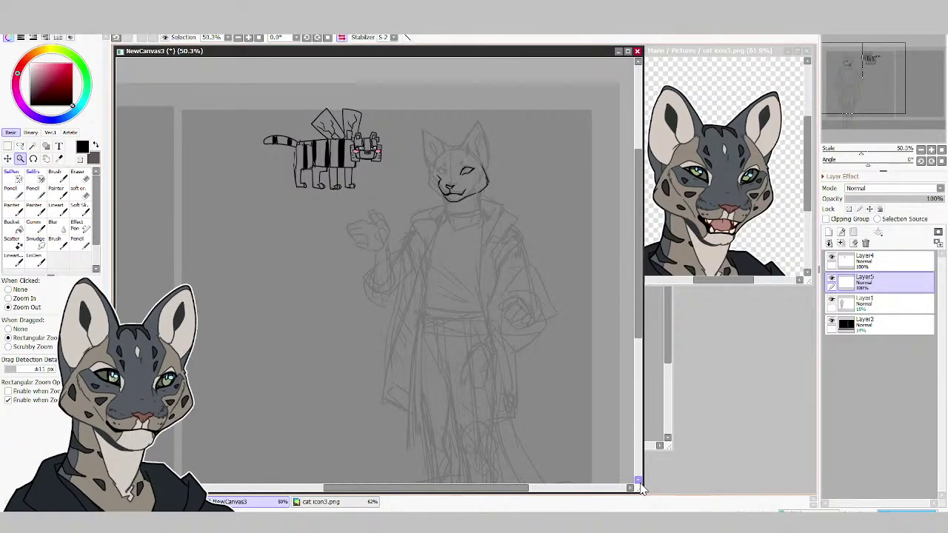
Open the layered file cat icon.sai2 and enlarge its floating window to show the whole portrait.
key(alt+Tab)
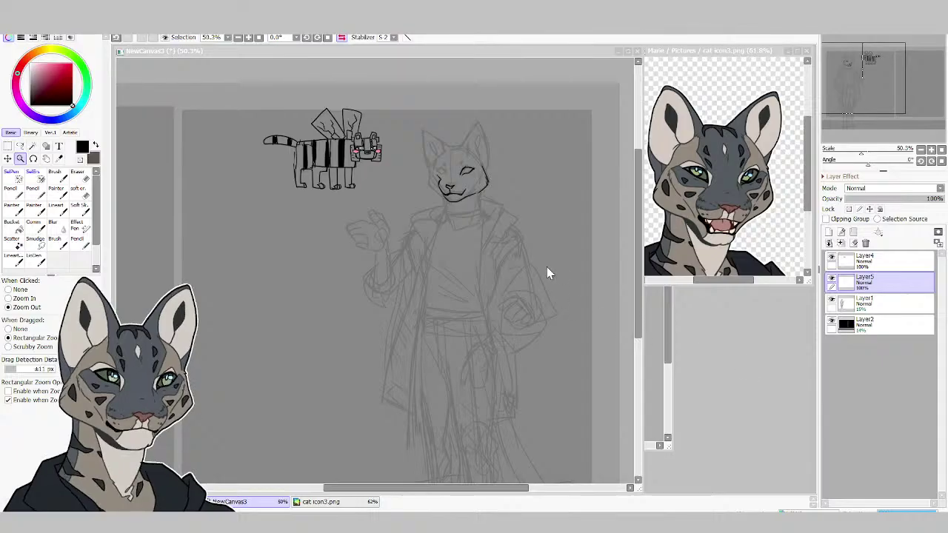
click(573, 270)
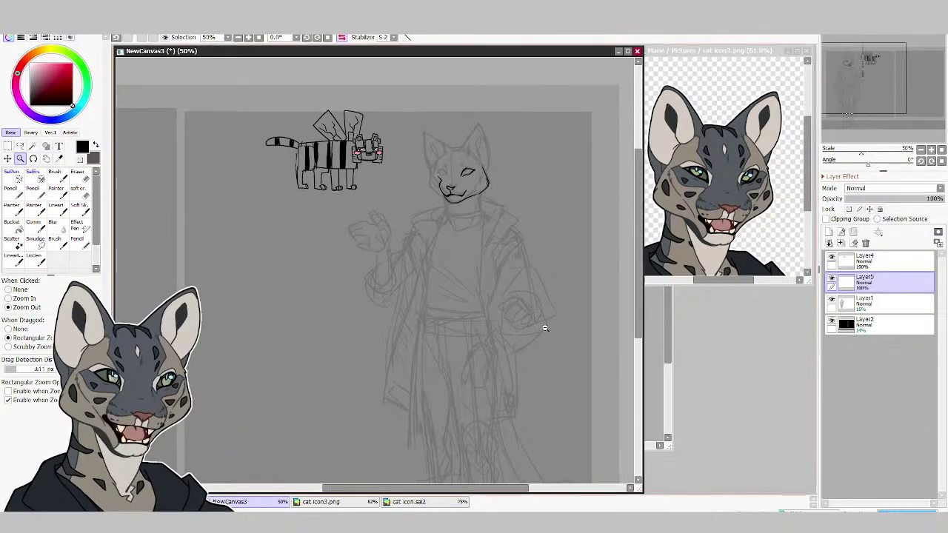
click(434, 502)
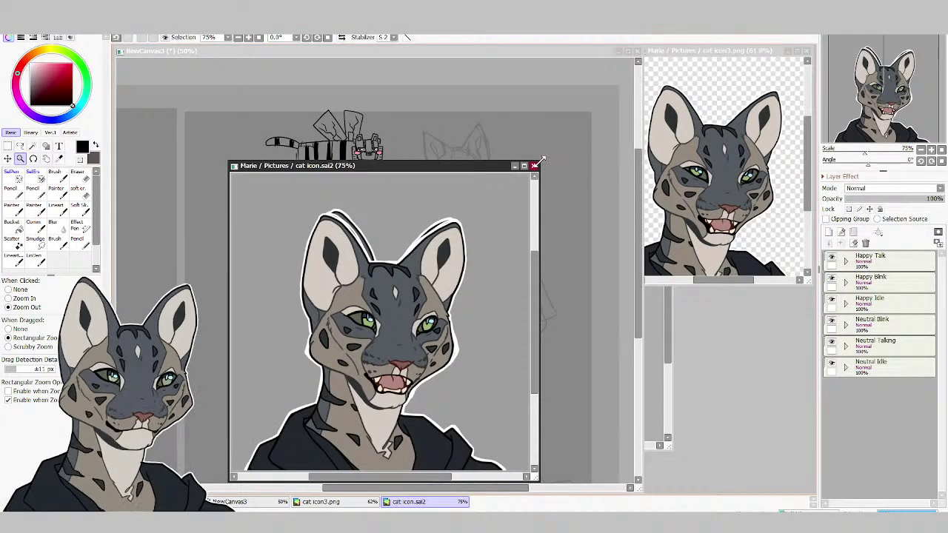
drag(540, 160, 692, 45)
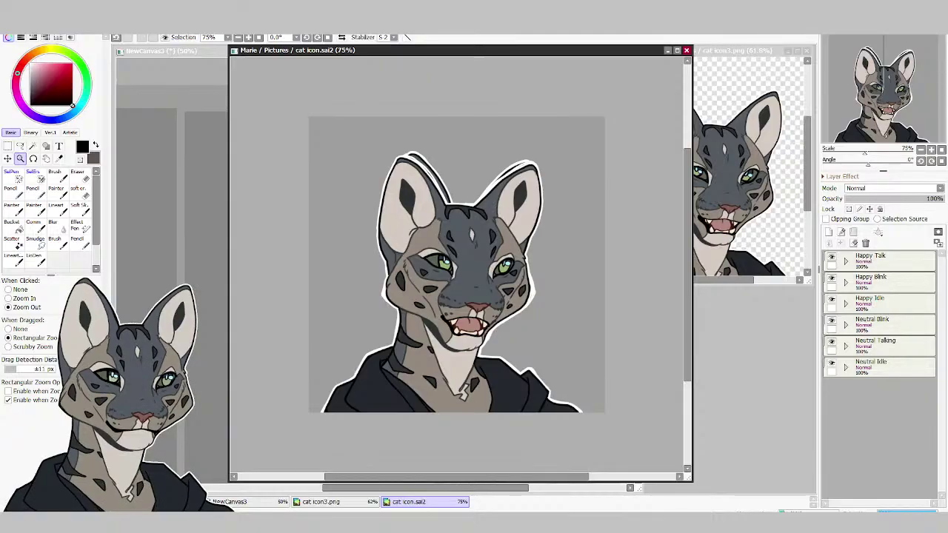
Examine the layers inside folder 3 of the Happy Talk group, and collapse the group again.
click(845, 260)
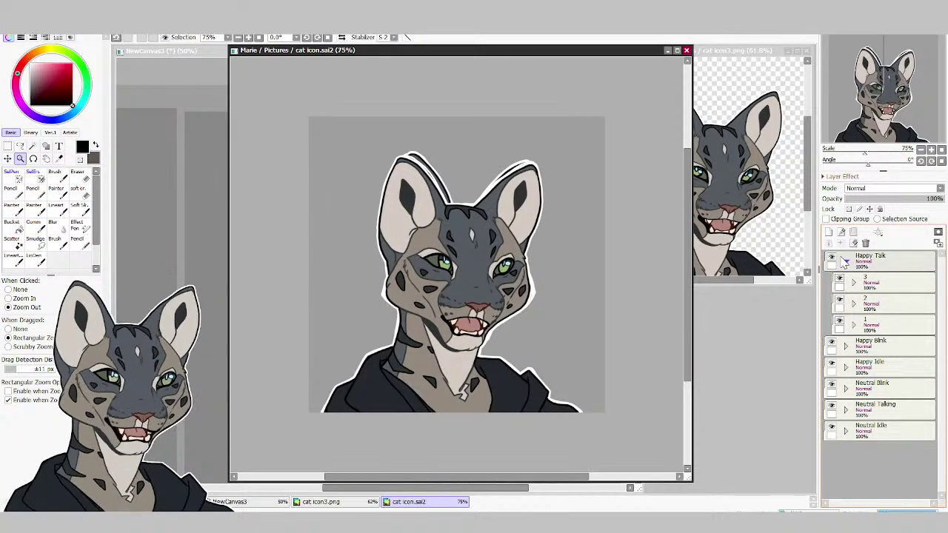
click(853, 287)
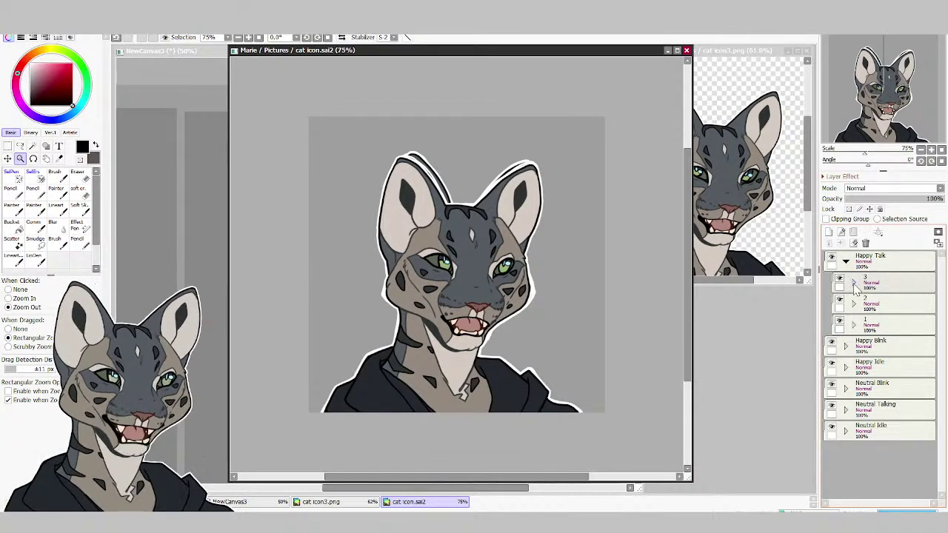
click(853, 282)
click(859, 367)
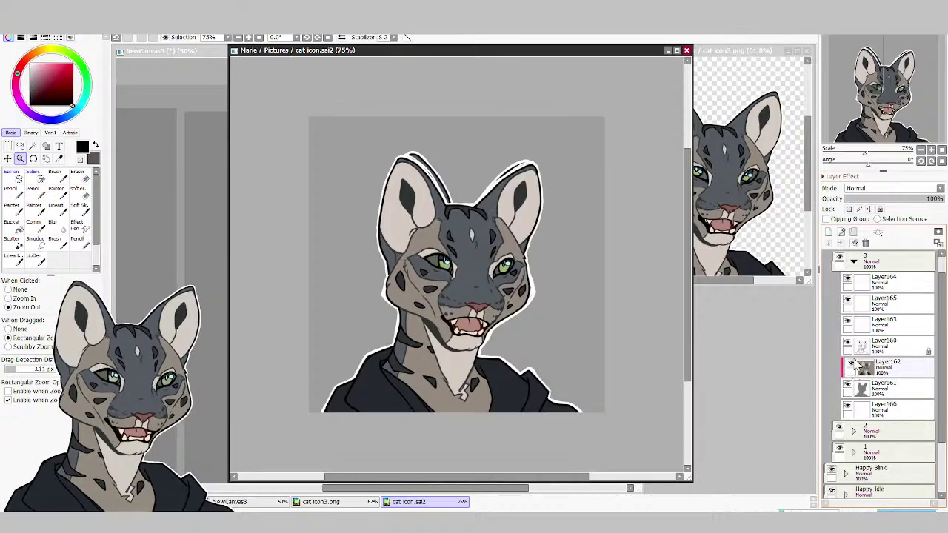
click(851, 263)
scroll(843, 268, up, 1)
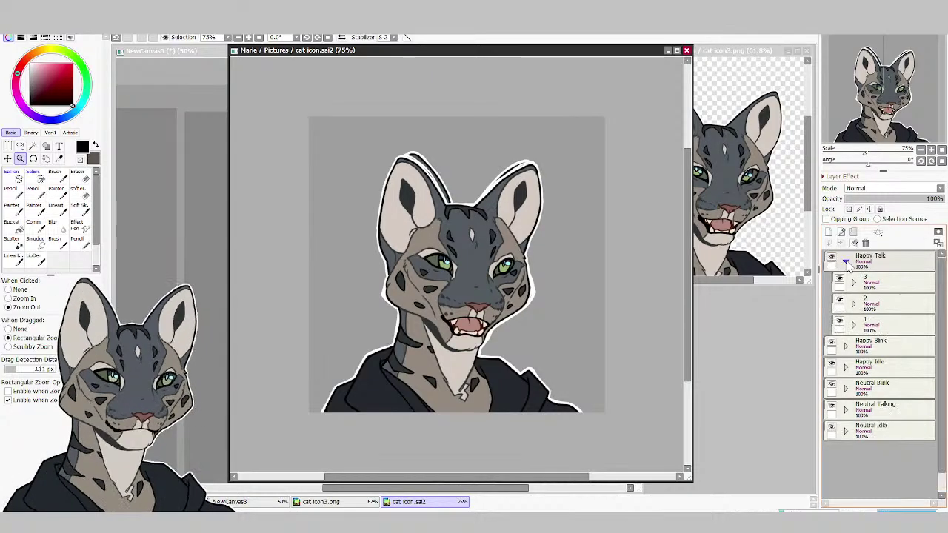
click(844, 262)
Hide every expression group except Neutral Idle, and hide folders 3 and 2 inside that group.
click(831, 259)
click(831, 280)
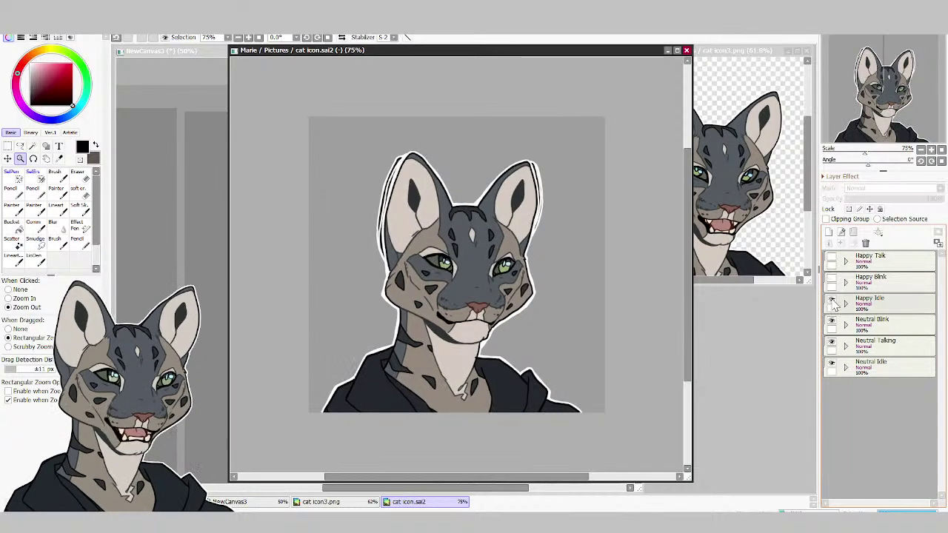
click(832, 301)
click(831, 321)
click(832, 343)
click(845, 368)
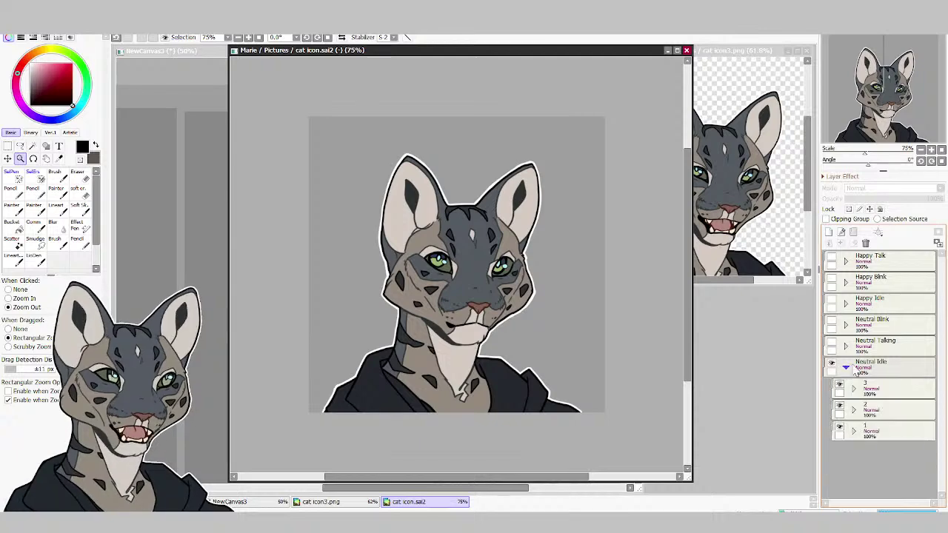
click(839, 410)
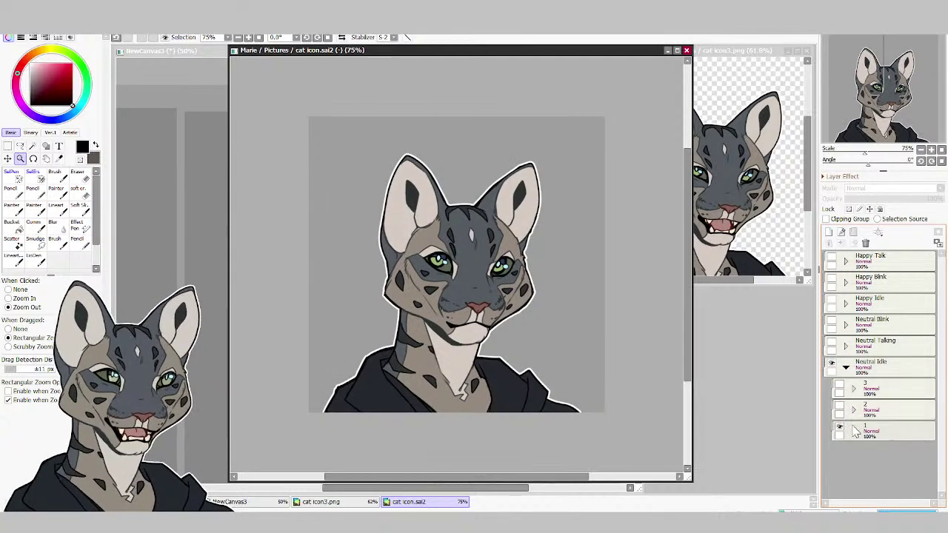
Examine the portrait at 141% zoom and the layers in Neutral Idle's folder 1, including its nested Folder1.
click(853, 431)
scroll(851, 407, down, 2)
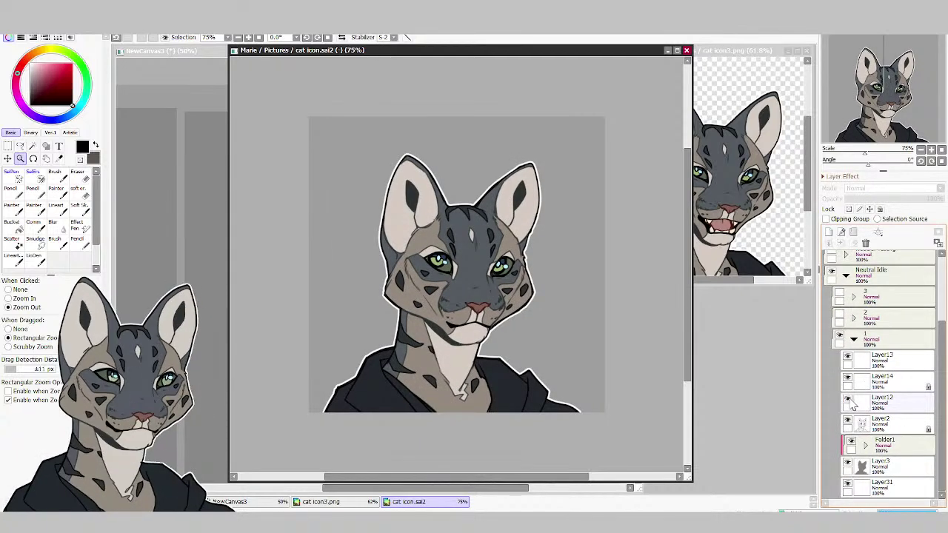
key(ctrl+plus)
key(ctrl+plus)
key(ctrl+plus)
key(ctrl+plus)
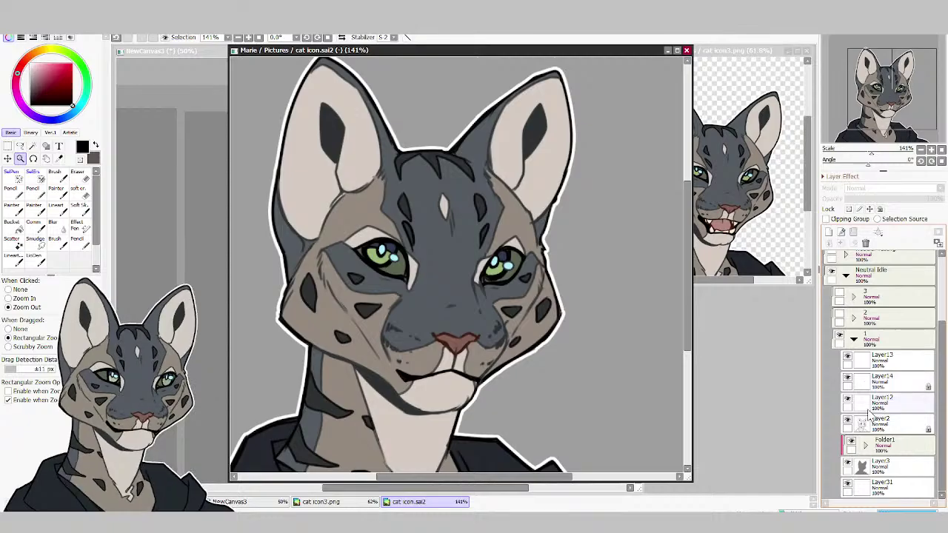
click(864, 445)
scroll(887, 406, down, 3)
scroll(887, 415, up, 3)
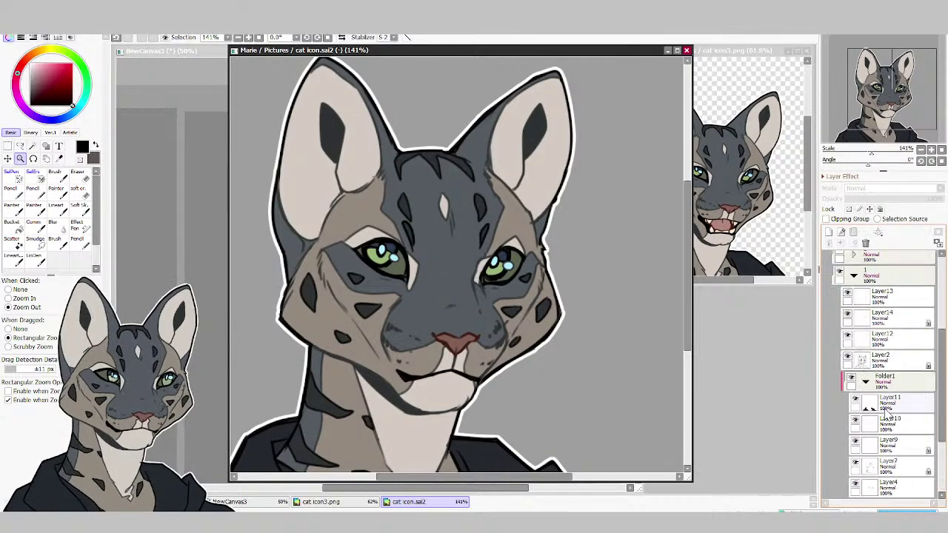
scroll(888, 370, down, 3)
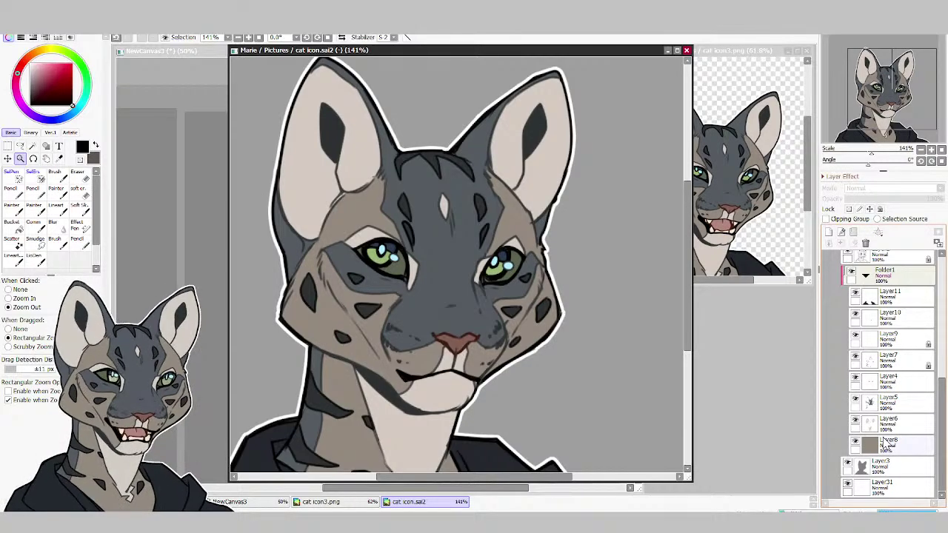
scroll(888, 442, up, 2)
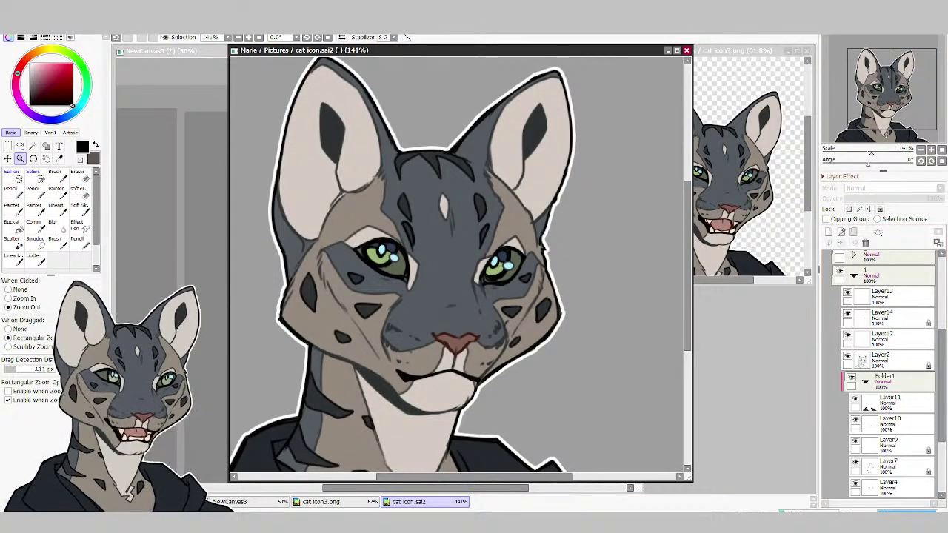
click(853, 275)
scroll(869, 338, up, 2)
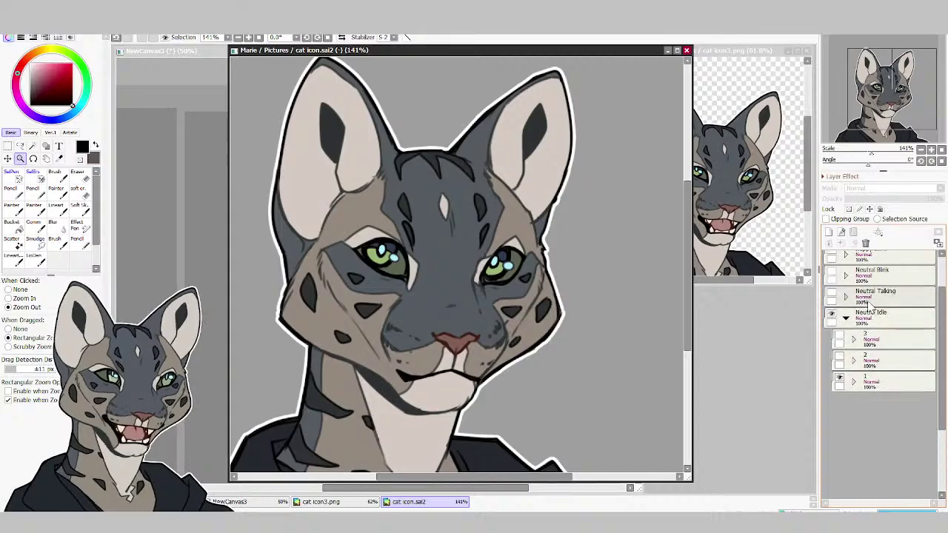
Collapse the Neutral Idle group and hide it.
scroll(870, 315, up, 1)
click(845, 345)
click(832, 367)
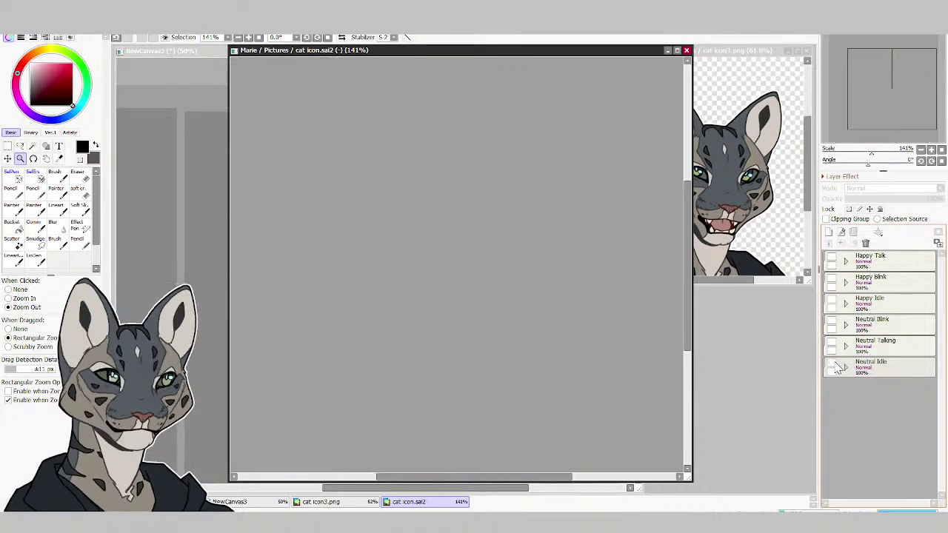
Show the Happy Talk group, expand its folders and examine the portrait at 101% zoom.
click(834, 367)
click(834, 367)
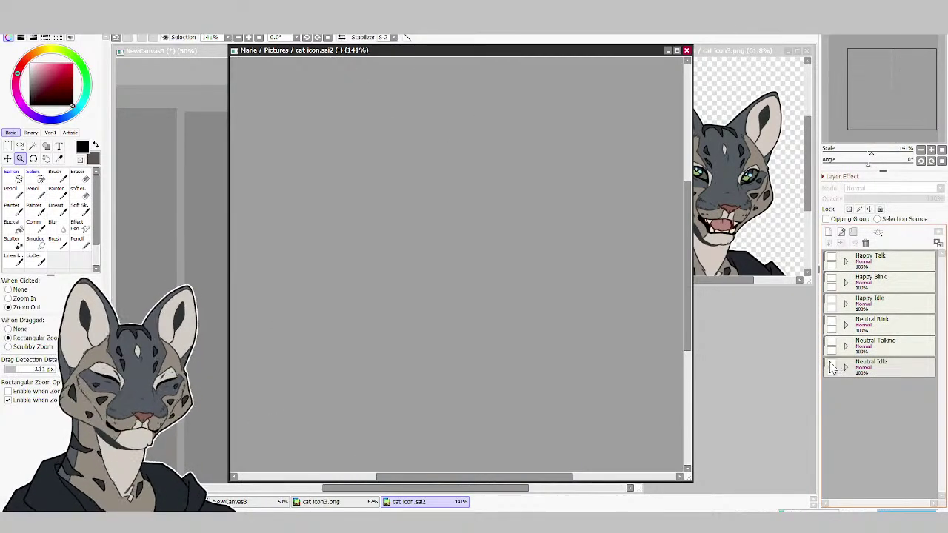
scroll(519, 260, down, 4)
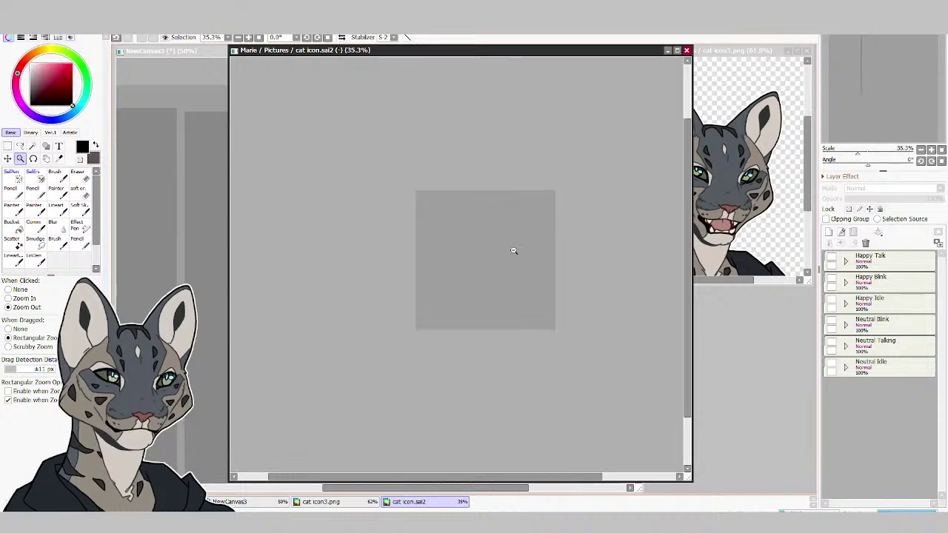
drag(639, 160, 368, 354)
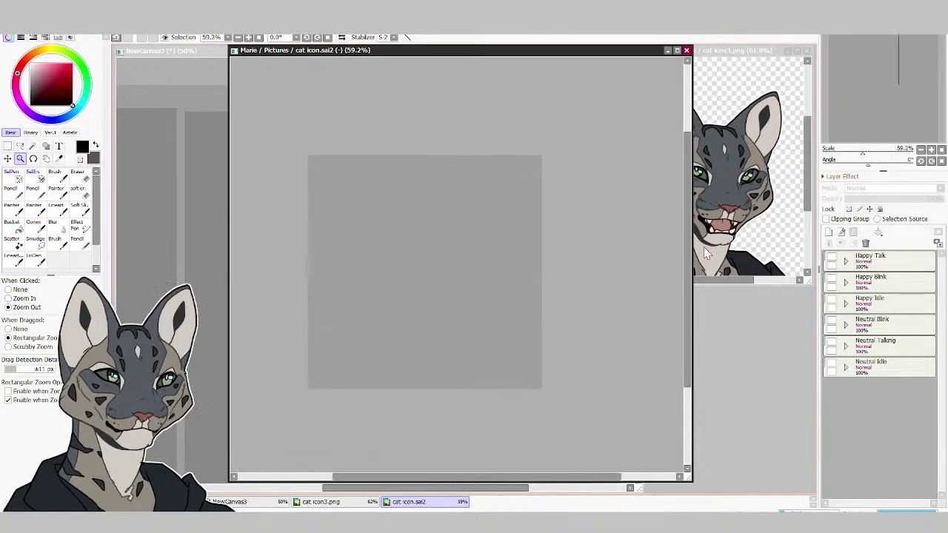
click(830, 259)
click(846, 261)
drag(541, 155, 313, 403)
Compare the portrait's talking poses by toggling the visibility of folders 3 and 2 inside Happy Talk, and collapse the group.
click(839, 278)
click(839, 299)
click(839, 299)
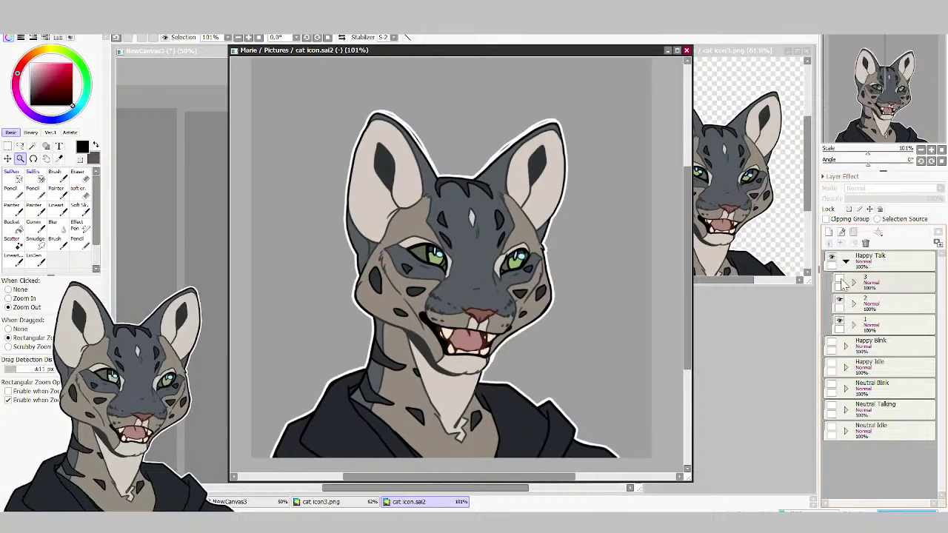
click(839, 278)
click(839, 278)
click(839, 278)
click(839, 279)
click(839, 279)
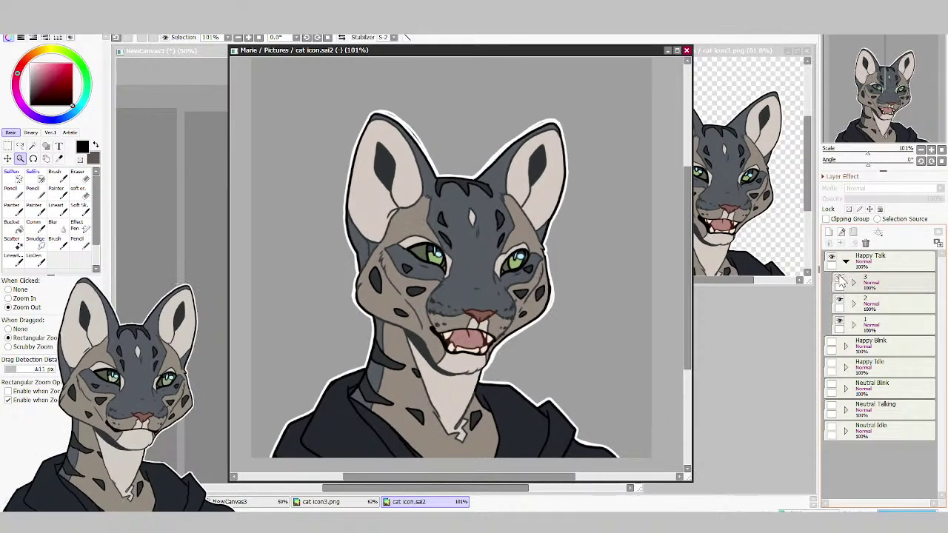
click(839, 278)
click(839, 299)
click(838, 300)
click(838, 299)
click(839, 300)
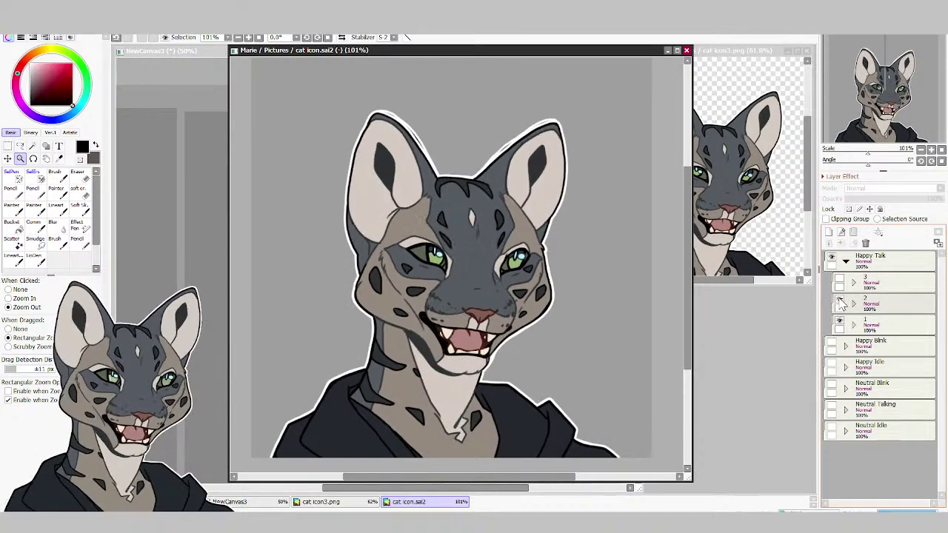
click(839, 299)
click(839, 299)
click(839, 279)
click(839, 278)
click(839, 299)
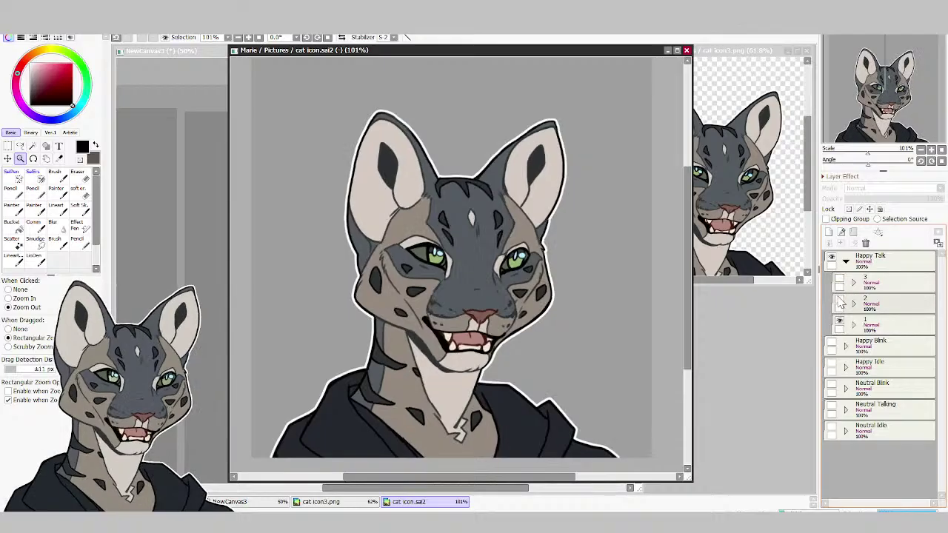
click(839, 299)
click(838, 278)
click(839, 279)
click(838, 300)
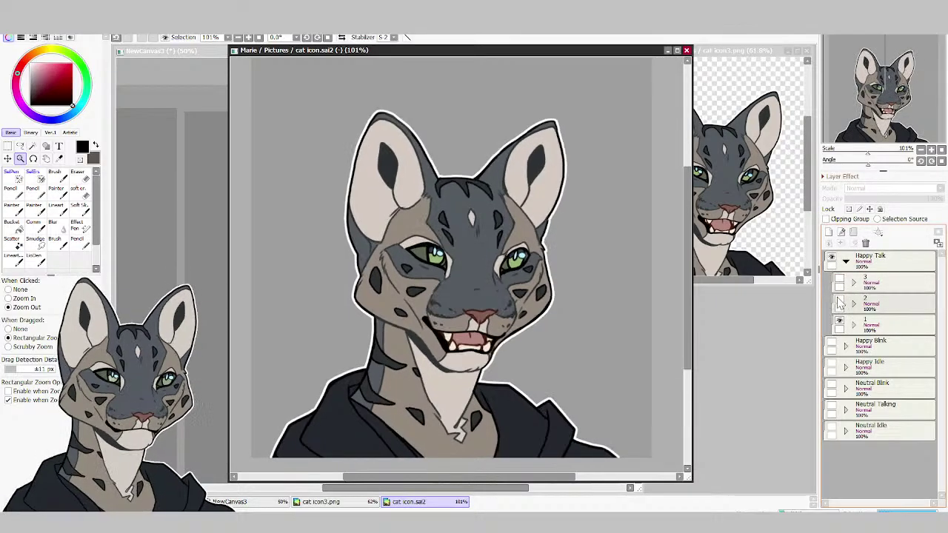
click(839, 299)
click(838, 299)
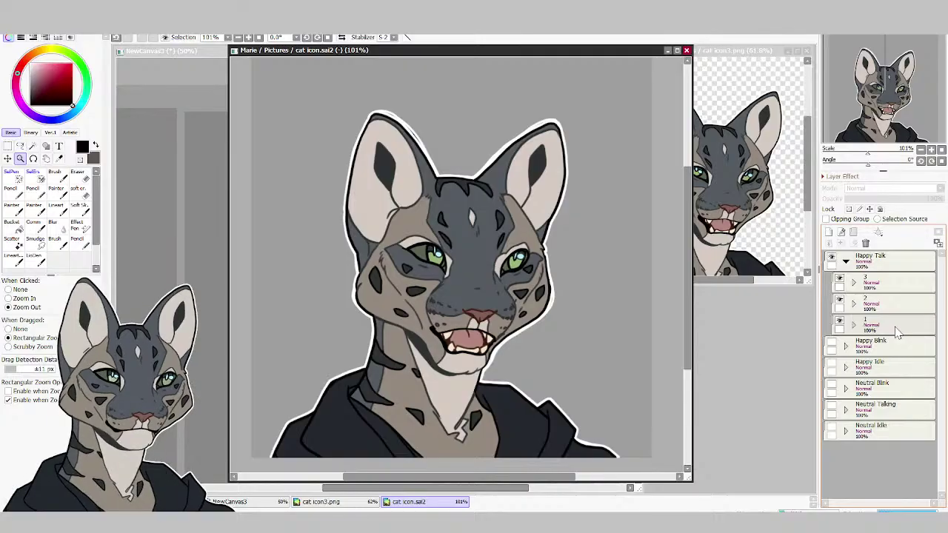
click(845, 261)
click(832, 257)
click(832, 256)
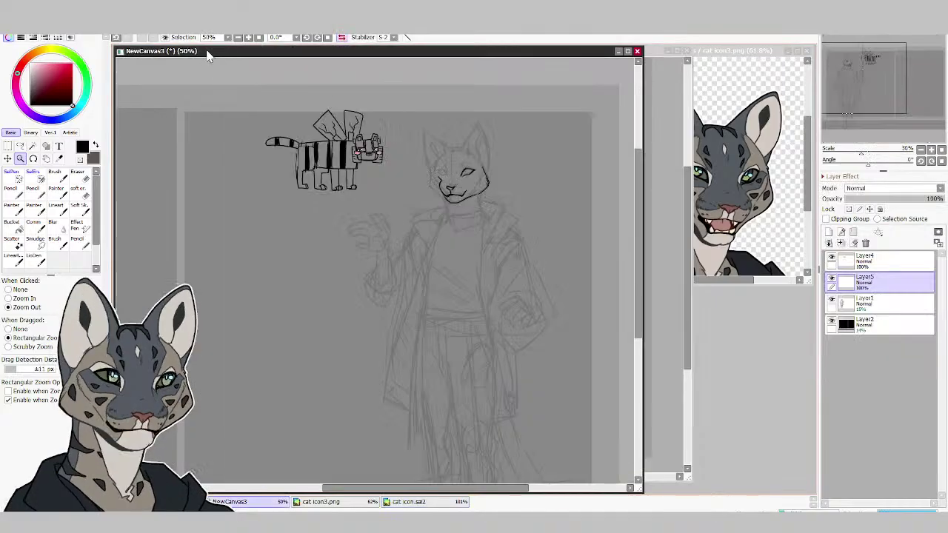
Switch to NewCanvas3 and ink the missing cheek contour and top of the cat's head with the lineart brush over the sketch.
key(ctrl+Tab)
drag(518, 144, 384, 334)
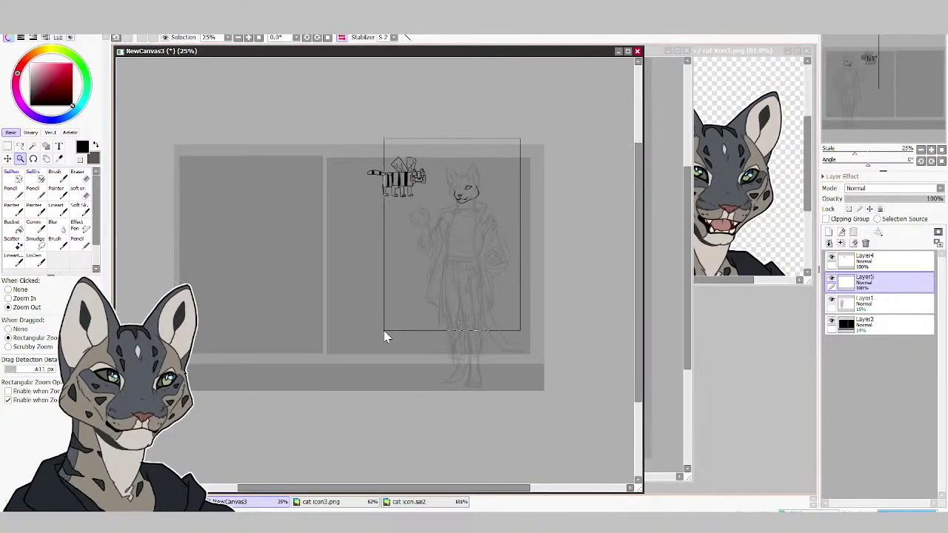
click(13, 259)
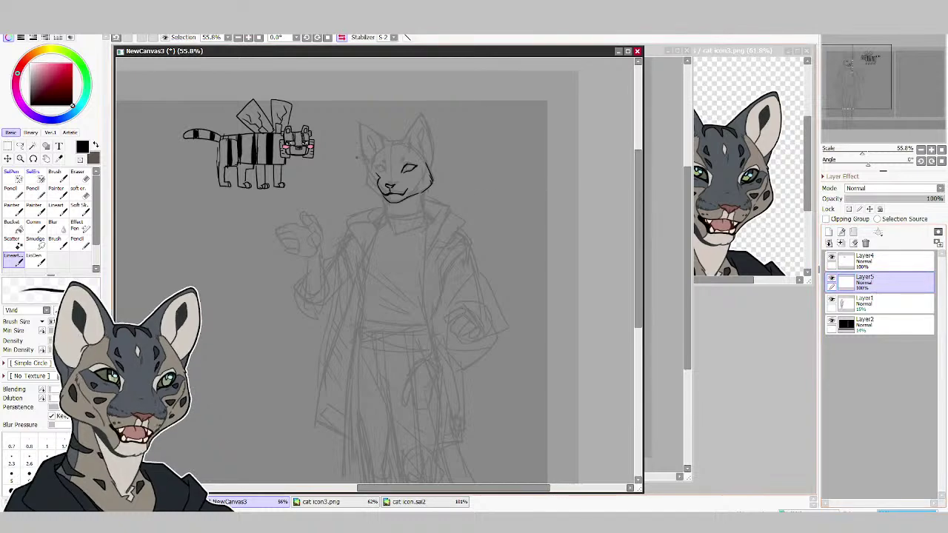
mouse_move(377, 194)
mouse_down()
mouse_move(366, 182)
mouse_move(387, 146)
mouse_up()
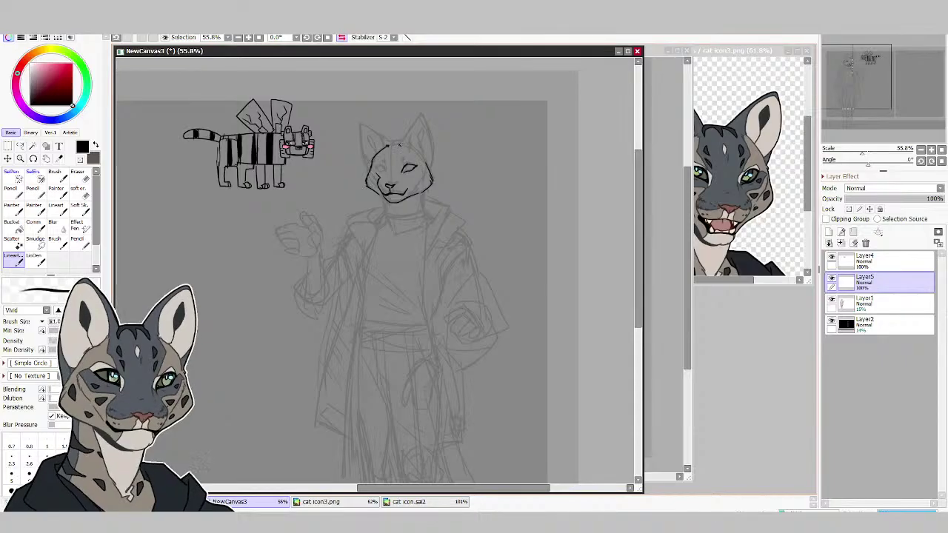
Ink the cat's taller ear, the second eye and the small brow marks above the eyes.
mouse_move(406, 148)
mouse_down()
mouse_move(407, 121)
mouse_move(420, 116)
mouse_move(433, 164)
mouse_move(411, 191)
mouse_up()
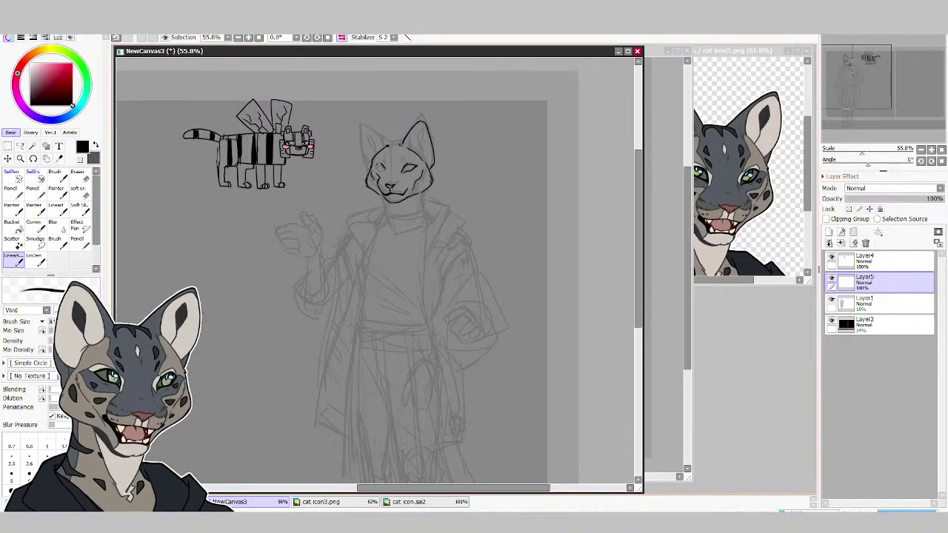
drag(376, 172, 384, 165)
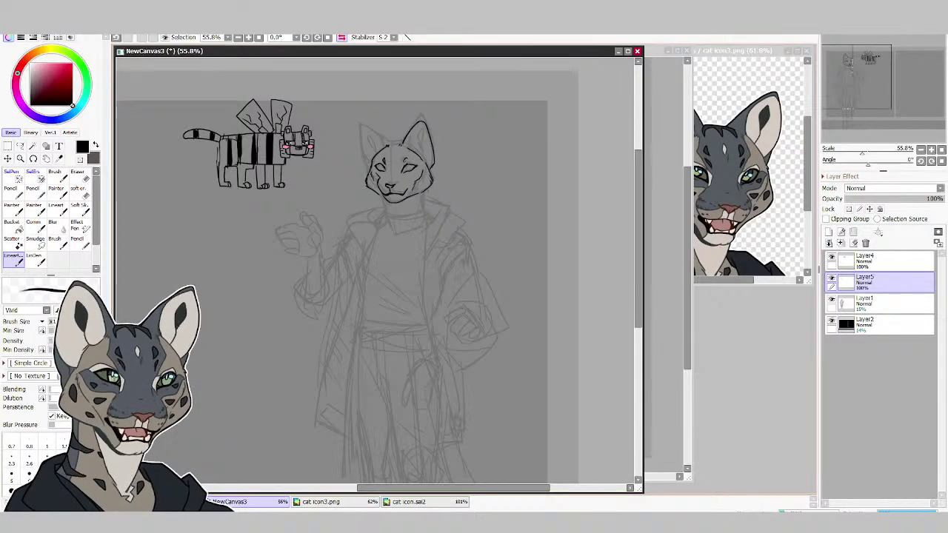
drag(403, 162, 413, 158)
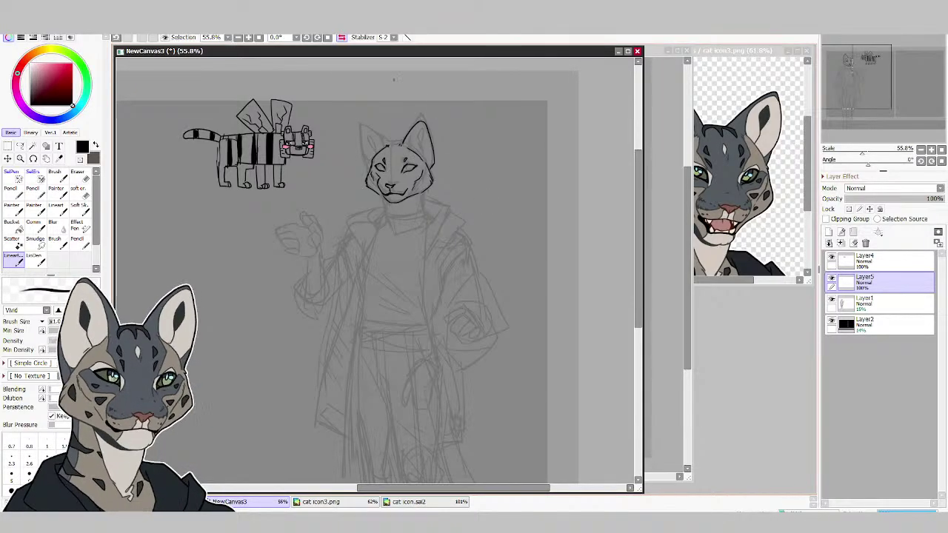
Mirror the canvas view, ink the cat's other ear, and add inner-ear lines to both ears.
key(h)
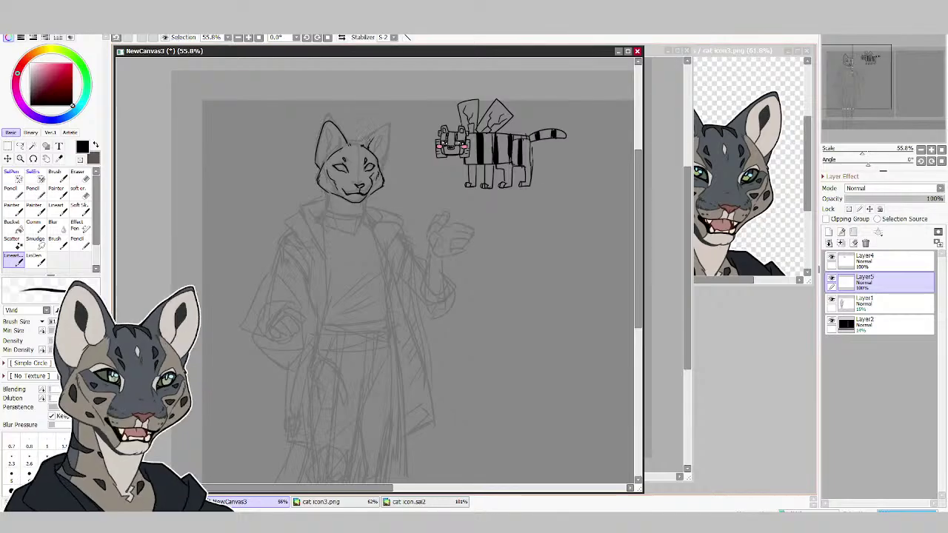
mouse_move(363, 140)
mouse_down()
mouse_move(397, 127)
mouse_move(387, 127)
mouse_move(380, 165)
mouse_up()
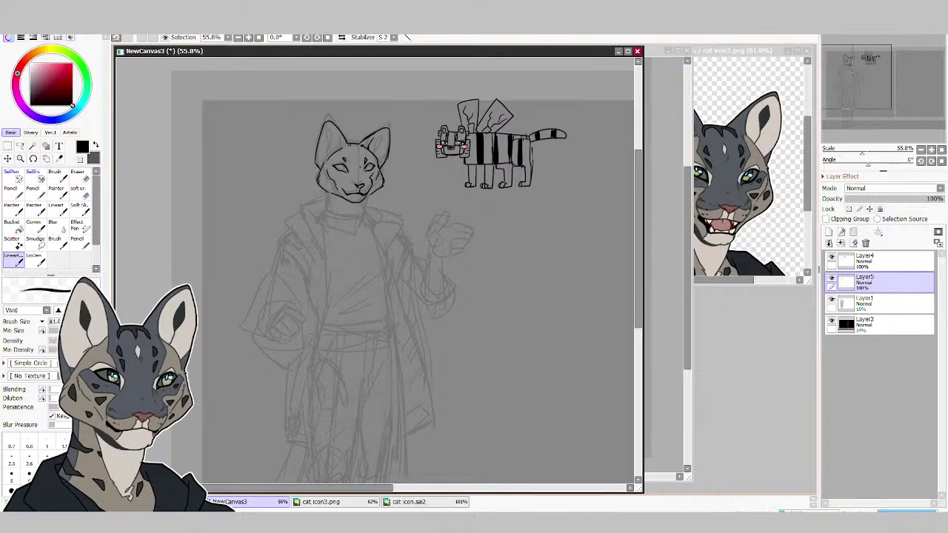
drag(326, 128, 332, 157)
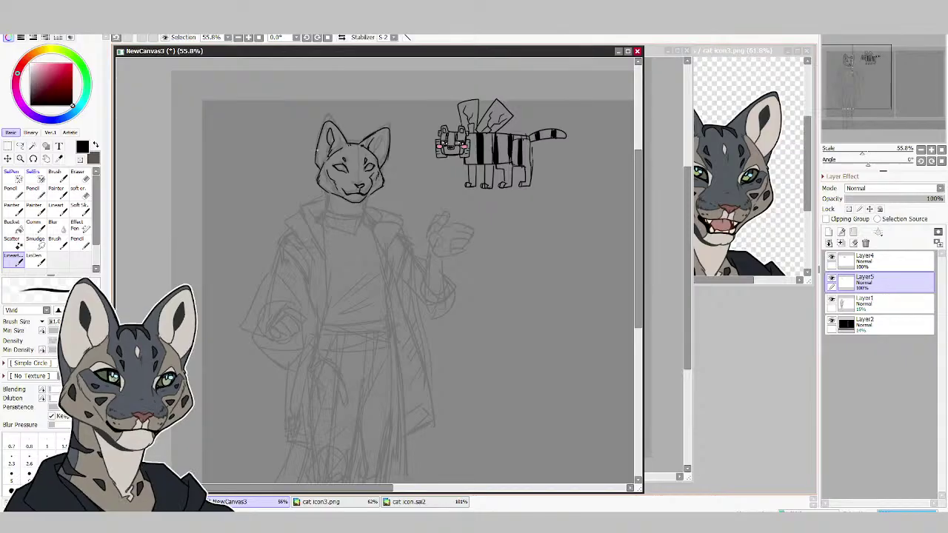
drag(377, 131, 385, 146)
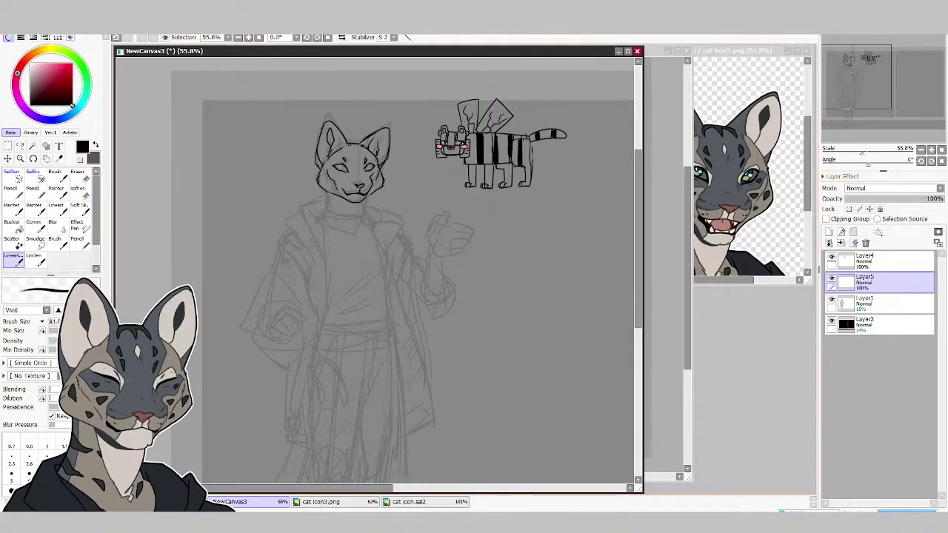
mouse_move(376, 134)
mouse_down()
mouse_move(382, 150)
mouse_move(387, 128)
mouse_move(343, 149)
mouse_move(337, 134)
mouse_up()
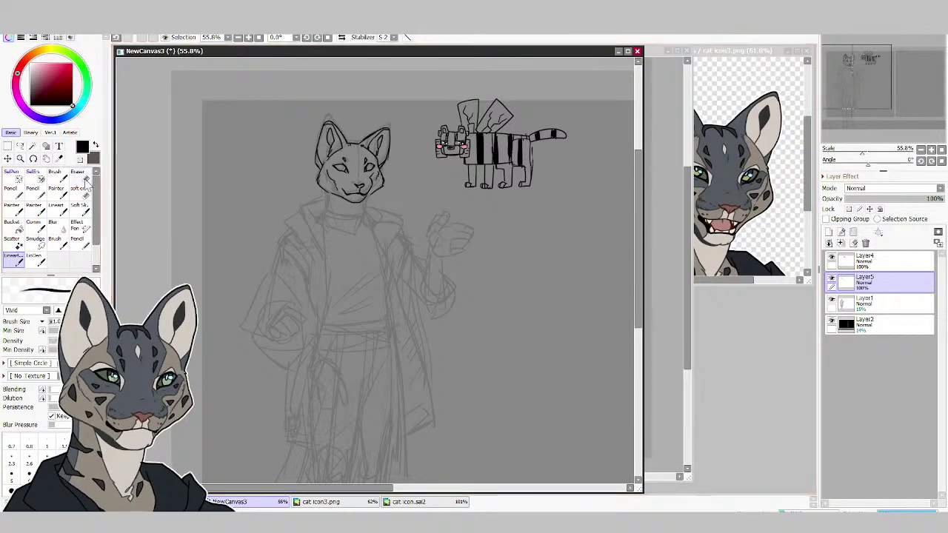
Clean up and darken the cat's eyes with eraser and lineart brush, and return the canvas view to its unmirrored state.
key(e)
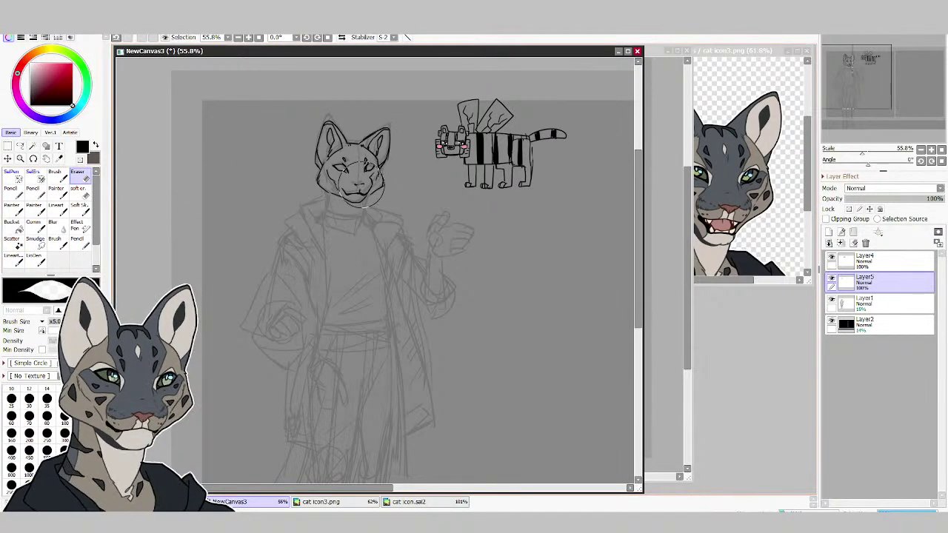
click(13, 257)
click(341, 37)
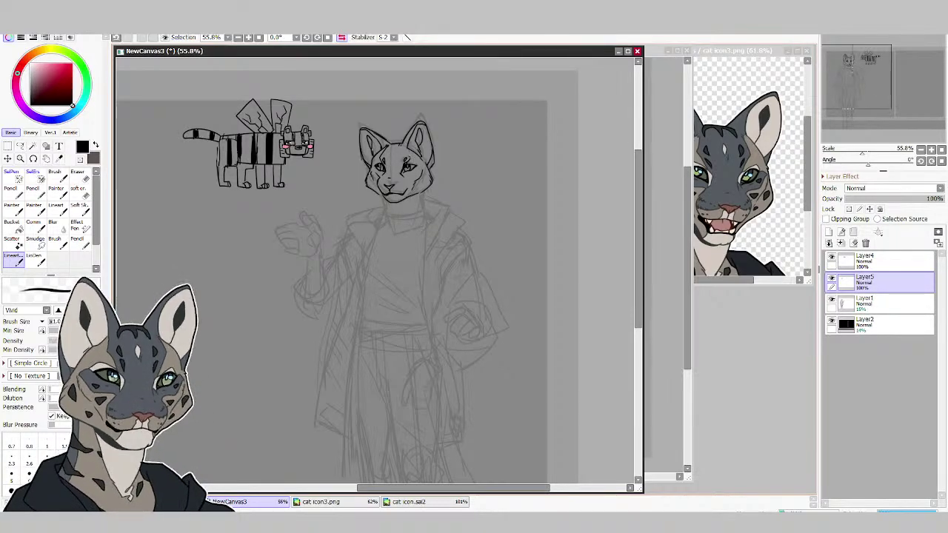
drag(406, 148, 409, 159)
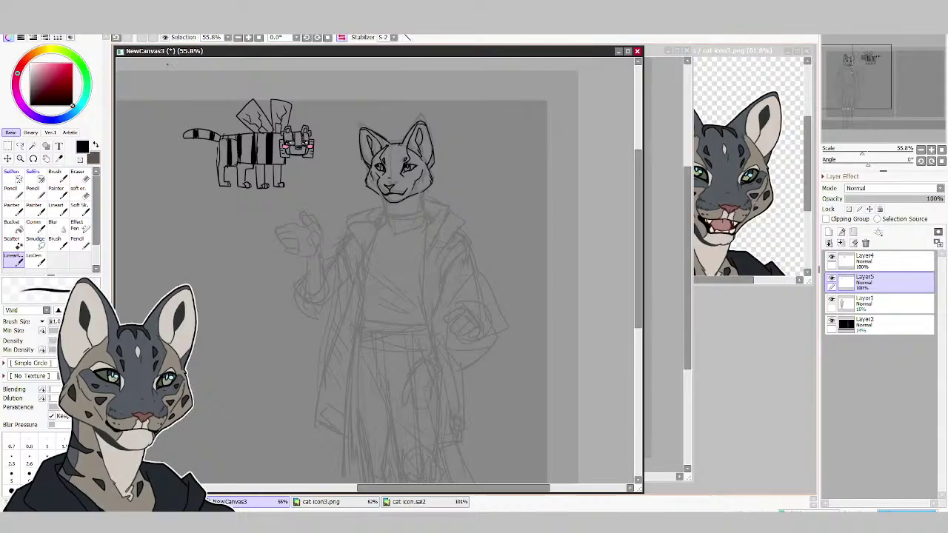
Erase stray lines at the top of the cat's head and ink spot and stripe markings on the forehead.
key(e)
mouse_move(363, 139)
mouse_down()
mouse_move(406, 182)
mouse_move(385, 157)
mouse_move(409, 154)
mouse_up()
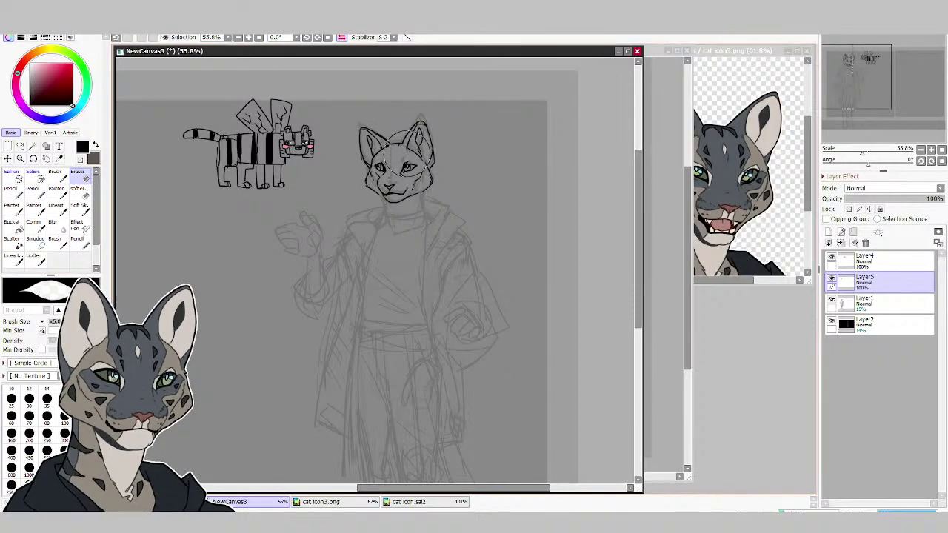
key(e)
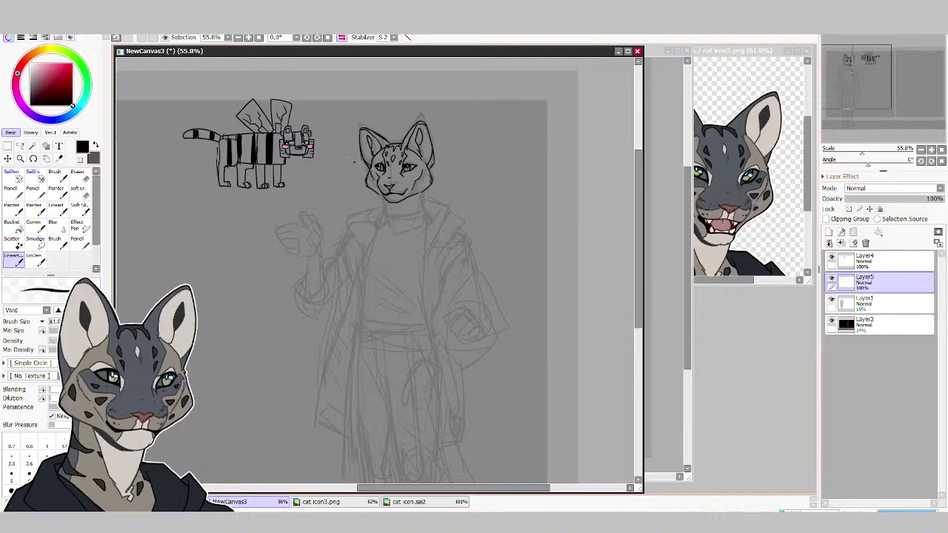
key(e)
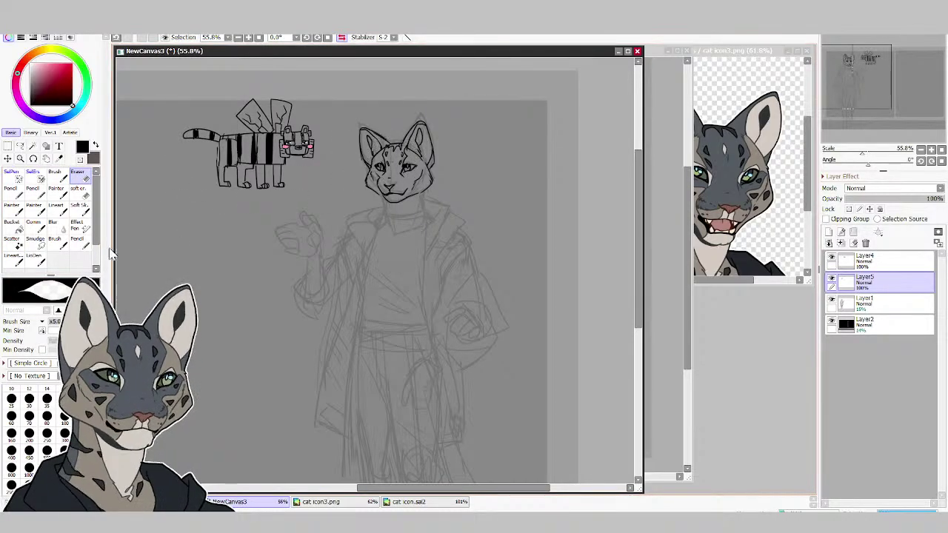
click(13, 259)
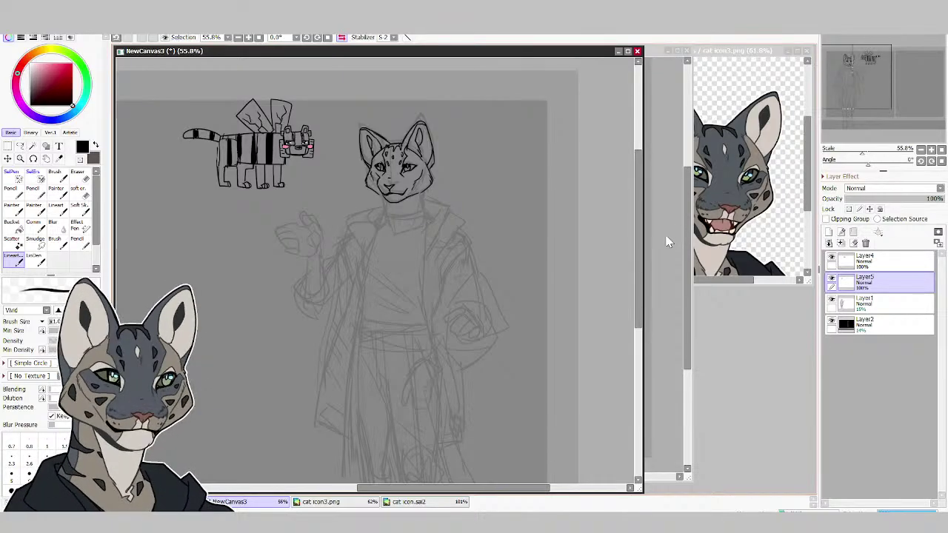
Ink the cat's muzzle lines and cheek markings below the eyes, tidying them with the eraser.
drag(640, 253, 640, 257)
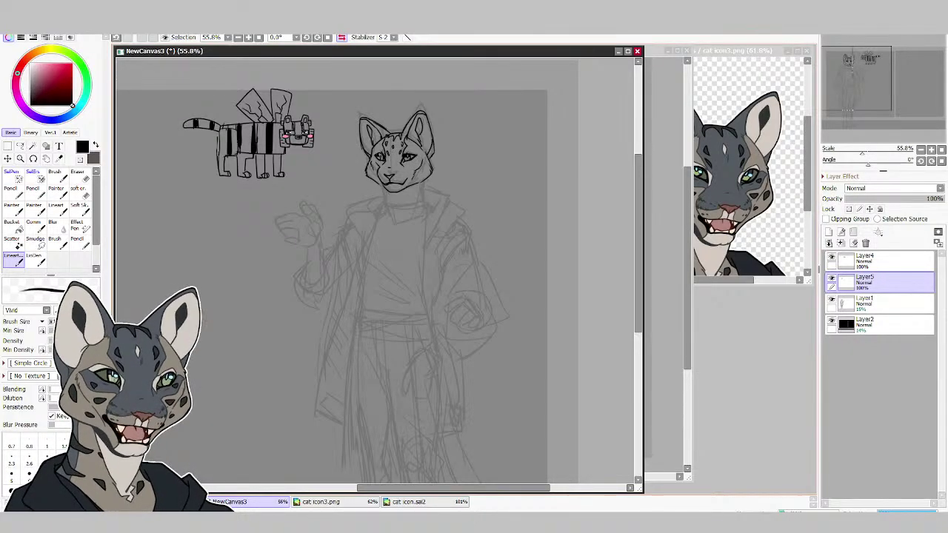
key(e)
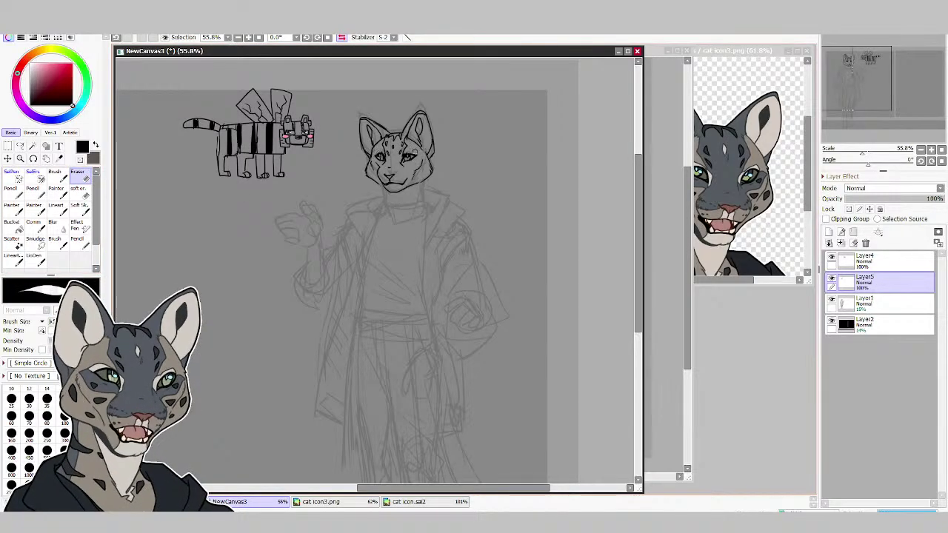
key(e)
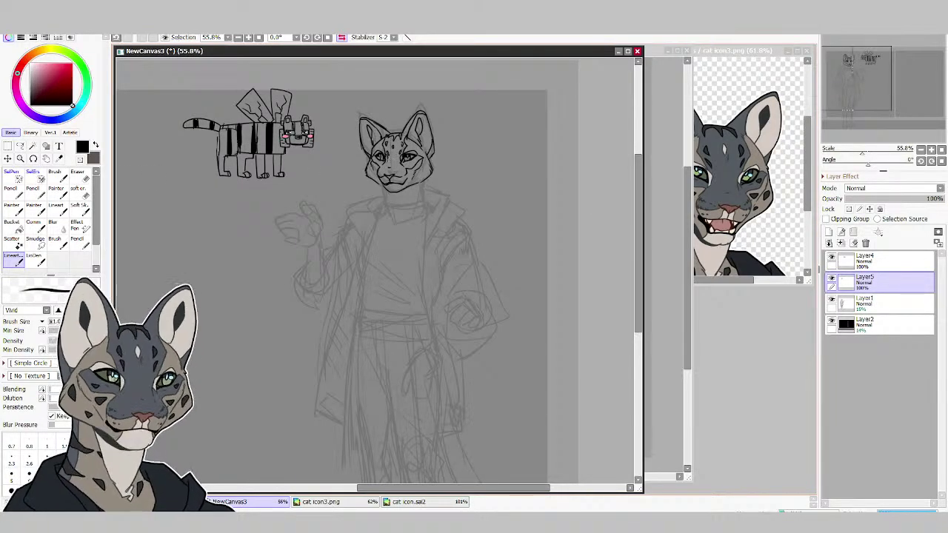
key(e)
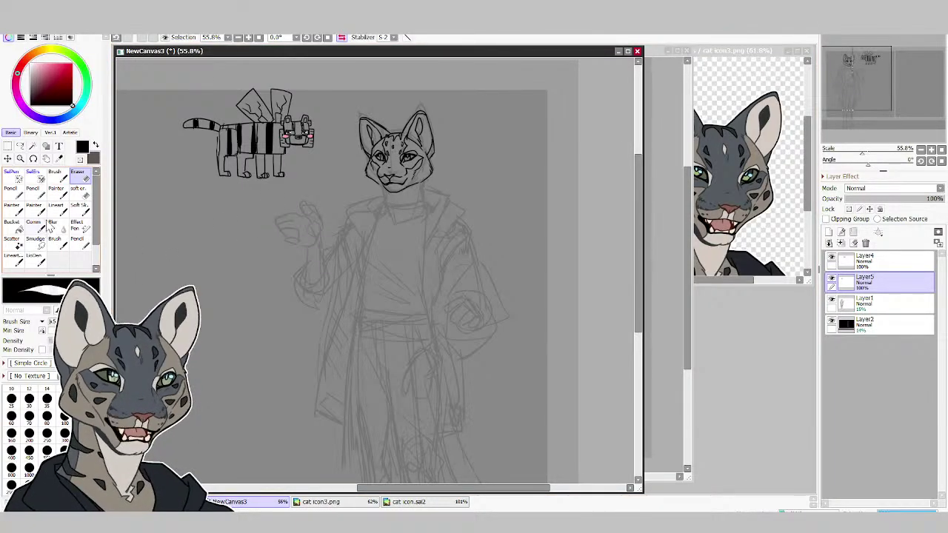
Try to ink the neck line below the cat's jaw, and undo the strokes.
click(22, 256)
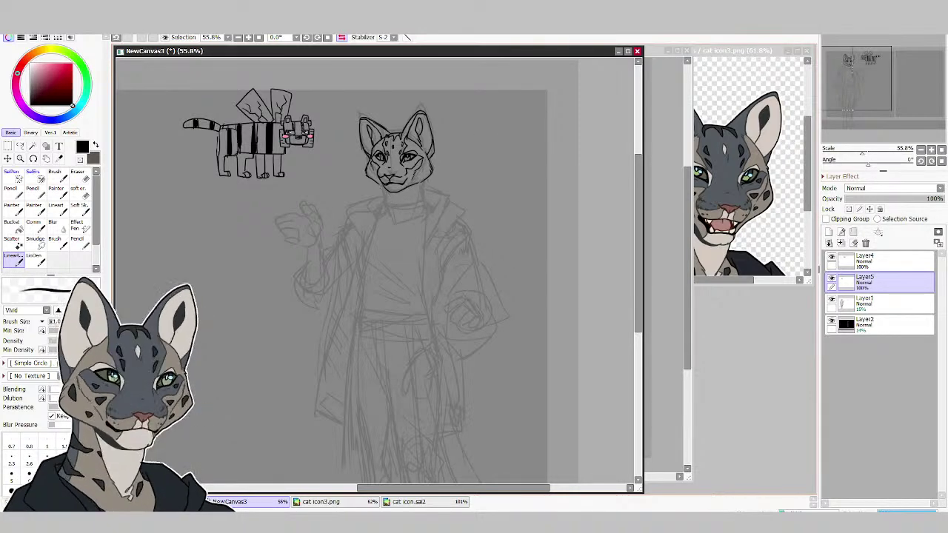
mouse_move(382, 188)
mouse_down()
mouse_move(383, 210)
mouse_move(412, 204)
mouse_up()
key(ctrl+z)
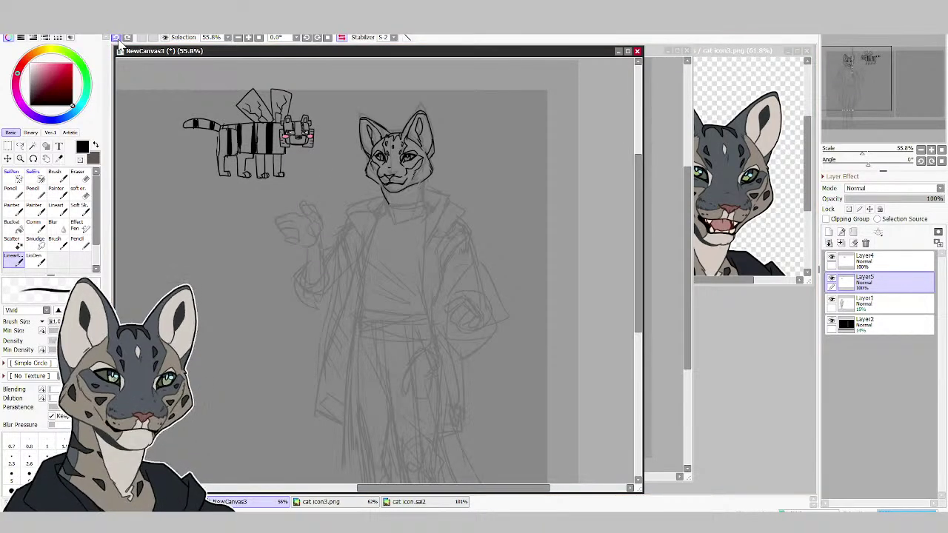
key(ctrl+z)
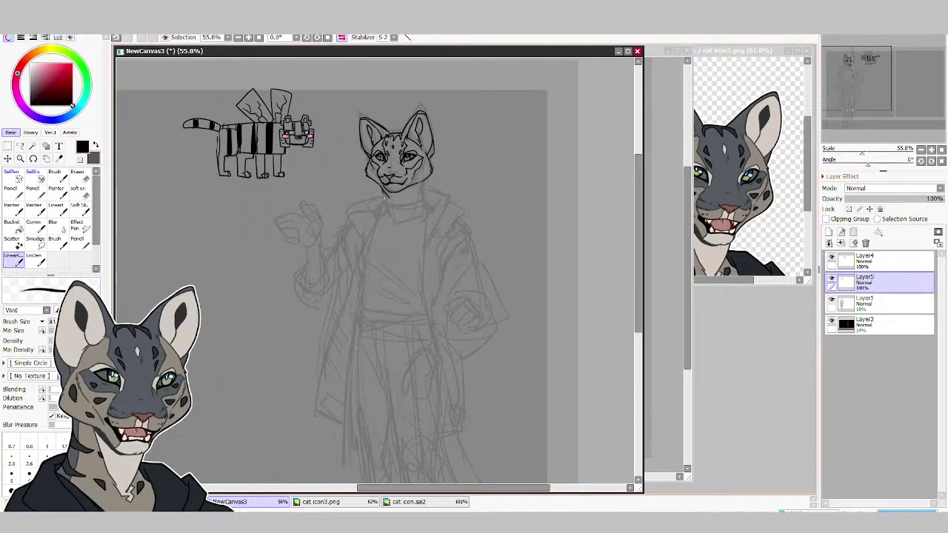
Ink the cat's neck sides, erase the line across the neck base, and draw a pointed throat patch running toward the chest.
mouse_move(384, 199)
mouse_down()
mouse_move(422, 198)
mouse_move(421, 183)
mouse_move(405, 206)
mouse_up()
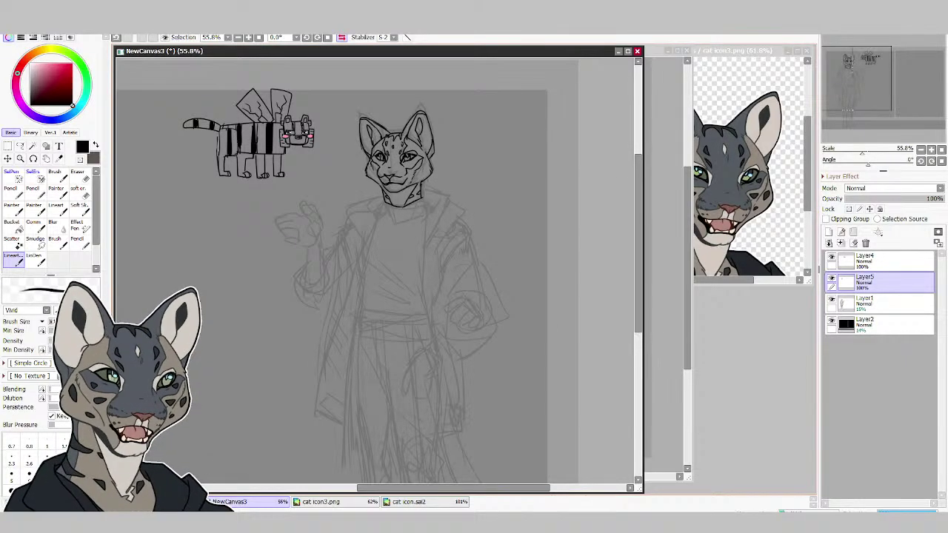
key(e)
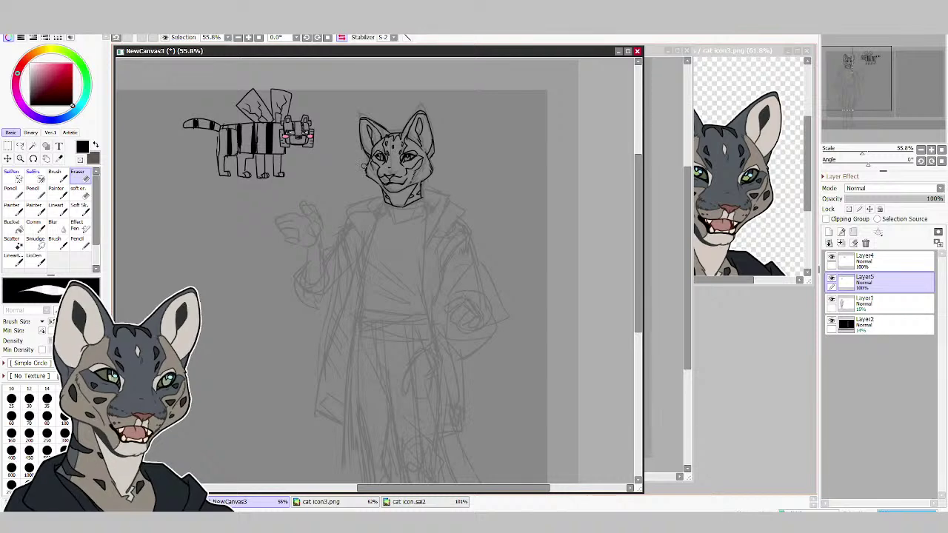
click(15, 256)
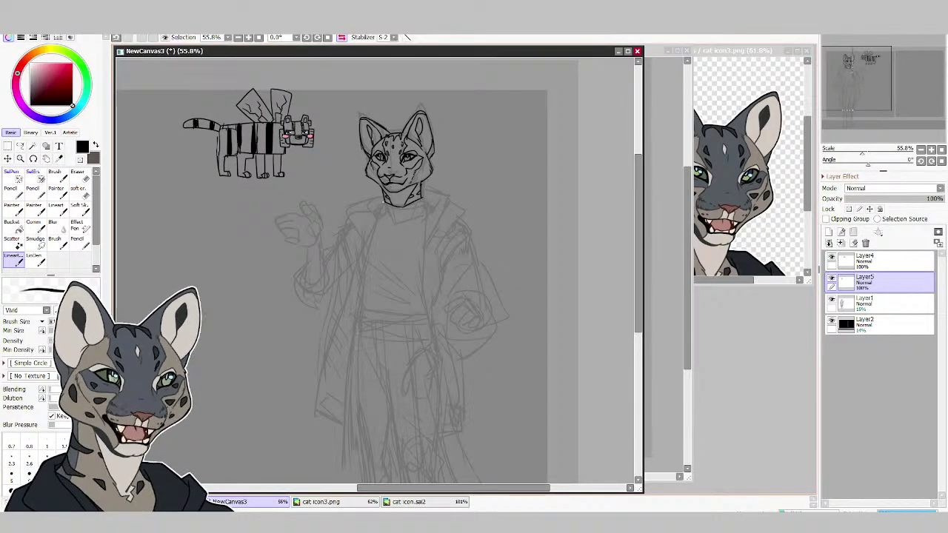
drag(385, 207, 373, 247)
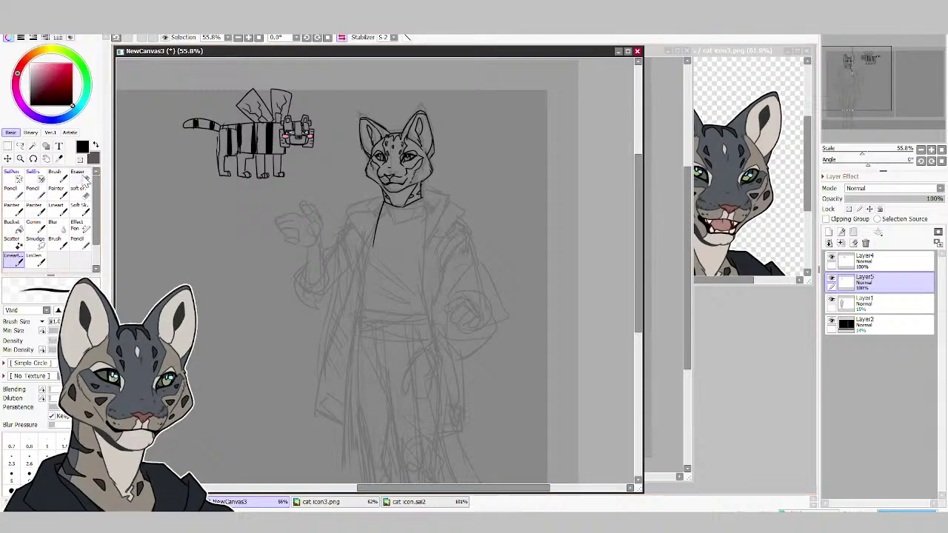
key(e)
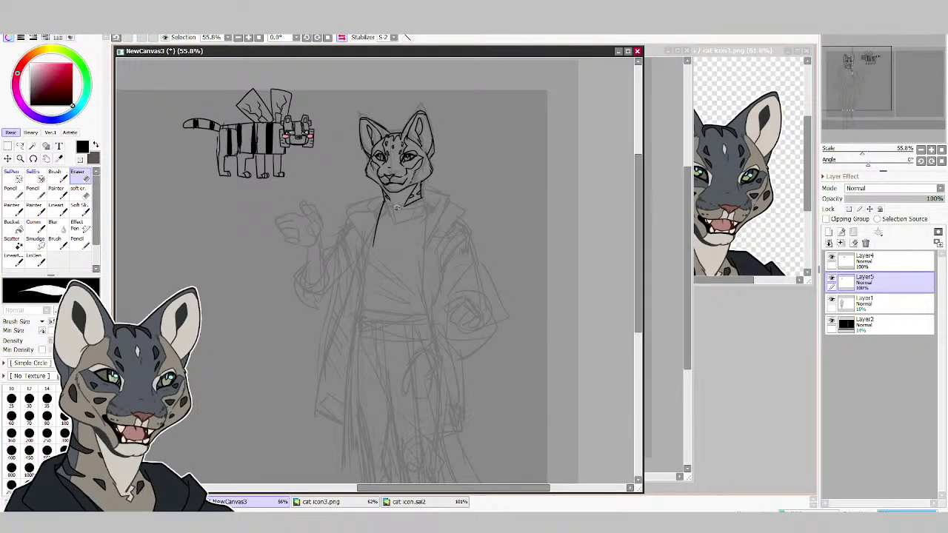
click(13, 258)
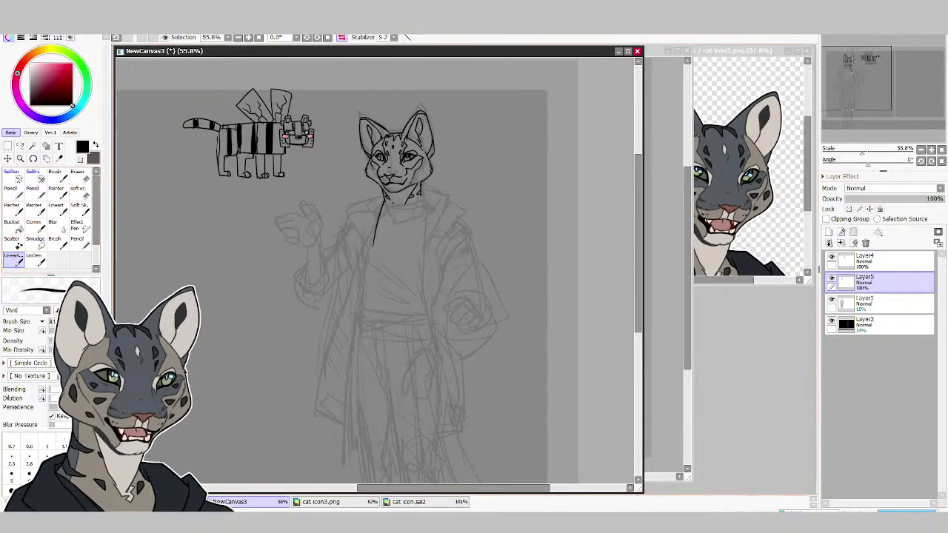
mouse_move(404, 205)
mouse_down()
mouse_move(393, 223)
mouse_move(411, 221)
mouse_up()
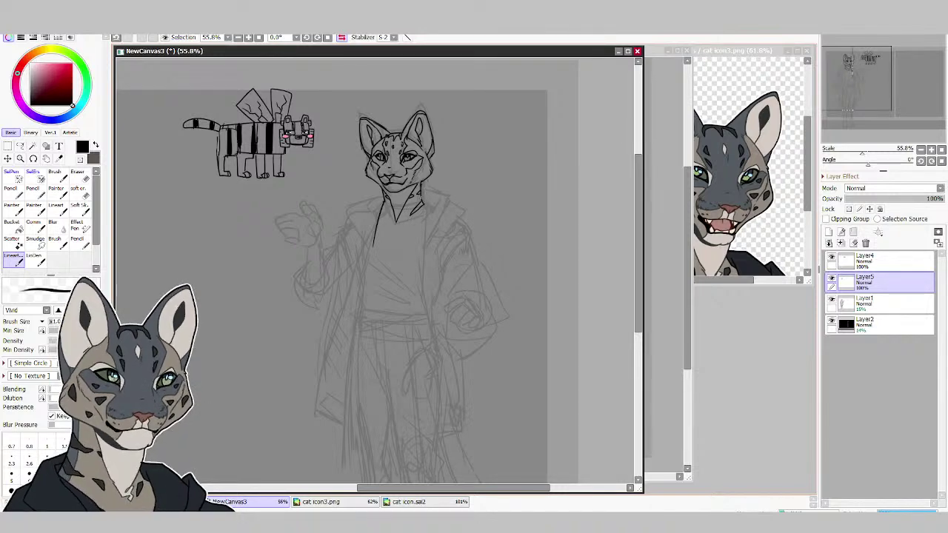
Bring the neck of the cat icon3.png reference into view and ink matching markings on the sketched cat's neck.
click(697, 268)
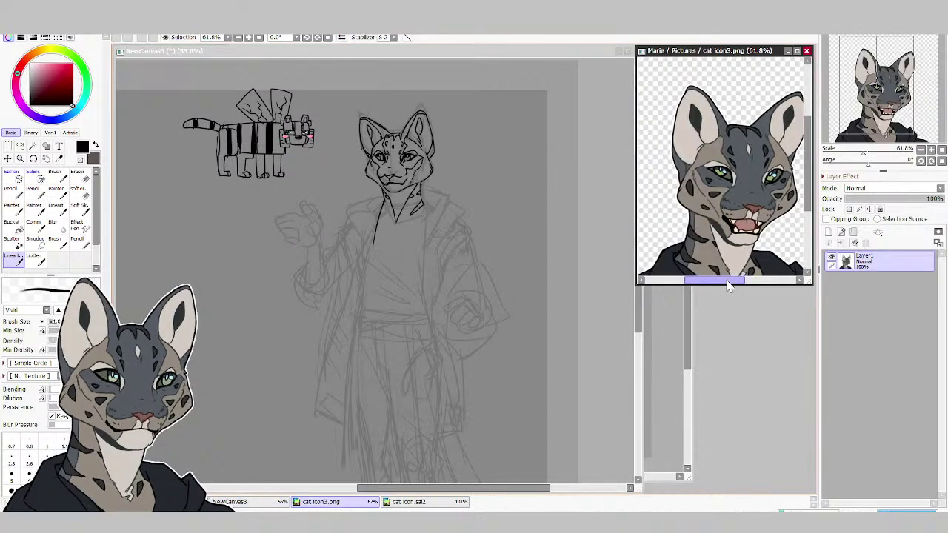
click(126, 50)
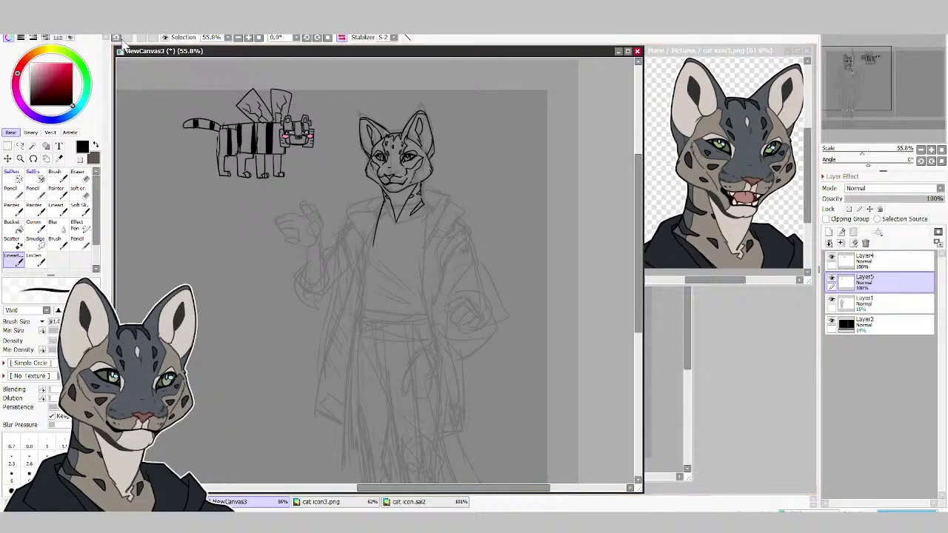
mouse_move(415, 205)
mouse_down()
mouse_move(410, 213)
mouse_move(430, 207)
mouse_move(400, 217)
mouse_up()
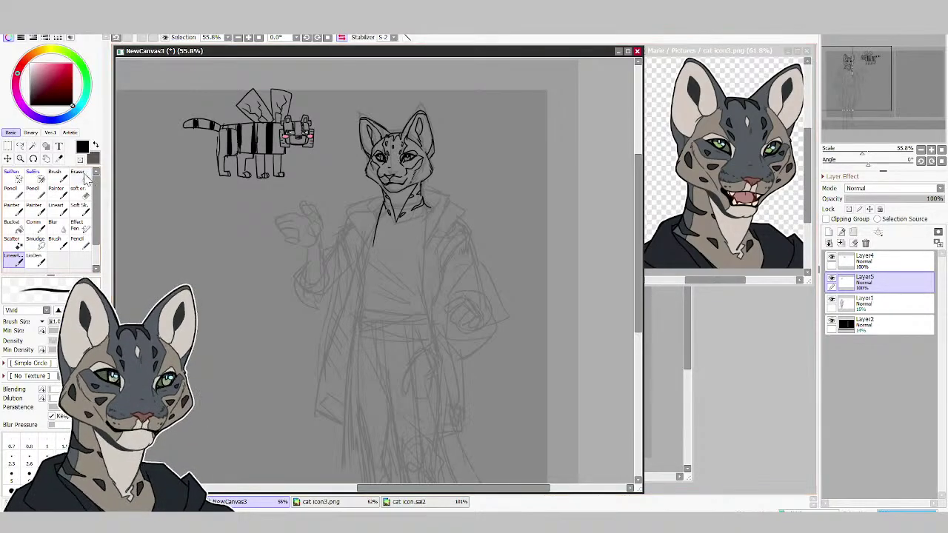
key(e)
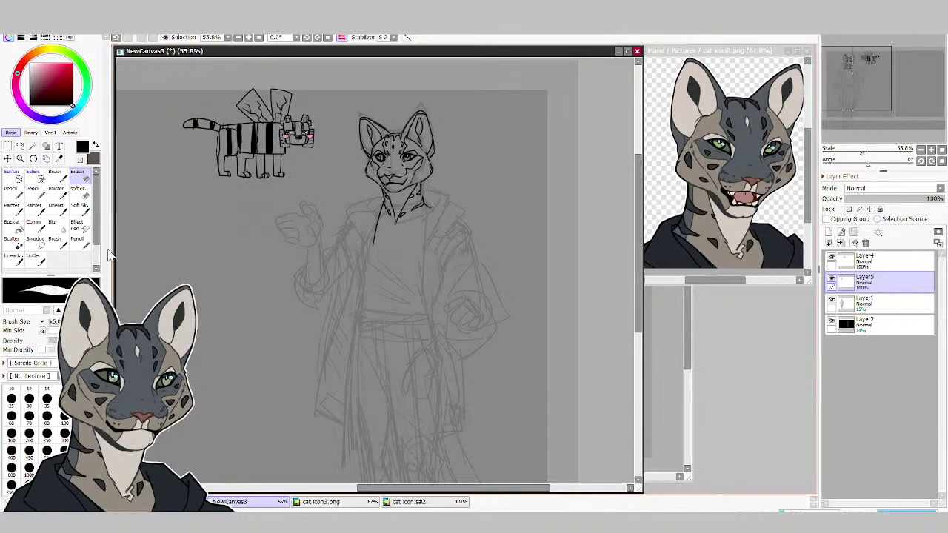
click(13, 259)
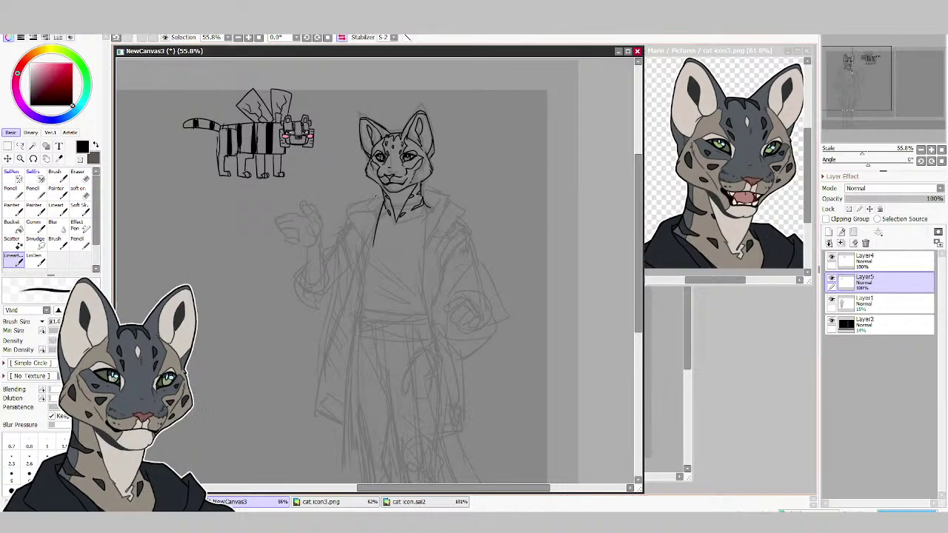
Ink the coat's raised collar and lapels on both sides of the neck, with the front edges down to the waist.
mouse_move(385, 194)
mouse_down()
mouse_move(368, 206)
mouse_move(372, 234)
mouse_up()
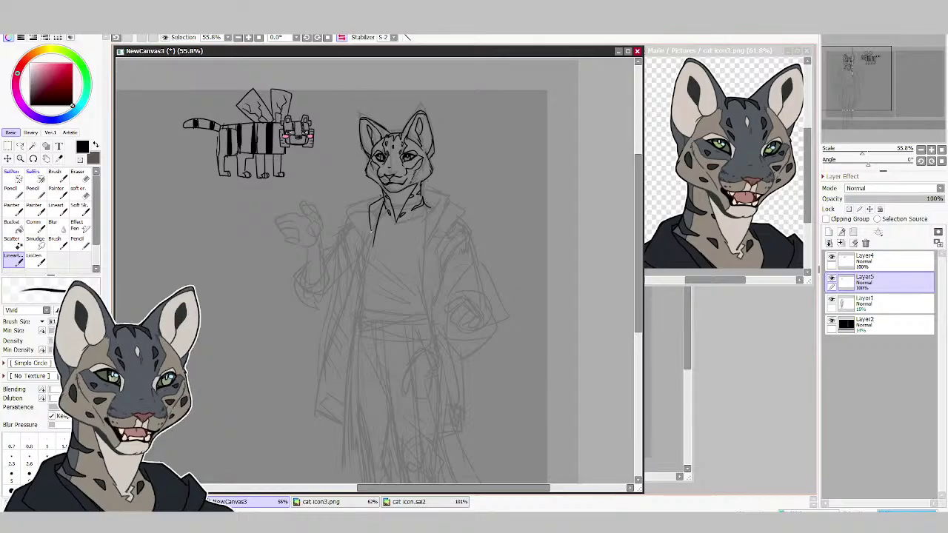
mouse_move(374, 196)
mouse_down()
mouse_move(349, 217)
mouse_move(362, 256)
mouse_move(350, 345)
mouse_up()
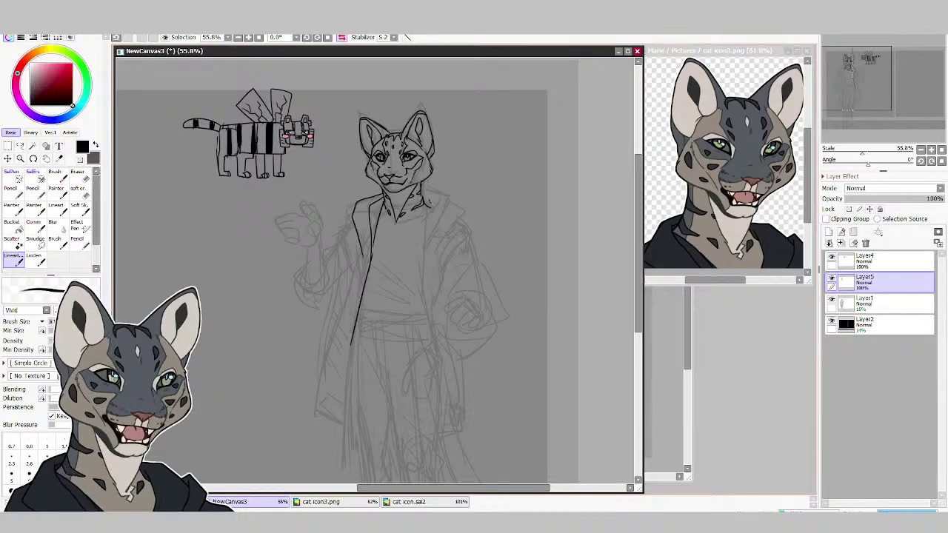
drag(430, 201, 421, 265)
mouse_move(419, 188)
mouse_down()
mouse_move(449, 199)
mouse_move(433, 254)
mouse_up()
mouse_move(456, 217)
mouse_down()
mouse_move(434, 245)
mouse_move(428, 325)
mouse_up()
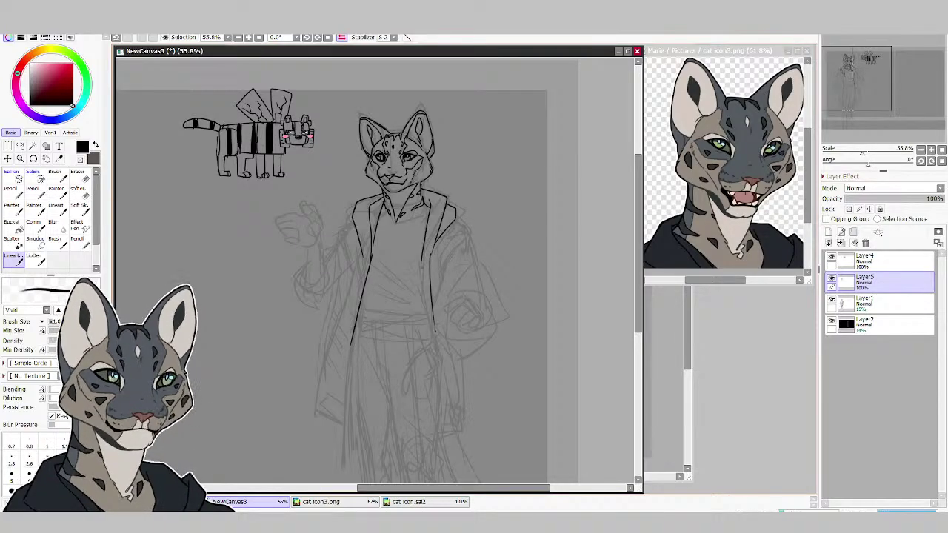
Extend both front edges of the open coat from the waist down to the hem as double trim lines.
drag(420, 261, 443, 391)
drag(431, 315, 460, 435)
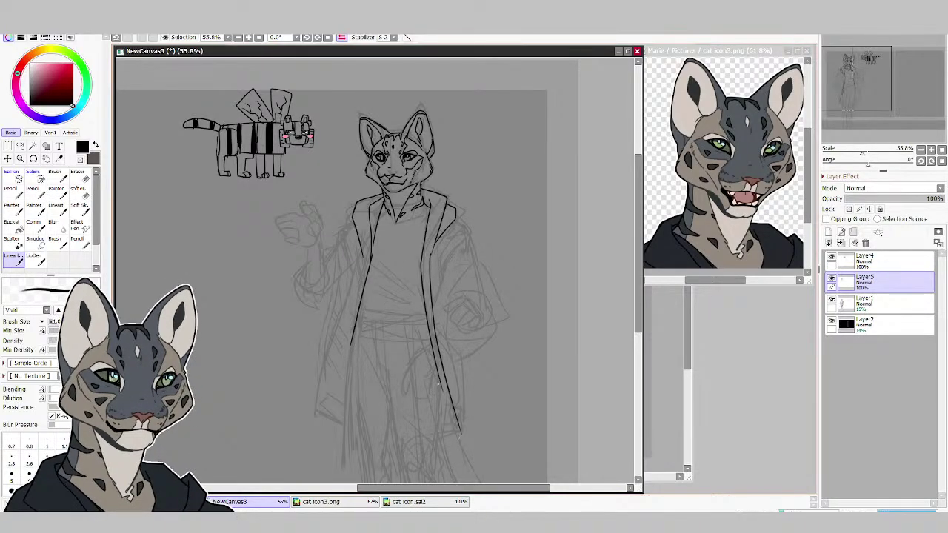
drag(440, 387, 460, 444)
drag(352, 336, 331, 435)
drag(364, 256, 327, 420)
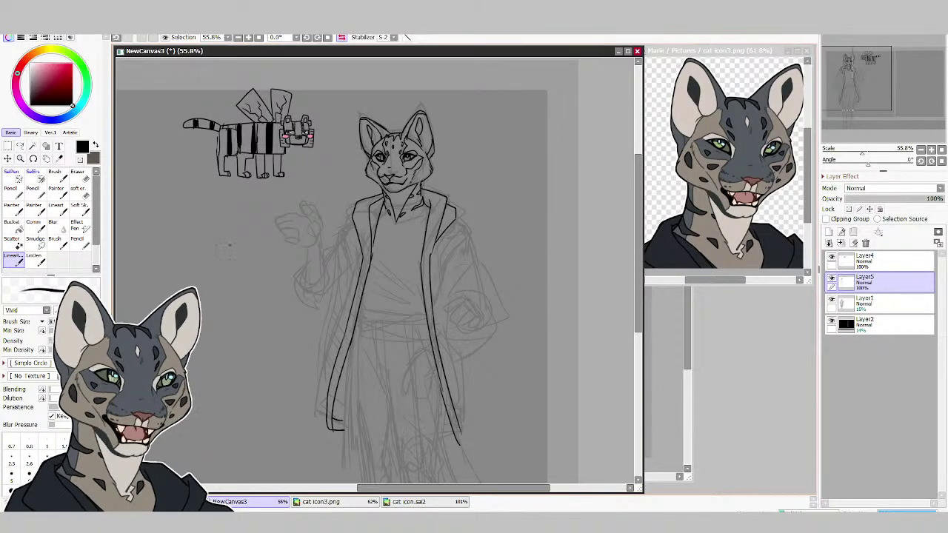
key(e)
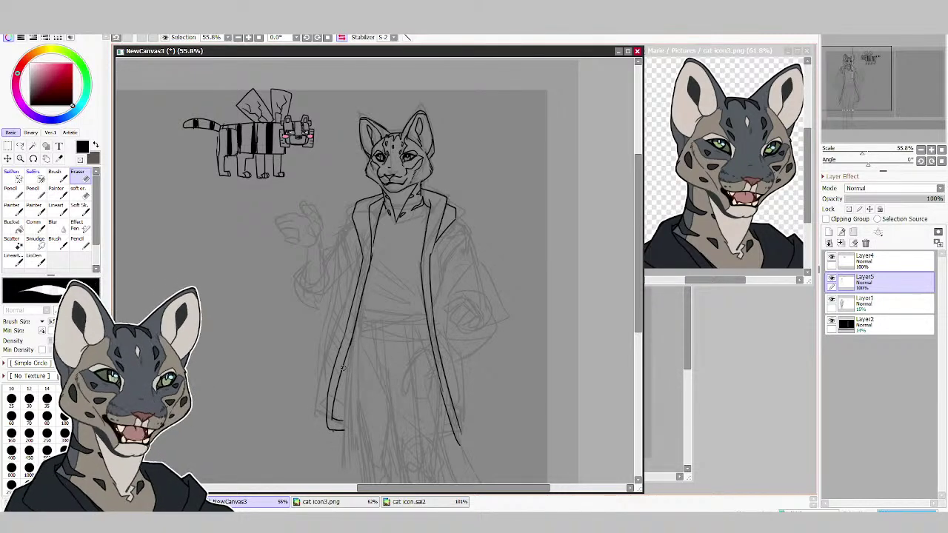
key(e)
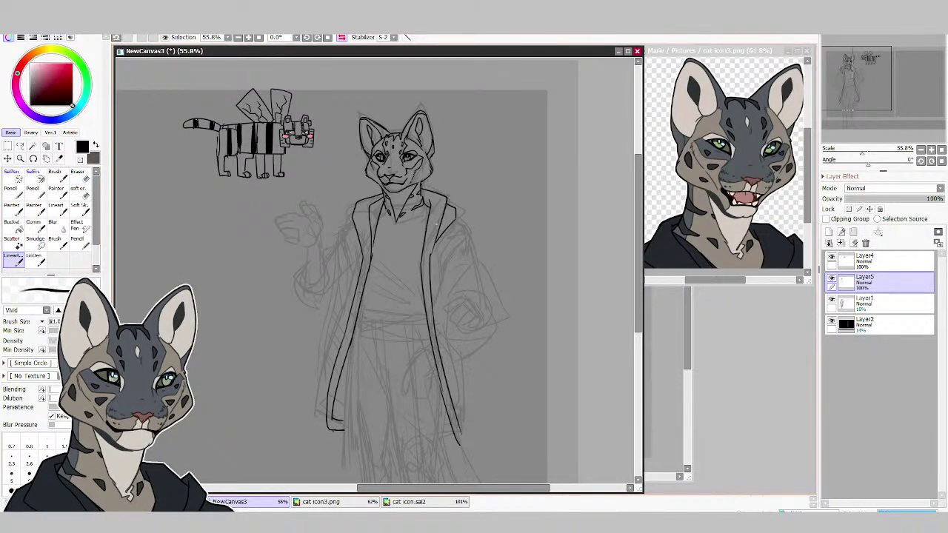
Ink the coat's shoulder and sleeve seam above the lowered arm, plus the shirt's round neckline and diagonal folds.
mouse_move(436, 290)
mouse_down()
mouse_move(468, 234)
mouse_move(473, 264)
mouse_up()
mouse_move(376, 224)
mouse_down()
mouse_move(425, 219)
mouse_move(376, 220)
mouse_up()
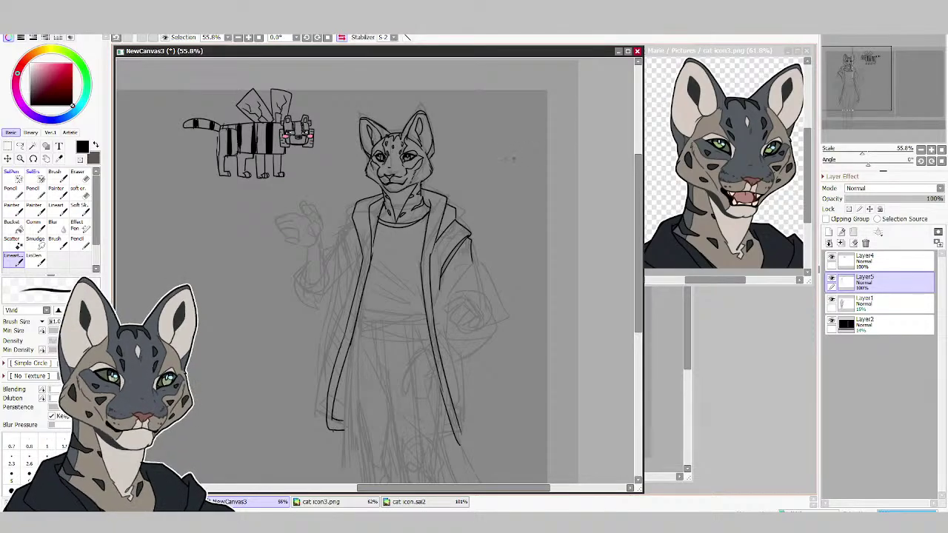
drag(368, 262, 410, 302)
drag(373, 277, 391, 291)
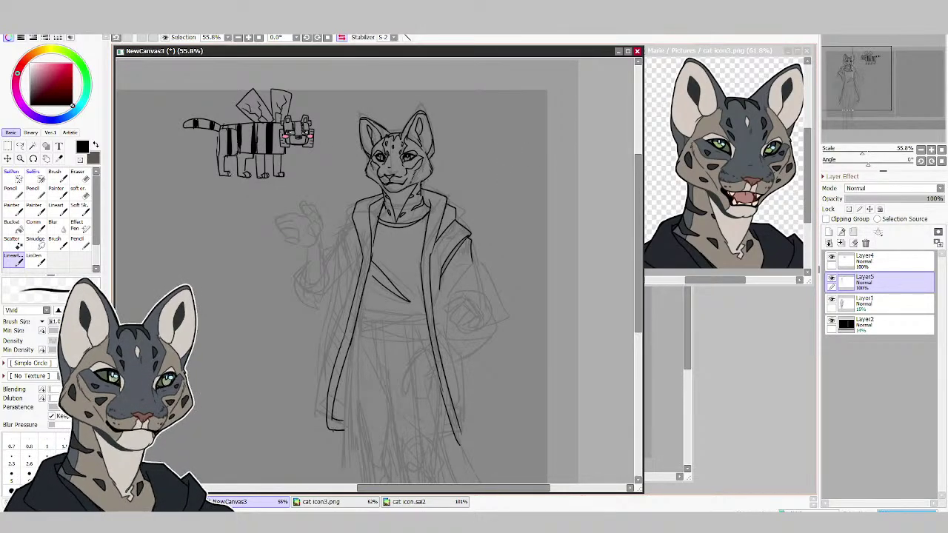
Retouch the cat's eyes with the eraser and lineart brush.
key(e)
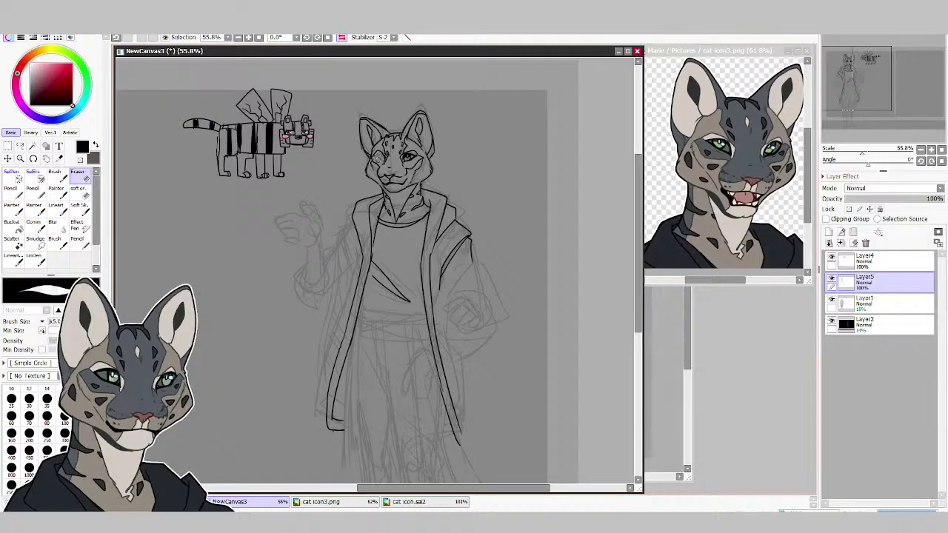
mouse_move(375, 158)
mouse_down()
mouse_move(414, 160)
mouse_move(403, 162)
mouse_up()
mouse_move(383, 155)
mouse_down()
mouse_move(415, 156)
mouse_move(411, 165)
mouse_up()
click(14, 259)
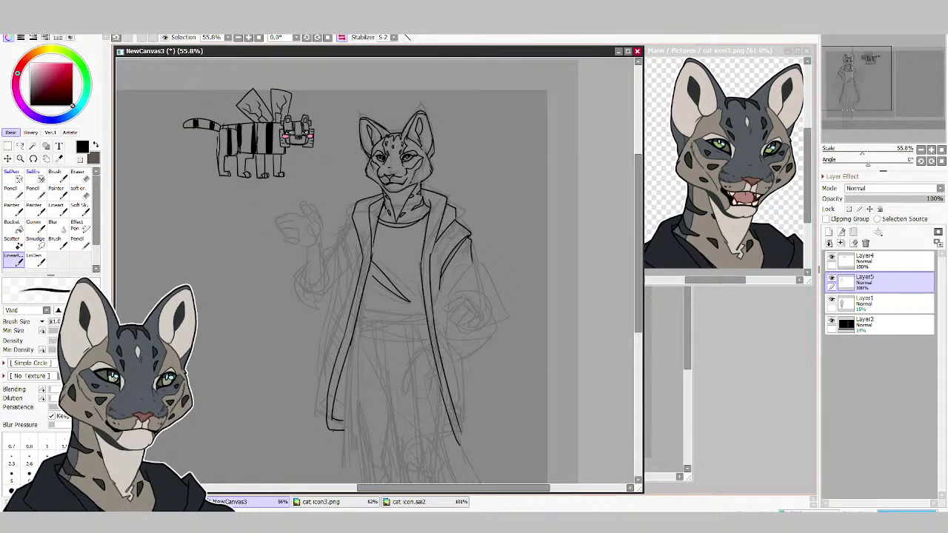
key(e)
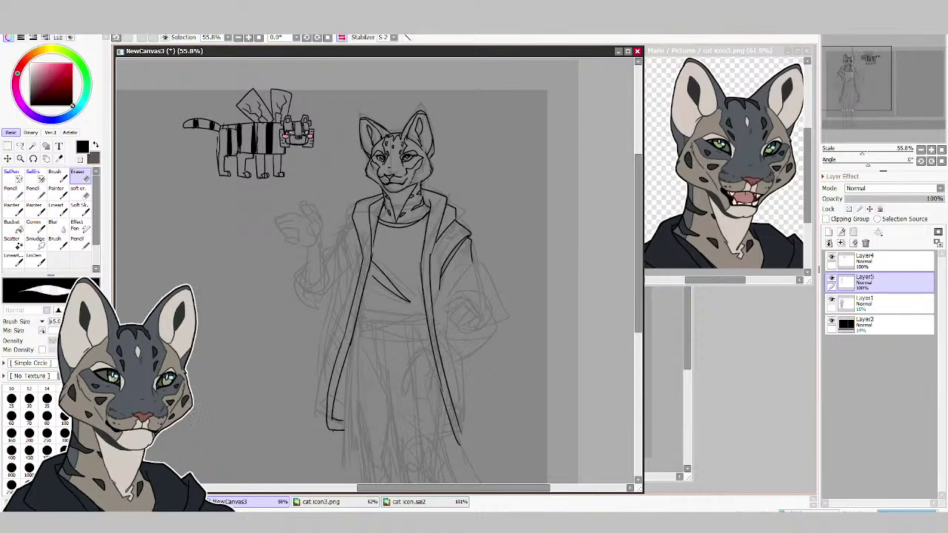
click(15, 260)
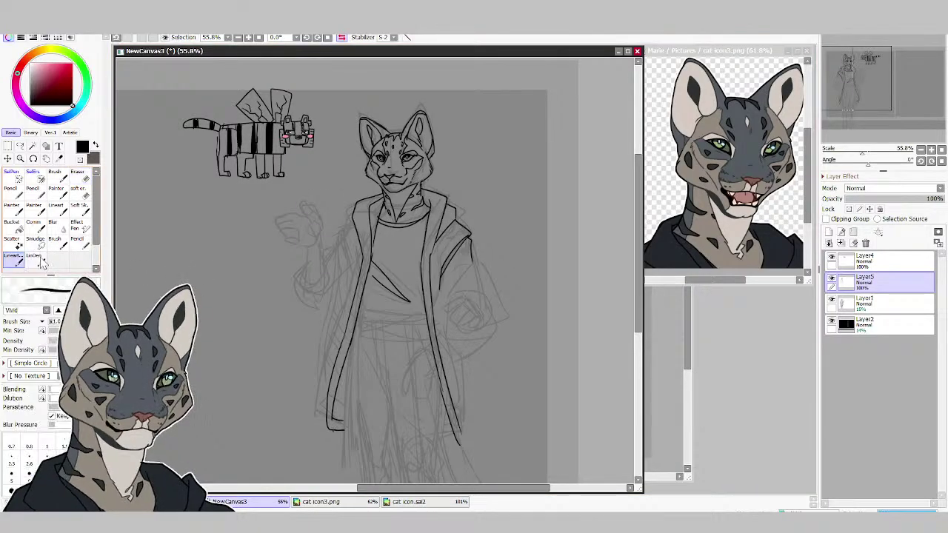
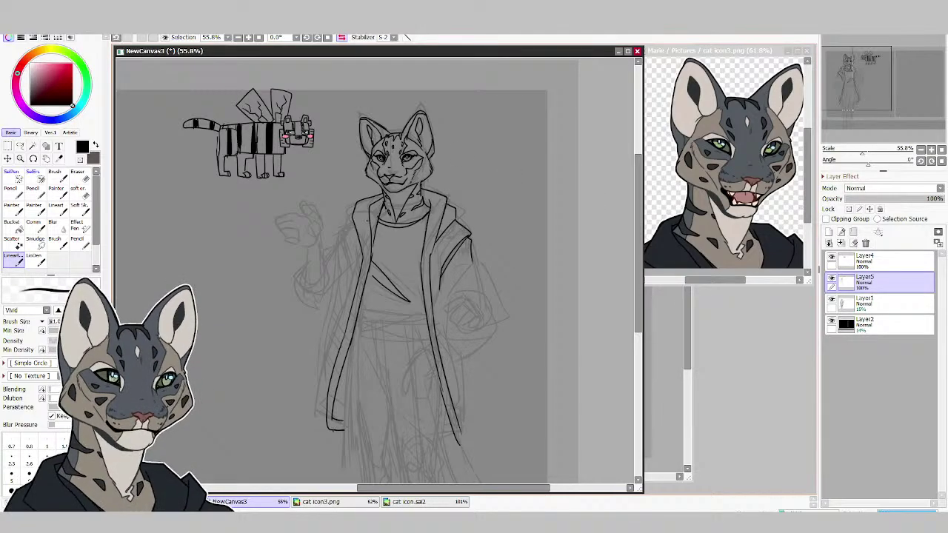
Ink the coat's shoulder and wide sleeve on the raised arm, including the angular cuff opening and underarm line.
drag(347, 223, 362, 260)
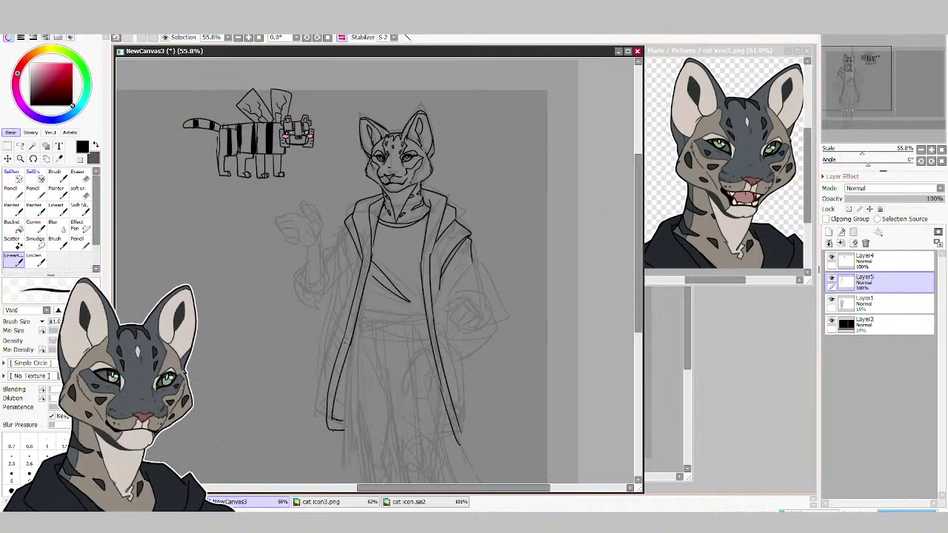
drag(340, 228, 348, 280)
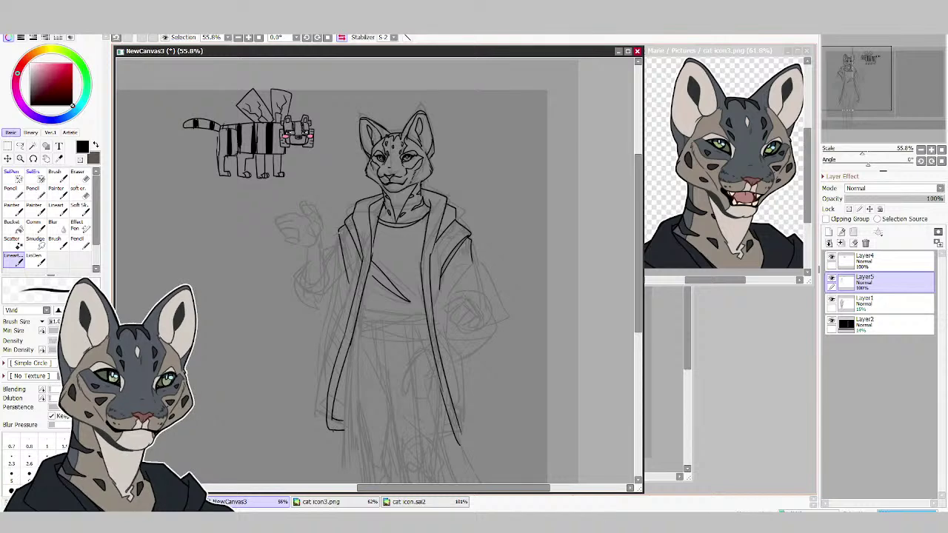
drag(337, 231, 348, 284)
drag(334, 242, 317, 305)
mouse_move(301, 271)
mouse_down()
mouse_move(295, 296)
mouse_move(339, 299)
mouse_up()
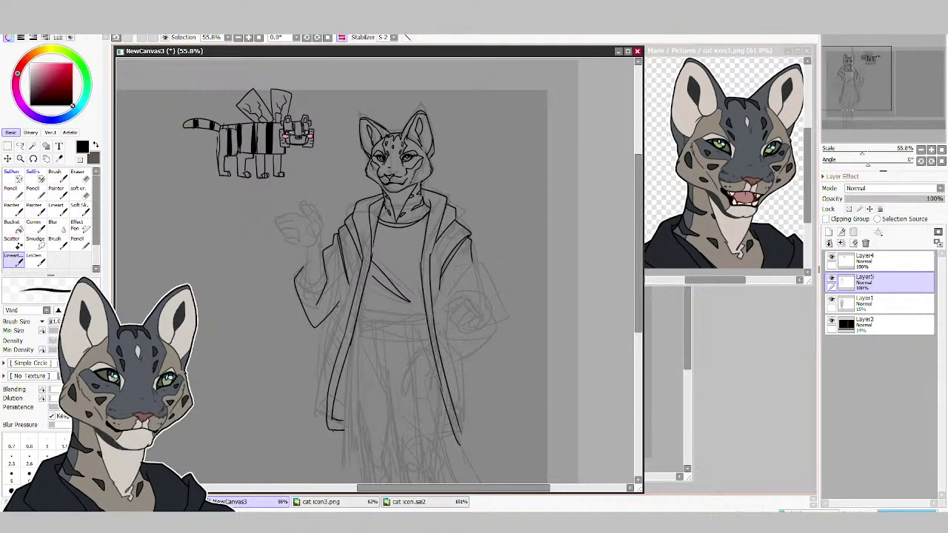
drag(335, 305, 341, 274)
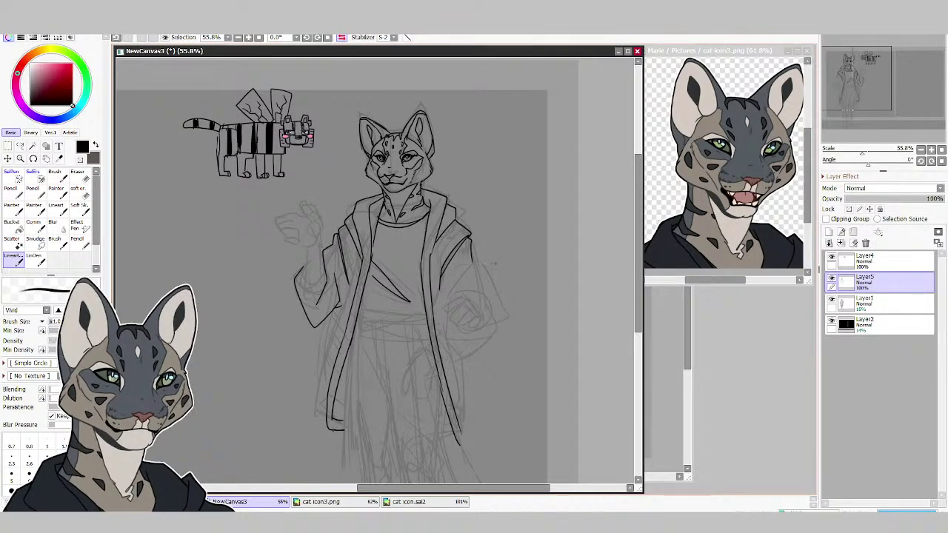
Ink the lowered arm's sleeve and the curled fingers of the hand at the hip, tidying the finger lines.
mouse_move(447, 299)
mouse_down()
mouse_move(472, 262)
mouse_move(489, 303)
mouse_up()
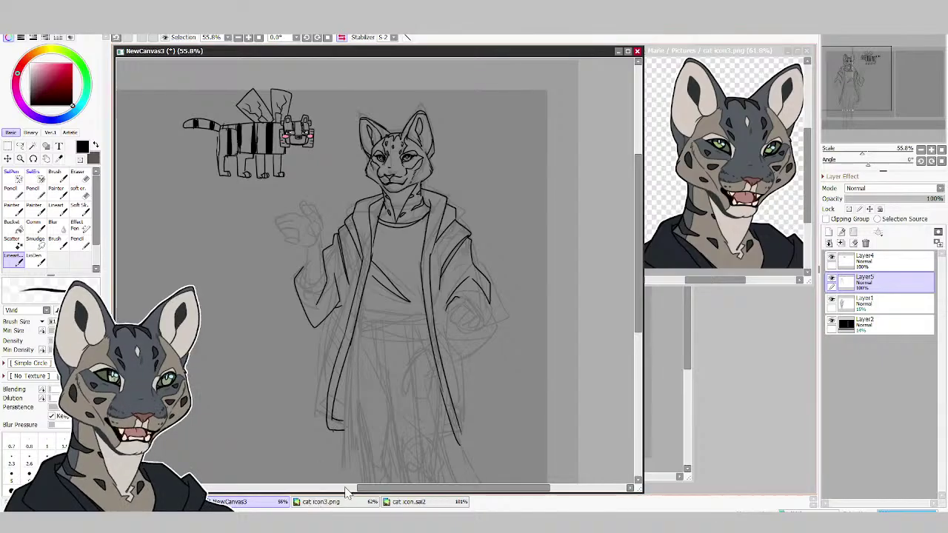
drag(363, 489, 349, 494)
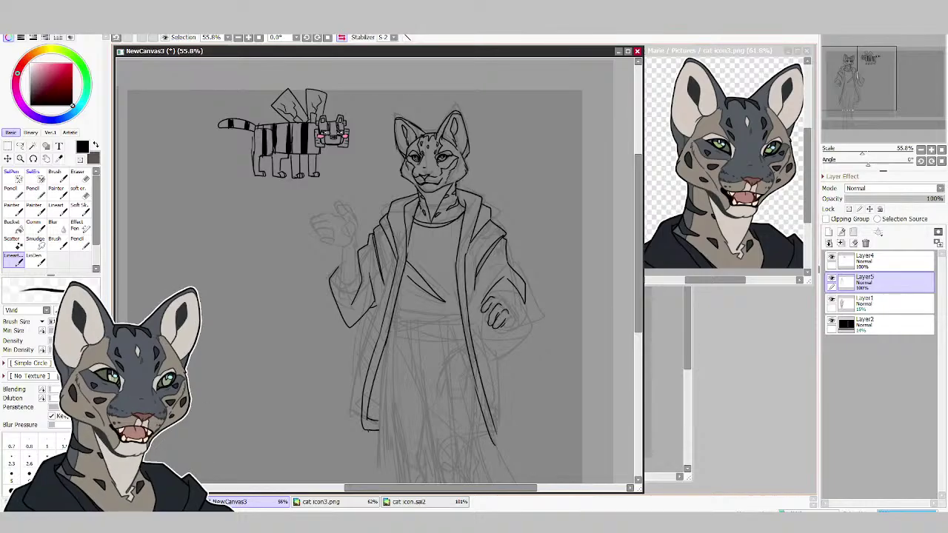
click(77, 175)
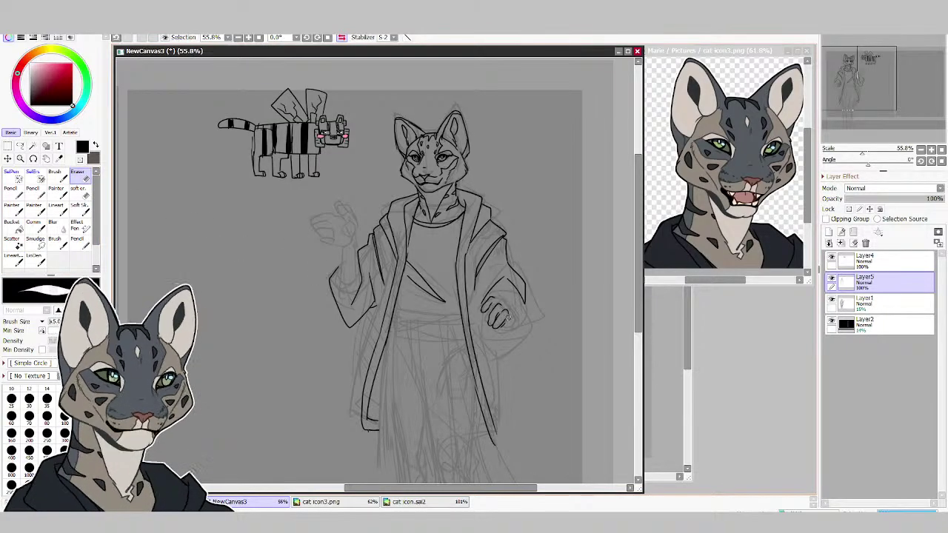
key(e)
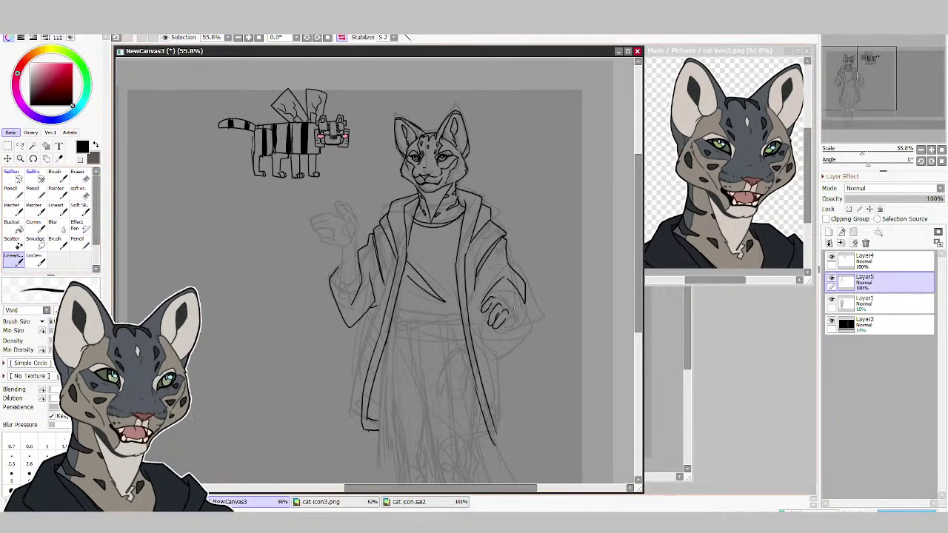
mouse_move(505, 320)
mouse_down()
mouse_move(517, 314)
mouse_move(512, 330)
mouse_move(517, 299)
mouse_up()
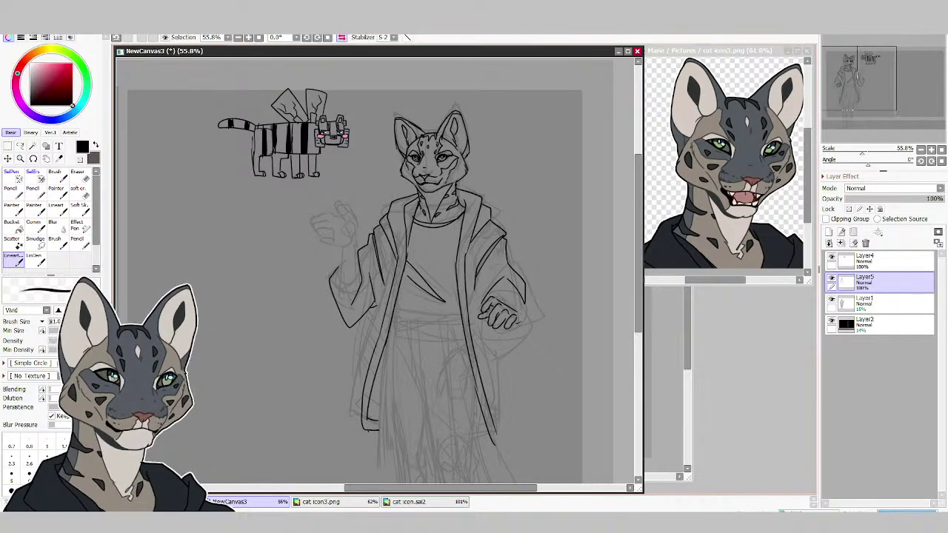
Ink the lowered hand's thumb side, palm and pointed wrist outline beneath the curled fingers, tidying stray lines with the eraser.
drag(501, 308, 519, 301)
drag(520, 321, 512, 342)
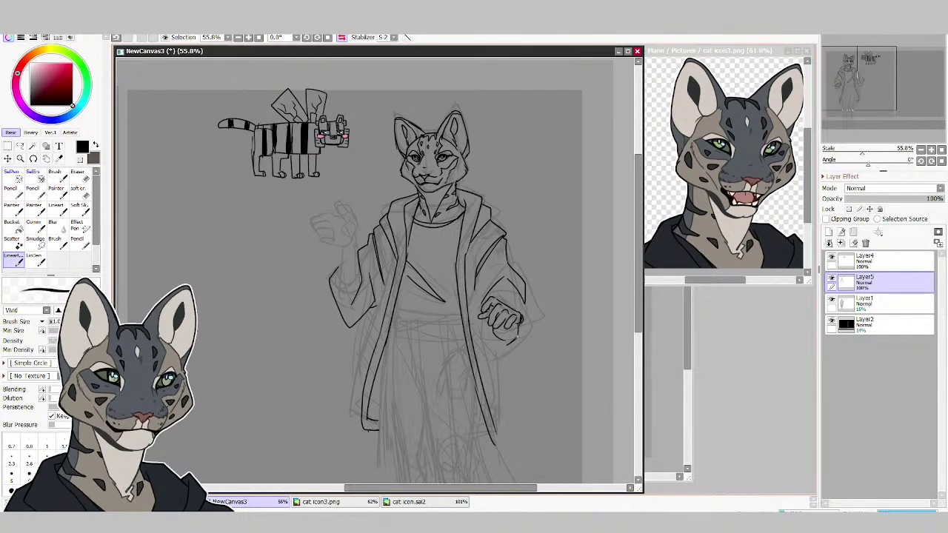
drag(516, 326, 516, 340)
key(e)
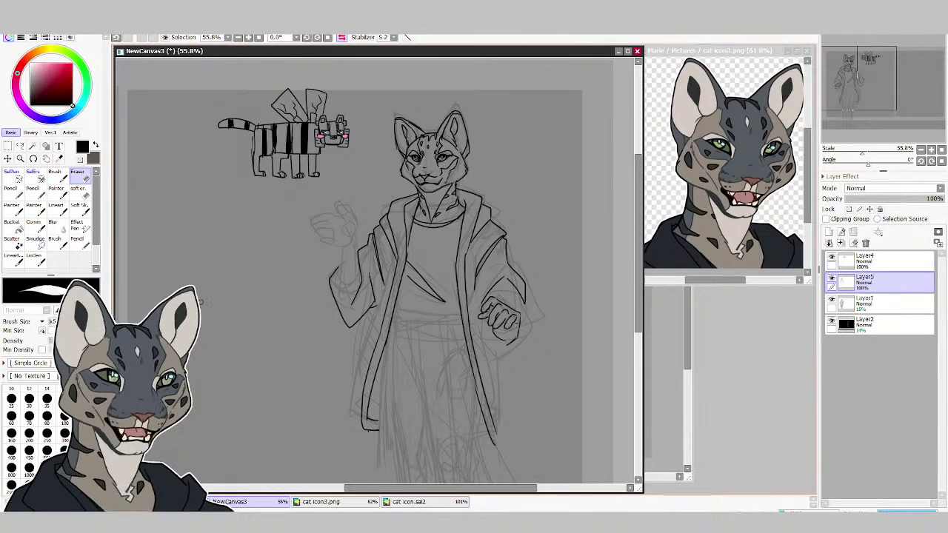
click(15, 258)
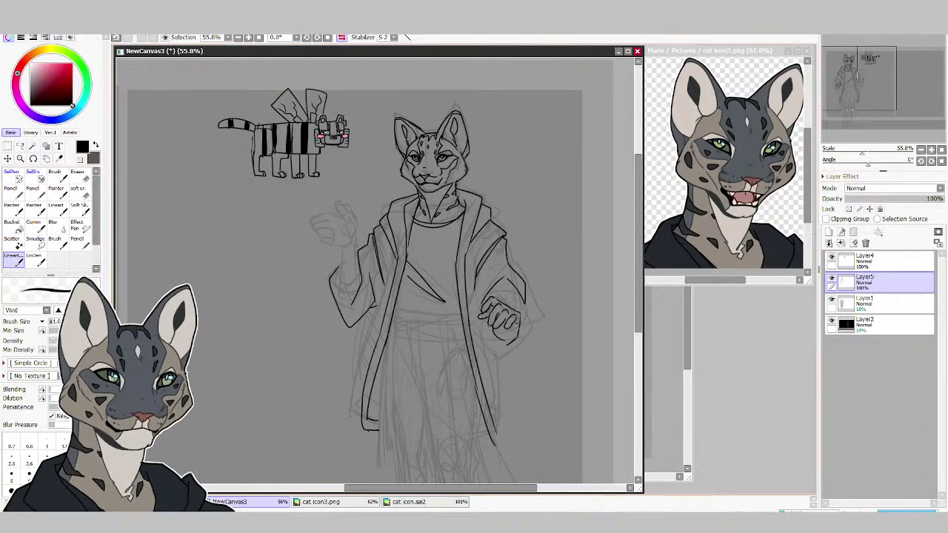
mouse_move(485, 327)
mouse_down()
mouse_move(489, 342)
mouse_move(513, 353)
mouse_move(501, 356)
mouse_up()
drag(498, 339, 516, 354)
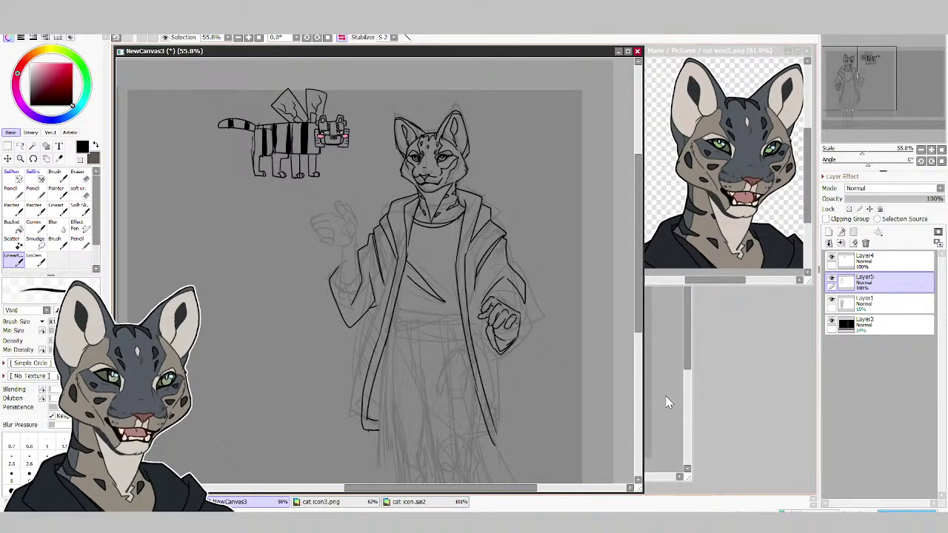
Ink the raised arm's forearm and inner cuff edge inside the wide sleeve, erasing the overlap at the cuff.
mouse_move(638, 228)
mouse_down()
mouse_move(638, 243)
mouse_move(637, 218)
mouse_up()
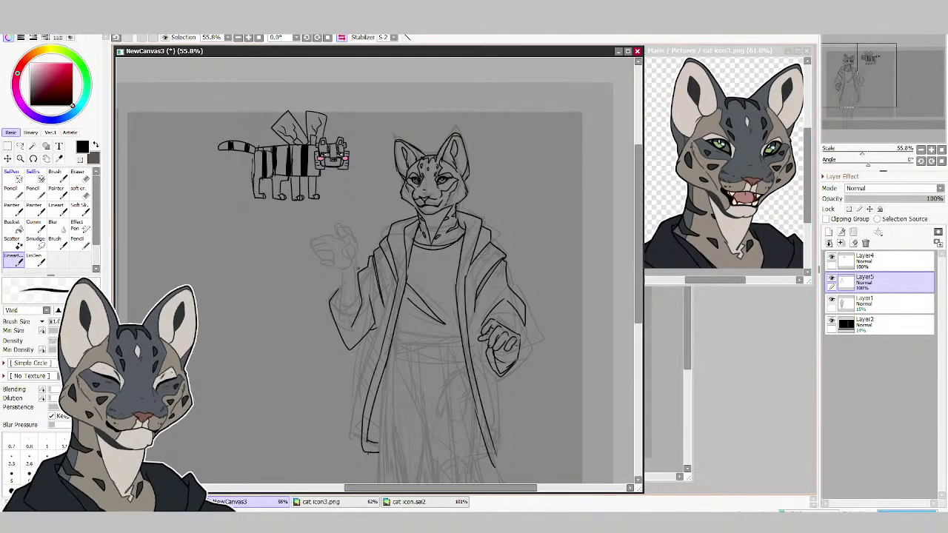
mouse_move(340, 273)
mouse_down()
mouse_move(338, 307)
mouse_move(361, 295)
mouse_move(335, 295)
mouse_move(342, 313)
mouse_move(362, 302)
mouse_up()
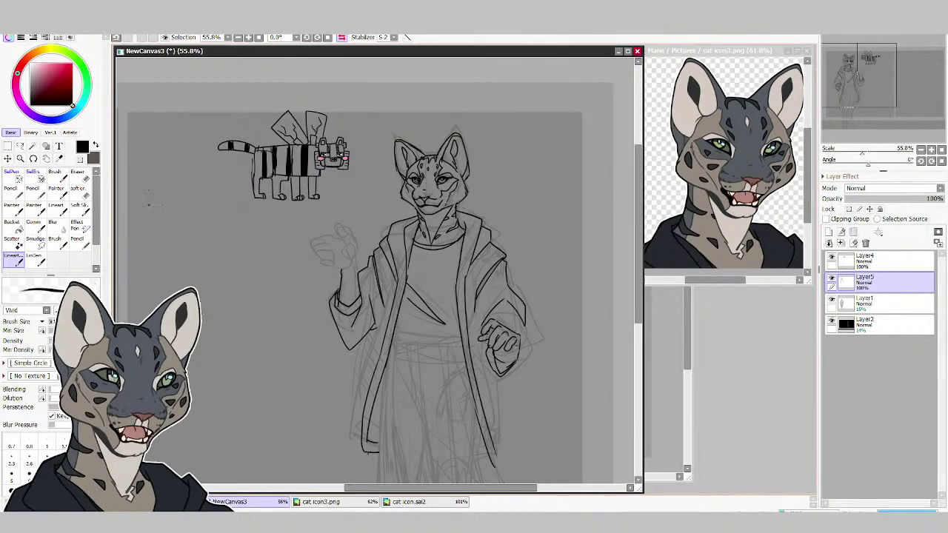
key(e)
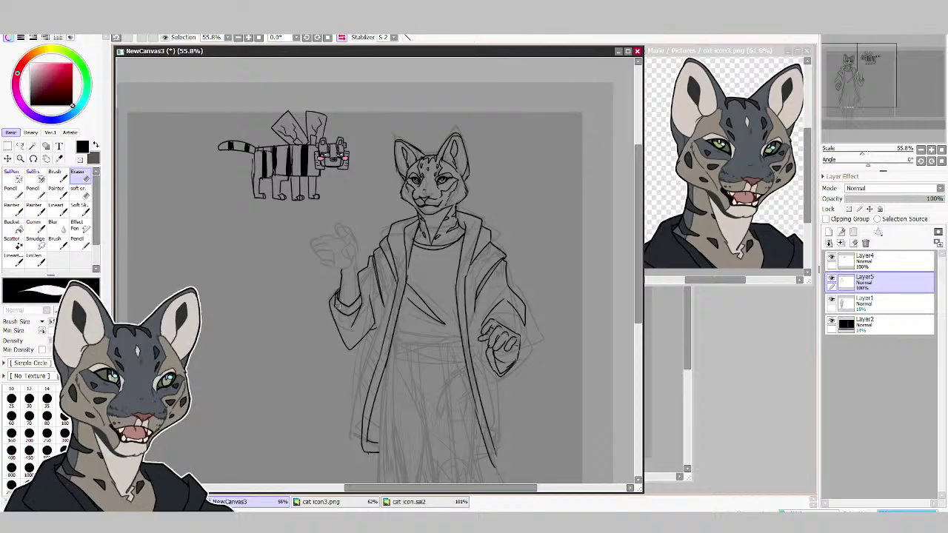
drag(338, 305, 340, 308)
click(13, 260)
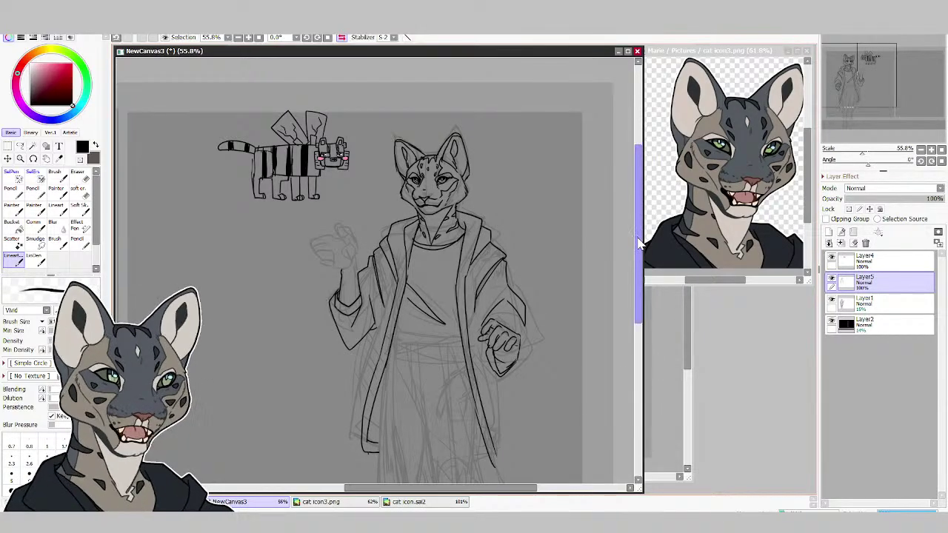
Ink the waistband below the shirt, plus the trousers' outer edges, crotch folds and inner leg lines down to the knees.
scroll(638, 243, down, 3)
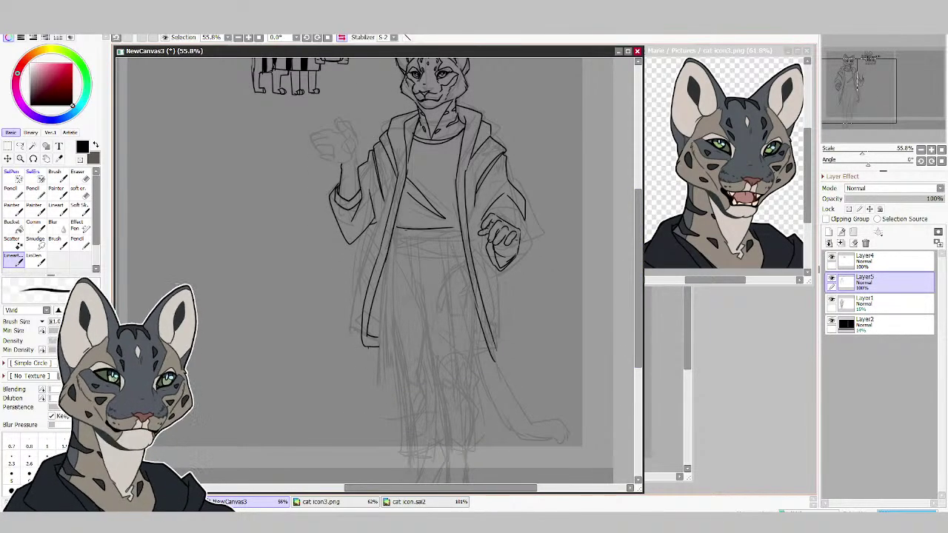
mouse_move(396, 225)
mouse_down()
mouse_move(419, 245)
mouse_move(459, 245)
mouse_up()
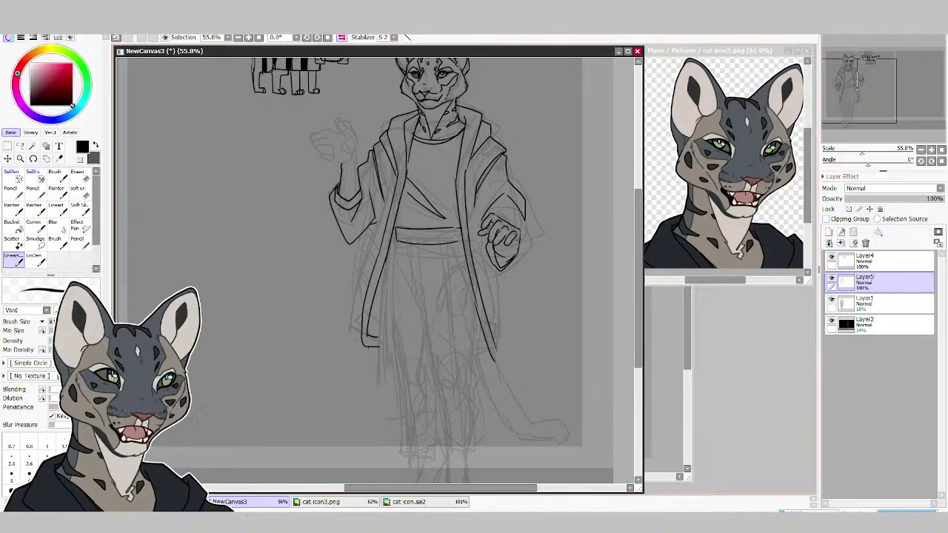
drag(395, 245, 392, 268)
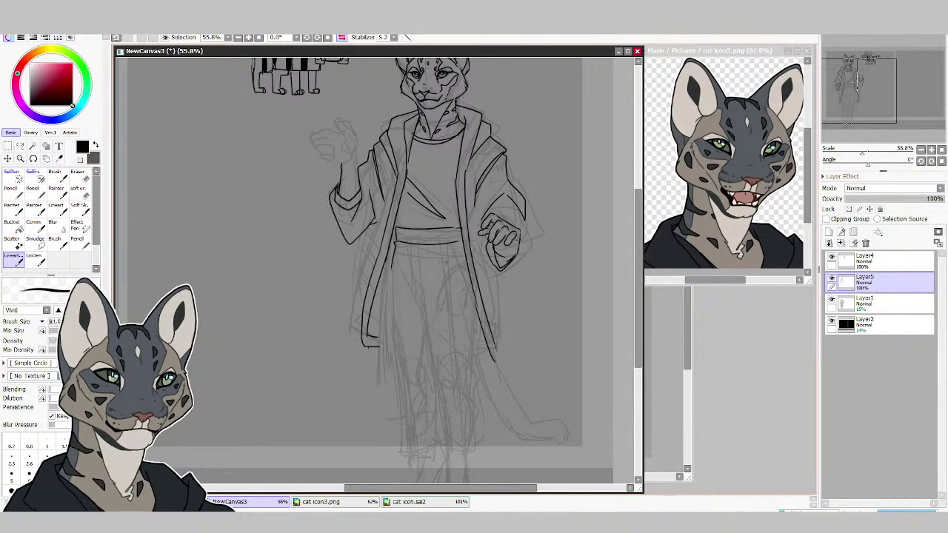
drag(454, 243, 459, 363)
drag(454, 319, 459, 395)
mouse_move(397, 269)
mouse_down()
mouse_move(428, 305)
mouse_move(439, 394)
mouse_move(470, 384)
mouse_move(475, 293)
mouse_up()
mouse_move(390, 265)
mouse_down()
mouse_move(397, 385)
mouse_move(410, 392)
mouse_up()
scroll(643, 274, up, 1)
scroll(643, 273, up, 2)
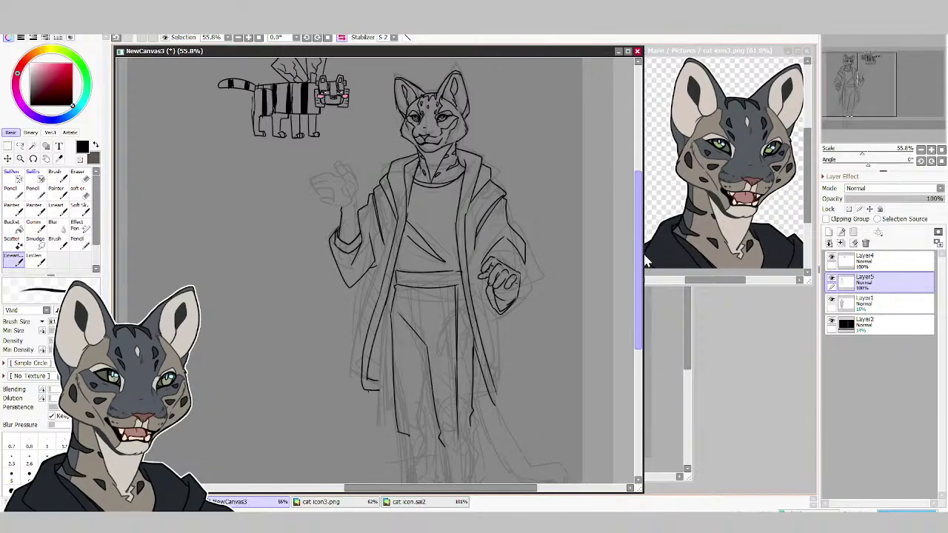
Ink the long vertical pleats down the trousers, the diagonal knee folds and the start of the lower legs.
drag(398, 287, 401, 388)
drag(398, 335, 402, 426)
drag(398, 367, 406, 441)
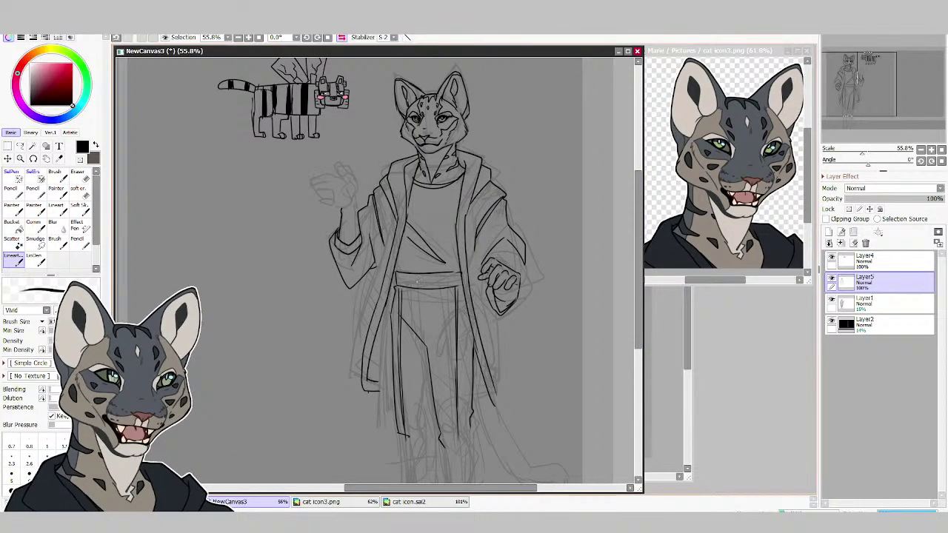
drag(417, 281, 431, 348)
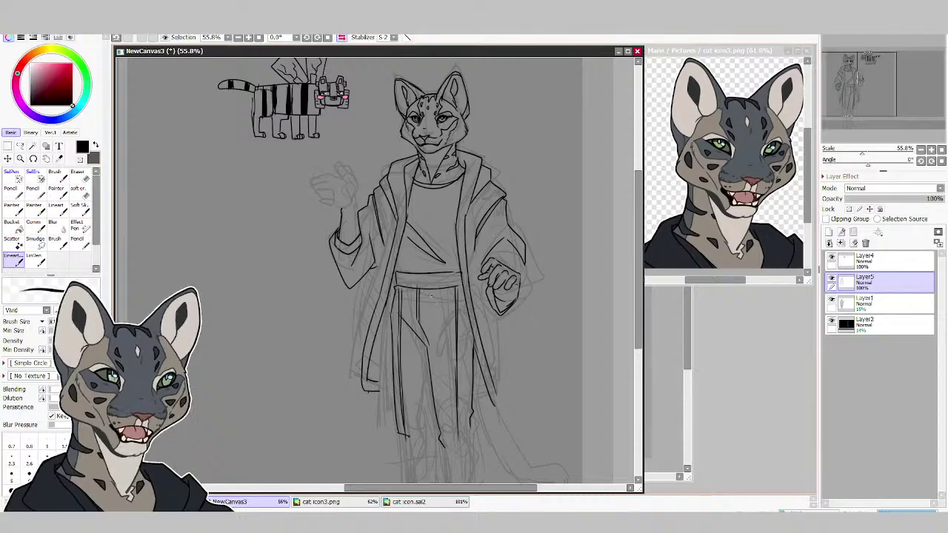
drag(431, 291, 432, 348)
drag(432, 414, 416, 442)
mouse_move(421, 442)
mouse_down()
mouse_move(432, 403)
mouse_move(433, 414)
mouse_move(459, 374)
mouse_move(461, 432)
mouse_move(442, 420)
mouse_move(454, 445)
mouse_move(471, 422)
mouse_move(477, 444)
mouse_move(456, 462)
mouse_move(445, 446)
mouse_move(443, 484)
mouse_up()
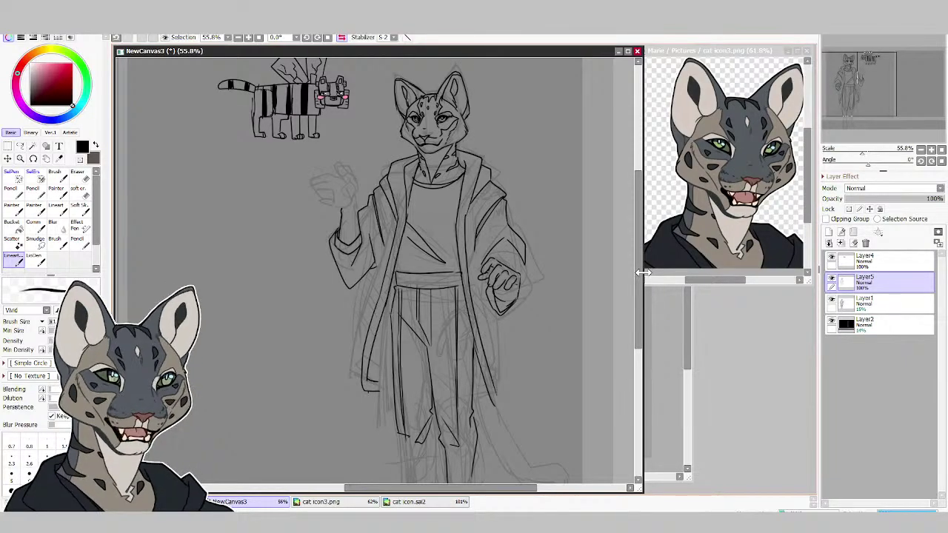
Ink the trousers' lower legs with pointed hems at the ankles and a vertical fold on each shin.
mouse_move(639, 274)
mouse_down()
mouse_move(639, 285)
mouse_move(641, 269)
mouse_up()
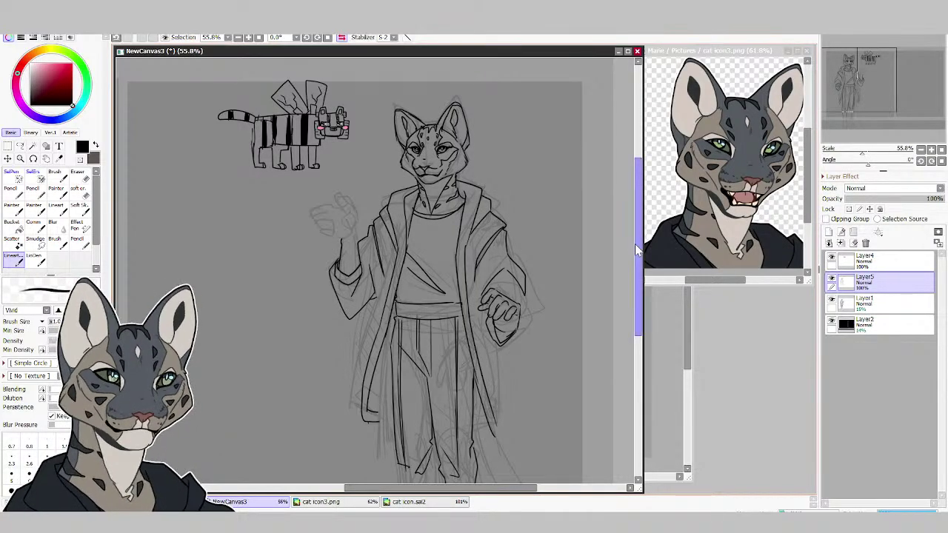
drag(636, 271, 637, 332)
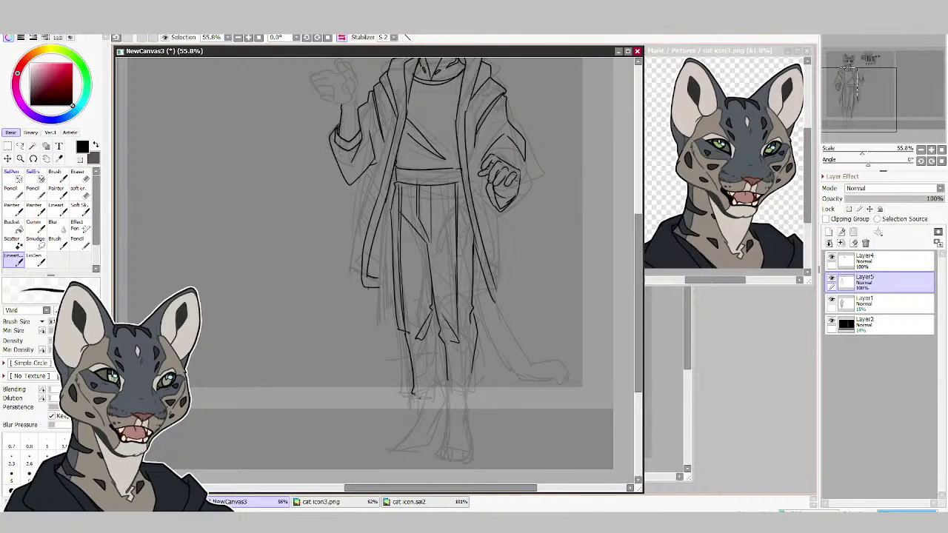
drag(413, 393, 445, 381)
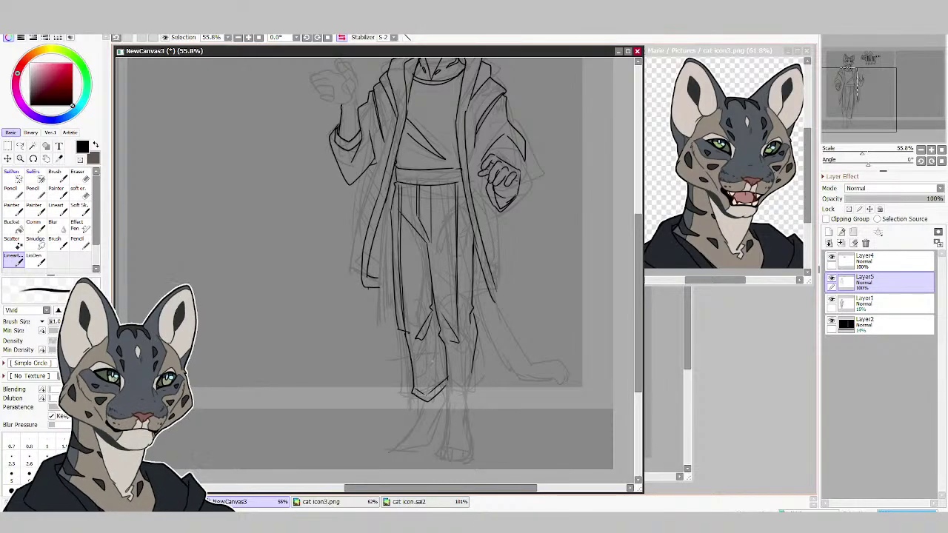
drag(413, 337, 427, 397)
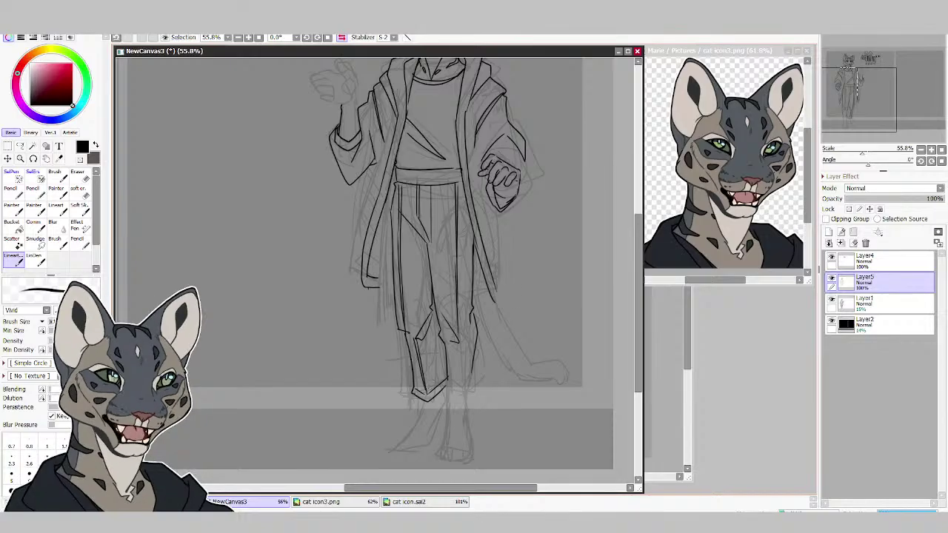
mouse_move(445, 381)
mouse_down()
mouse_move(466, 402)
mouse_move(477, 384)
mouse_up()
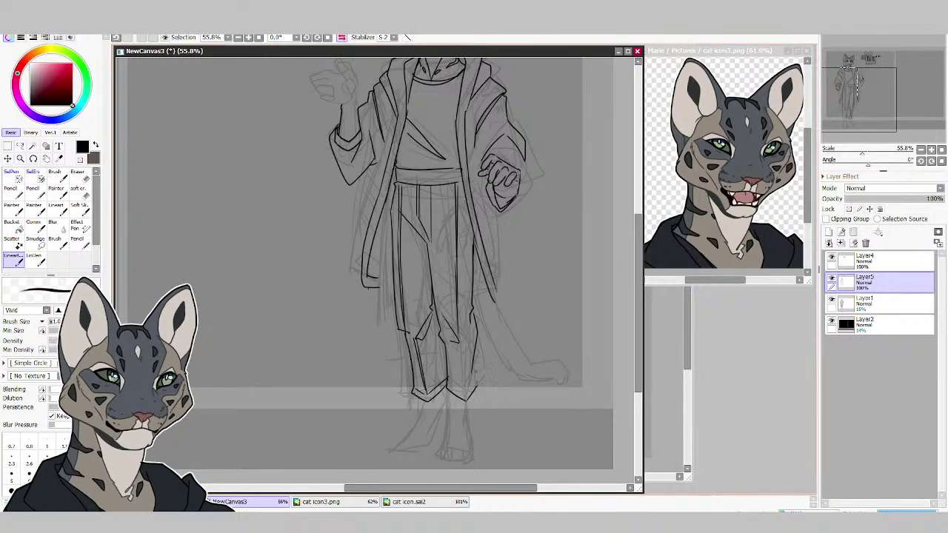
drag(473, 345, 474, 389)
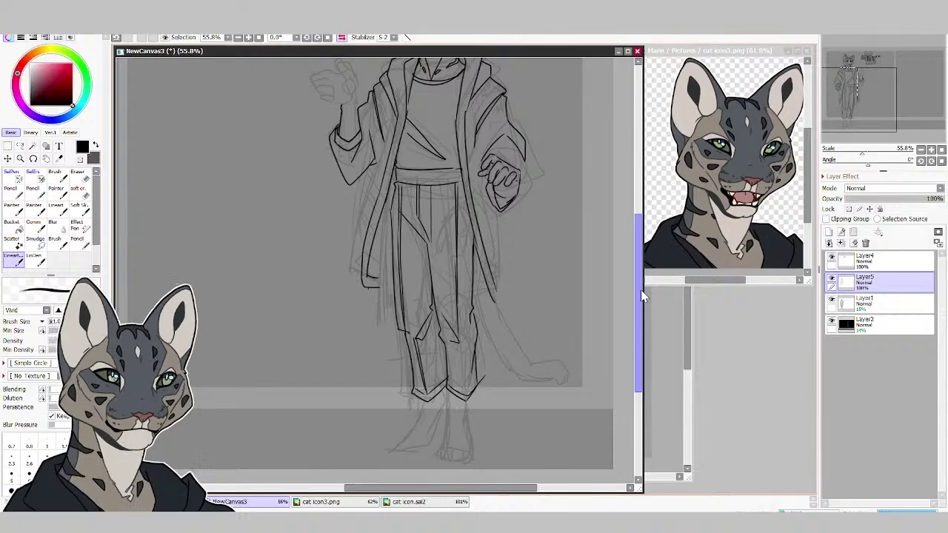
Ink the coat's bottom hem on both sides of the legs and its outer edge beneath the lowered hand.
mouse_move(640, 289)
mouse_down()
mouse_move(640, 237)
mouse_move(641, 290)
mouse_up()
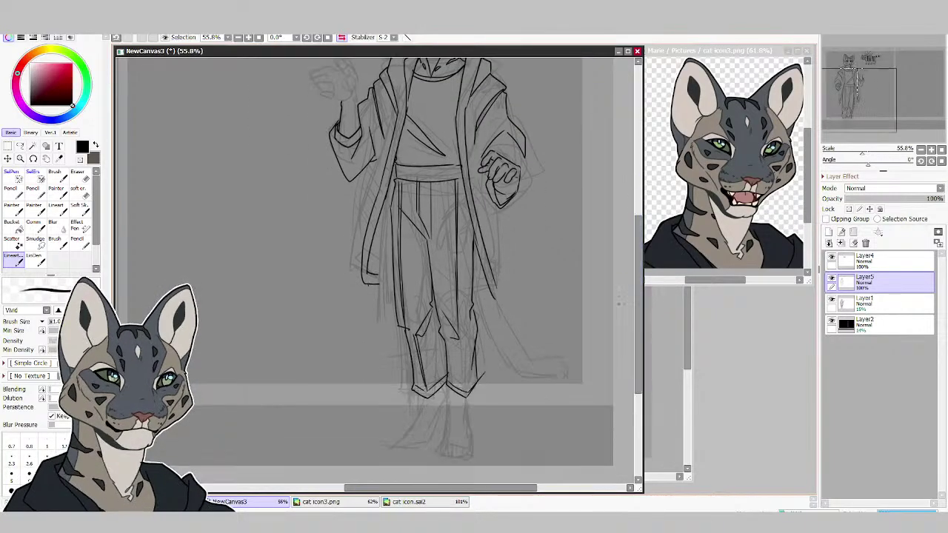
mouse_move(495, 298)
mouse_down()
mouse_move(498, 309)
mouse_move(487, 283)
mouse_up()
drag(369, 274, 398, 282)
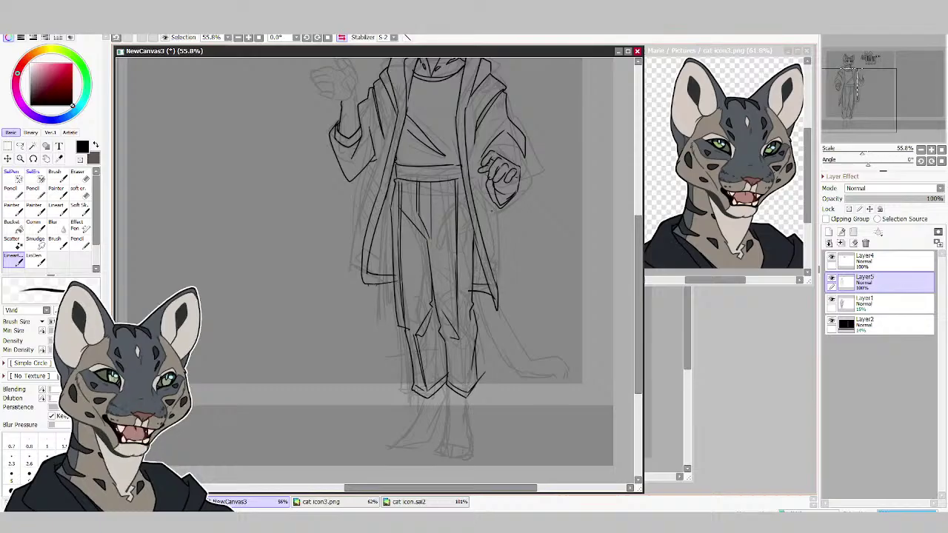
drag(494, 201, 495, 292)
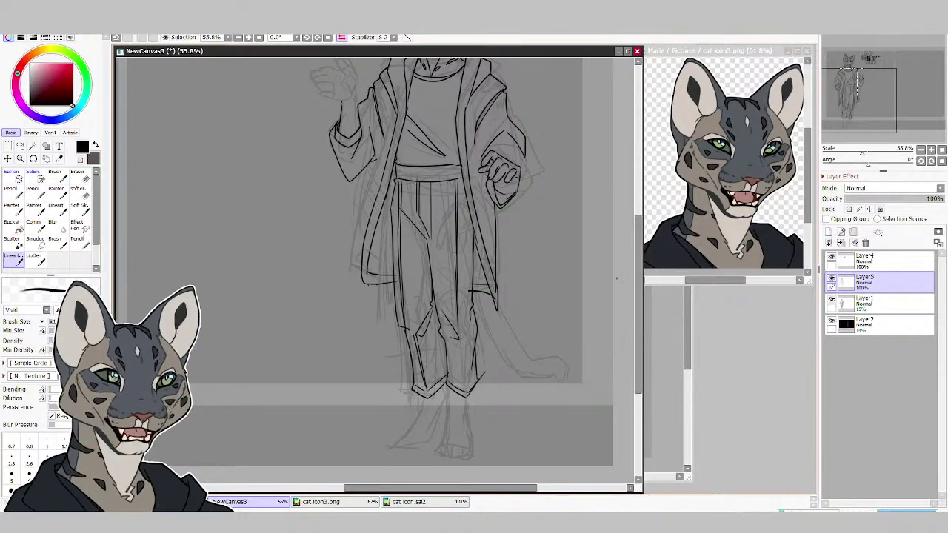
Ink the coat's angular flared outline below both sleeves, erasing the surplus edge line under the lowered hand.
scroll(370, 274, up, 5)
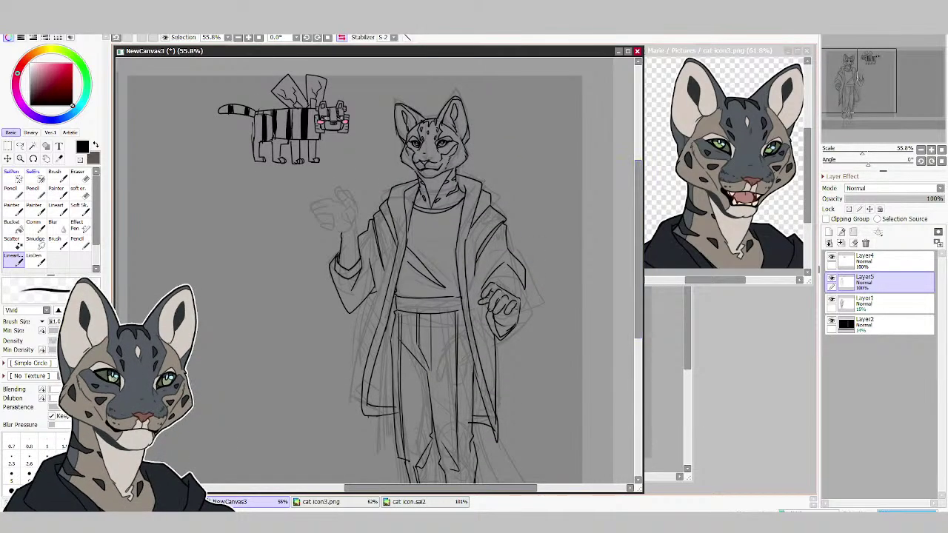
drag(469, 314, 502, 376)
key(e)
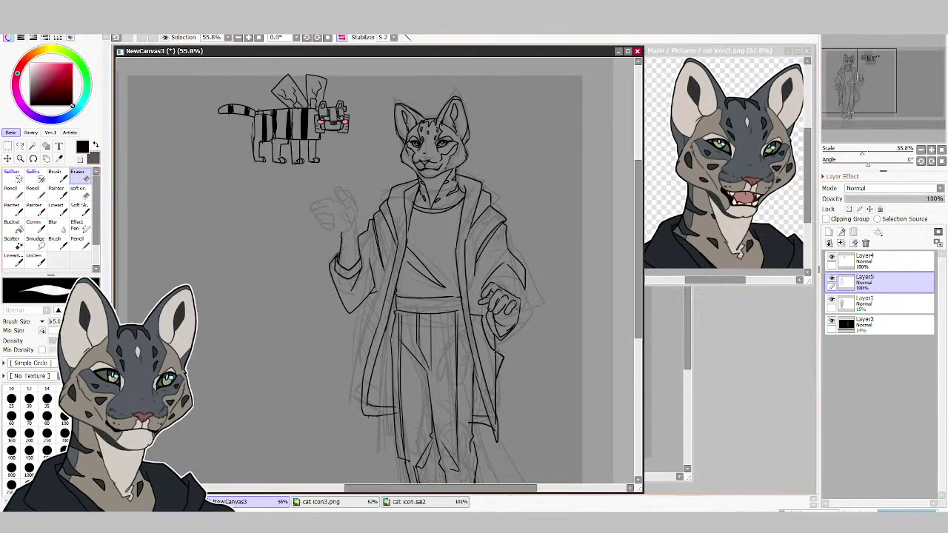
key(n)
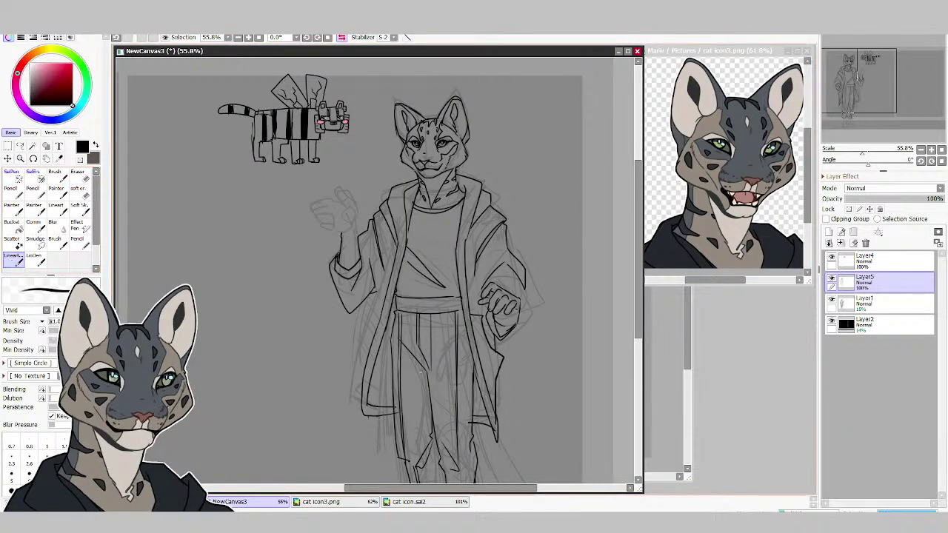
drag(380, 302, 360, 378)
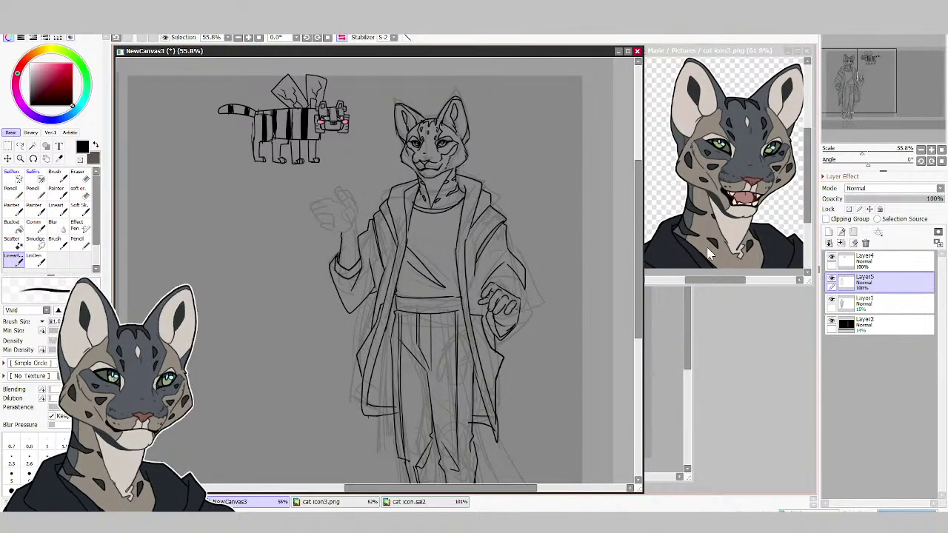
Lower the opacity of the sketch on Layer1 to about 8% and make Layer5 active again.
click(881, 302)
drag(855, 199, 851, 201)
click(842, 276)
Ink the wide cuff around the lowered hand and reshape the raised arm's lower sleeve edge, erasing its old corner.
mouse_move(503, 289)
mouse_down()
mouse_move(516, 293)
mouse_move(512, 316)
mouse_up()
mouse_move(510, 312)
mouse_down()
mouse_move(529, 325)
mouse_move(510, 335)
mouse_up()
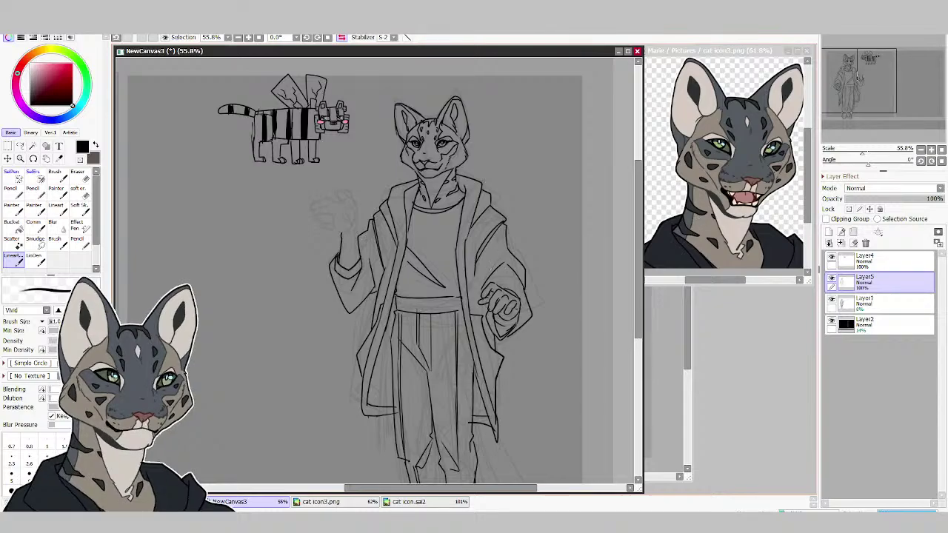
mouse_move(334, 286)
mouse_down()
mouse_move(349, 303)
mouse_move(376, 294)
mouse_move(343, 300)
mouse_up()
key(e)
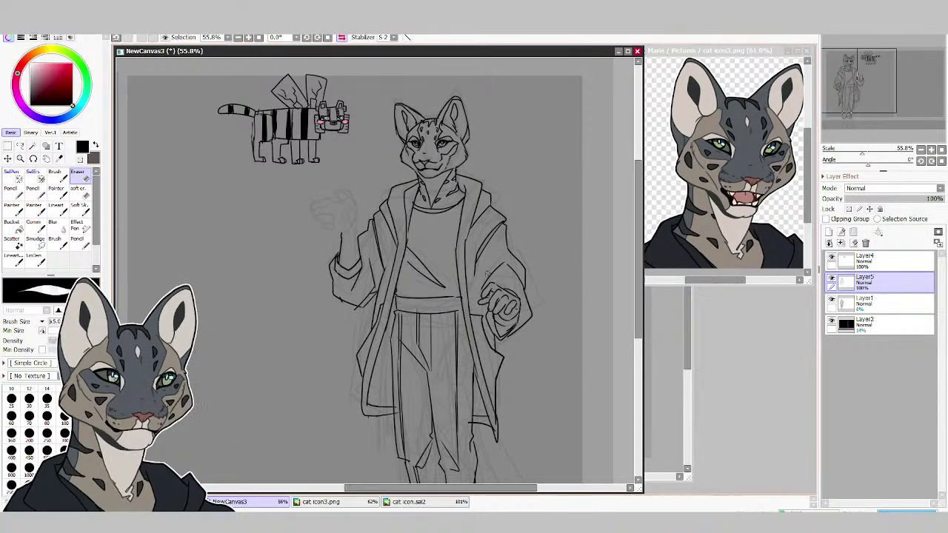
drag(637, 280, 630, 246)
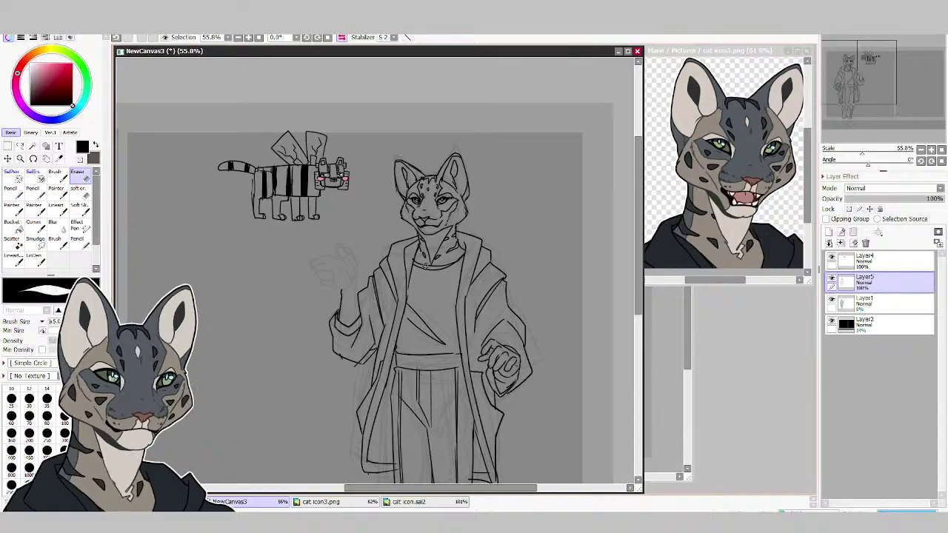
Ink the tail with the lineart brush, sweeping out from behind the trousers below the coat and curving up to a rounded tip.
click(12, 255)
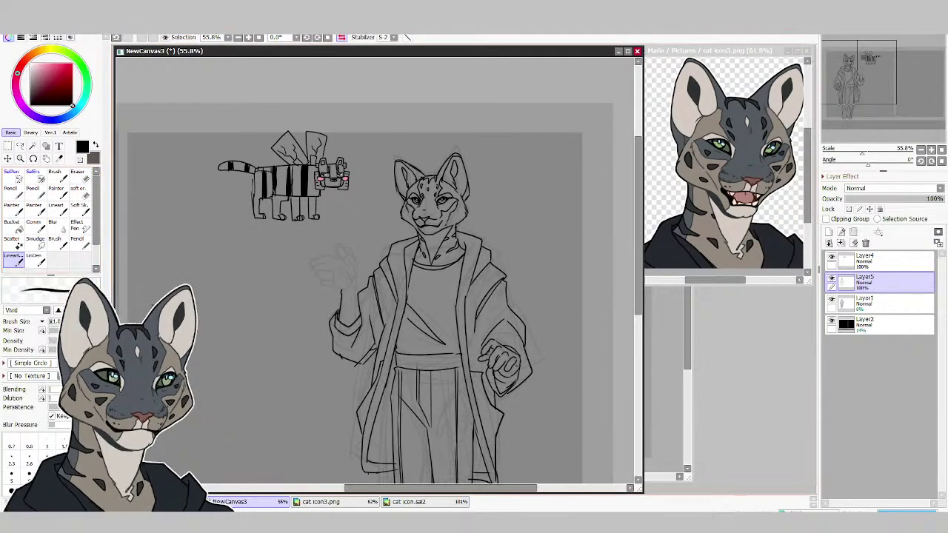
drag(634, 280, 633, 361)
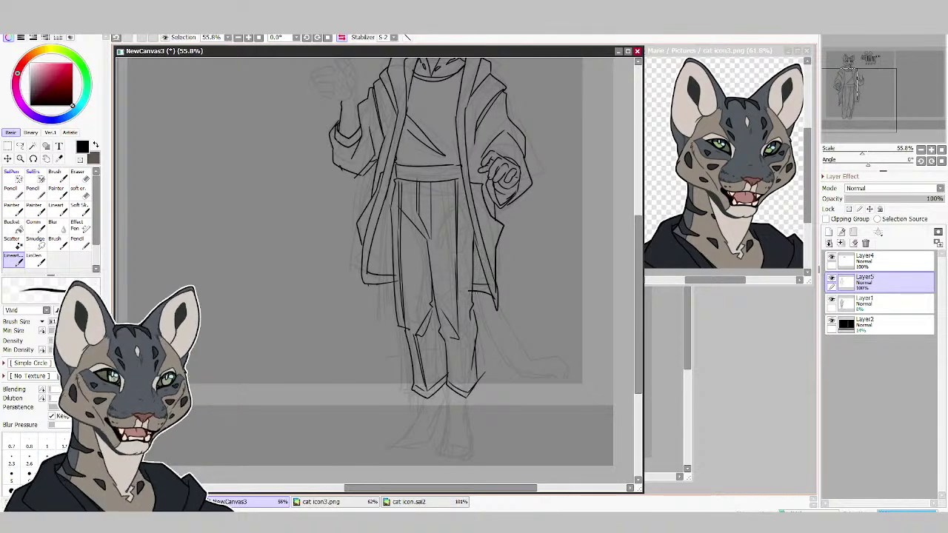
mouse_move(473, 305)
mouse_down()
mouse_move(503, 353)
mouse_move(534, 354)
mouse_up()
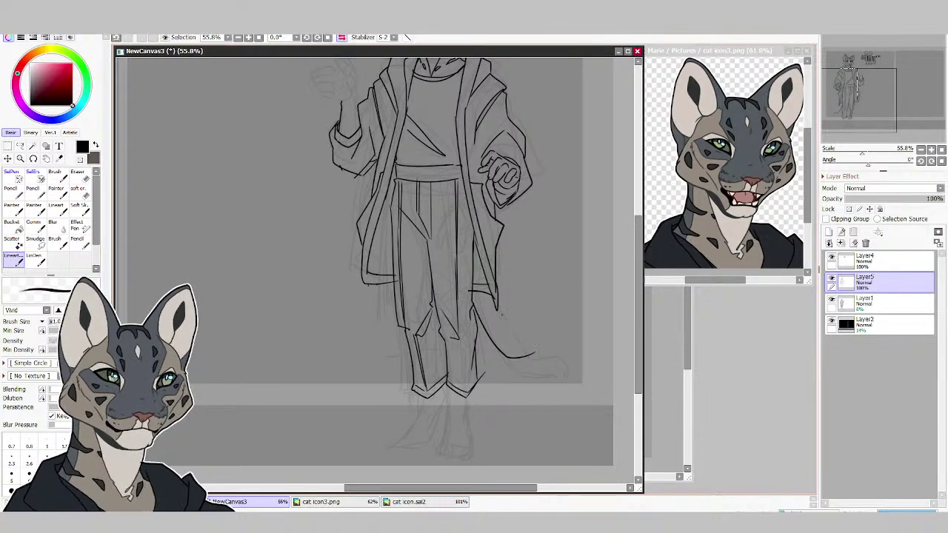
drag(501, 315, 513, 338)
mouse_move(516, 337)
mouse_down()
mouse_move(554, 322)
mouse_move(565, 328)
mouse_move(513, 358)
mouse_up()
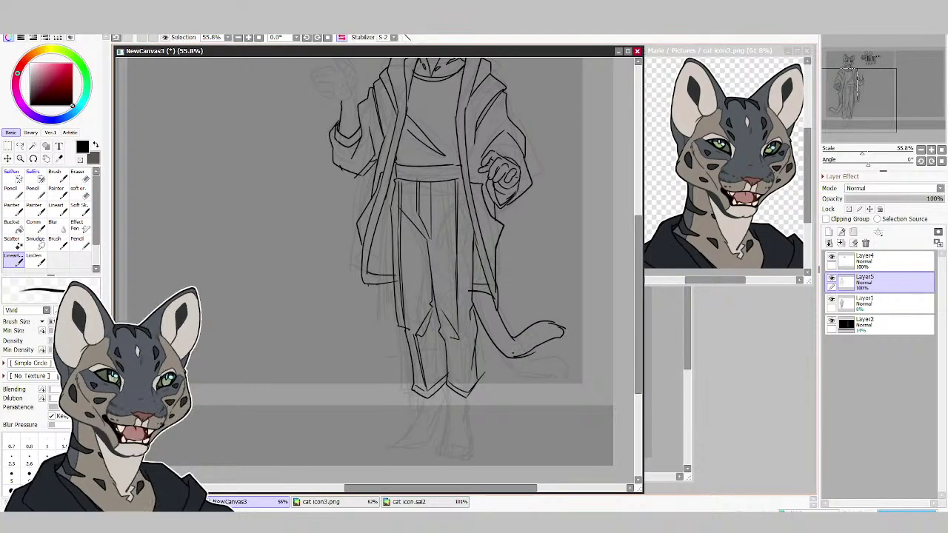
Ink both lower legs and paws below the trouser hems, with short lines separating the toes.
click(342, 37)
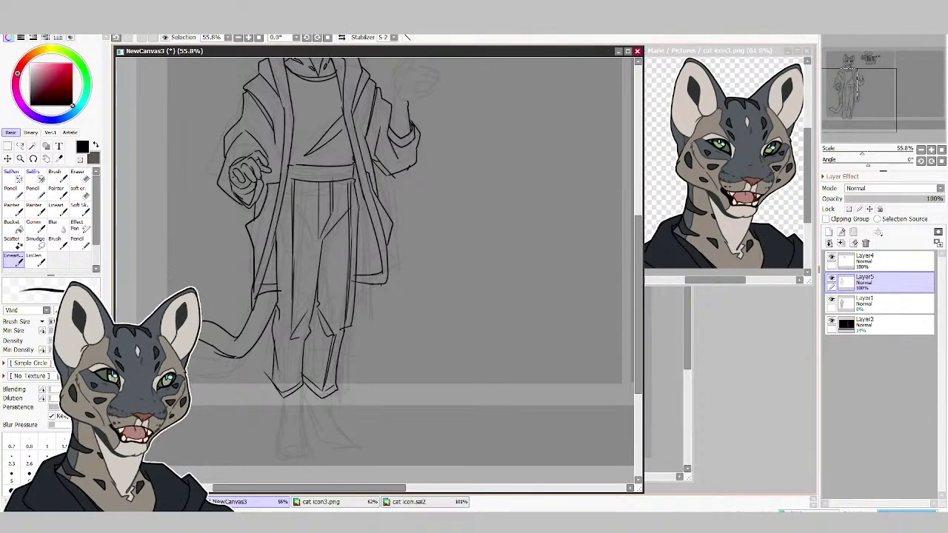
key(e)
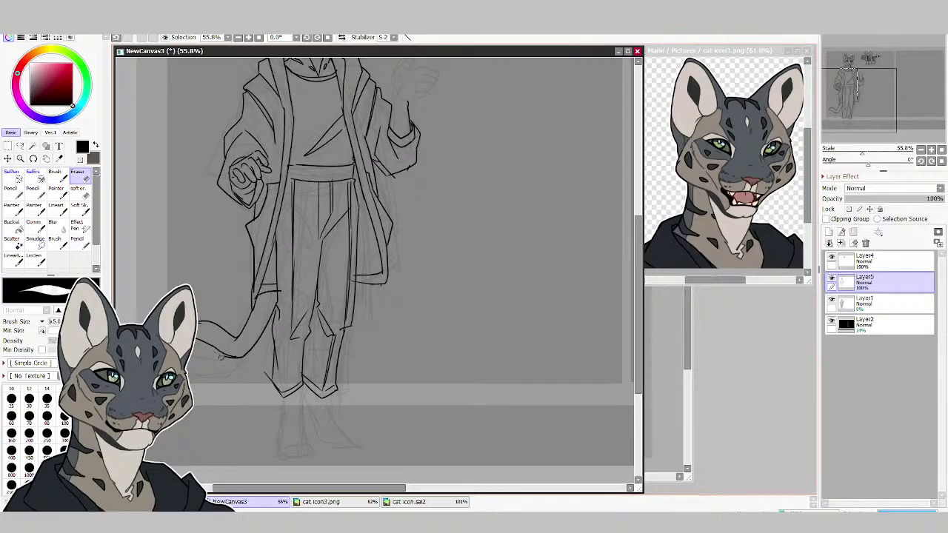
key(e)
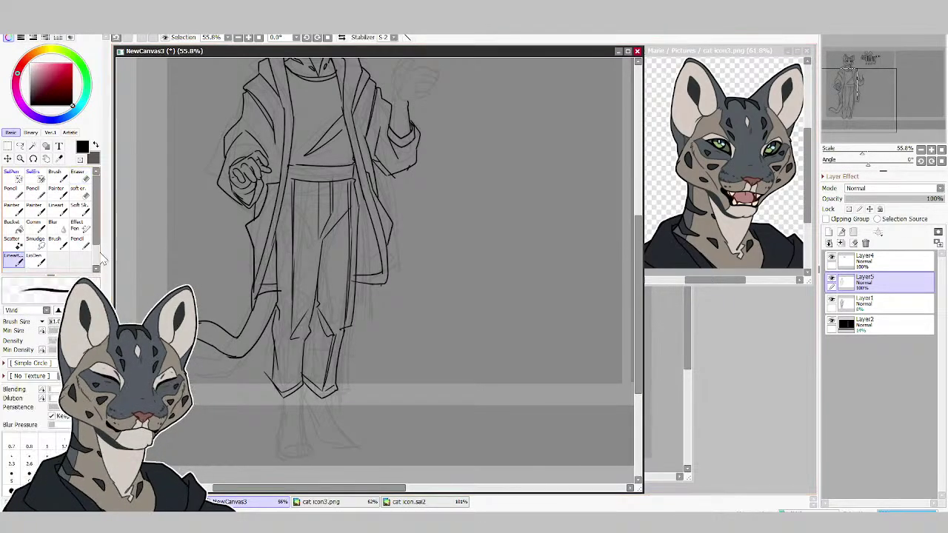
mouse_move(277, 387)
mouse_down()
mouse_move(270, 423)
mouse_move(293, 414)
mouse_move(294, 402)
mouse_move(289, 438)
mouse_move(256, 445)
mouse_move(287, 446)
mouse_move(268, 447)
mouse_move(277, 438)
mouse_move(289, 448)
mouse_up()
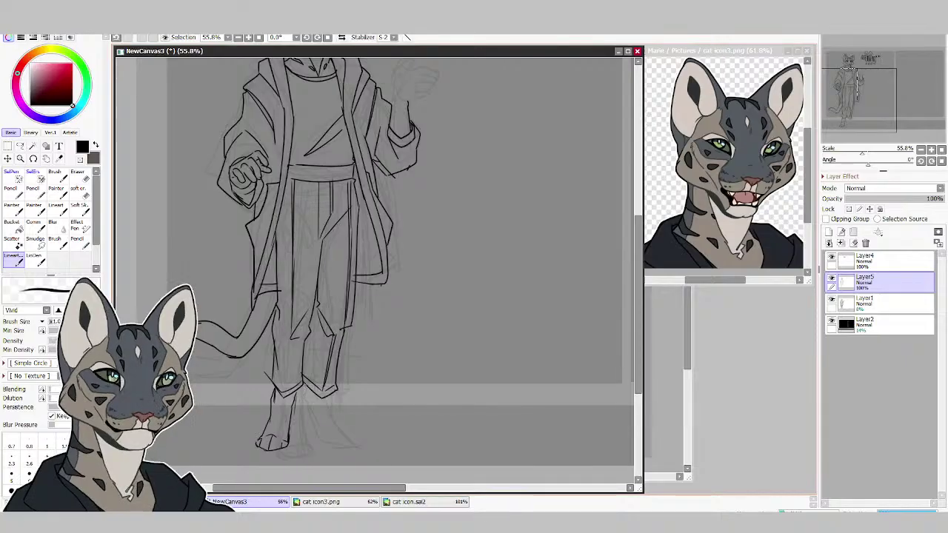
mouse_move(303, 383)
mouse_down()
mouse_move(317, 429)
mouse_move(334, 444)
mouse_up()
mouse_move(327, 397)
mouse_down()
mouse_move(348, 435)
mouse_move(342, 444)
mouse_move(358, 443)
mouse_up()
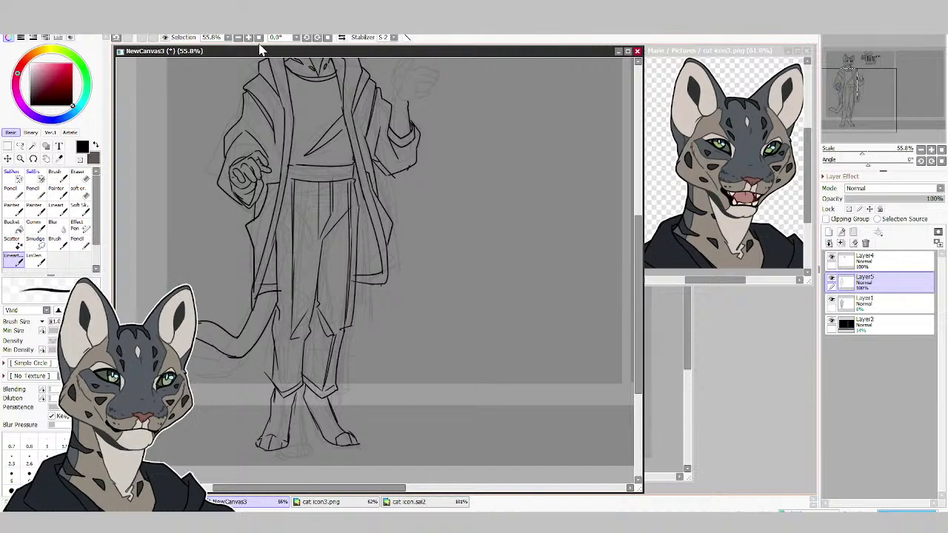
Ink the raised hand above its cuff, with an upright pointed thumb, an open palm and fingers pointing sideways.
key(minus)
key(minus)
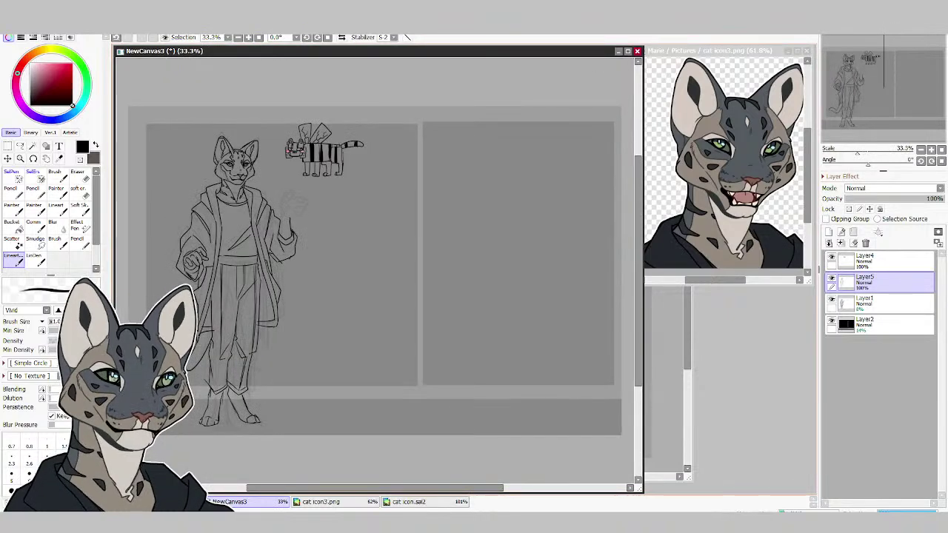
click(21, 158)
drag(413, 99, 142, 355)
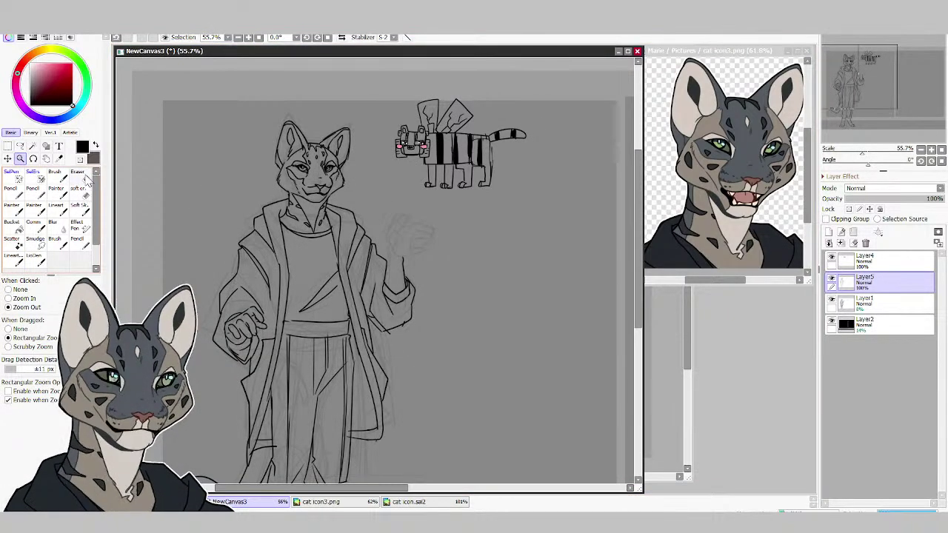
click(82, 176)
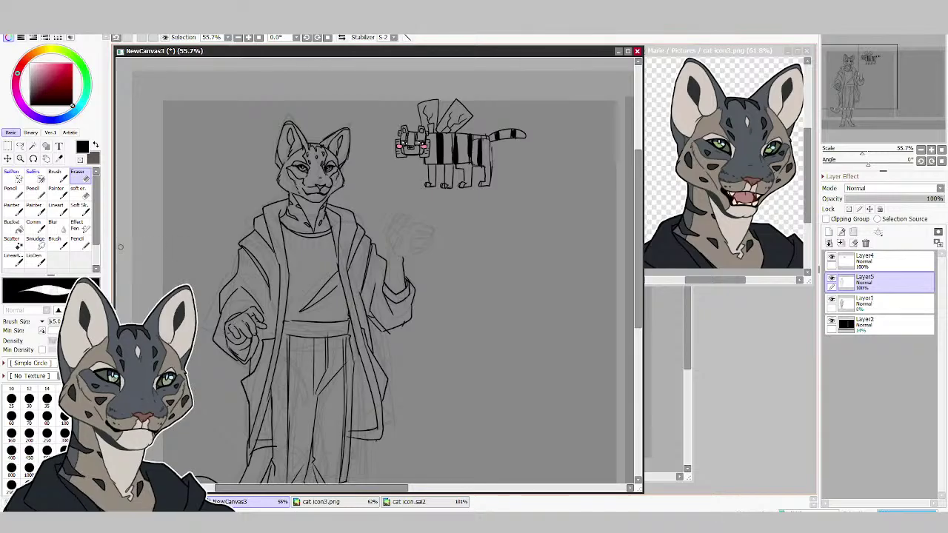
click(13, 256)
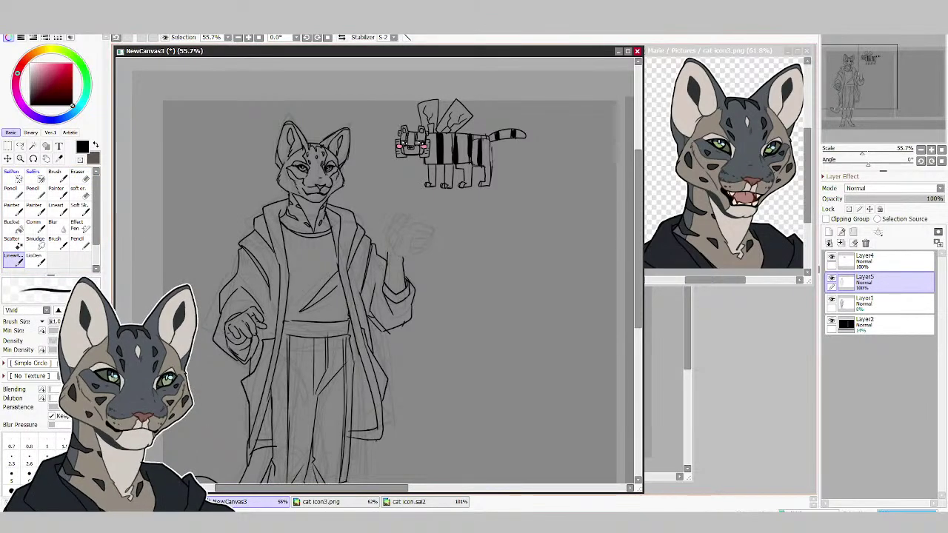
drag(394, 226, 402, 214)
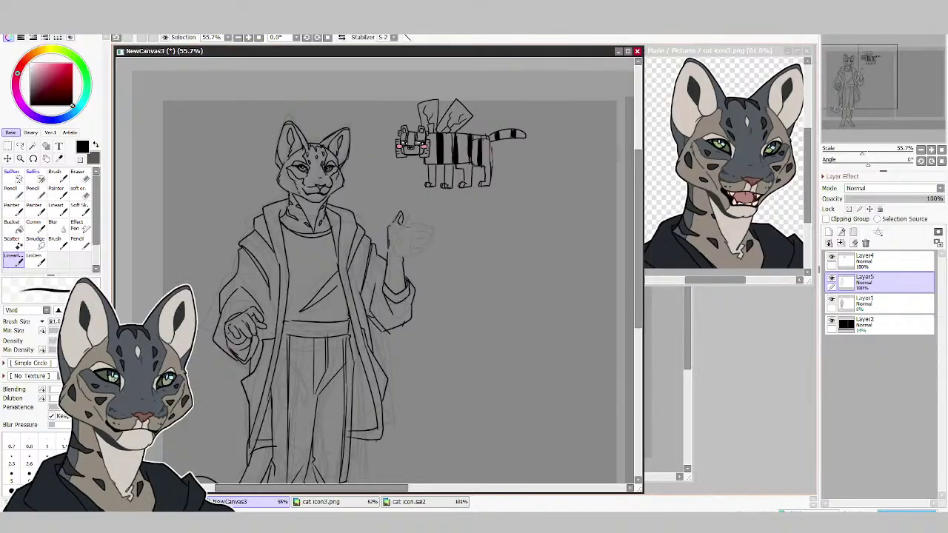
mouse_move(393, 229)
mouse_down()
mouse_move(412, 244)
mouse_move(399, 237)
mouse_move(411, 226)
mouse_move(402, 228)
mouse_move(422, 224)
mouse_move(433, 225)
mouse_move(424, 250)
mouse_up()
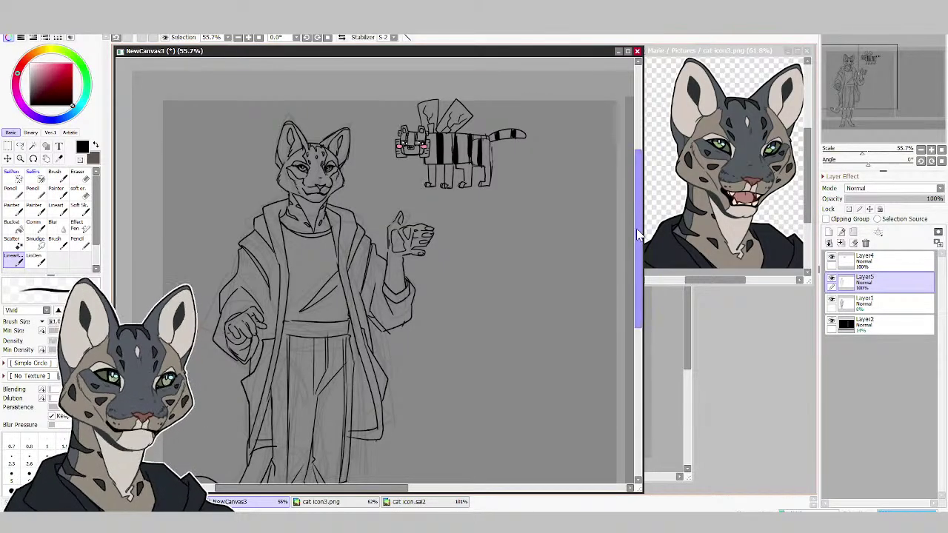
Erase parts of the lowered hand's fingers and redraw the knuckles and finger lines with the lineart brush.
mouse_move(637, 222)
mouse_down()
mouse_move(637, 289)
mouse_move(641, 230)
mouse_up()
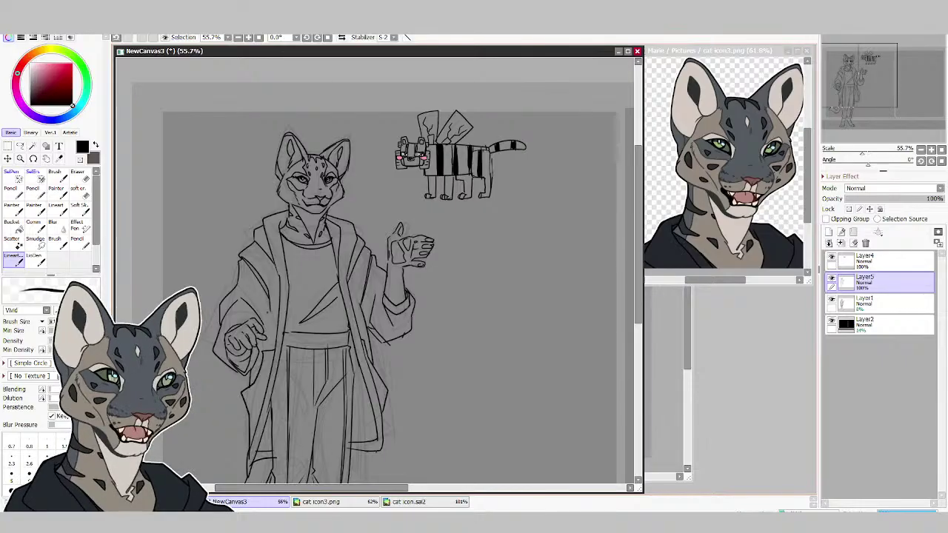
click(342, 37)
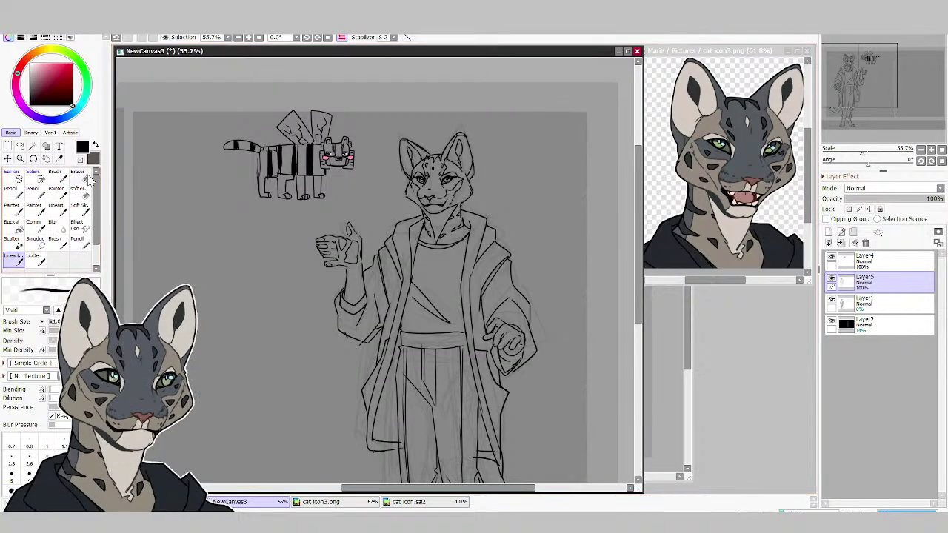
key(e)
mouse_move(506, 349)
mouse_down()
mouse_move(508, 357)
mouse_move(525, 339)
mouse_move(519, 330)
mouse_up()
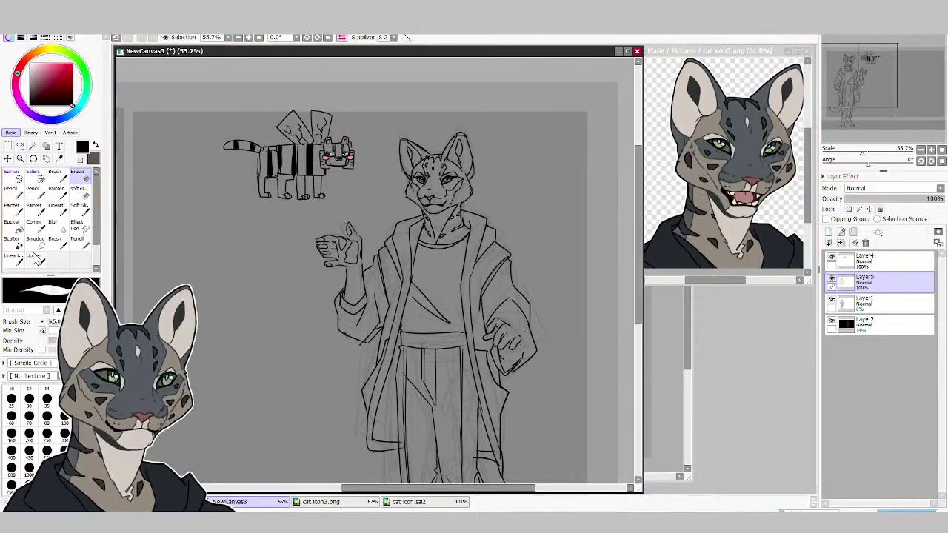
key(n)
mouse_move(513, 316)
mouse_down()
mouse_move(525, 358)
mouse_move(516, 351)
mouse_move(523, 344)
mouse_move(511, 367)
mouse_move(498, 368)
mouse_up()
key(e)
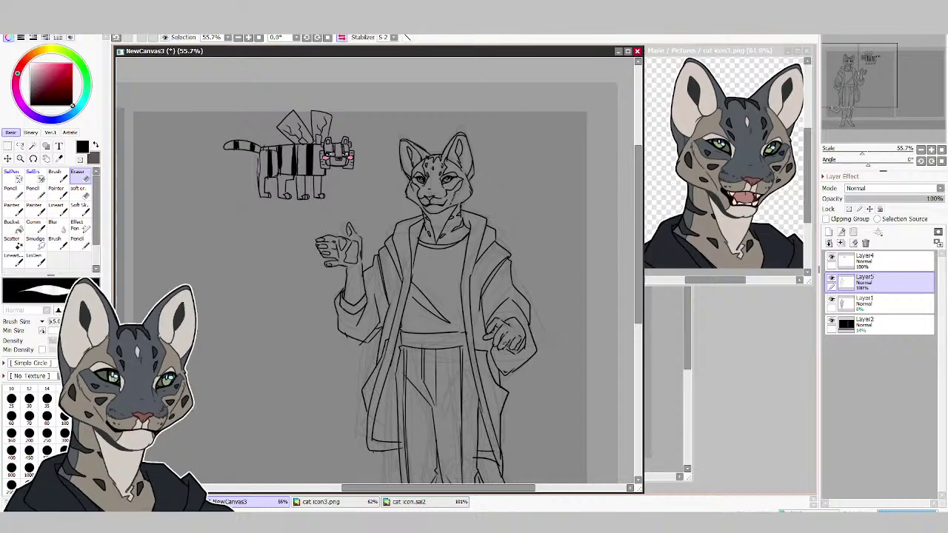
click(12, 257)
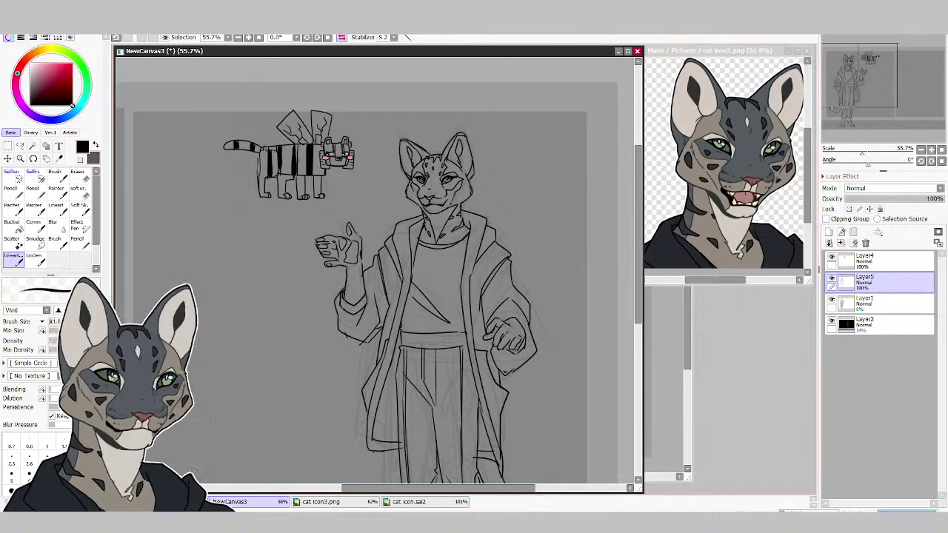
Erase the lowered hand's finger lines and redraw the hand inside its cuff with curled fingers and a protruding thumb.
drag(638, 287, 639, 292)
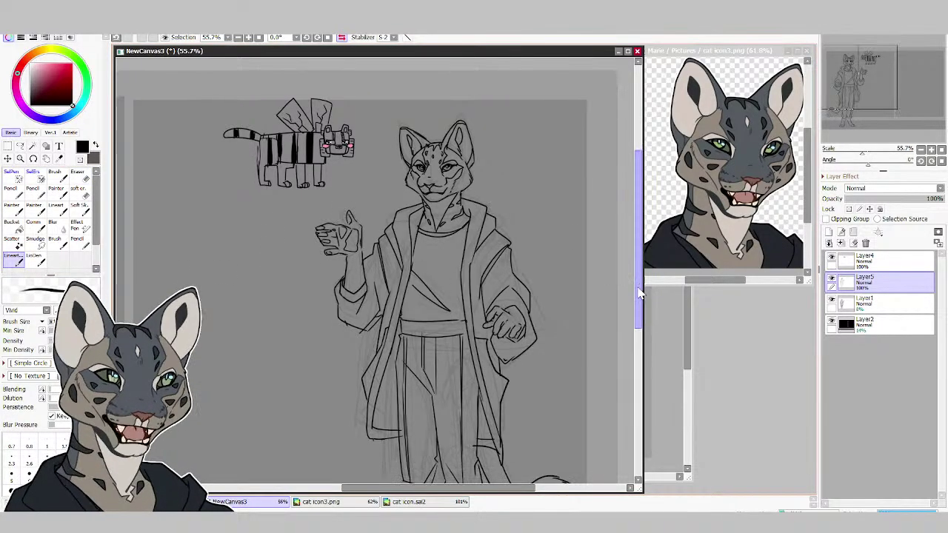
click(78, 176)
mouse_move(513, 316)
mouse_down()
mouse_move(493, 320)
mouse_move(500, 329)
mouse_move(511, 322)
mouse_move(495, 334)
mouse_move(510, 342)
mouse_move(496, 343)
mouse_up()
click(12, 254)
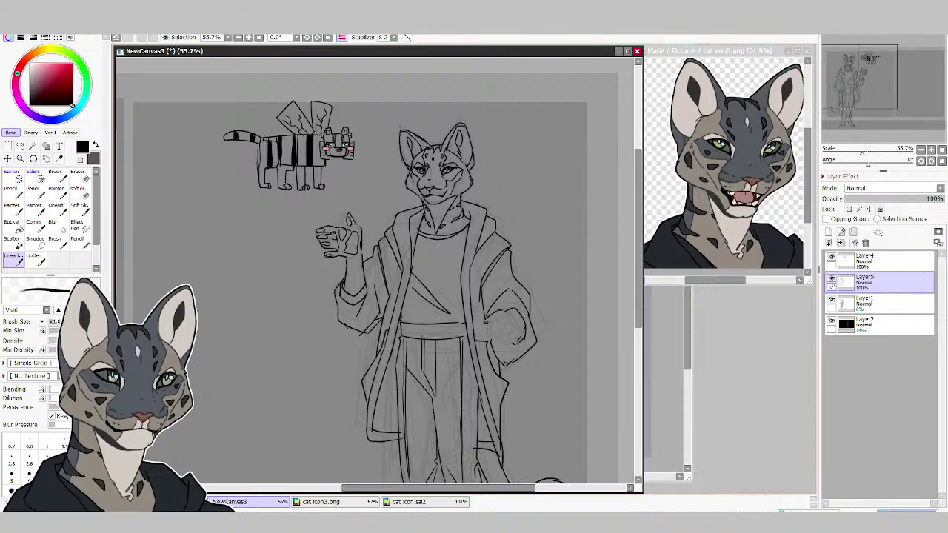
mouse_move(501, 317)
mouse_down()
mouse_move(491, 331)
mouse_move(507, 339)
mouse_move(524, 311)
mouse_move(525, 328)
mouse_move(480, 332)
mouse_move(492, 325)
mouse_up()
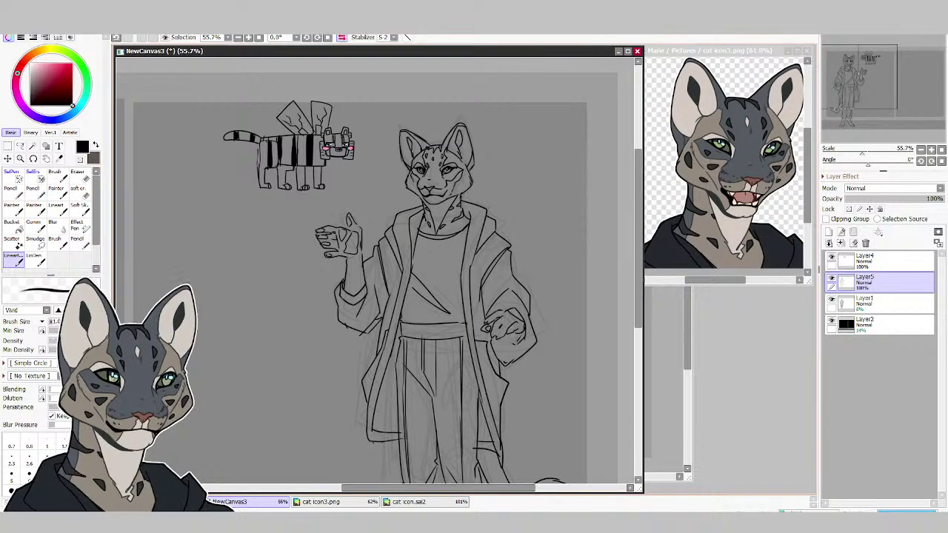
mouse_move(505, 343)
mouse_down()
mouse_move(523, 333)
mouse_move(509, 335)
mouse_up()
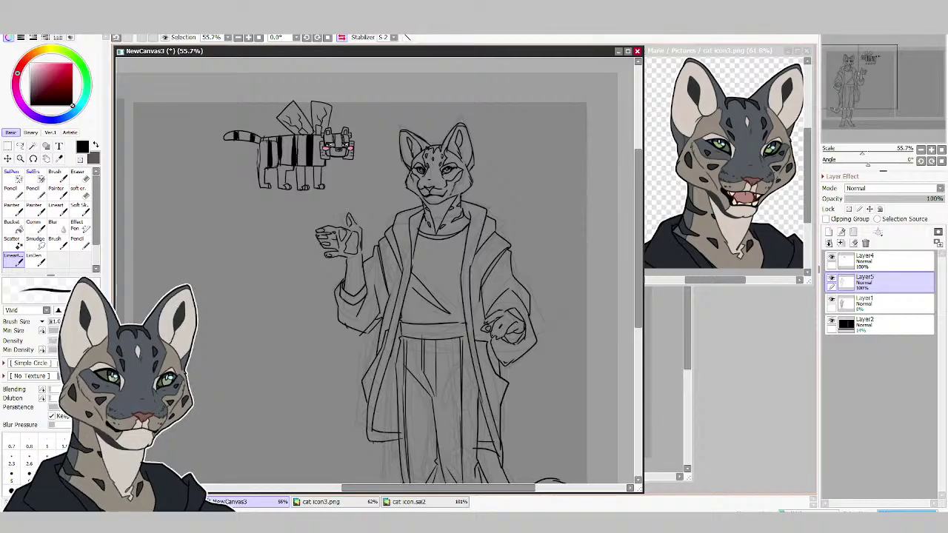
Round out the sleeve's outer edge beside the lowered hand and erase the overlapping old line.
drag(531, 304, 537, 337)
click(79, 176)
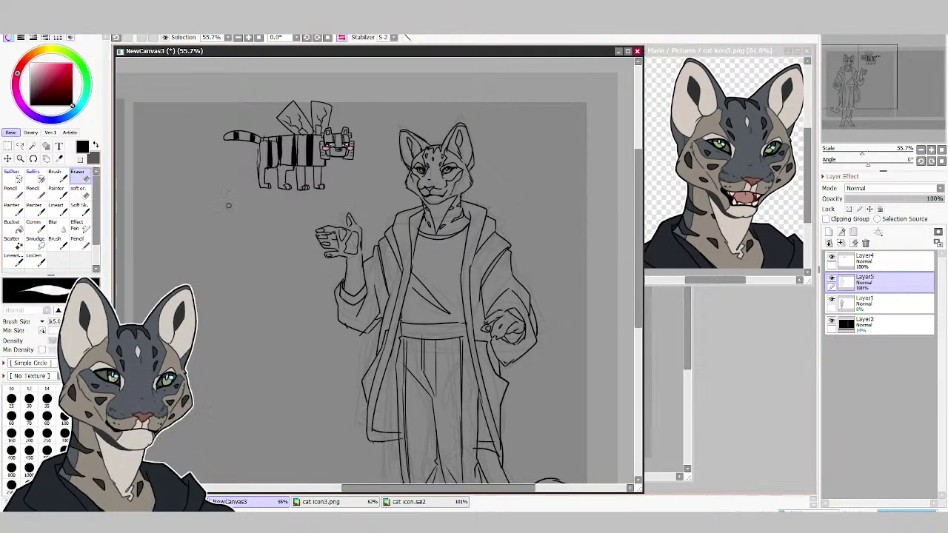
mouse_move(526, 304)
mouse_down()
mouse_move(530, 332)
mouse_move(520, 294)
mouse_up()
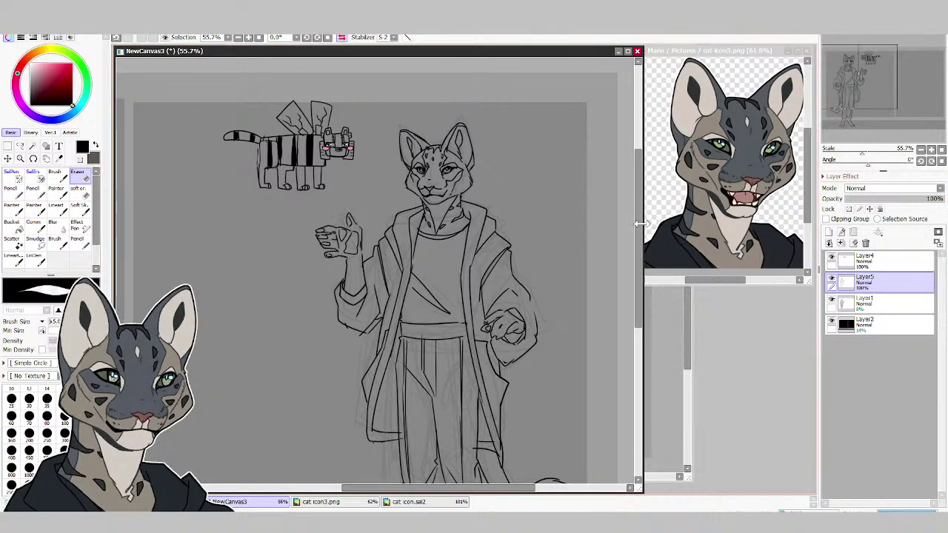
drag(637, 239, 636, 218)
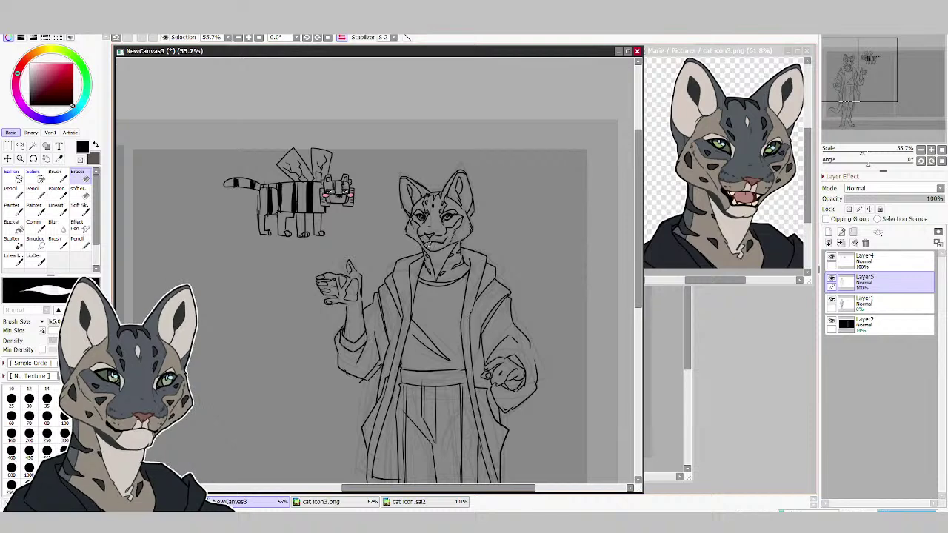
Ink a smoother outer curve on the lowered arm's sleeve between the elbow and the cuff.
click(21, 261)
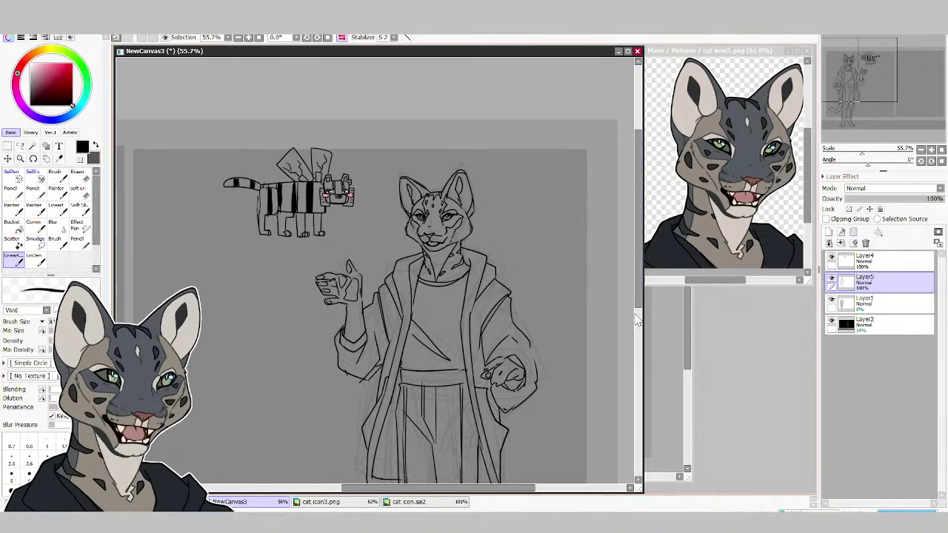
drag(638, 318, 633, 381)
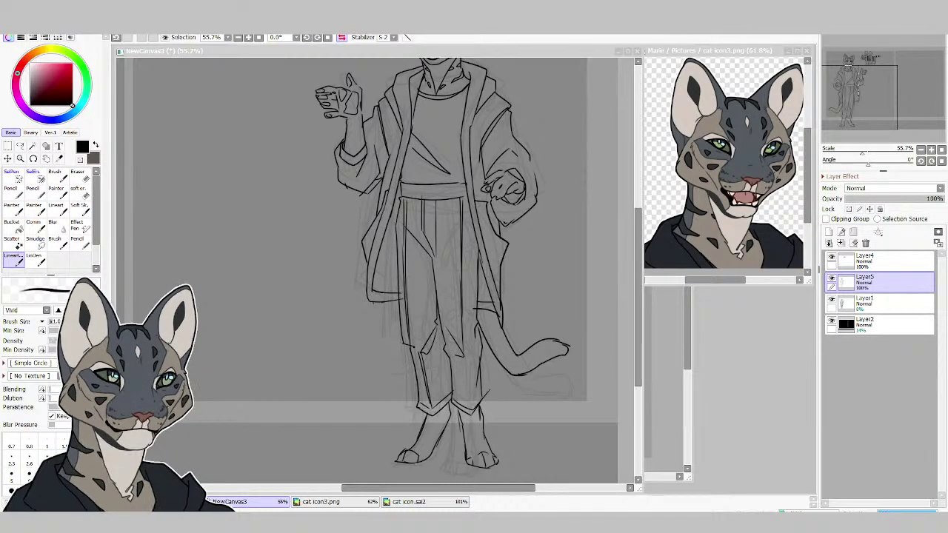
click(353, 366)
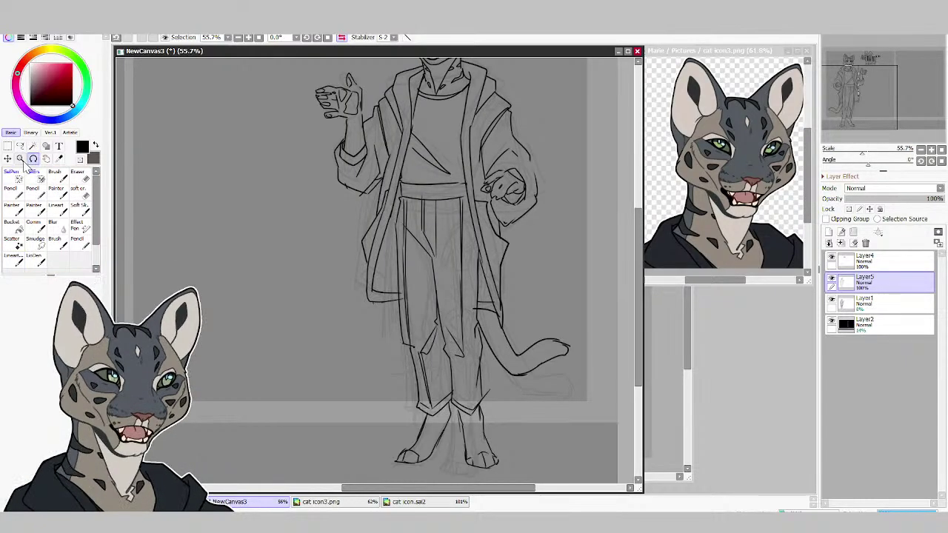
click(20, 159)
click(472, 310)
click(472, 302)
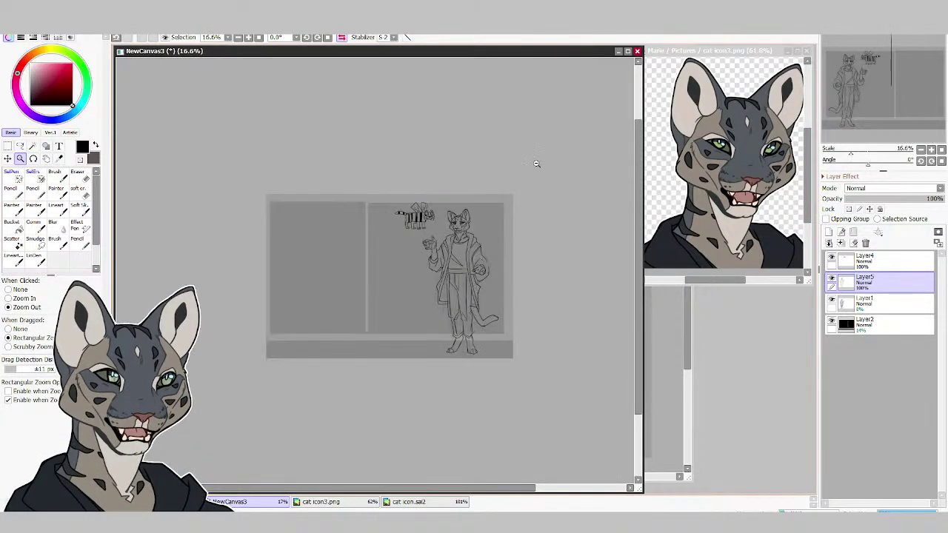
drag(516, 175, 327, 377)
mouse_move(566, 91)
mouse_down()
mouse_move(507, 145)
mouse_move(288, 413)
mouse_up()
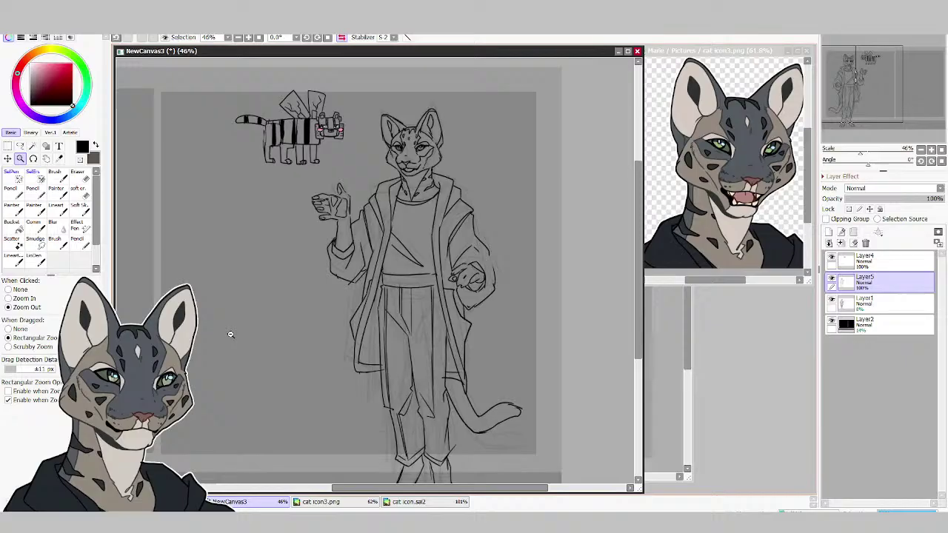
click(13, 259)
drag(489, 252, 493, 271)
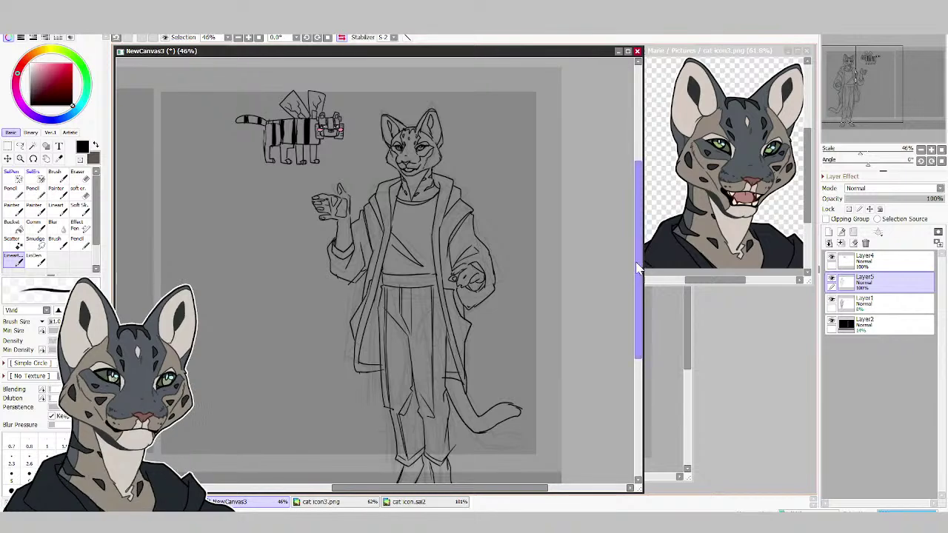
Erase the cat's mouth line and redraw it as a small open smile beneath the muzzle.
drag(638, 259, 638, 233)
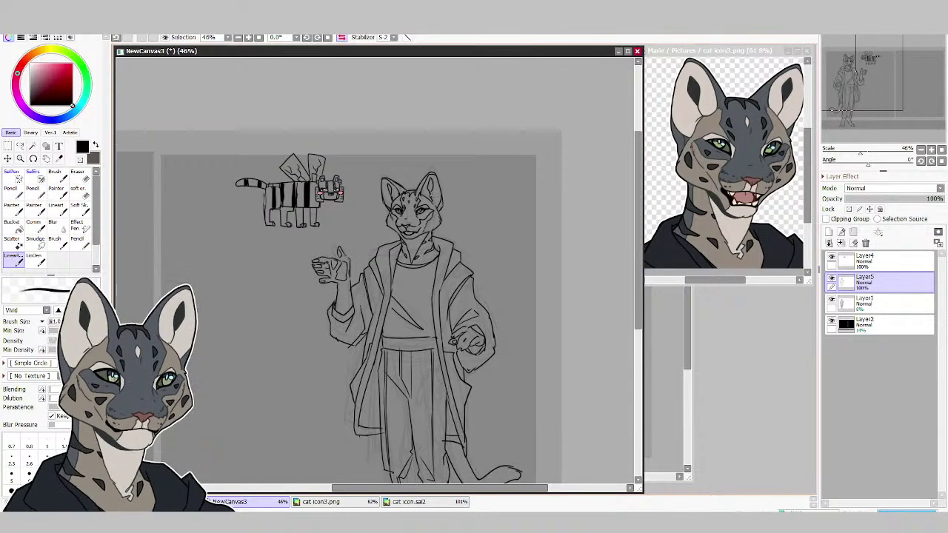
key(e)
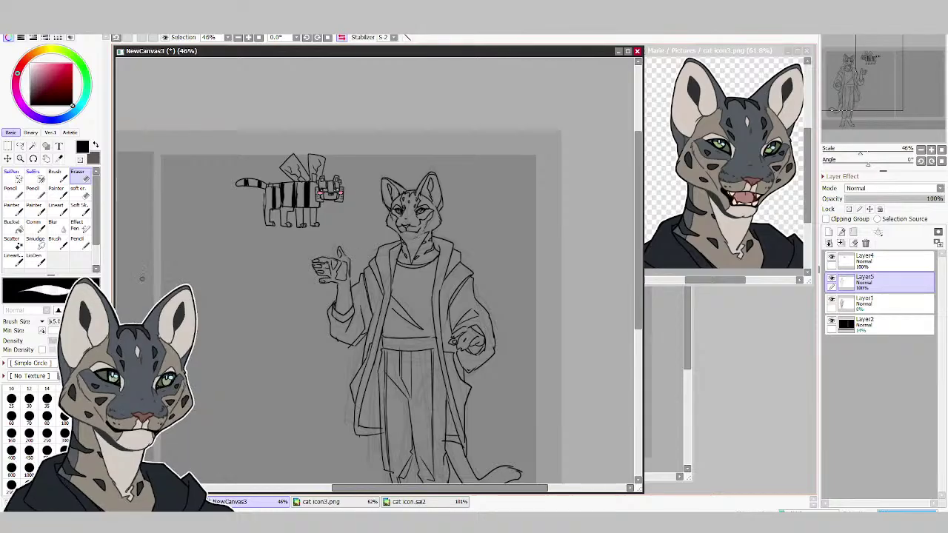
key(e)
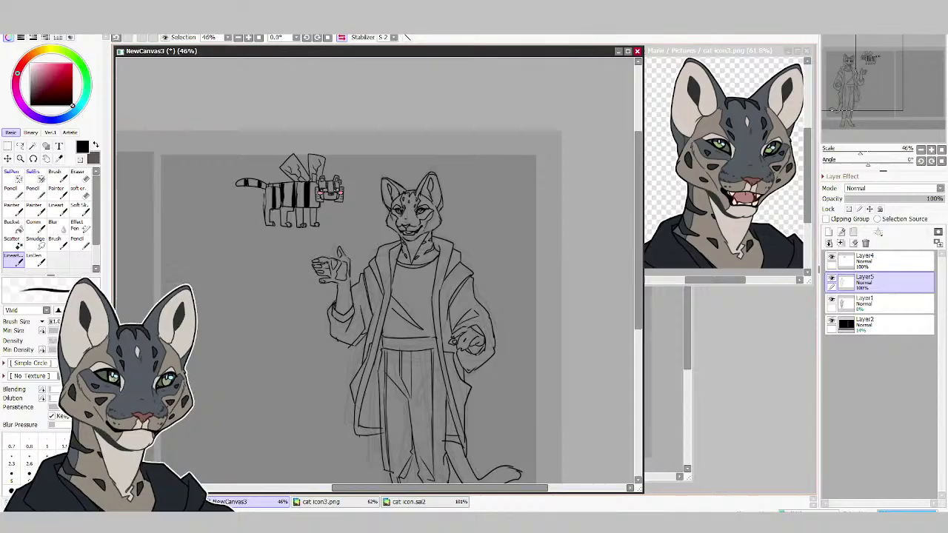
key(e)
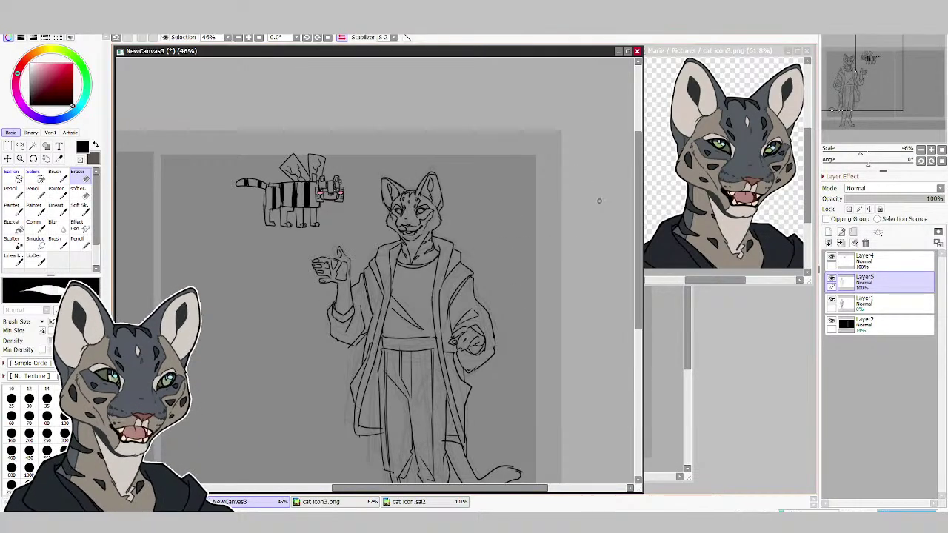
drag(638, 223, 634, 264)
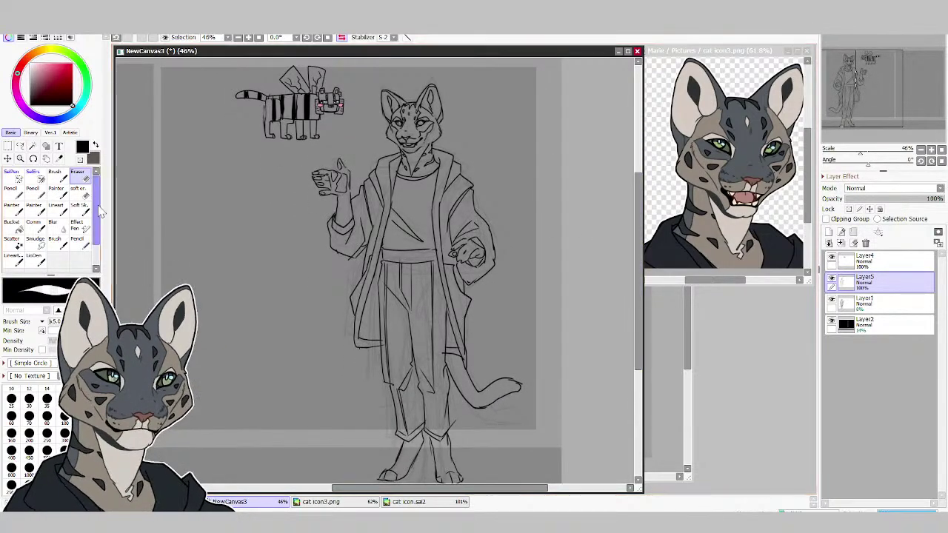
key(n)
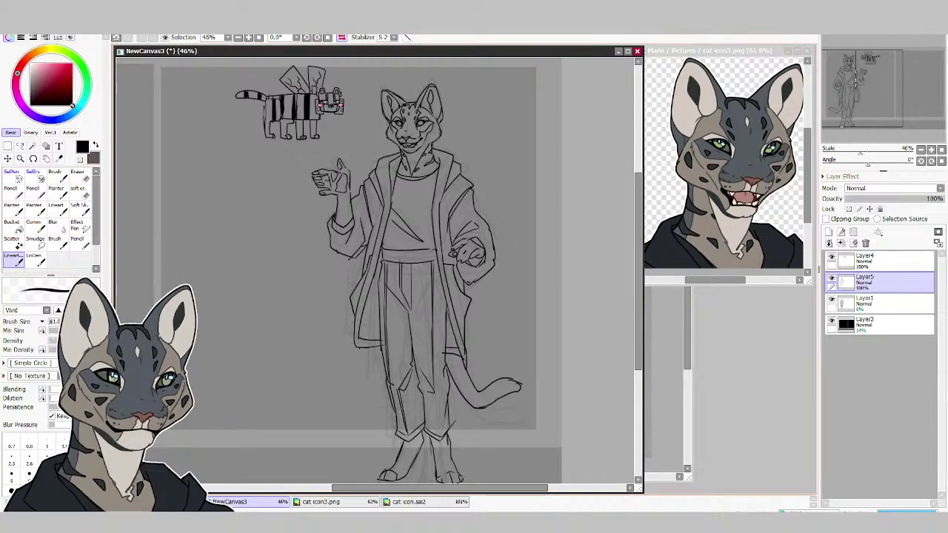
Ink a short line along the inner ankle of the leg nearest the tail, just below the trouser hem.
key(e)
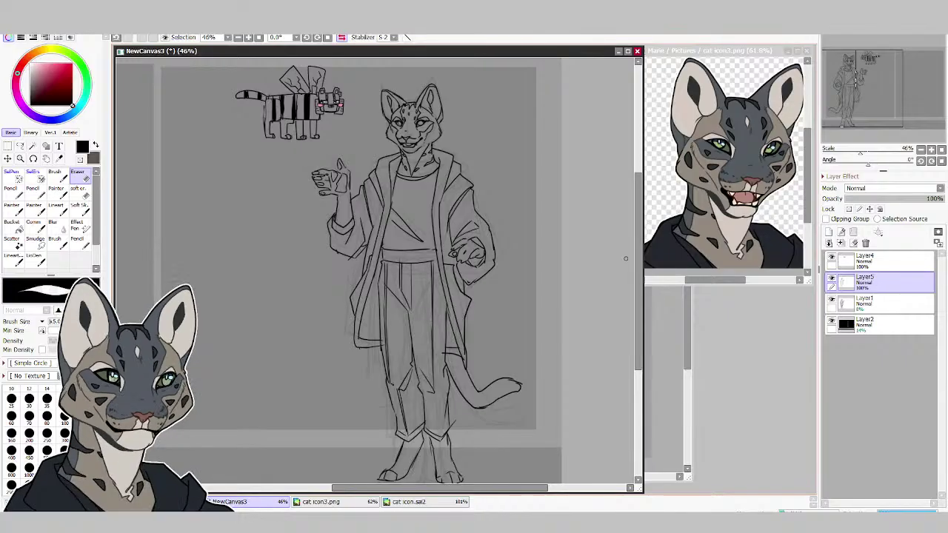
mouse_move(635, 260)
mouse_down()
mouse_move(635, 237)
mouse_move(633, 277)
mouse_up()
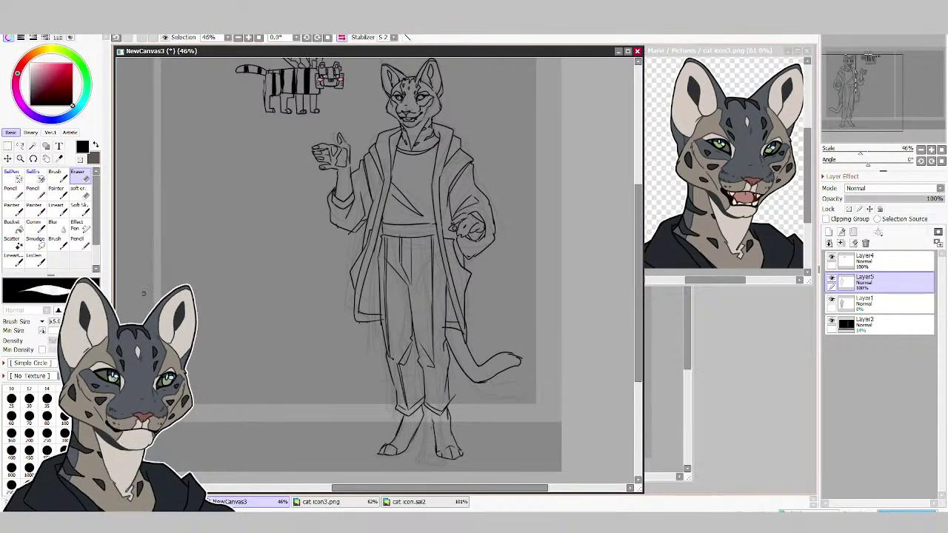
click(15, 260)
drag(432, 411, 433, 423)
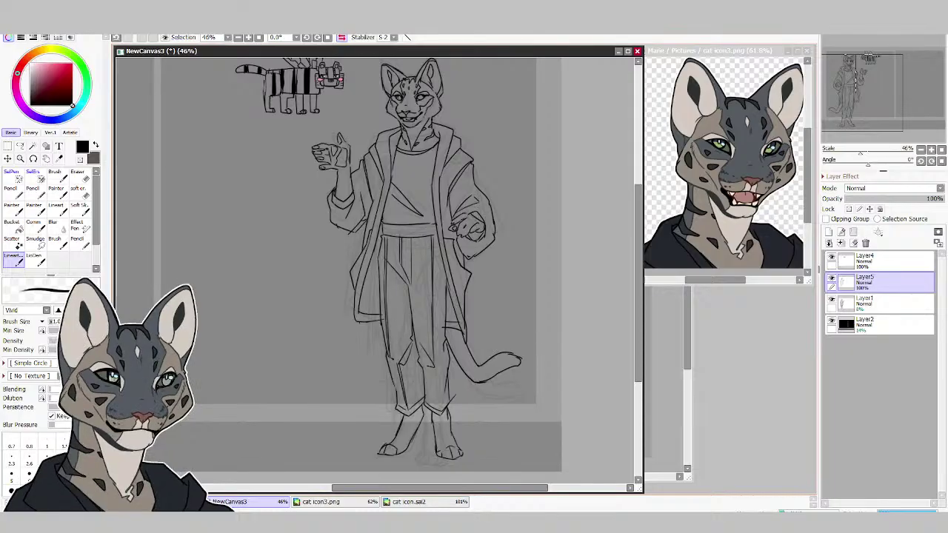
key(e)
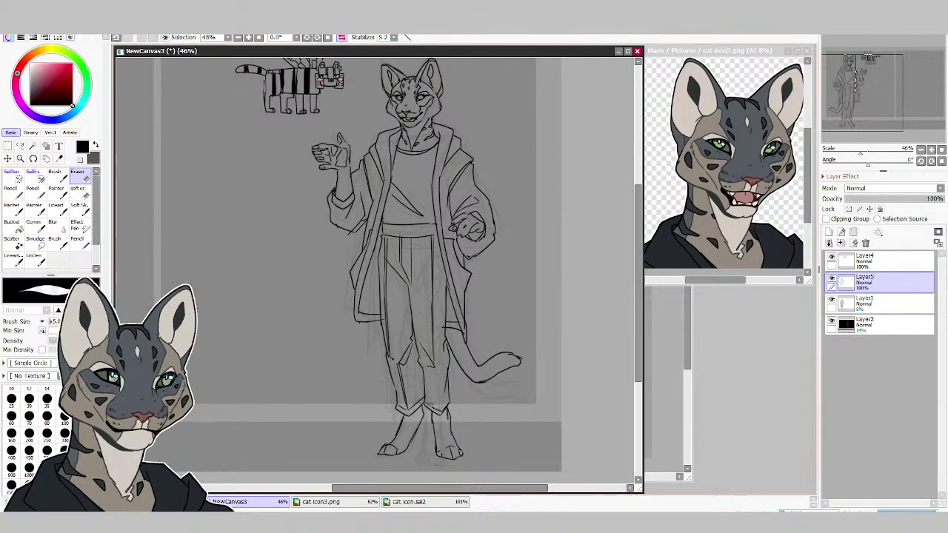
key(n)
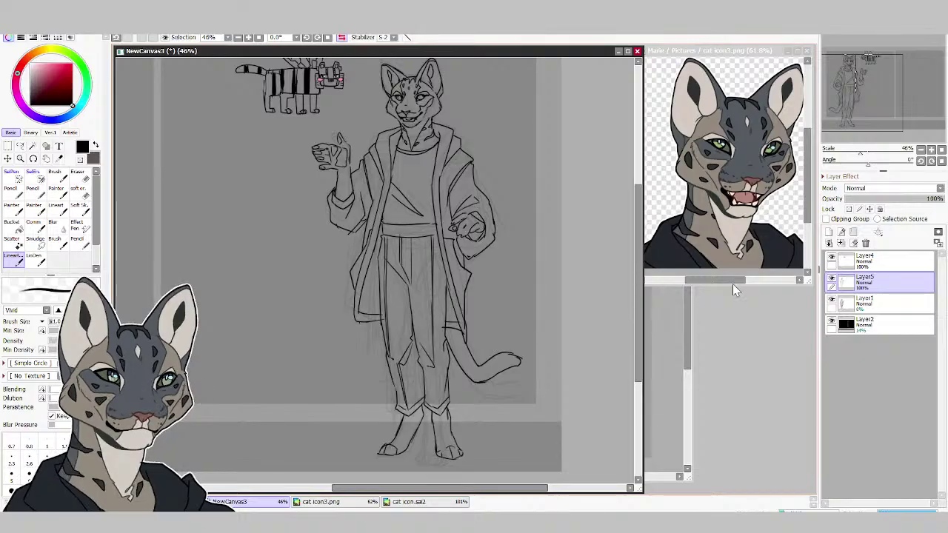
Mirror the canvas view and enlarge the standing cat's head and upper body to check the linework for corrections.
mouse_move(639, 341)
mouse_down()
mouse_move(633, 318)
mouse_move(639, 351)
mouse_move(638, 341)
mouse_up()
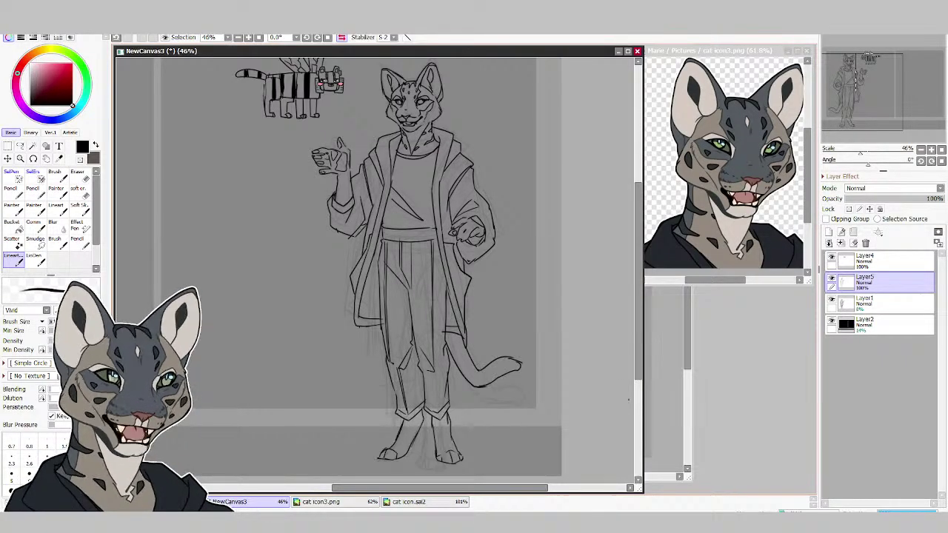
drag(491, 427, 519, 427)
click(259, 38)
click(21, 158)
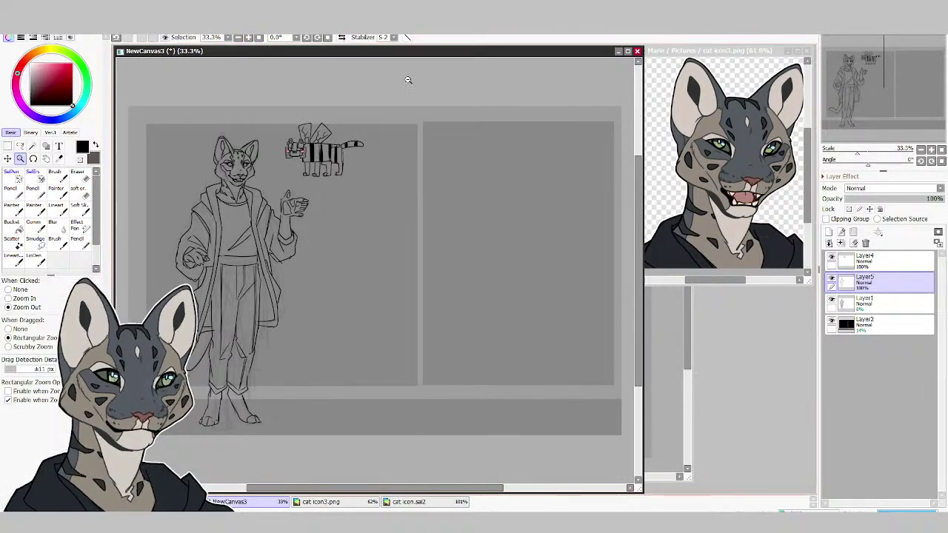
mouse_move(417, 95)
mouse_down()
mouse_move(206, 337)
mouse_move(154, 418)
mouse_move(154, 353)
mouse_up()
key(e)
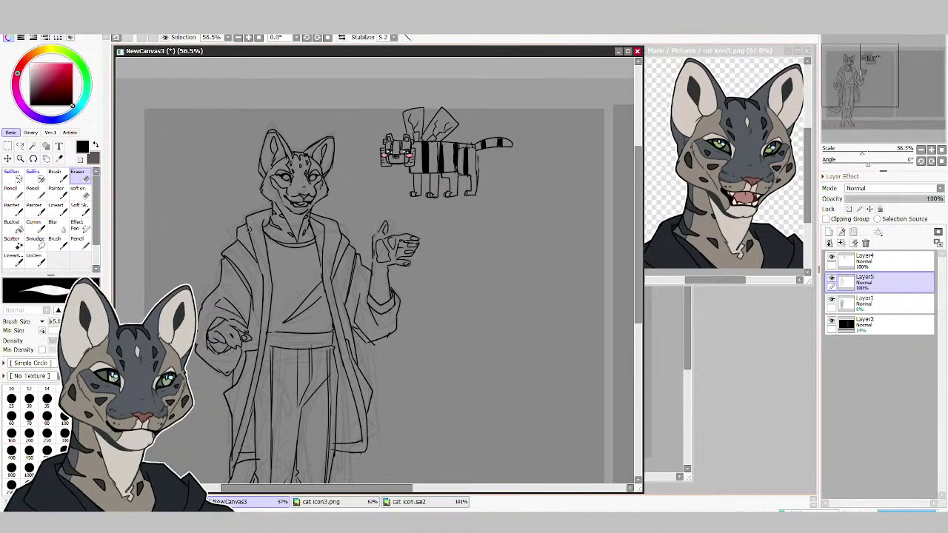
Hide the rough sketch layer Layer1 and touch up stray lines in the full-body character's line art.
key(n)
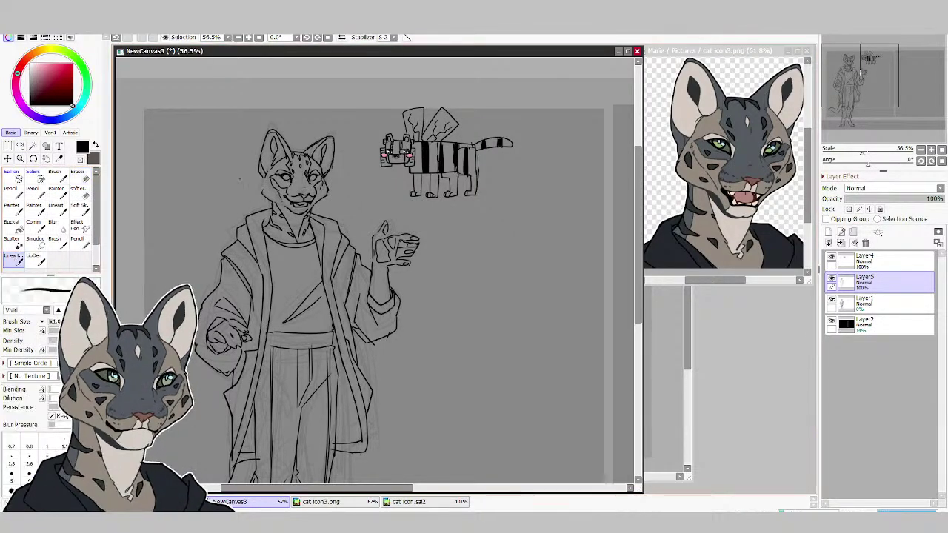
click(831, 301)
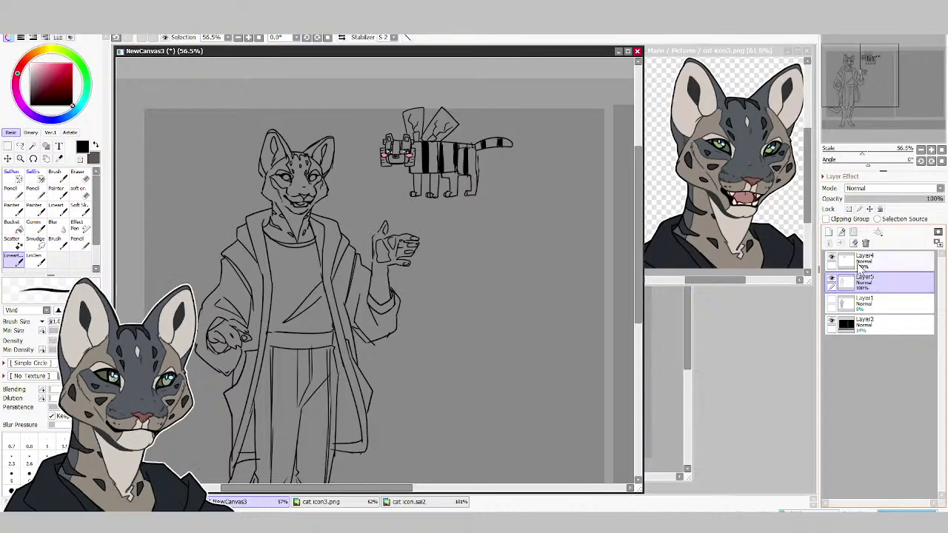
key(minus)
key(minus)
click(20, 158)
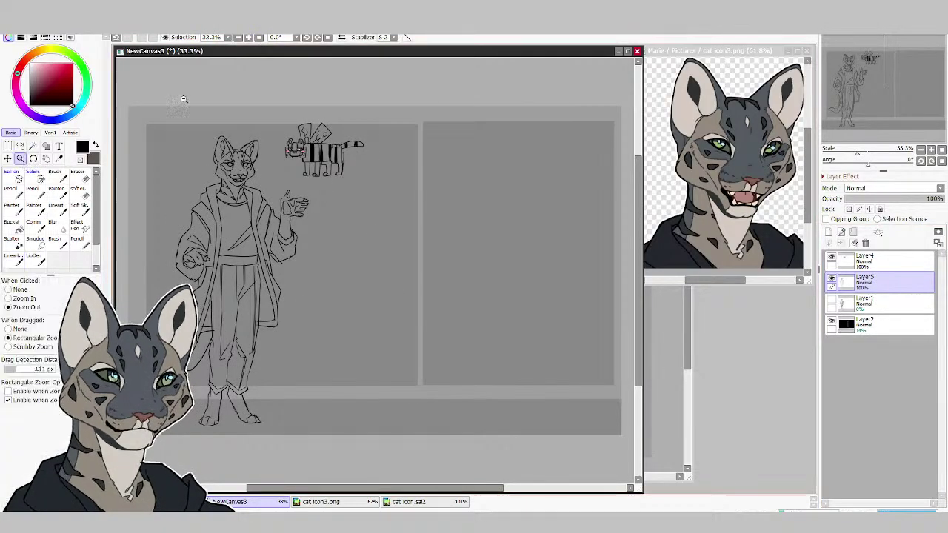
drag(137, 96, 429, 433)
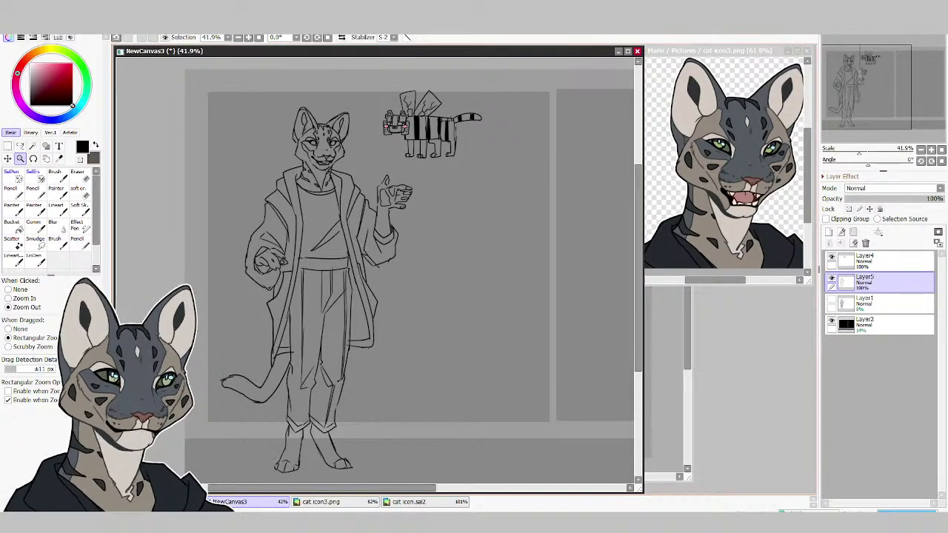
click(14, 256)
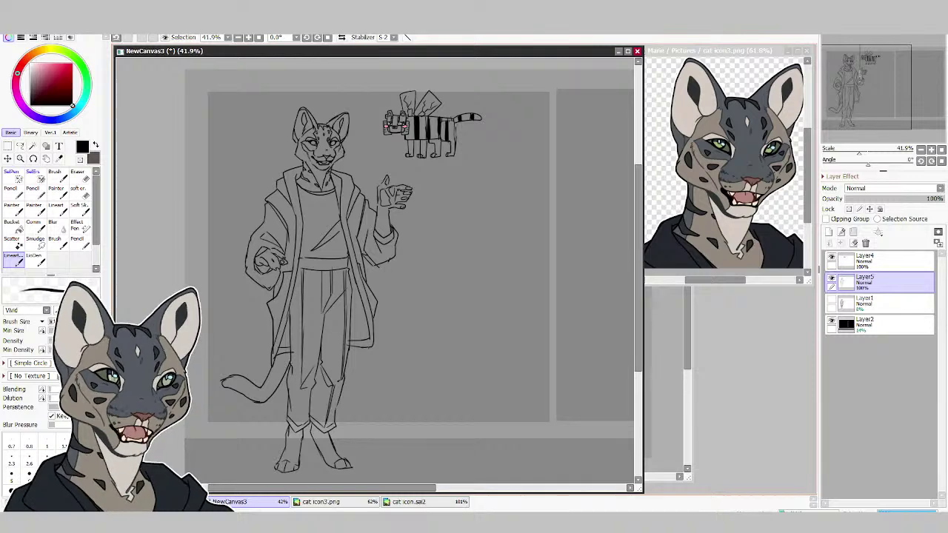
key(e)
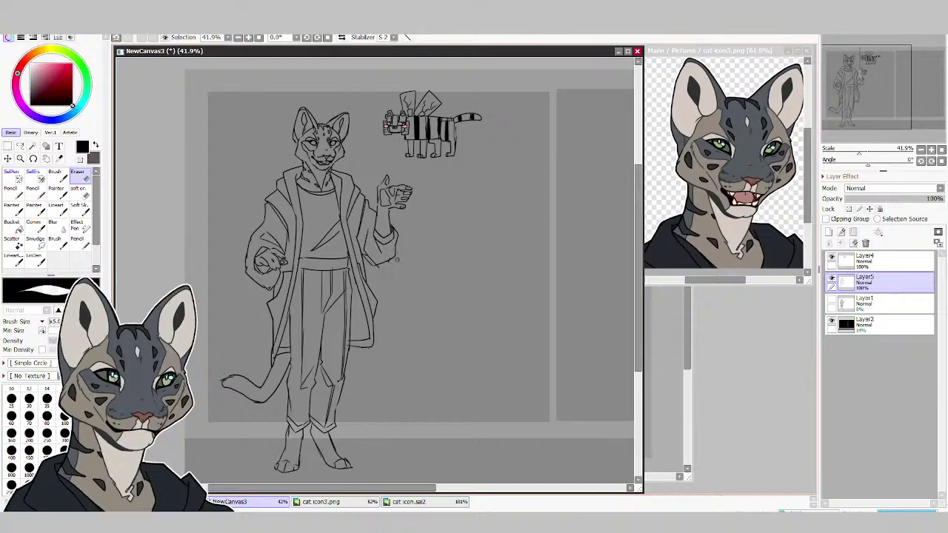
key(l)
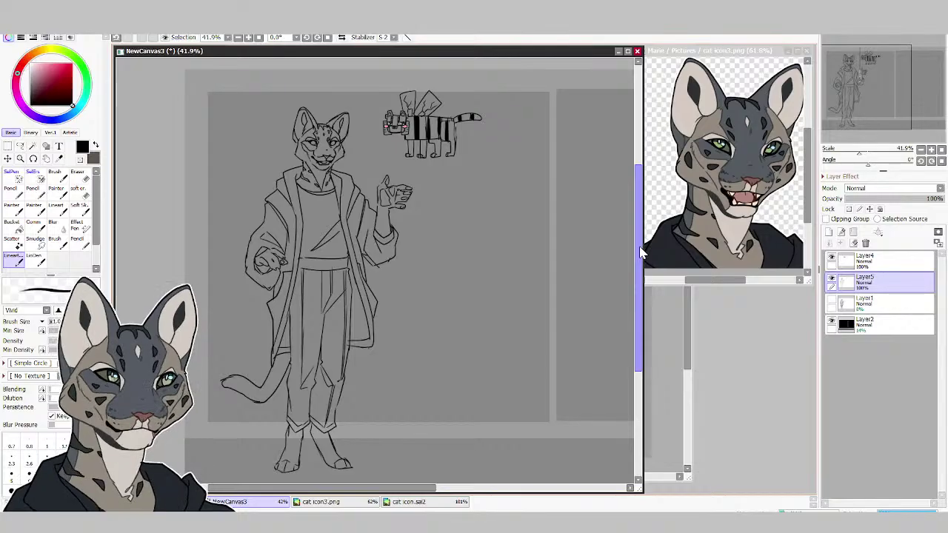
Select the area outside the character, remove the raised arm and hand from the selection, and invert it.
drag(638, 251, 638, 248)
click(33, 147)
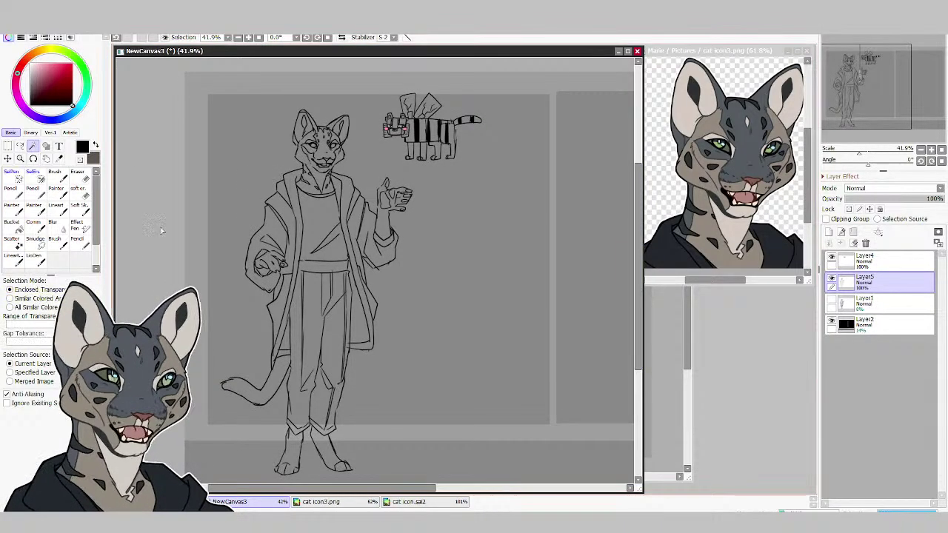
click(257, 165)
click(33, 176)
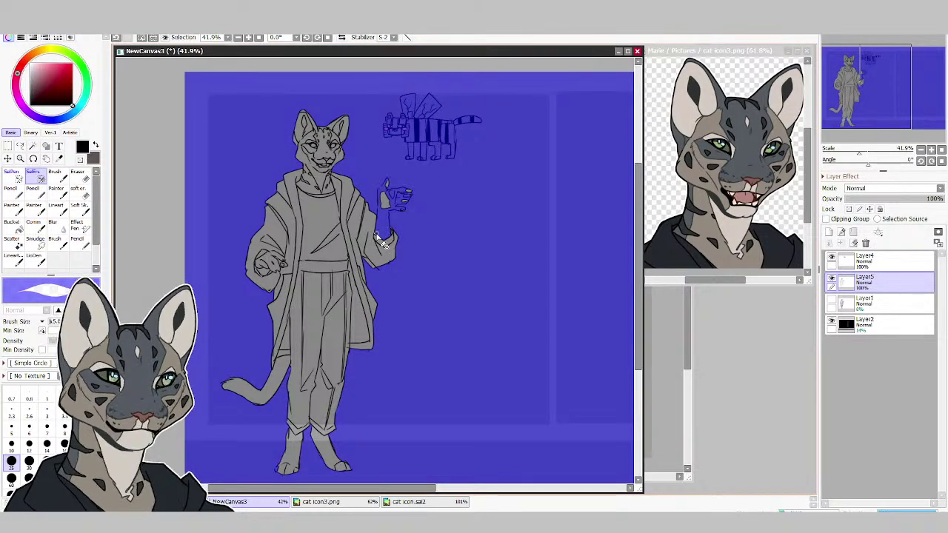
drag(381, 240, 385, 189)
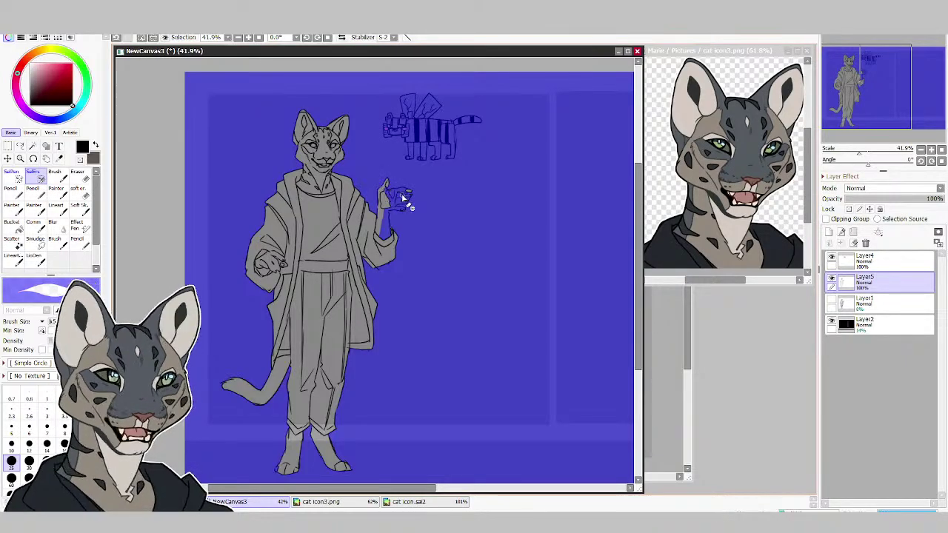
mouse_move(390, 193)
mouse_down()
mouse_move(406, 198)
mouse_move(395, 197)
mouse_move(399, 217)
mouse_move(382, 246)
mouse_up()
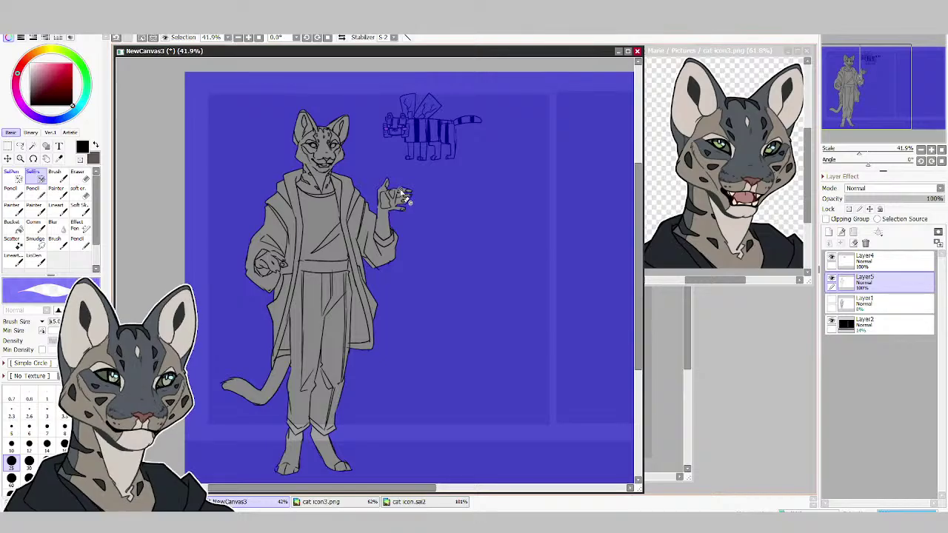
click(154, 38)
Add a layer beneath the line art, fill the selected silhouette with a muted grey-brown, and deselect.
click(21, 242)
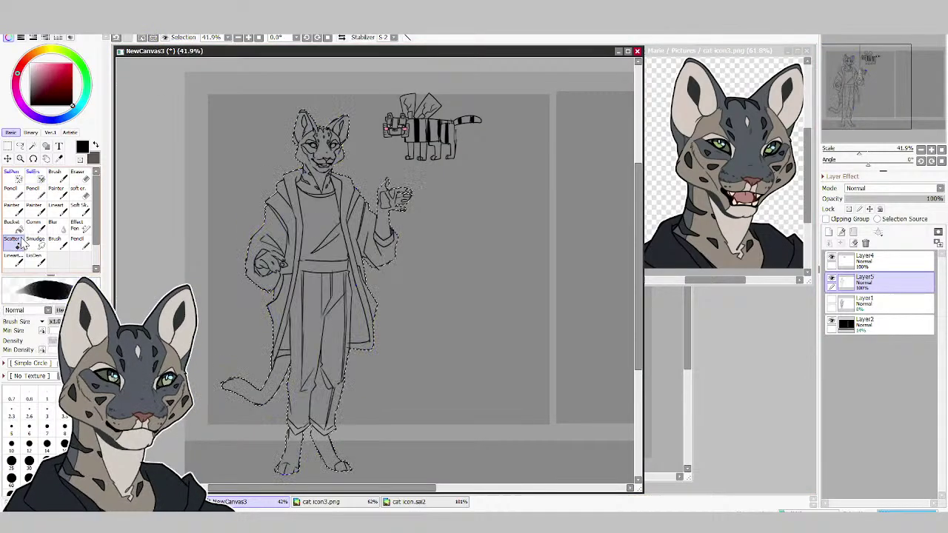
click(11, 222)
click(881, 302)
click(829, 232)
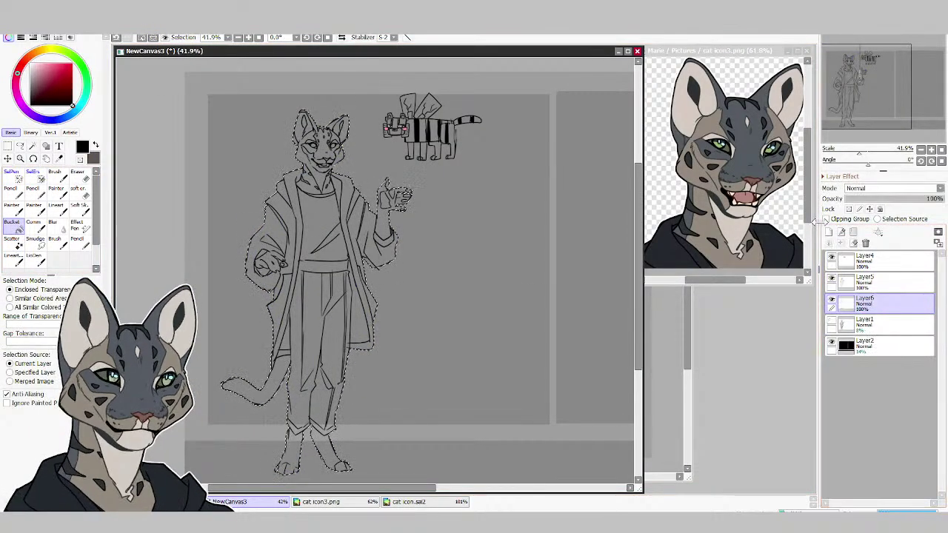
click(32, 54)
click(34, 80)
click(332, 209)
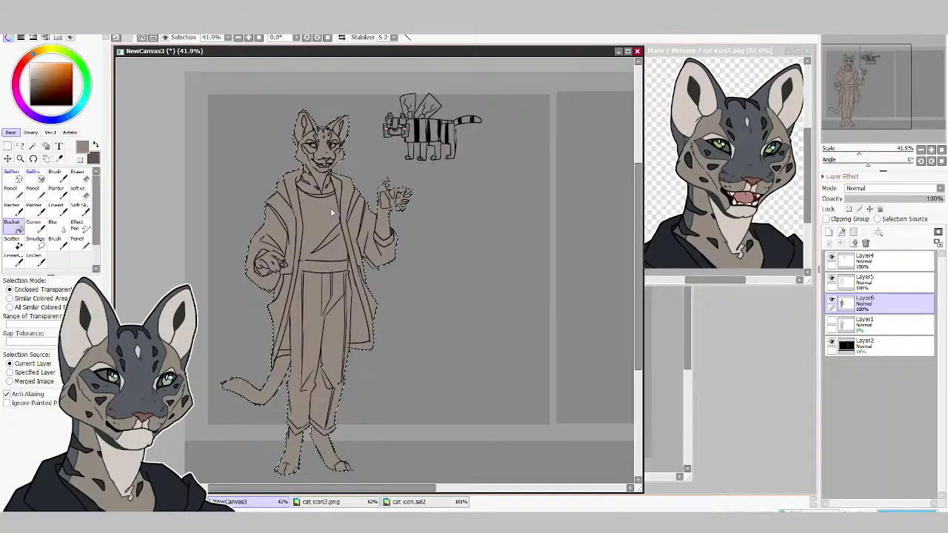
click(142, 38)
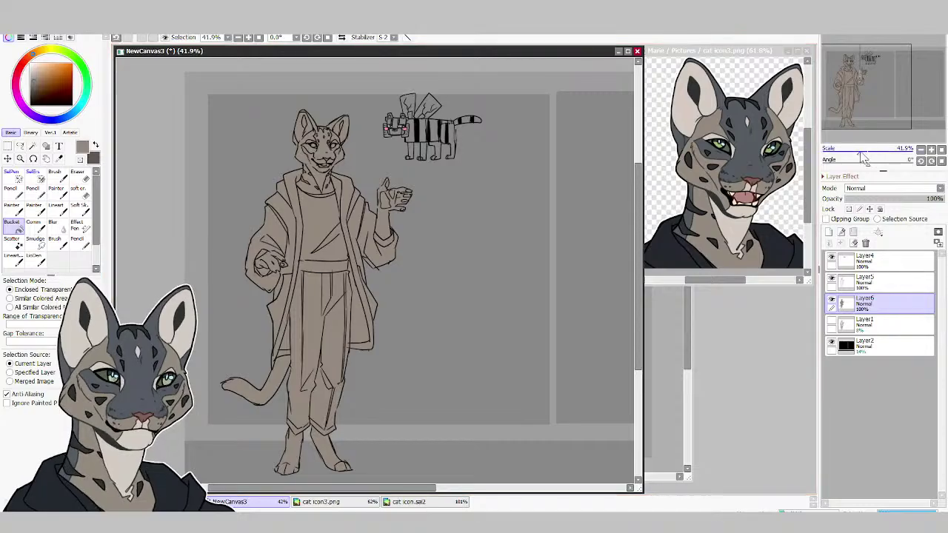
Create a folder clipped to the base fill with a new layer inside, and sample dark blue-grey from the reference's fur.
click(852, 232)
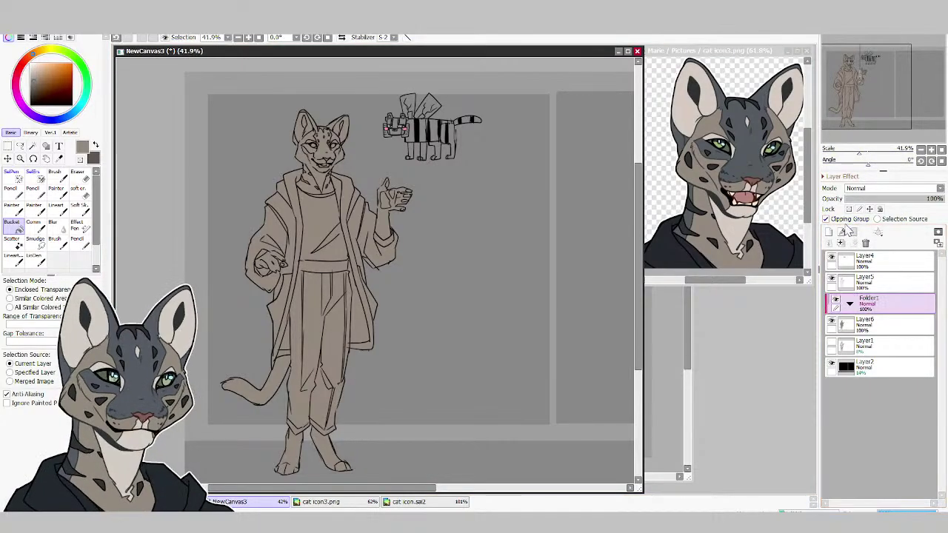
click(829, 232)
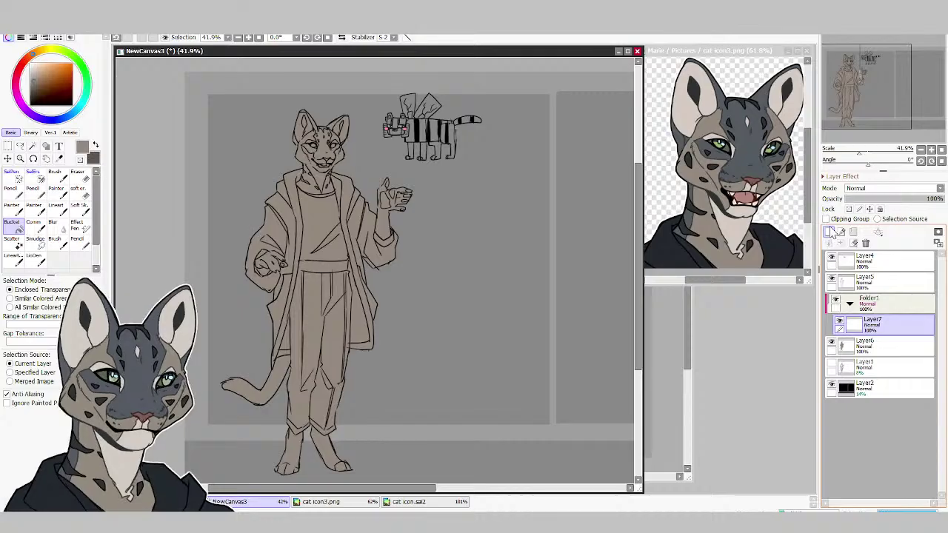
key(ctrl+alt+space)
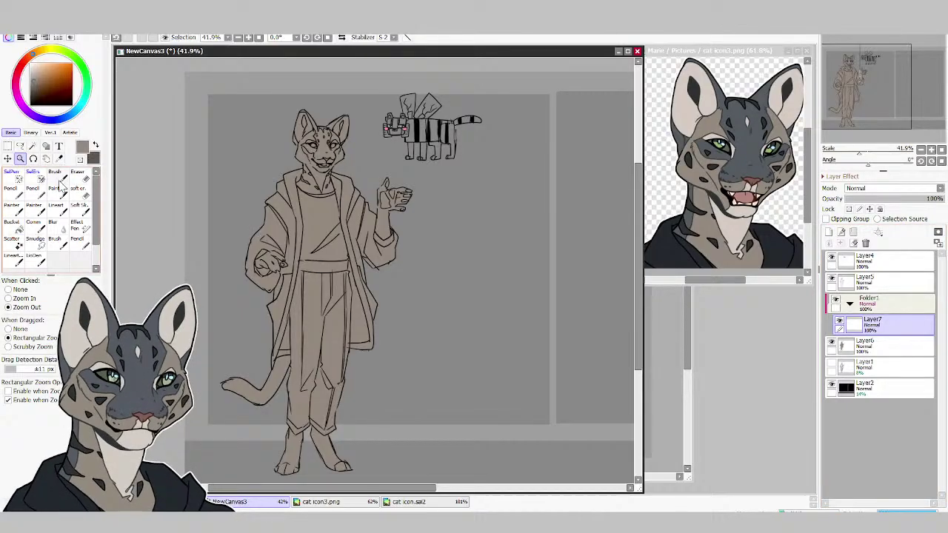
click(425, 331)
drag(503, 158, 284, 436)
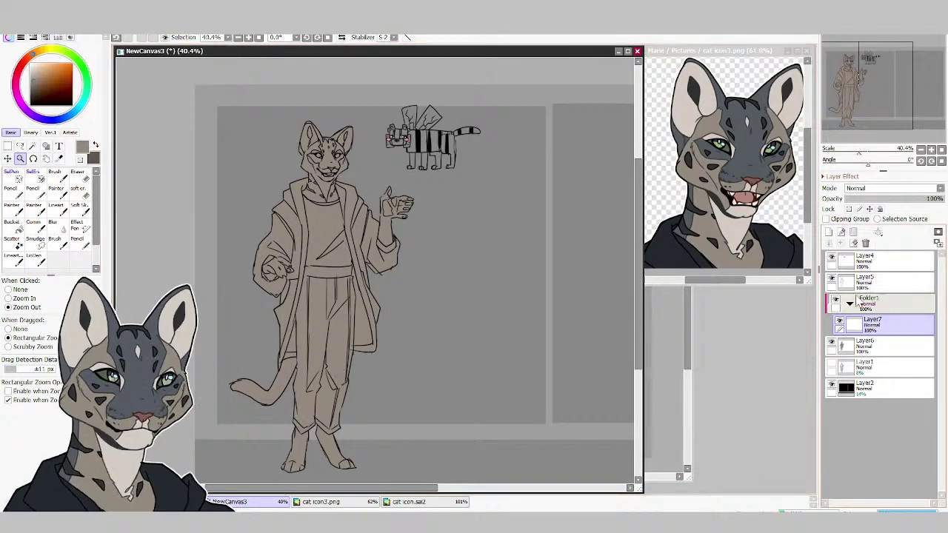
drag(530, 66, 171, 361)
click(12, 209)
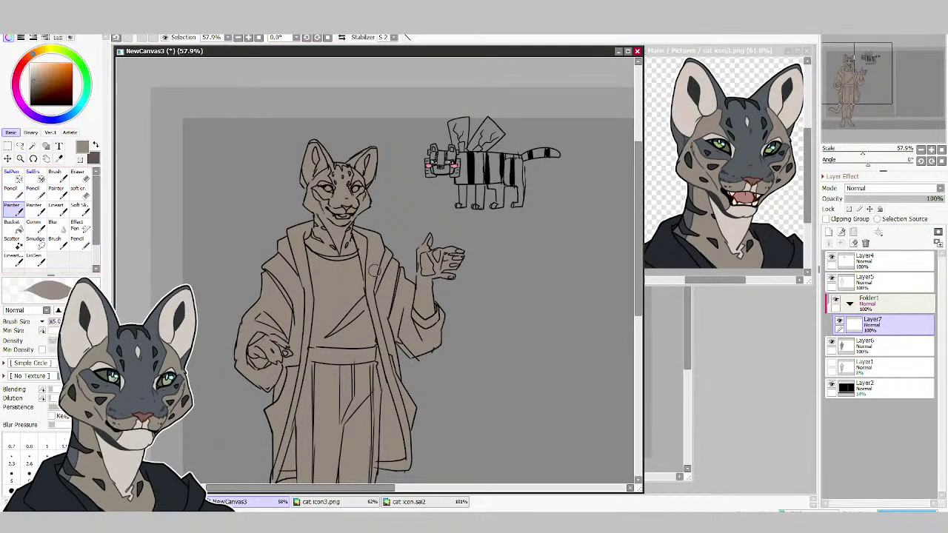
click(739, 155)
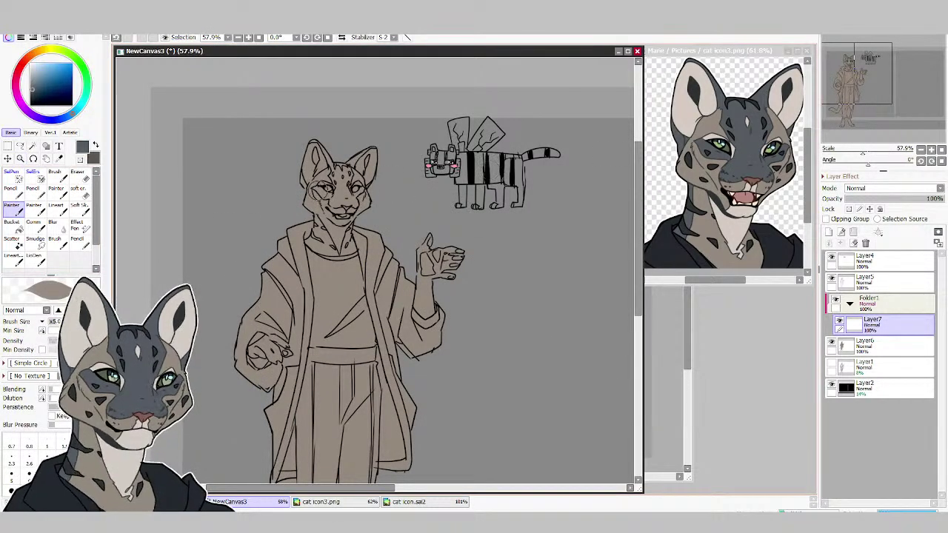
Erase the forehead and neck markings from line art layer Layer5 and redraw the neck stripes in black.
click(77, 174)
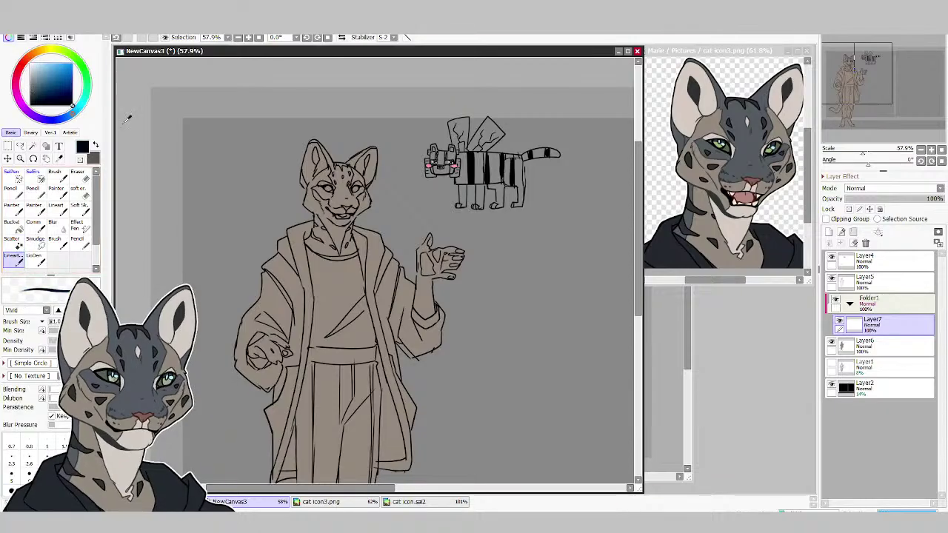
click(873, 280)
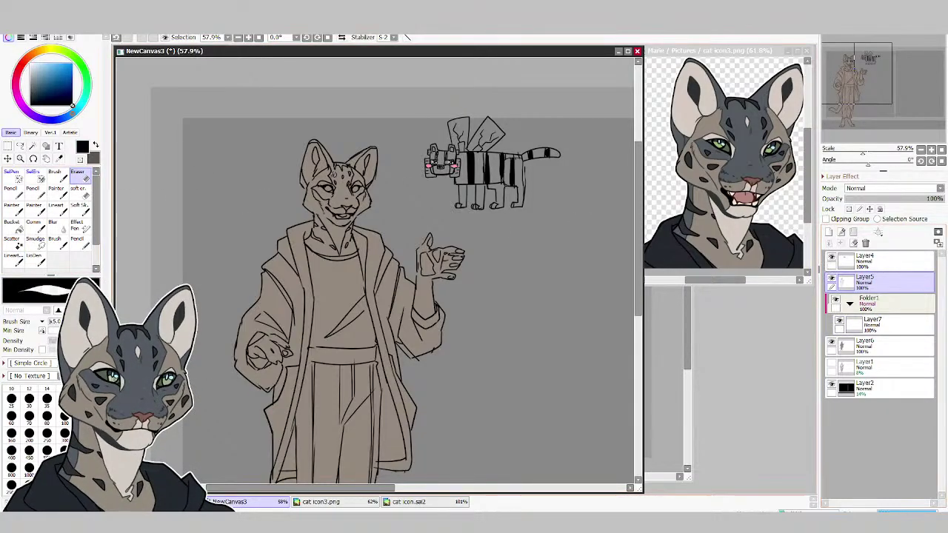
mouse_move(337, 185)
mouse_down()
mouse_move(335, 168)
mouse_move(349, 179)
mouse_up()
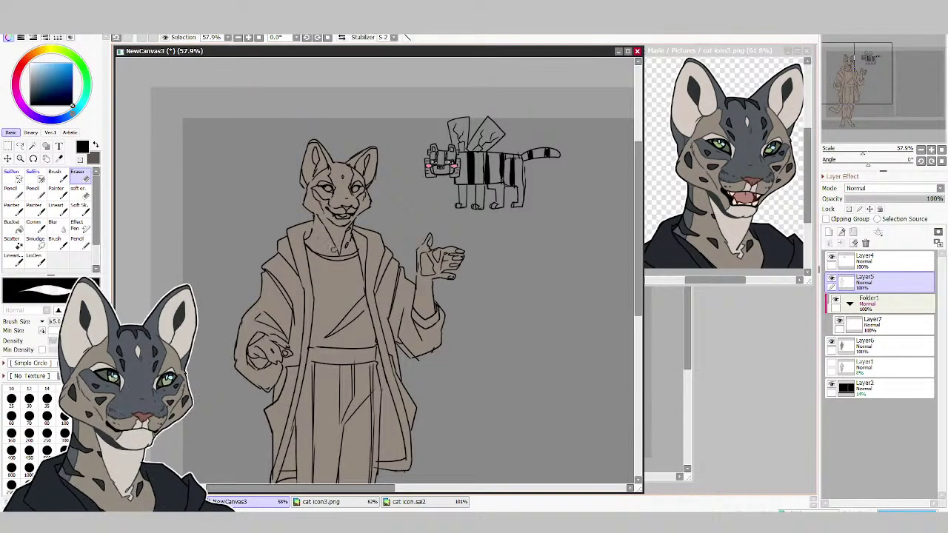
click(13, 258)
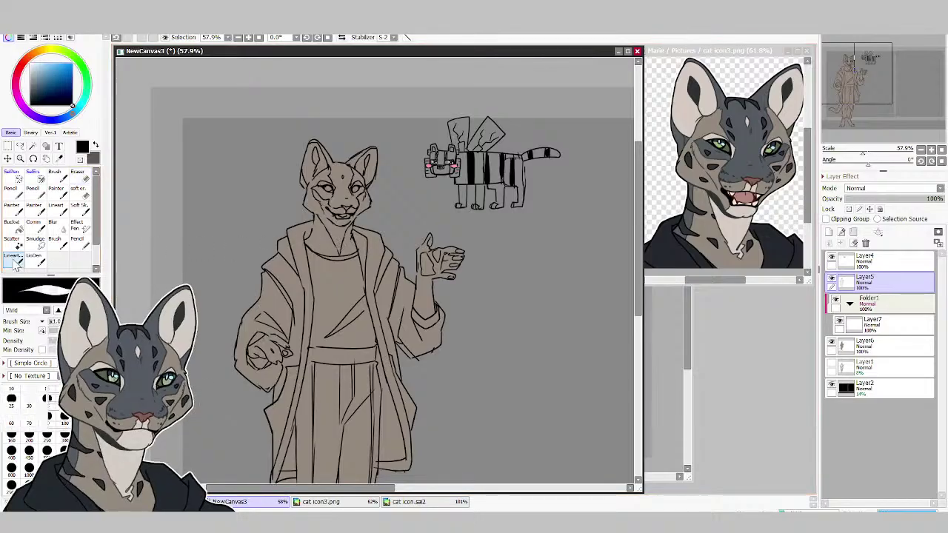
drag(318, 223, 318, 242)
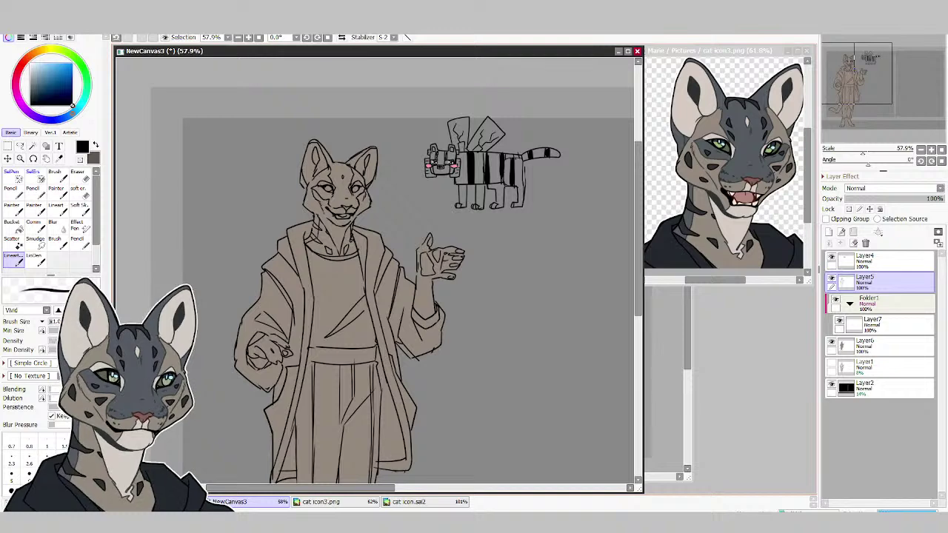
key(e)
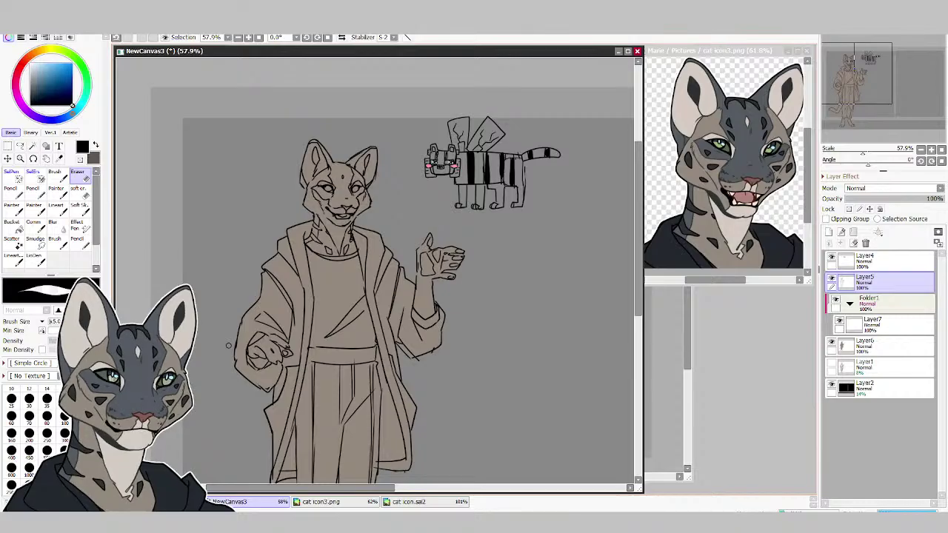
Fill the gap at the toes of the foot nearest the tail with the sampled base colour on Layer6.
drag(638, 207, 624, 312)
click(13, 209)
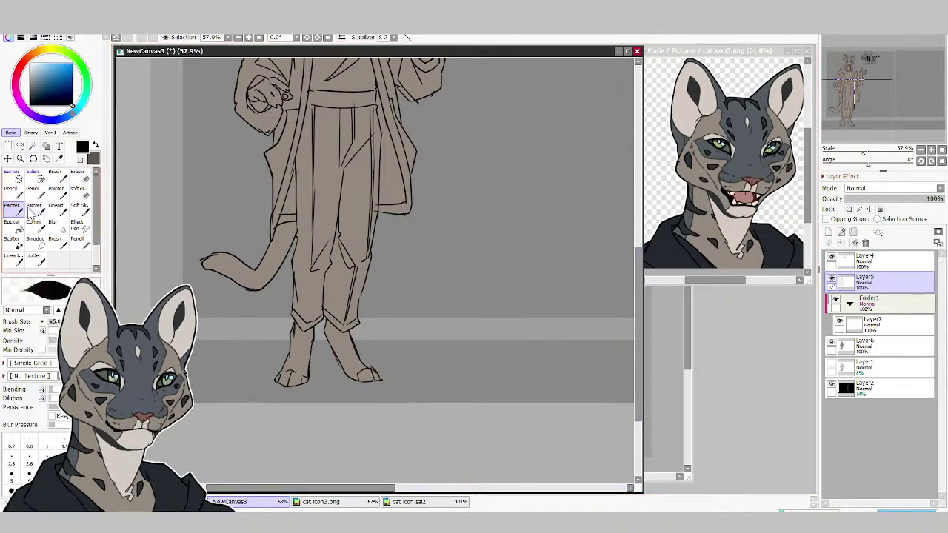
alt+click(294, 341)
click(862, 345)
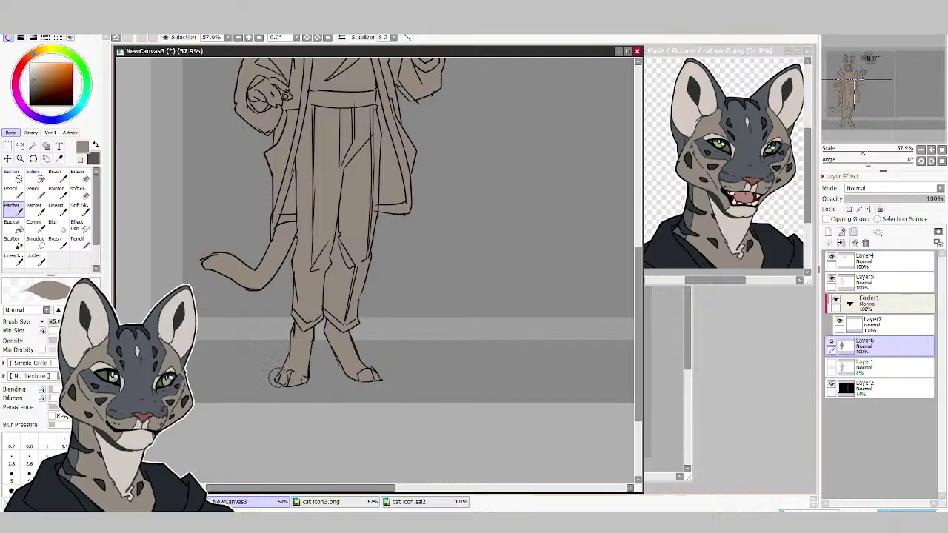
drag(277, 378, 287, 377)
Draw toe lines on both feet and stripe markings along the tail on Layer5, and flip the canvas view horizontally.
click(13, 256)
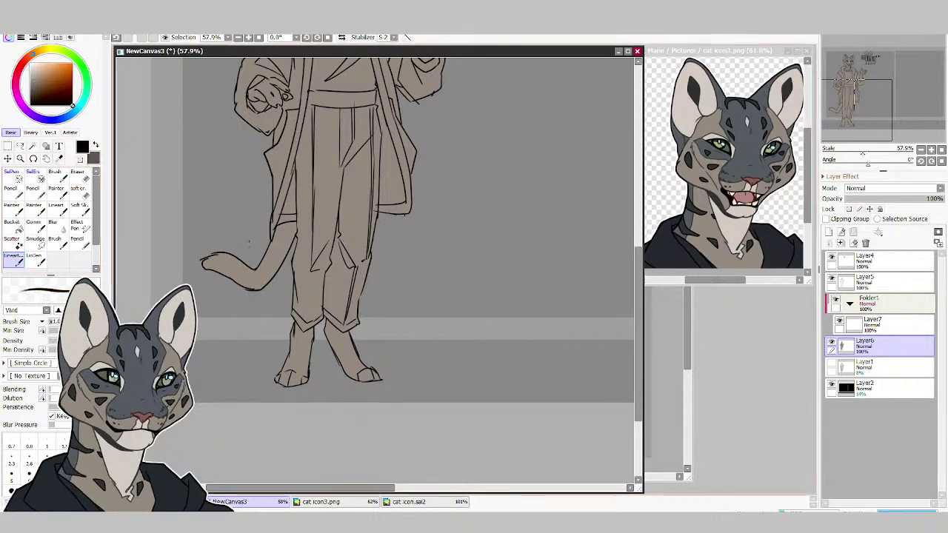
click(876, 322)
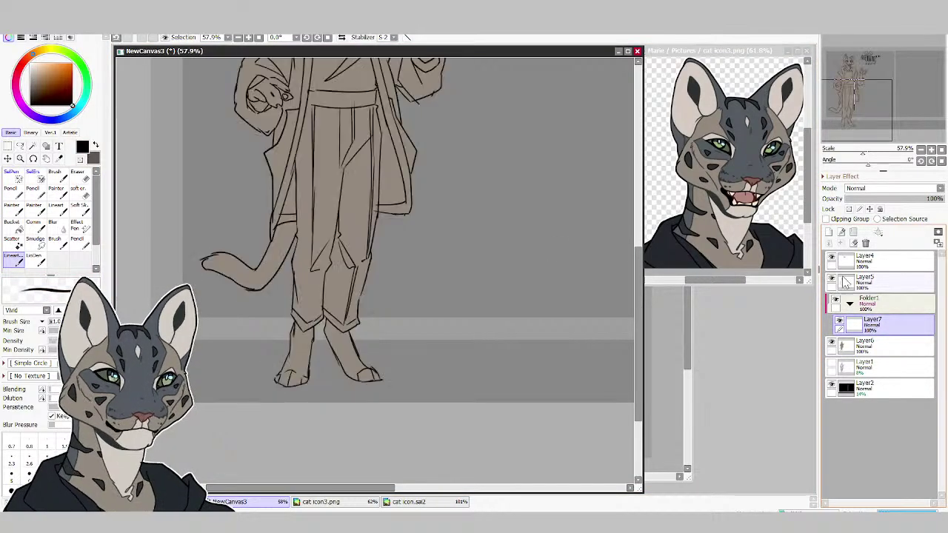
click(870, 281)
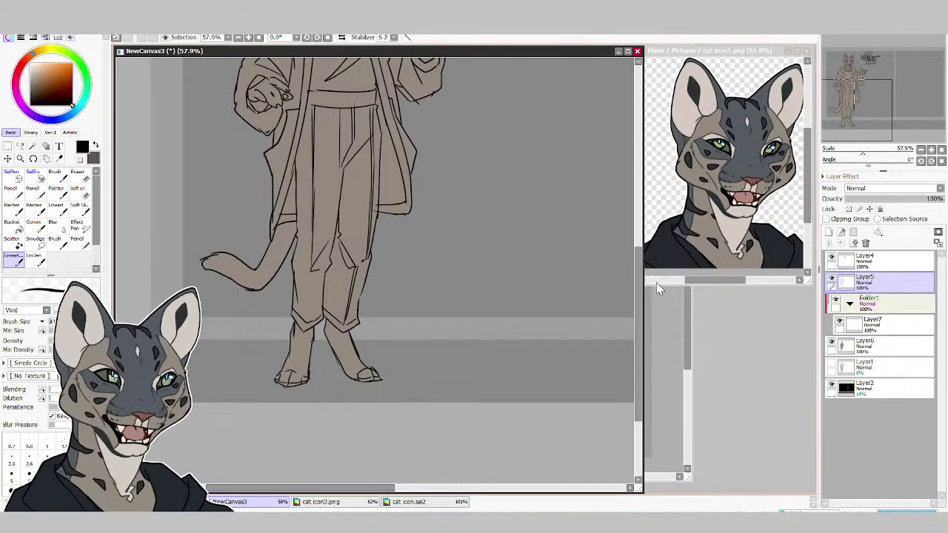
drag(637, 305, 630, 268)
scroll(629, 270, down, 2)
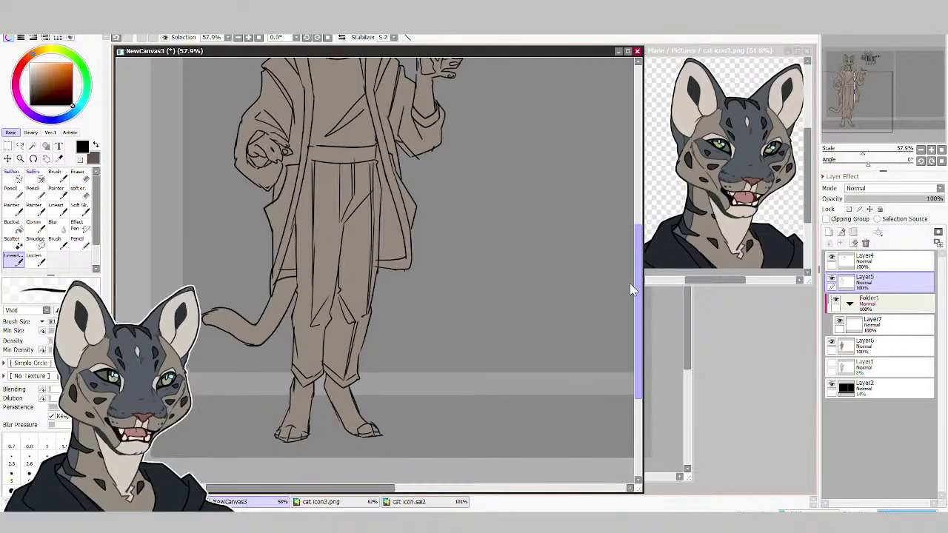
scroll(629, 254, up, 3)
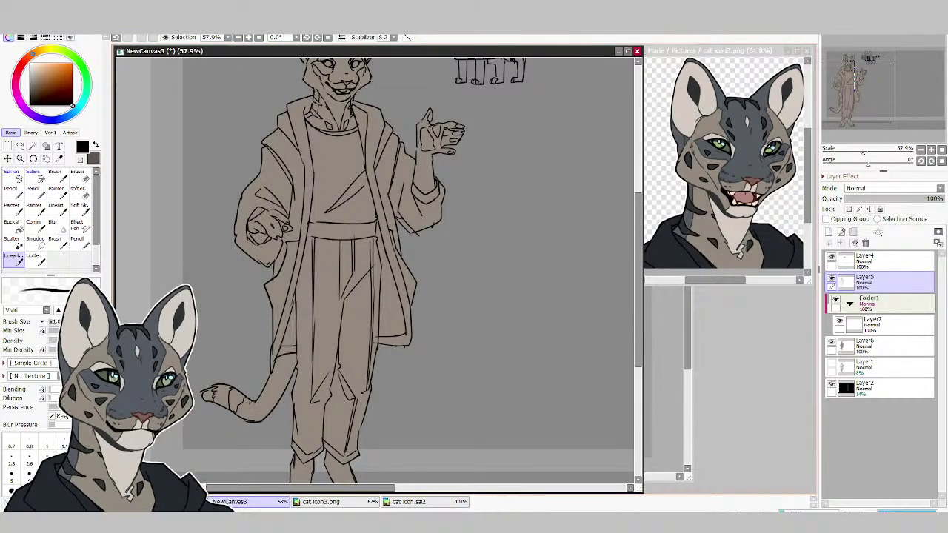
mouse_move(251, 400)
mouse_down()
mouse_move(253, 414)
mouse_move(271, 411)
mouse_up()
key(h)
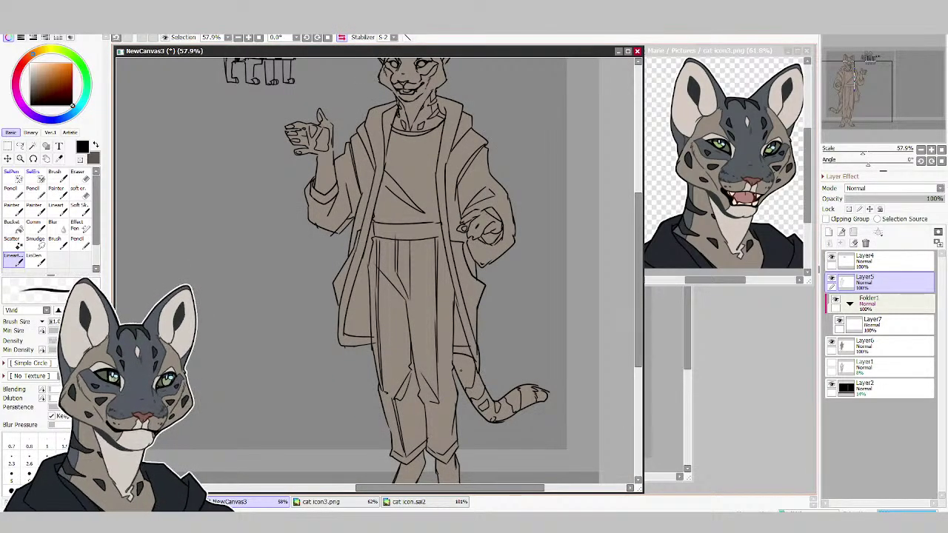
Add another stripe marking at the tail's base on Layer5 and flip the canvas view back to its original orientation.
drag(458, 360, 462, 372)
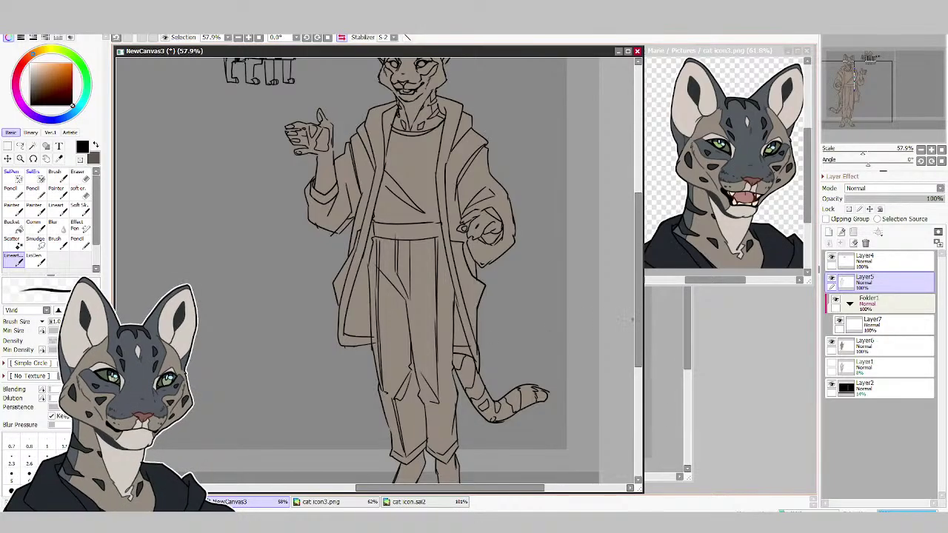
drag(637, 320, 638, 269)
click(341, 37)
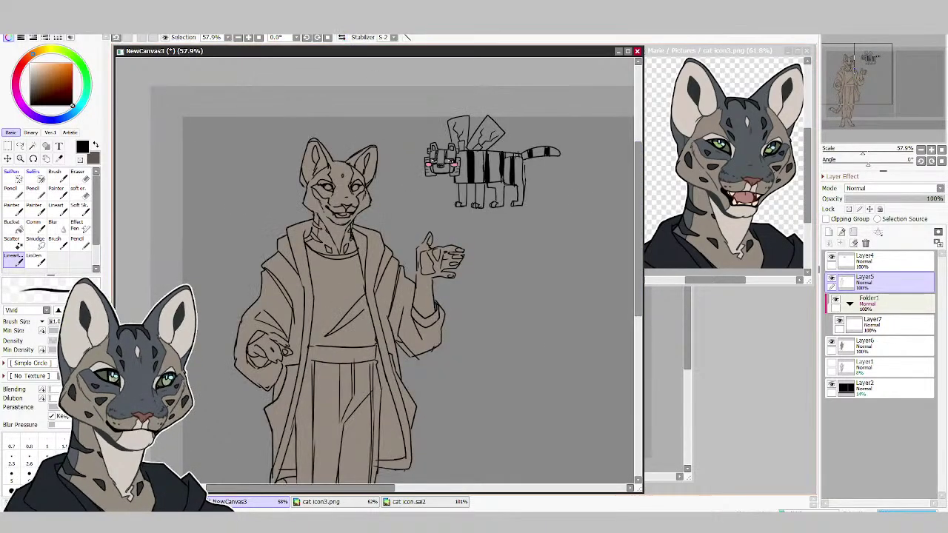
Draw the forehead spot markings in black on Layer5, following the reference icon, and erase stray bits of line.
scroll(392, 297, up, 2)
key(e)
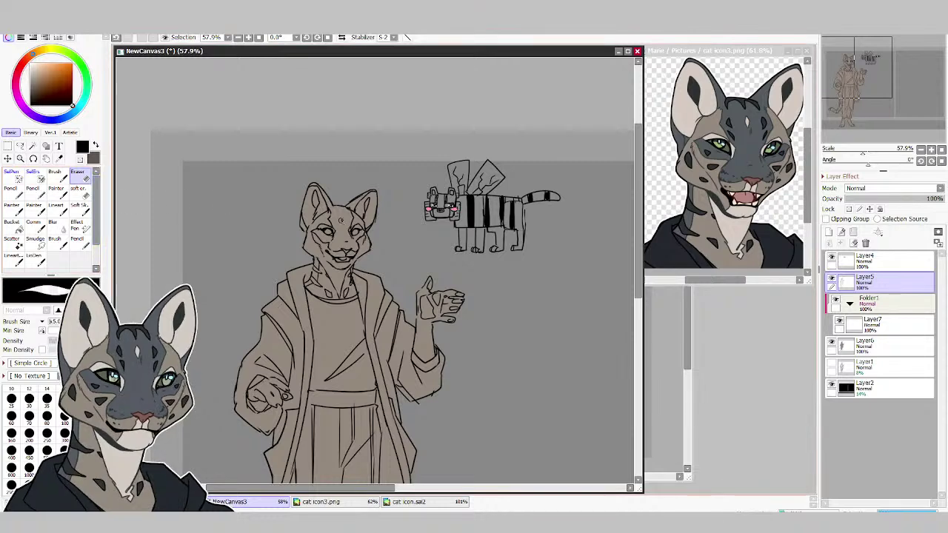
click(13, 256)
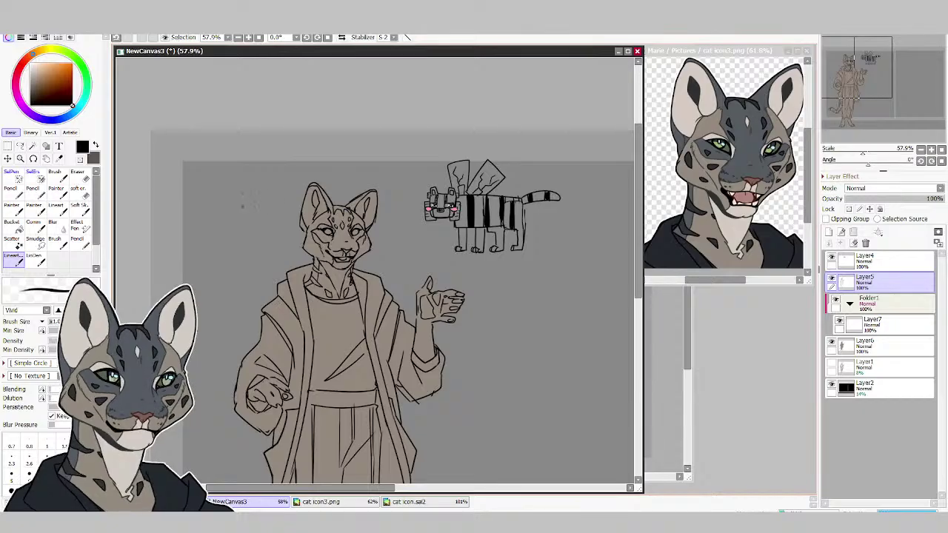
key(e)
drag(342, 210, 349, 207)
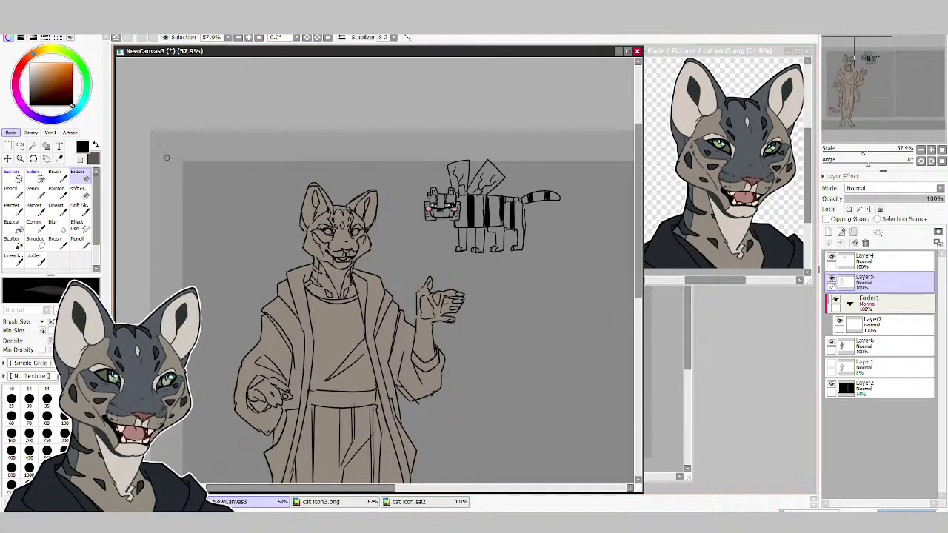
Draw the spot markings on both cheeks in black on line art layer Layer5.
click(20, 159)
click(431, 291)
click(432, 291)
click(432, 291)
click(431, 291)
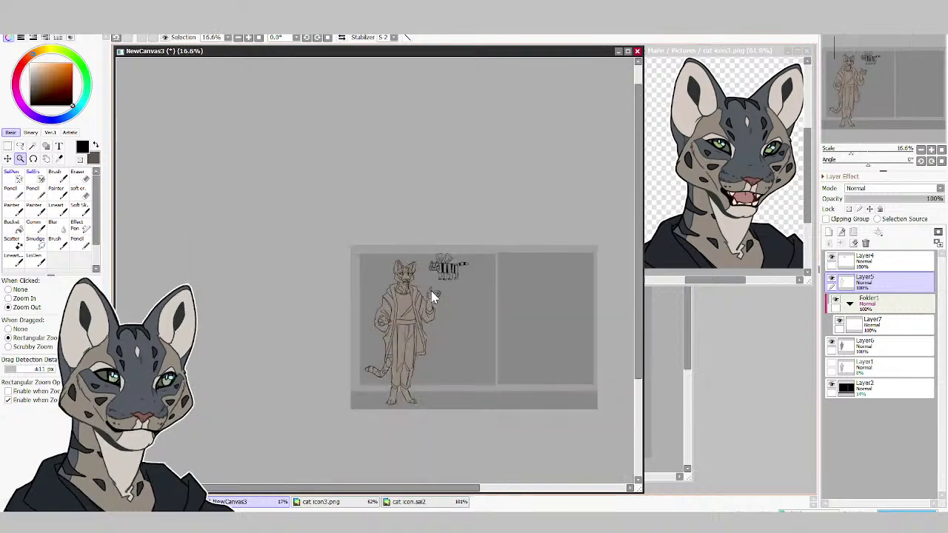
drag(485, 234, 353, 370)
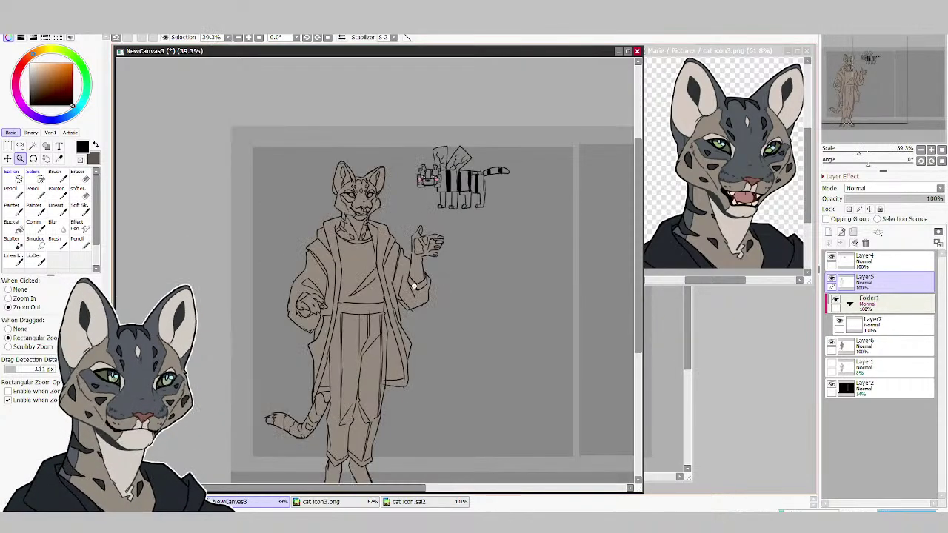
drag(545, 110, 222, 483)
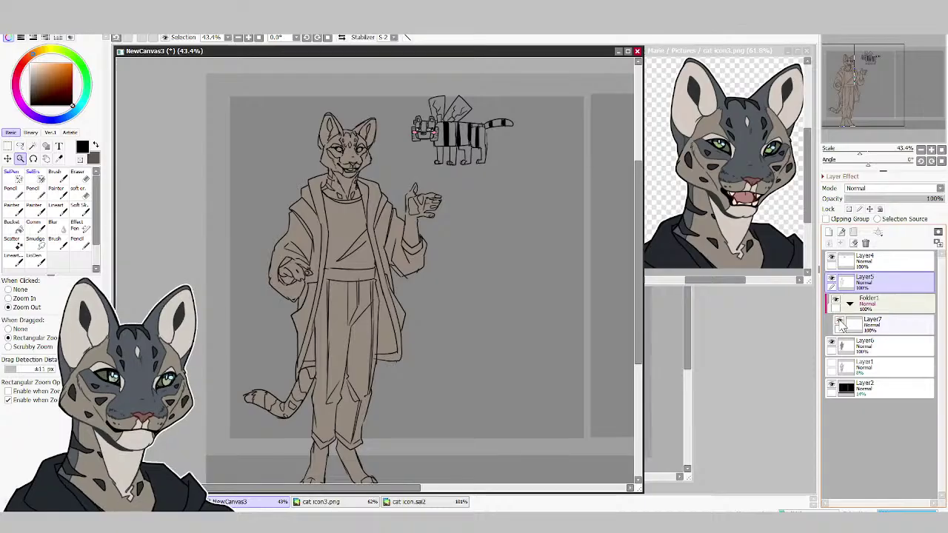
click(877, 323)
drag(481, 83, 279, 254)
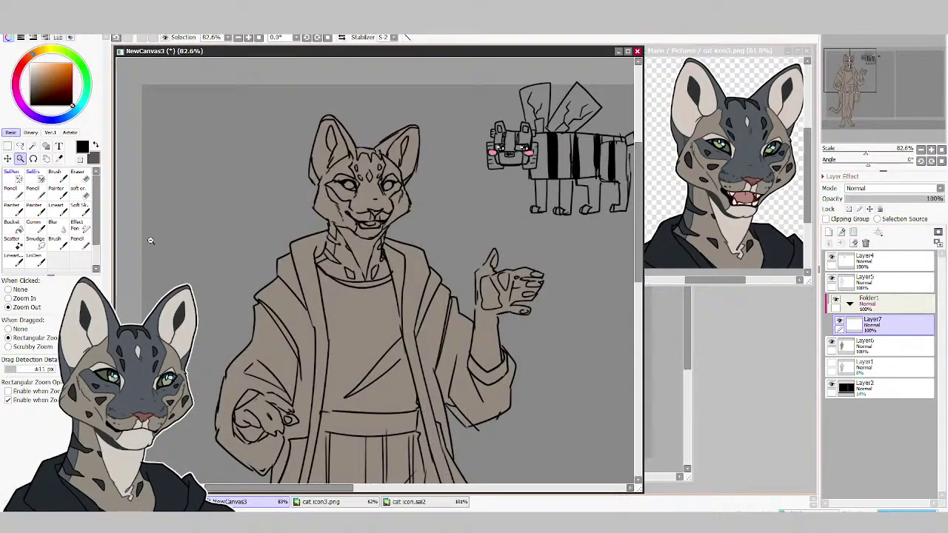
click(16, 258)
click(880, 282)
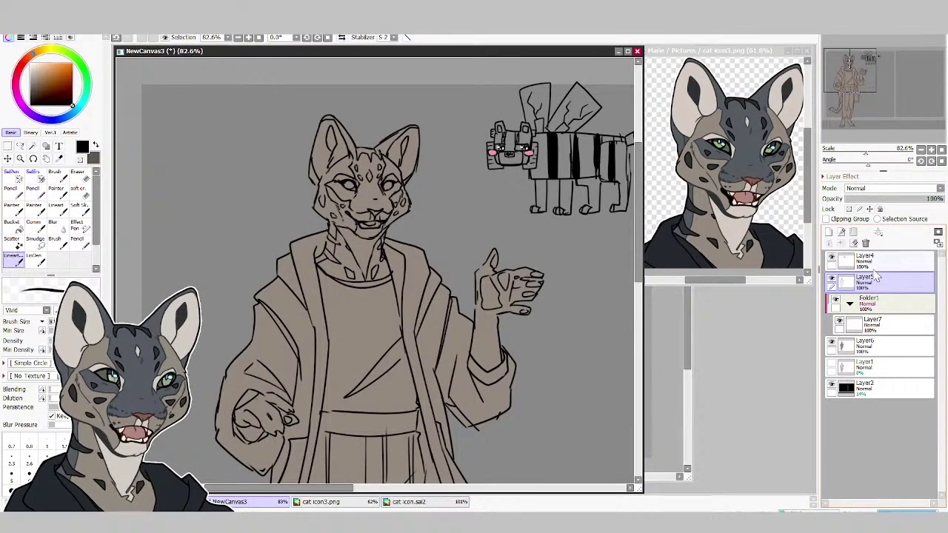
Draw the irises in both eyes on Layer5 and clean up their lines with the eraser.
click(831, 280)
click(831, 281)
click(831, 258)
click(831, 258)
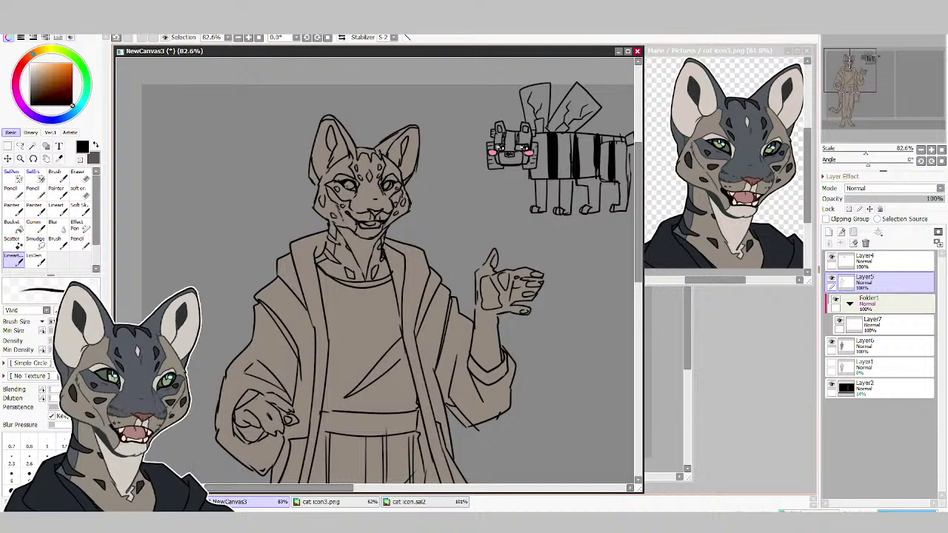
key(e)
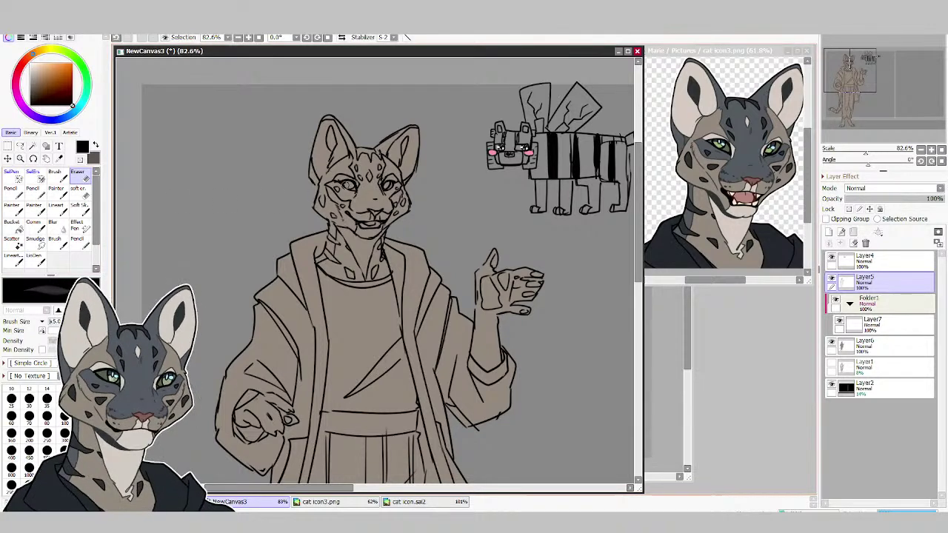
click(831, 259)
click(831, 258)
click(831, 280)
click(831, 280)
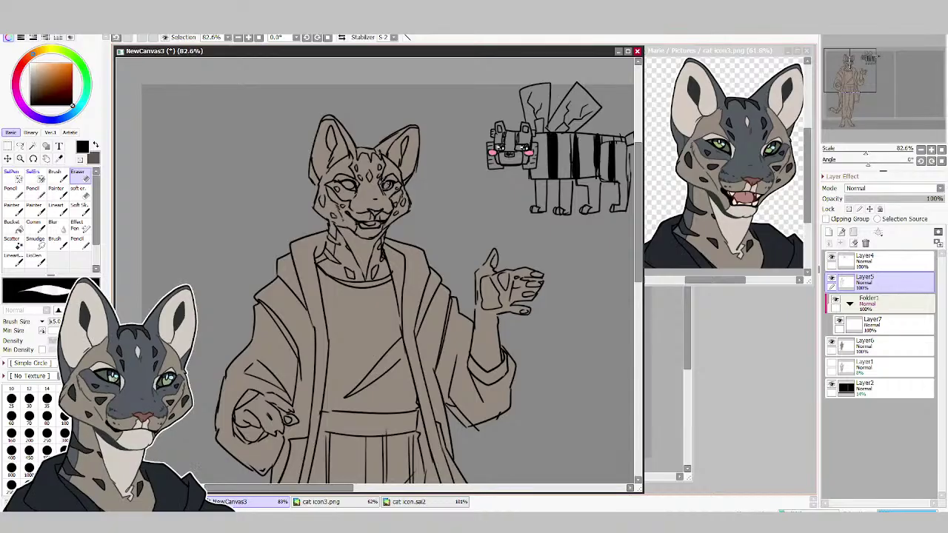
click(13, 259)
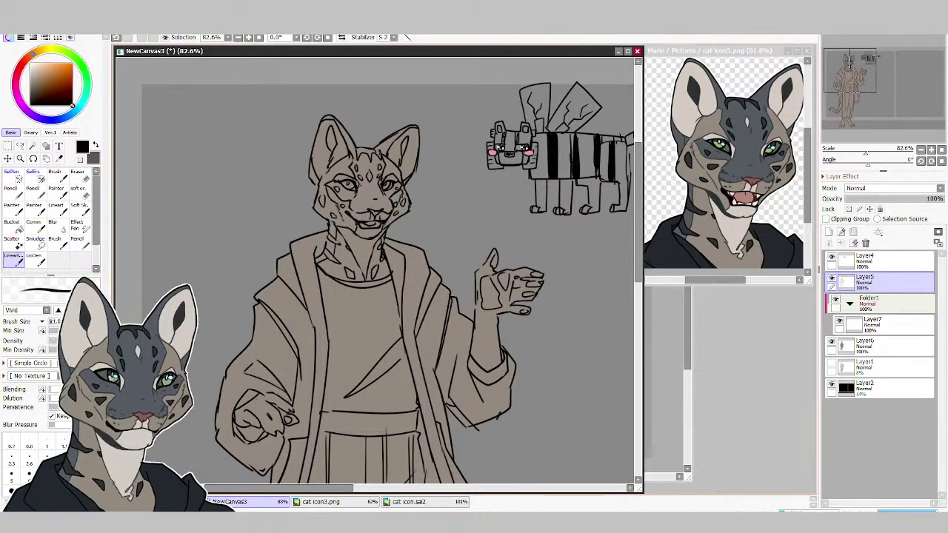
key(e)
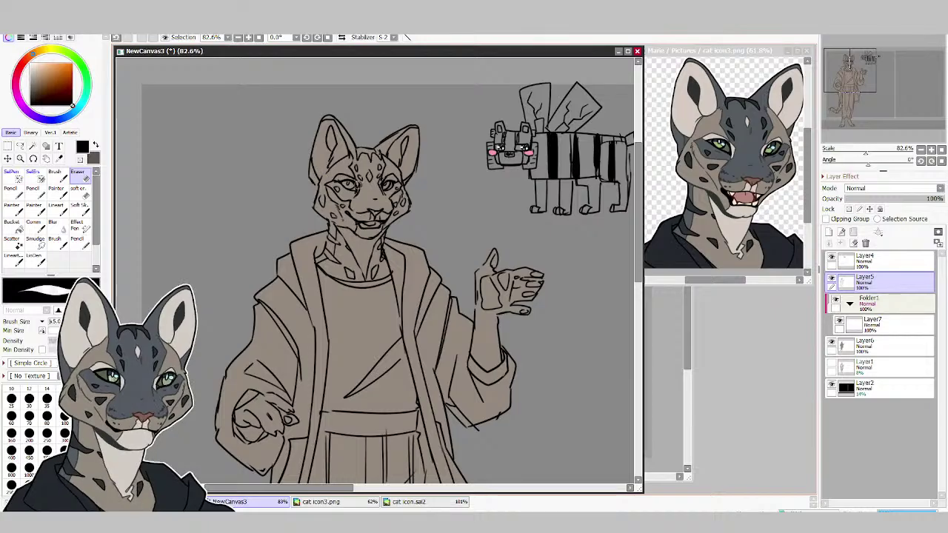
click(15, 260)
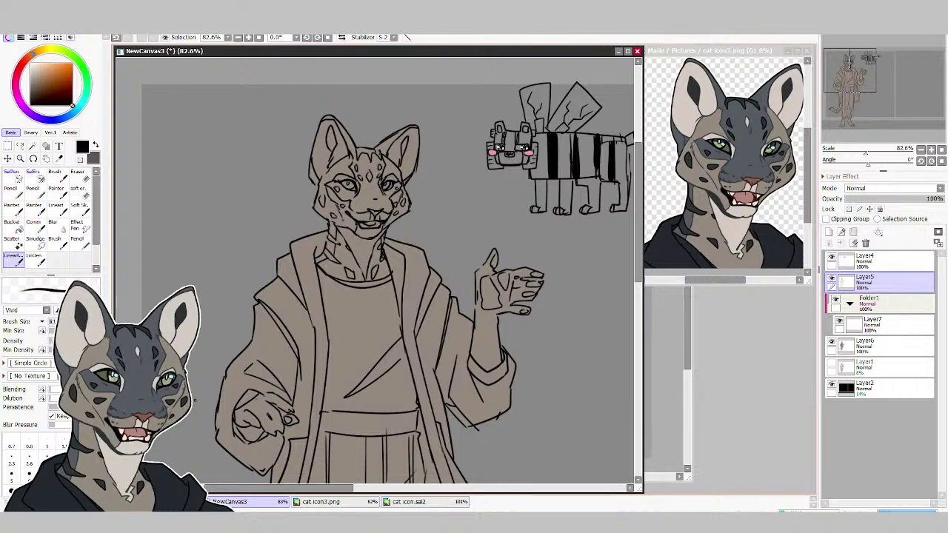
Paint the muzzle, eye surrounds and forehead on Layer7 with the dark blue-grey sampled from the reference icon's fur.
ctrl+alt+click(148, 151)
drag(361, 106, 131, 455)
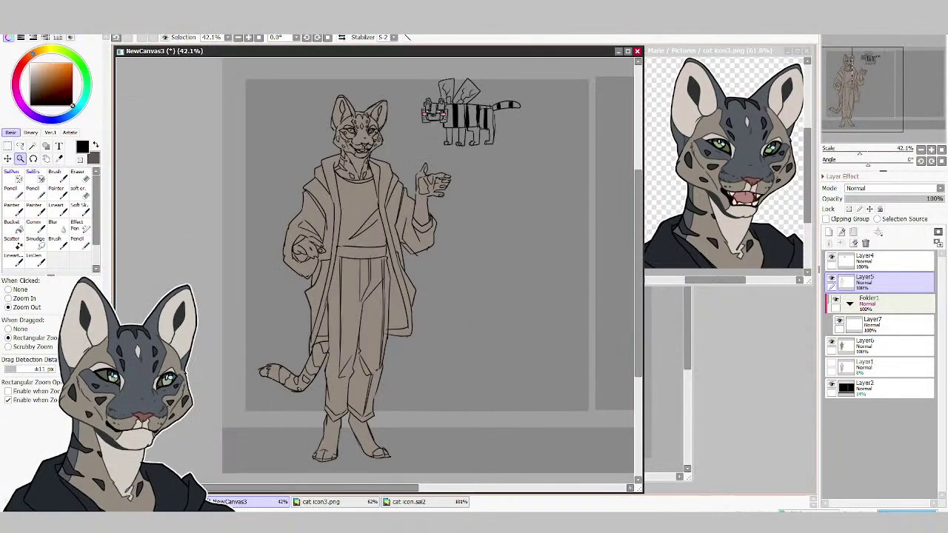
click(851, 326)
drag(254, 363, 487, 59)
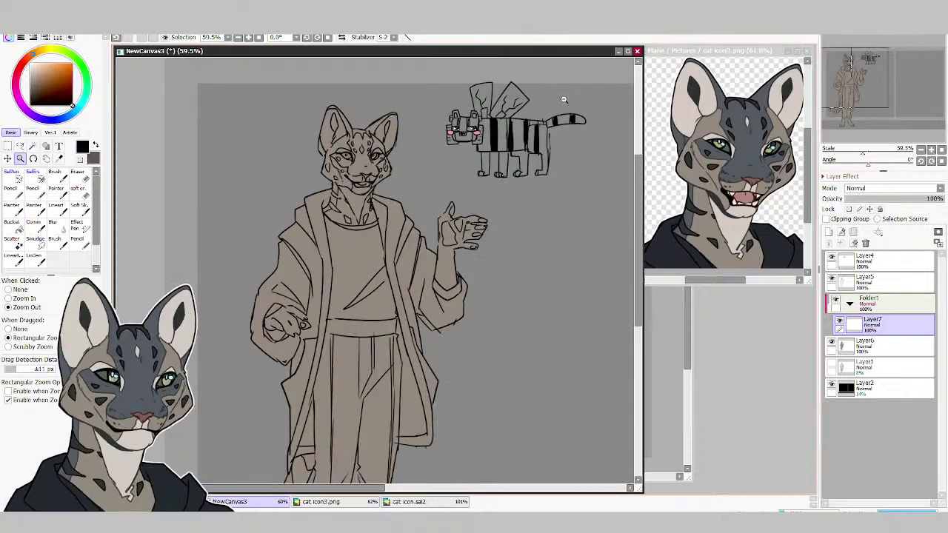
drag(554, 83, 160, 284)
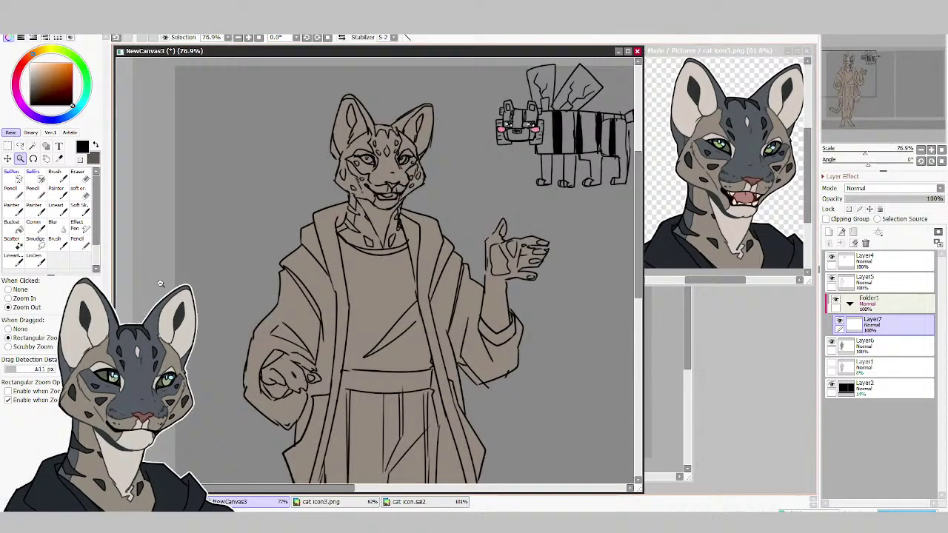
click(12, 207)
alt+click(749, 147)
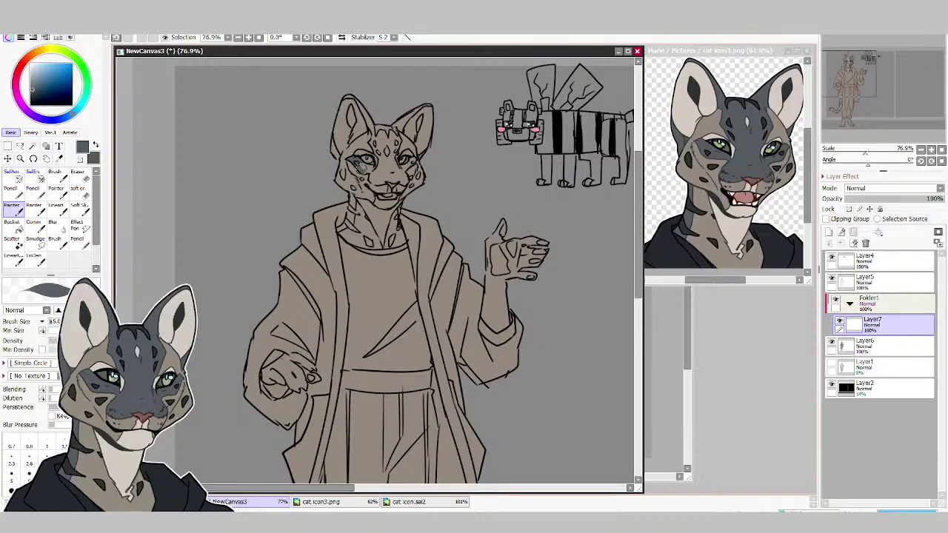
mouse_move(357, 163)
mouse_down()
mouse_move(404, 181)
mouse_move(400, 169)
mouse_move(406, 176)
mouse_move(410, 159)
mouse_move(405, 180)
mouse_move(420, 156)
mouse_up()
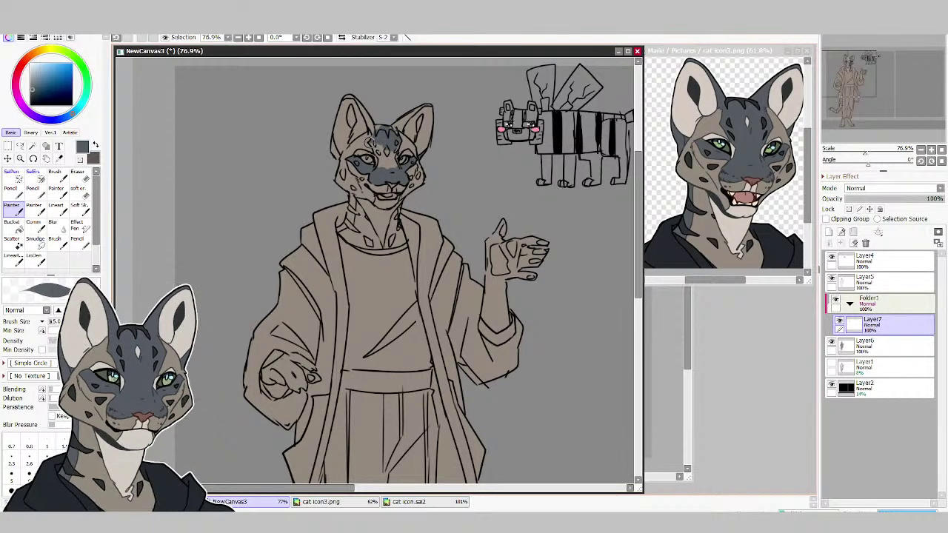
mouse_move(374, 144)
mouse_down()
mouse_move(377, 171)
mouse_move(378, 138)
mouse_move(384, 172)
mouse_move(395, 143)
mouse_move(397, 173)
mouse_move(362, 107)
mouse_up()
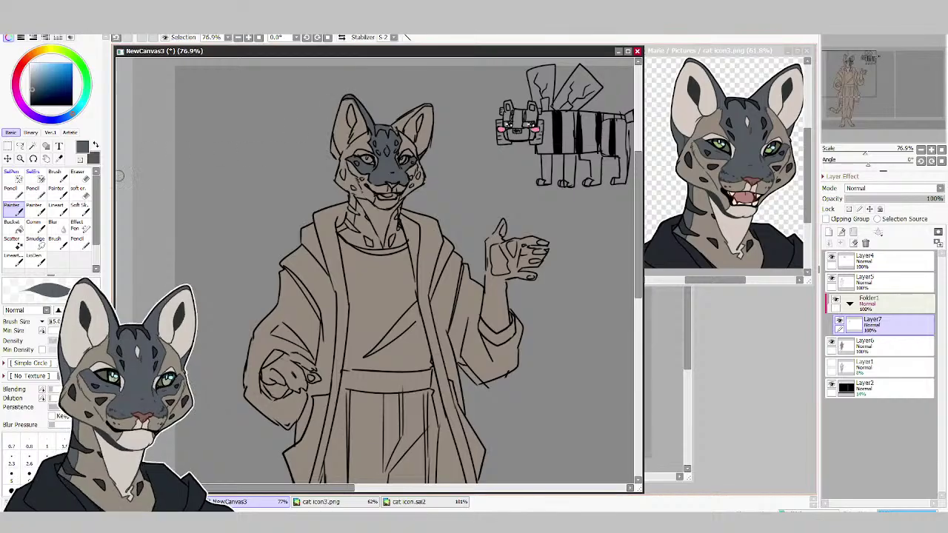
Tidy the face patch with the eraser, then paint the ears' outer edges and the neck stripes dark blue-grey on Layer7.
key(e)
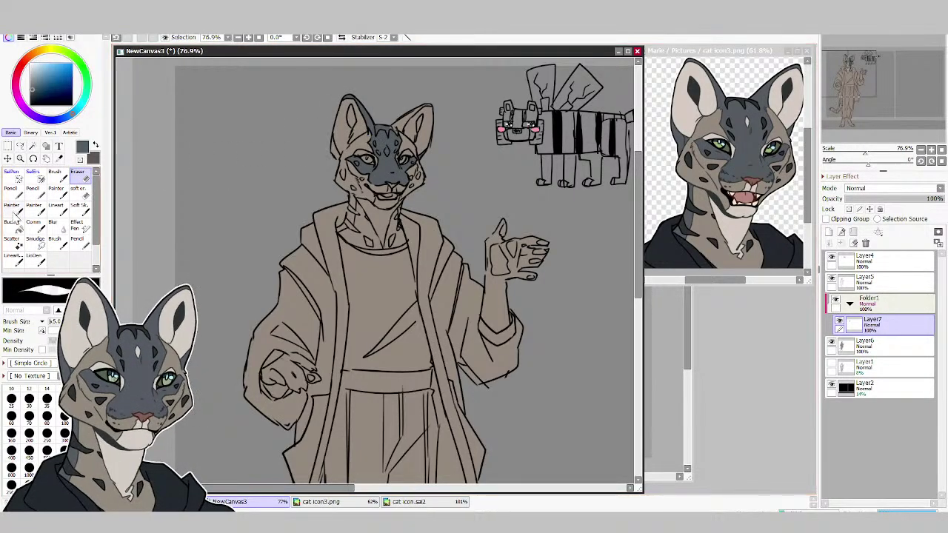
click(12, 207)
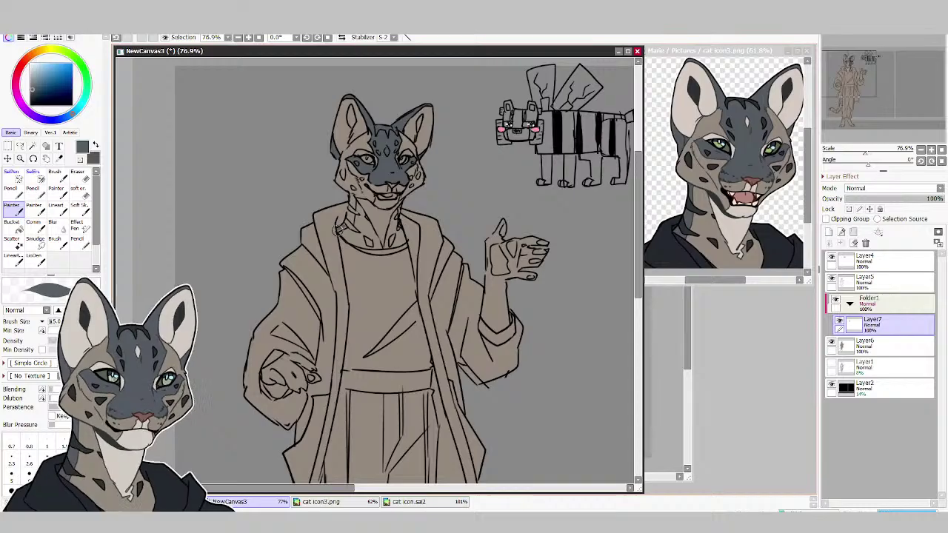
drag(349, 221, 351, 198)
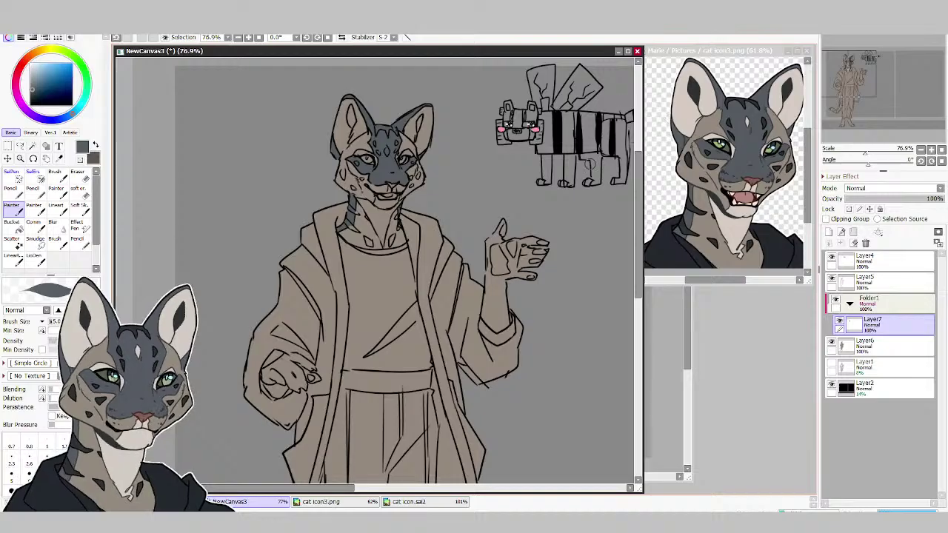
Paint the foot nearest the tail dark blue-grey on Layer7 and draw a black marking line down the other lower leg on Layer5.
drag(638, 213, 614, 318)
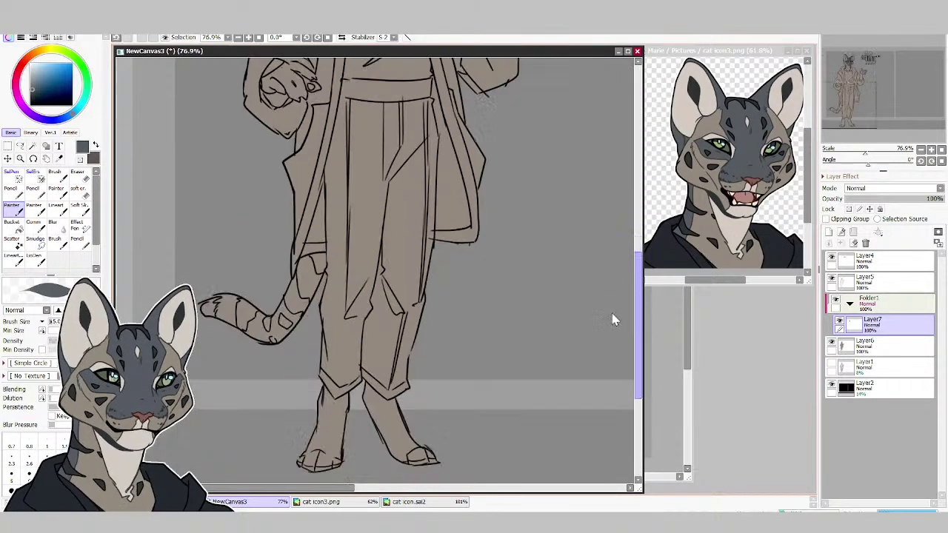
mouse_move(302, 436)
mouse_down()
mouse_move(317, 423)
mouse_move(310, 426)
mouse_move(325, 370)
mouse_move(322, 429)
mouse_move(328, 437)
mouse_move(342, 428)
mouse_move(339, 373)
mouse_move(323, 365)
mouse_move(330, 380)
mouse_up()
click(14, 259)
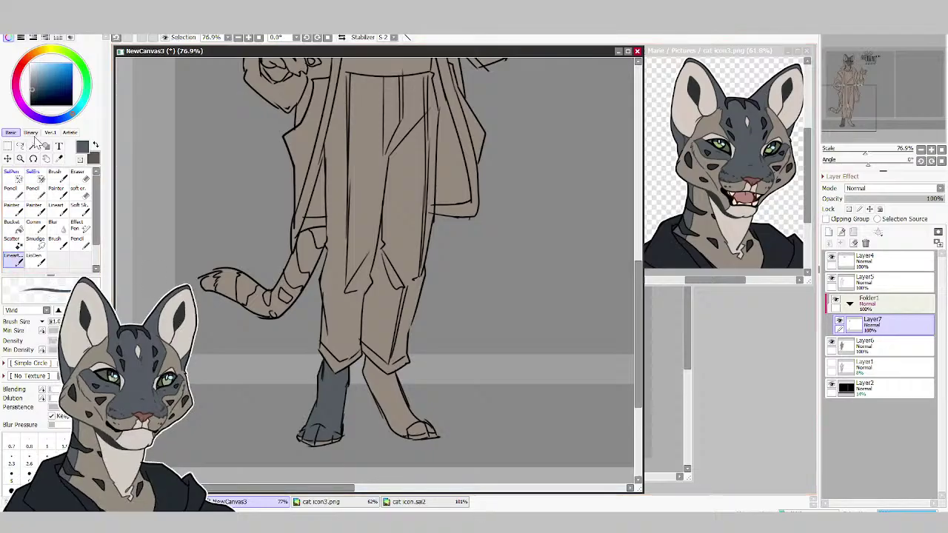
click(73, 105)
click(878, 263)
click(866, 283)
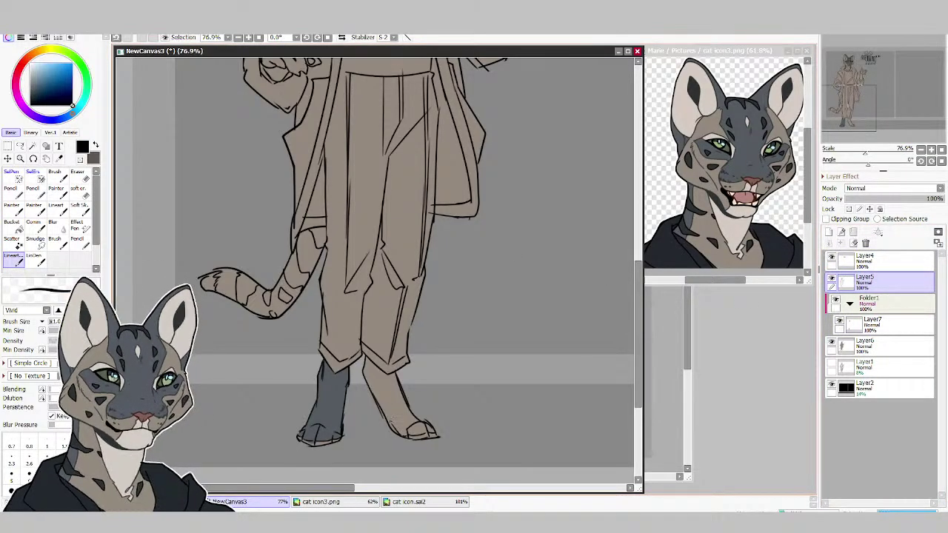
drag(392, 423, 367, 371)
Paint the foot farther from the tail on Layer7 with the blue-grey sampled from the painted foot, up to the marking line.
click(874, 324)
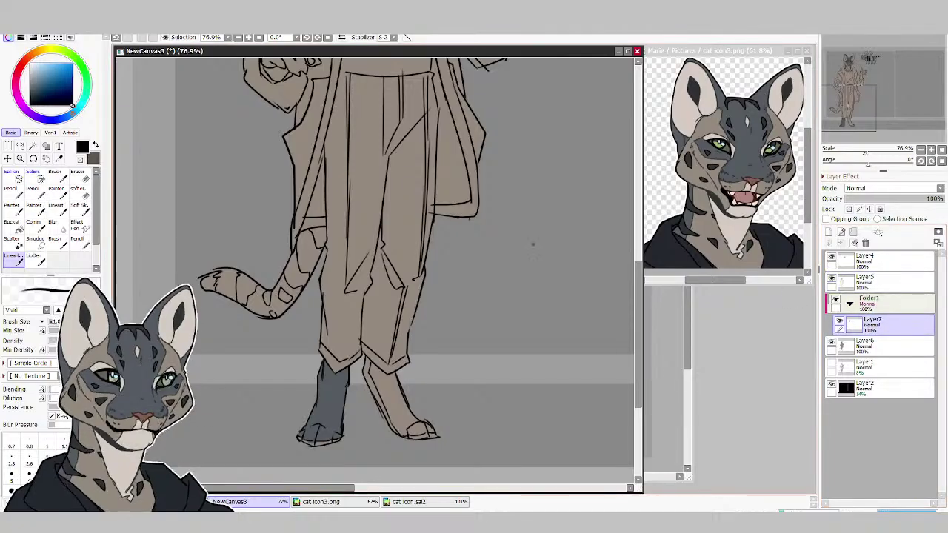
click(13, 209)
alt+click(328, 393)
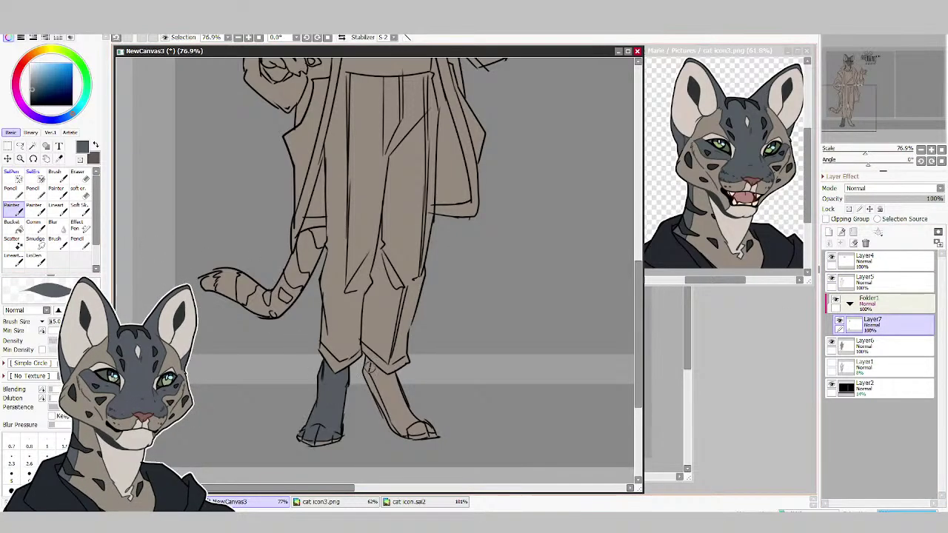
mouse_move(370, 371)
mouse_down()
mouse_move(389, 380)
mouse_move(399, 374)
mouse_move(373, 373)
mouse_move(398, 426)
mouse_move(428, 428)
mouse_move(400, 391)
mouse_up()
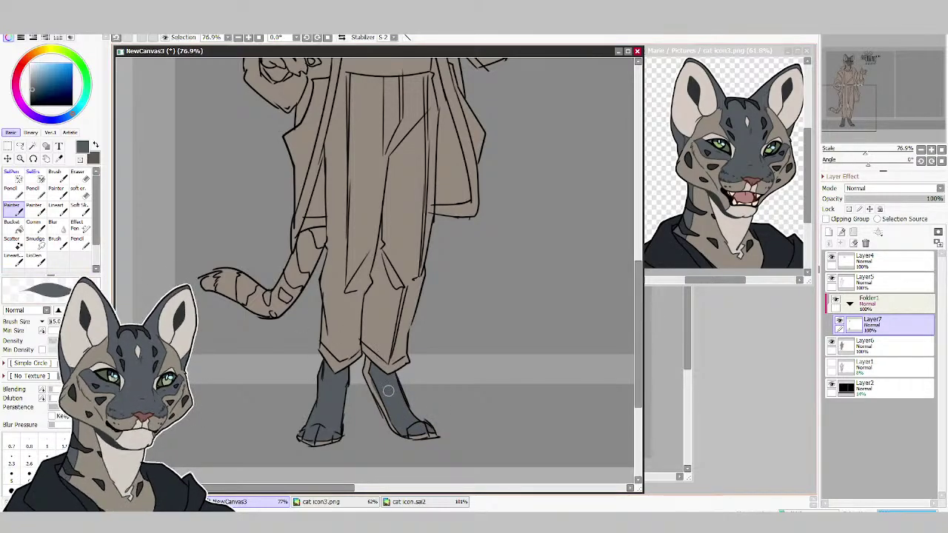
Check the marking colours across the whole figure with the Layer5 line art toggled off and on.
click(12, 255)
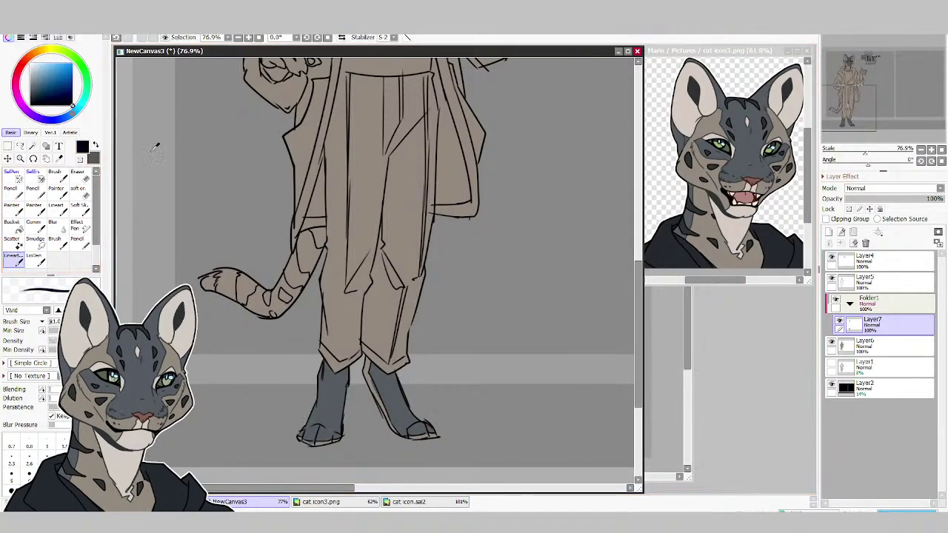
click(868, 281)
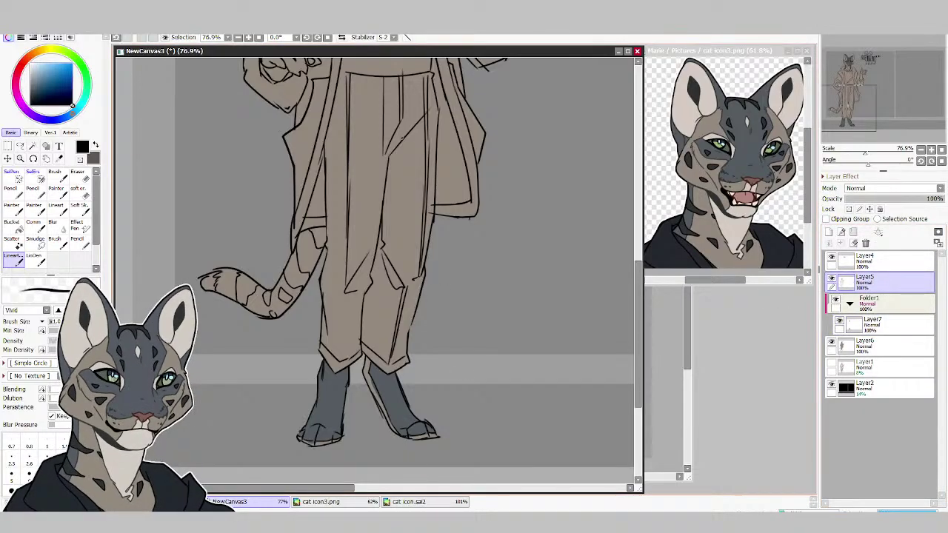
click(259, 37)
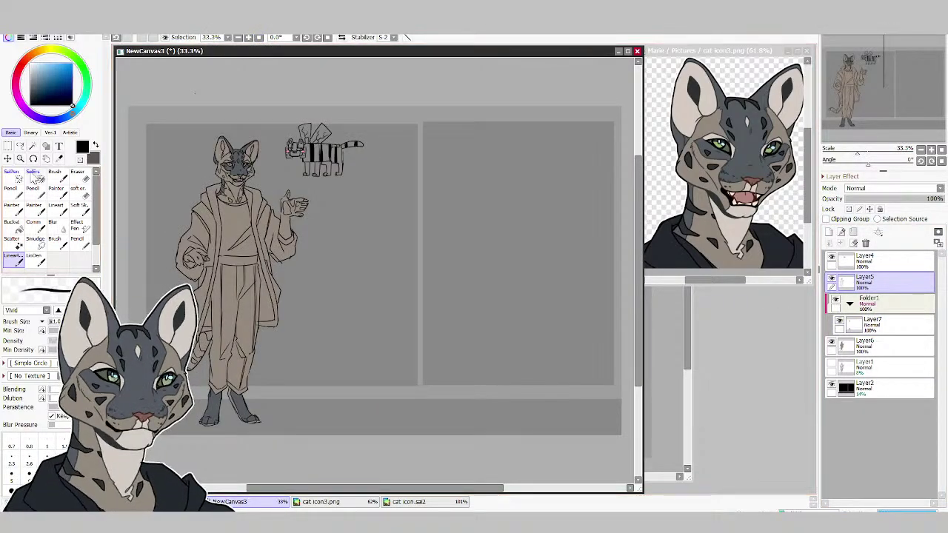
click(20, 157)
drag(374, 91, 160, 436)
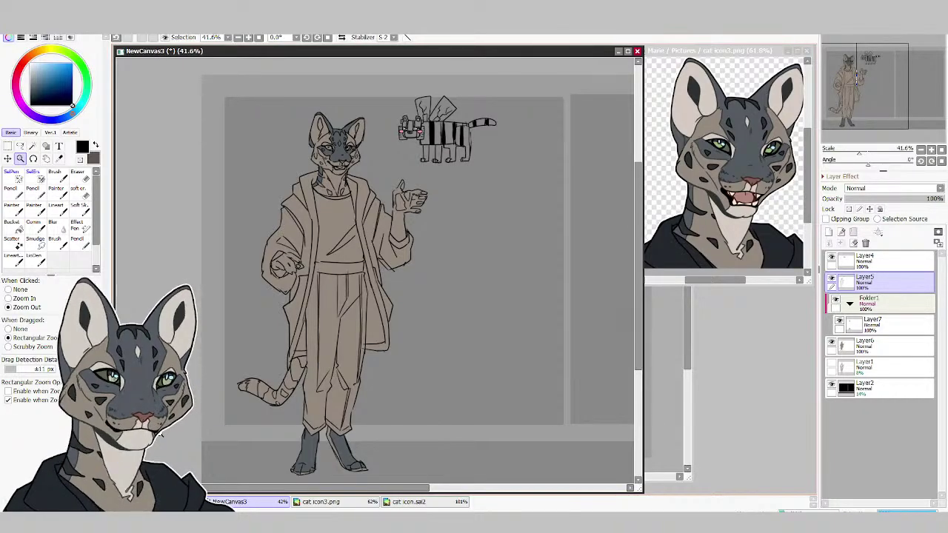
click(831, 278)
click(831, 277)
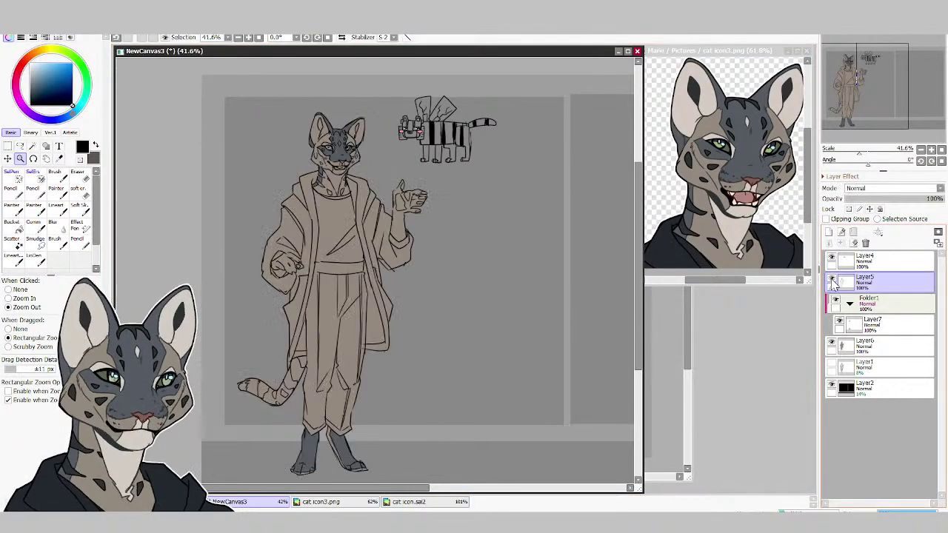
Add a new layer above Layer7 inside Folder1 for the pale fur areas, keeping the line art visible.
click(841, 324)
click(830, 232)
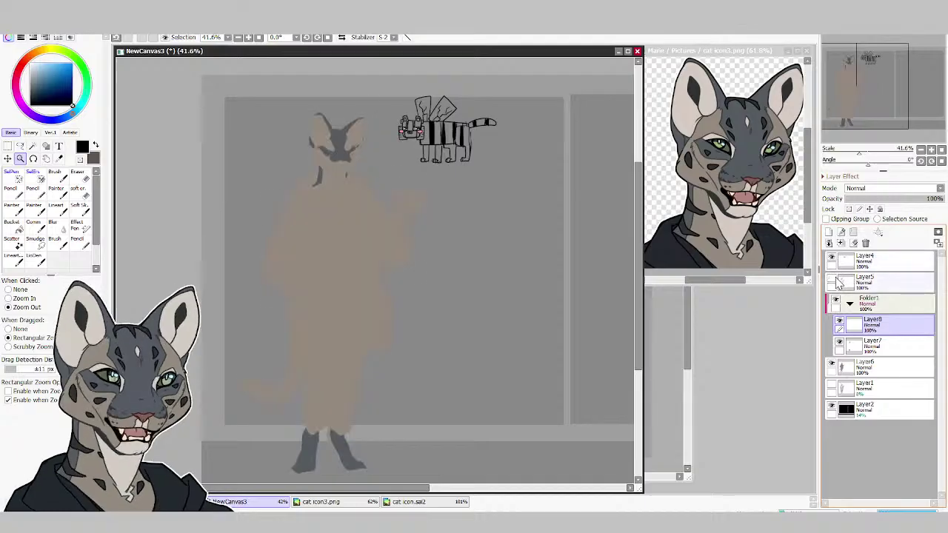
click(859, 280)
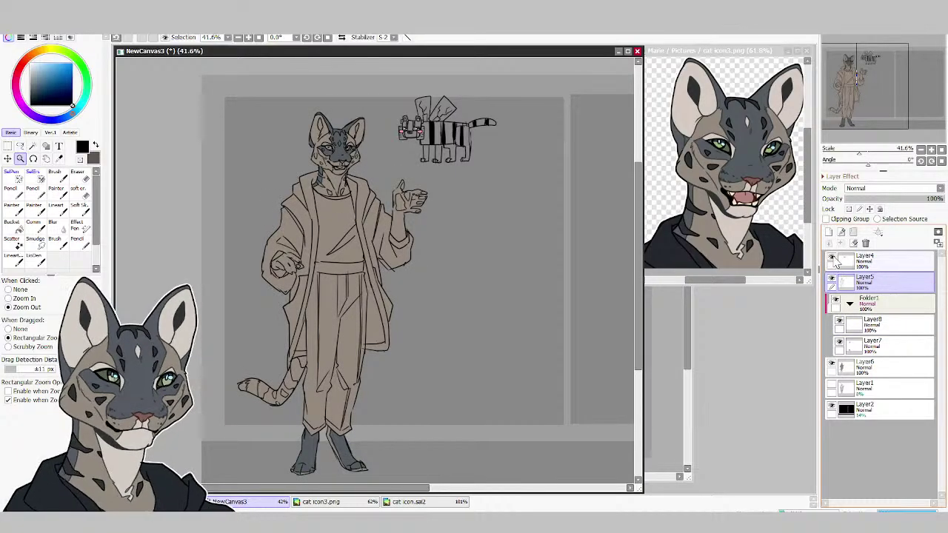
click(832, 256)
click(832, 257)
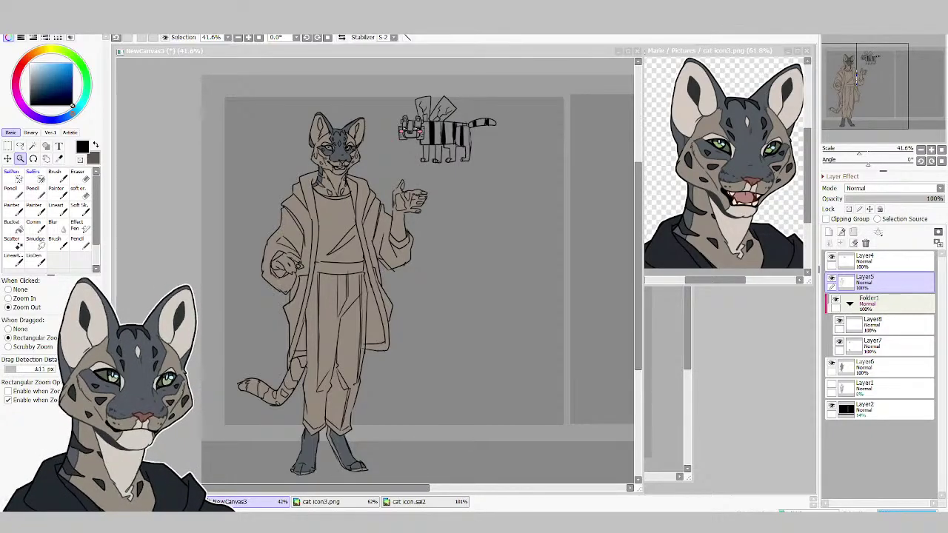
click(260, 503)
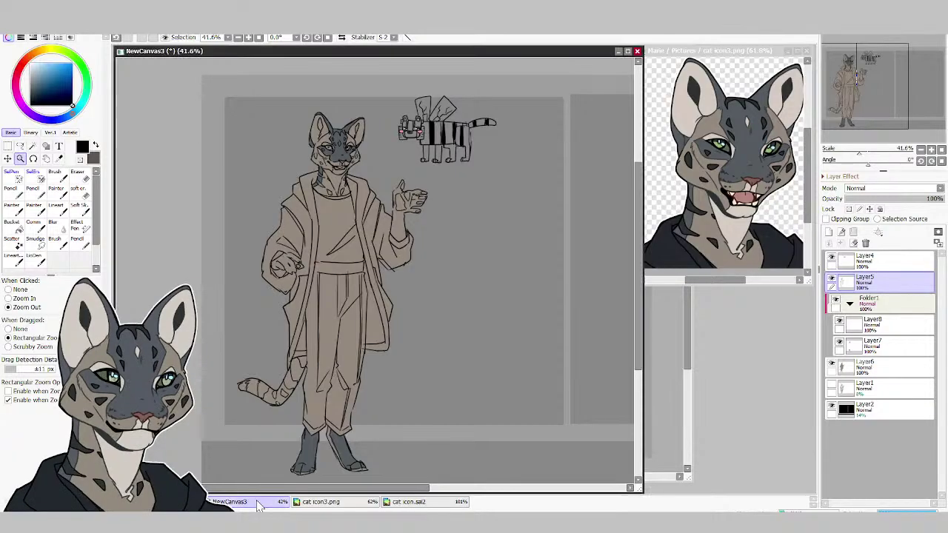
Sample the pale cream from the reference icon's chin and paint the inside of the ear nearest the tail on Layer8.
click(13, 209)
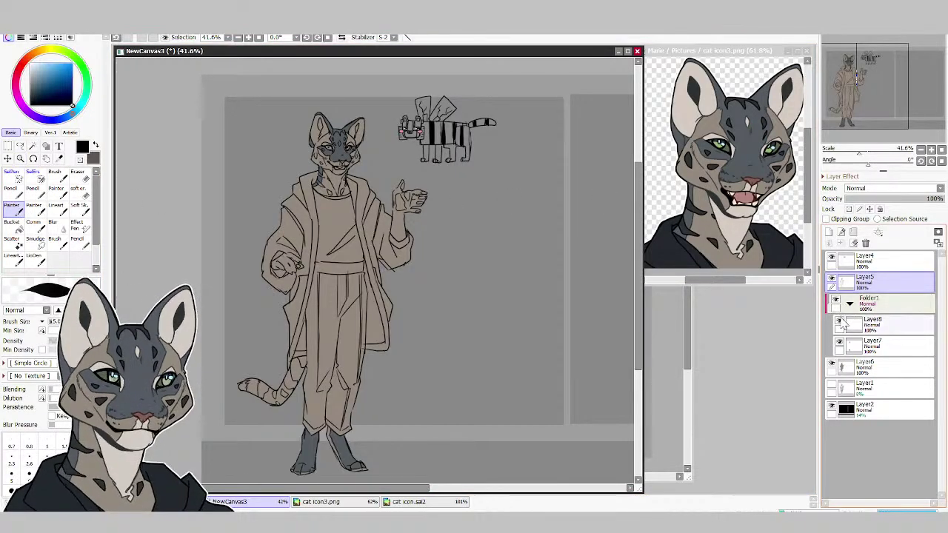
click(875, 326)
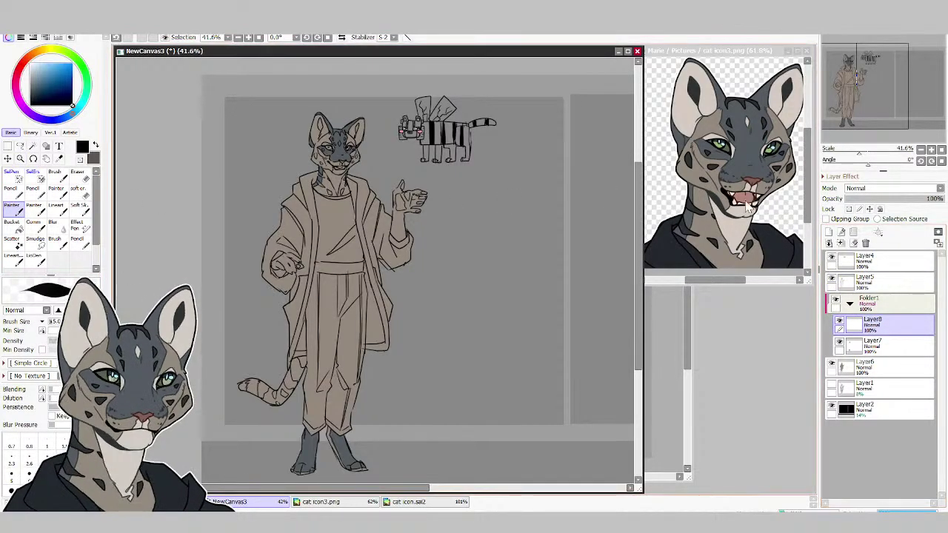
alt+click(744, 215)
click(20, 158)
drag(207, 241, 442, 82)
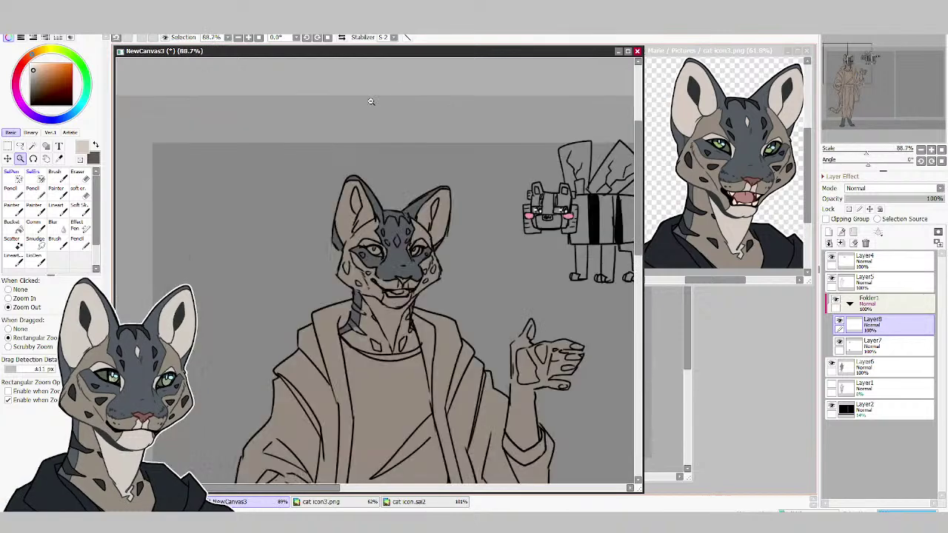
click(13, 209)
mouse_move(377, 211)
mouse_down()
mouse_move(343, 228)
mouse_move(338, 217)
mouse_move(342, 235)
mouse_move(339, 206)
mouse_move(344, 241)
mouse_move(371, 213)
mouse_move(358, 191)
mouse_move(375, 209)
mouse_up()
key(e)
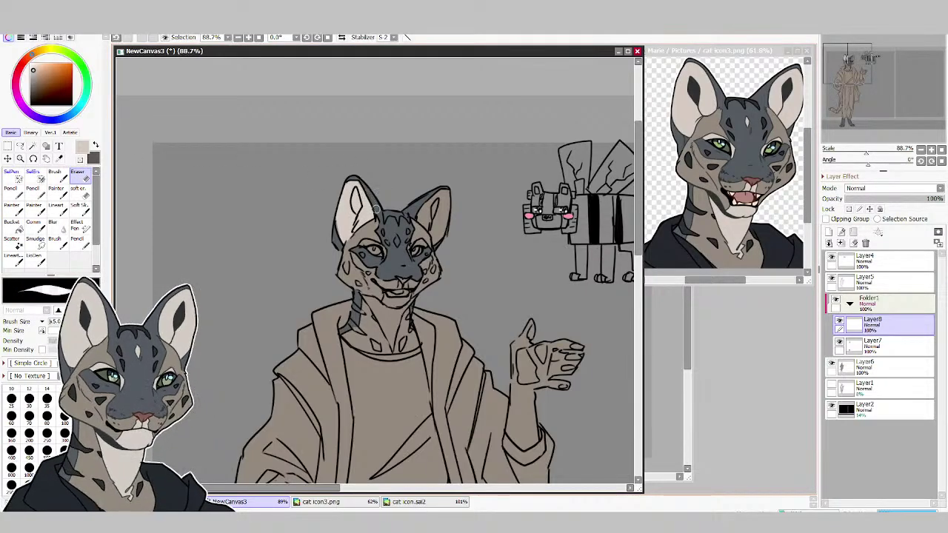
Paint the inside of the other ear, the forehead diamond and the chin pale cream on Layer8.
key(e)
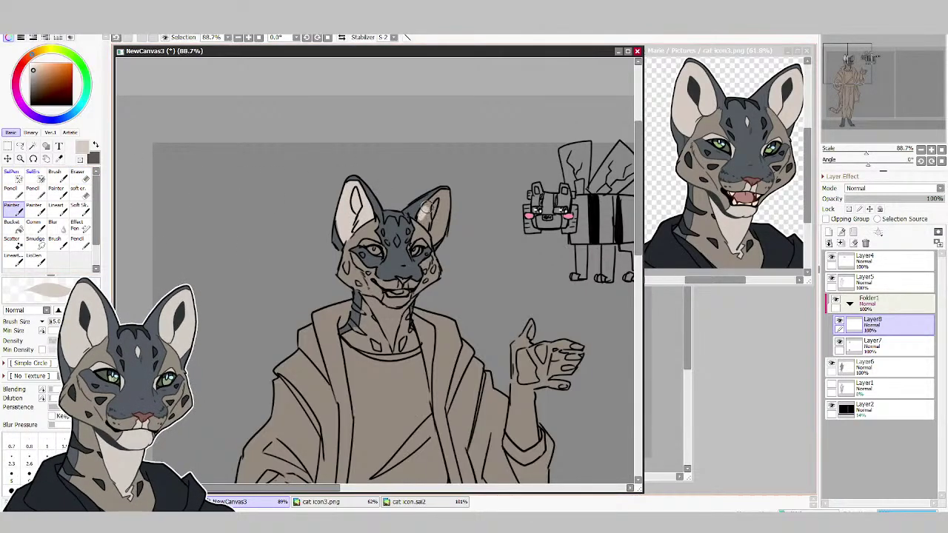
mouse_move(420, 220)
mouse_down()
mouse_move(435, 245)
mouse_move(444, 219)
mouse_move(428, 197)
mouse_move(437, 194)
mouse_up()
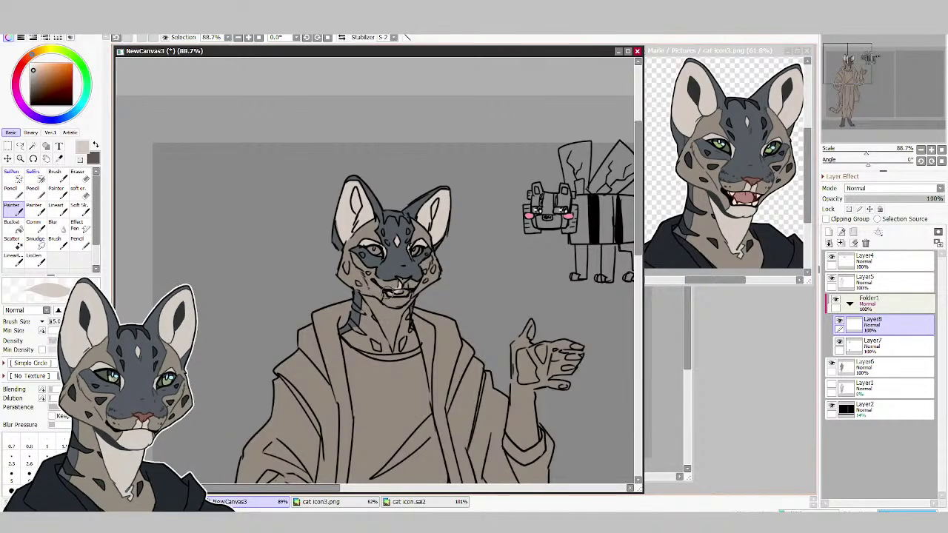
mouse_move(385, 298)
mouse_down()
mouse_move(403, 300)
mouse_move(403, 281)
mouse_move(399, 290)
mouse_up()
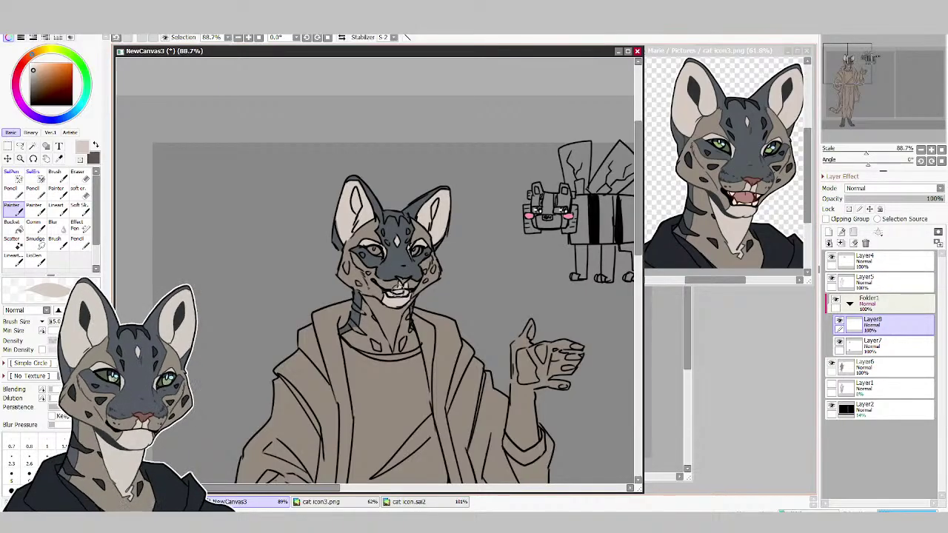
Add a new layer above Layer8, and paint the throat pale cream on Layer8.
click(829, 242)
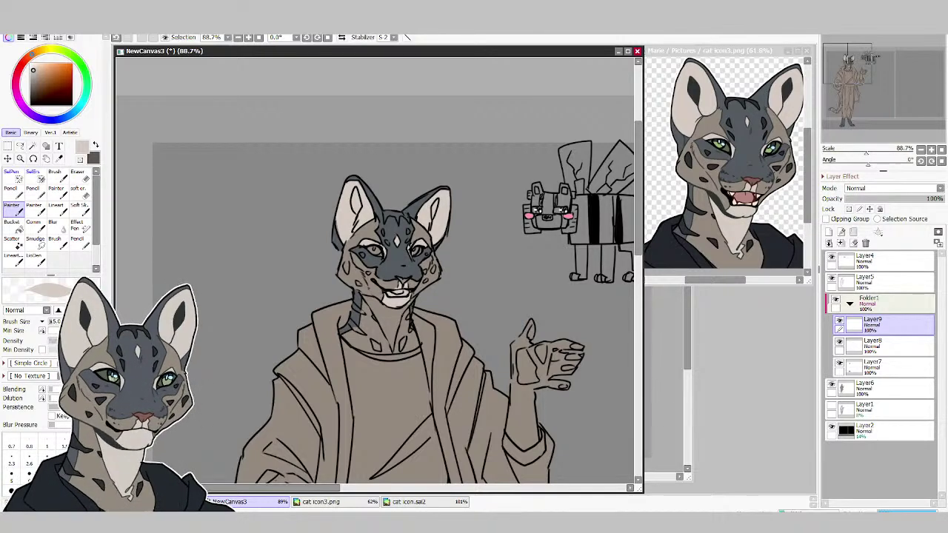
key(alt+Tab)
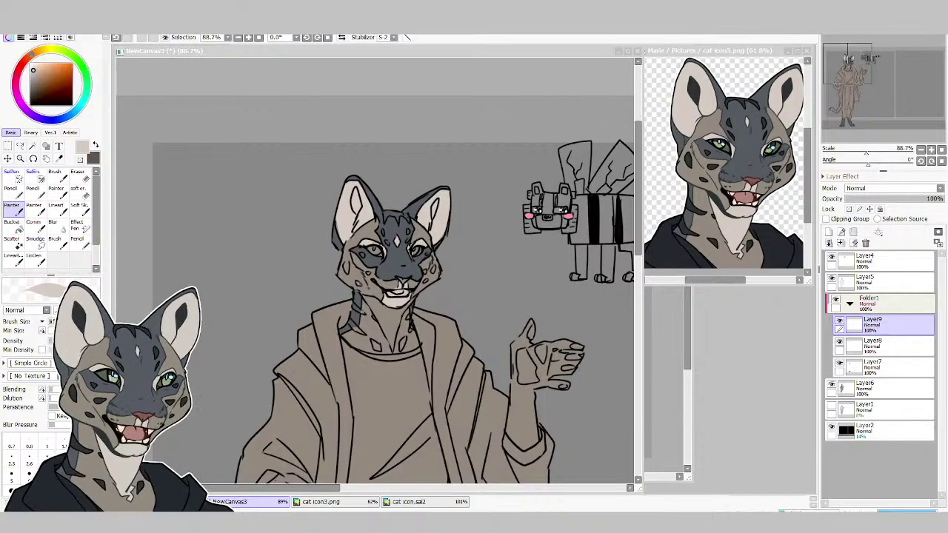
drag(638, 220, 638, 216)
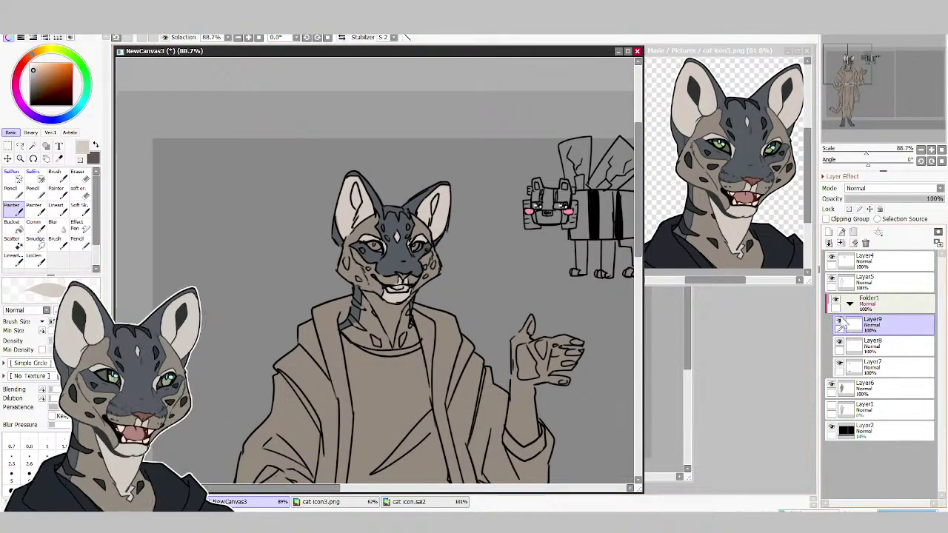
click(874, 345)
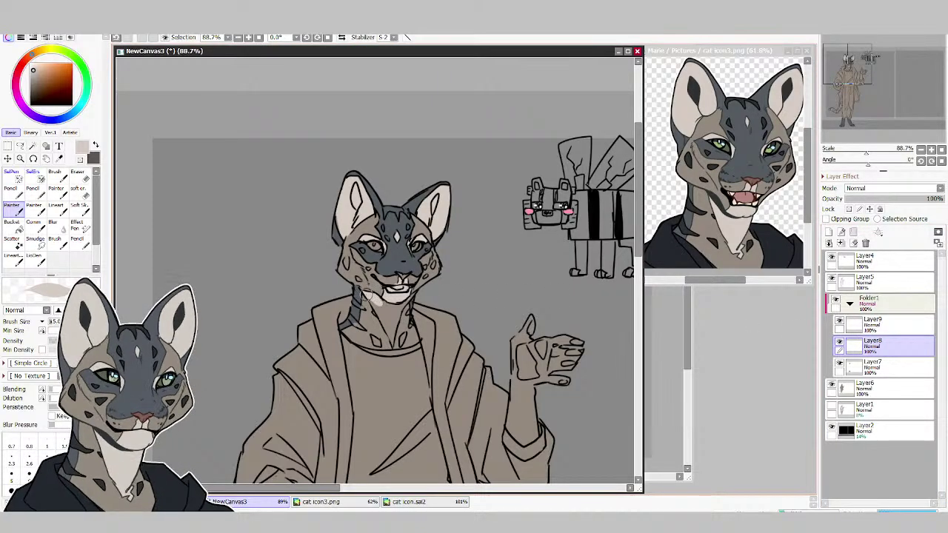
mouse_move(382, 316)
mouse_down()
mouse_move(373, 300)
mouse_move(391, 337)
mouse_move(385, 309)
mouse_move(411, 296)
mouse_move(394, 326)
mouse_up()
Paint the cheek and neck spots, inner-ear patches and forehead stripes on Layer9 with the near-black sampled from the icon's ear.
click(871, 324)
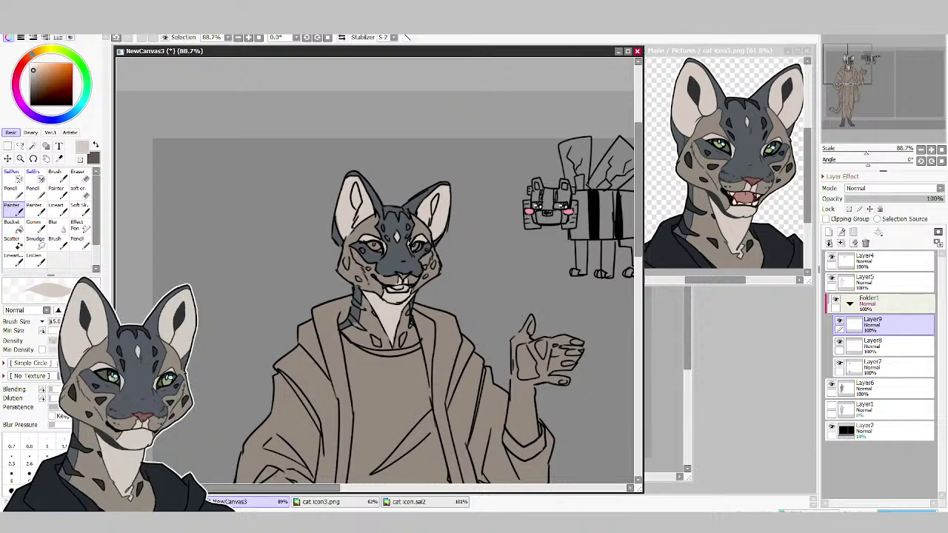
key(alt+Tab)
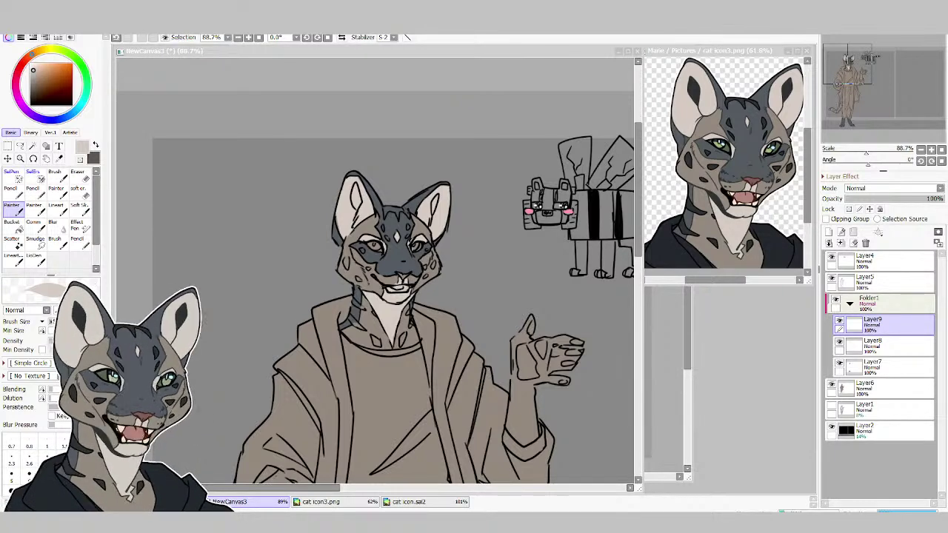
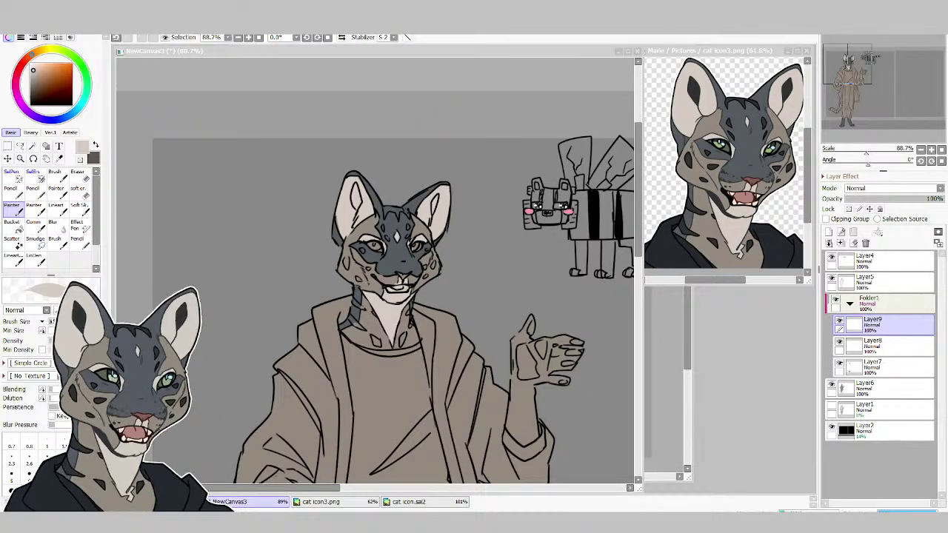
drag(638, 248, 639, 255)
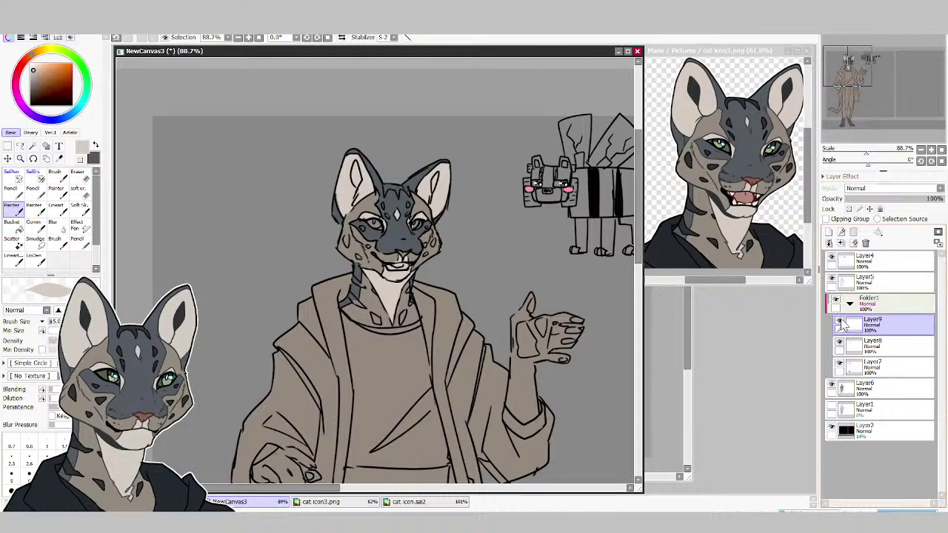
alt+click(696, 96)
drag(346, 239, 347, 246)
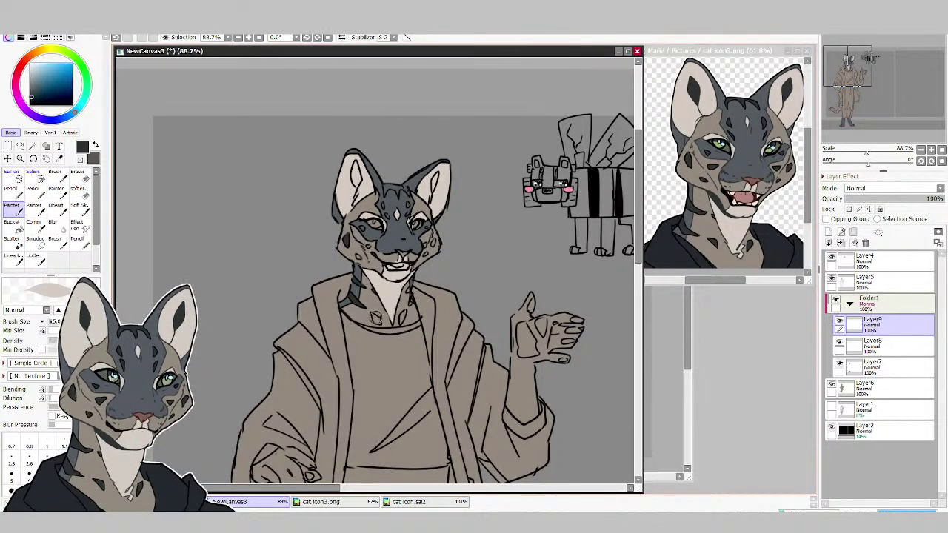
mouse_move(376, 318)
mouse_down()
mouse_move(403, 319)
mouse_move(433, 241)
mouse_up()
drag(368, 247, 358, 257)
mouse_move(383, 204)
mouse_down()
mouse_move(389, 217)
mouse_move(384, 194)
mouse_move(398, 191)
mouse_up()
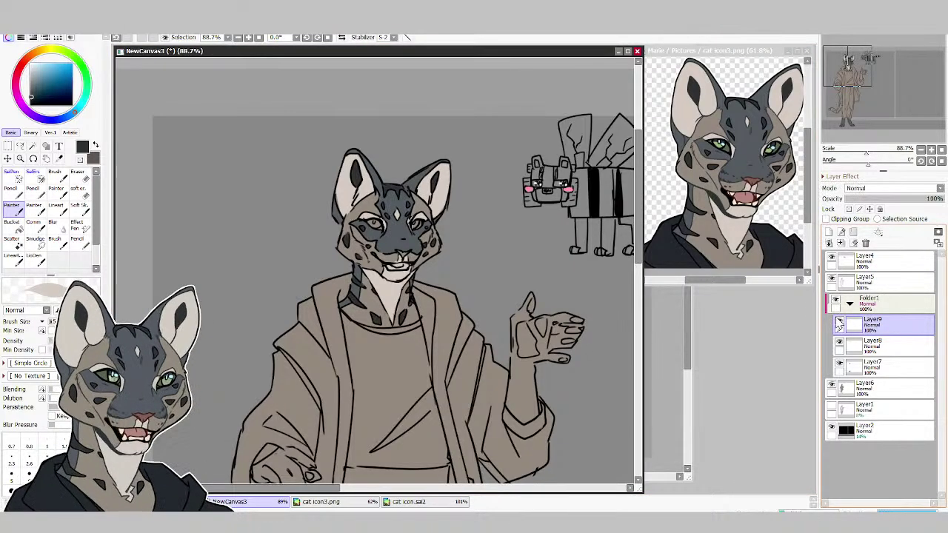
Paint the lowered hand and the raised forearm's outer side on Layer7 with the blue-grey sampled from the figure's muzzle.
drag(638, 231, 638, 252)
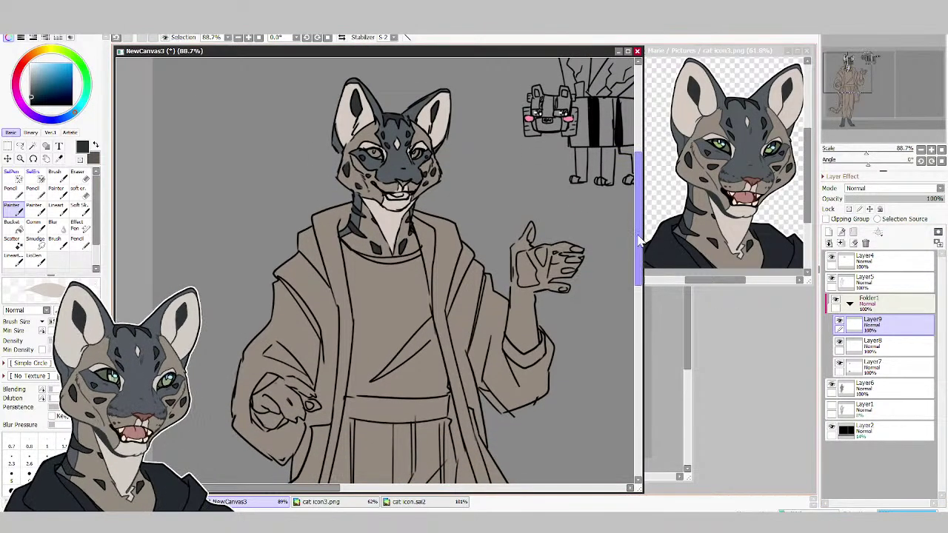
click(839, 342)
click(839, 343)
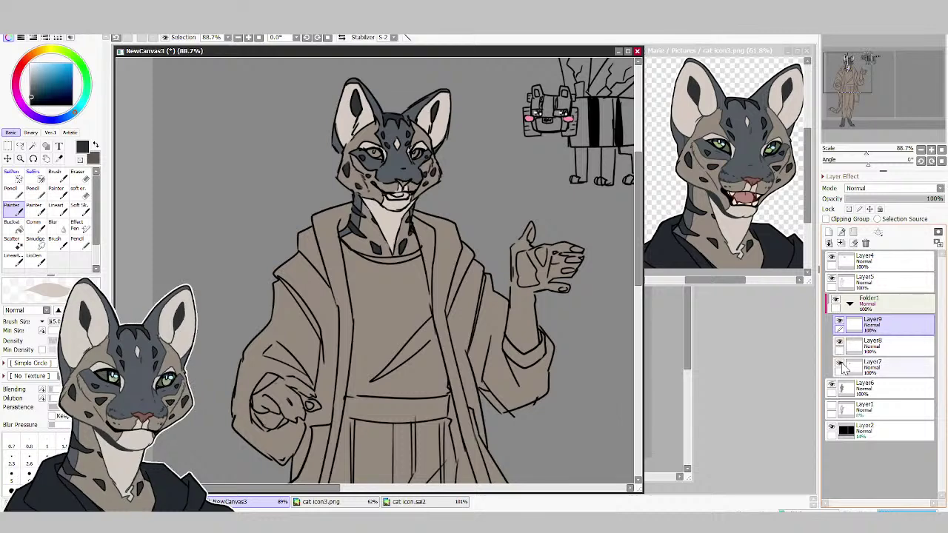
click(866, 368)
alt+click(401, 160)
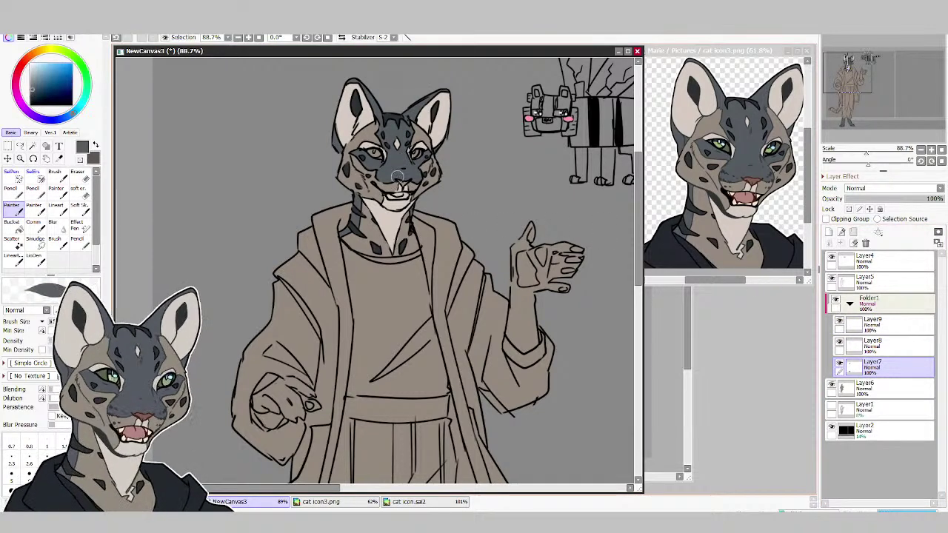
mouse_move(262, 398)
mouse_down()
mouse_move(256, 404)
mouse_move(267, 389)
mouse_move(285, 399)
mouse_move(278, 385)
mouse_move(256, 388)
mouse_move(289, 378)
mouse_up()
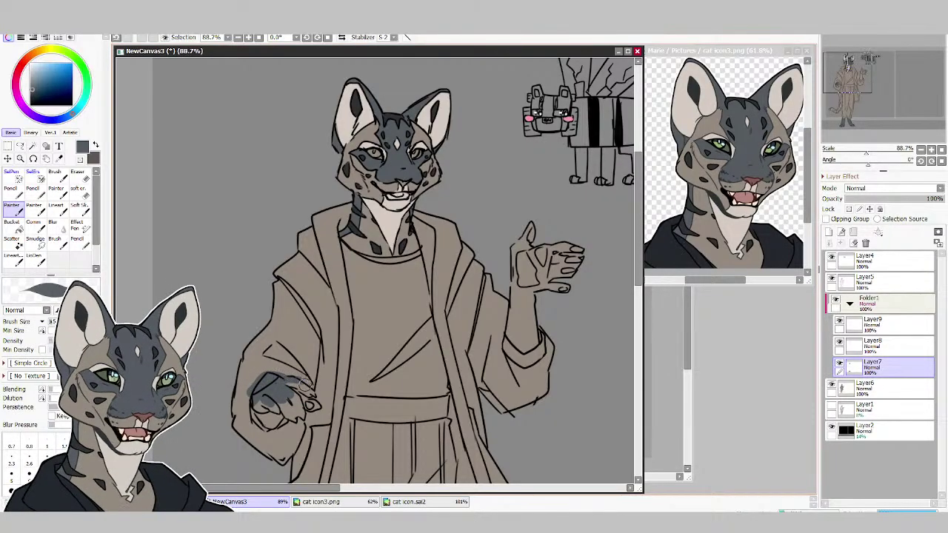
drag(530, 293, 531, 356)
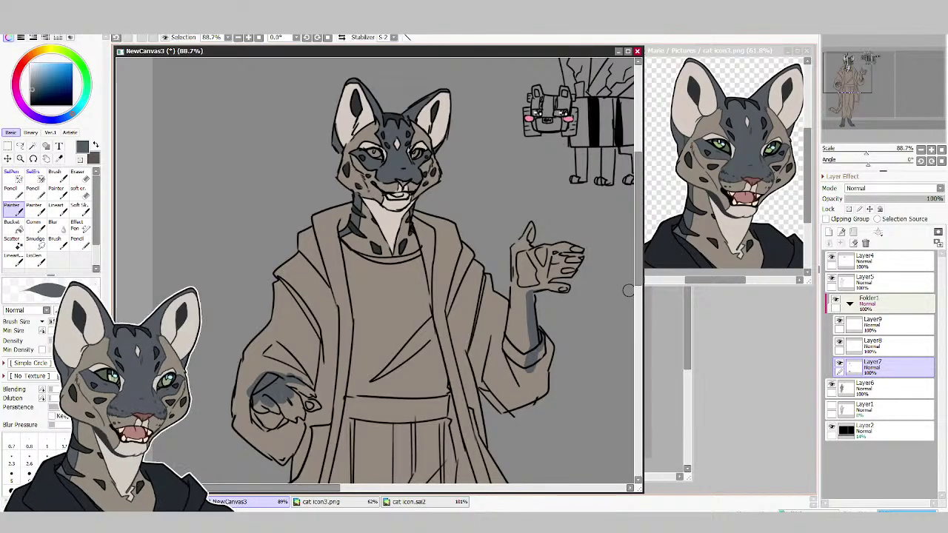
scroll(640, 300, up, 2)
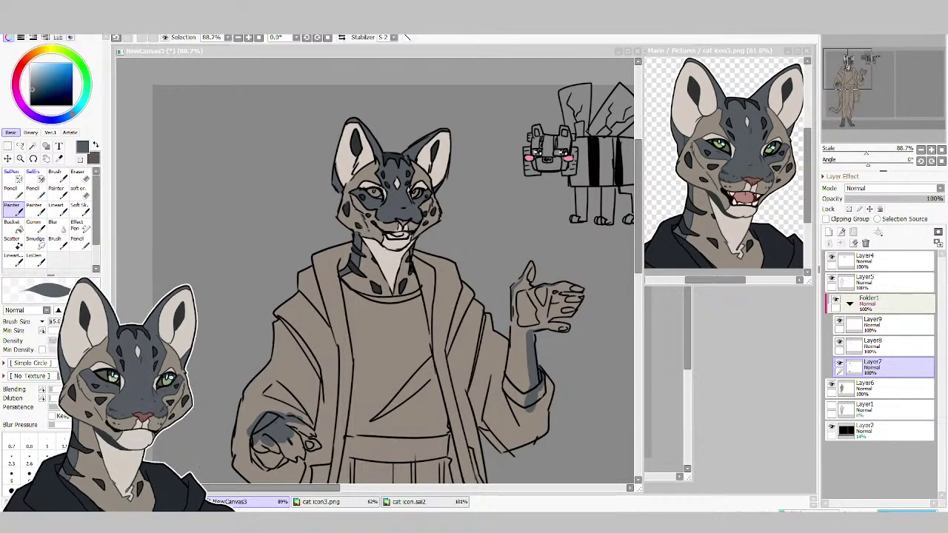
Open the full-body reference of the cat in a white turtleneck as a separate canvas, and enlarge it to show the whole figure.
key(alt+Tab)
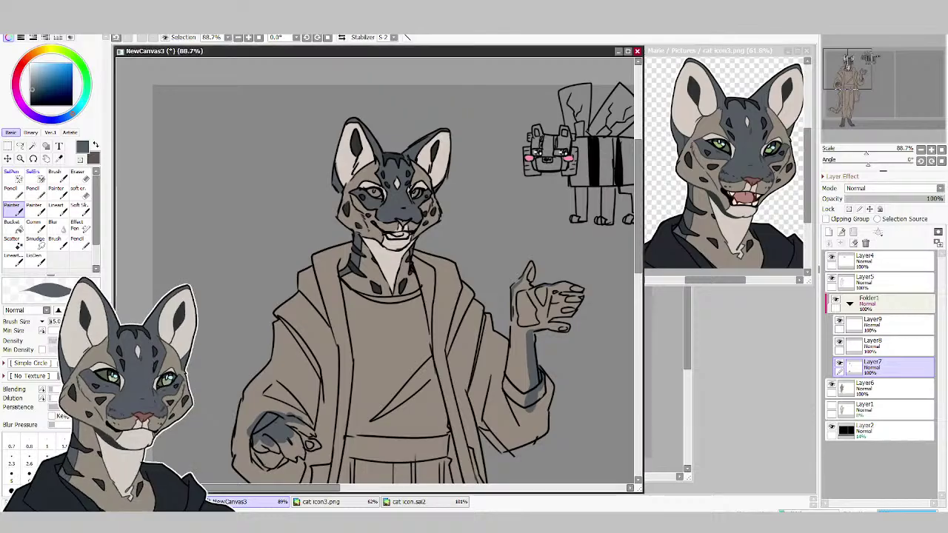
click(37, 64)
click(22, 158)
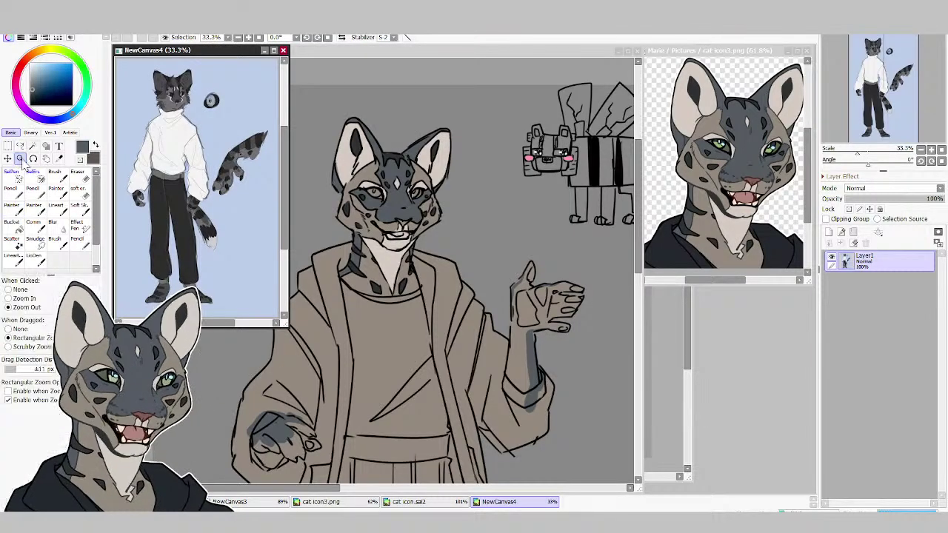
drag(288, 326, 617, 491)
drag(445, 142, 296, 394)
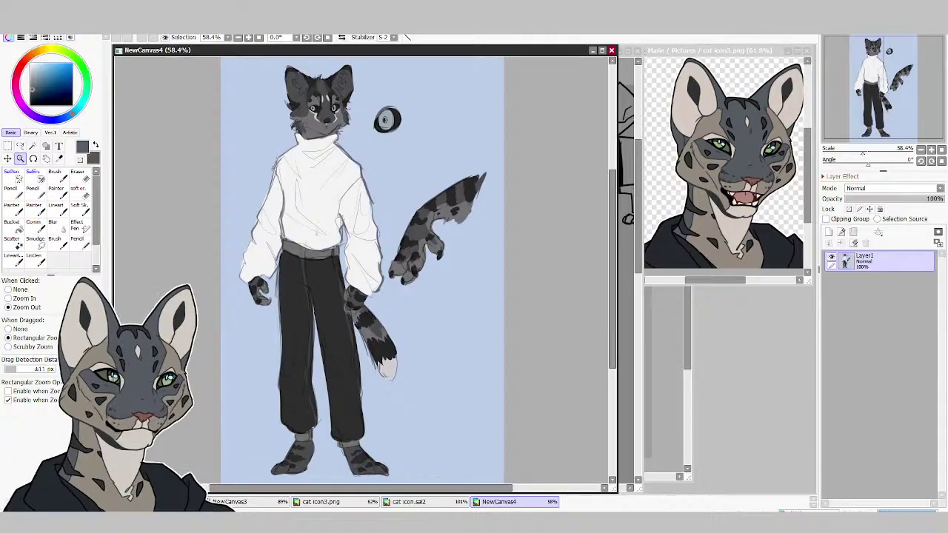
Close the white-turtleneck reference canvas, and paint the figure's whole tail blue-grey on Layer7.
click(610, 50)
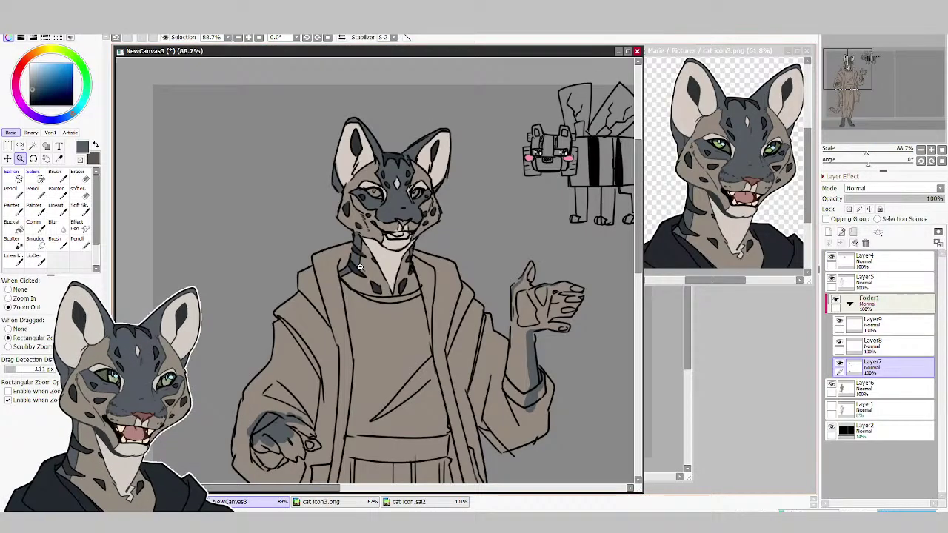
click(438, 272)
click(438, 273)
drag(505, 213, 347, 397)
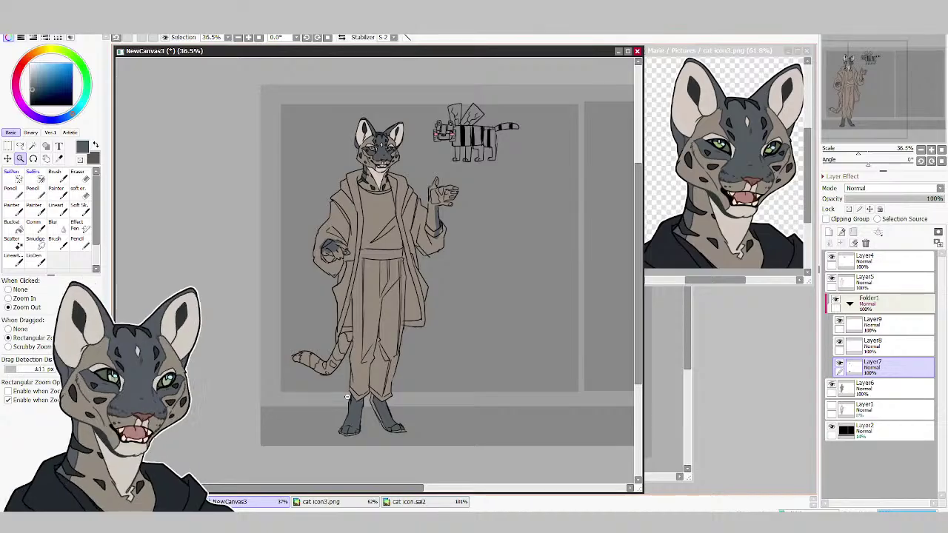
drag(468, 98, 277, 440)
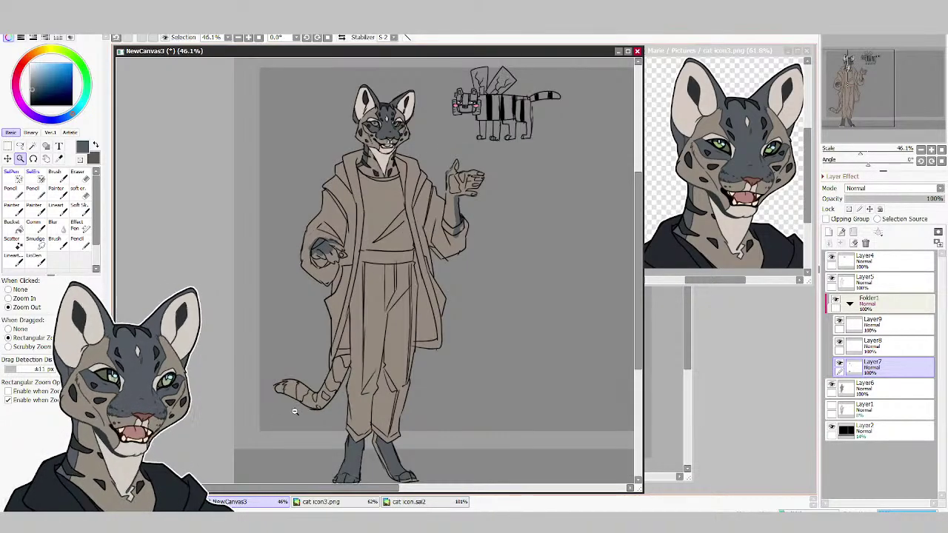
scroll(641, 276, down, 1)
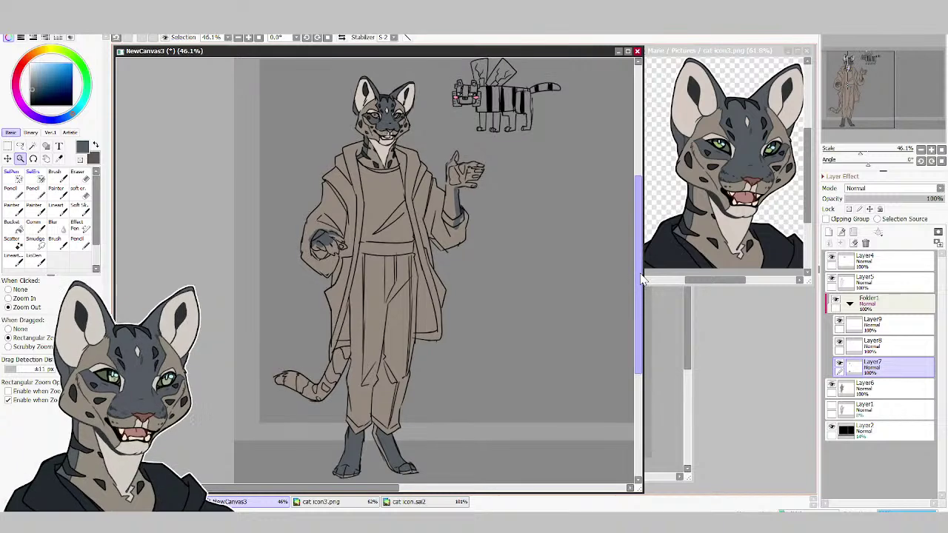
click(493, 303)
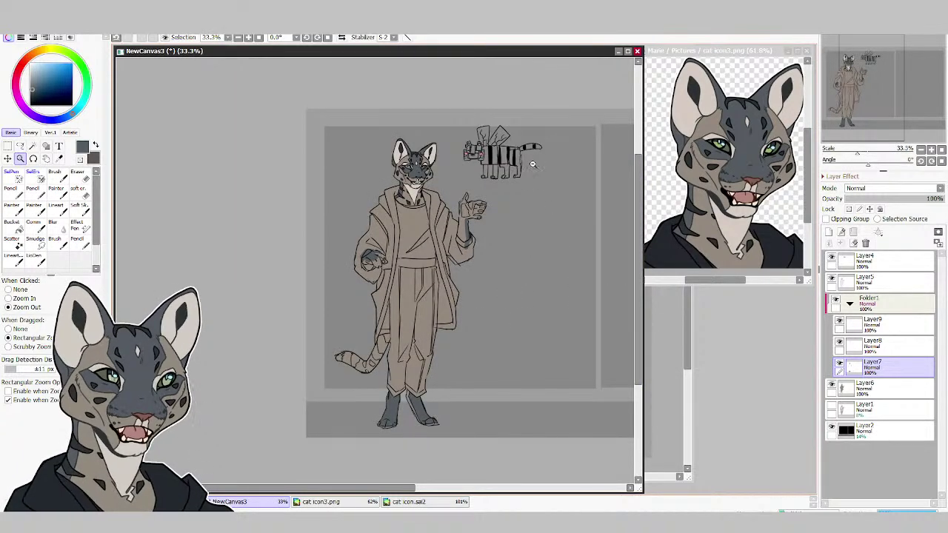
drag(516, 143, 323, 421)
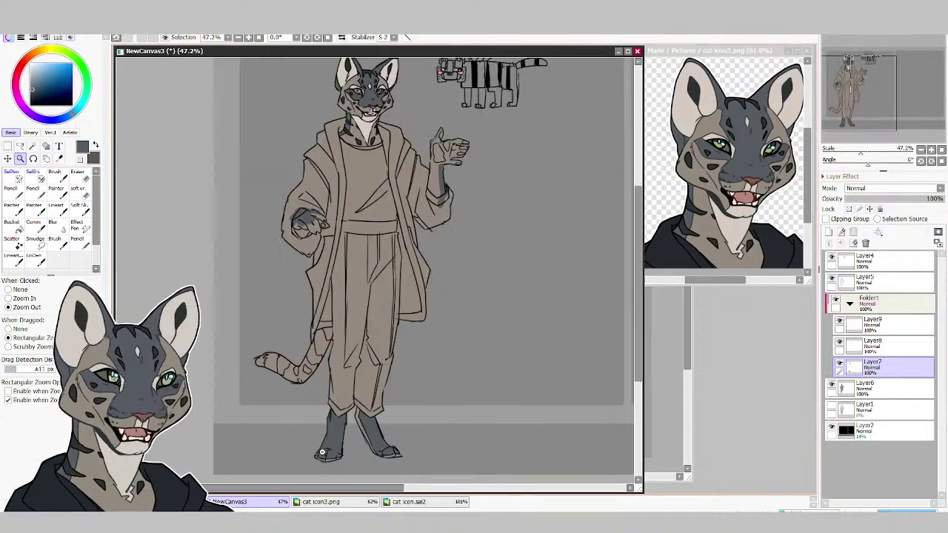
click(369, 351)
click(370, 349)
click(373, 347)
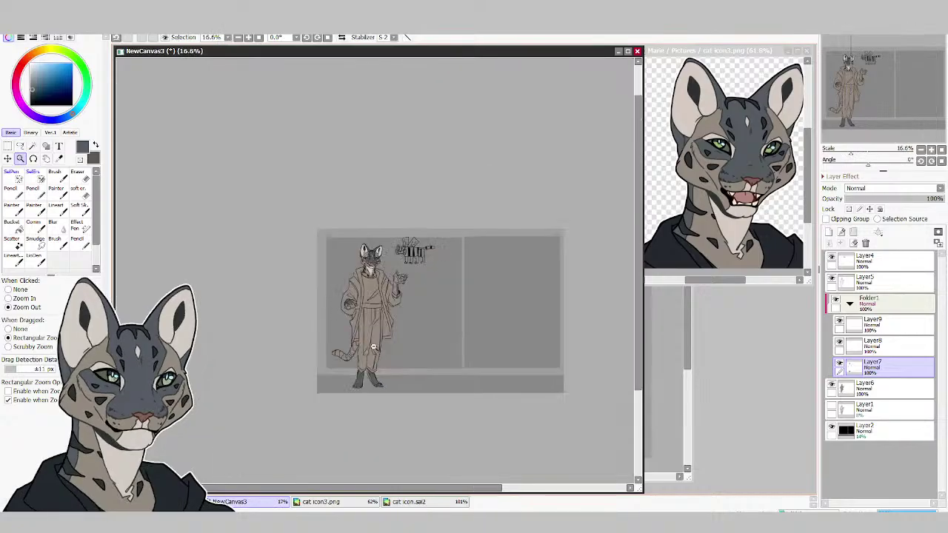
drag(417, 228, 324, 389)
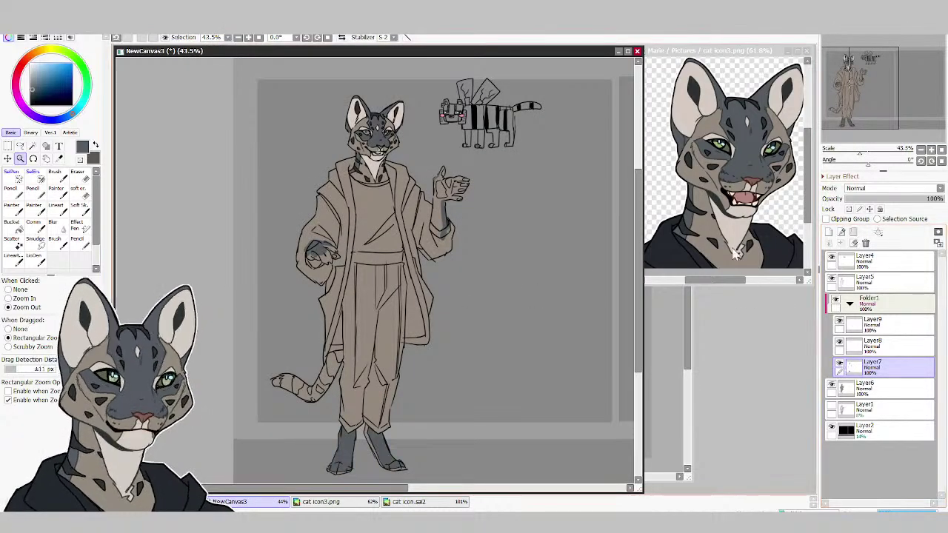
drag(544, 90, 184, 446)
click(13, 212)
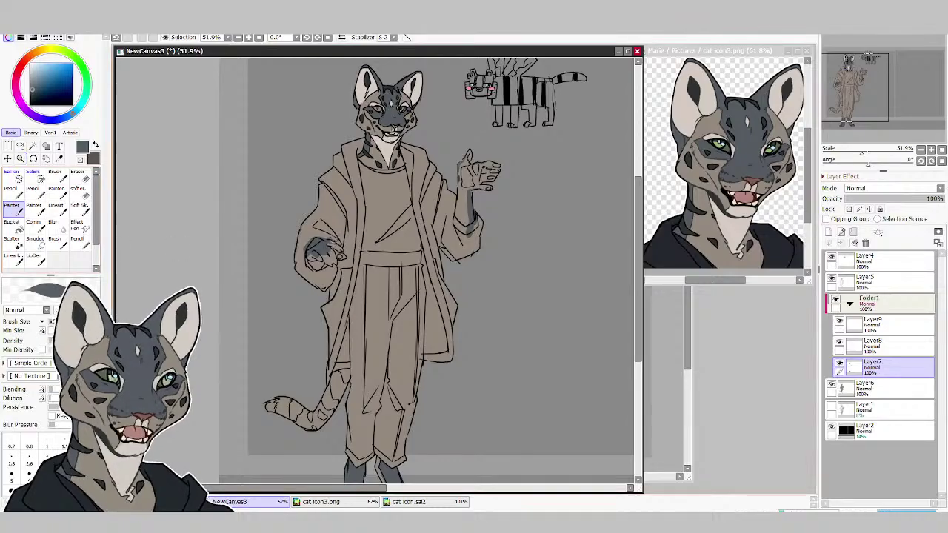
drag(287, 394, 272, 405)
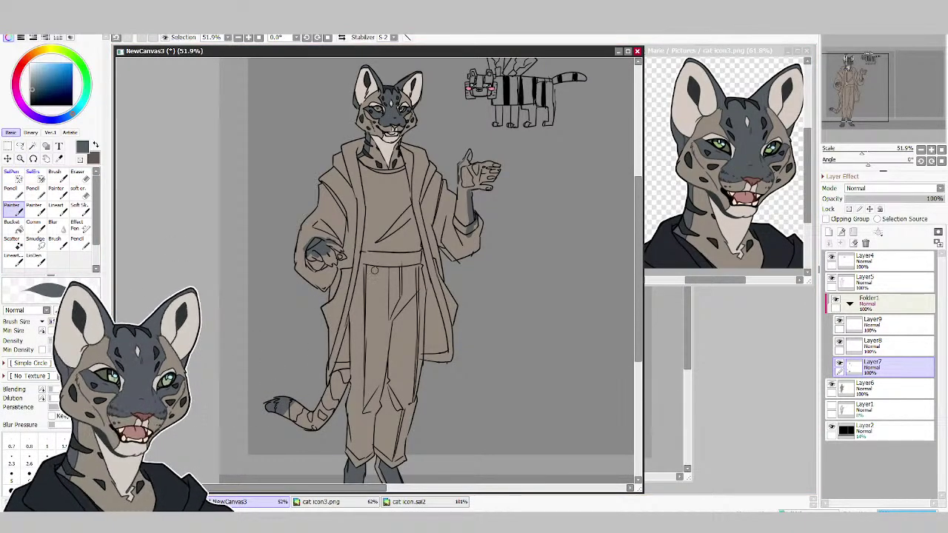
mouse_move(288, 370)
mouse_down()
mouse_move(276, 412)
mouse_move(325, 393)
mouse_move(348, 363)
mouse_move(346, 380)
mouse_move(342, 357)
mouse_move(337, 371)
mouse_up()
Compare the figure with Layer9 and Layer8 hidden and shown, and paint the tail tip on Layer8 with the cream sampled from the throat.
click(839, 324)
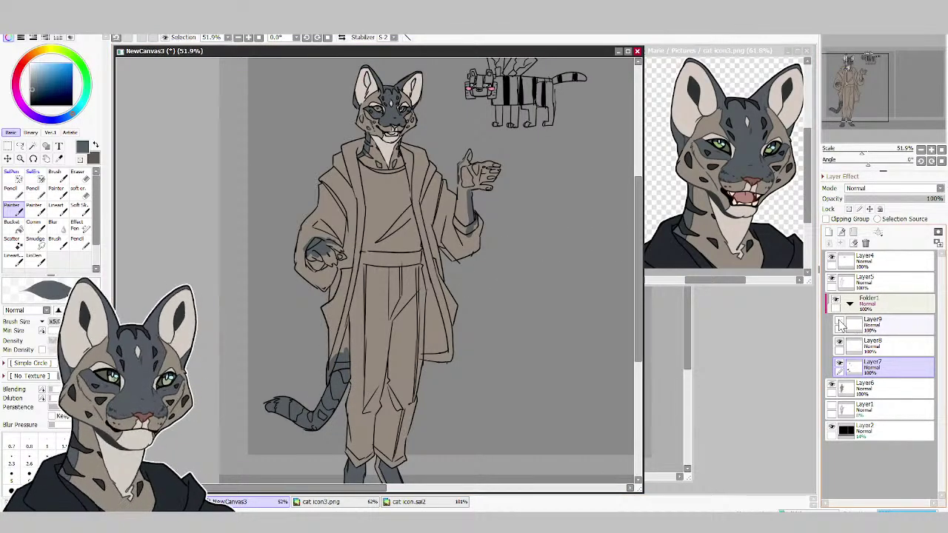
click(839, 321)
click(862, 329)
click(839, 342)
click(839, 342)
click(864, 347)
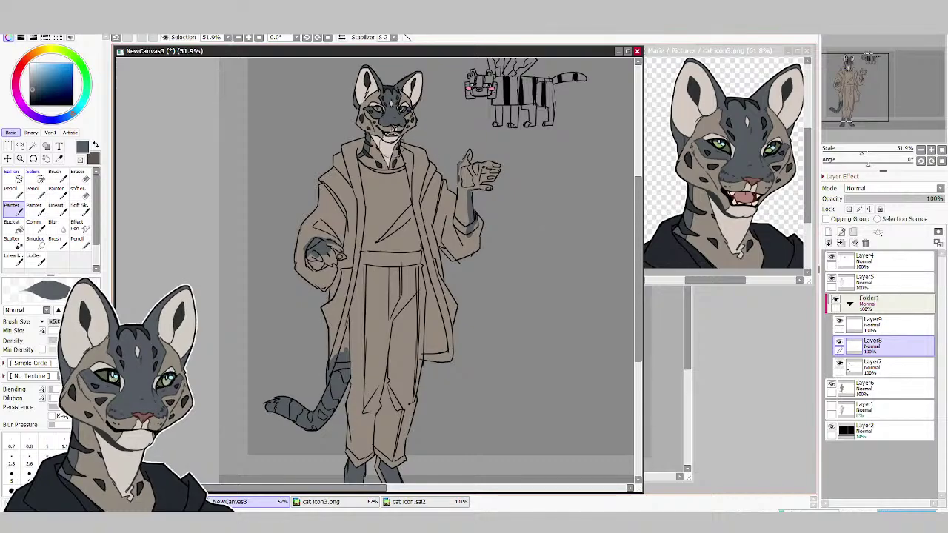
right_click(388, 147)
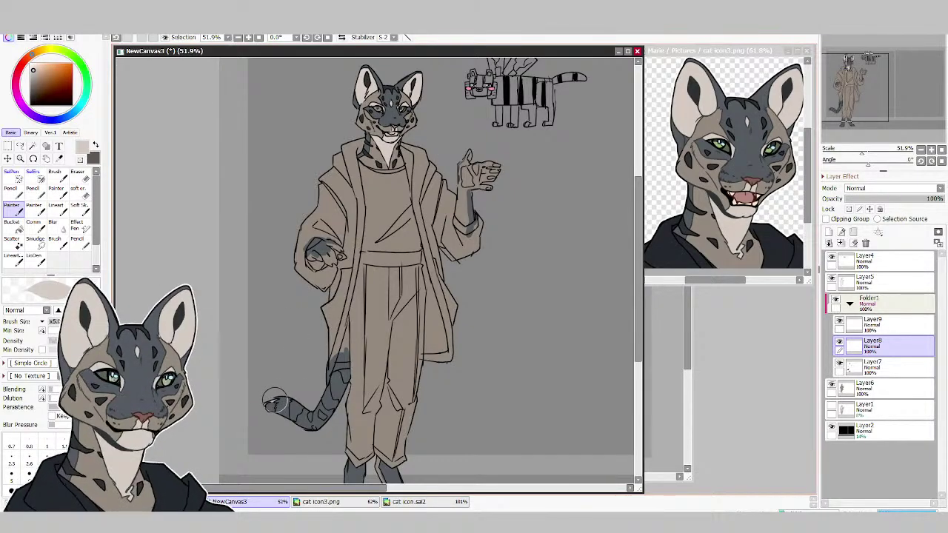
drag(273, 402, 271, 410)
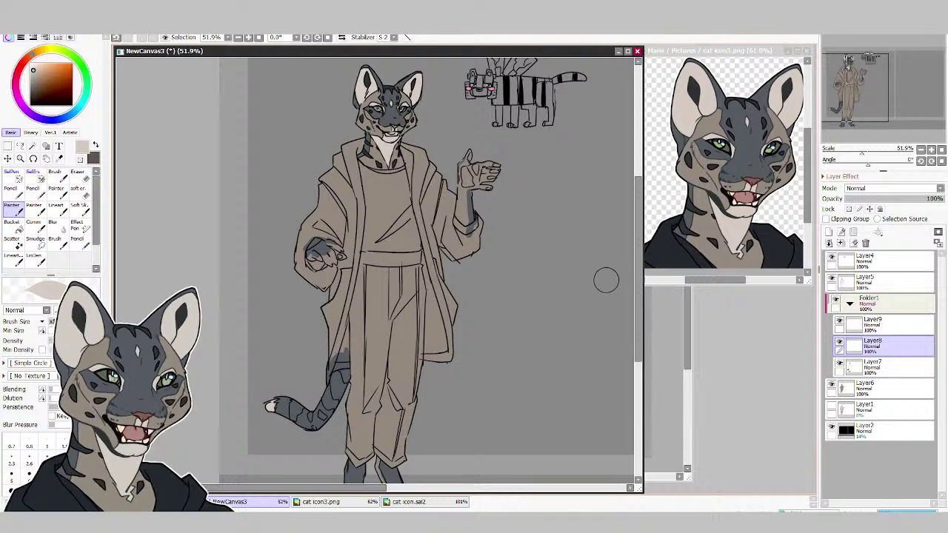
Paint the dark markings on the feet and the bands along the tail on Layer9 with the near-black sampled from the figure's ear.
scroll(622, 278, down, 3)
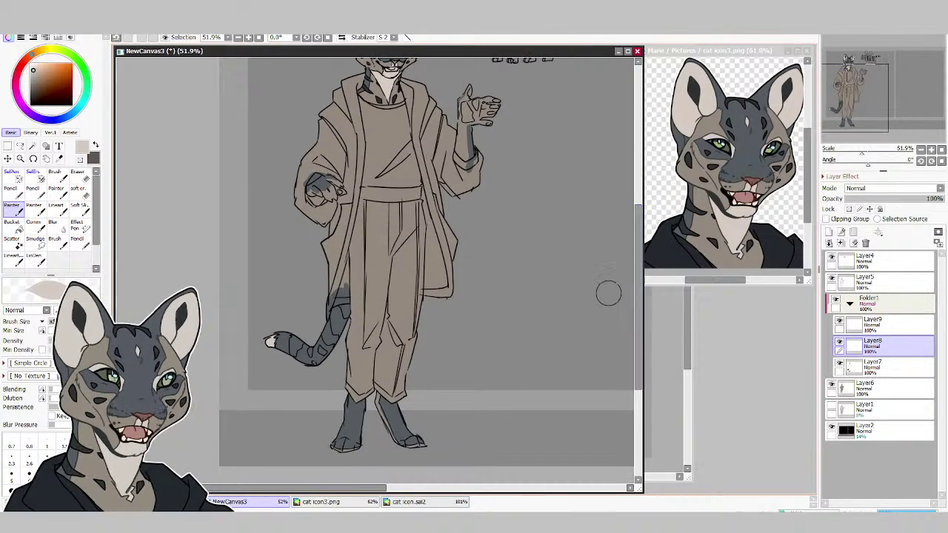
drag(642, 269, 641, 236)
click(844, 326)
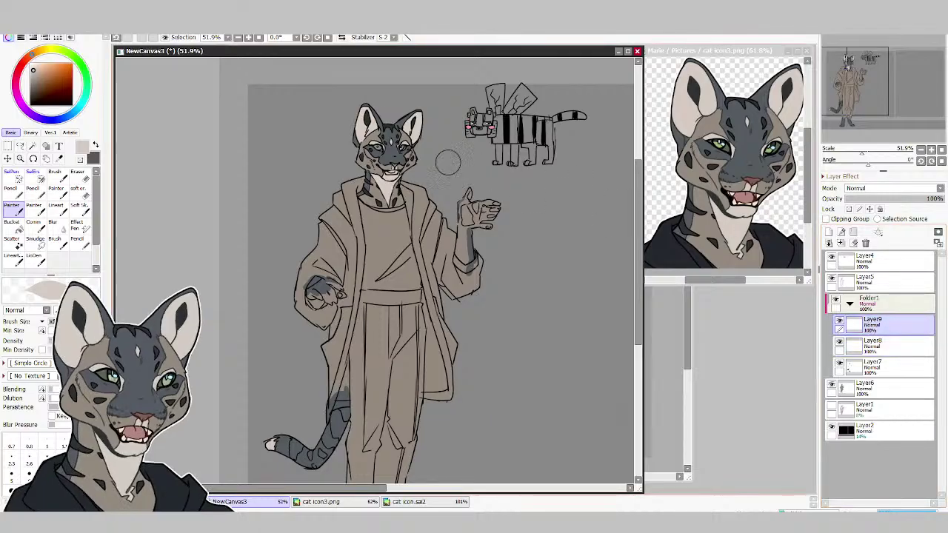
alt+click(363, 120)
drag(638, 254, 638, 273)
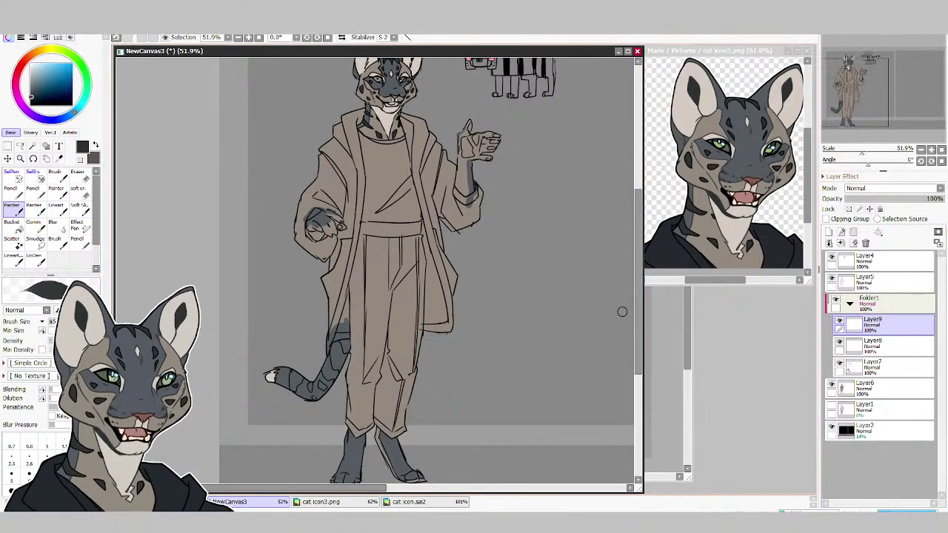
drag(637, 317, 638, 339)
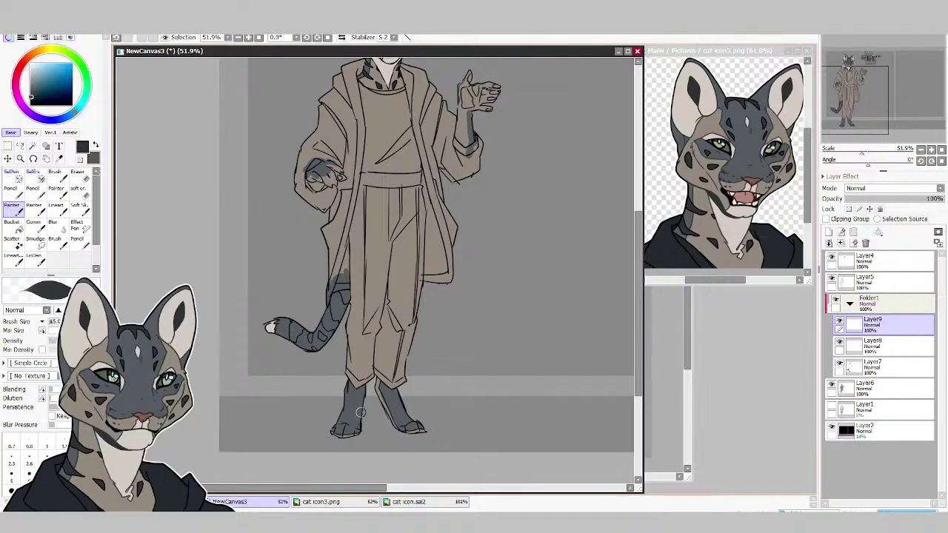
mouse_move(338, 436)
mouse_down()
mouse_move(359, 437)
mouse_move(386, 414)
mouse_move(399, 433)
mouse_up()
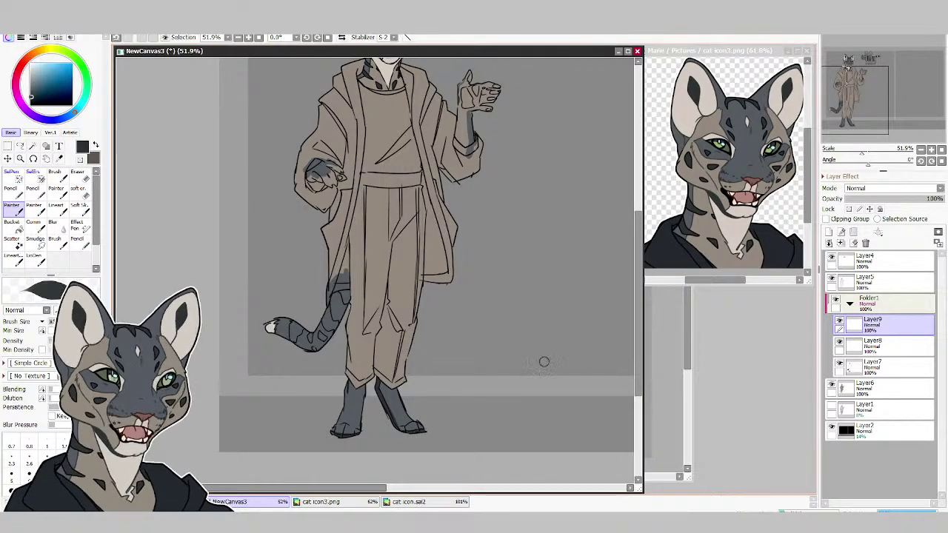
scroll(592, 336, up, 3)
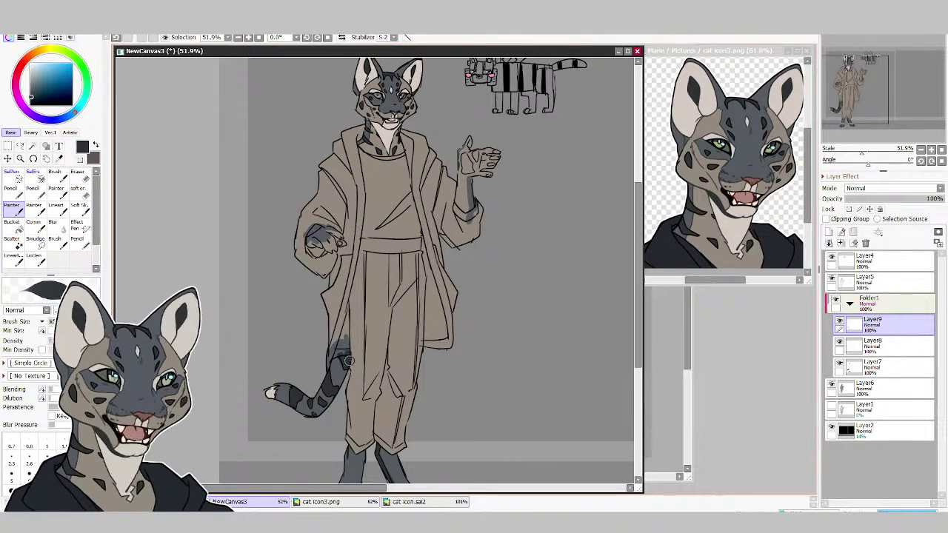
scroll(639, 300, up, 1)
scroll(635, 297, down, 2)
scroll(631, 296, up, 2)
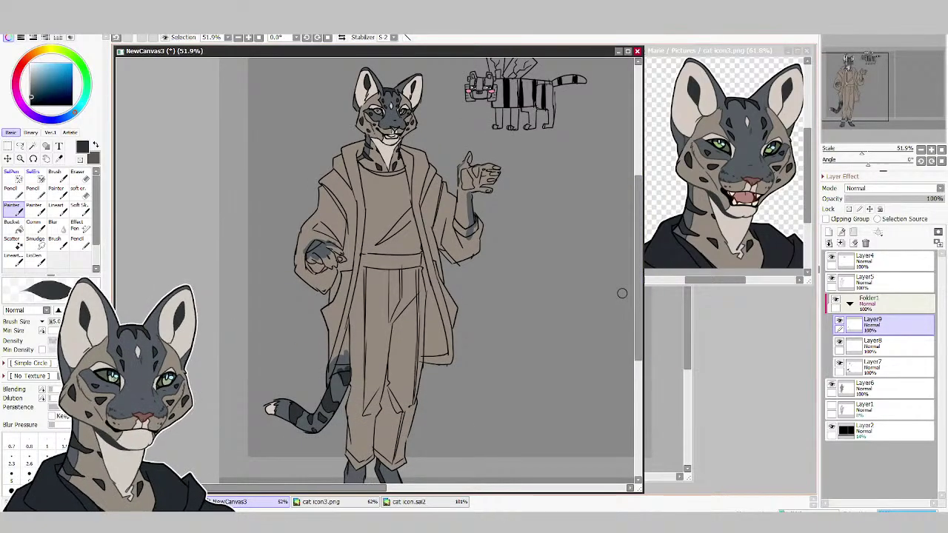
Add a layer above Layer9 and colour the eyes, nose, mouth and teeth with the greens, reds and cream sampled from the icon.
scroll(631, 279, up, 3)
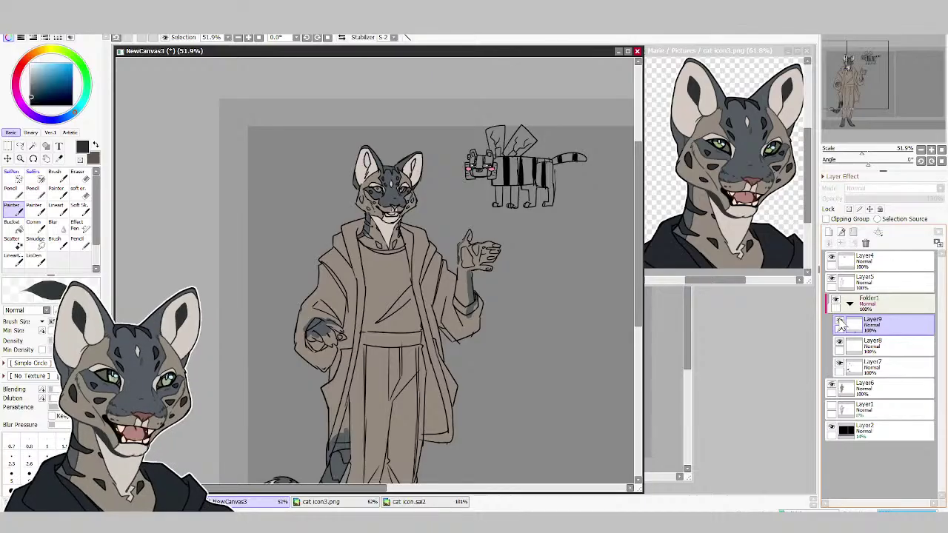
click(829, 232)
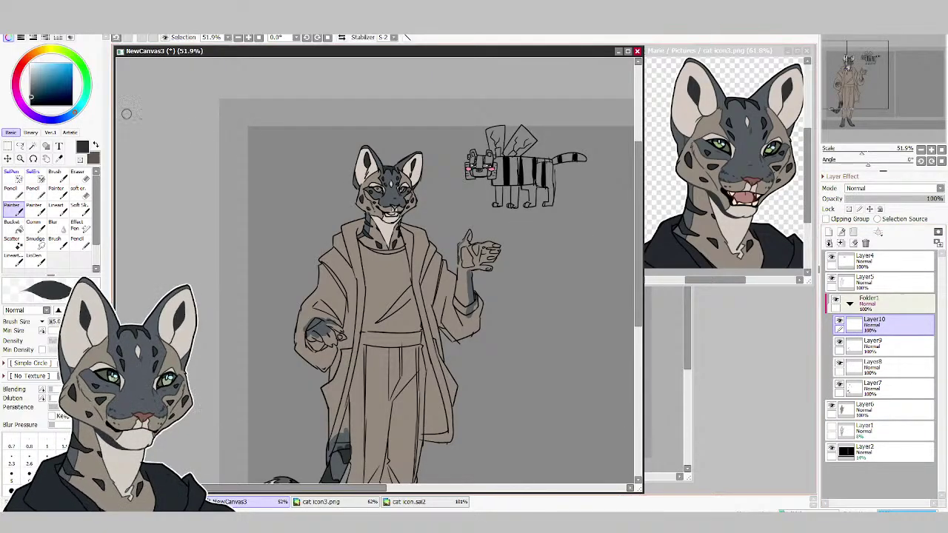
alt+click(725, 154)
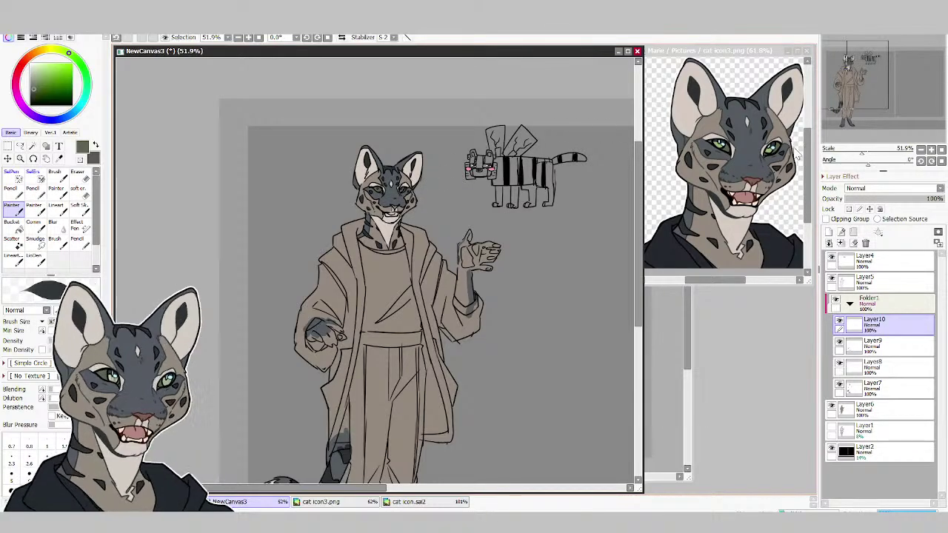
alt+click(719, 148)
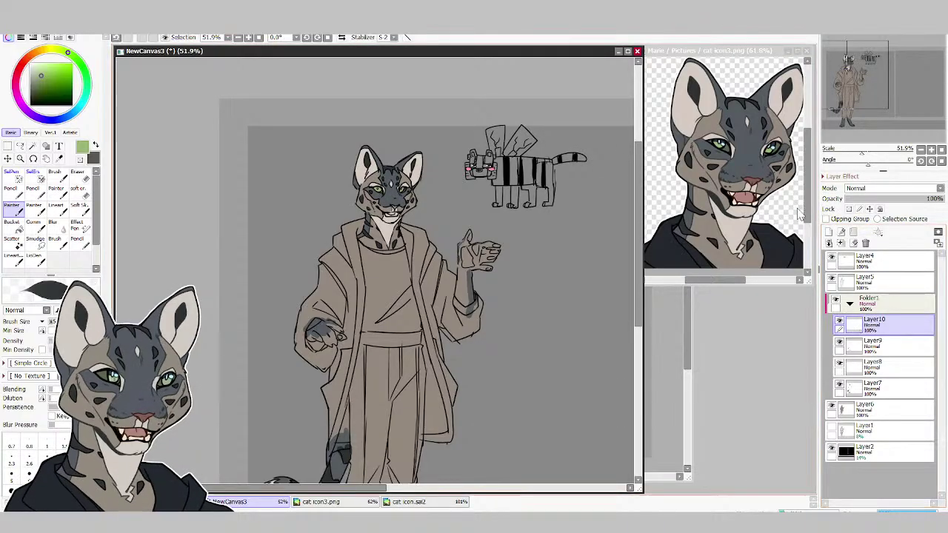
alt+click(752, 177)
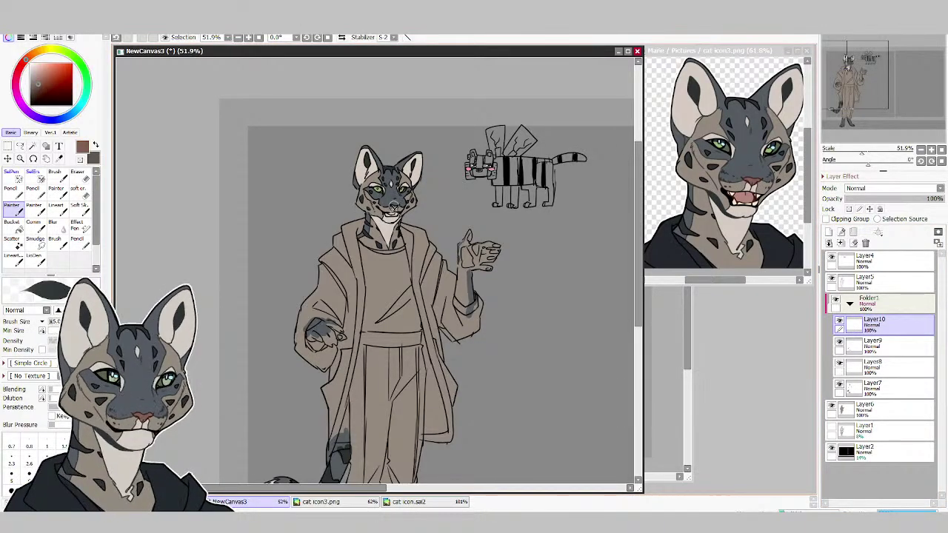
alt+click(744, 194)
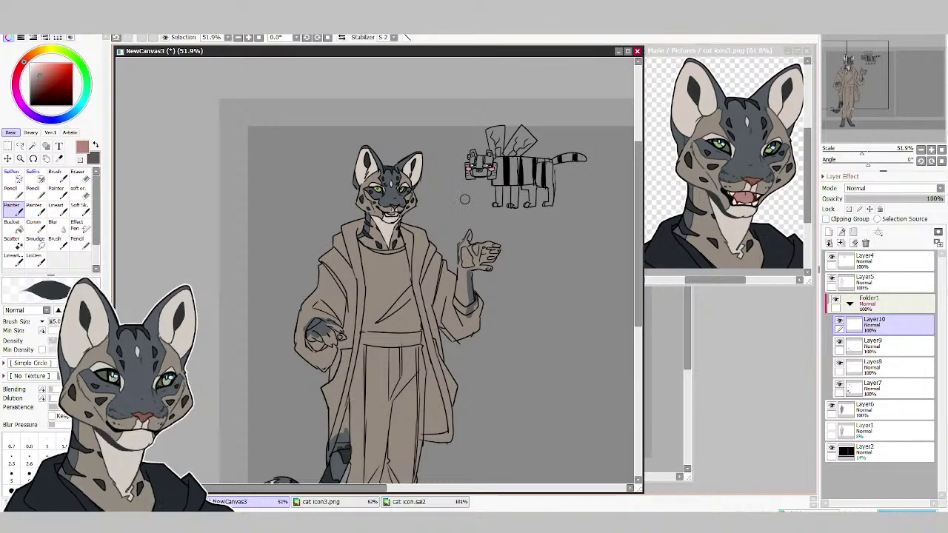
alt+click(756, 209)
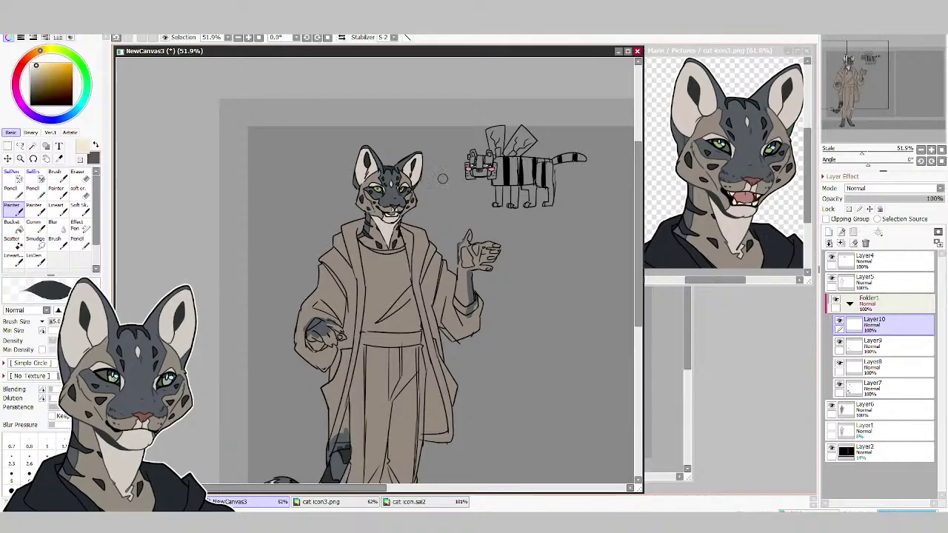
Mirror the canvas view horizontally to check the figure's proportions and markings.
click(341, 37)
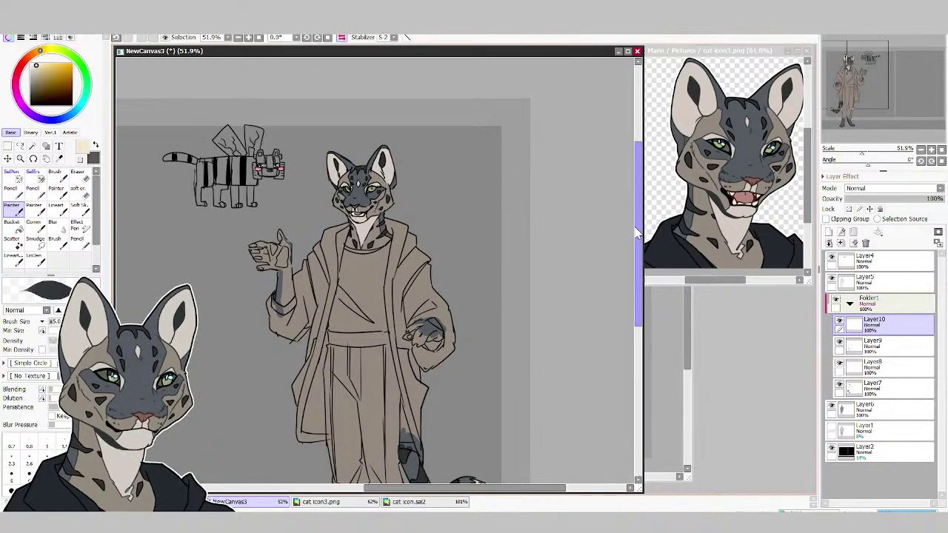
mouse_move(636, 233)
mouse_down()
mouse_move(637, 268)
mouse_move(637, 246)
mouse_up()
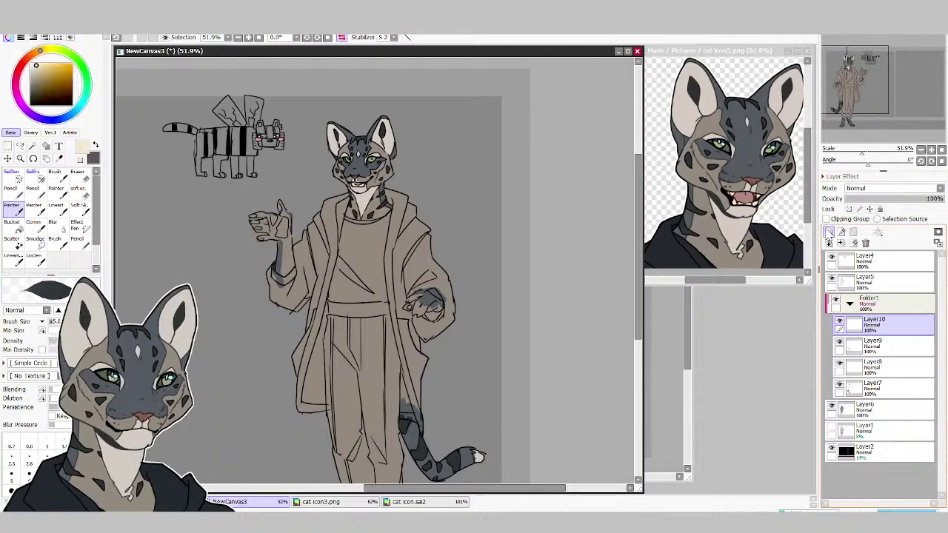
mouse_move(638, 288)
mouse_down()
mouse_move(635, 321)
mouse_move(636, 280)
mouse_up()
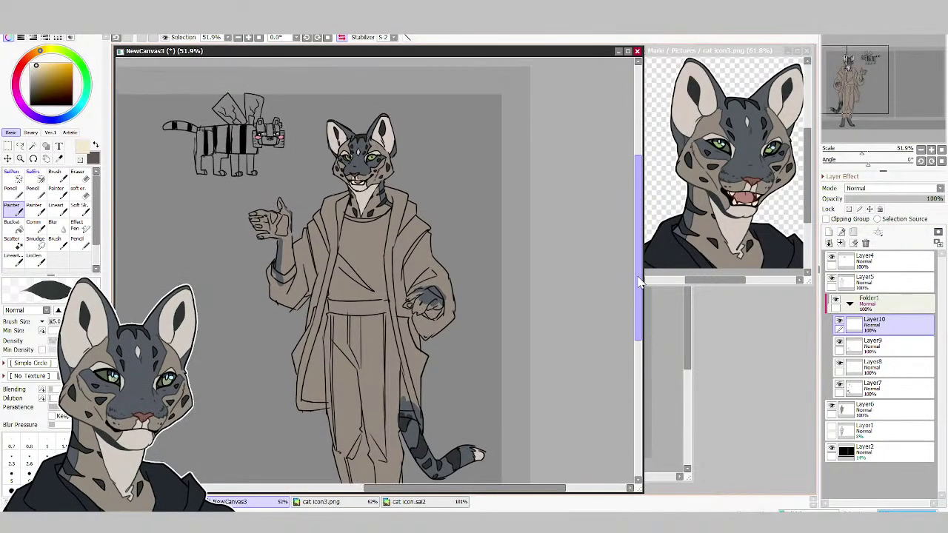
Add a layer directly below Layer7 and paint both hands and the lower forearms on it with the near-black sampled from the tail.
click(862, 348)
alt+click(406, 429)
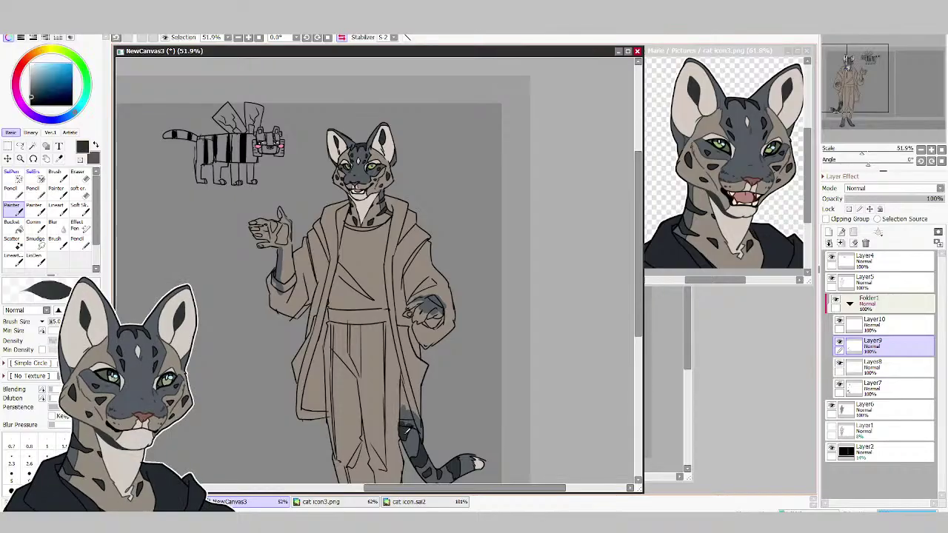
click(873, 387)
click(829, 231)
drag(877, 387, 885, 424)
drag(275, 217, 261, 232)
drag(420, 305, 443, 320)
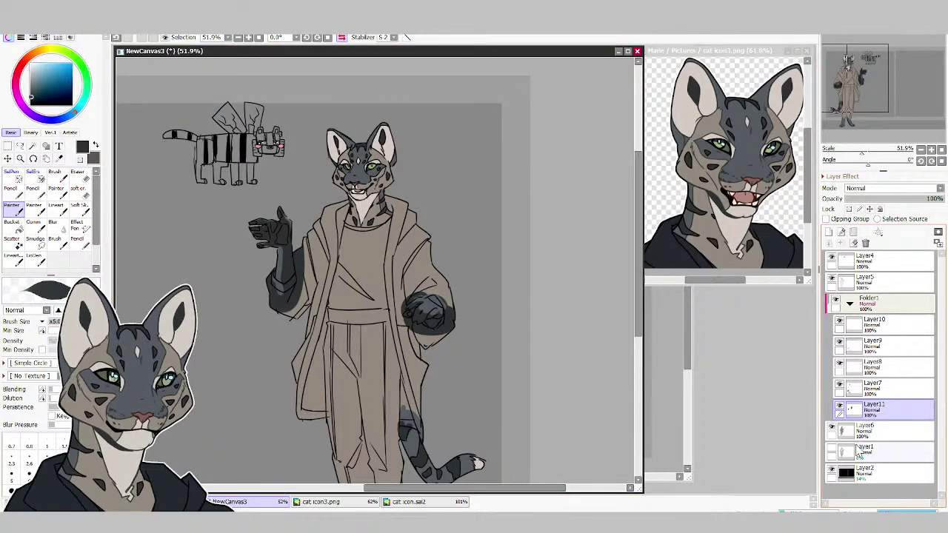
Hide and redisplay Folder1 to compare the markings with the base fill on Layer6, and return the mirrored canvas view to normal.
click(874, 429)
click(835, 301)
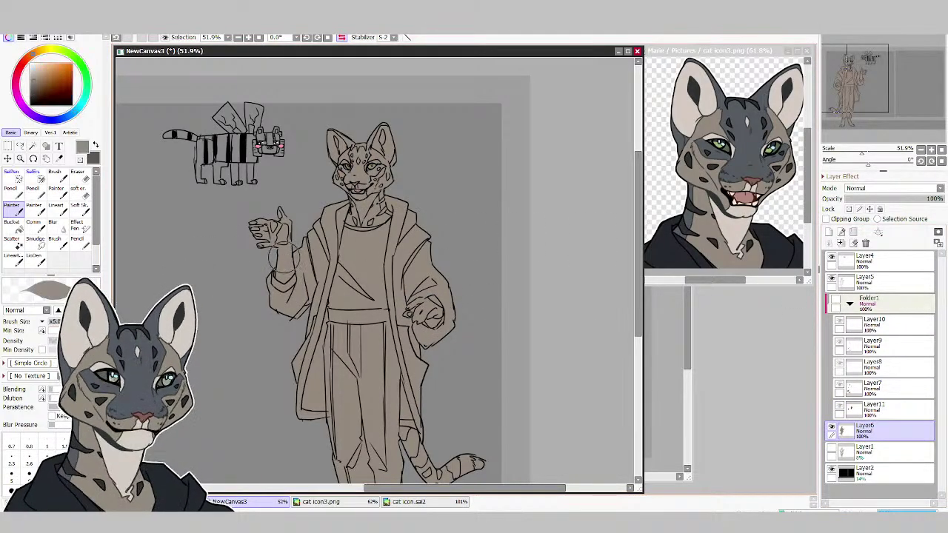
click(835, 301)
key(bracketleft)
key(bracketleft)
key(bracketleft)
key(bracketleft)
key(bracketleft)
key(bracketleft)
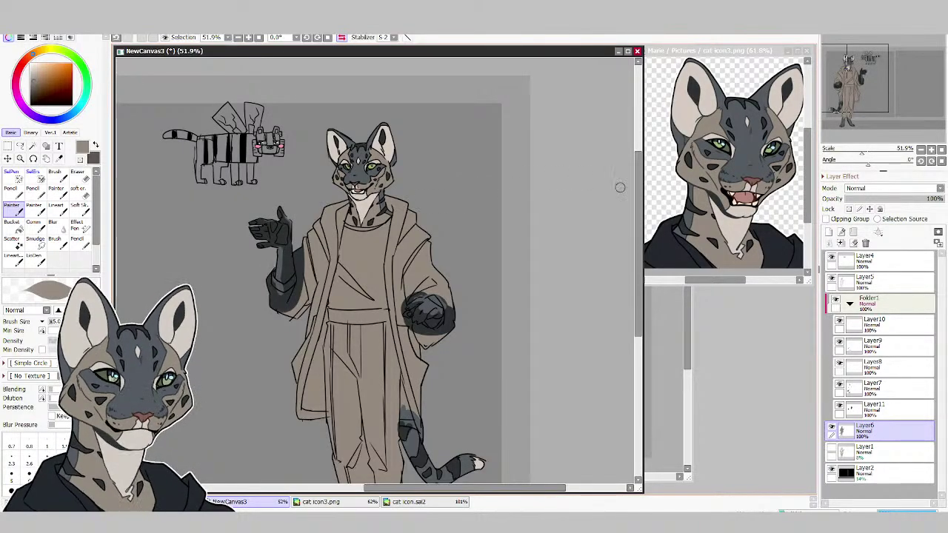
click(341, 39)
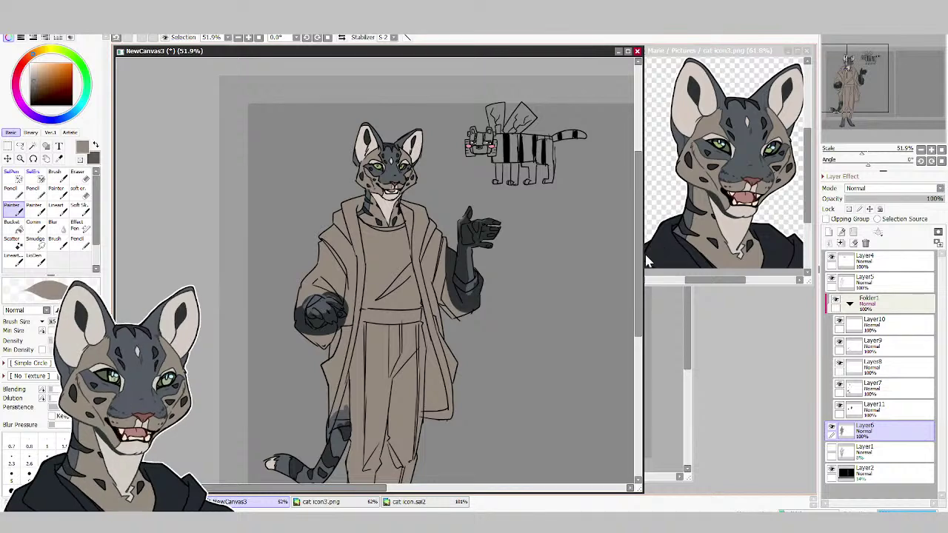
drag(641, 256, 634, 237)
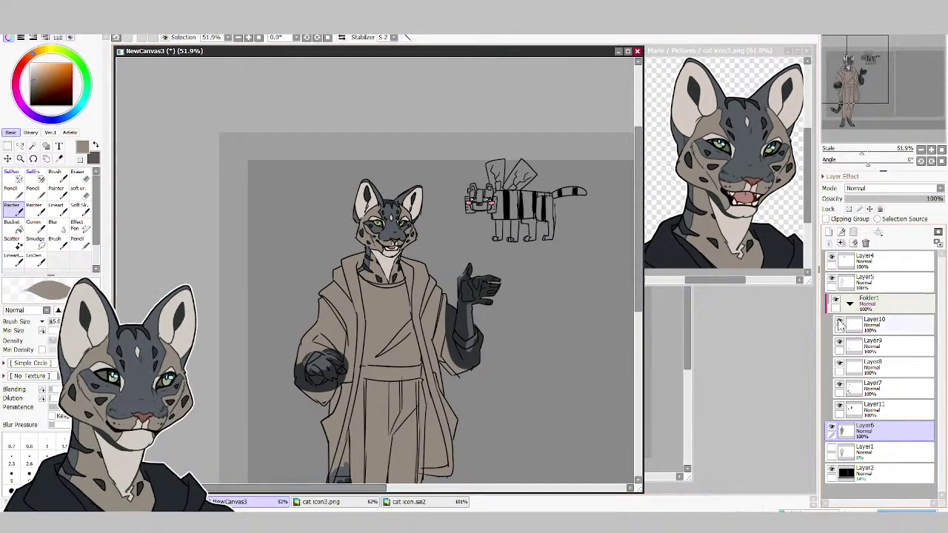
Add a layer above Layer10 and paint the palm and finger pads of the raised hand with the muted pink sampled from the mouth.
click(870, 324)
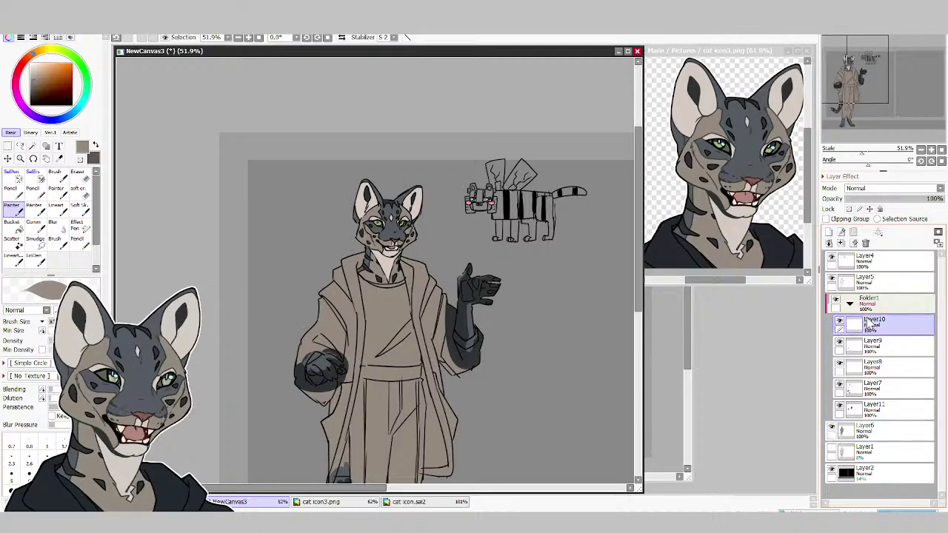
click(829, 232)
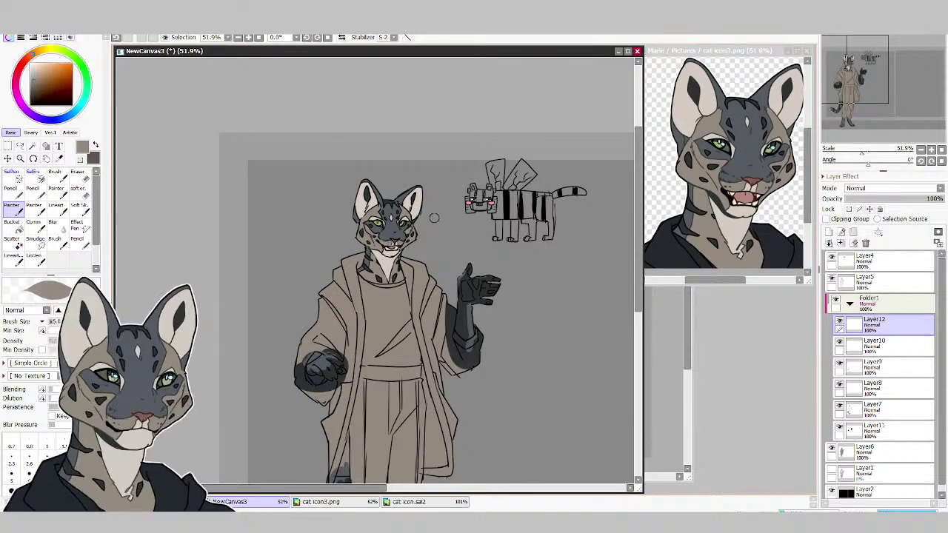
alt+click(416, 209)
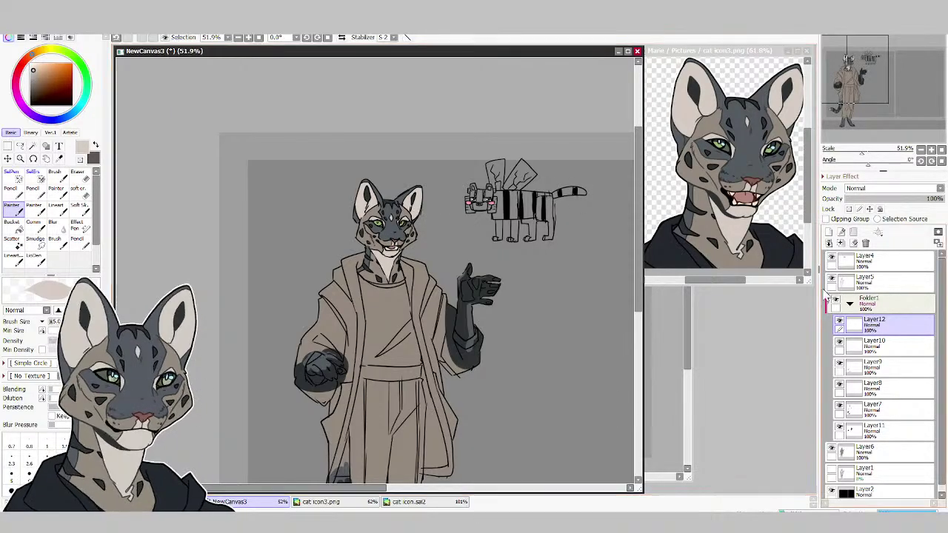
alt+click(394, 200)
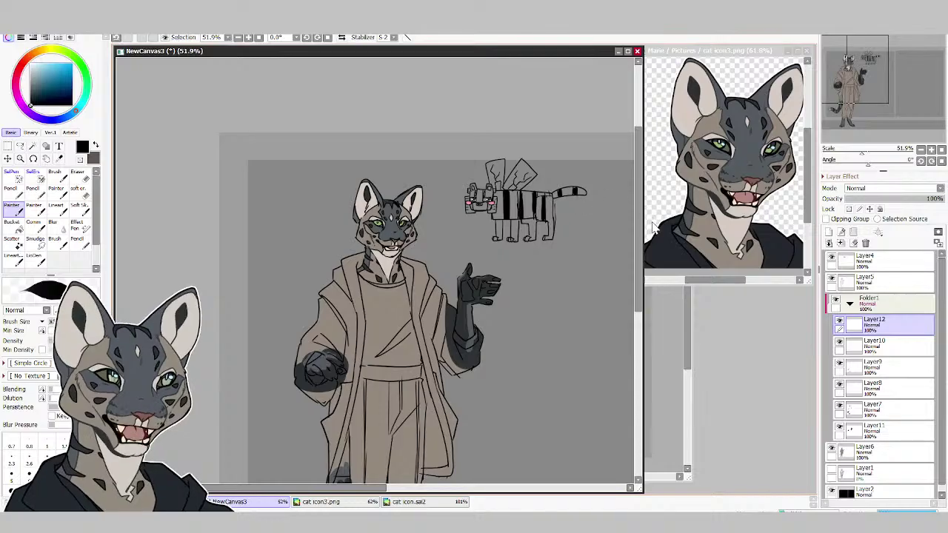
drag(638, 226, 642, 250)
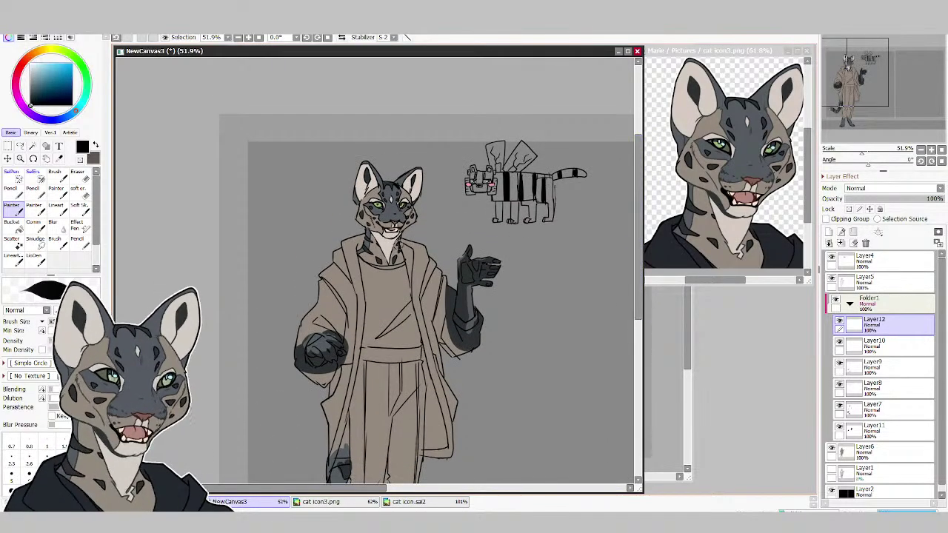
alt+click(396, 227)
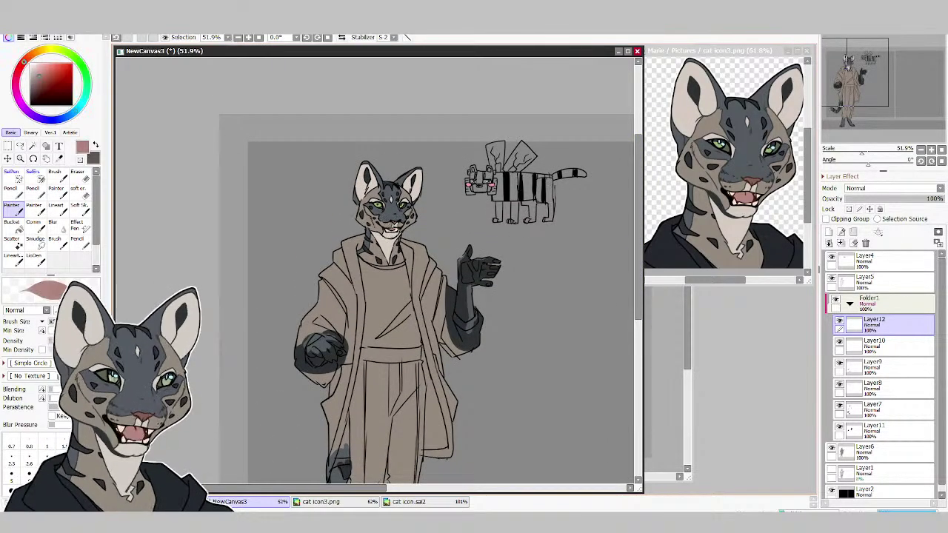
mouse_move(464, 265)
mouse_down()
mouse_move(463, 278)
mouse_move(476, 265)
mouse_move(468, 252)
mouse_up()
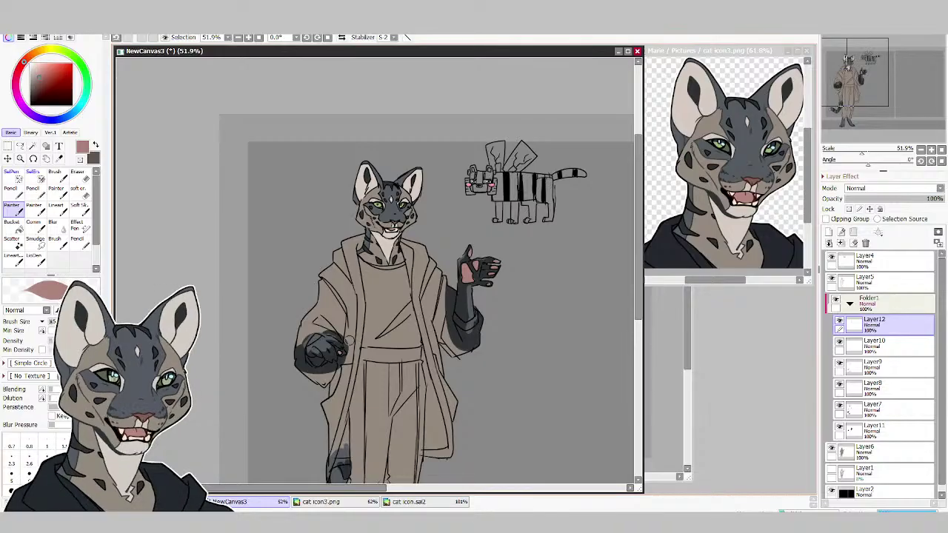
Examine the coloured cat's face, the winged striped creature beside it and the full figure from ears to feet.
scroll(641, 255, down, 5)
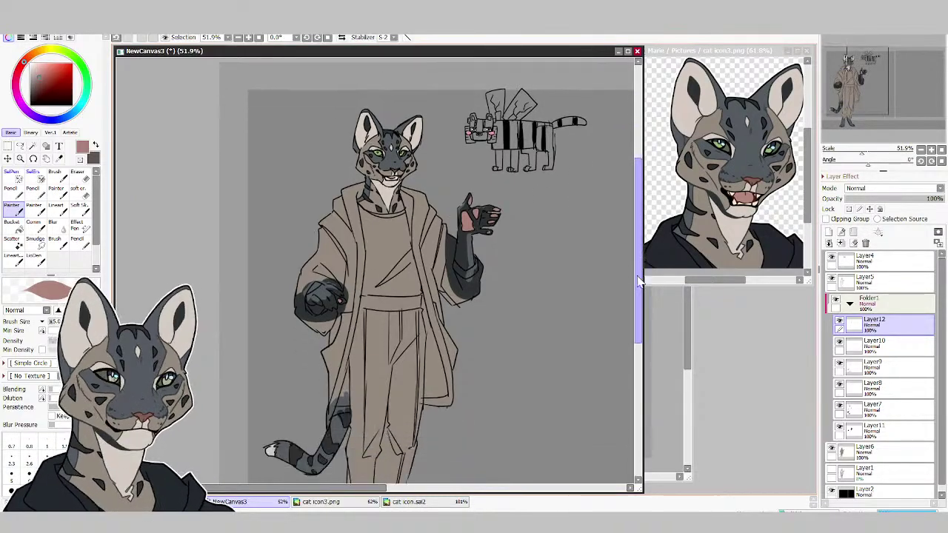
drag(637, 299, 641, 255)
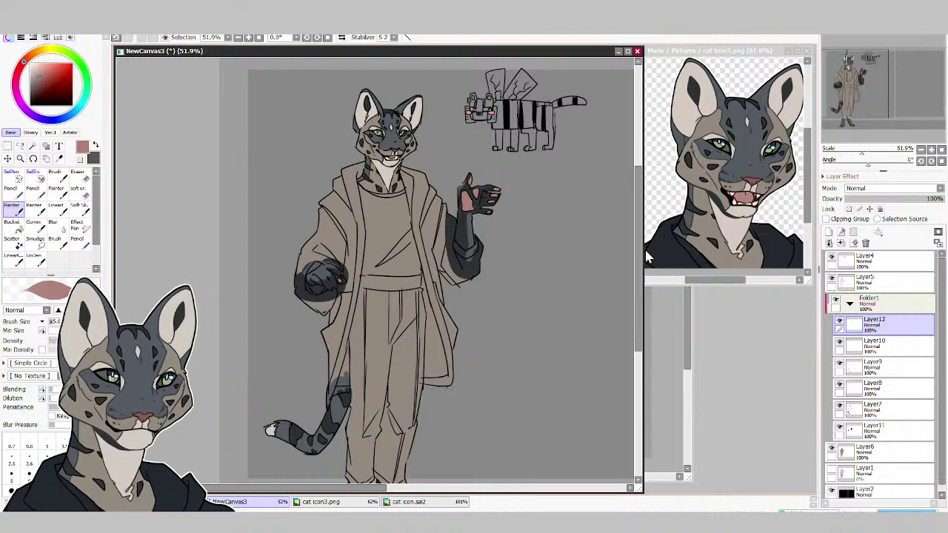
click(20, 158)
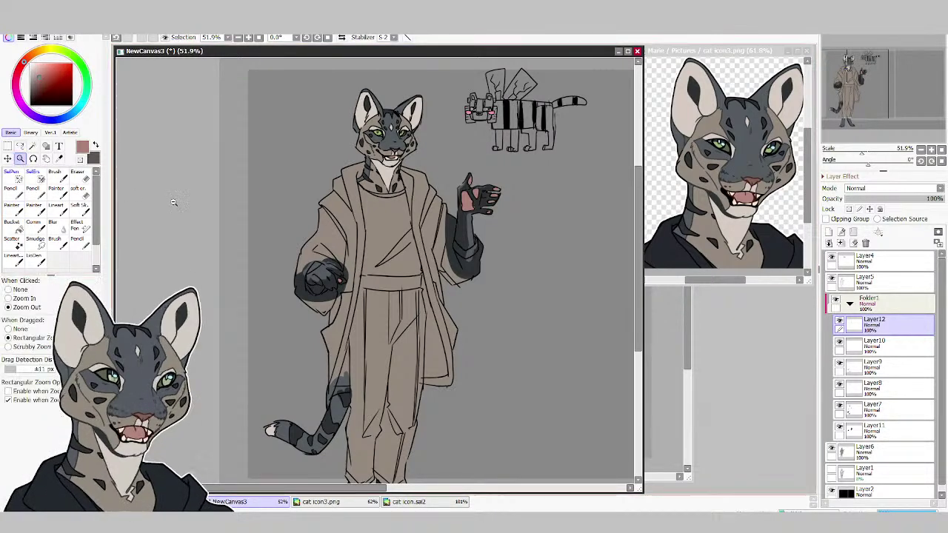
drag(312, 211, 259, 354)
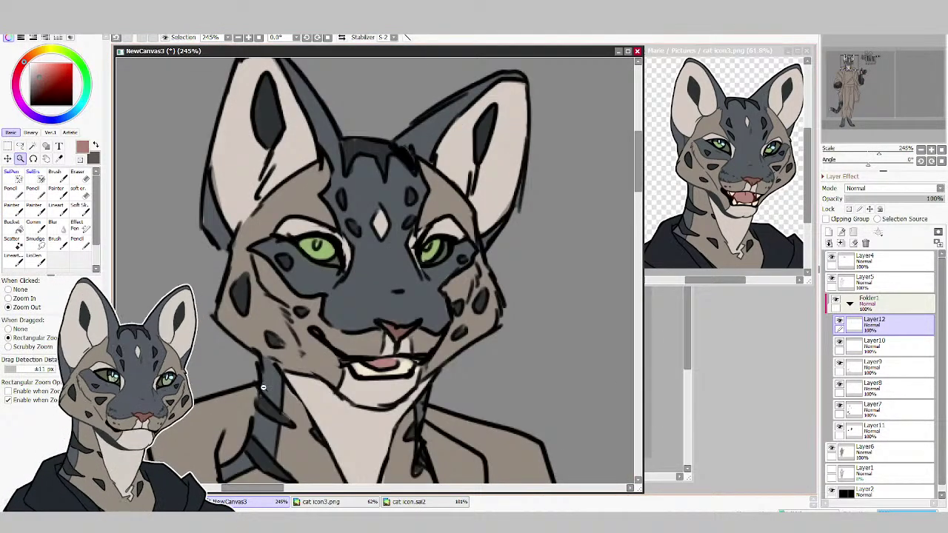
click(297, 368)
click(295, 370)
drag(455, 217, 592, 358)
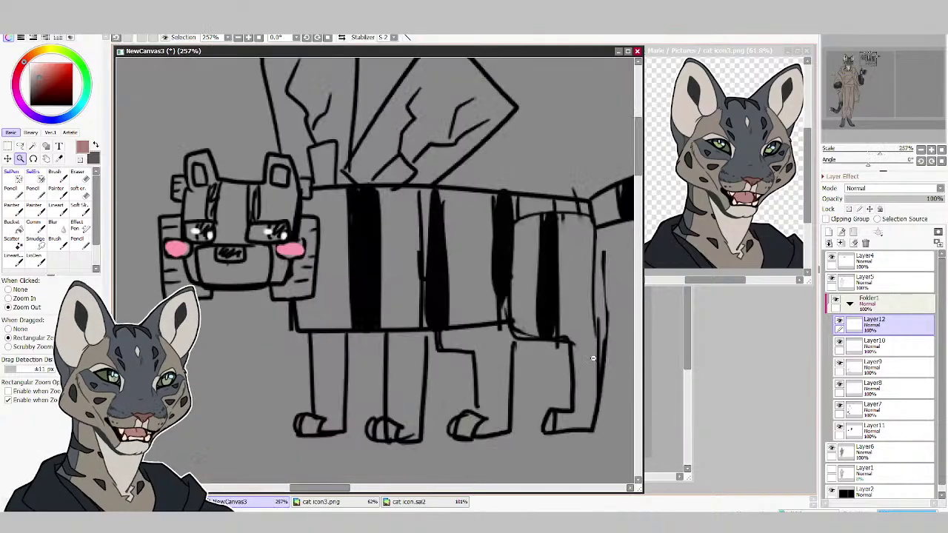
click(538, 259)
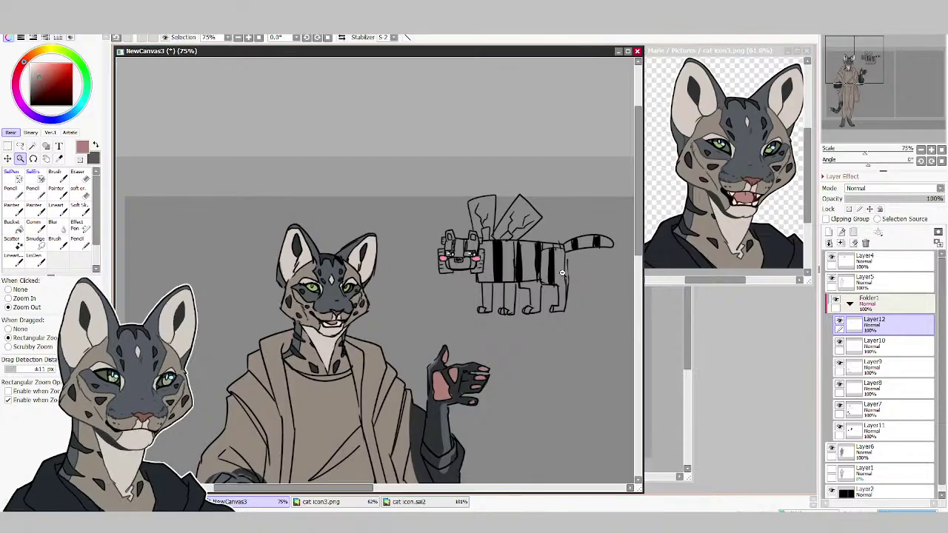
click(487, 373)
click(484, 373)
click(484, 374)
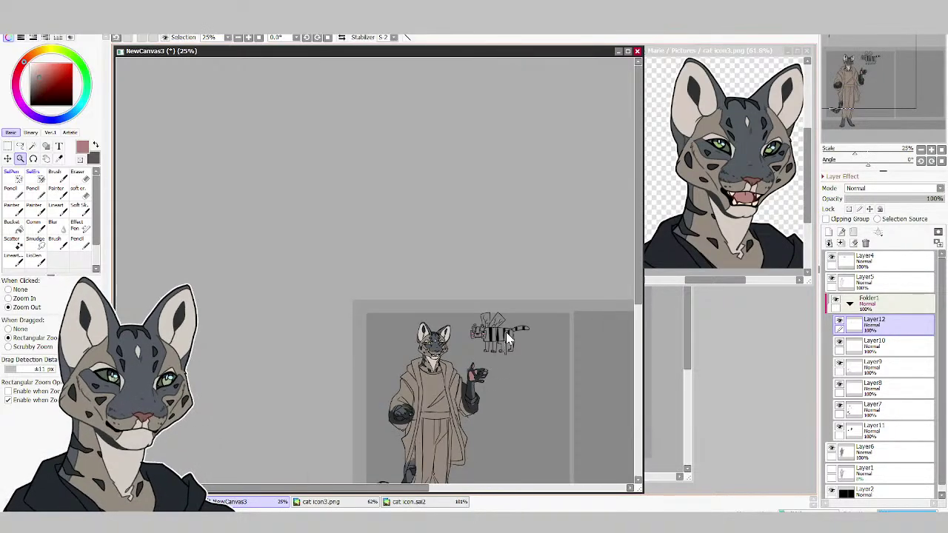
drag(505, 357, 314, 511)
click(469, 340)
click(467, 337)
click(466, 337)
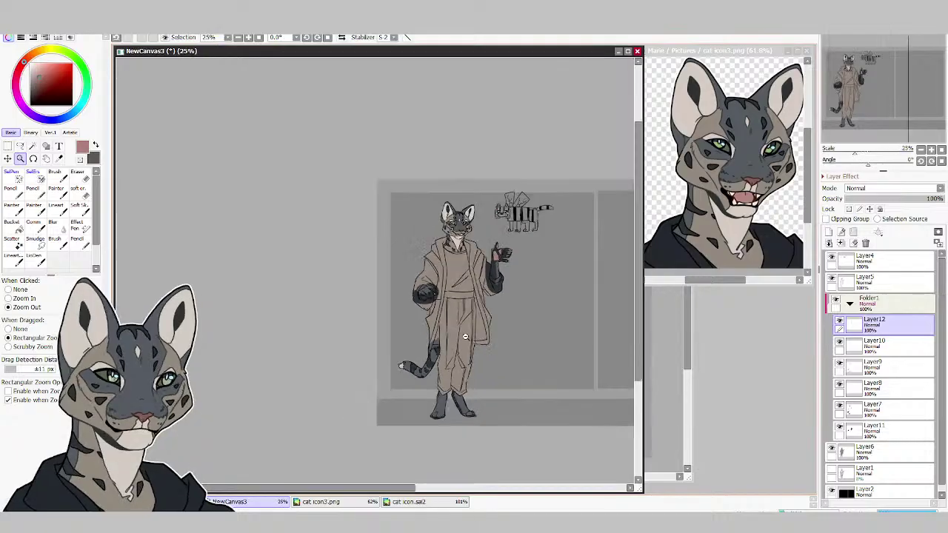
drag(569, 199, 338, 429)
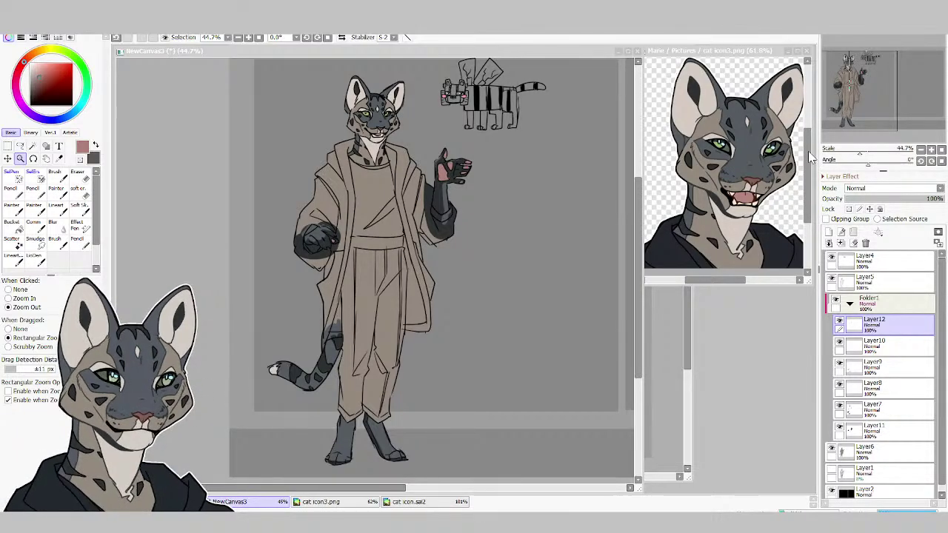
Open regerger.sai2 and view the lineup of coloured, clothed characters.
double_click(583, 334)
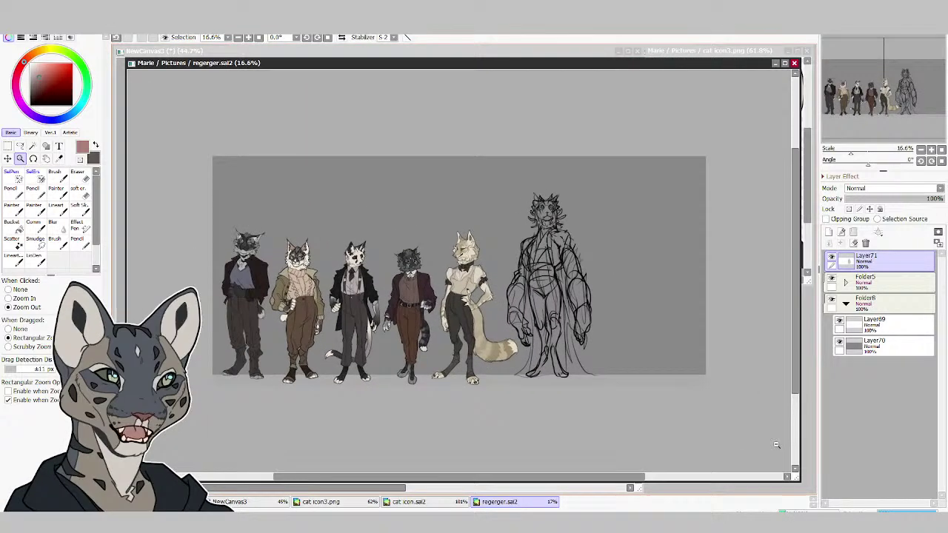
drag(268, 164, 586, 377)
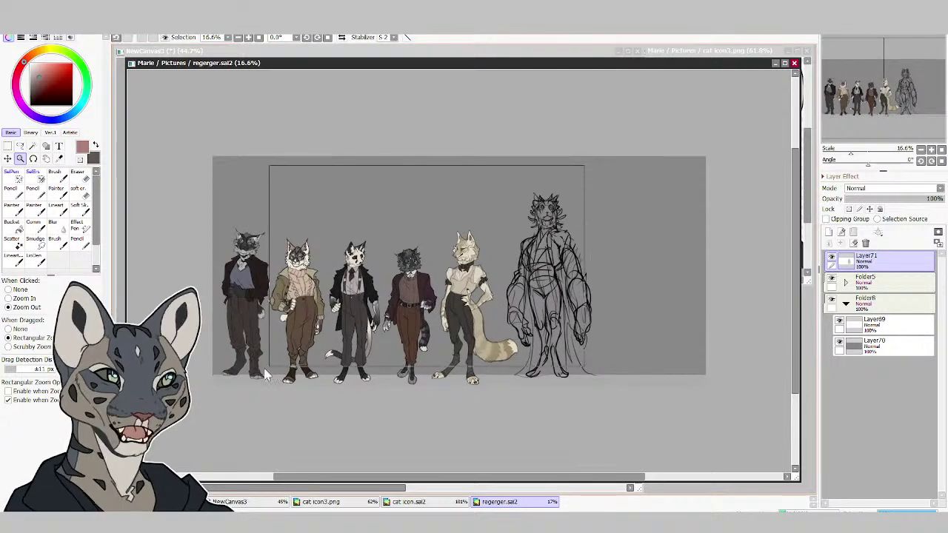
drag(688, 134, 199, 455)
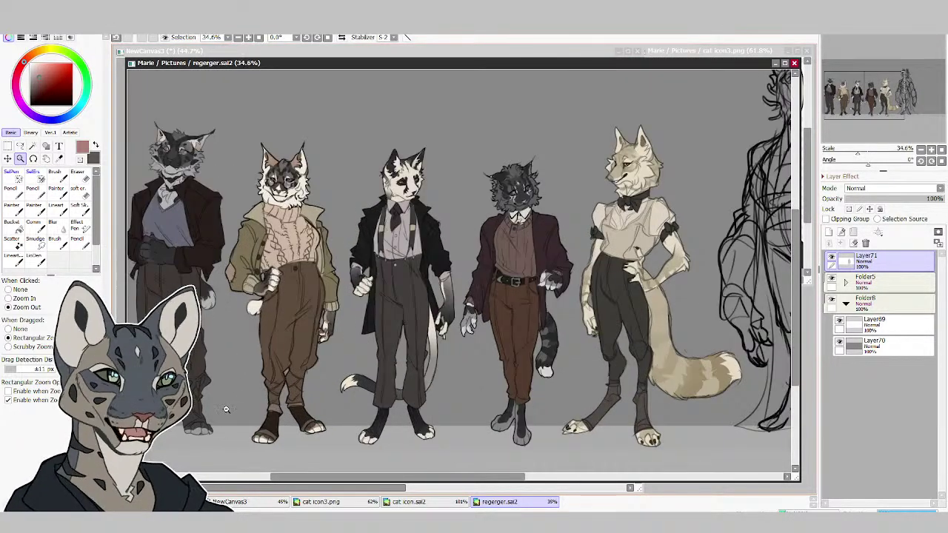
mouse_move(348, 476)
mouse_down()
mouse_move(337, 487)
mouse_move(353, 483)
mouse_move(335, 482)
mouse_up()
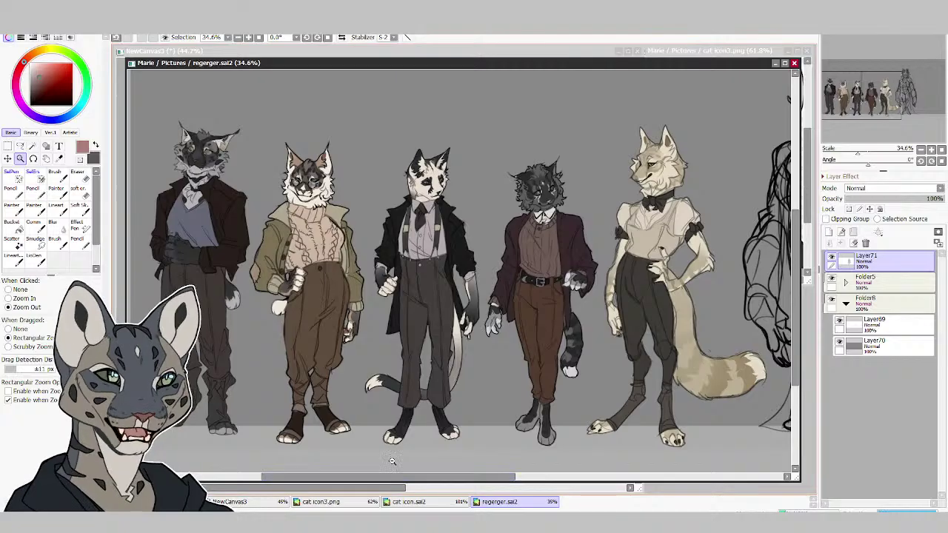
mouse_move(388, 478)
mouse_down()
mouse_move(462, 468)
mouse_move(384, 482)
mouse_up()
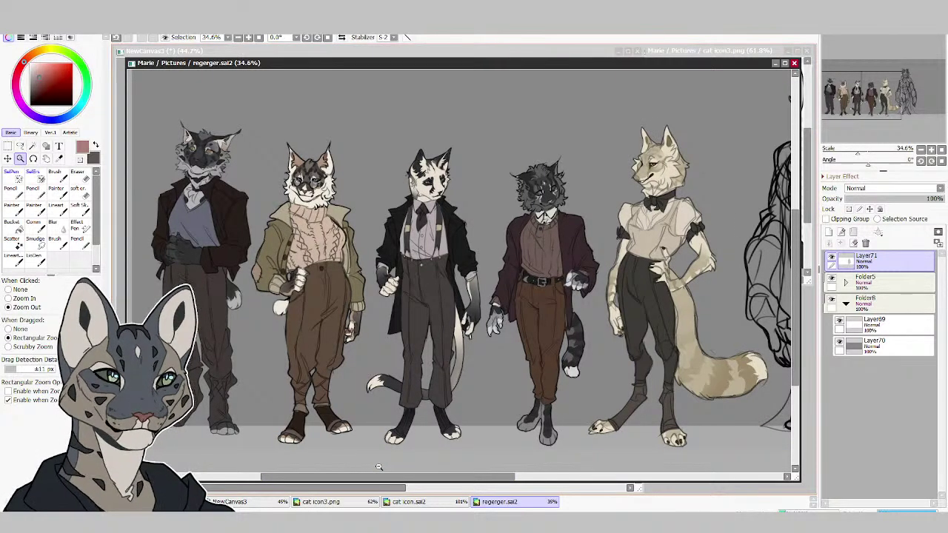
Examine the dark curly-furred cat in the burgundy jacket up close in the lineup.
drag(586, 153, 499, 257)
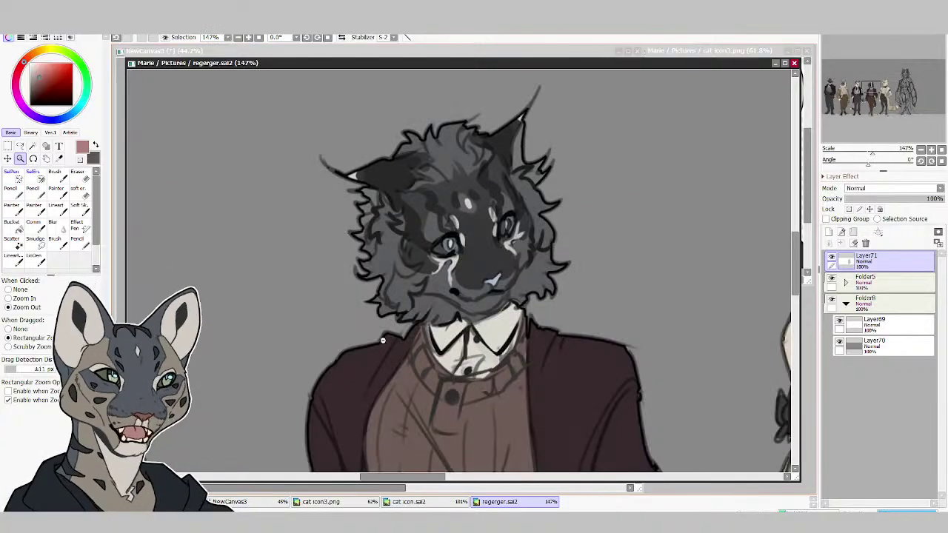
mouse_move(319, 381)
mouse_down()
mouse_move(565, 96)
mouse_move(332, 396)
mouse_move(322, 389)
mouse_up()
scroll(449, 304, down, 6)
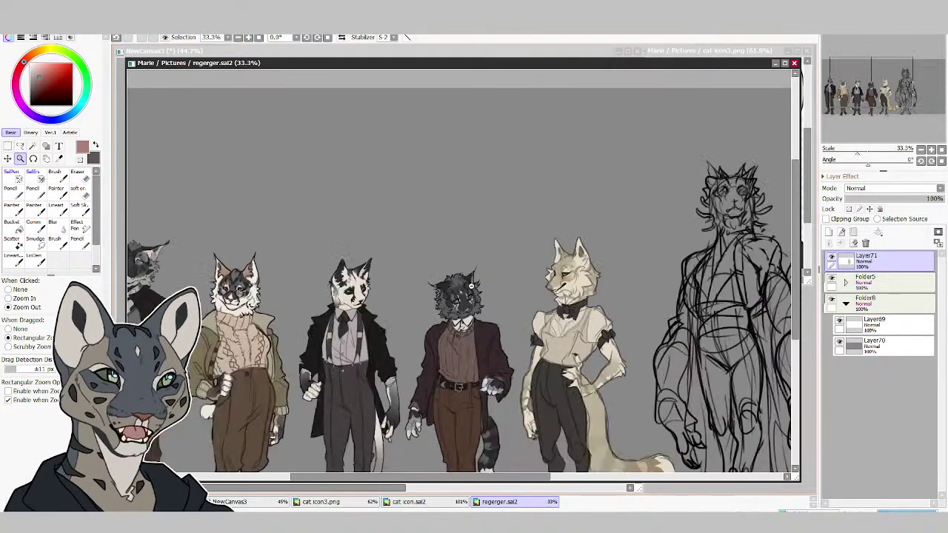
drag(490, 262, 409, 386)
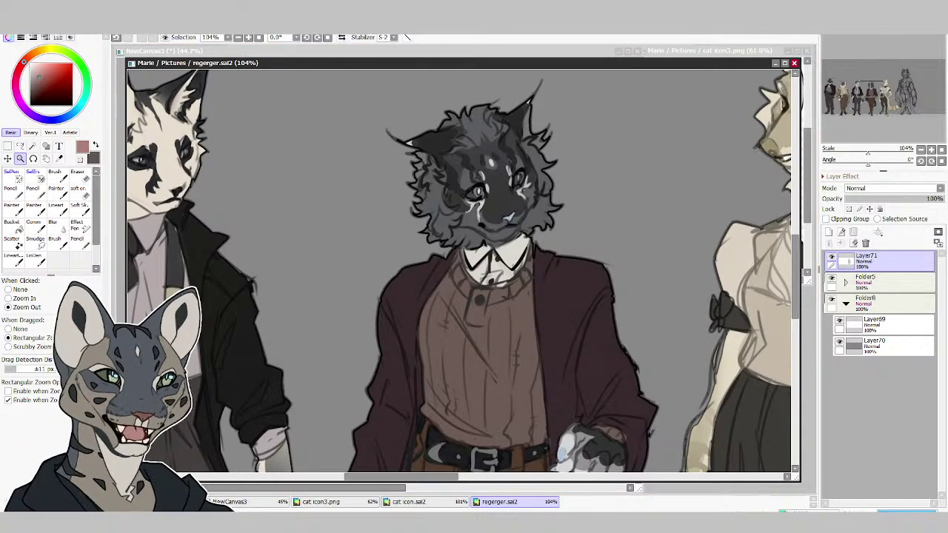
scroll(476, 236, down, 9)
Compare the outfits and fur markings of the lineup's characters, focusing on the black-and-white cat in the dark coat.
drag(632, 164, 183, 393)
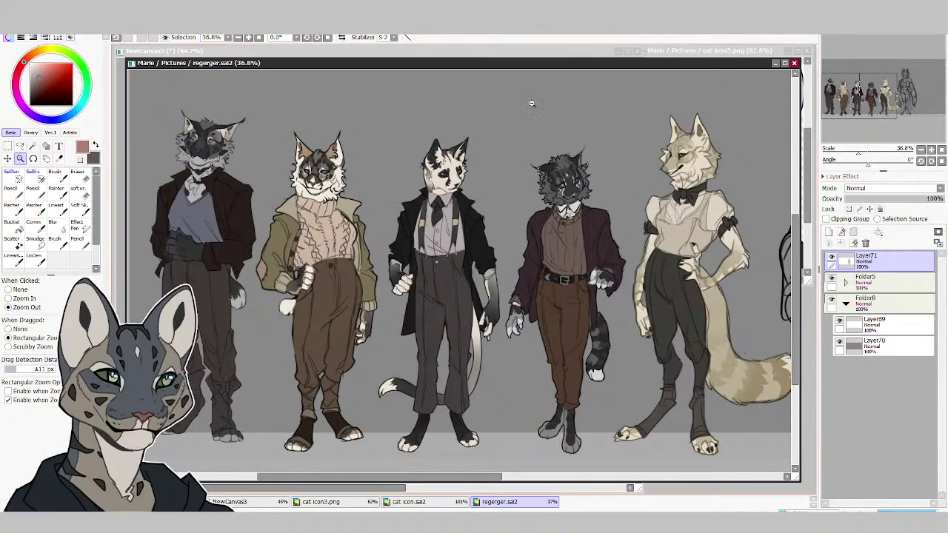
drag(530, 104, 152, 297)
drag(169, 143, 402, 412)
click(466, 279)
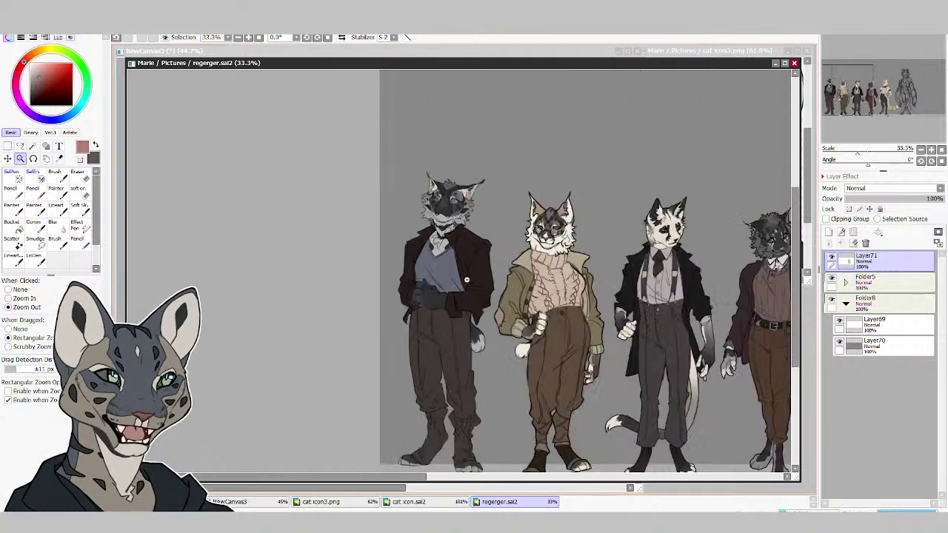
drag(423, 178, 818, 429)
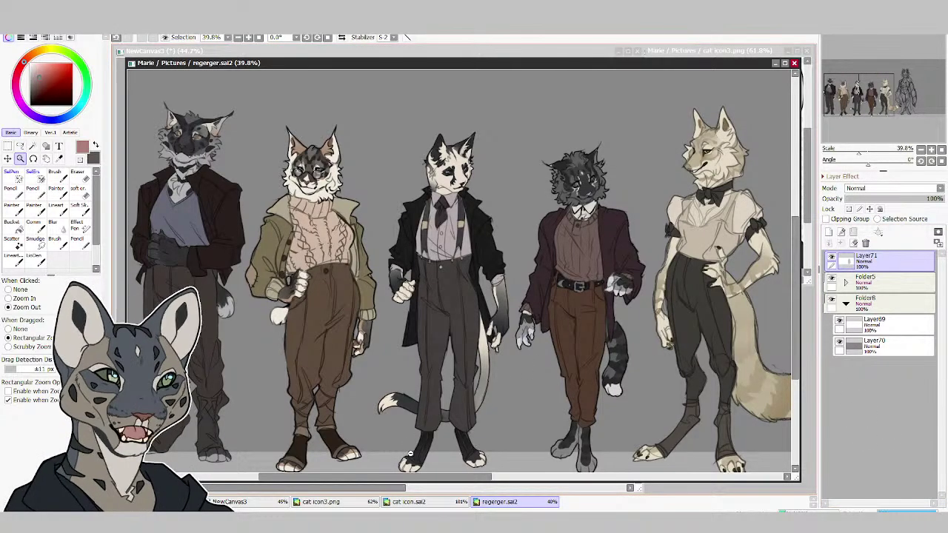
drag(382, 485, 524, 474)
mouse_move(461, 482)
mouse_down()
mouse_move(341, 492)
mouse_move(318, 504)
mouse_up()
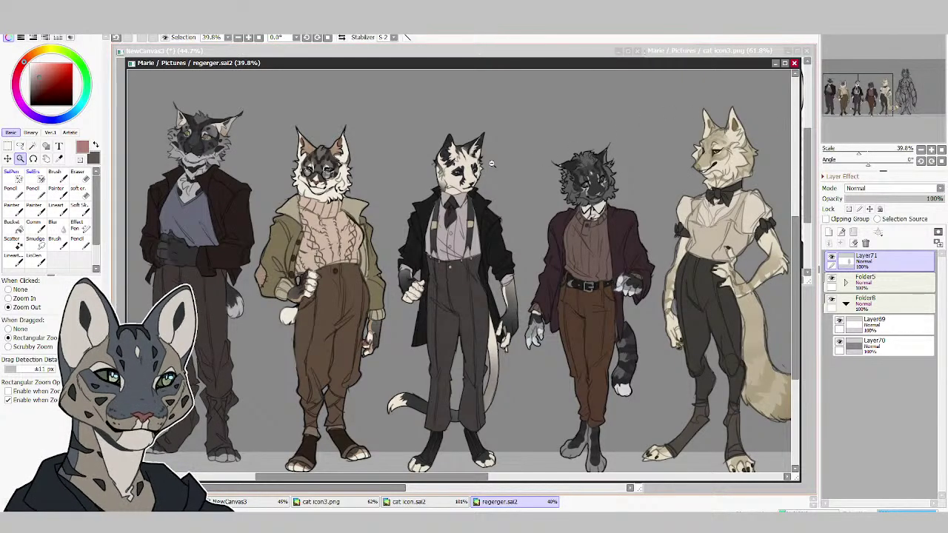
drag(524, 106, 398, 350)
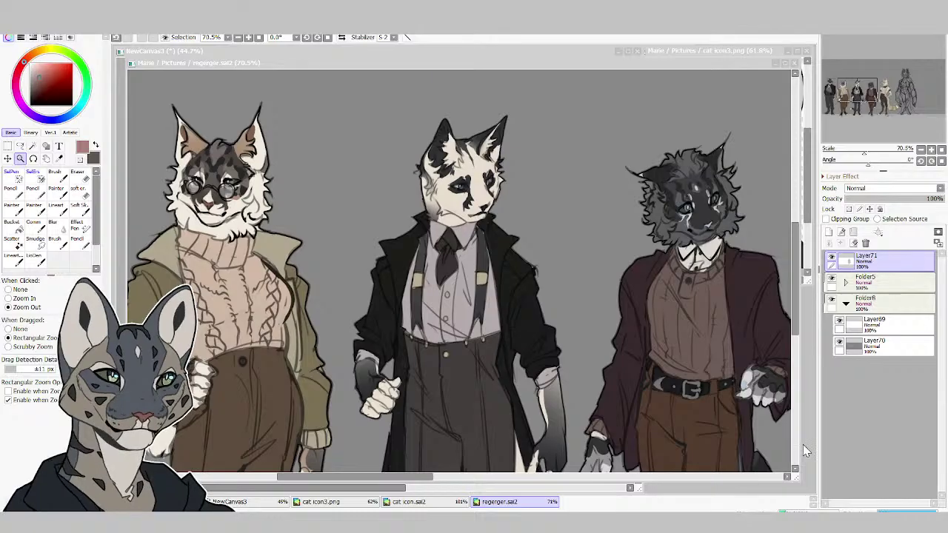
Open wedqwdqwwt1.png and examine its sketches and full-body drawings of the black-and-white cat and the dark cat.
double_click(637, 340)
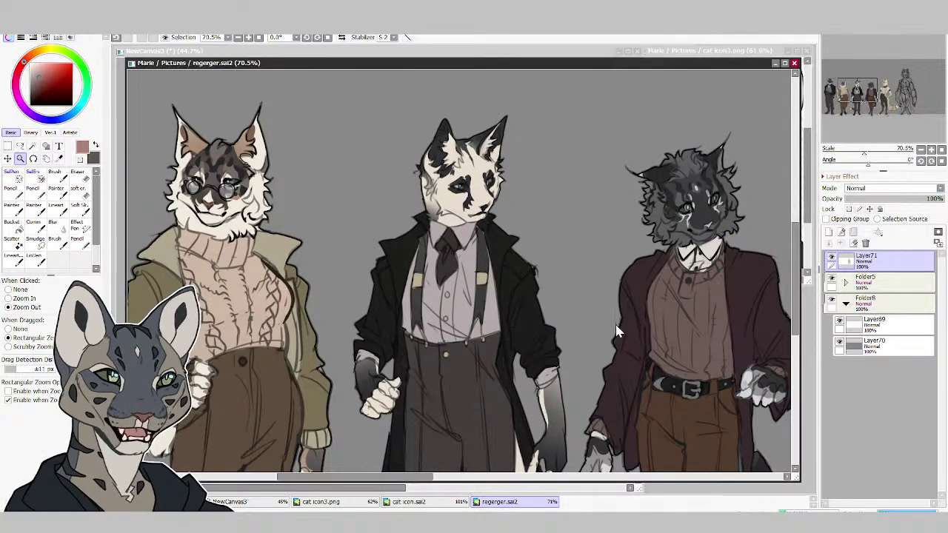
drag(569, 293, 772, 479)
drag(465, 196, 250, 390)
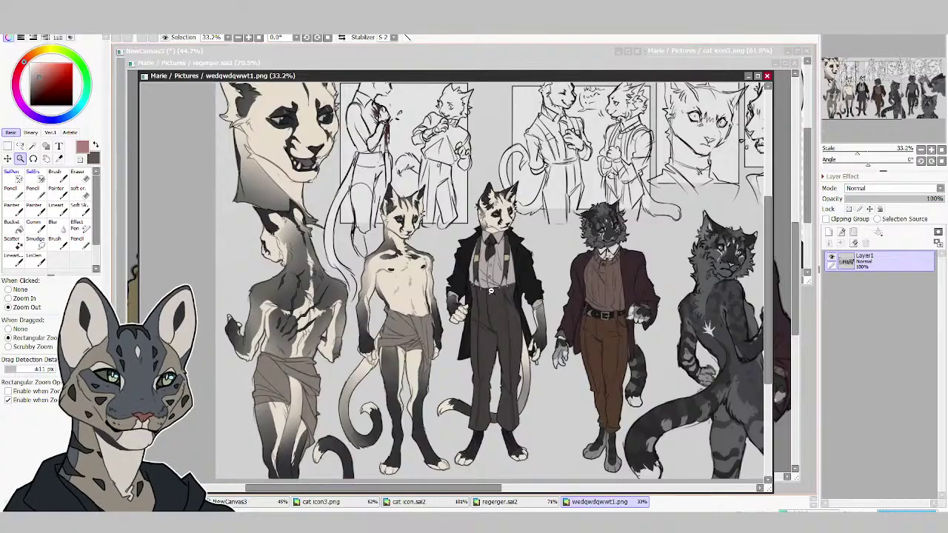
Examine up close the fur markings on the bare-chested and coated full-body drawings of the black-and-white cat.
scroll(770, 288, up, 1)
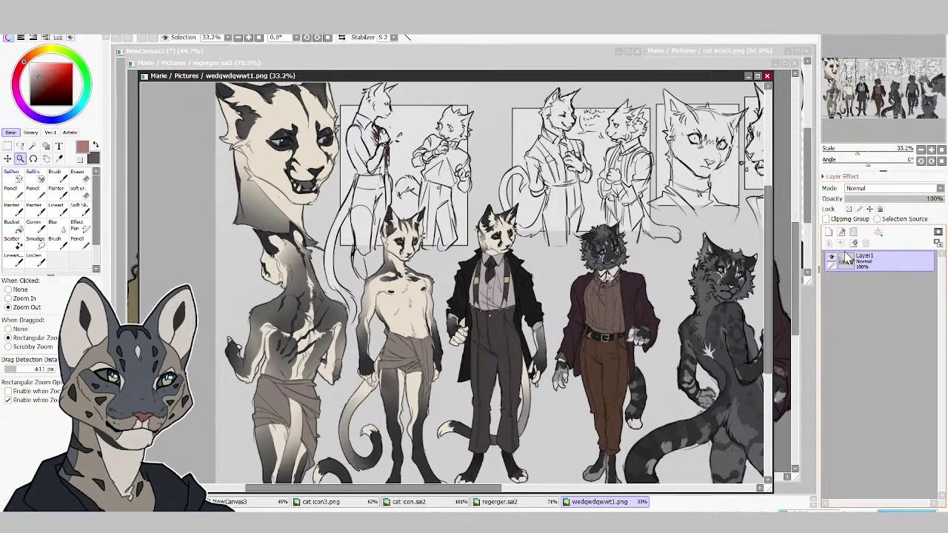
click(495, 191)
click(495, 211)
drag(619, 138, 338, 349)
drag(484, 156, 298, 367)
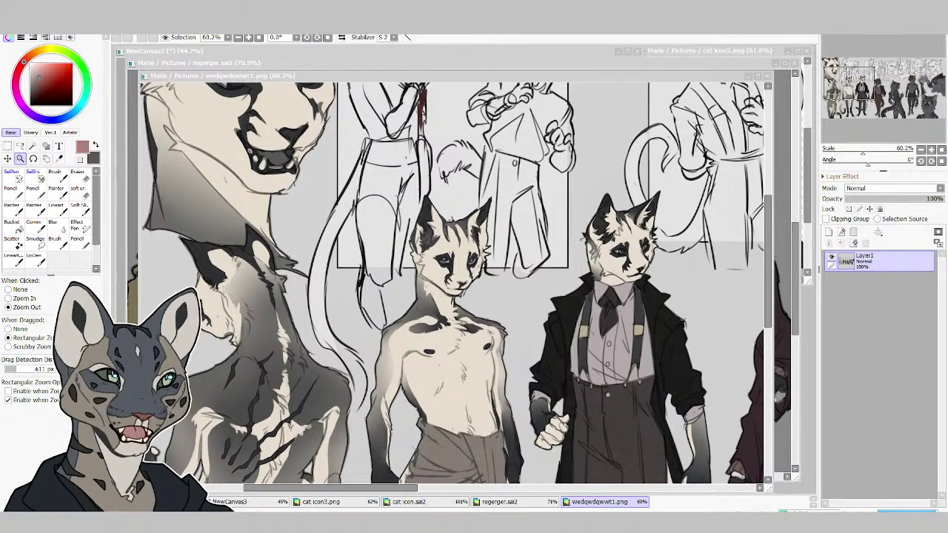
Open the copied drawing of the pale-headed, dark-bodied four-legged creature as a new canvas and view it enlarged beside the lineup.
key(alt+Tab)
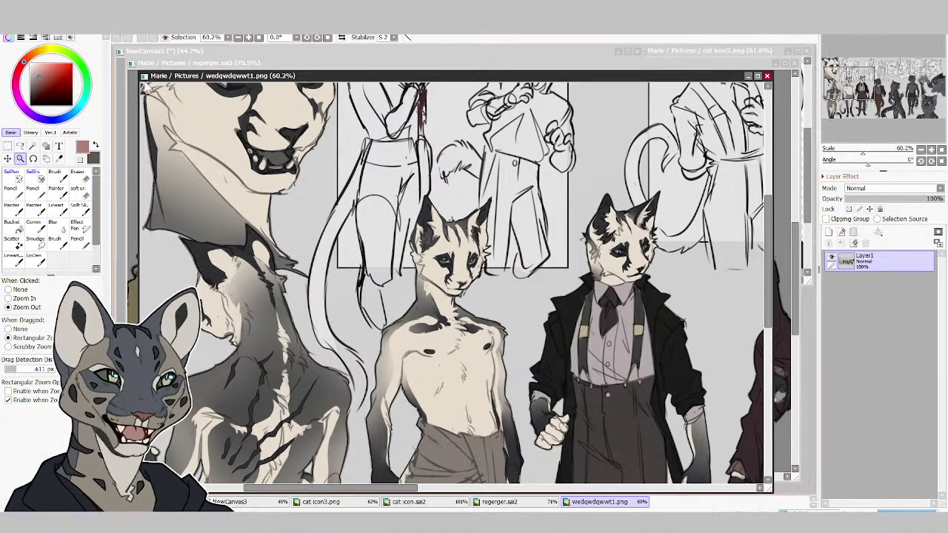
click(23, 34)
click(51, 79)
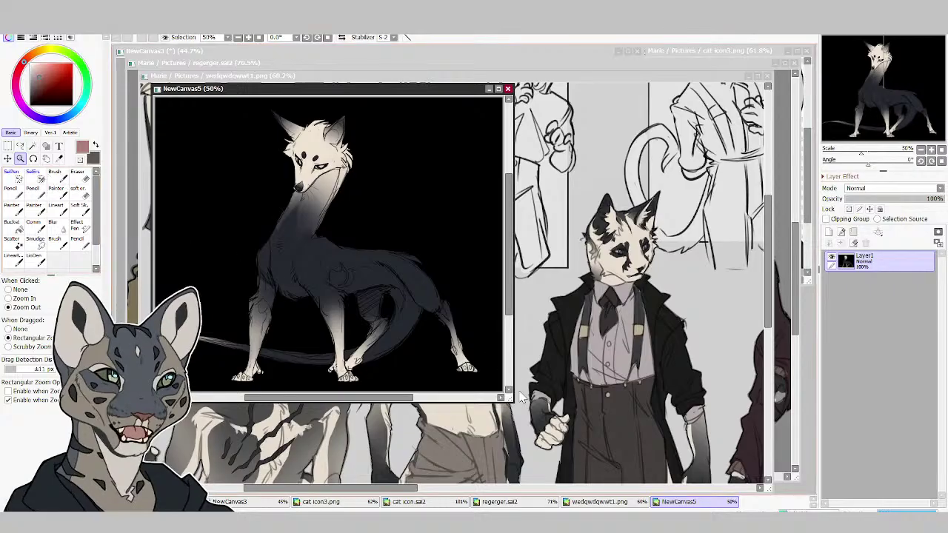
drag(506, 397, 570, 434)
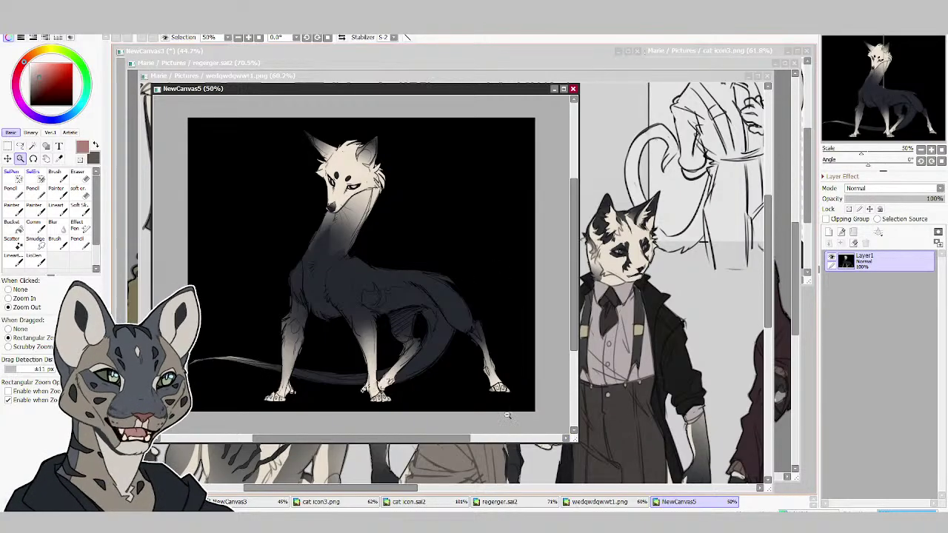
drag(576, 440, 650, 468)
drag(551, 118, 529, 120)
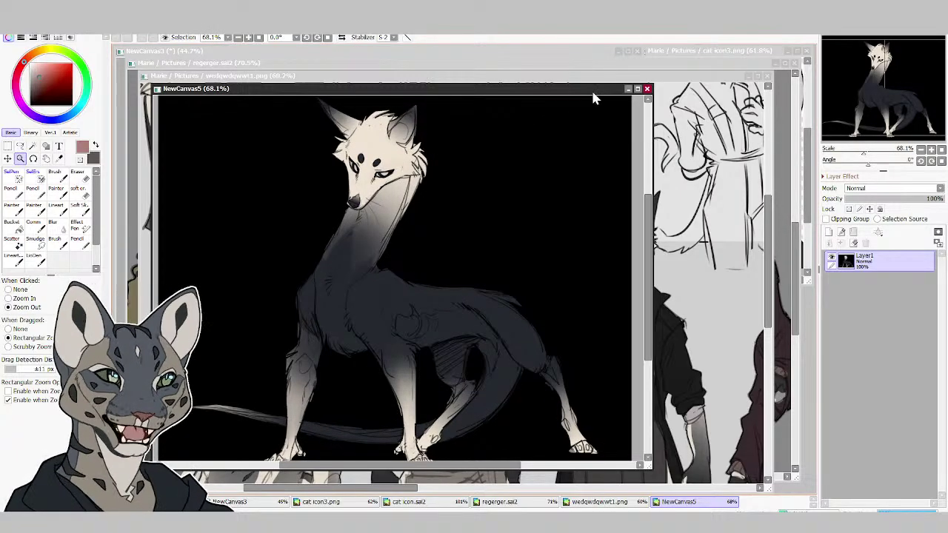
mouse_move(595, 92)
mouse_down()
mouse_move(771, 236)
mouse_move(782, 217)
mouse_move(733, 178)
mouse_up()
Return to wedqwdqwwt1.png and compare the full-body drawings of the black-and-white cat with the dark cat in the burgundy jacket.
click(707, 169)
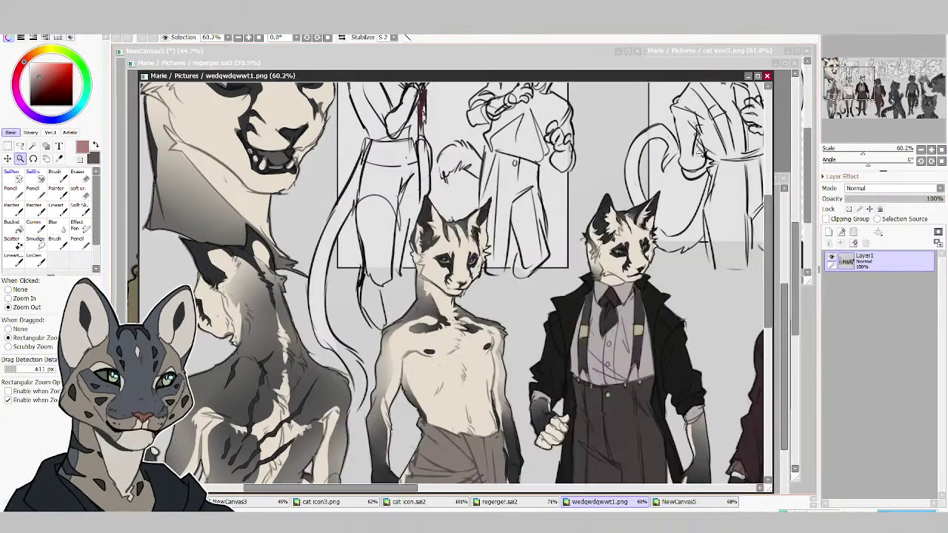
click(709, 149)
drag(716, 141, 493, 380)
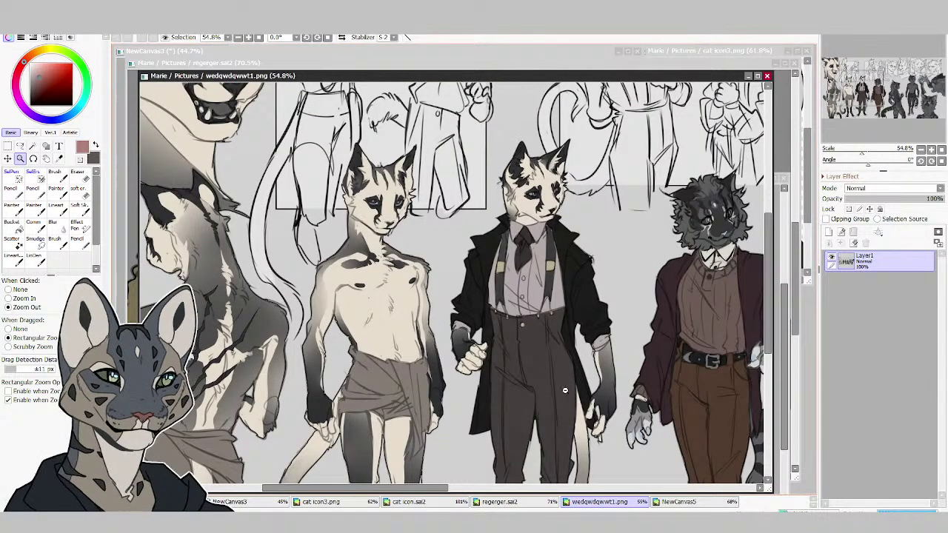
click(544, 361)
click(545, 361)
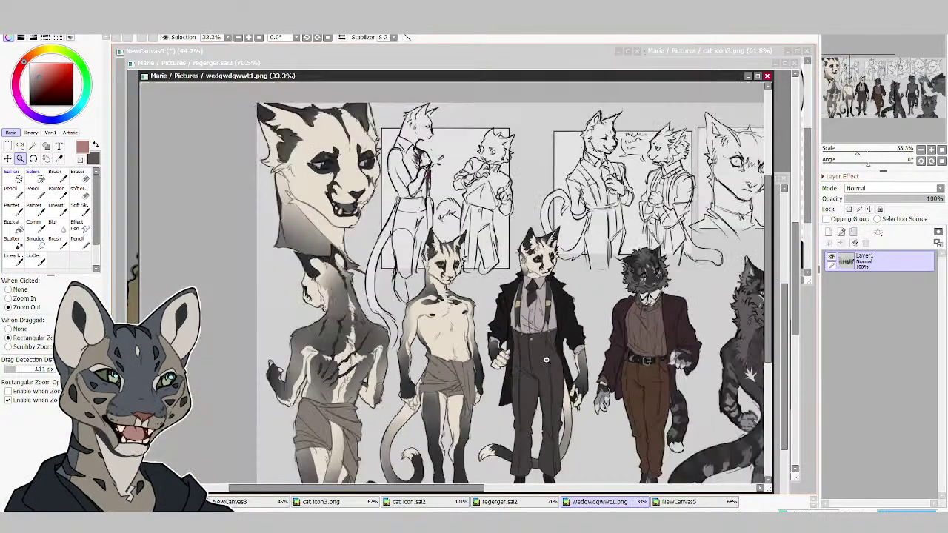
click(545, 361)
scroll(337, 482, up, 1)
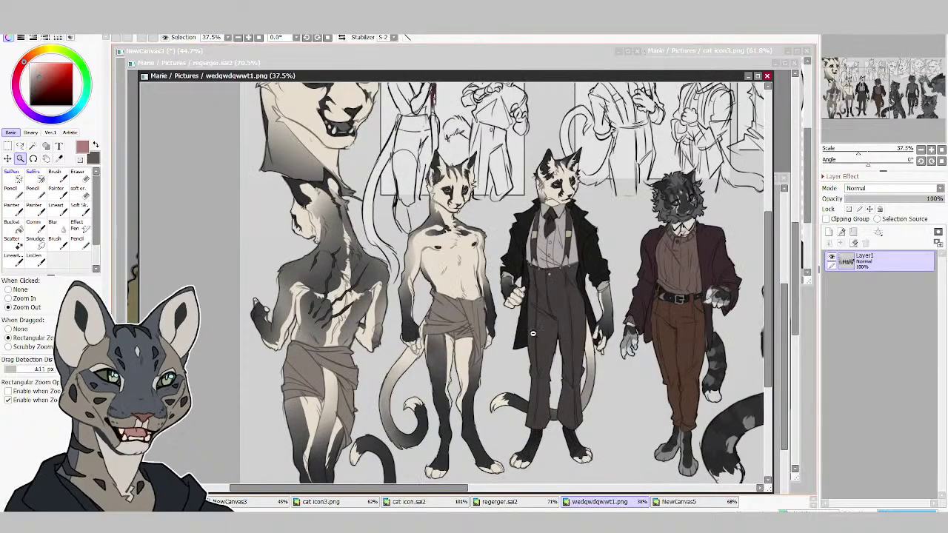
View the four-legged creature's head and neck shading up close again, and close its canvas.
click(675, 502)
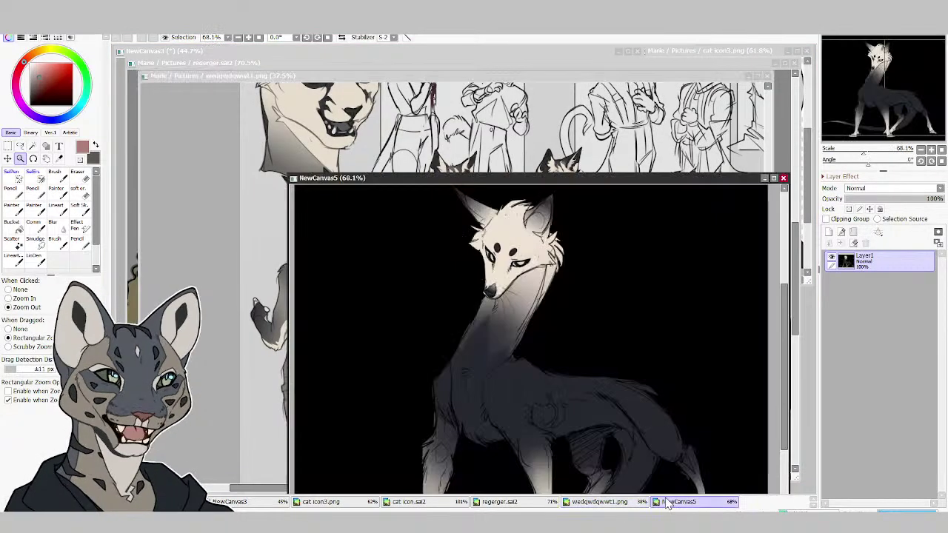
click(649, 353)
drag(672, 275, 520, 451)
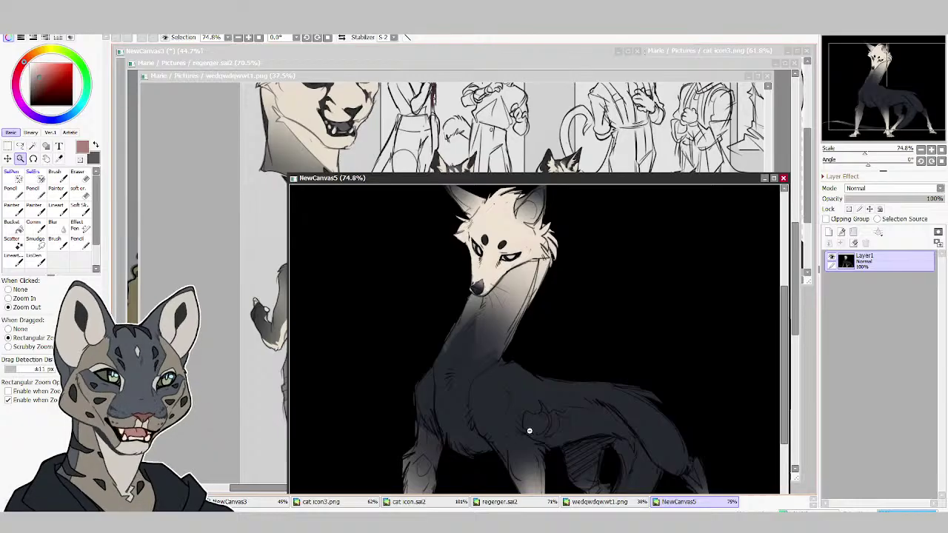
click(782, 178)
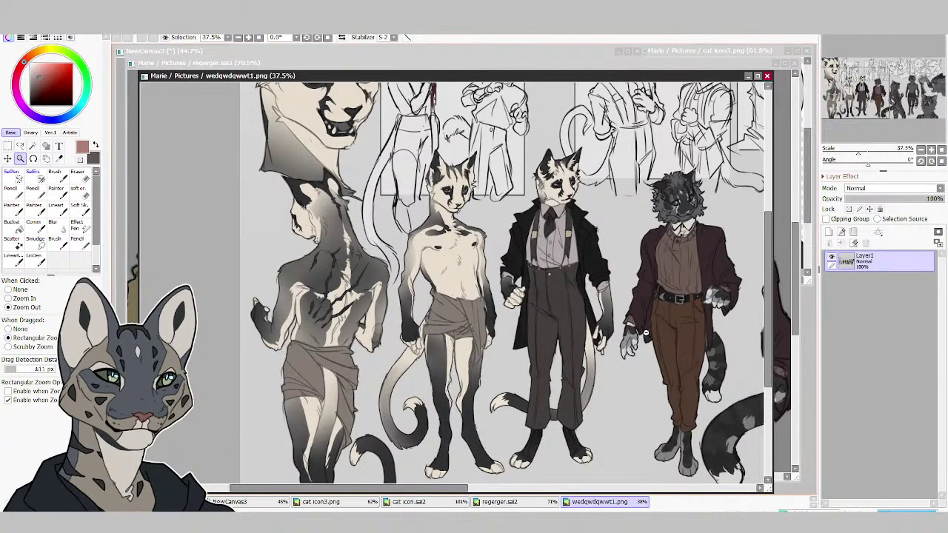
View the whole sheet of sketches and figures, focusing on its black-and-white cat drawings.
click(524, 299)
click(524, 299)
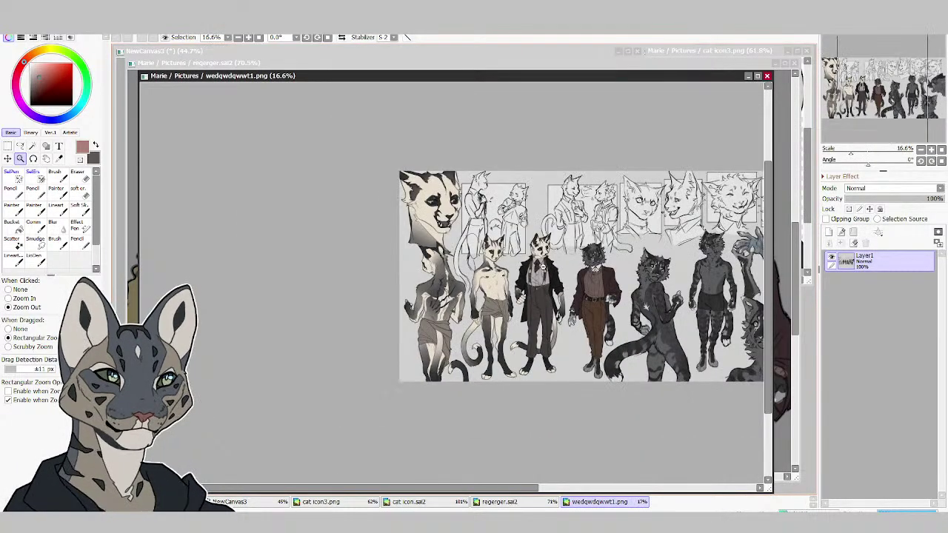
drag(594, 162, 391, 391)
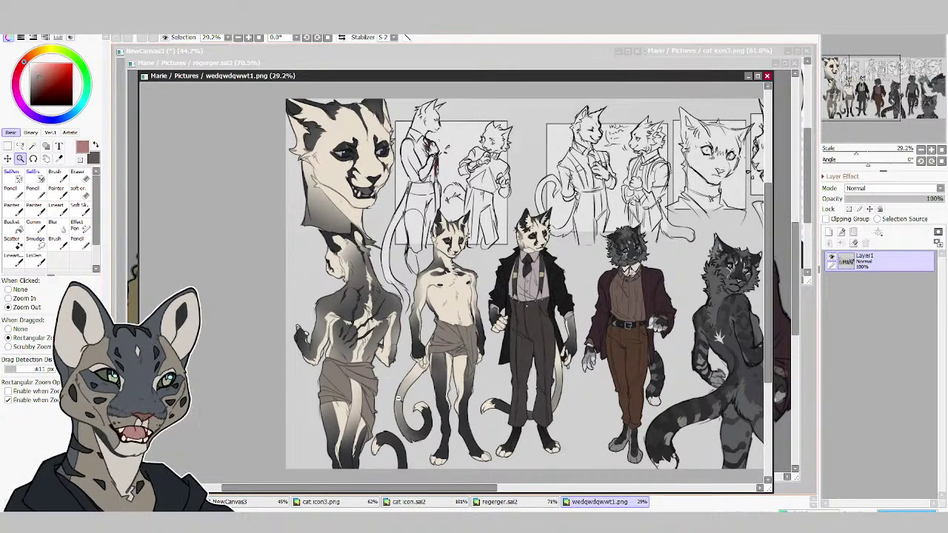
Open the copied drawing of the black-clad cat as a new canvas, examine the standing figure up close, and close the canvas.
key(alt+Tab)
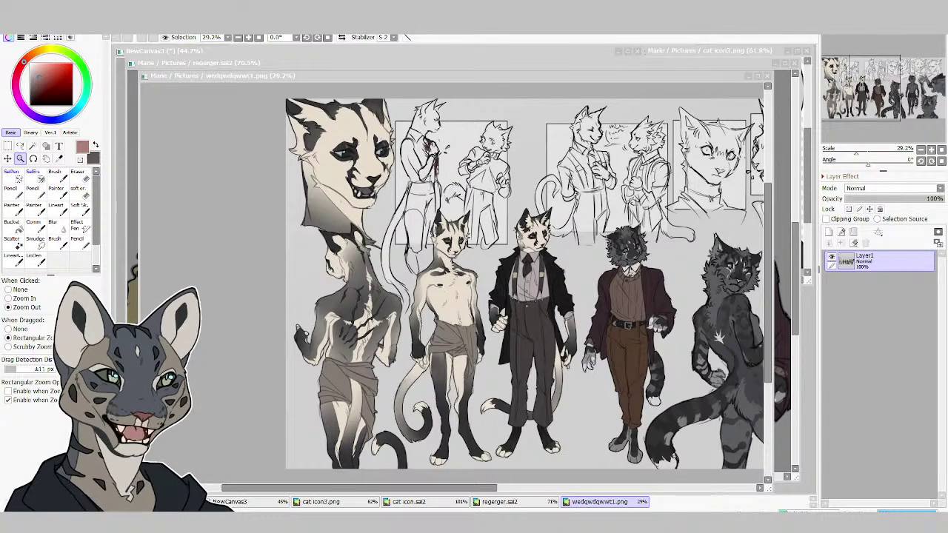
key(alt+Tab)
click(22, 33)
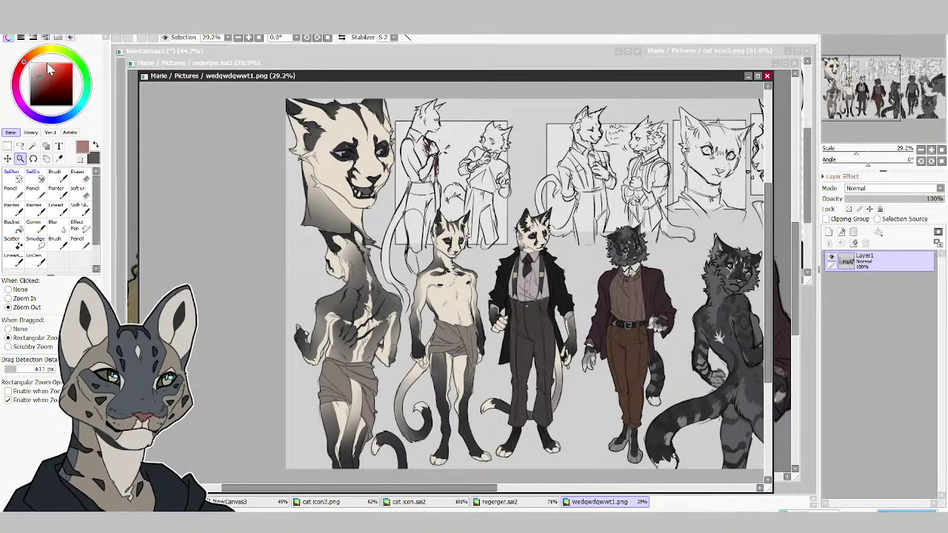
click(48, 64)
drag(442, 378, 401, 492)
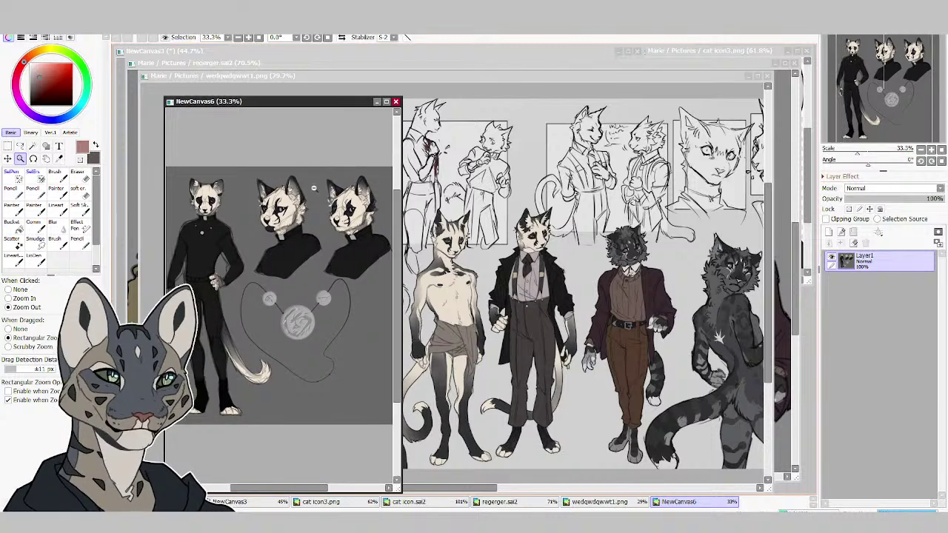
drag(297, 174, 160, 435)
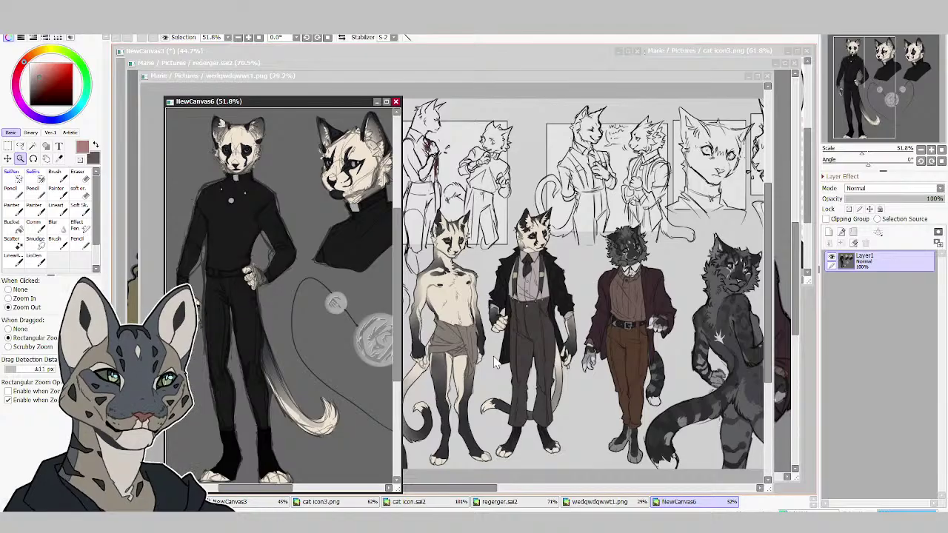
click(395, 102)
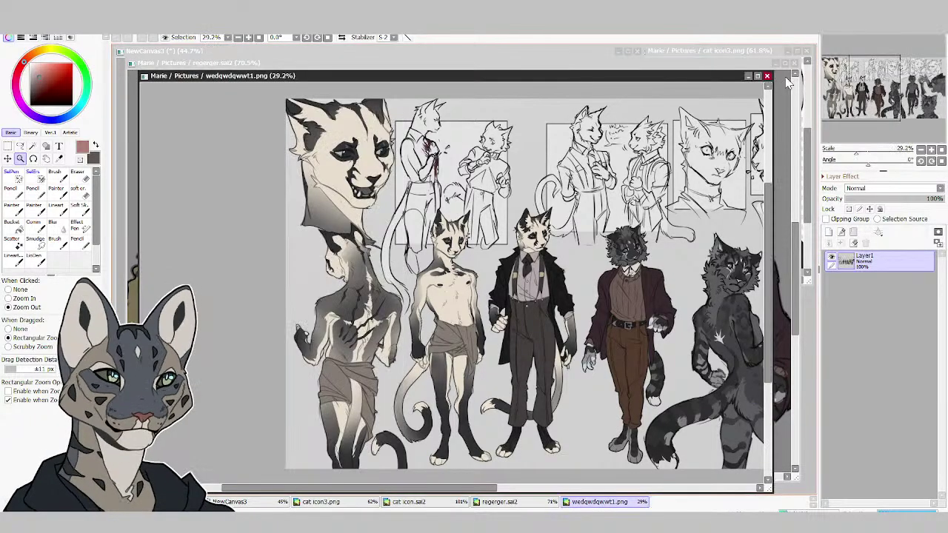
Compare the black-and-white cat's body markings with the dark striped cat's figures and the sketches across wedqwdqwwt1.png.
drag(524, 222, 333, 416)
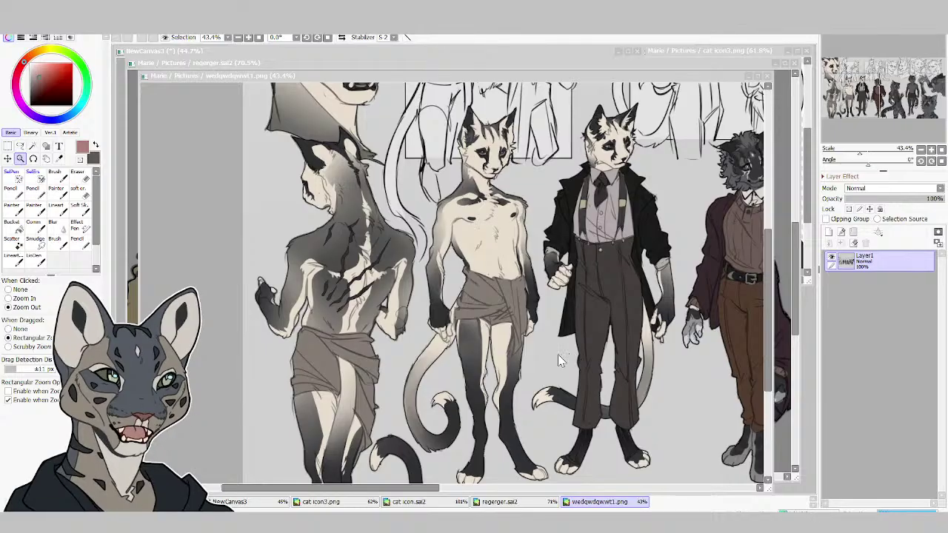
click(486, 331)
scroll(485, 331, down, 4)
scroll(572, 314, up, 5)
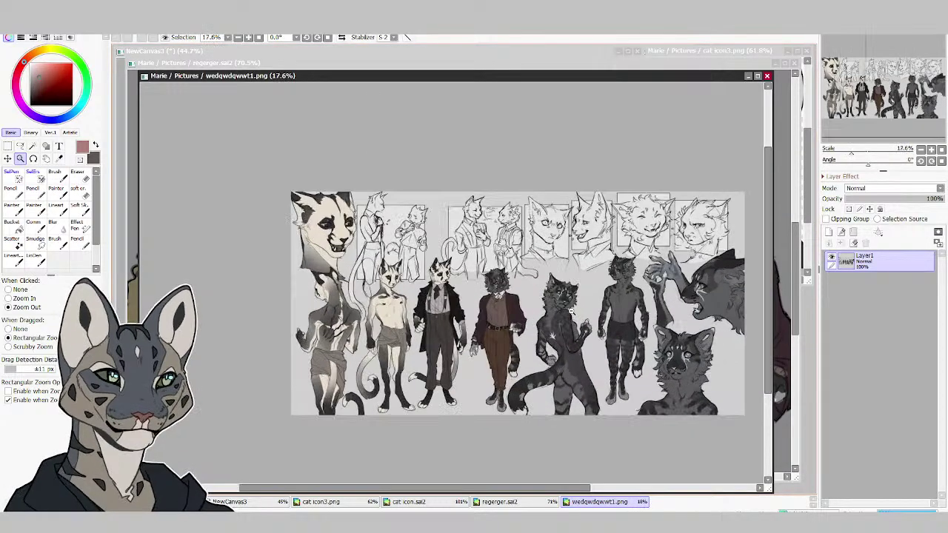
scroll(555, 227, up, 1)
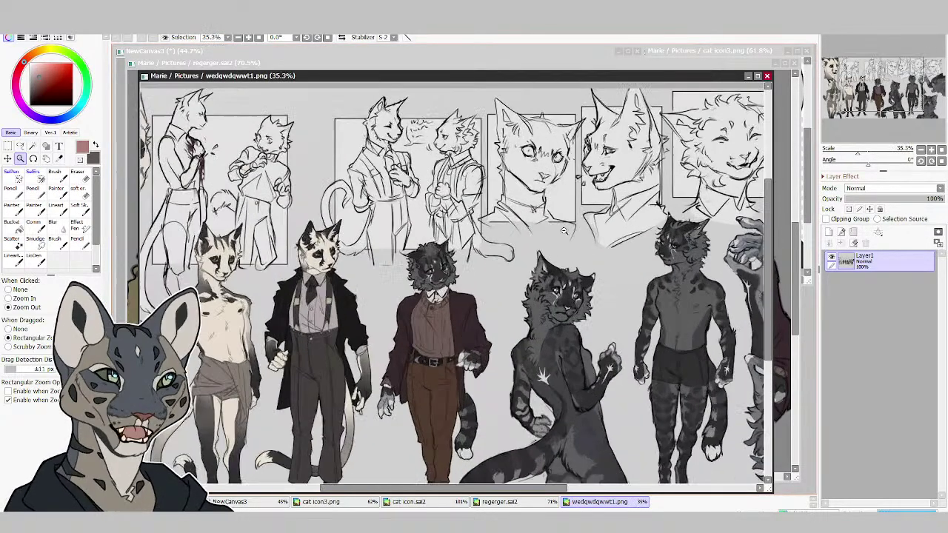
scroll(548, 237, down, 1)
scroll(541, 248, up, 1)
scroll(554, 249, up, 1)
scroll(553, 249, down, 1)
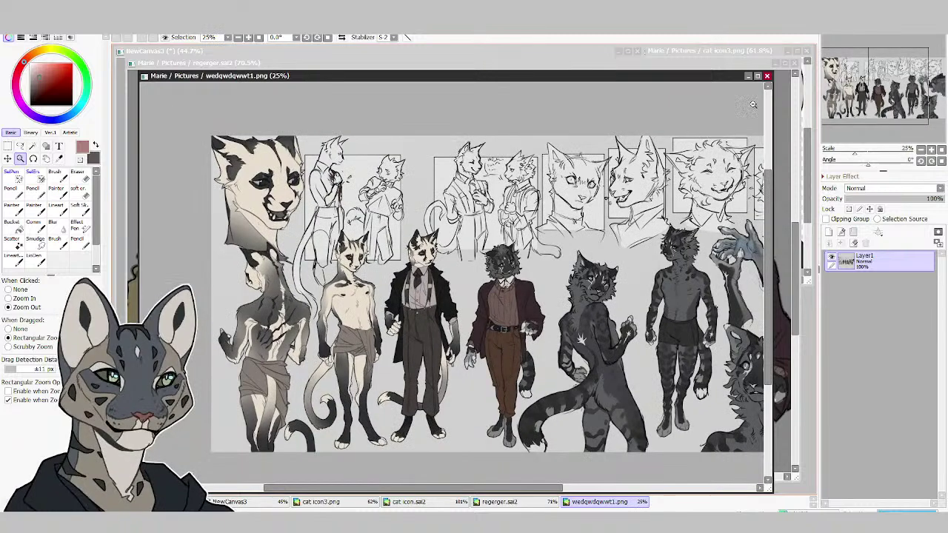
Close wedqwdqwwt1.png and regerger.sai2, and view the full-body cat in NewCanvas3.
click(766, 76)
scroll(565, 190, down, 1)
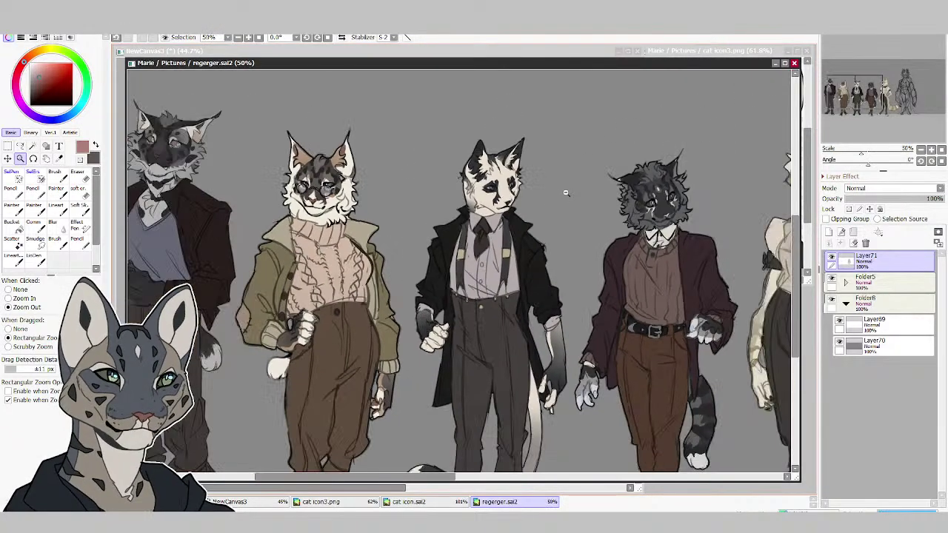
click(793, 62)
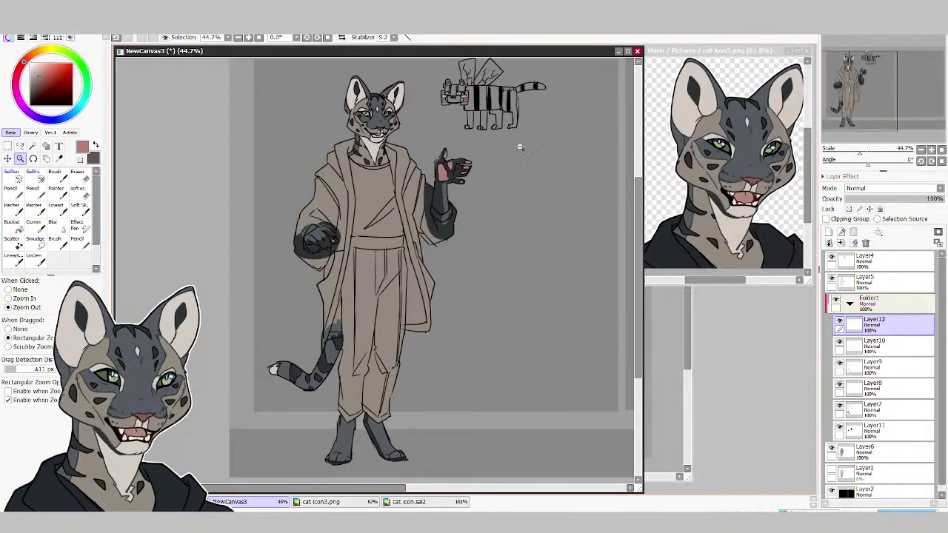
scroll(498, 193, down, 1)
scroll(490, 216, up, 1)
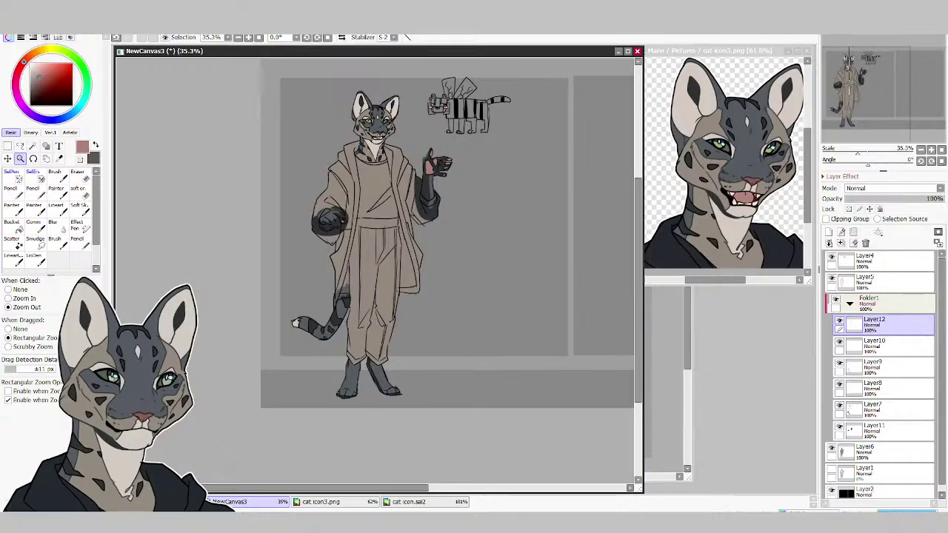
click(455, 286)
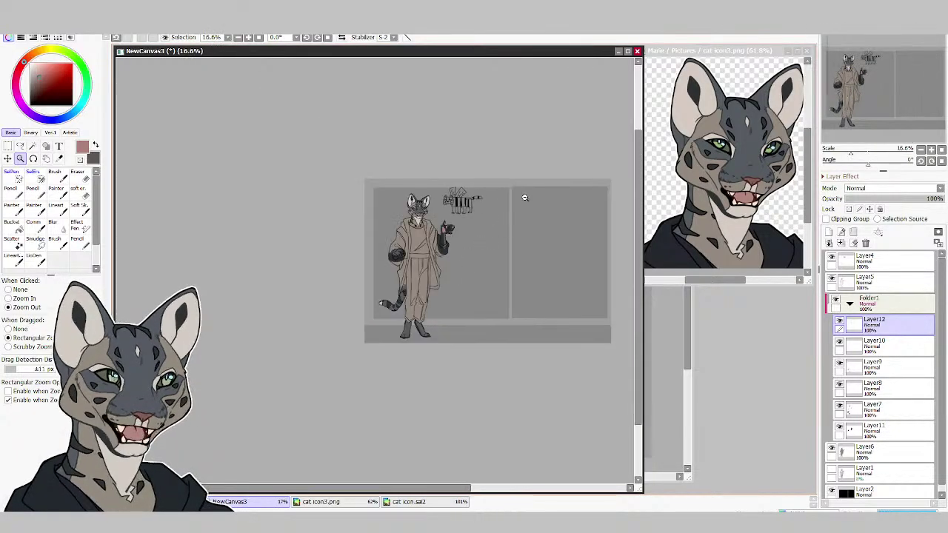
drag(534, 170, 335, 380)
drag(492, 90, 240, 412)
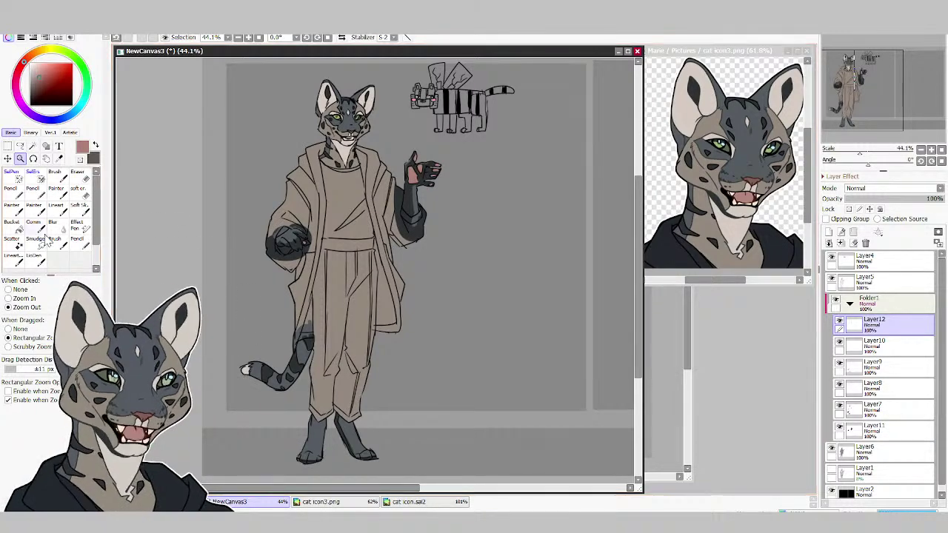
Select the Lineart brush and reduce the opacity of the line art layer Layer5 to 80%.
click(16, 261)
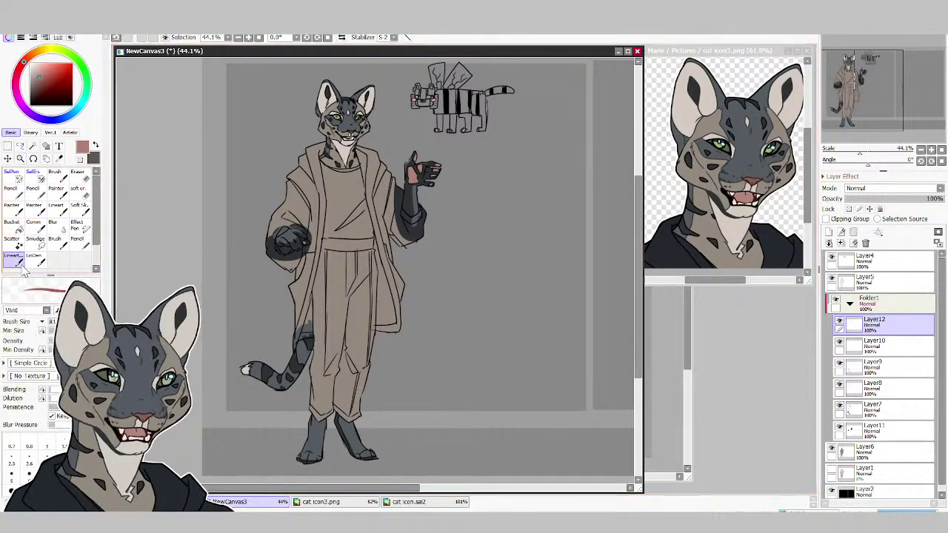
click(839, 322)
click(838, 322)
click(881, 280)
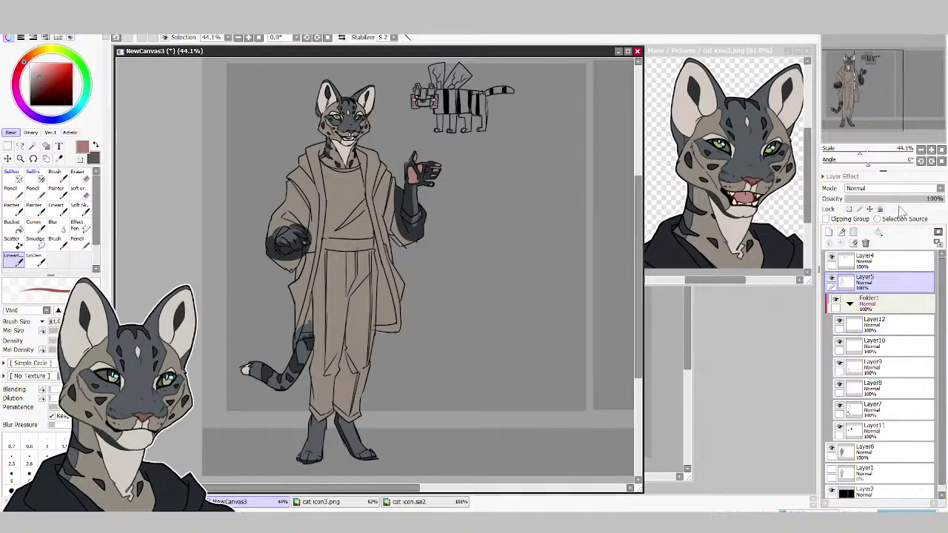
drag(902, 208, 895, 212)
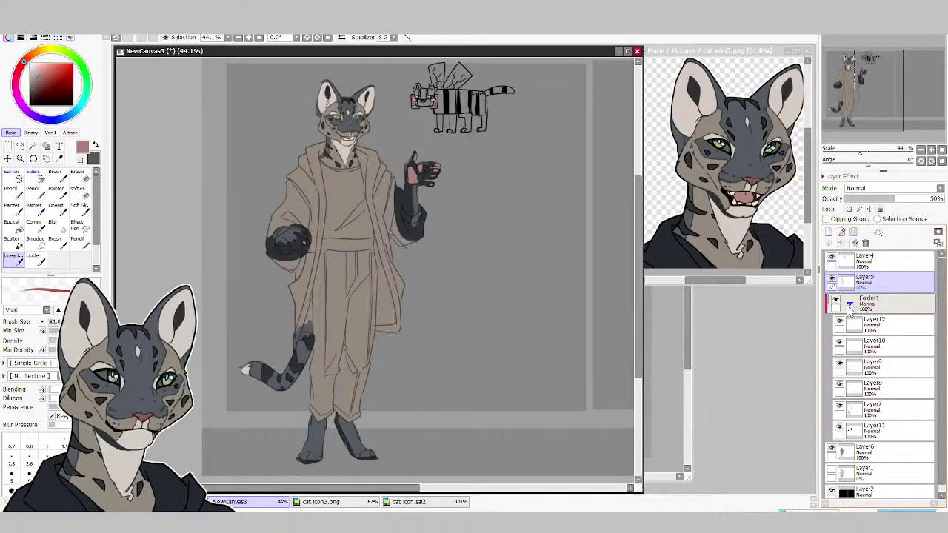
click(870, 324)
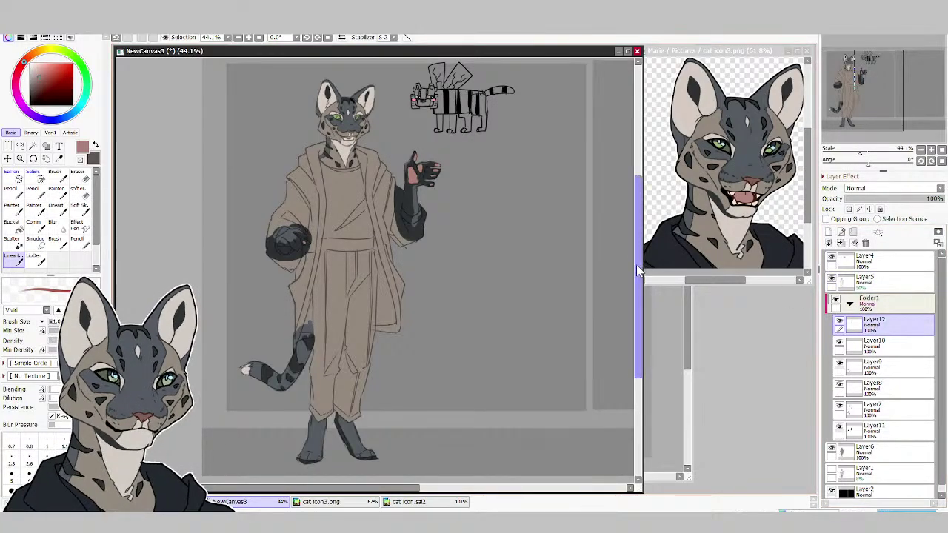
scroll(641, 260, up, 1)
click(865, 279)
drag(893, 198, 925, 210)
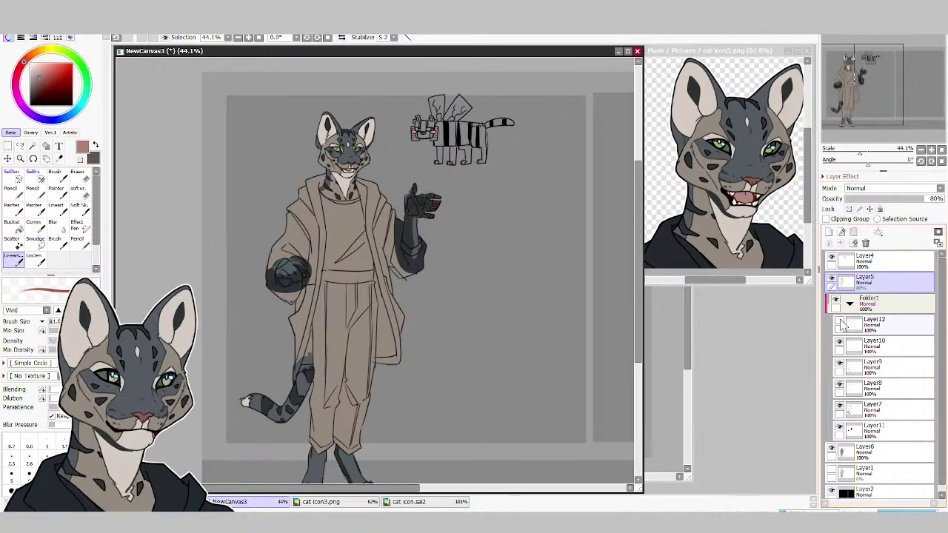
Add a new layer above Layer12 in Folder1 and sample the reference icon's dark hoodie colour for the Painter brush.
click(872, 326)
drag(386, 229, 295, 344)
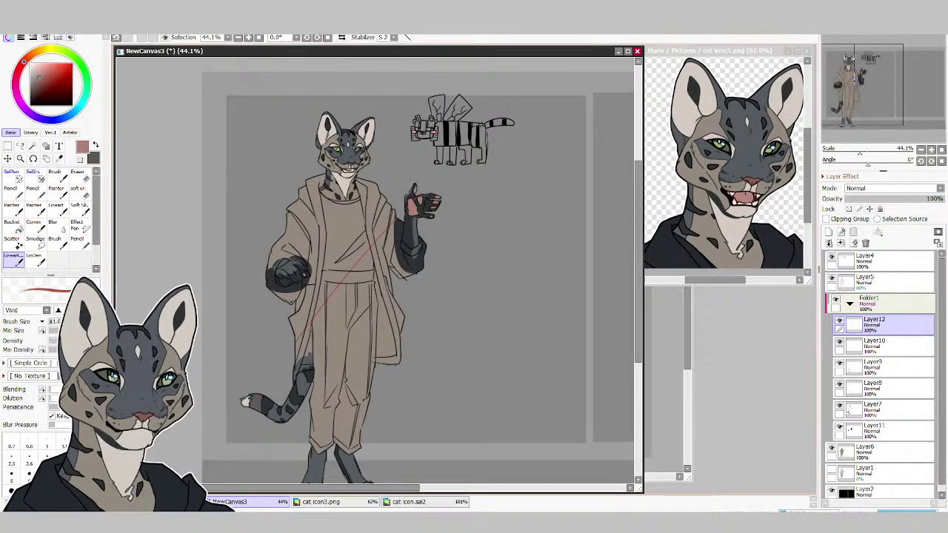
click(117, 37)
click(20, 158)
mouse_move(200, 74)
mouse_down()
mouse_move(349, 158)
mouse_move(526, 373)
mouse_up()
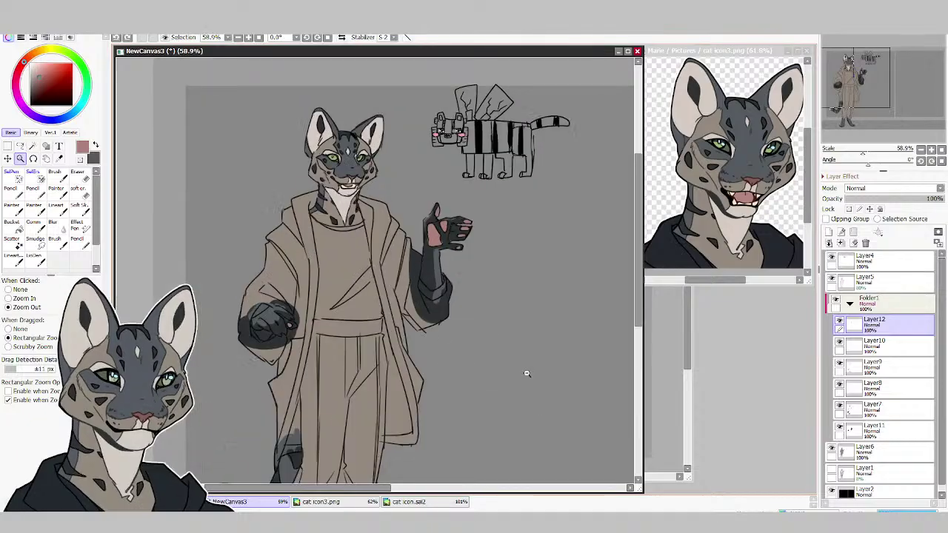
click(12, 208)
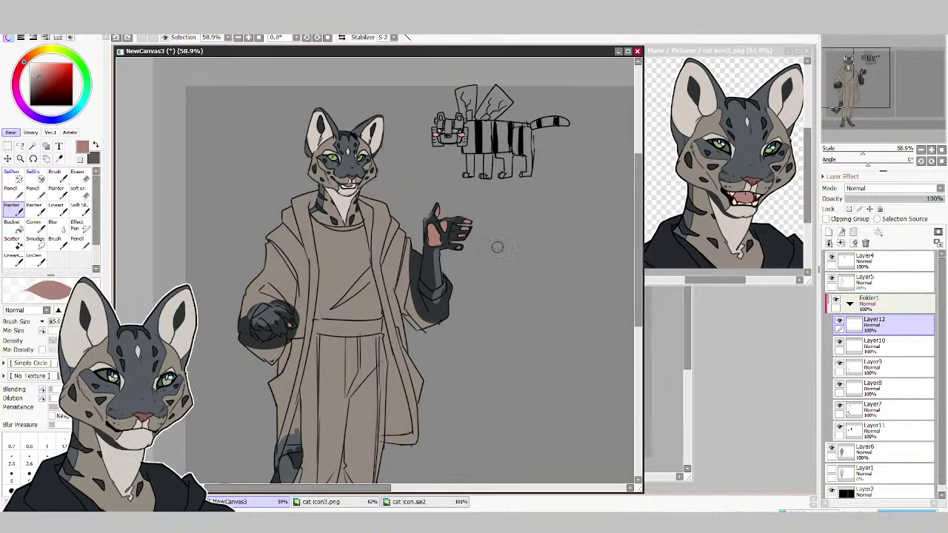
click(829, 232)
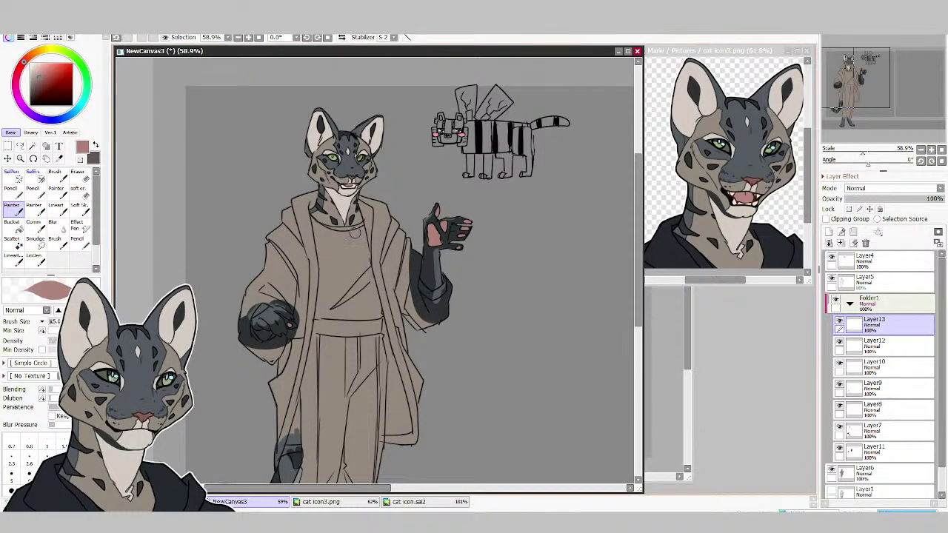
alt+click(683, 244)
Paint the coat's sleeve, hood edge and front panel dark navy on the side of the cat's lowered arm.
drag(277, 241, 241, 318)
mouse_move(232, 352)
mouse_down()
mouse_move(262, 290)
mouse_move(235, 350)
mouse_move(248, 319)
mouse_up()
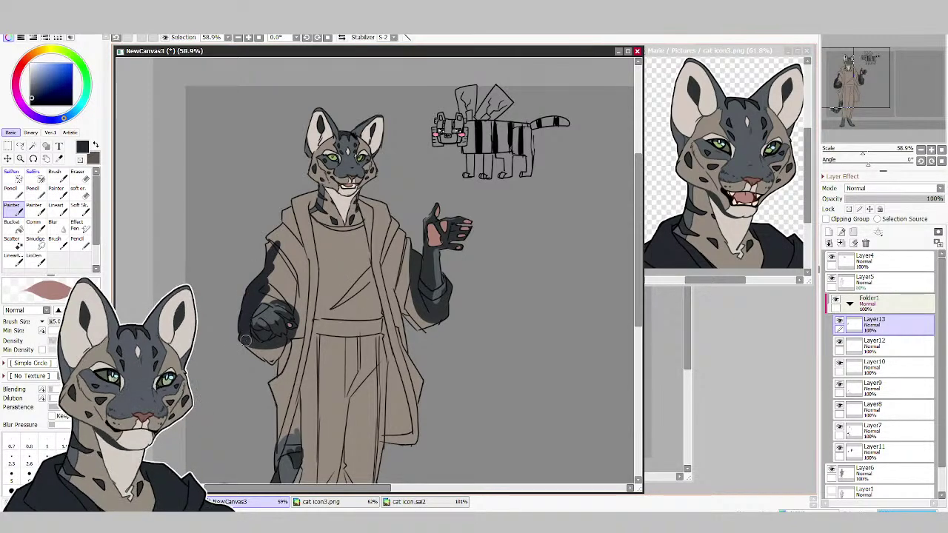
mouse_move(243, 339)
mouse_down()
mouse_move(265, 355)
mouse_move(254, 348)
mouse_up()
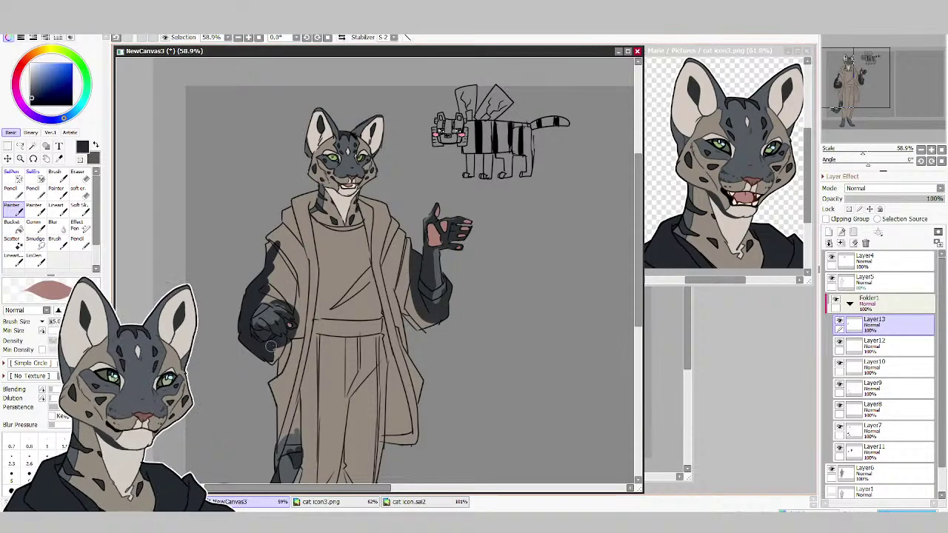
mouse_move(272, 360)
mouse_down()
mouse_move(256, 388)
mouse_move(283, 363)
mouse_move(267, 410)
mouse_move(315, 343)
mouse_move(289, 405)
mouse_move(317, 289)
mouse_move(295, 336)
mouse_up()
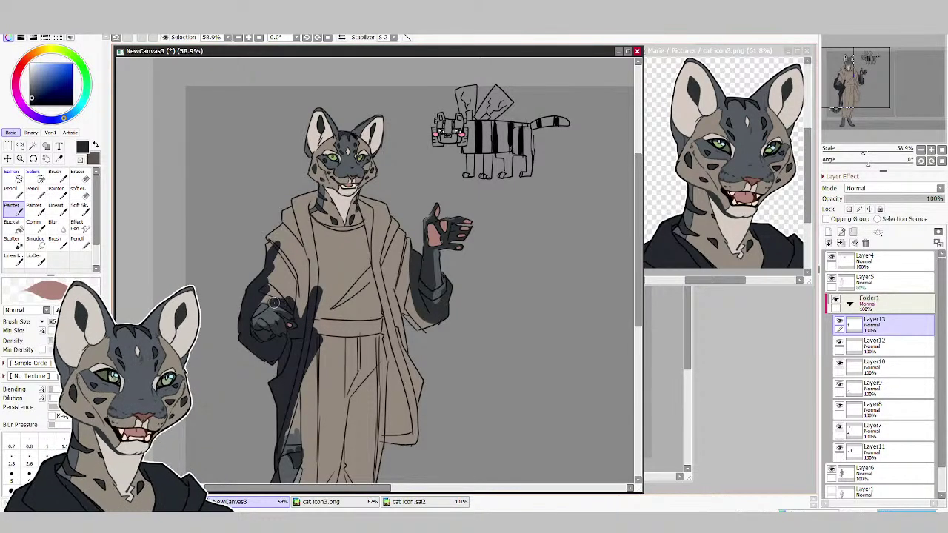
mouse_move(248, 310)
mouse_down()
mouse_move(278, 295)
mouse_move(268, 295)
mouse_move(268, 271)
mouse_move(284, 298)
mouse_move(275, 223)
mouse_move(314, 193)
mouse_move(306, 205)
mouse_move(312, 191)
mouse_move(309, 205)
mouse_move(315, 189)
mouse_move(306, 209)
mouse_move(299, 203)
mouse_move(311, 300)
mouse_move(296, 213)
mouse_move(303, 322)
mouse_move(283, 276)
mouse_up()
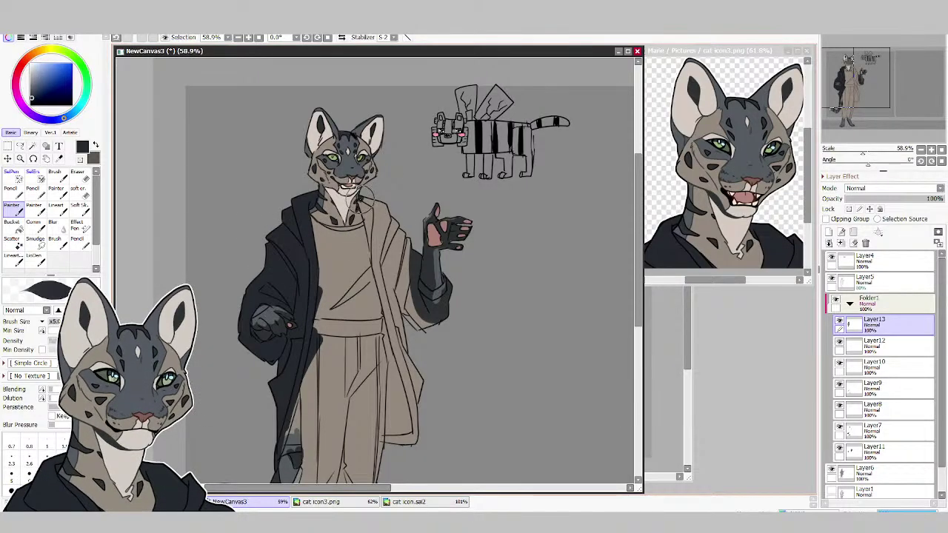
Paint the coat's remaining half dark navy, covering the raised arm's sleeve, the long front panel and the lower hem.
mouse_move(363, 198)
mouse_down()
mouse_move(389, 284)
mouse_move(402, 240)
mouse_move(415, 325)
mouse_up()
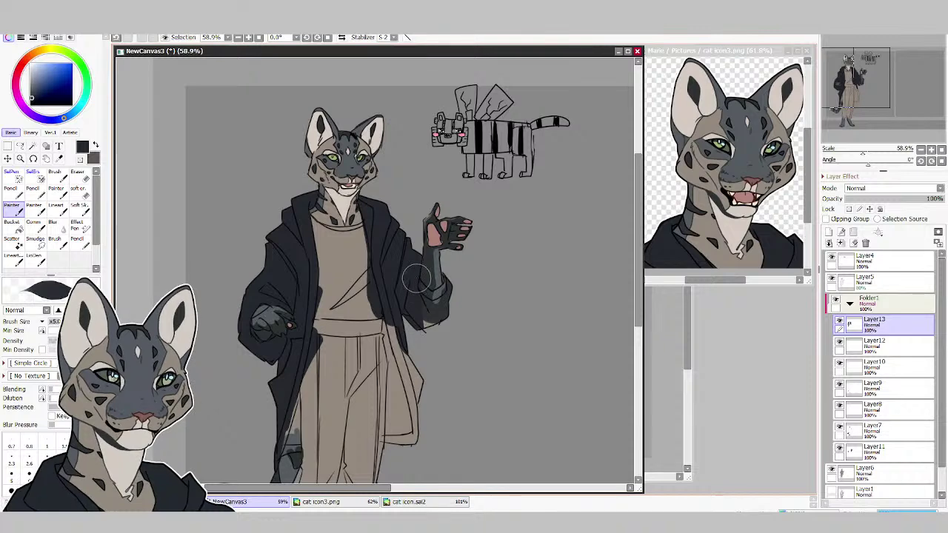
mouse_move(434, 295)
mouse_down()
mouse_move(446, 269)
mouse_move(428, 332)
mouse_up()
mouse_move(415, 264)
mouse_down()
mouse_move(420, 256)
mouse_move(400, 238)
mouse_up()
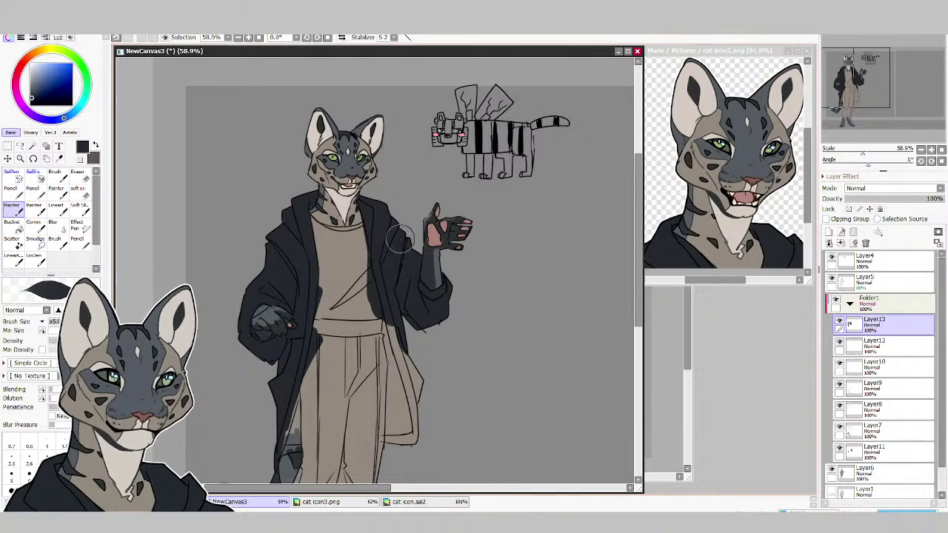
mouse_move(410, 343)
mouse_down()
mouse_move(376, 279)
mouse_move(410, 418)
mouse_move(392, 353)
mouse_move(414, 393)
mouse_up()
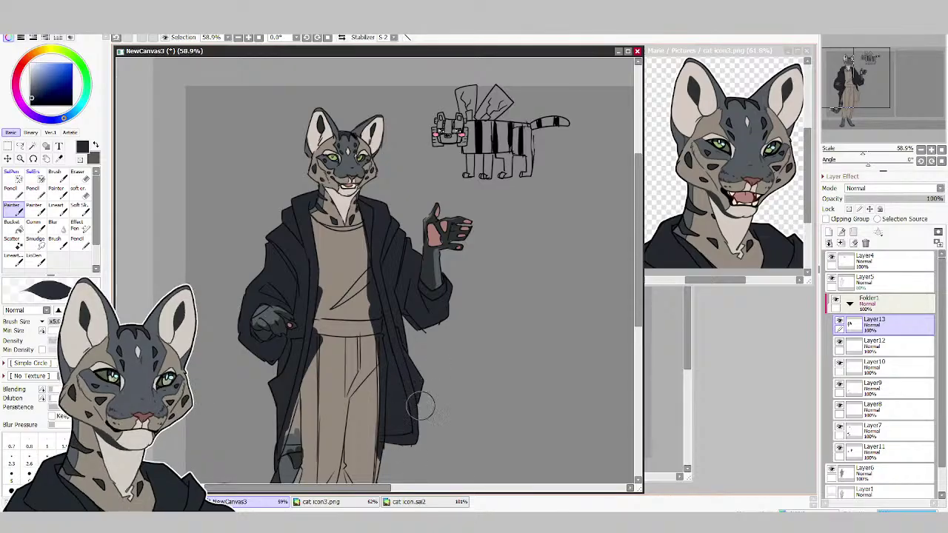
mouse_move(296, 384)
mouse_down()
mouse_move(292, 438)
mouse_move(295, 419)
mouse_move(289, 448)
mouse_move(292, 434)
mouse_move(274, 459)
mouse_move(299, 448)
mouse_move(301, 435)
mouse_up()
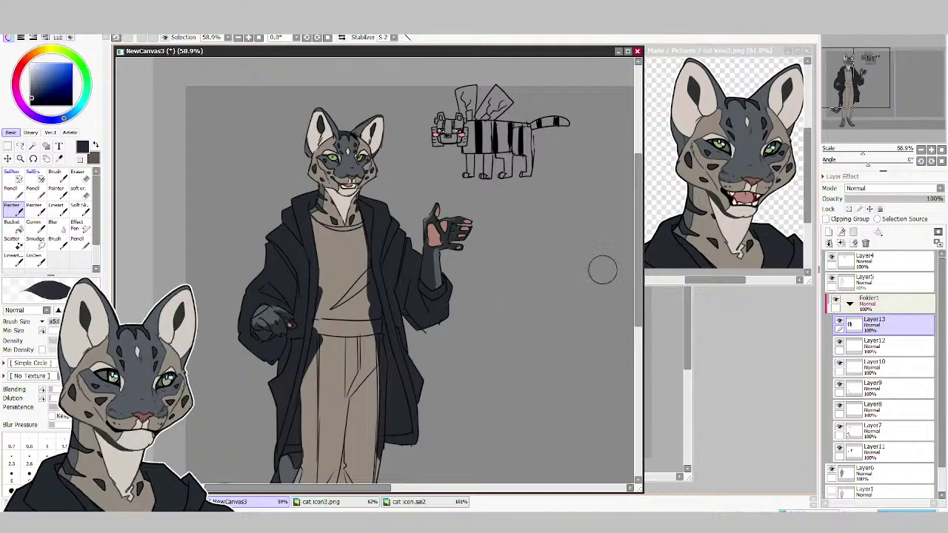
Add another layer in Folder1 and paint the cat's shirt down to the waist in a slightly lighter dark navy.
click(829, 232)
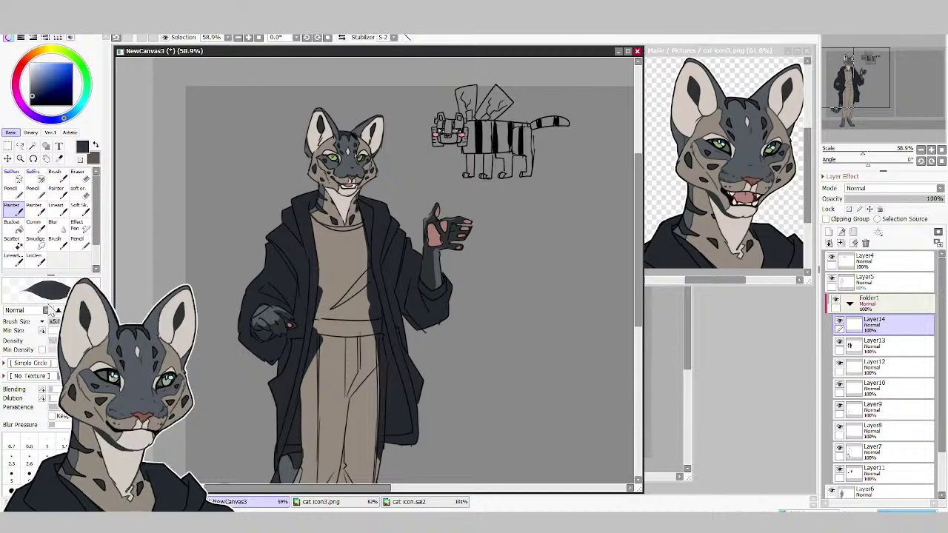
mouse_move(312, 220)
mouse_down()
mouse_move(334, 237)
mouse_move(320, 227)
mouse_move(340, 233)
mouse_move(360, 223)
mouse_move(362, 231)
mouse_move(344, 276)
mouse_move(323, 237)
mouse_move(327, 273)
mouse_move(316, 230)
mouse_move(331, 308)
mouse_move(323, 259)
mouse_move(321, 318)
mouse_move(339, 249)
mouse_move(359, 330)
mouse_move(361, 241)
mouse_move(371, 309)
mouse_up()
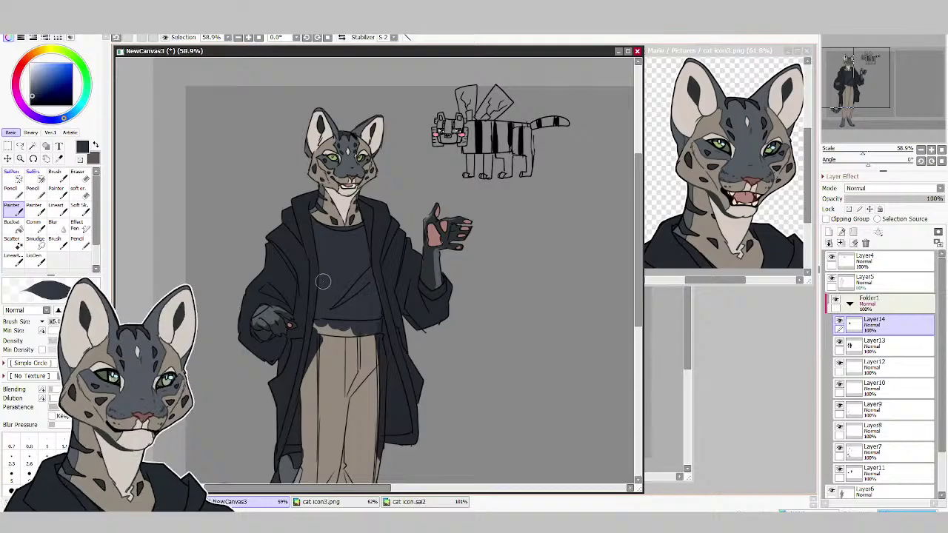
drag(319, 324, 355, 320)
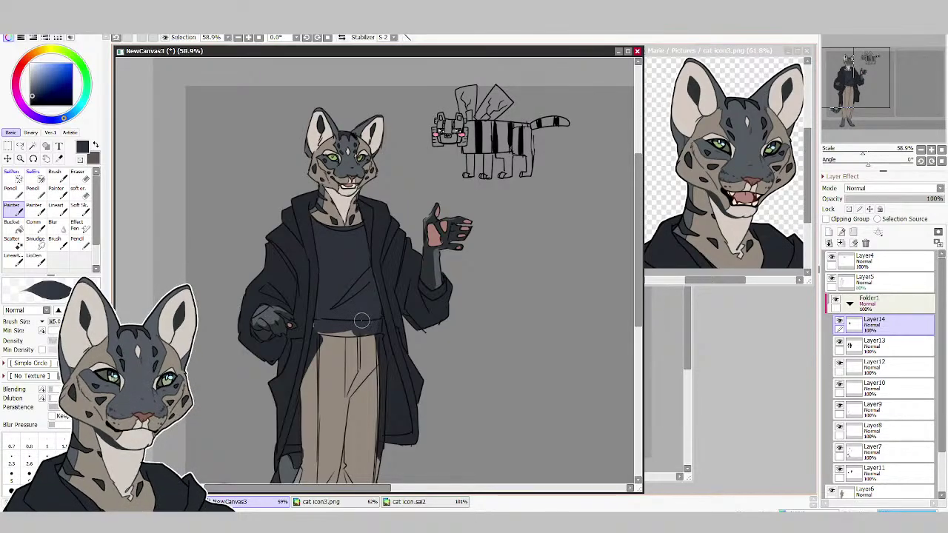
Add a layer for the trousers and paint their lower legs in a near-black navy.
mouse_move(637, 272)
mouse_down()
mouse_move(628, 326)
mouse_move(641, 272)
mouse_move(637, 346)
mouse_up()
click(829, 233)
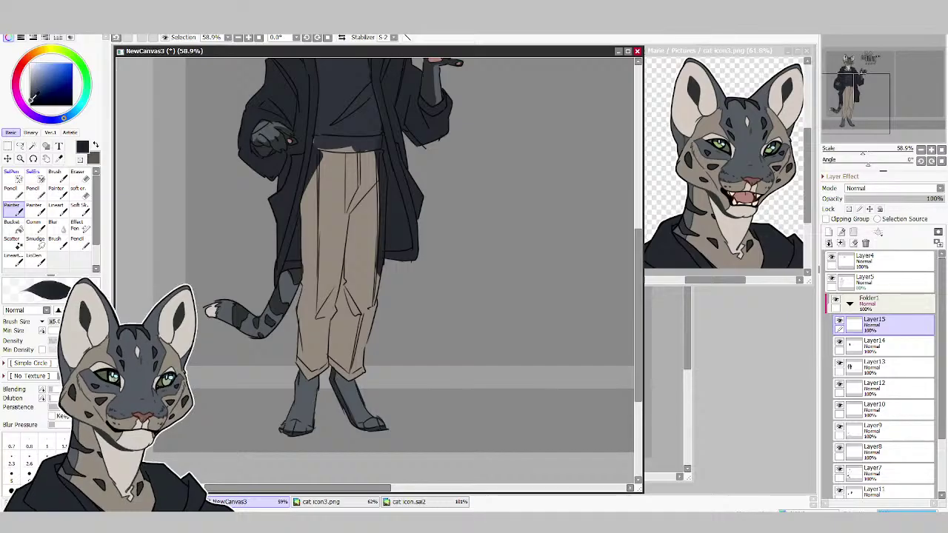
mouse_move(310, 275)
mouse_down()
mouse_move(300, 350)
mouse_move(305, 291)
mouse_move(309, 377)
mouse_move(334, 358)
mouse_move(351, 375)
mouse_move(378, 353)
mouse_move(358, 286)
mouse_move(342, 292)
mouse_move(327, 348)
mouse_up()
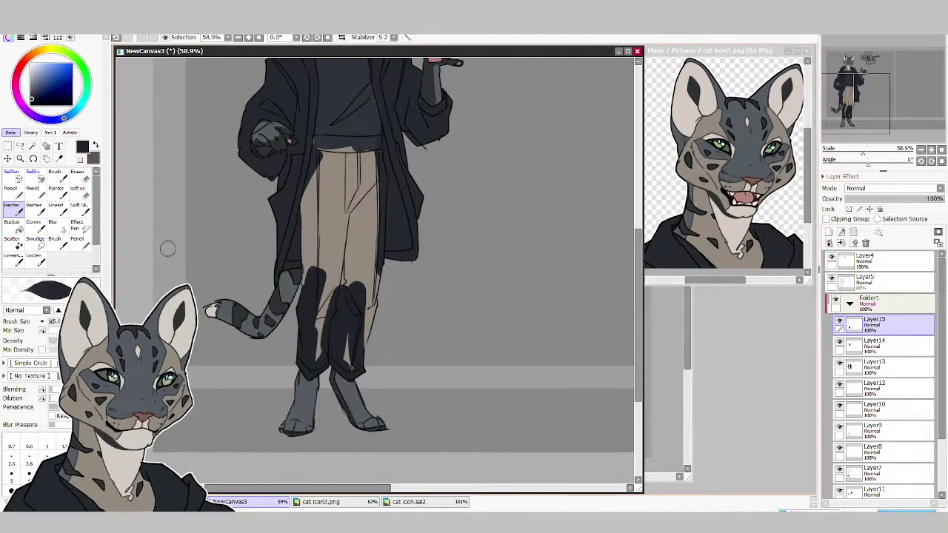
click(12, 256)
click(874, 281)
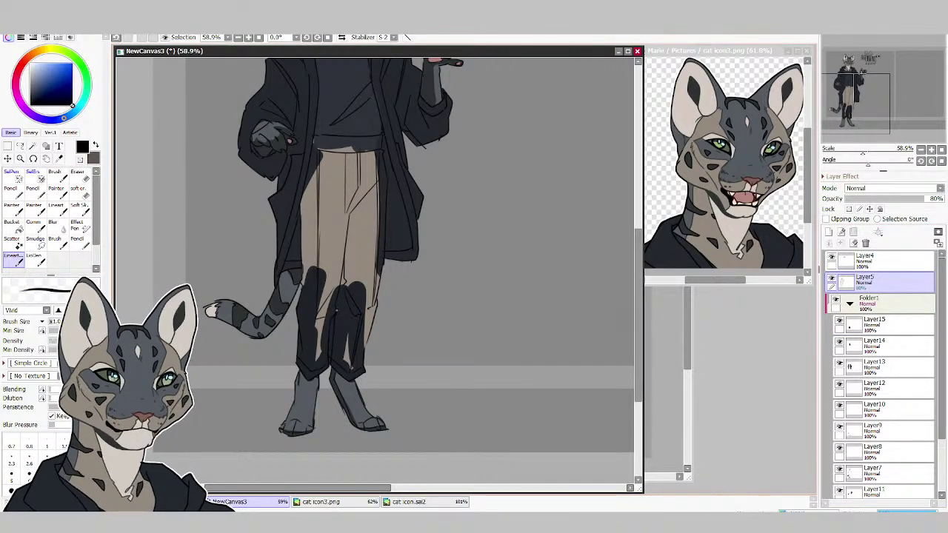
click(32, 146)
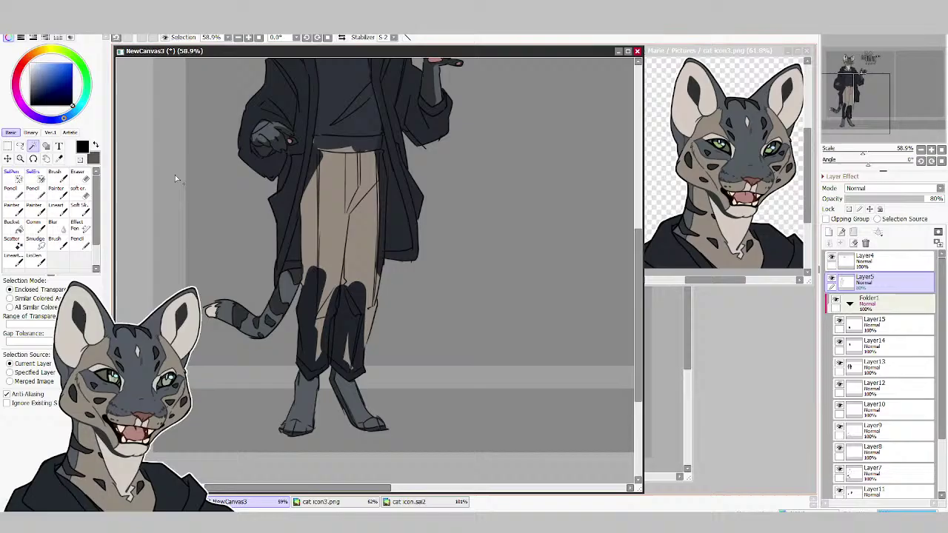
click(341, 305)
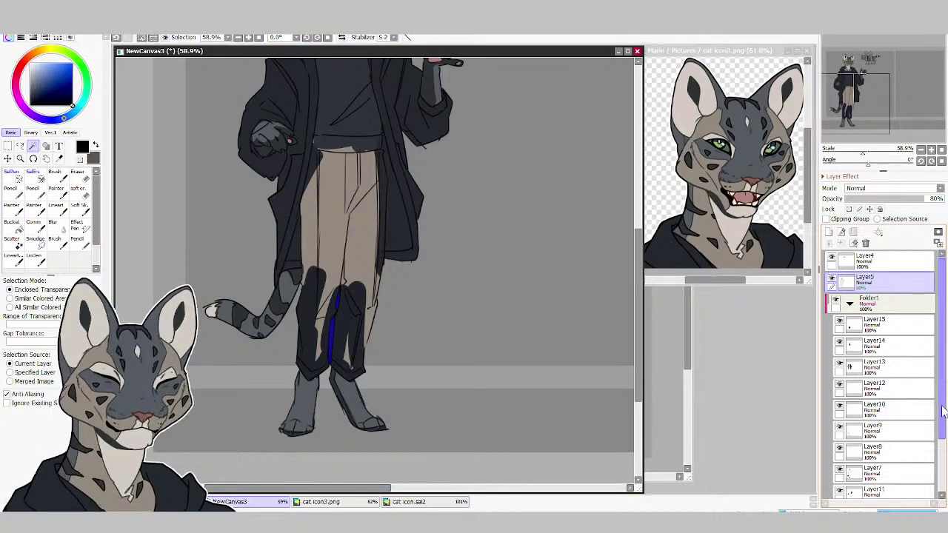
scroll(888, 408, down, 3)
click(888, 447)
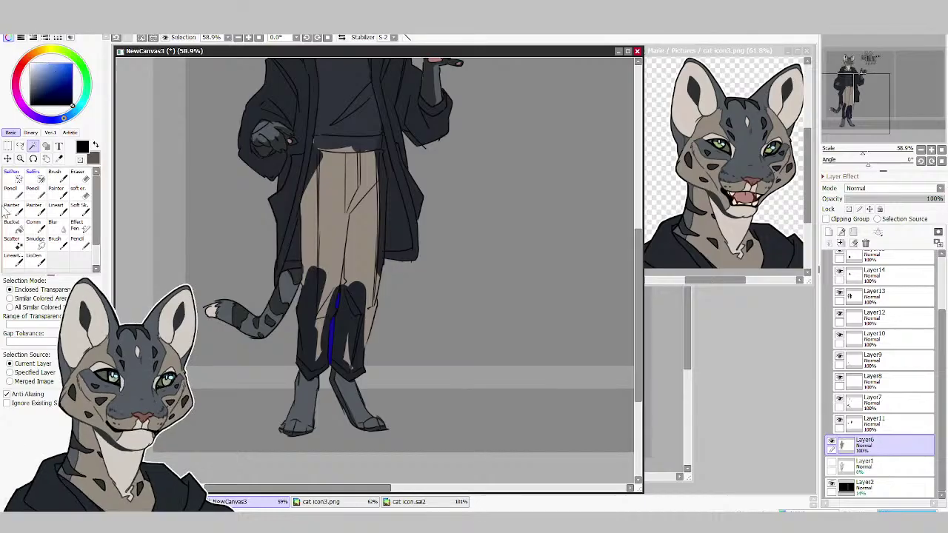
key(ctrl+d)
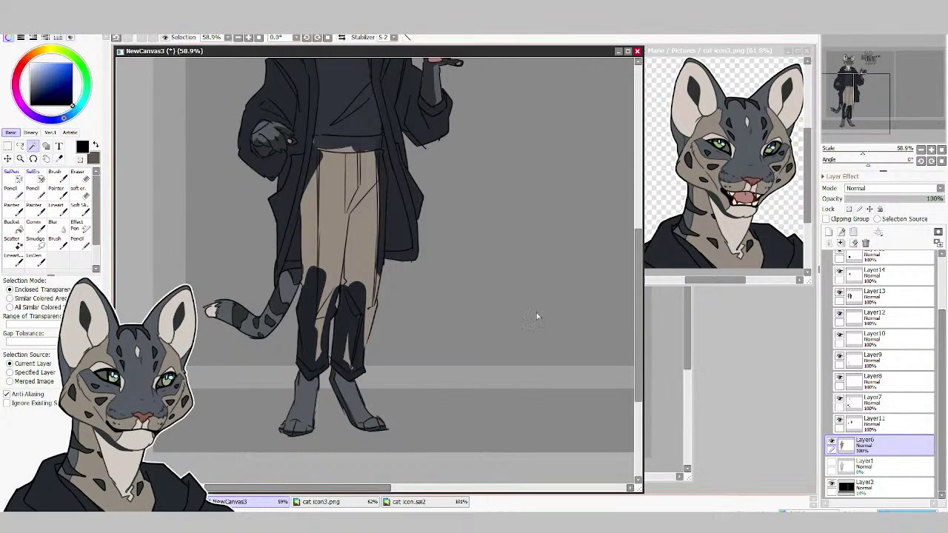
scroll(945, 382, up, 3)
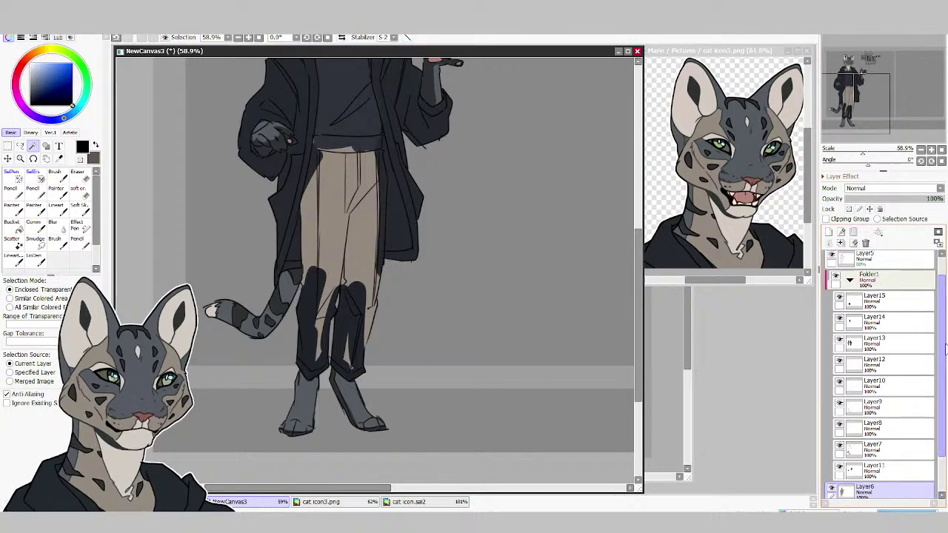
click(842, 352)
Fill the rest of the trousers up to the waistband with the dark colour on Layer15.
click(842, 309)
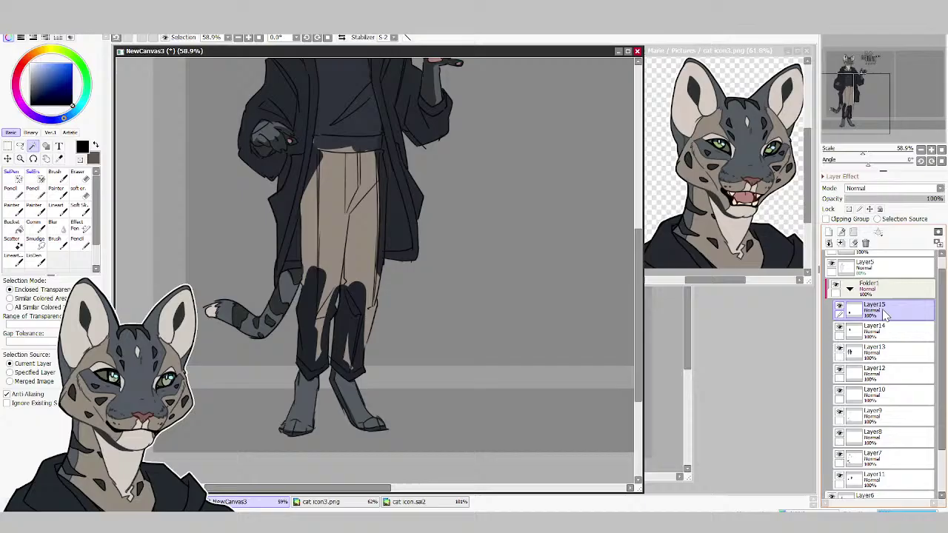
click(12, 205)
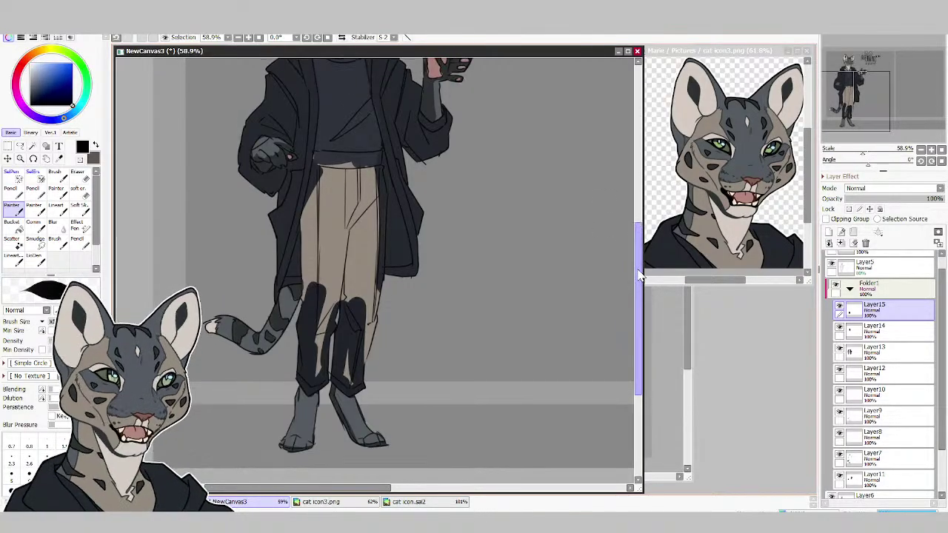
scroll(642, 280, up, 3)
mouse_move(350, 356)
mouse_down()
mouse_move(336, 377)
mouse_move(304, 374)
mouse_move(311, 361)
mouse_move(315, 413)
mouse_move(326, 348)
mouse_move(319, 374)
mouse_move(319, 312)
mouse_move(305, 352)
mouse_move(304, 292)
mouse_move(307, 328)
mouse_move(309, 239)
mouse_move(305, 272)
mouse_move(317, 282)
mouse_move(324, 264)
mouse_move(318, 322)
mouse_move(316, 198)
mouse_move(379, 195)
mouse_move(377, 211)
mouse_move(380, 203)
mouse_move(323, 206)
mouse_move(335, 218)
mouse_move(332, 355)
mouse_move(351, 248)
mouse_move(354, 352)
mouse_move(365, 212)
mouse_move(358, 314)
mouse_move(374, 239)
mouse_move(362, 373)
mouse_move(374, 337)
mouse_move(372, 359)
mouse_move(380, 342)
mouse_move(354, 401)
mouse_up()
mouse_move(639, 283)
mouse_down()
mouse_move(638, 215)
mouse_move(638, 277)
mouse_move(638, 268)
mouse_up()
Try light grey seam lines on the trousers and waistband on a new layer, and delete that layer.
click(828, 232)
click(30, 88)
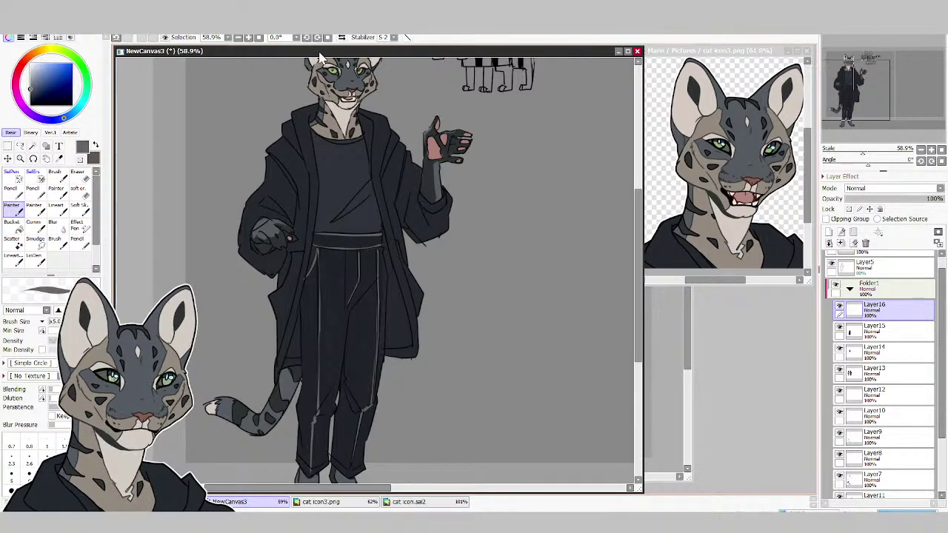
click(341, 37)
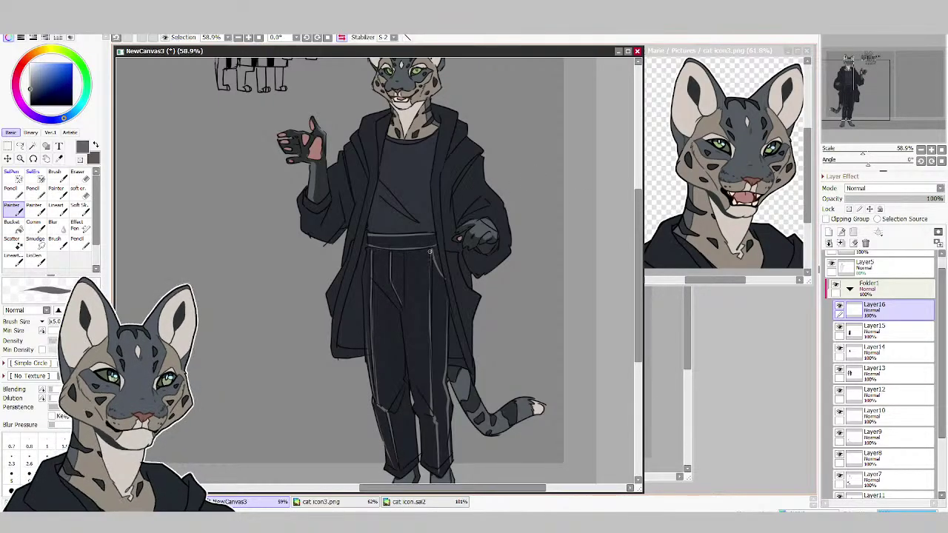
drag(638, 275, 639, 245)
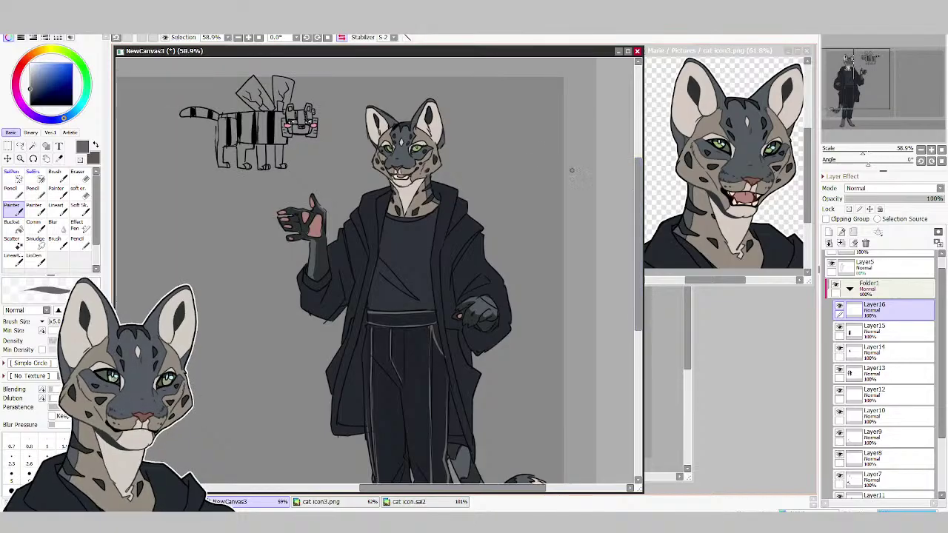
click(257, 37)
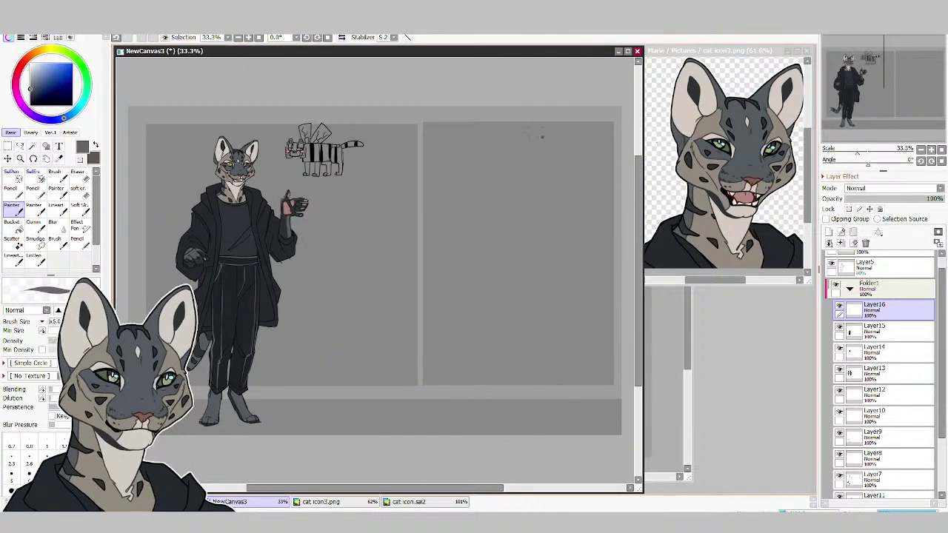
click(865, 243)
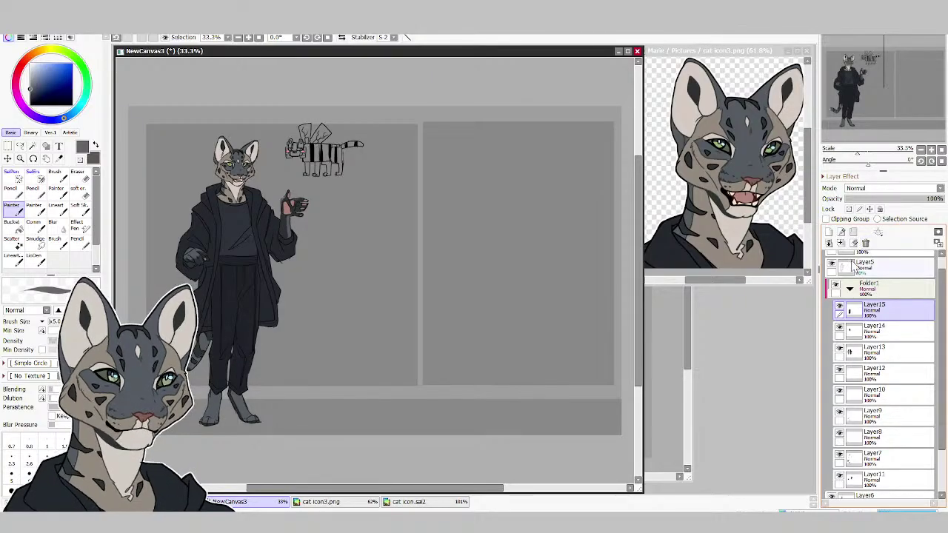
click(7, 158)
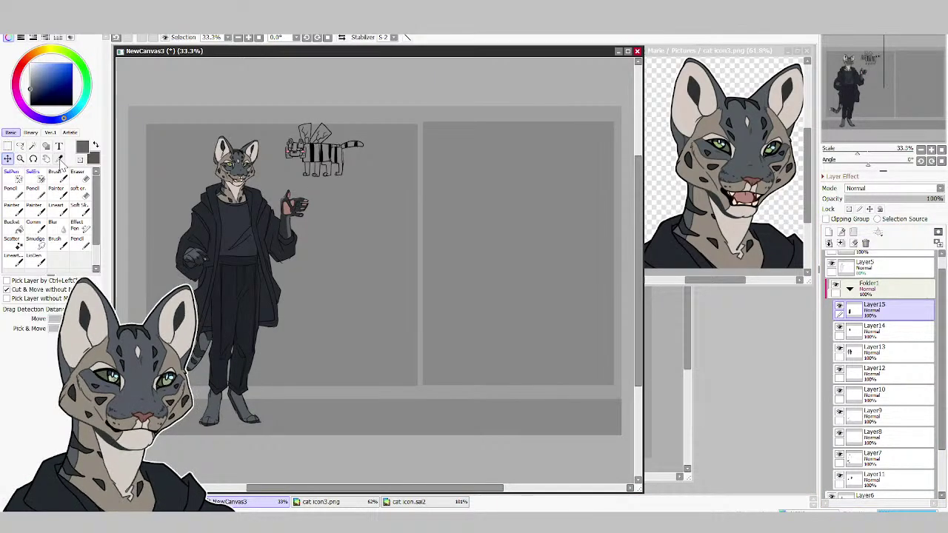
click(20, 159)
drag(157, 113, 345, 411)
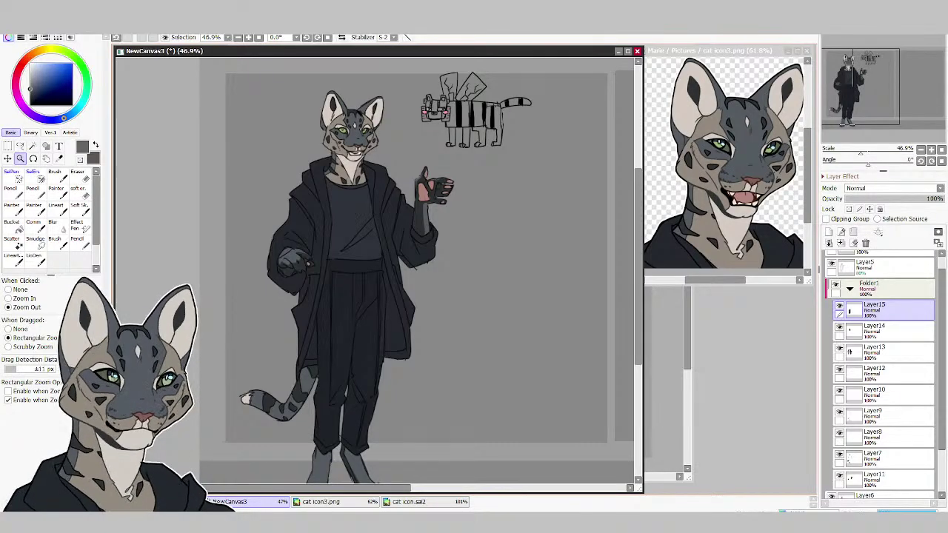
click(441, 313)
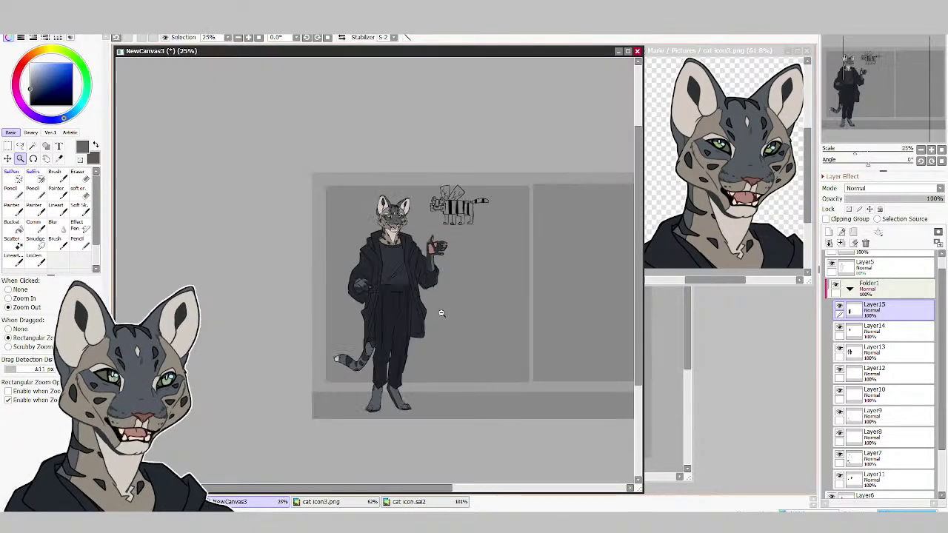
click(441, 314)
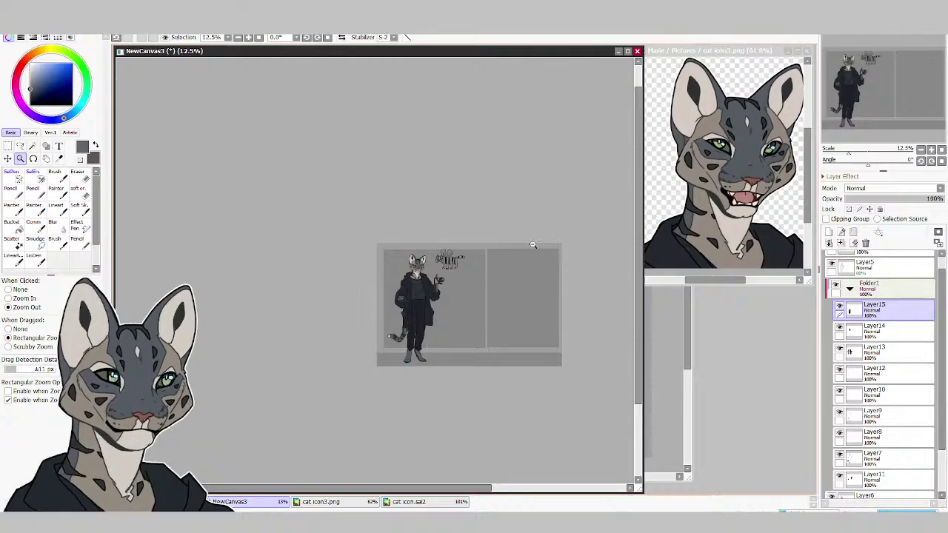
drag(533, 244, 371, 387)
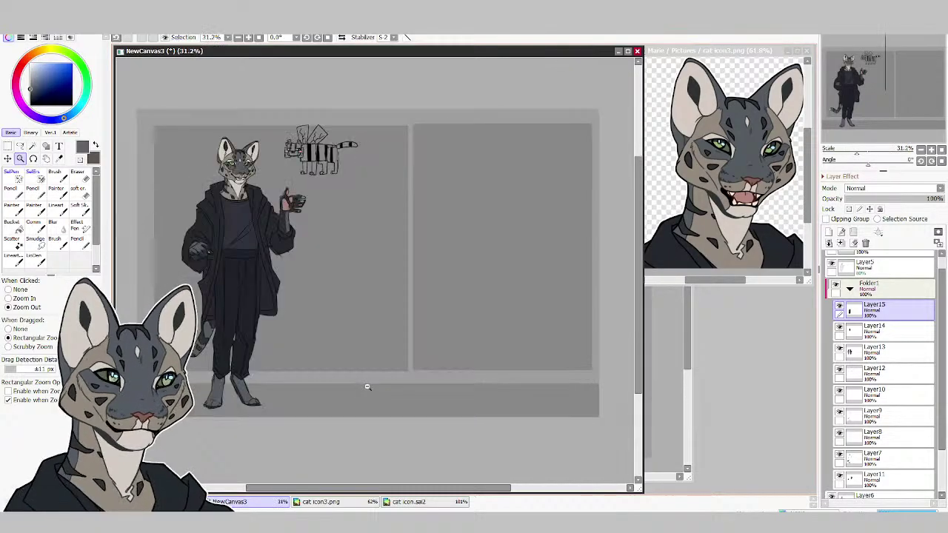
Compare the cat's face and full figure with the cat icon3.png reference enlarged beside the drawing.
drag(465, 119, 200, 222)
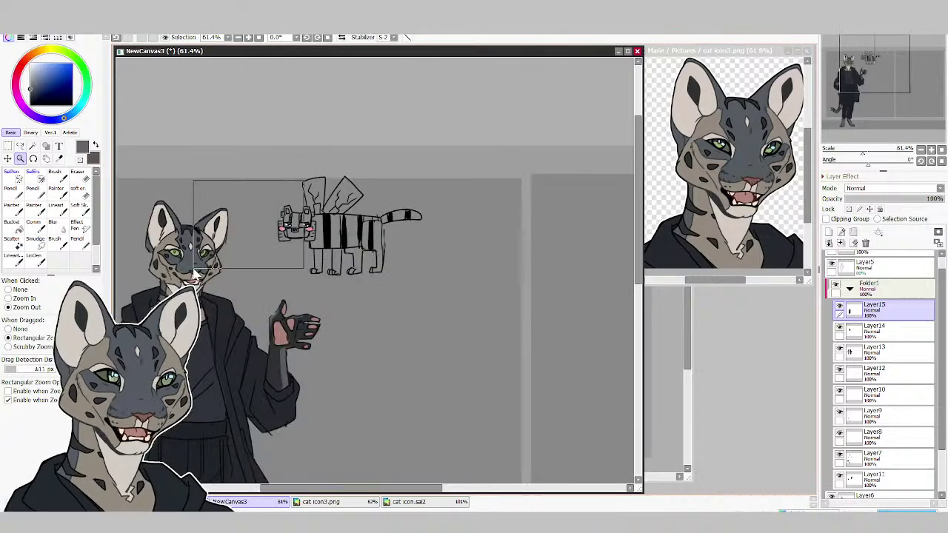
drag(422, 117, 194, 403)
click(693, 214)
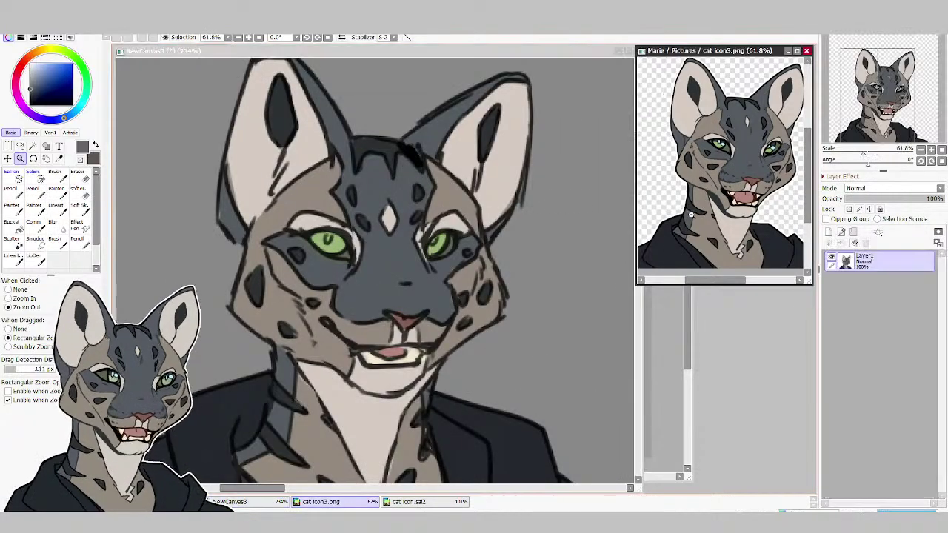
drag(664, 234, 801, 90)
drag(641, 289, 575, 366)
drag(601, 309, 754, 111)
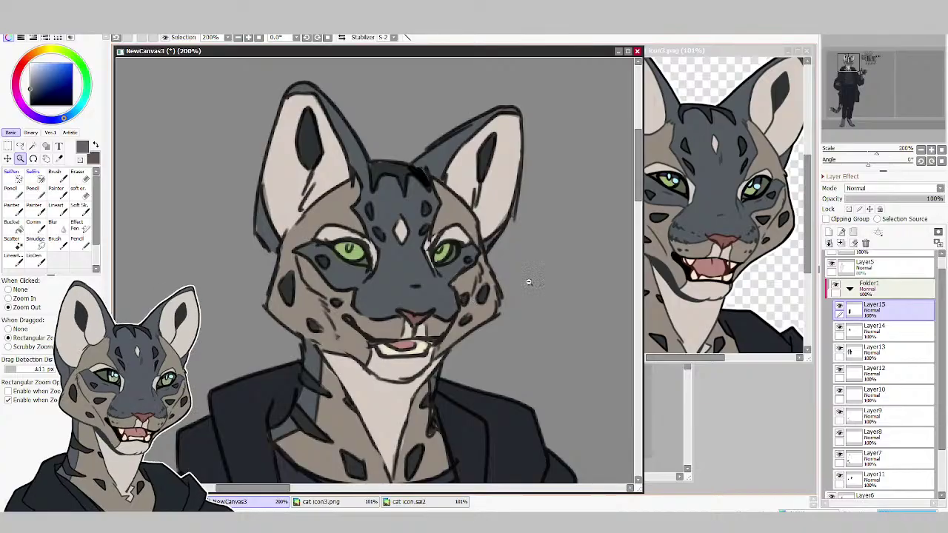
mouse_move(641, 264)
mouse_down()
mouse_move(559, 289)
mouse_move(568, 295)
mouse_up()
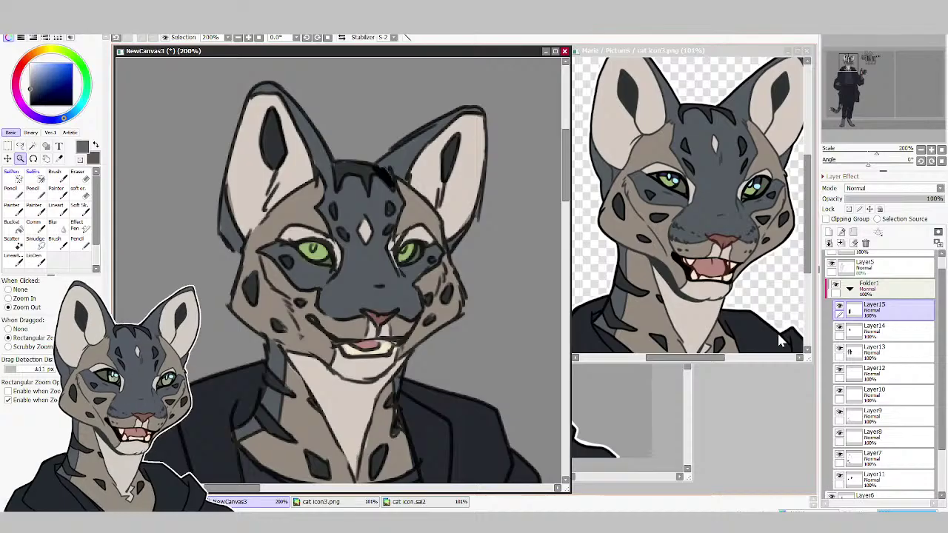
click(404, 279)
click(403, 278)
click(404, 278)
click(403, 278)
click(404, 279)
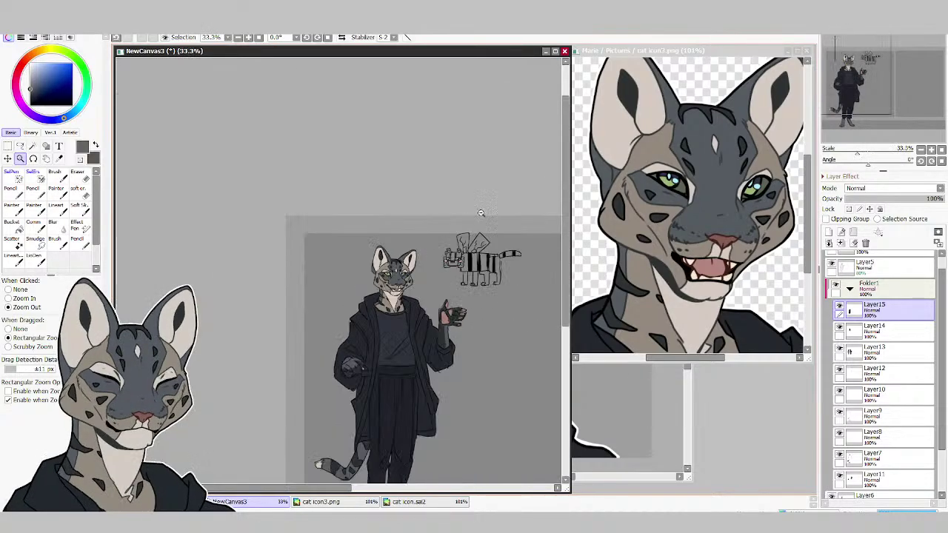
drag(497, 206, 270, 491)
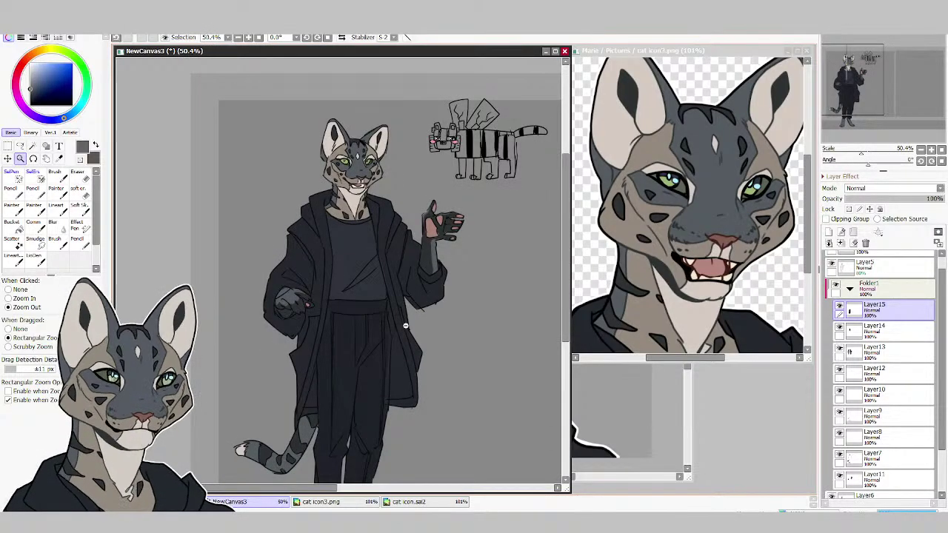
Group Layer5, Folder1 and Layer6 in a new folder beneath Layer4, and check the group by toggling its visibility.
click(849, 289)
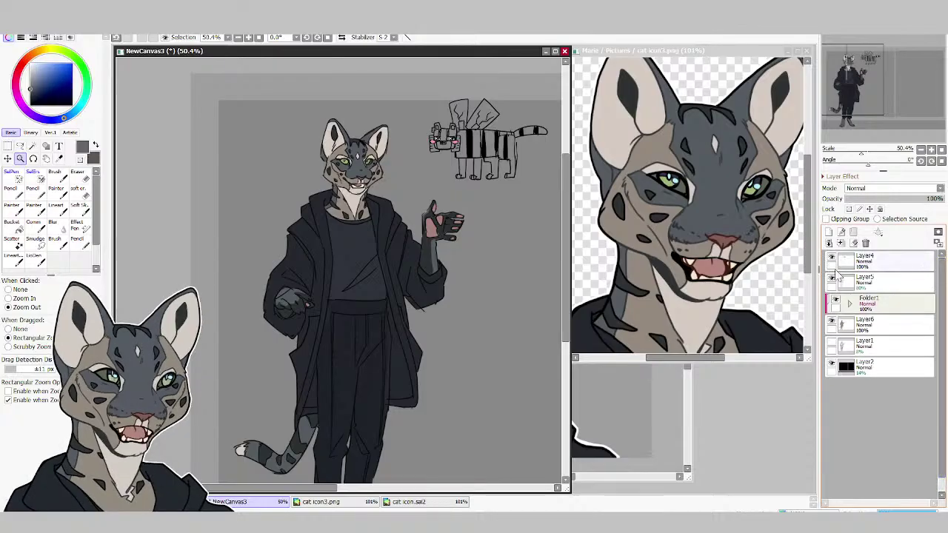
click(831, 258)
click(831, 258)
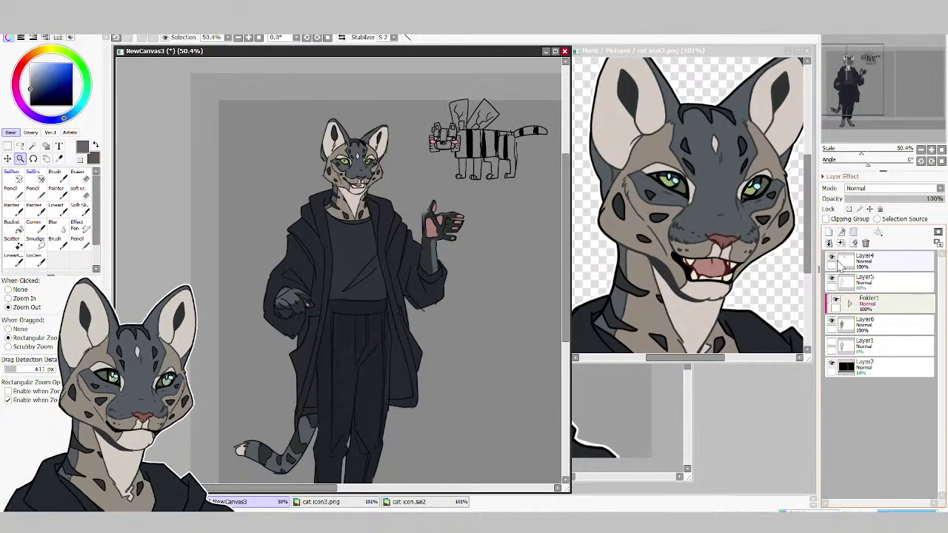
click(865, 278)
click(853, 232)
mouse_move(874, 302)
mouse_down()
mouse_move(873, 294)
mouse_move(876, 336)
mouse_up()
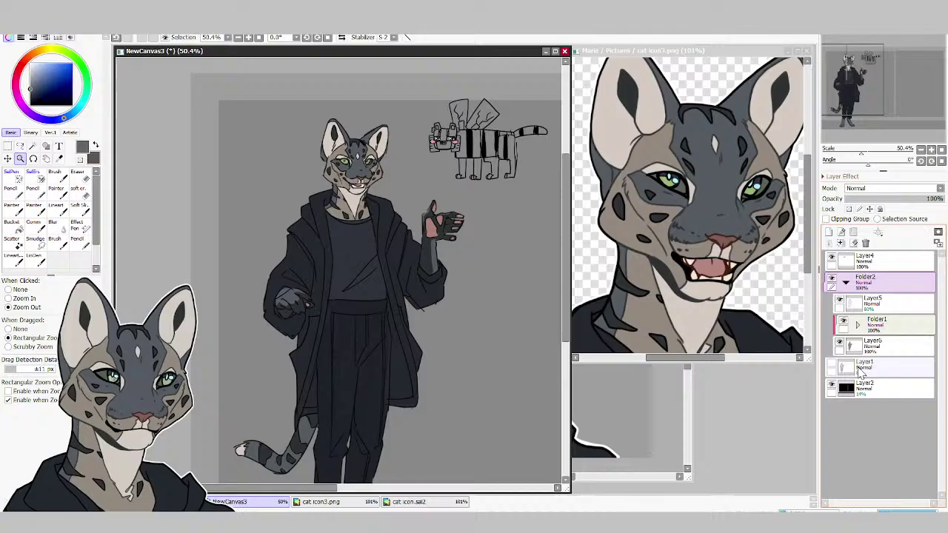
click(846, 282)
click(831, 278)
click(831, 279)
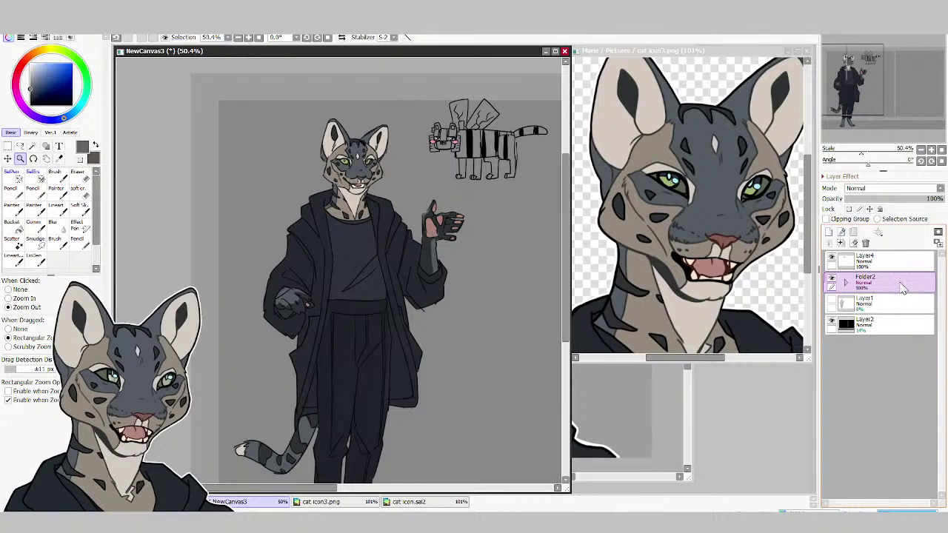
click(831, 279)
click(832, 279)
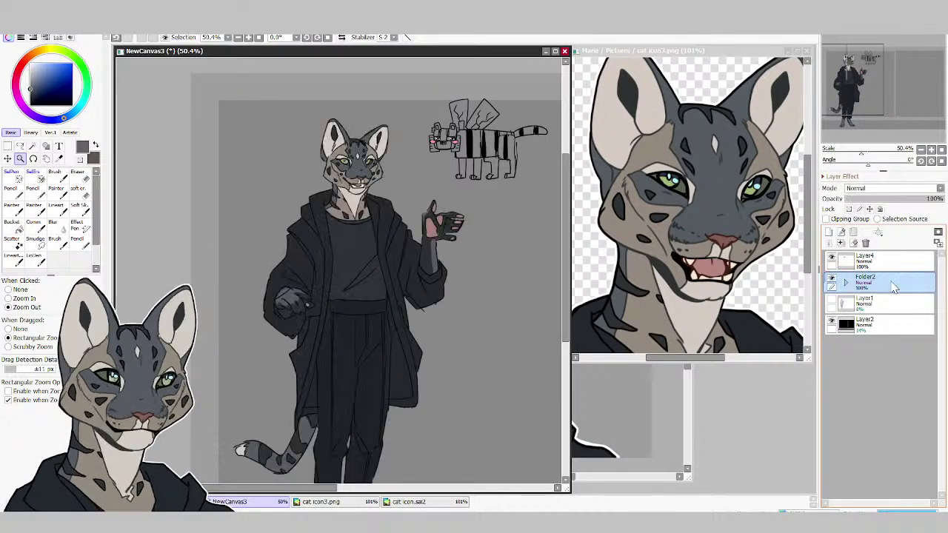
Find the layer with the dark colouring over the cat's hands inside Folder1 and delete it.
click(463, 302)
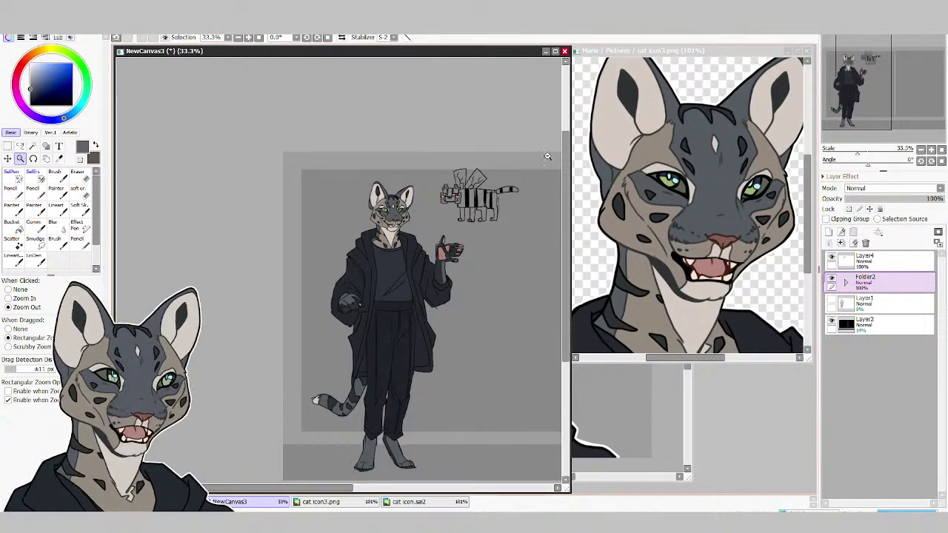
drag(261, 503, 270, 501)
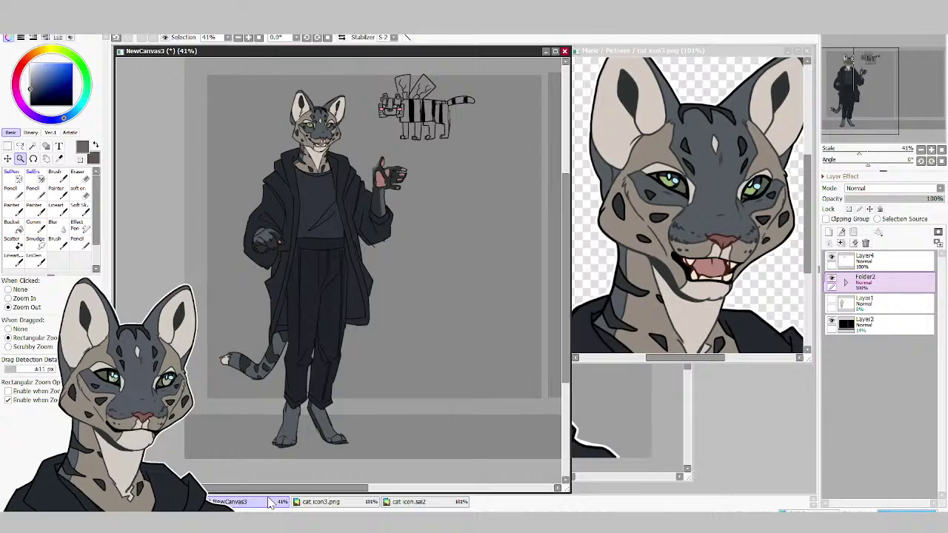
click(846, 282)
click(857, 325)
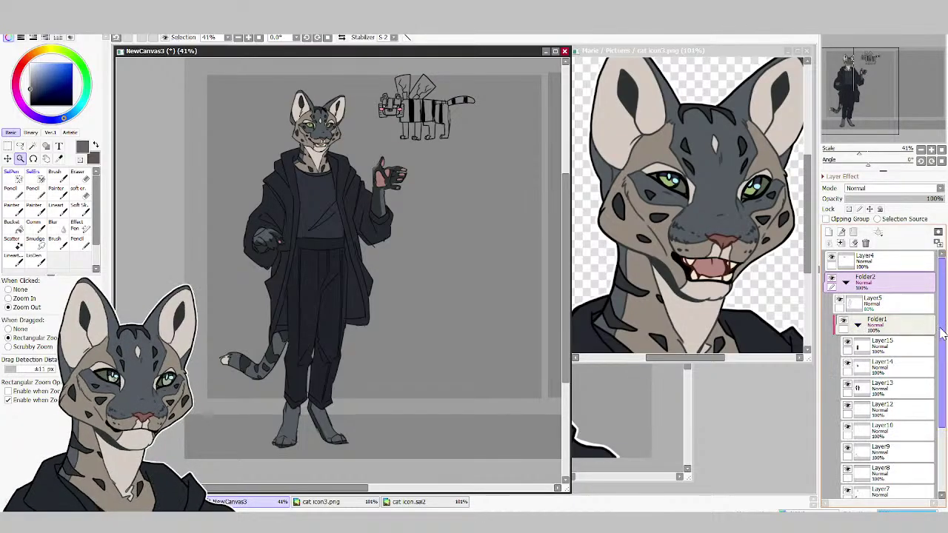
scroll(941, 333, down, 4)
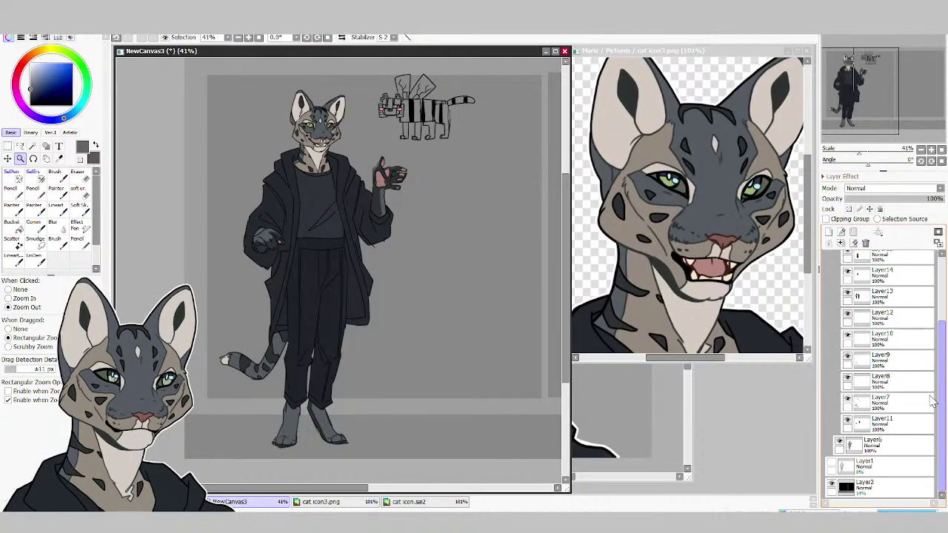
click(848, 359)
click(848, 359)
click(848, 420)
click(847, 421)
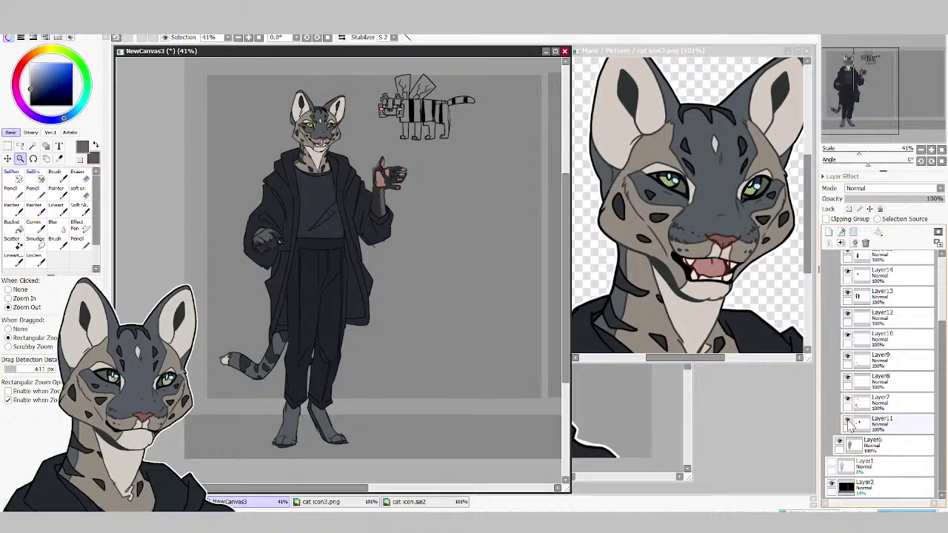
click(848, 420)
click(881, 420)
click(865, 243)
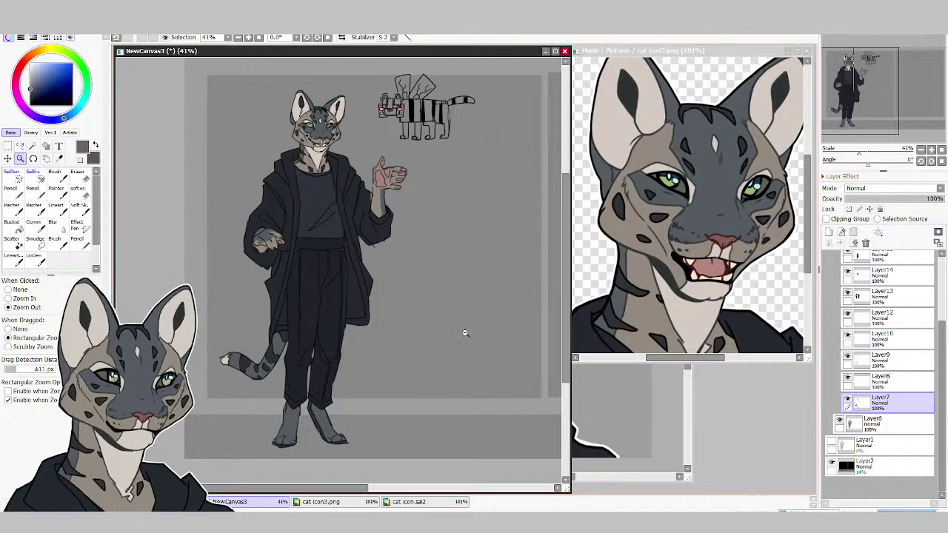
Crop the canvas to a rectangle around the full-body cat and the small striped creature.
click(418, 410)
drag(524, 259, 304, 468)
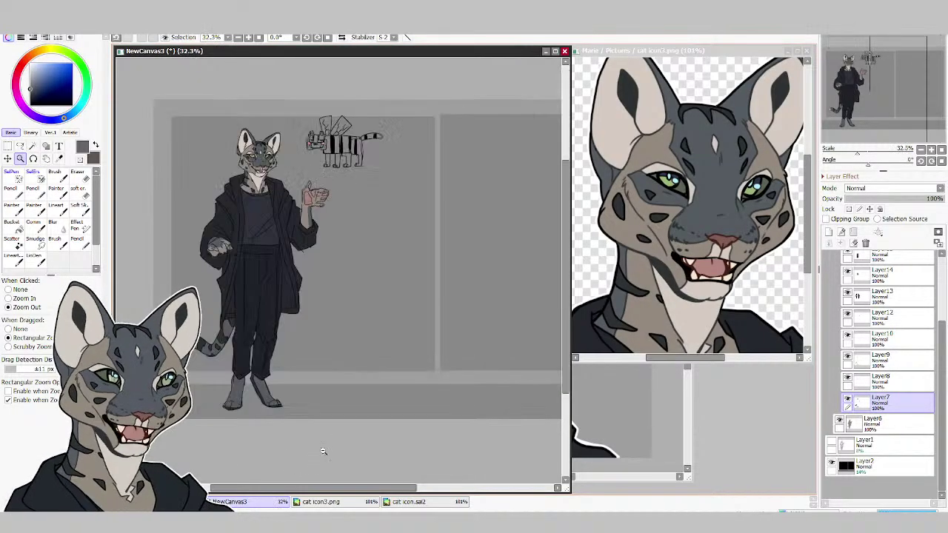
drag(361, 503, 342, 503)
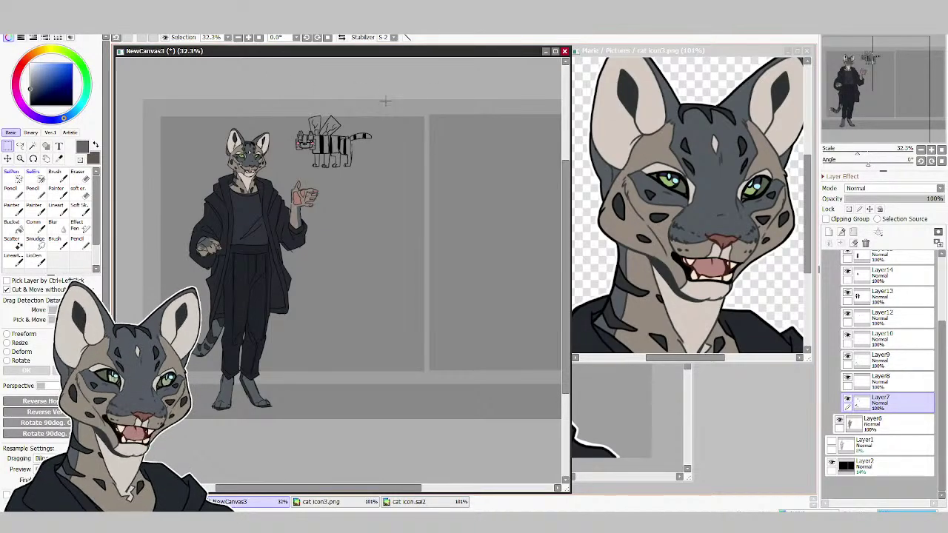
drag(385, 101, 152, 418)
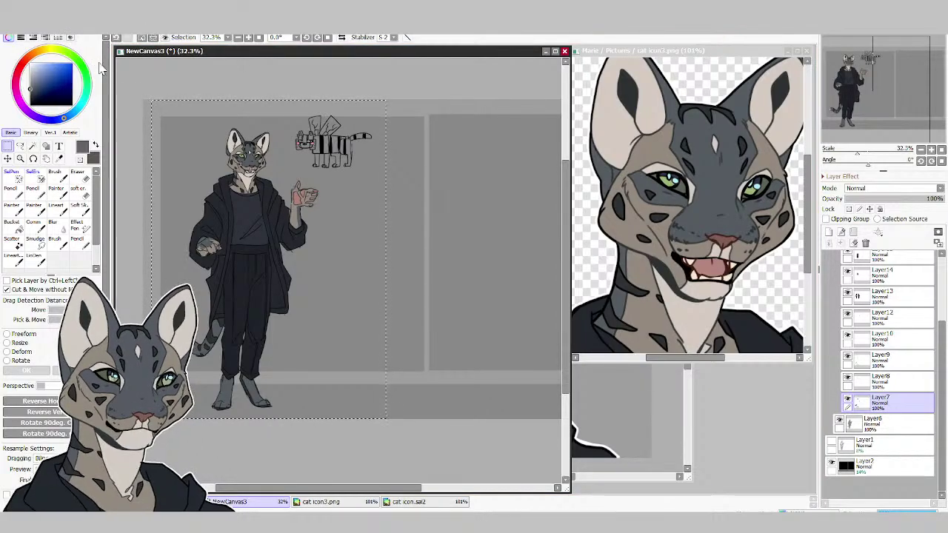
click(66, 37)
click(21, 158)
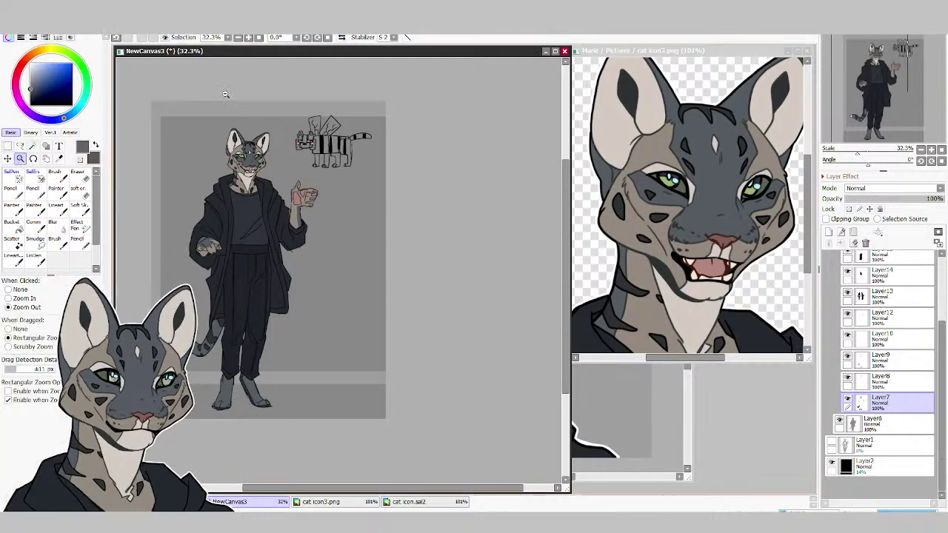
drag(383, 84, 159, 422)
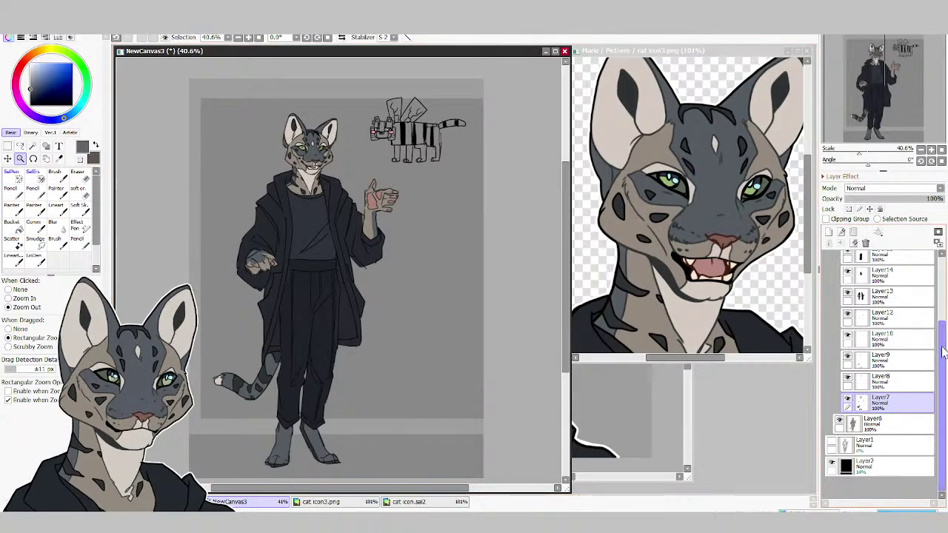
Collapse Folder2 and try it at 50% opacity, restoring it to 100%.
scroll(881, 355, up, 3)
click(846, 284)
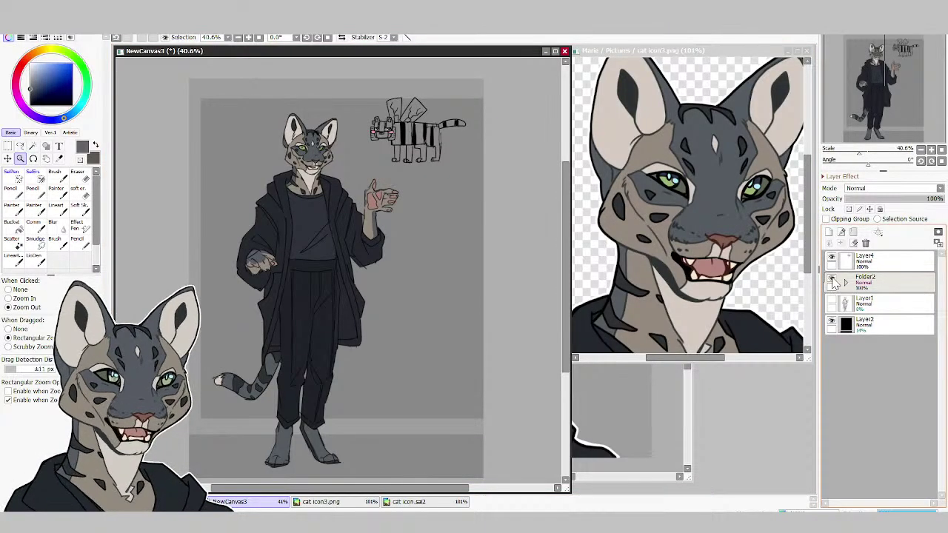
click(872, 285)
click(888, 198)
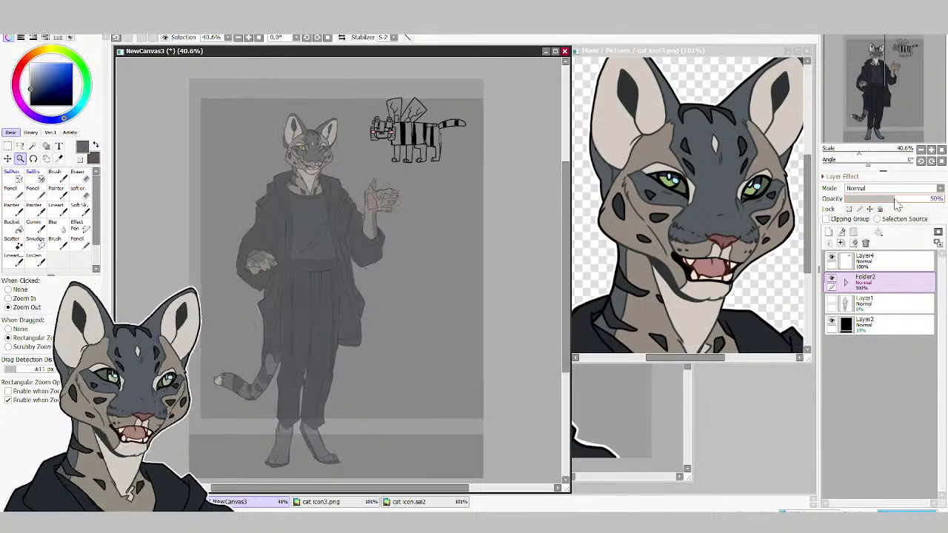
click(938, 199)
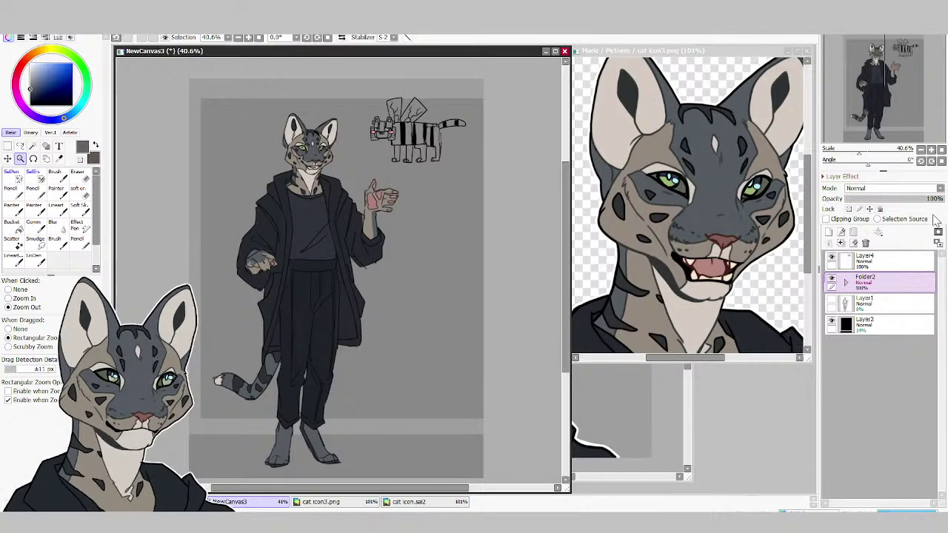
Replace the dark background panels on Layer2 with a new layer filled in pale cream, placed beneath Layer1.
click(870, 324)
click(865, 243)
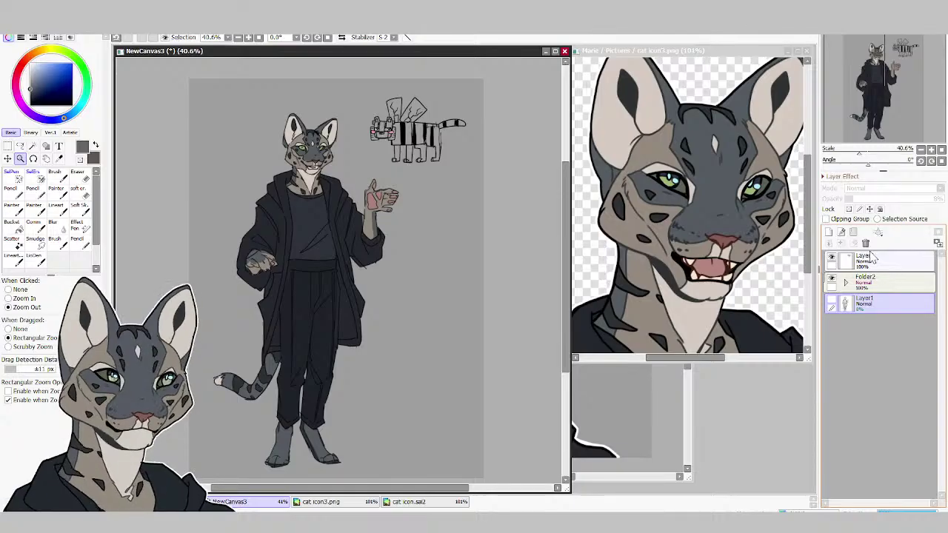
click(872, 282)
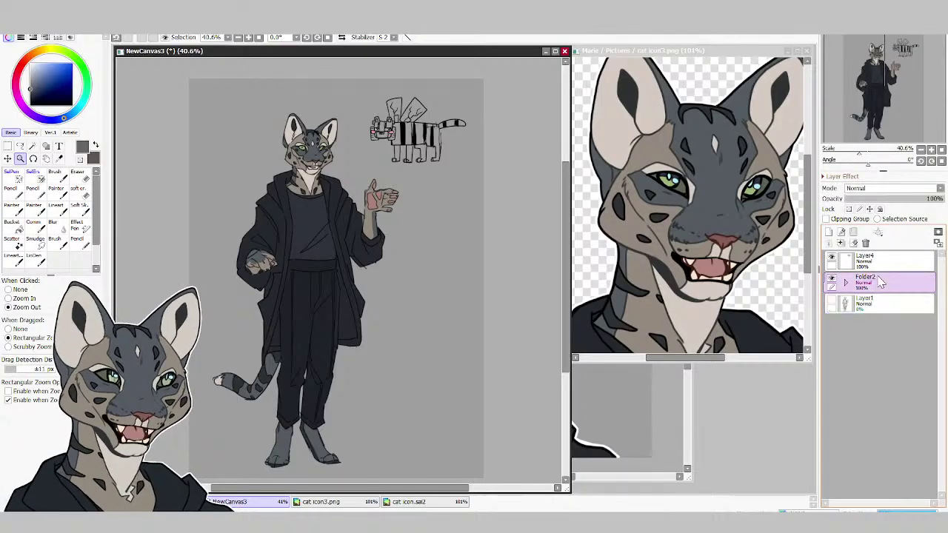
click(873, 303)
click(828, 232)
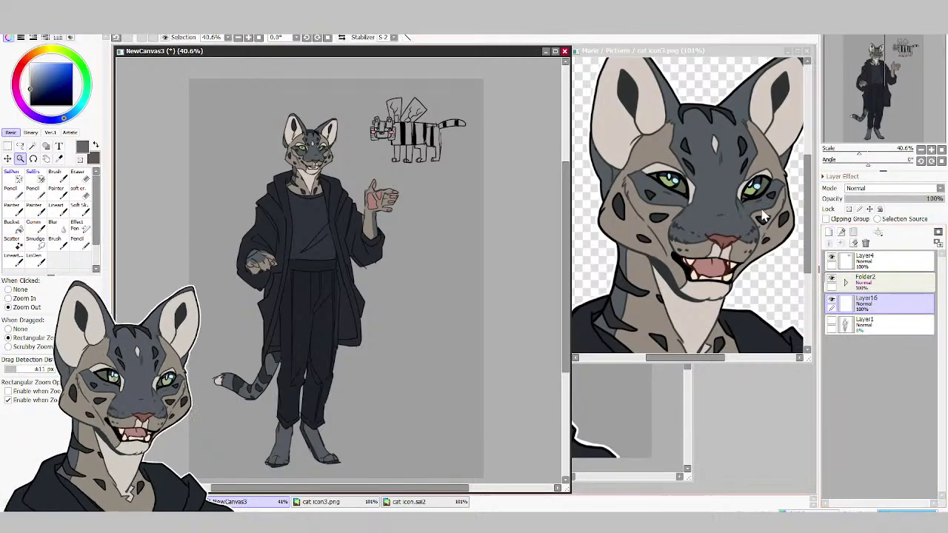
click(15, 228)
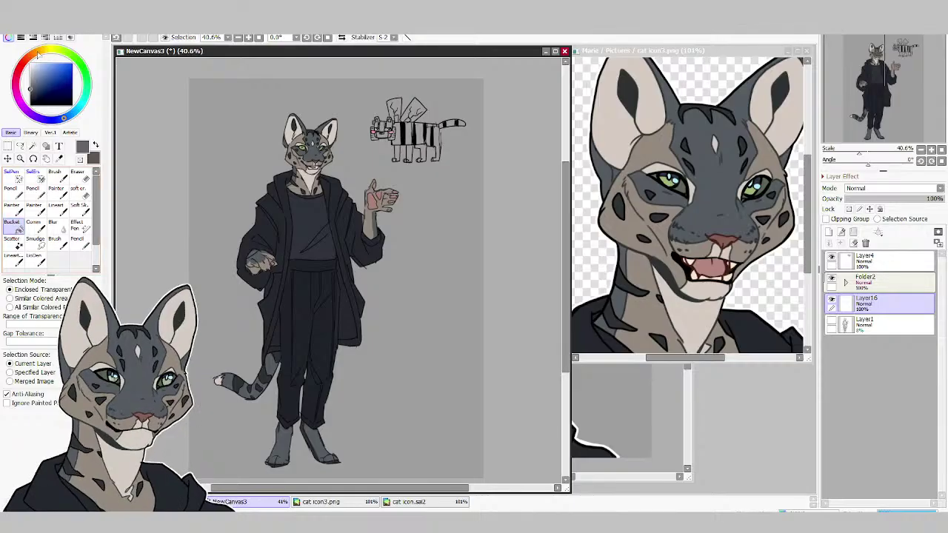
click(39, 53)
click(34, 68)
click(456, 201)
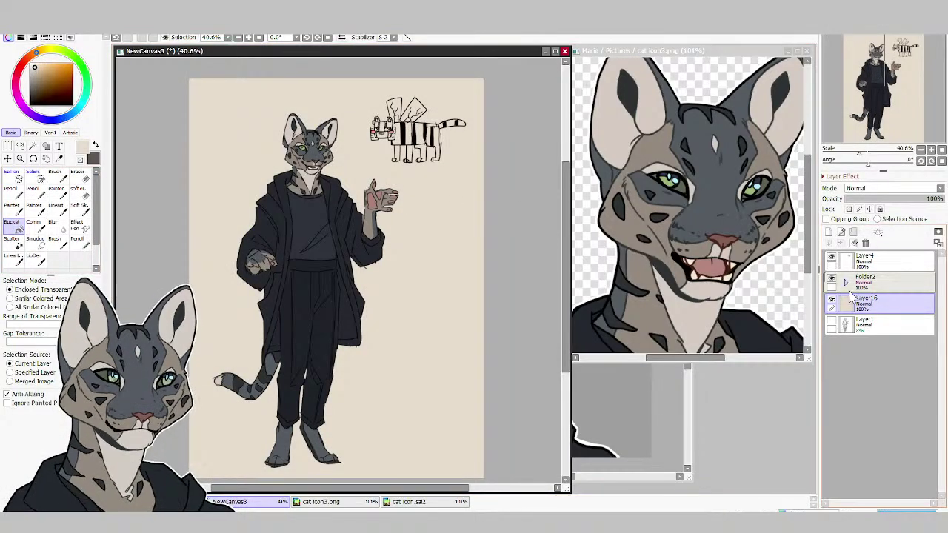
drag(851, 303, 856, 338)
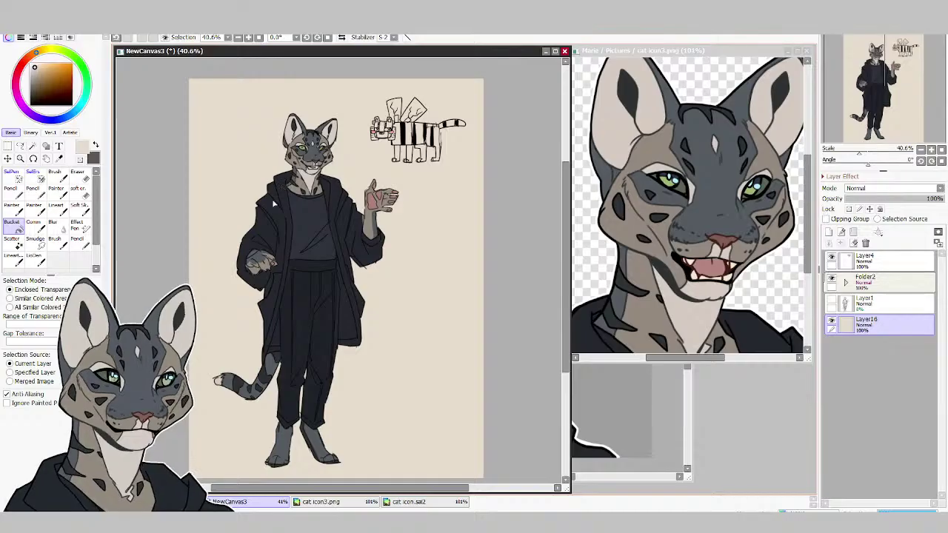
Save the full-body cat drawing as a .sai2 file in the Pictures folder, and close it.
click(21, 159)
click(256, 212)
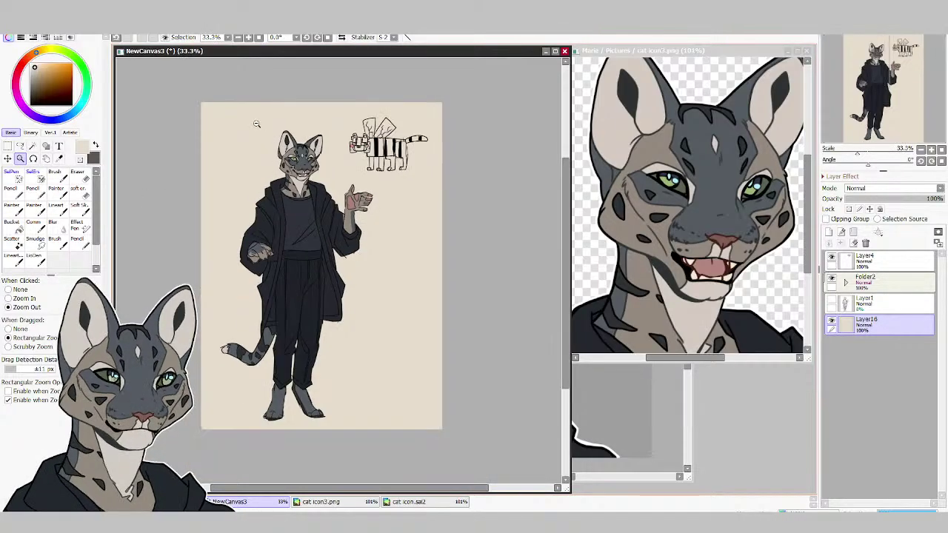
click(252, 124)
right_click(246, 128)
right_click(247, 248)
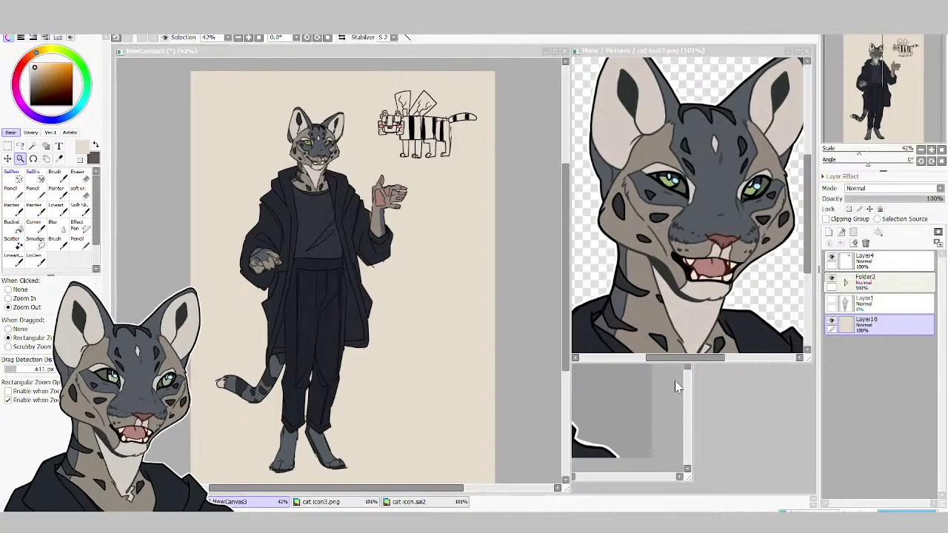
key(Return)
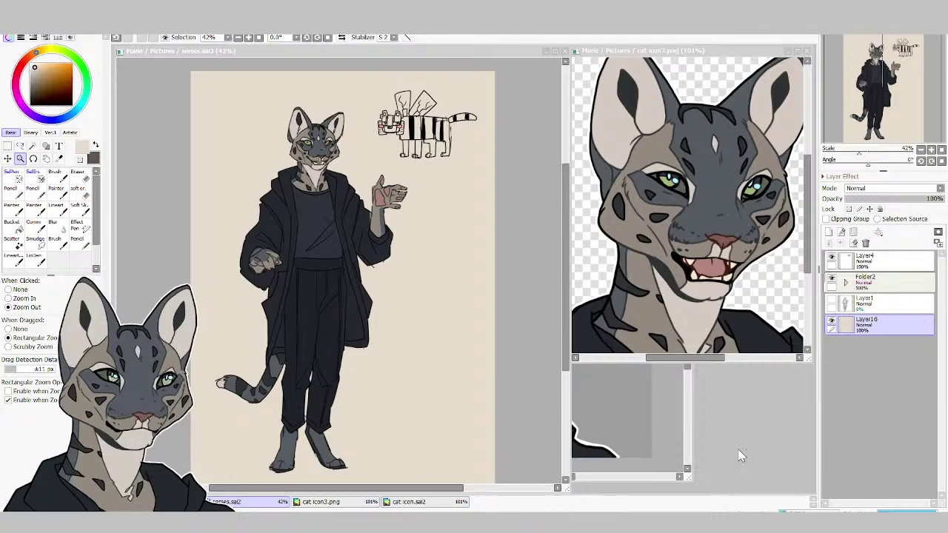
click(561, 51)
click(400, 50)
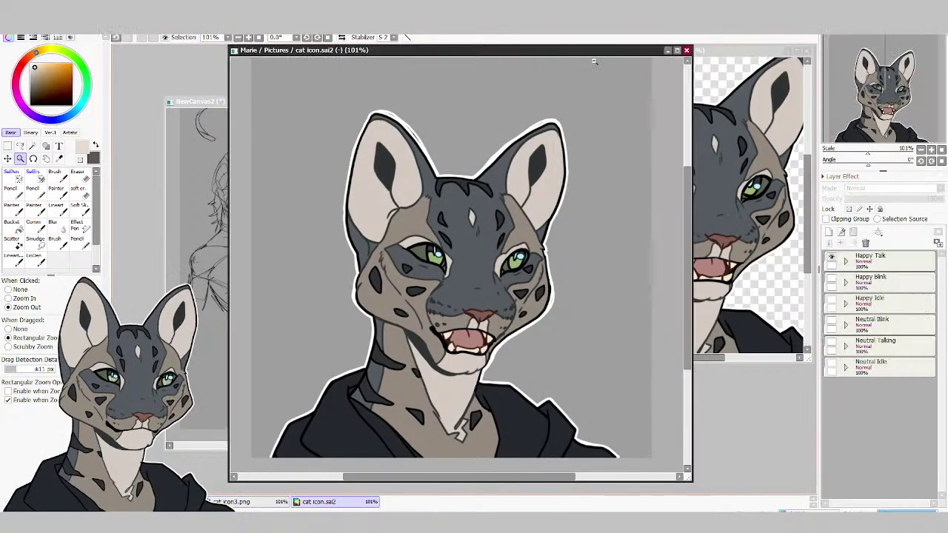
Close the two cat icon reference files and maximize the sketch canvas around the wolf bust.
click(687, 50)
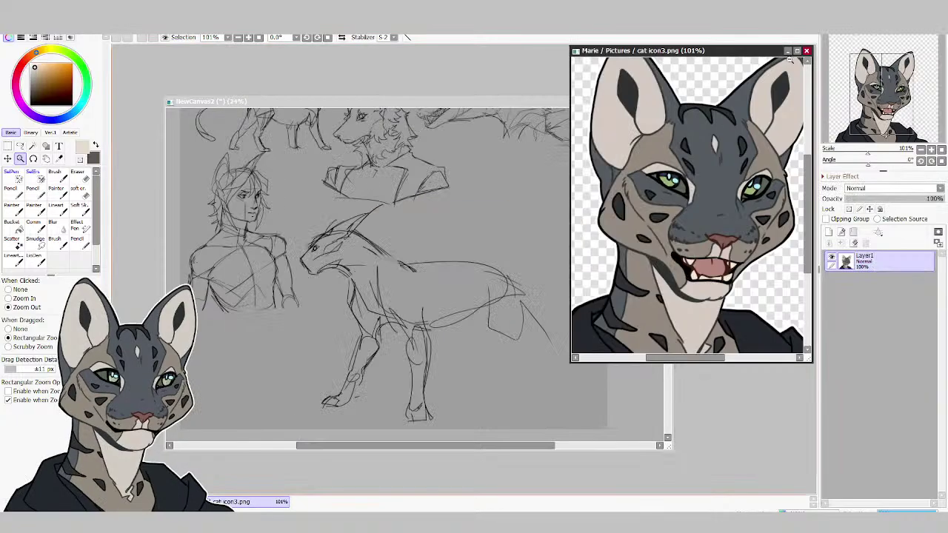
click(806, 51)
click(656, 102)
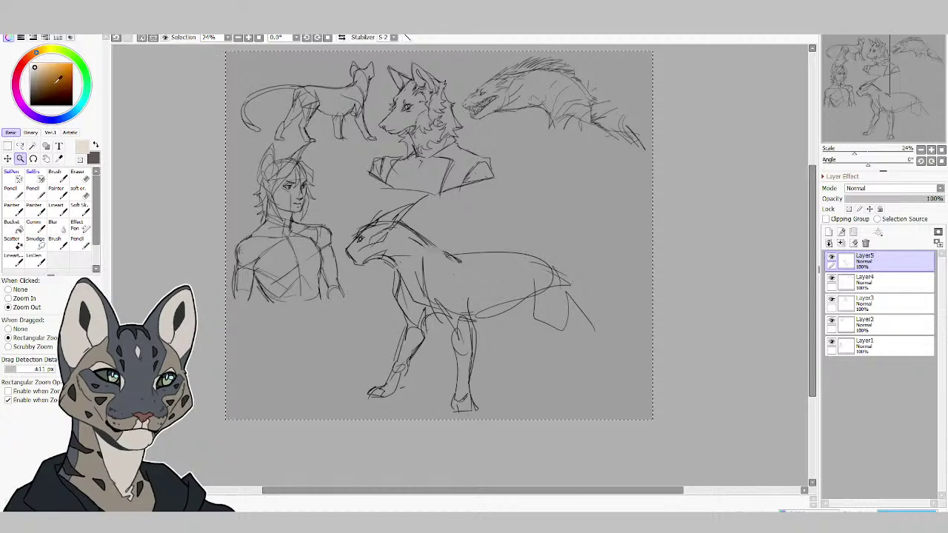
scroll(292, 74, up, 2)
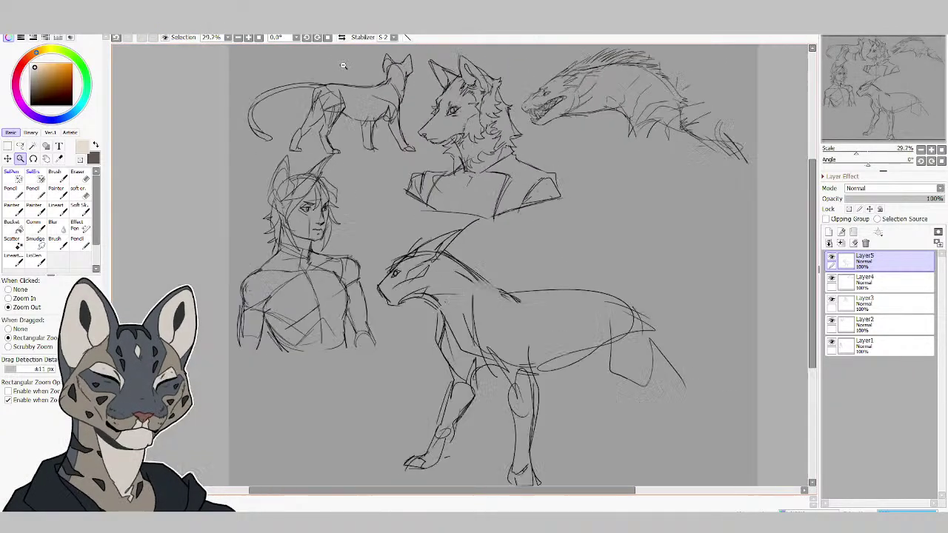
scroll(444, 71, up, 3)
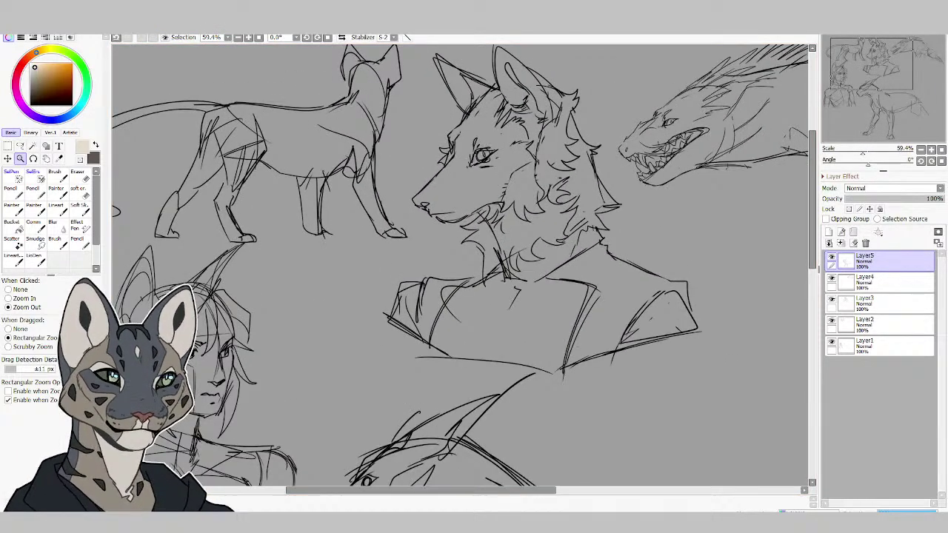
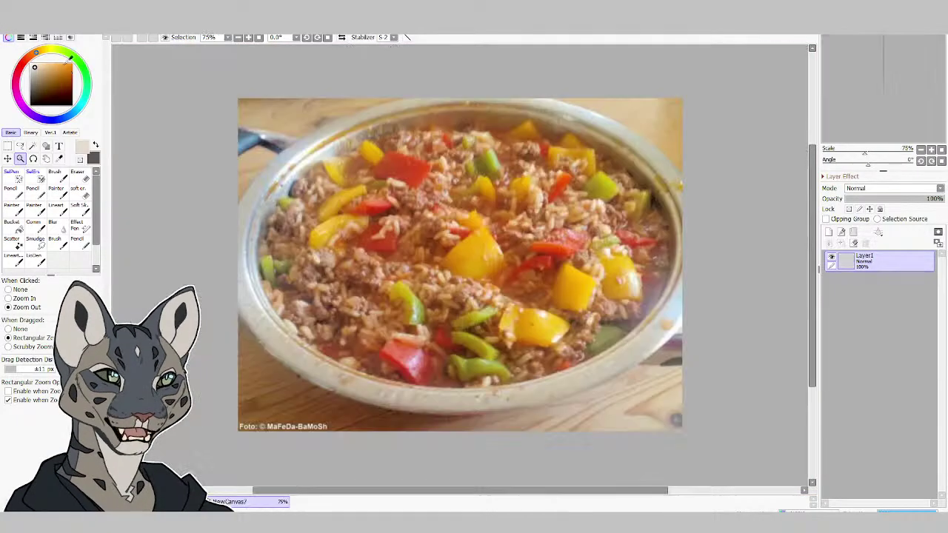
Examine the photo of the minced meat, rice and bell pepper dish up close.
scroll(465, 195, up, 2)
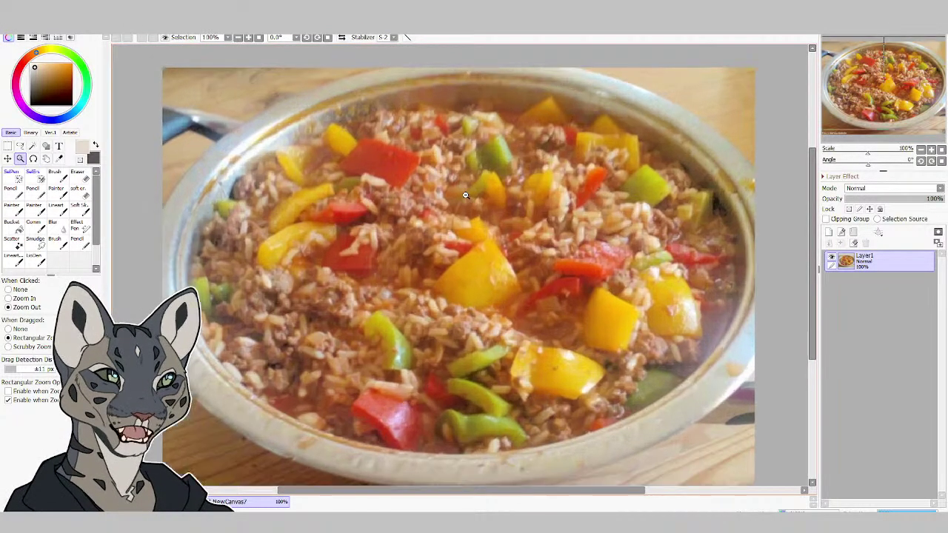
scroll(465, 195, down, 1)
scroll(536, 283, up, 2)
scroll(607, 357, down, 1)
scroll(607, 357, up, 1)
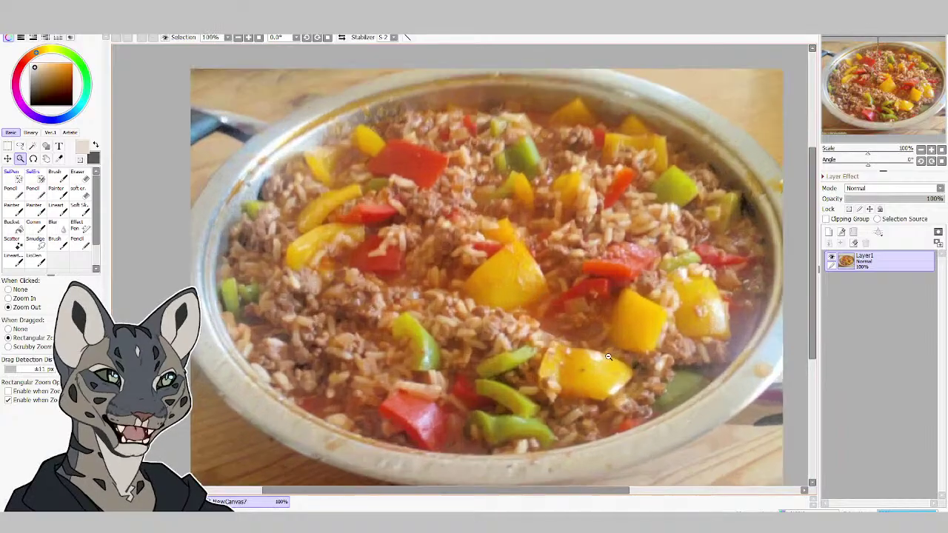
scroll(589, 356, up, 1)
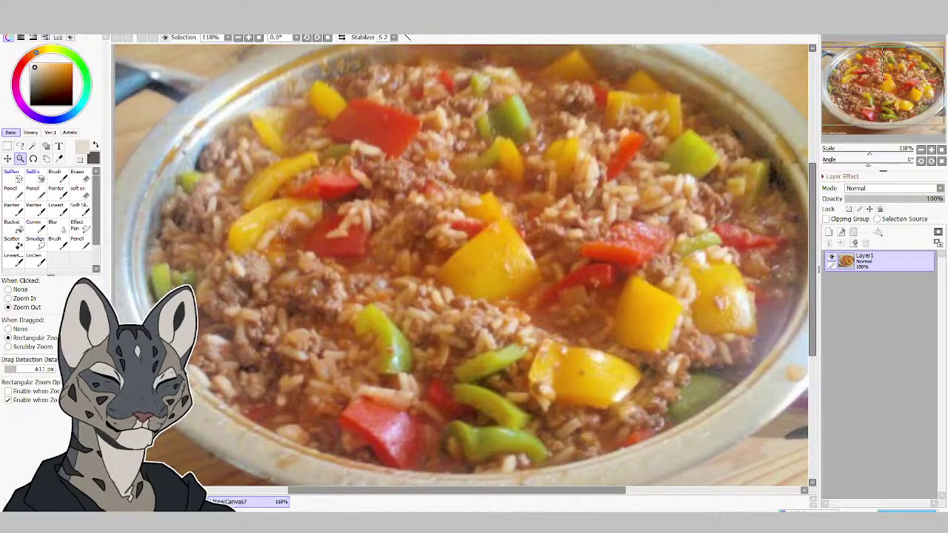
Create a new canvas from the copied cabbage and sausage stew photo and shrink its window beside the pepper dish photo.
key(ctrl+shift+v)
scroll(490, 240, up, 3)
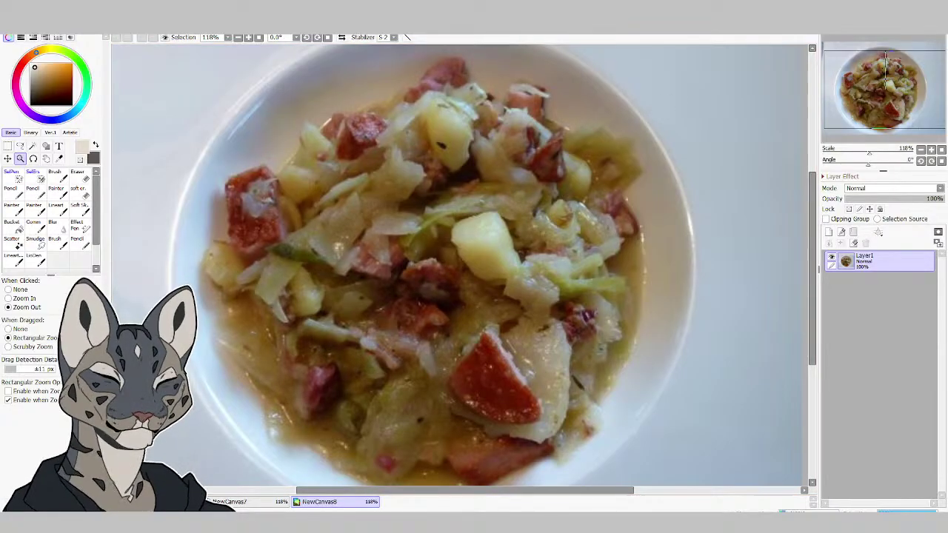
click(919, 37)
click(598, 218)
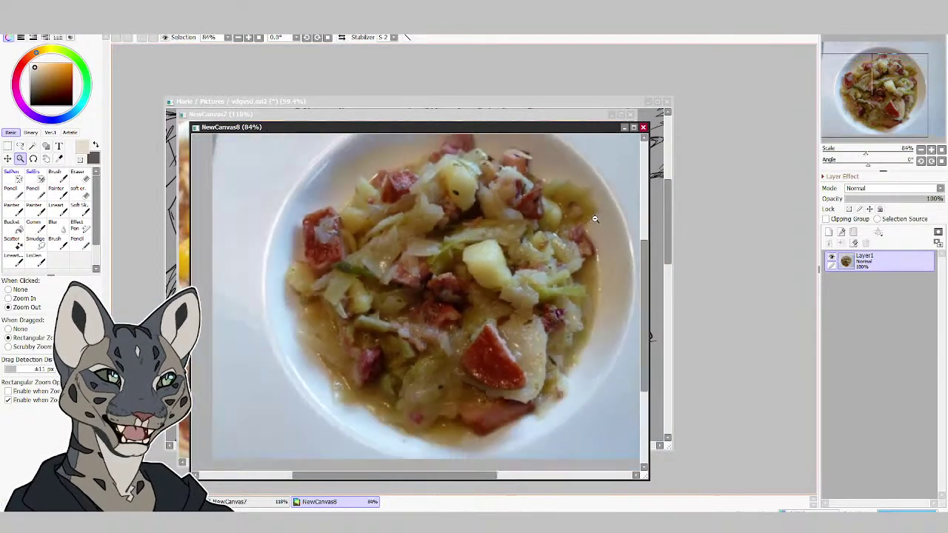
drag(191, 123, 391, 188)
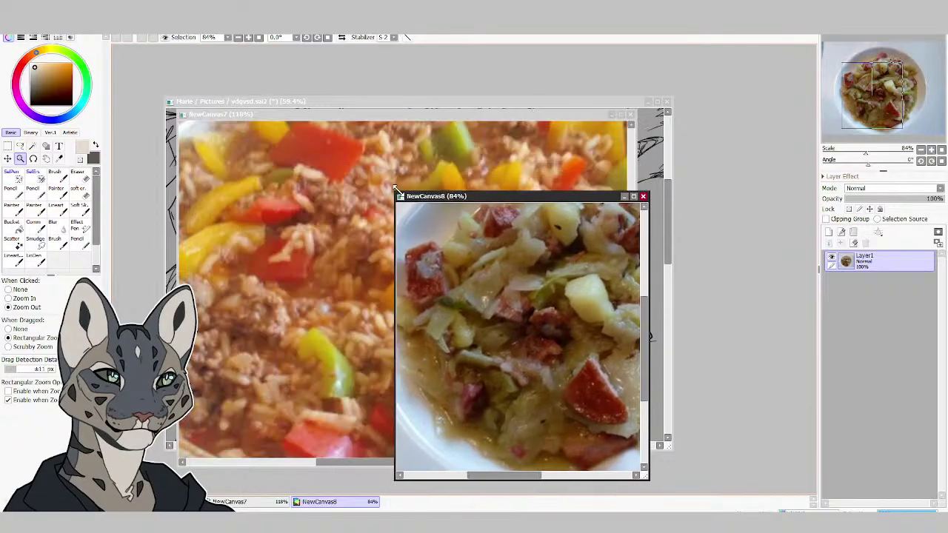
click(460, 268)
drag(501, 198, 659, 205)
scroll(670, 251, up, 3)
scroll(670, 250, down, 2)
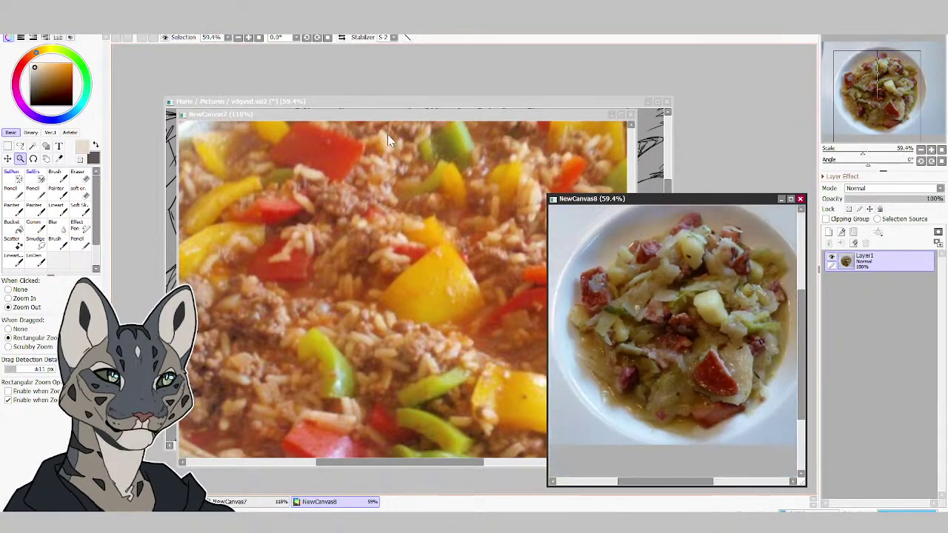
Move the pepper dish photo's window clear of the cabbage stew photo and shrink it around the dish at 50% zoom.
drag(404, 113, 348, 49)
scroll(568, 377, down, 3)
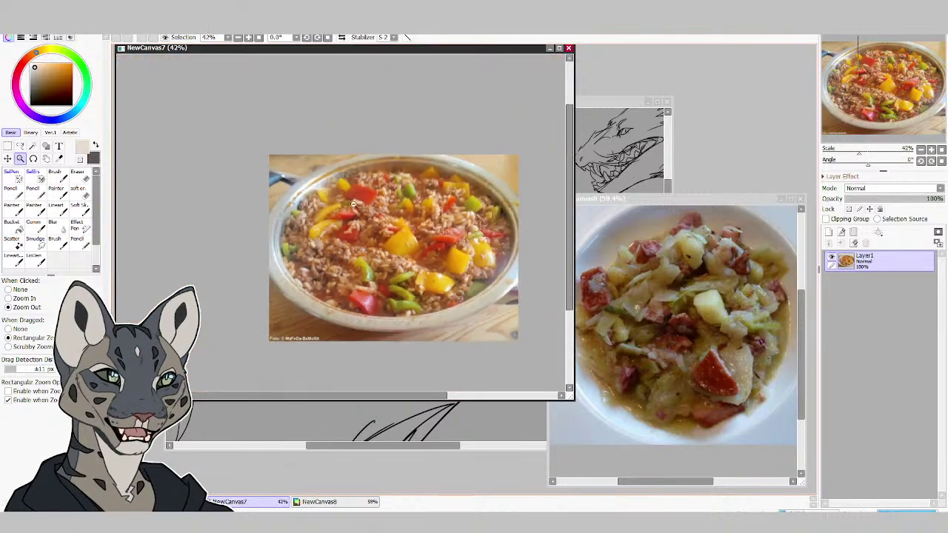
drag(569, 377, 392, 272)
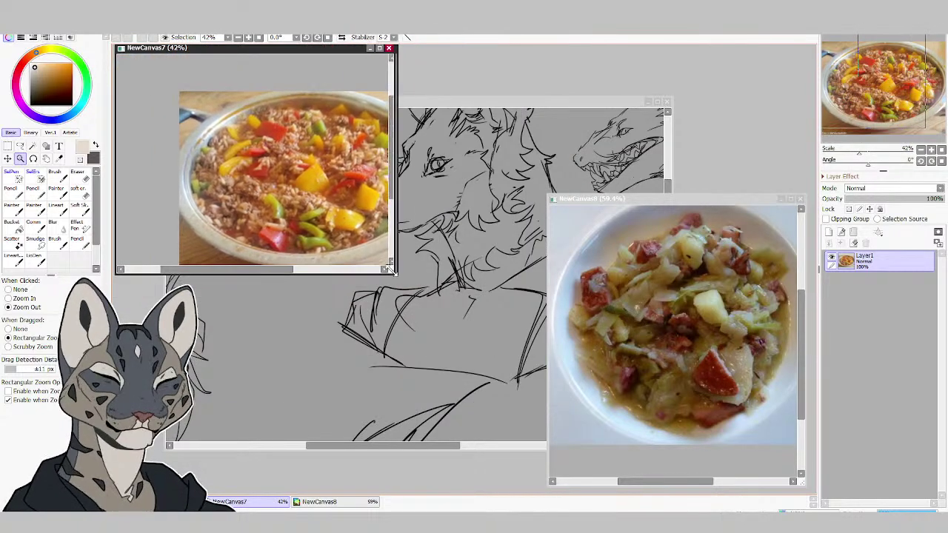
scroll(293, 188, down, 2)
scroll(293, 188, up, 3)
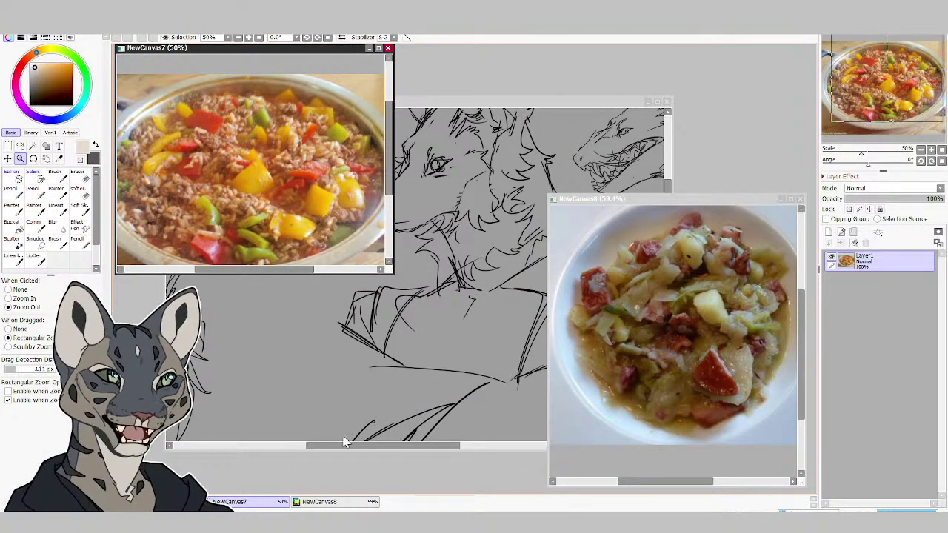
Create a new canvas from the copied kale and sausage photo and reduce its window between the other two food photos.
key(alt+Tab)
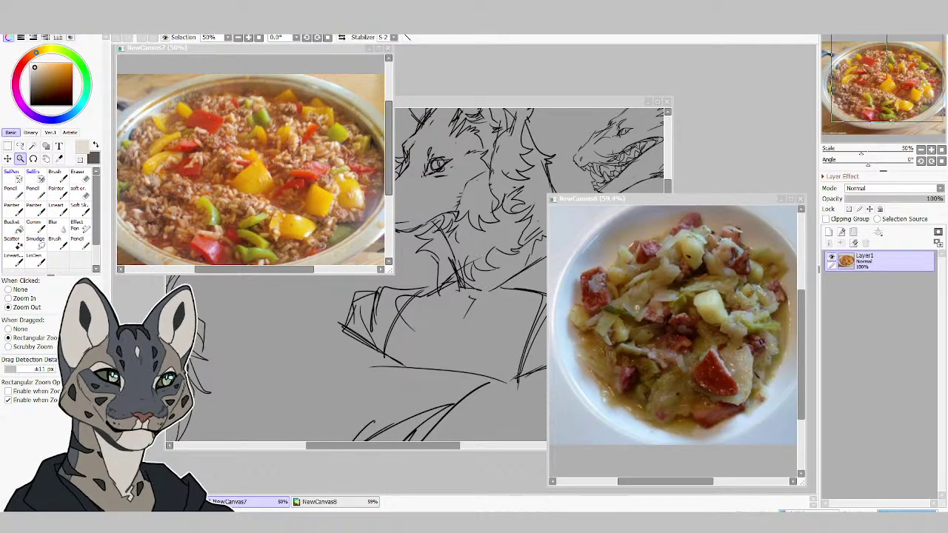
click(11, 26)
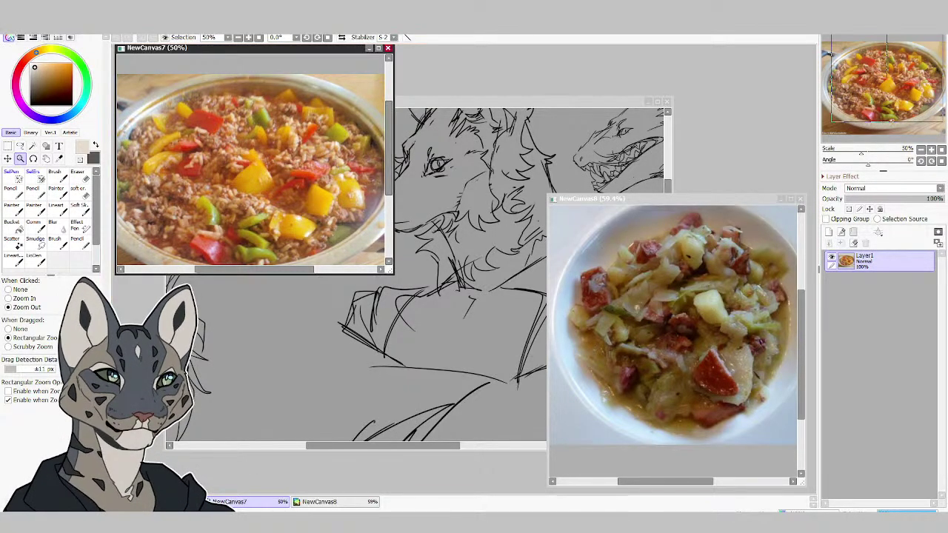
click(43, 65)
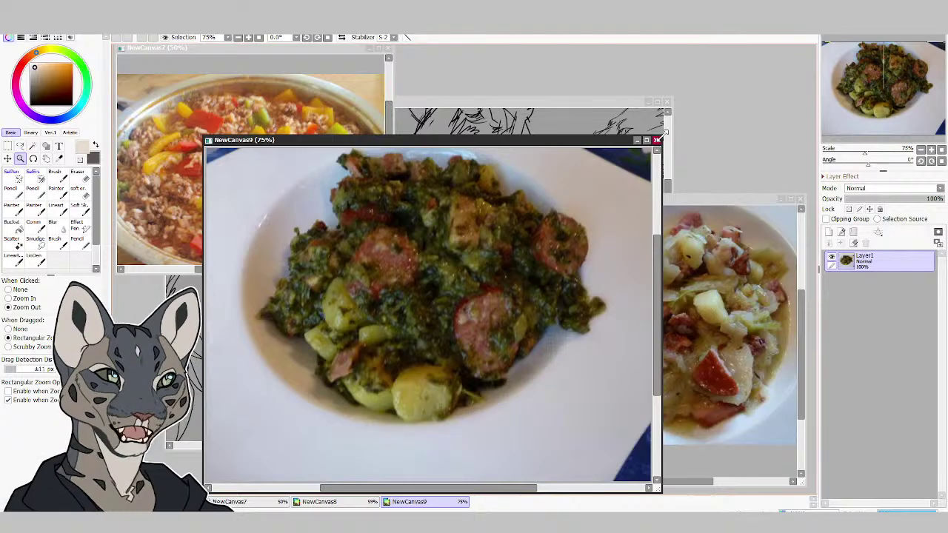
drag(659, 143, 552, 221)
scroll(445, 263, down, 2)
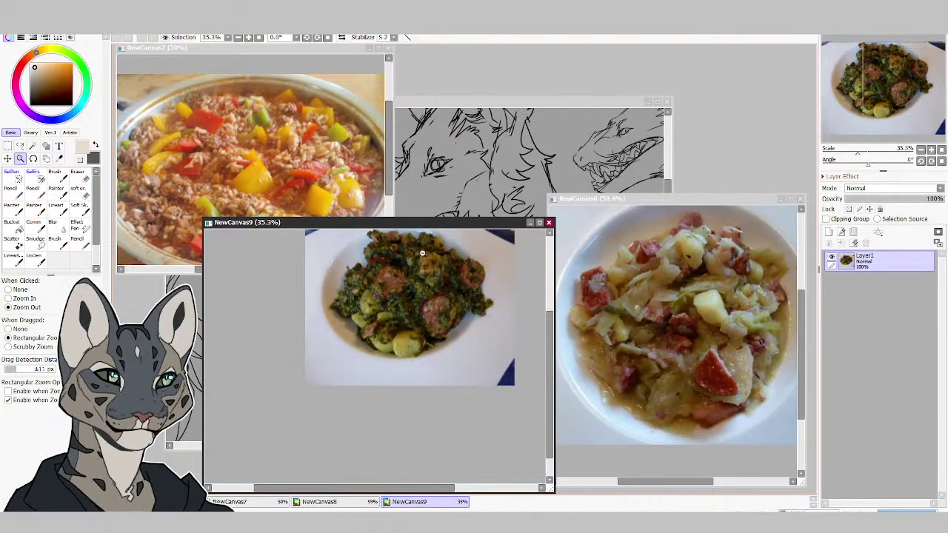
scroll(423, 255, up, 3)
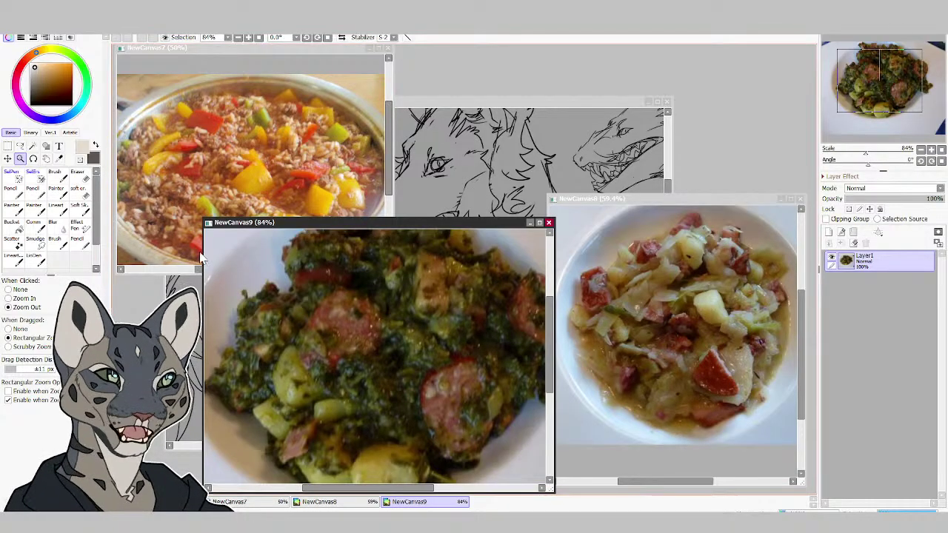
Close the kale, cabbage stew and pepper dish photo canvases, leaving the sketch canvas open.
key(alt+Tab)
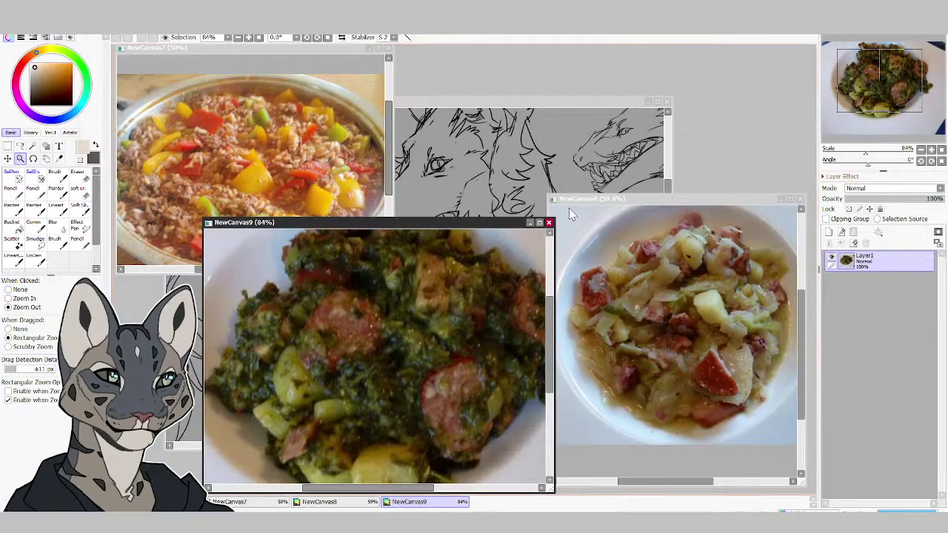
click(548, 222)
click(796, 199)
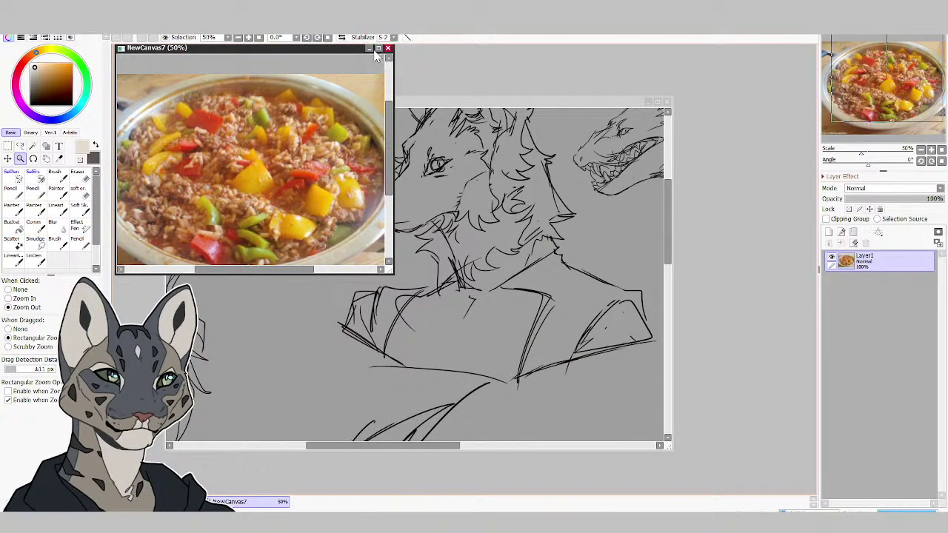
click(387, 49)
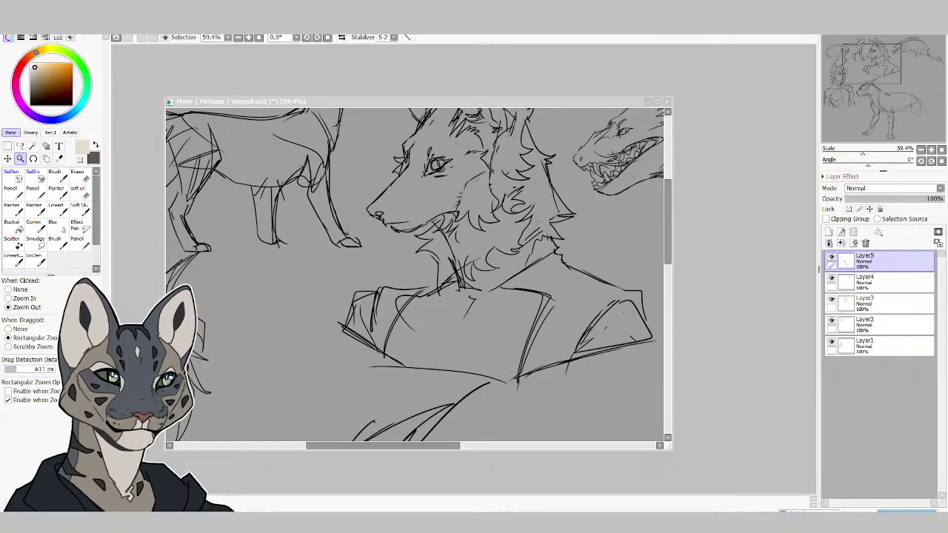
Create a new canvas from the copied photo of the minced meat hedgehog with pickles and enlarge its window and view.
key(alt+Tab)
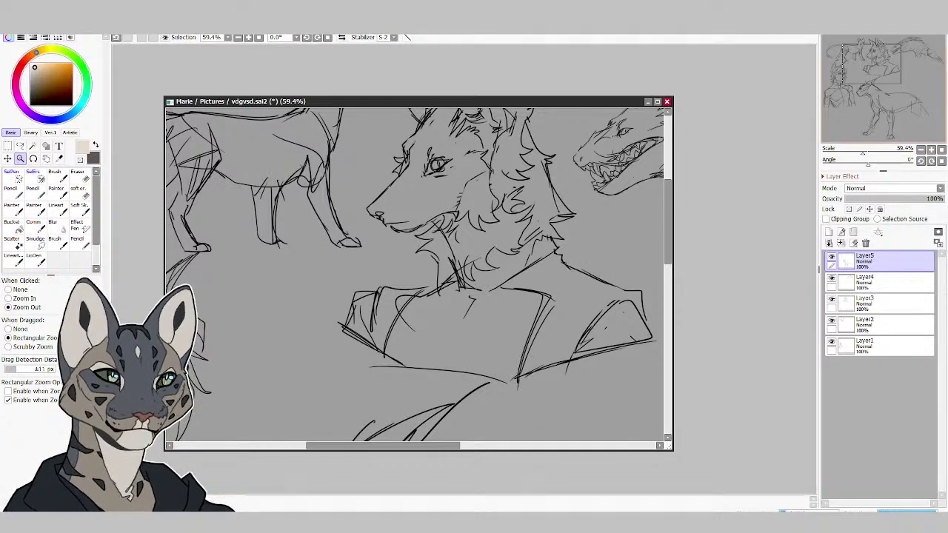
click(7, 34)
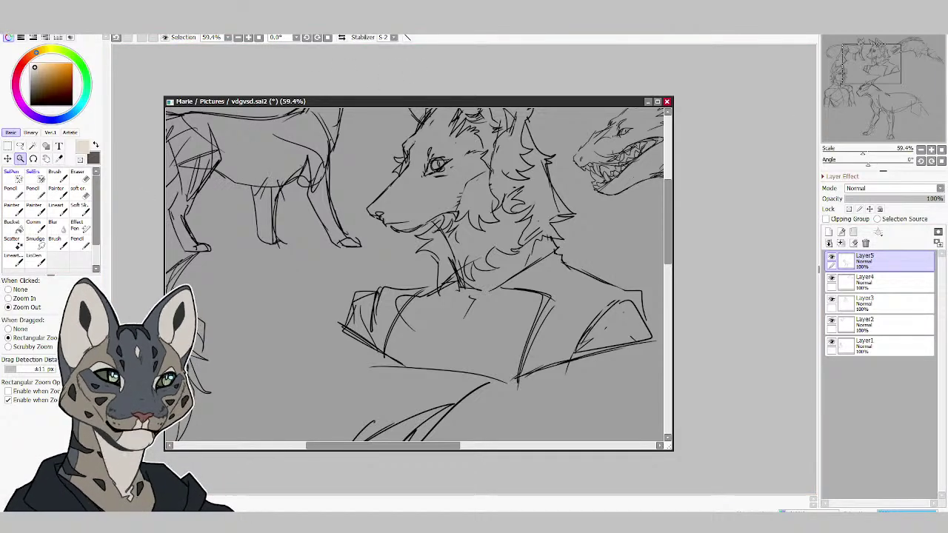
click(40, 61)
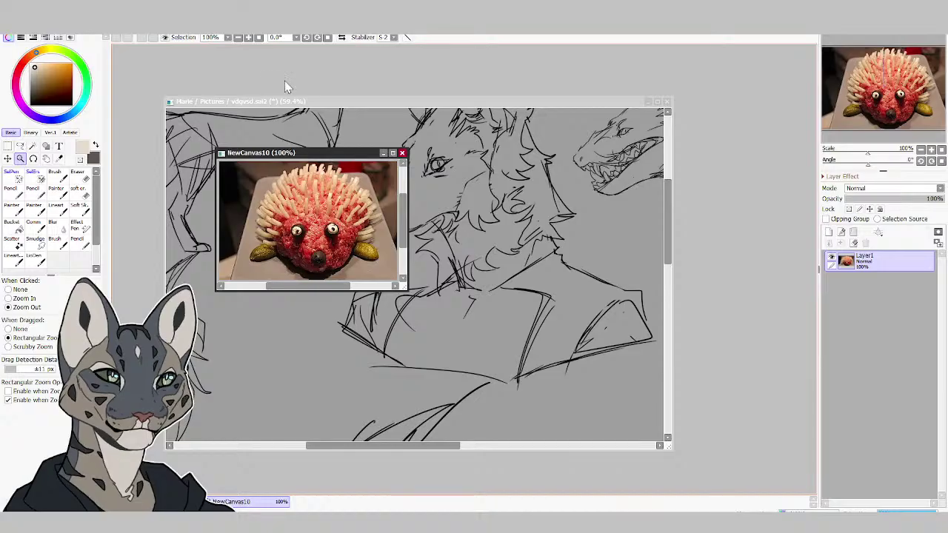
drag(339, 156, 270, 45)
drag(338, 178, 767, 450)
drag(520, 194, 403, 303)
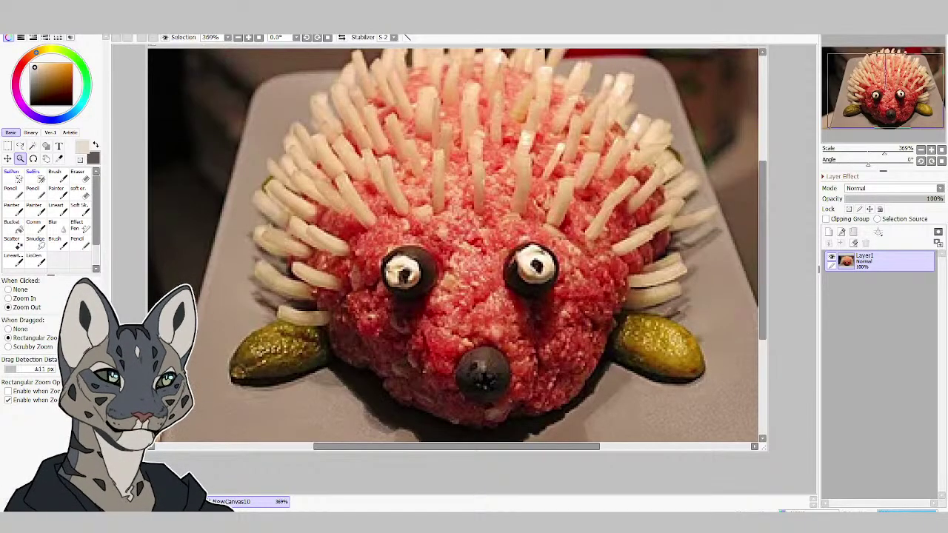
Create a new canvas from the copied photo of the olive-eyed meat hedgehog, and return to the hedgehog photo with pickles.
click(97, 60)
drag(562, 169, 582, 118)
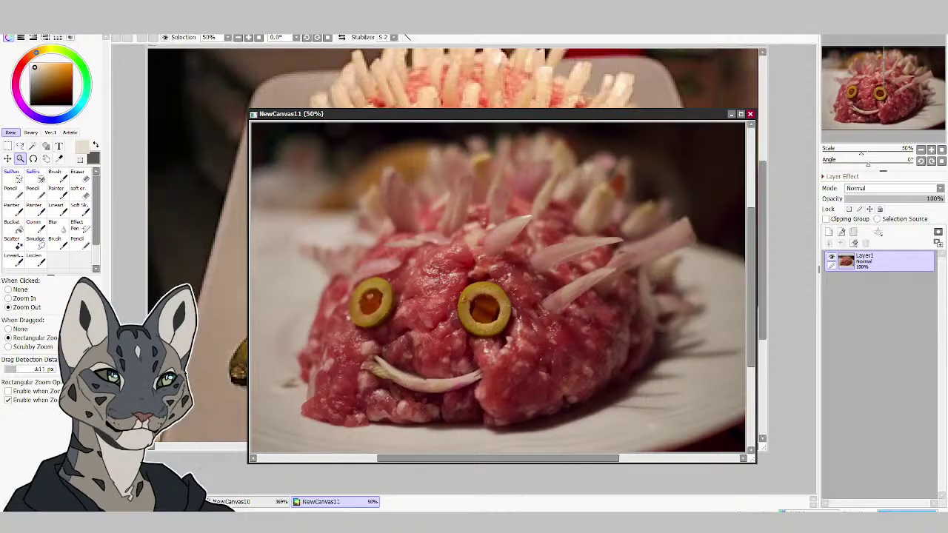
click(336, 52)
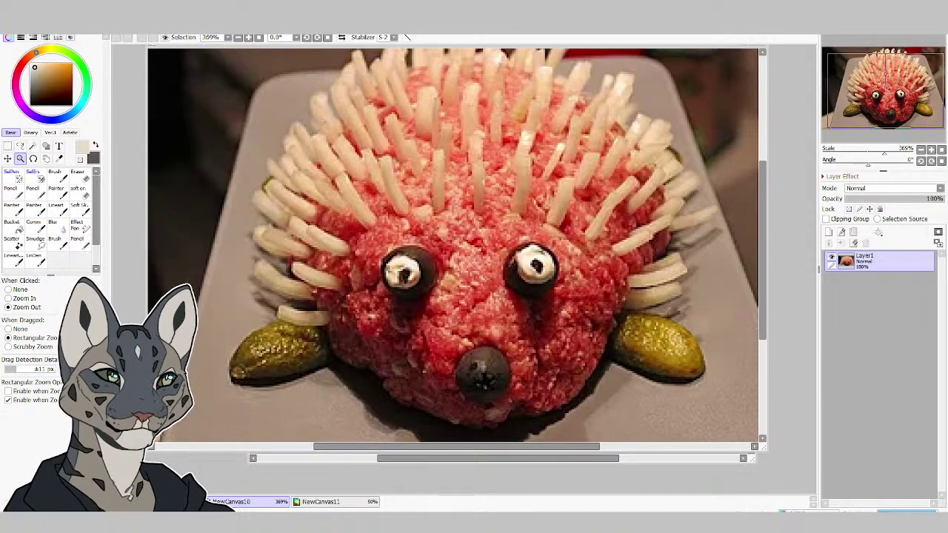
Create a new canvas from the copied chocolate hedgehog photo and enlarge its window to fill the workspace.
click(14, 32)
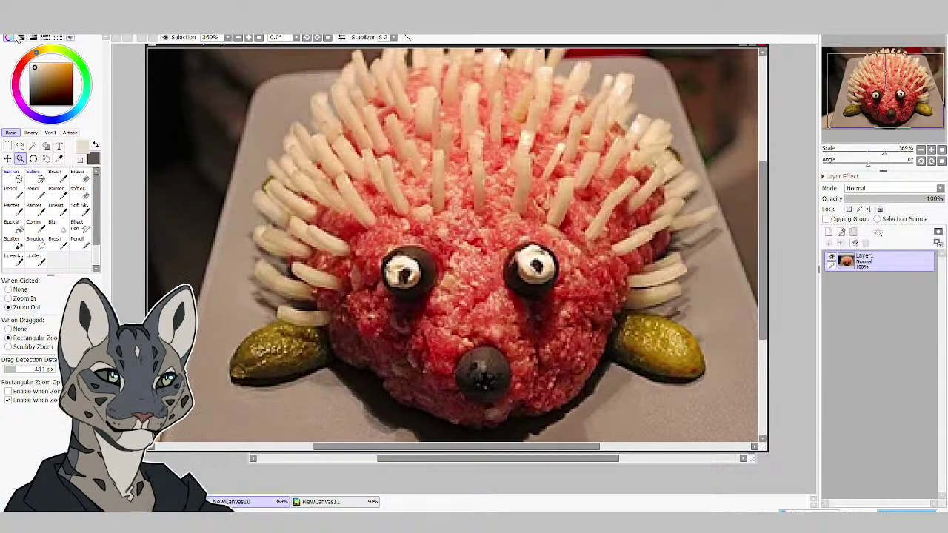
click(65, 65)
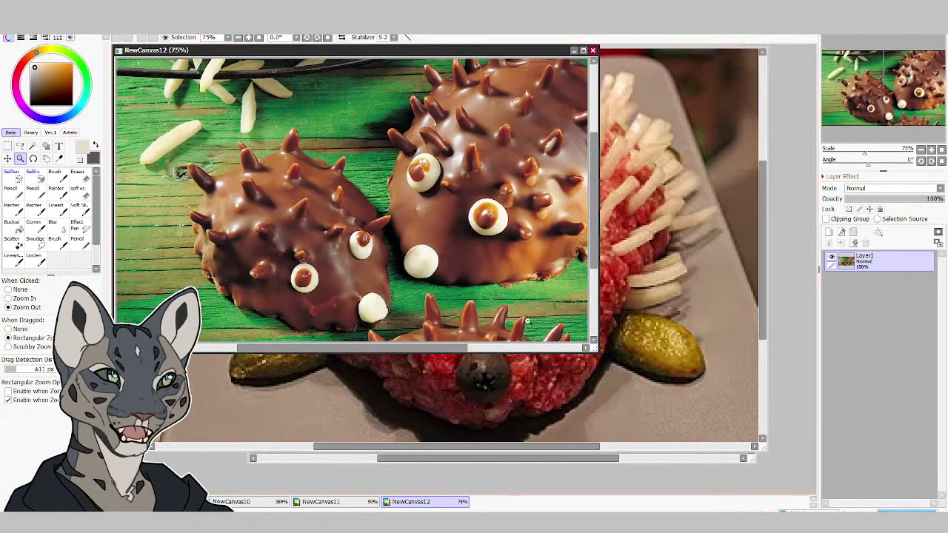
click(604, 361)
click(432, 503)
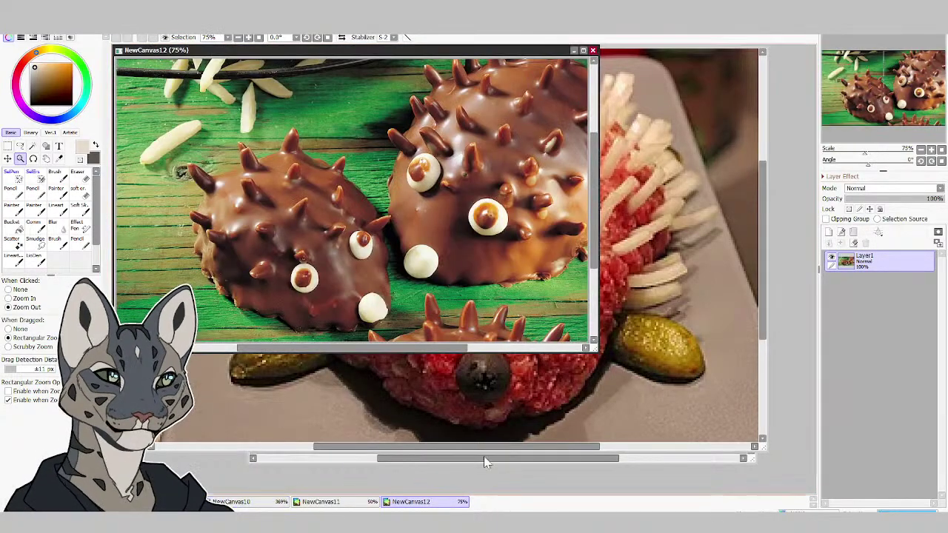
drag(597, 348, 813, 491)
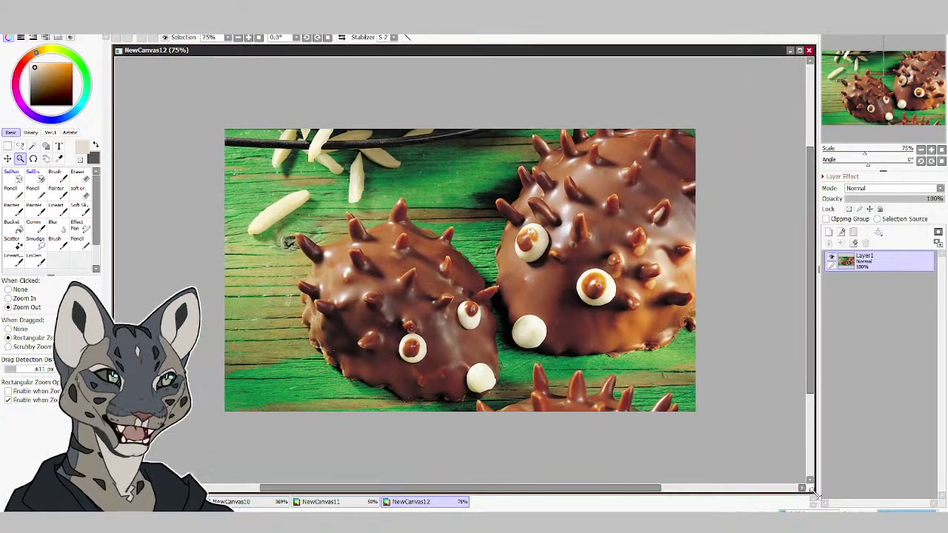
key(alt+Tab)
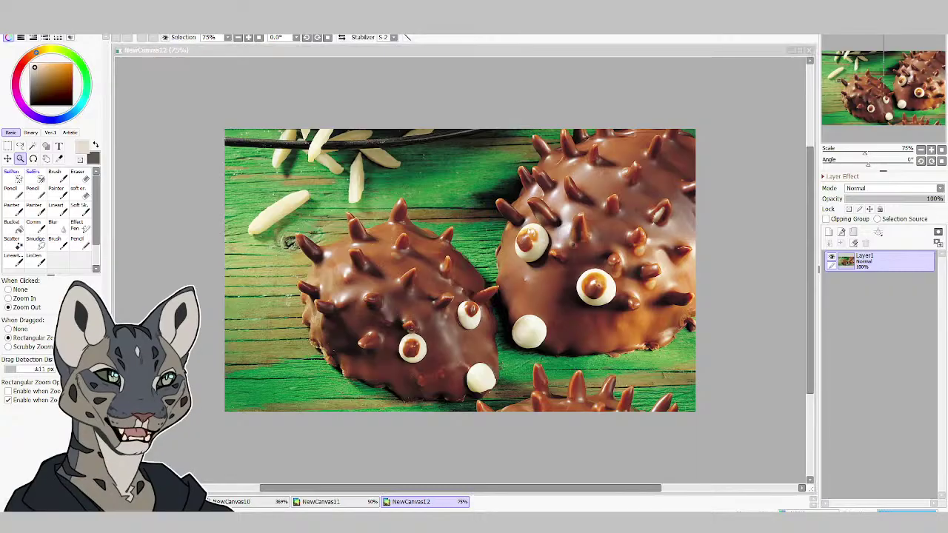
click(483, 388)
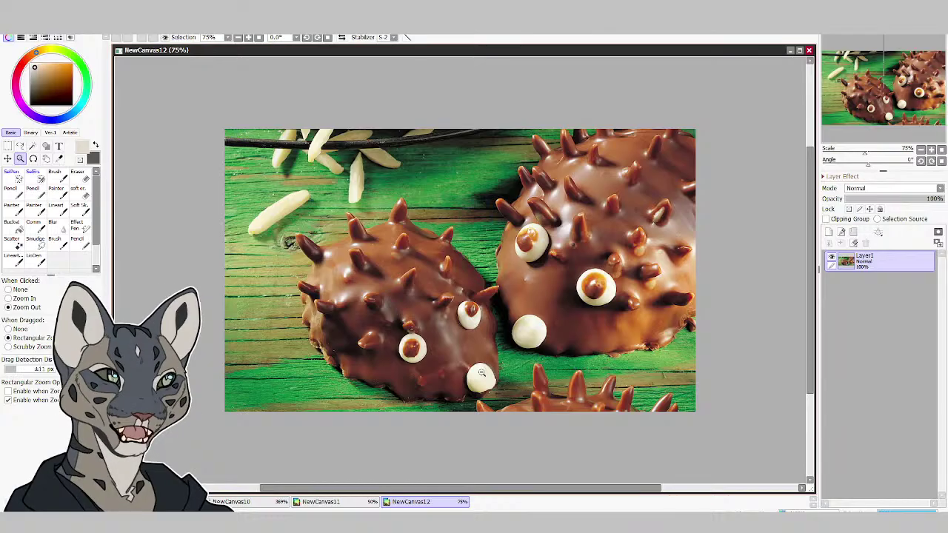
Examine the olive-eyed meat hedgehog photo up close in its canvas, and close that canvas.
click(375, 503)
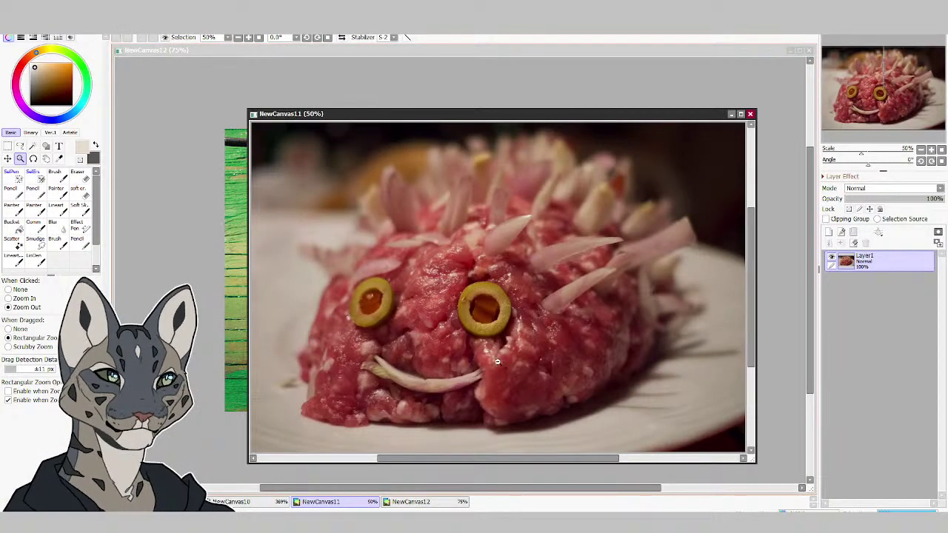
scroll(502, 364, up, 5)
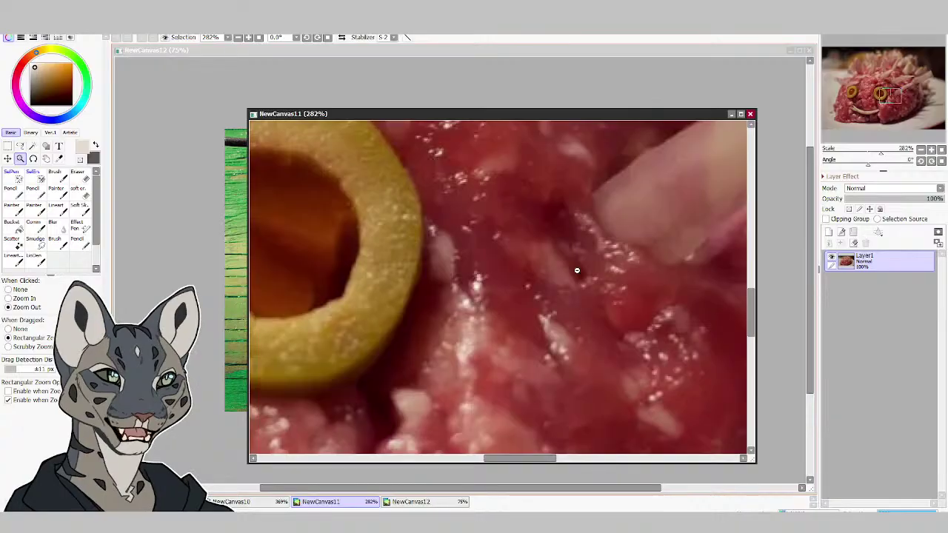
scroll(577, 270, up, 5)
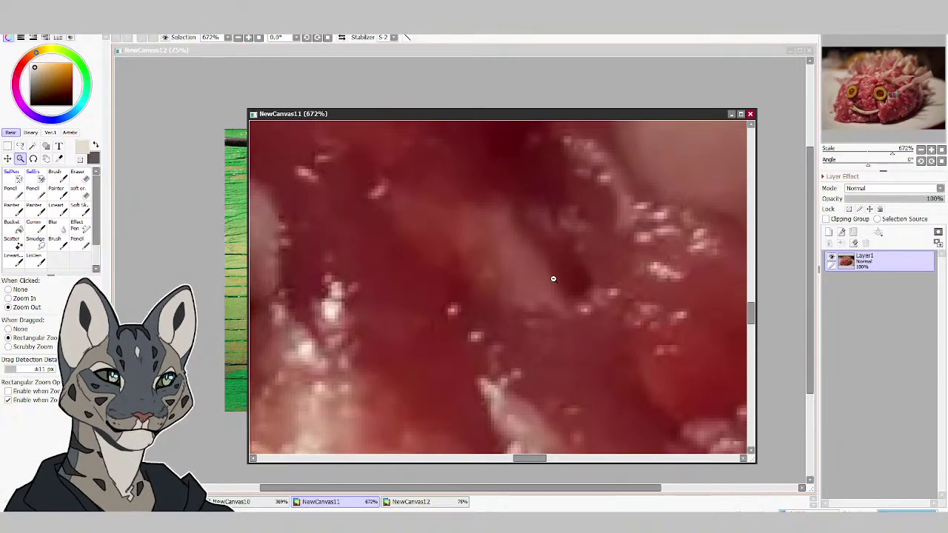
scroll(553, 278, down, 8)
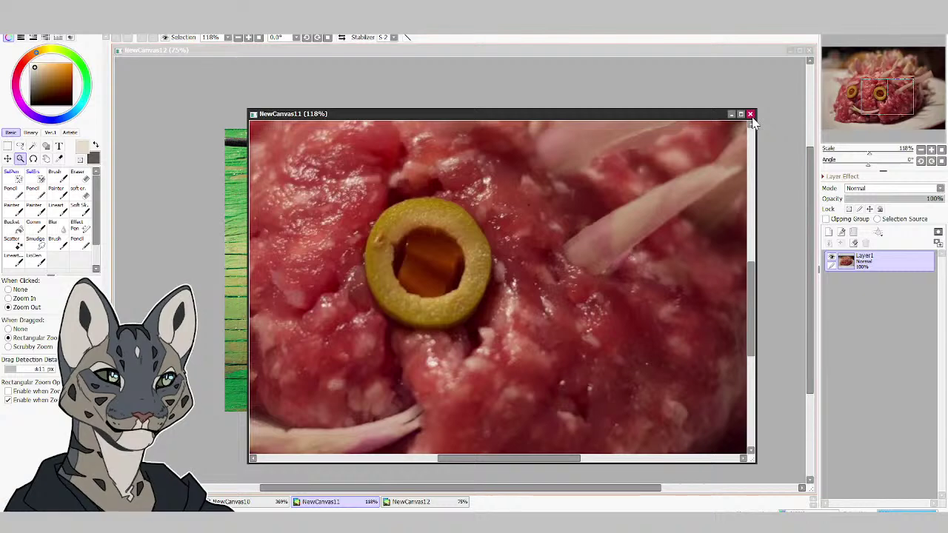
scroll(649, 253, down, 5)
scroll(640, 267, up, 2)
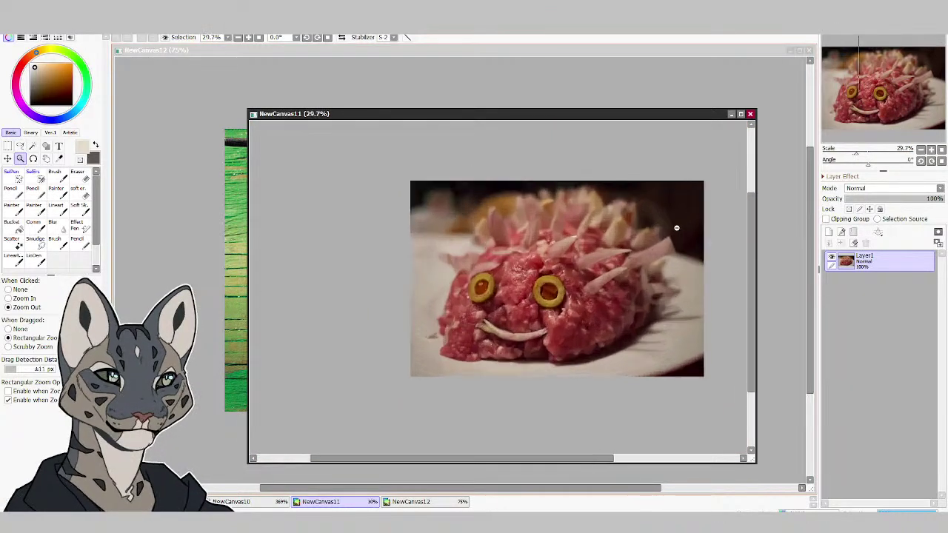
scroll(603, 286, up, 1)
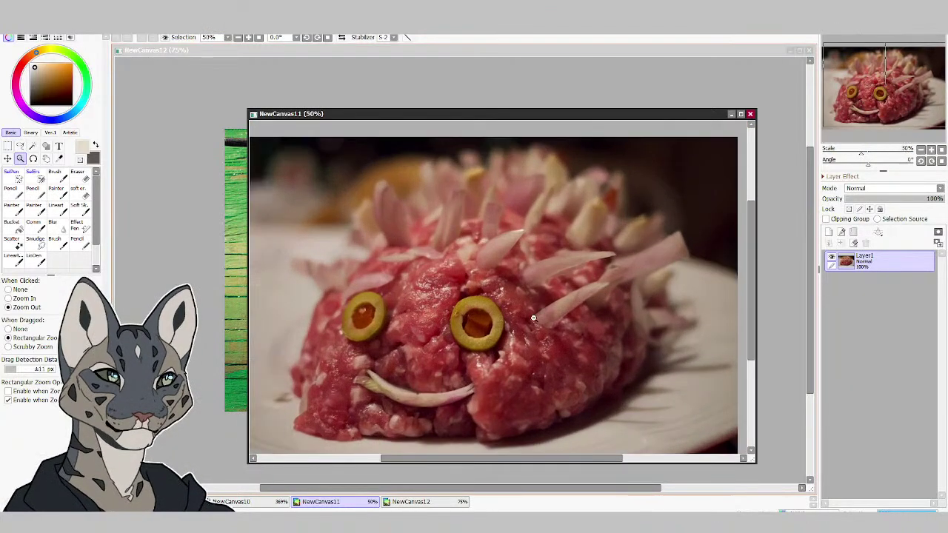
click(750, 115)
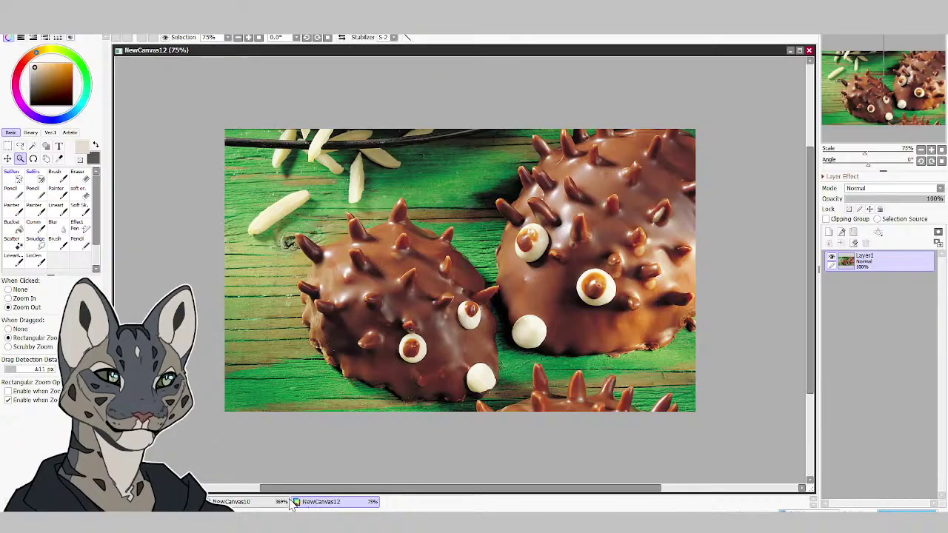
Examine the eyes and face of the meat hedgehog with pickles up close, and close its canvas.
click(244, 501)
scroll(400, 233, up, 5)
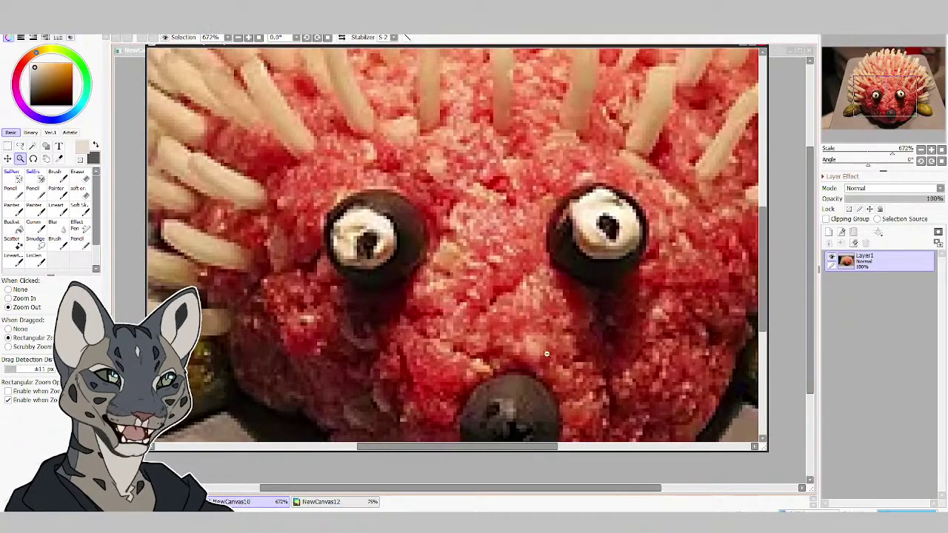
scroll(553, 347, down, 10)
scroll(563, 347, up, 5)
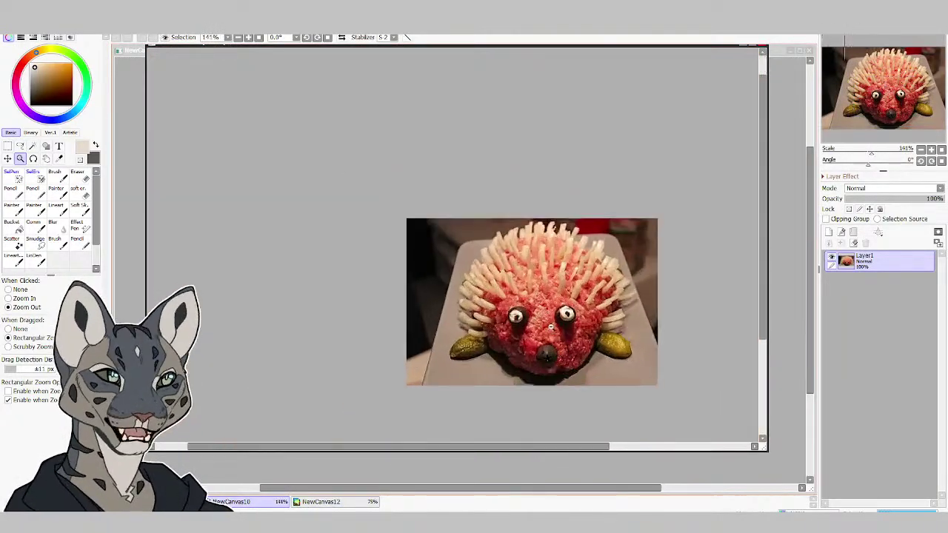
scroll(596, 311, up, 5)
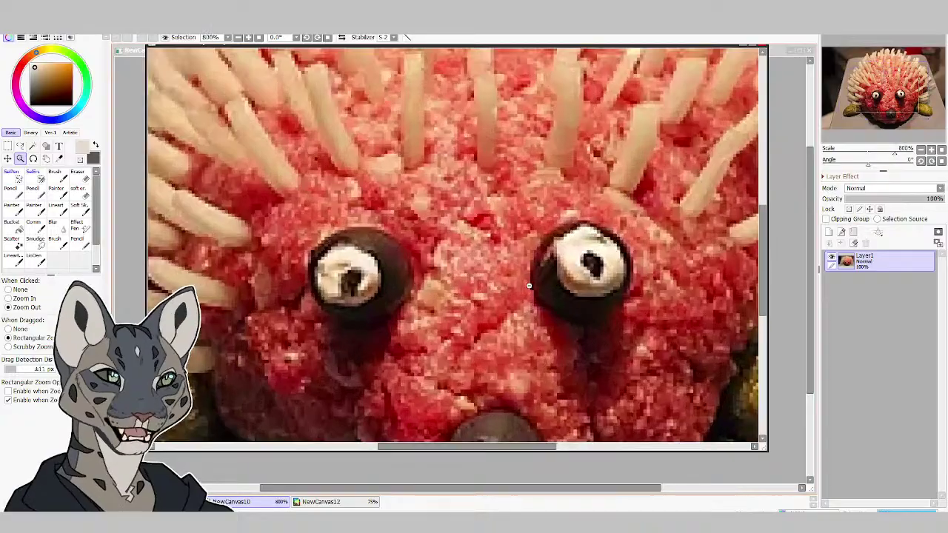
scroll(582, 252, up, 3)
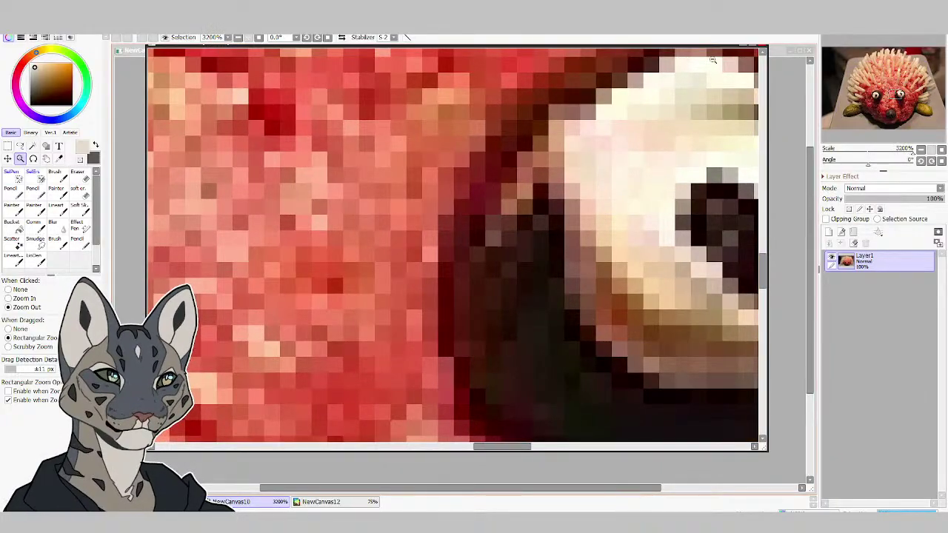
scroll(745, 64, down, 7)
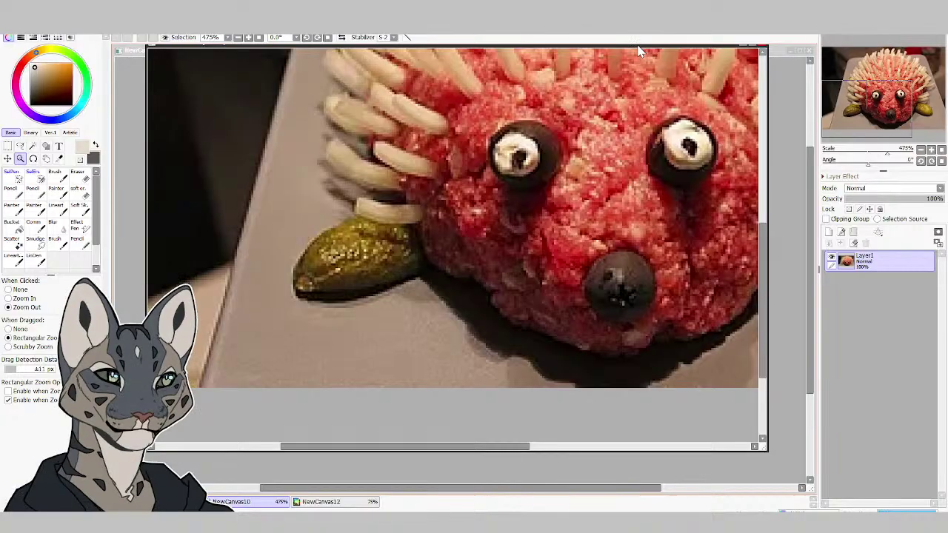
drag(640, 47, 639, 93)
click(761, 83)
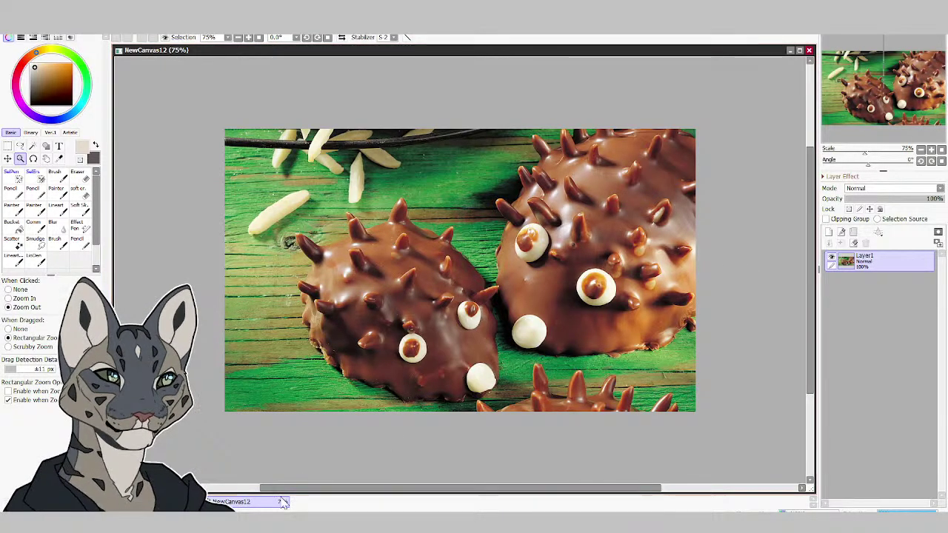
click(279, 521)
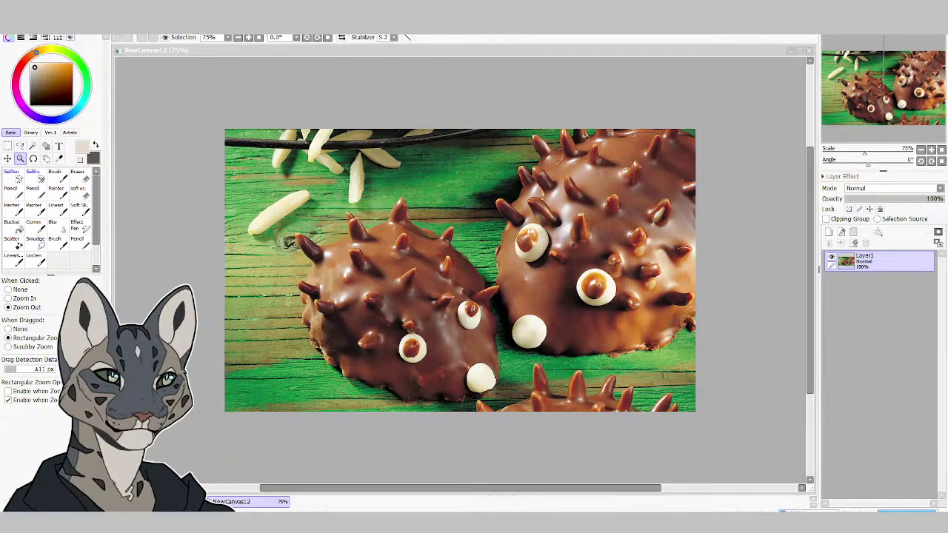